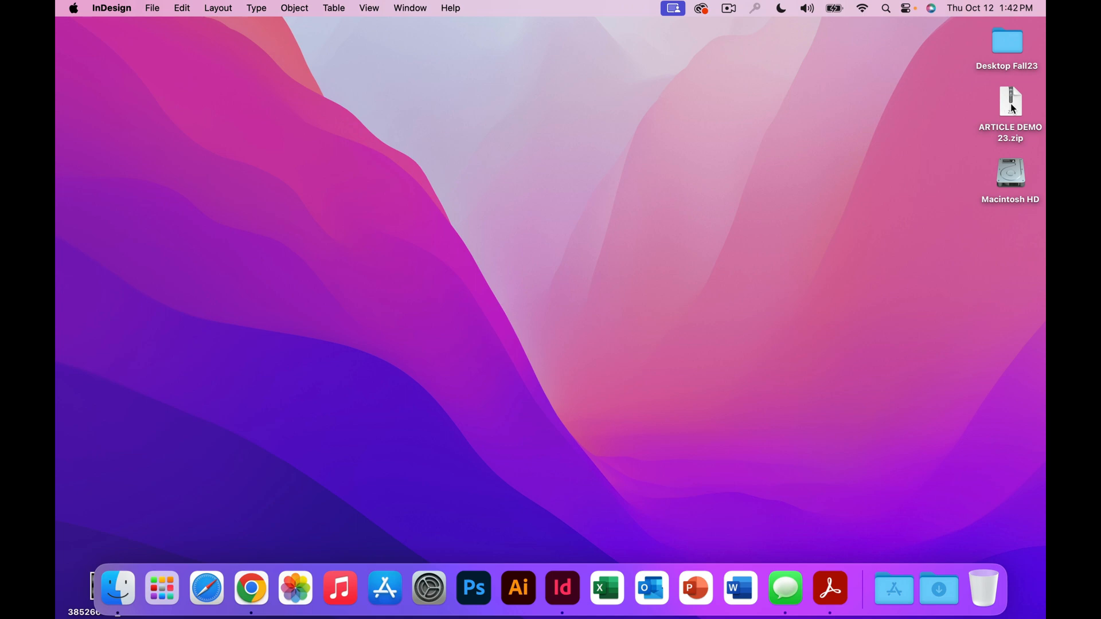
Extract ARTICLE DEMO 23.zip on the desktop, place the extracted folder beside the archive and open it.
{"action": "double_click", "coordinate": [1012, 109]}
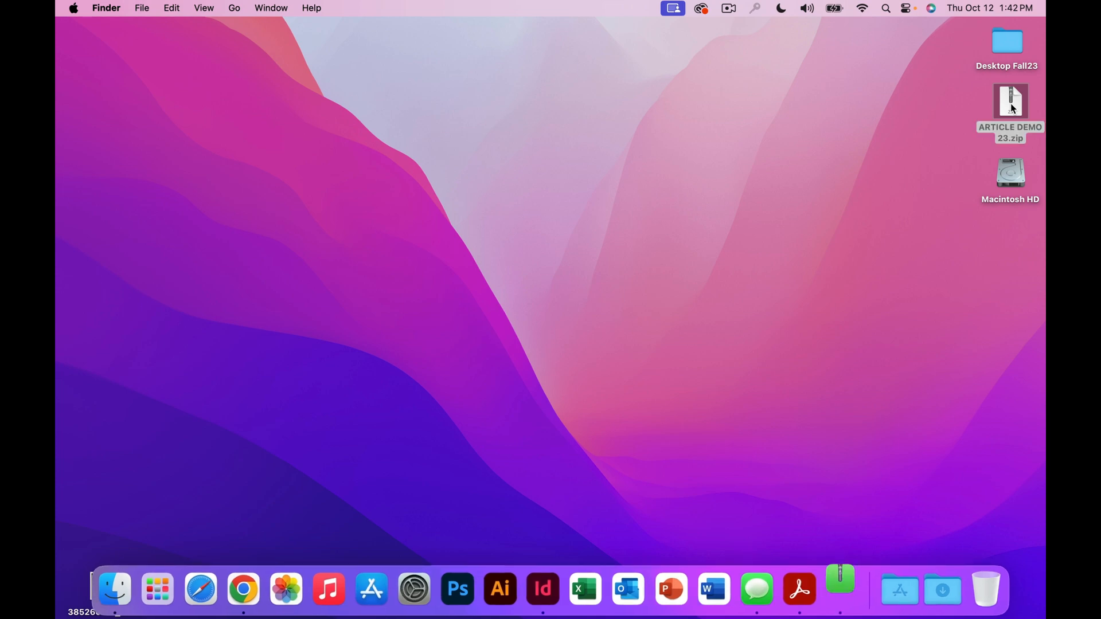
{"action": "left_click_drag", "start_coordinate": [1012, 115], "coordinate": [915, 113]}
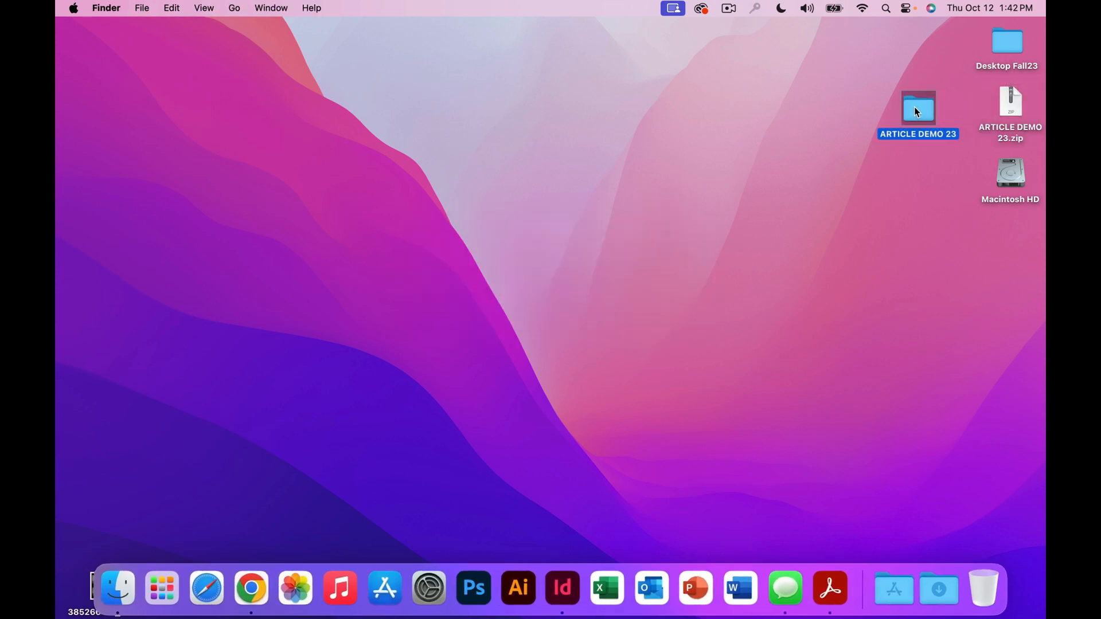
{"action": "double_click", "coordinate": [917, 113]}
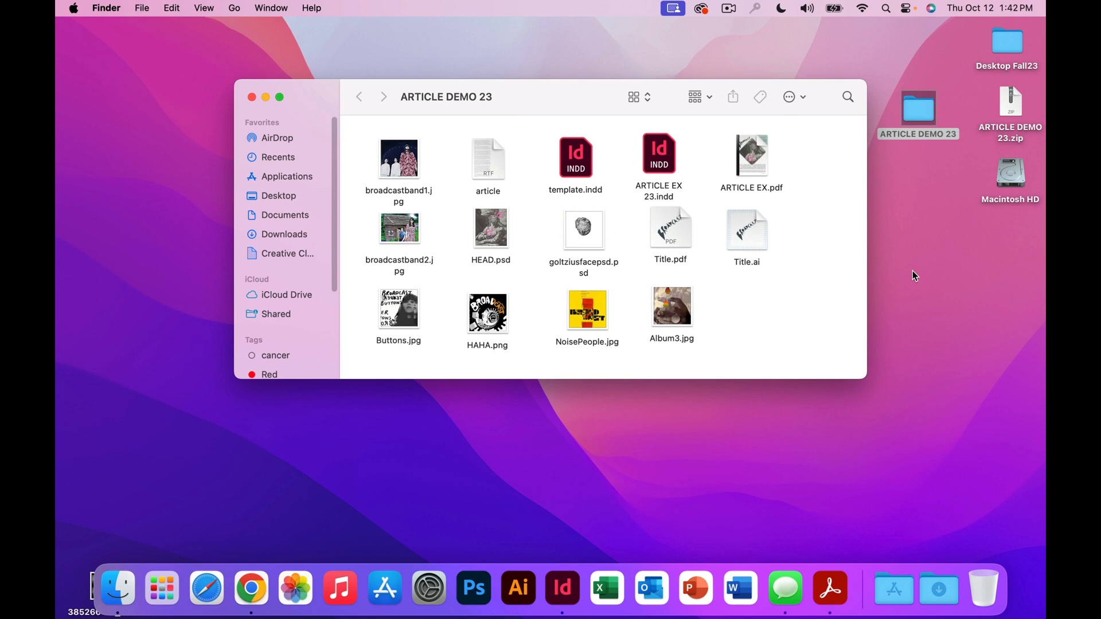
Open ARTICLE EX.pdf, look through all its pages in full screen, and close it.
{"action": "left_click", "coordinate": [760, 153]}
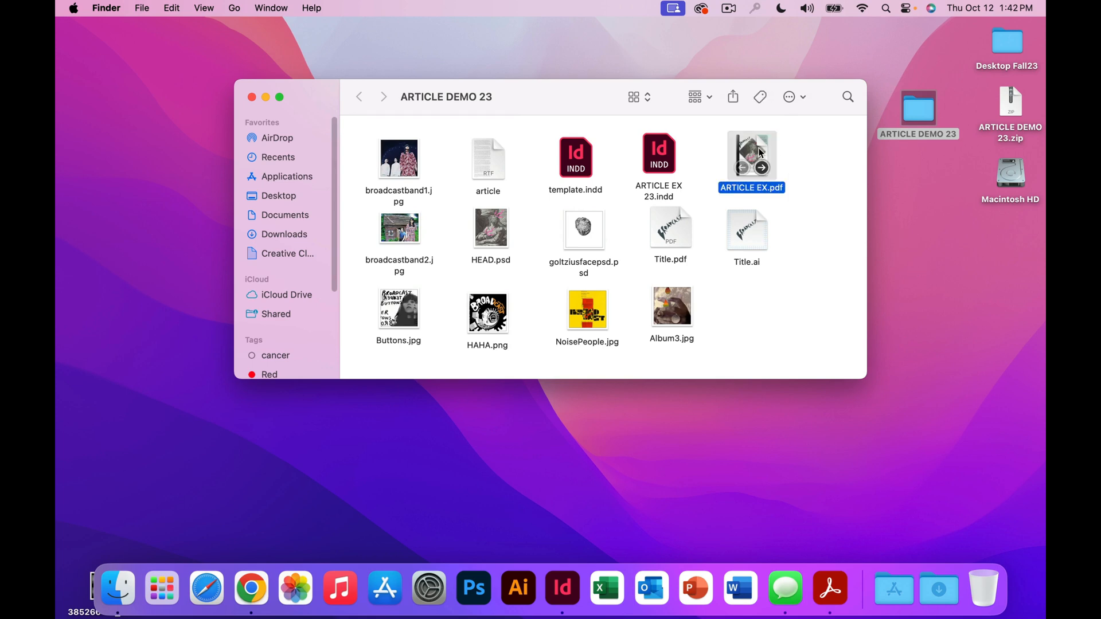
{"action": "double_click", "coordinate": [759, 151]}
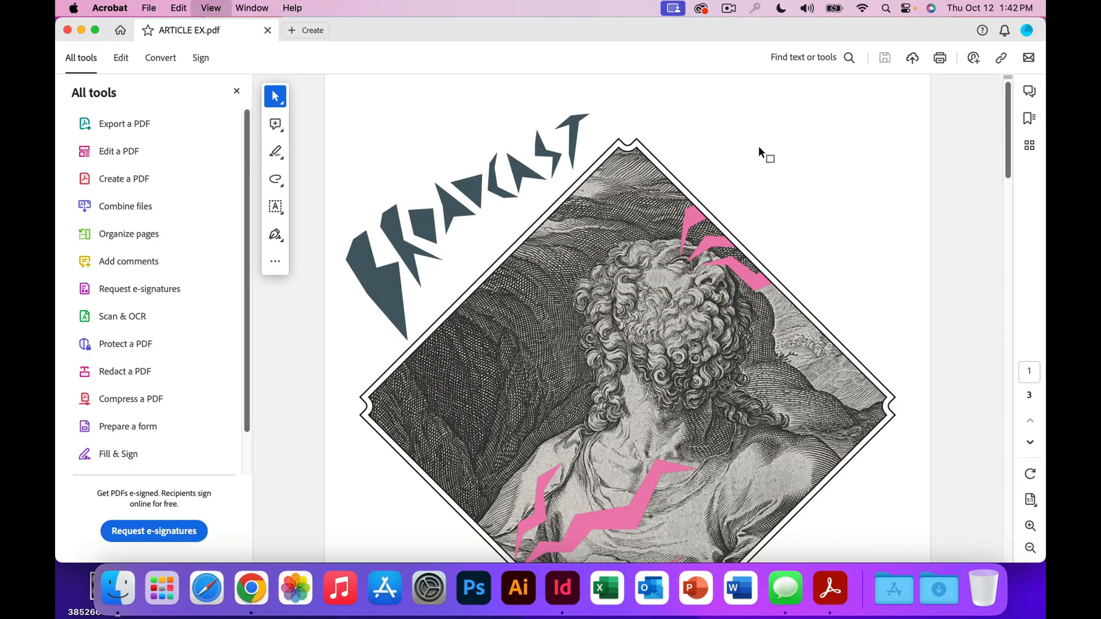
{"action": "key", "text": "super+l"}
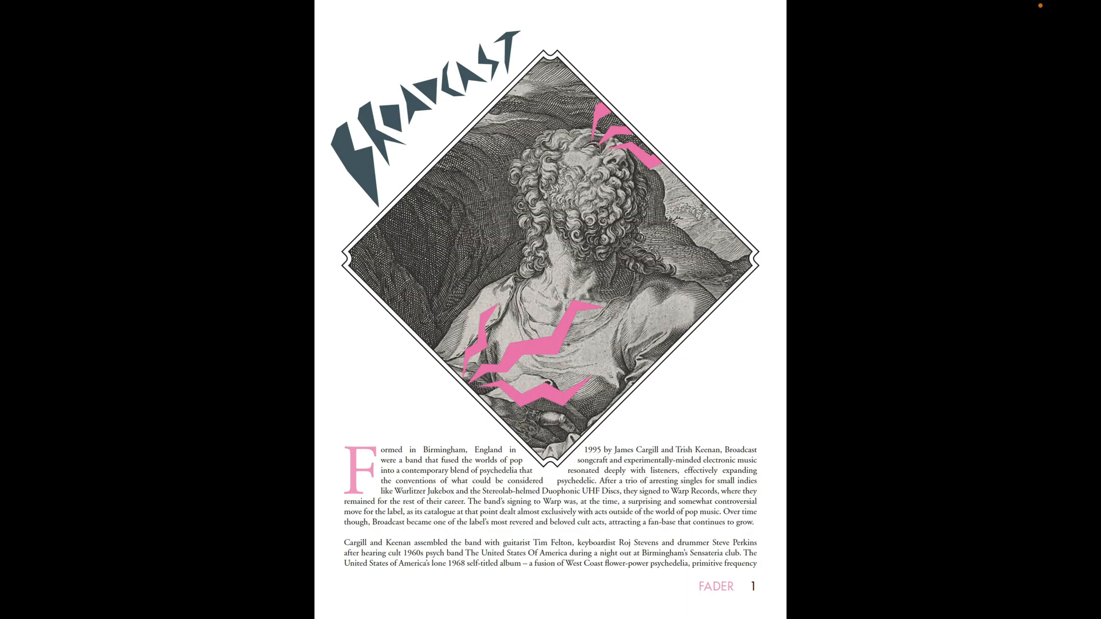
{"action": "key", "text": "Right"}
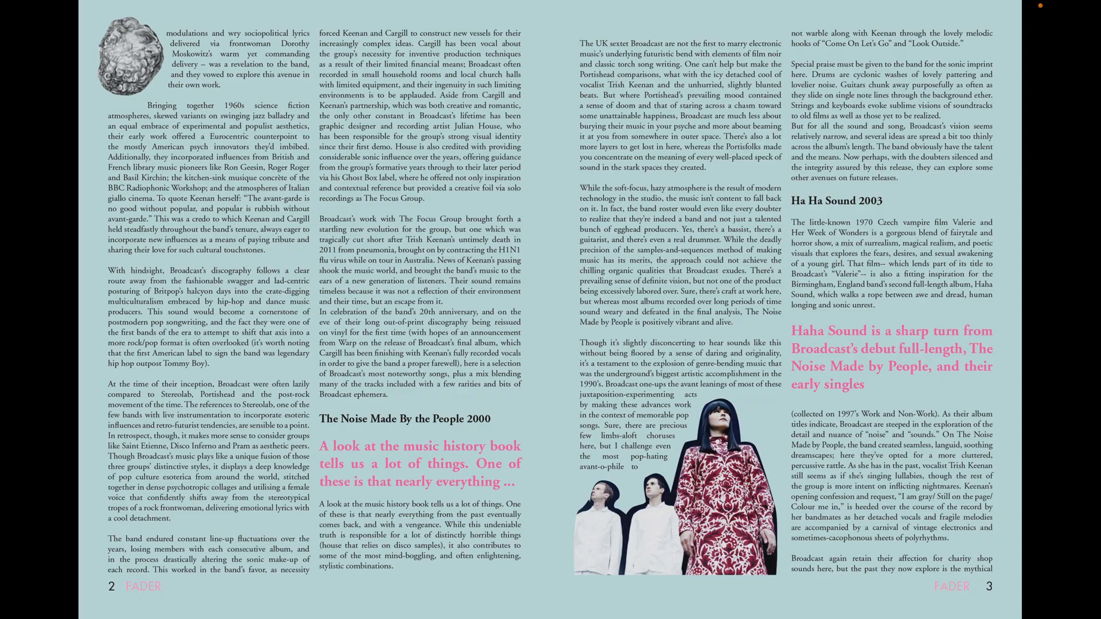
{"action": "key", "text": "Right"}
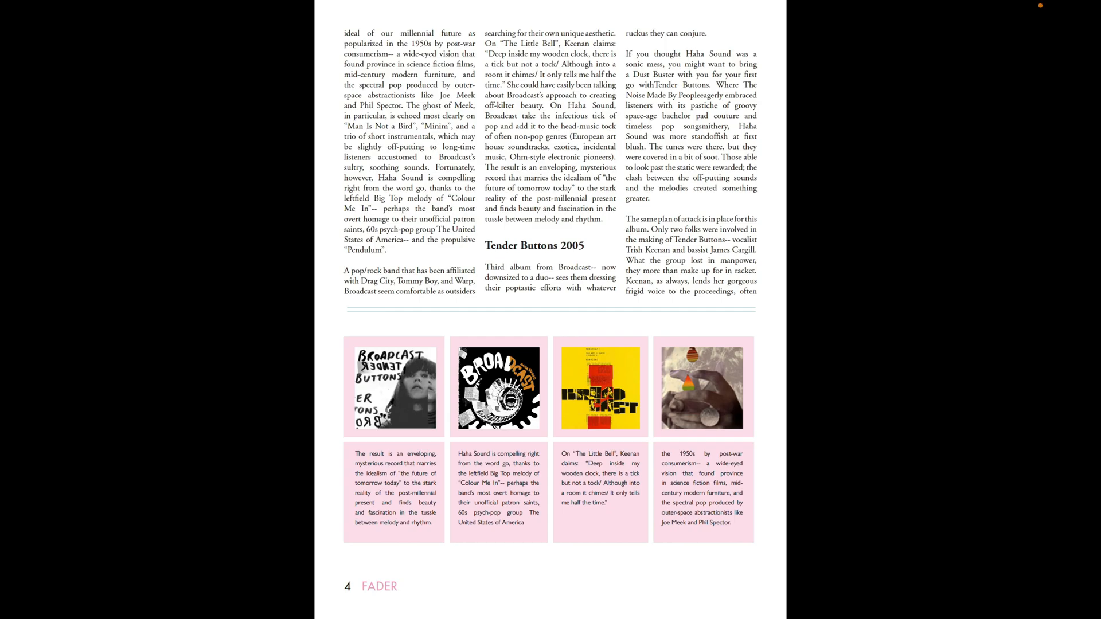
{"action": "key", "text": "Escape"}
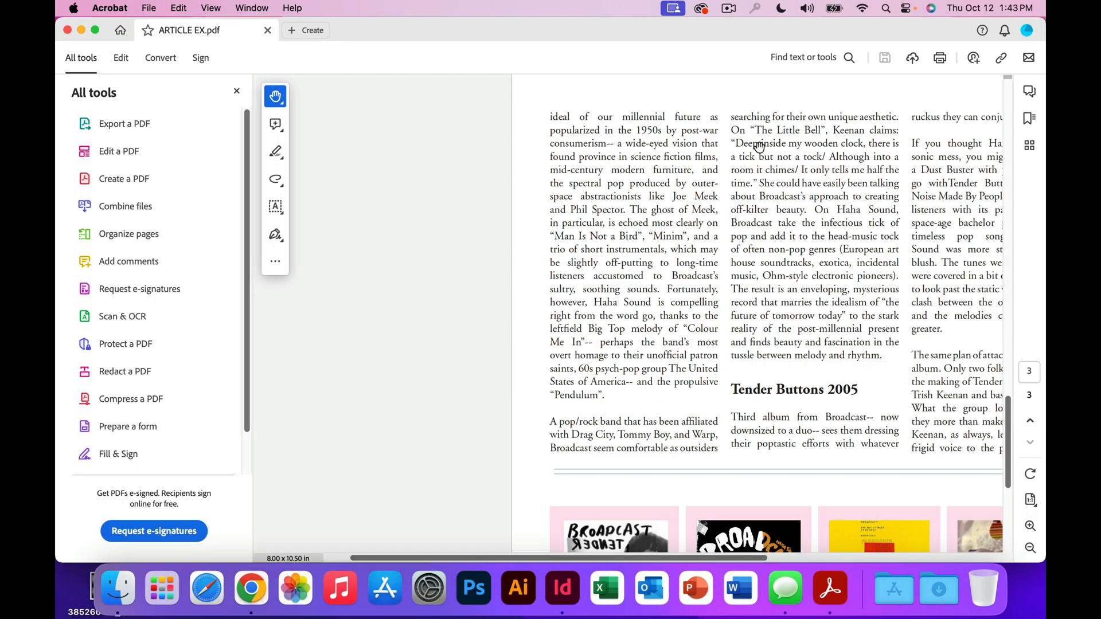
{"action": "left_click", "coordinate": [67, 29]}
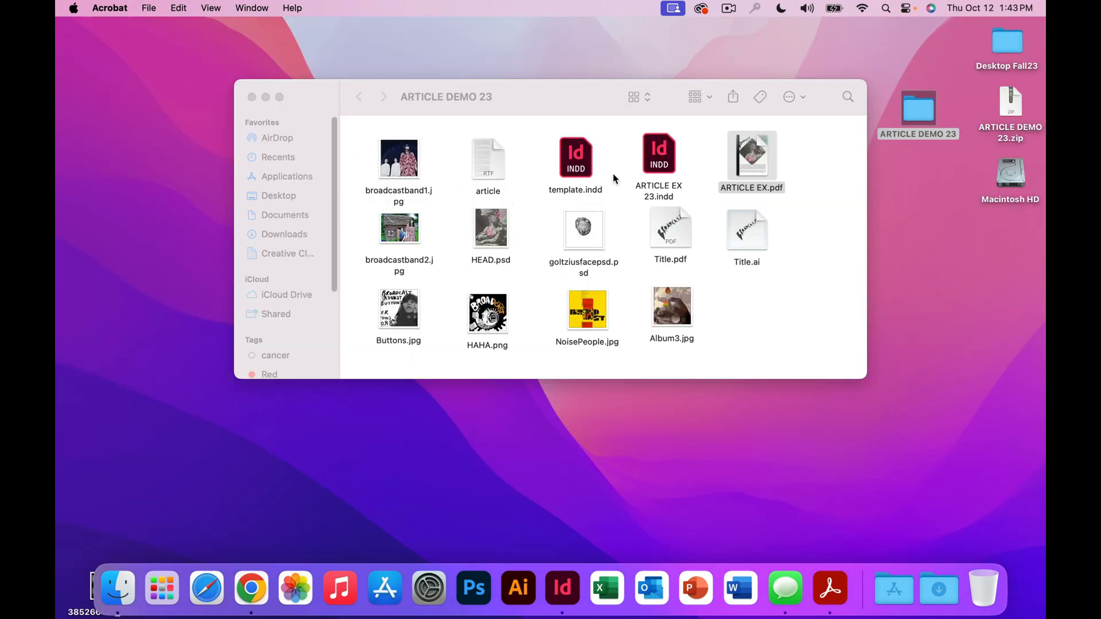
Open ARTICLE EX 23.indd in InDesign and review its spreads from page 4 back to page 1 in presentation view.
{"action": "double_click", "coordinate": [659, 162]}
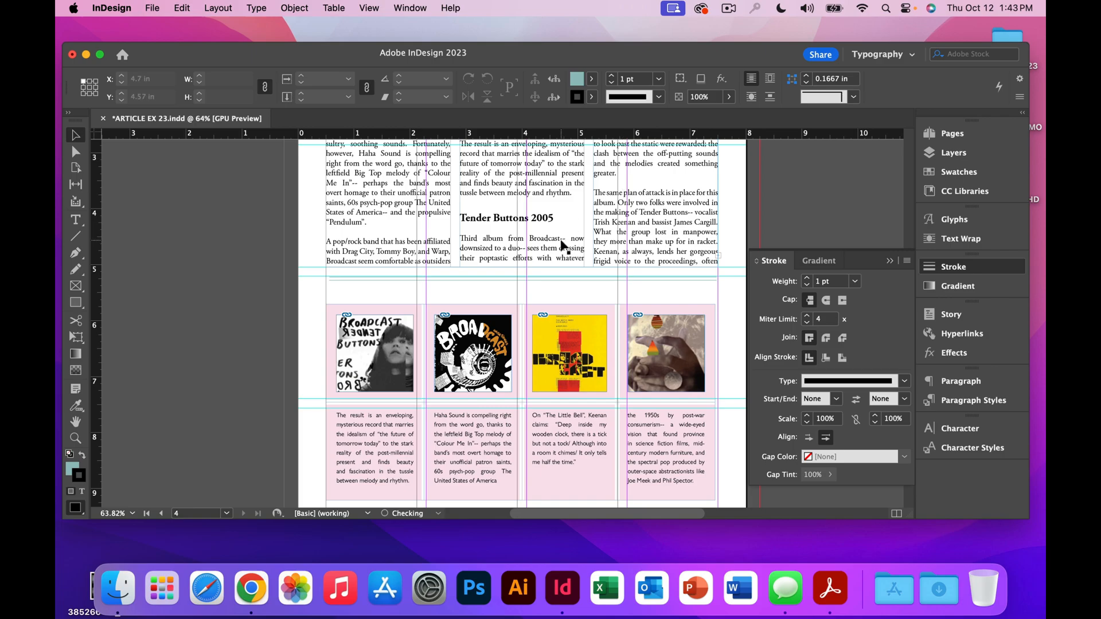
{"action": "key", "text": "shift+w"}
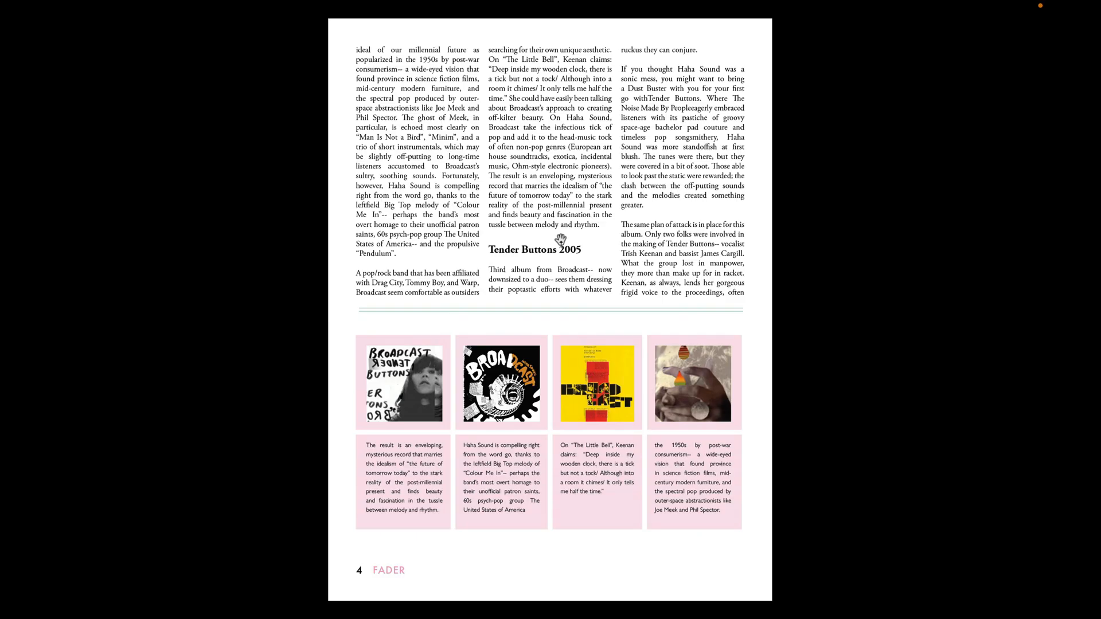
{"action": "key", "text": "Left"}
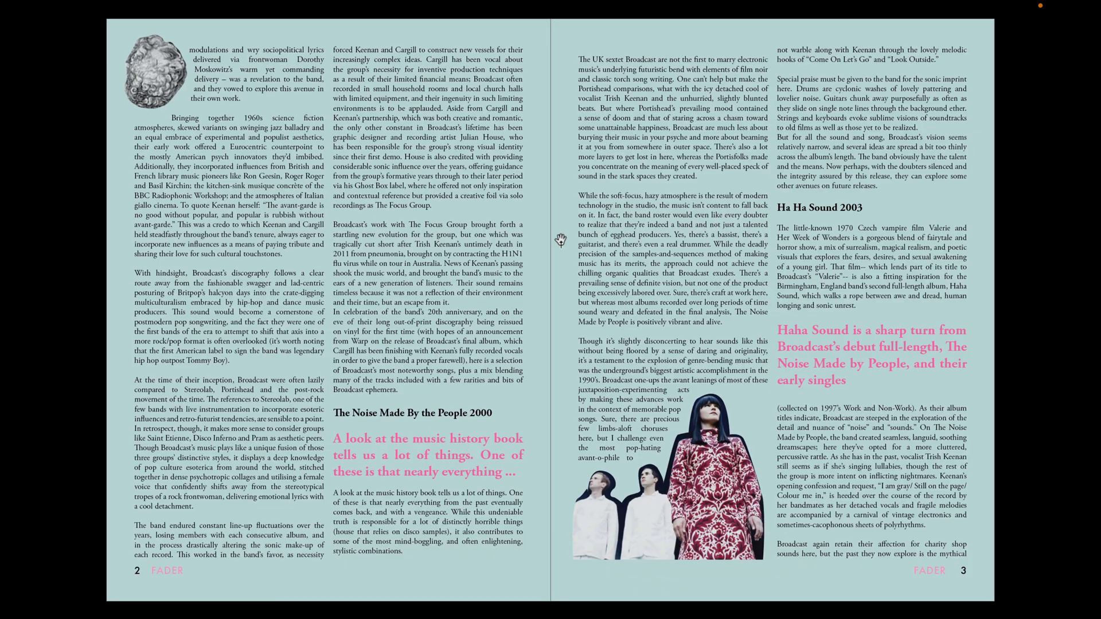
{"action": "key", "text": "Left"}
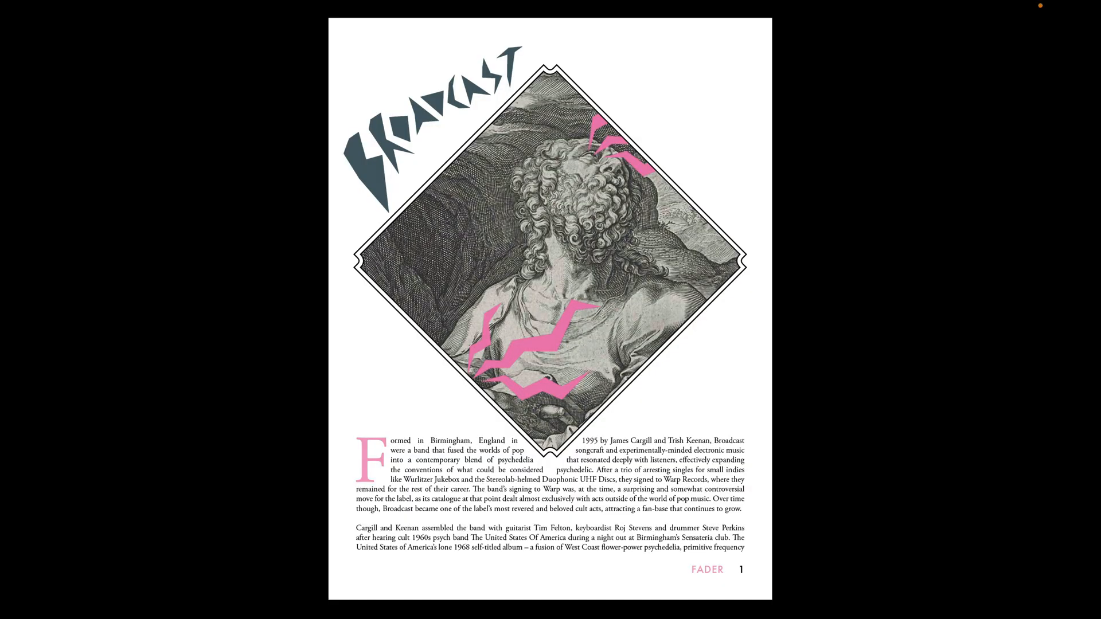
{"action": "key", "text": "Escape"}
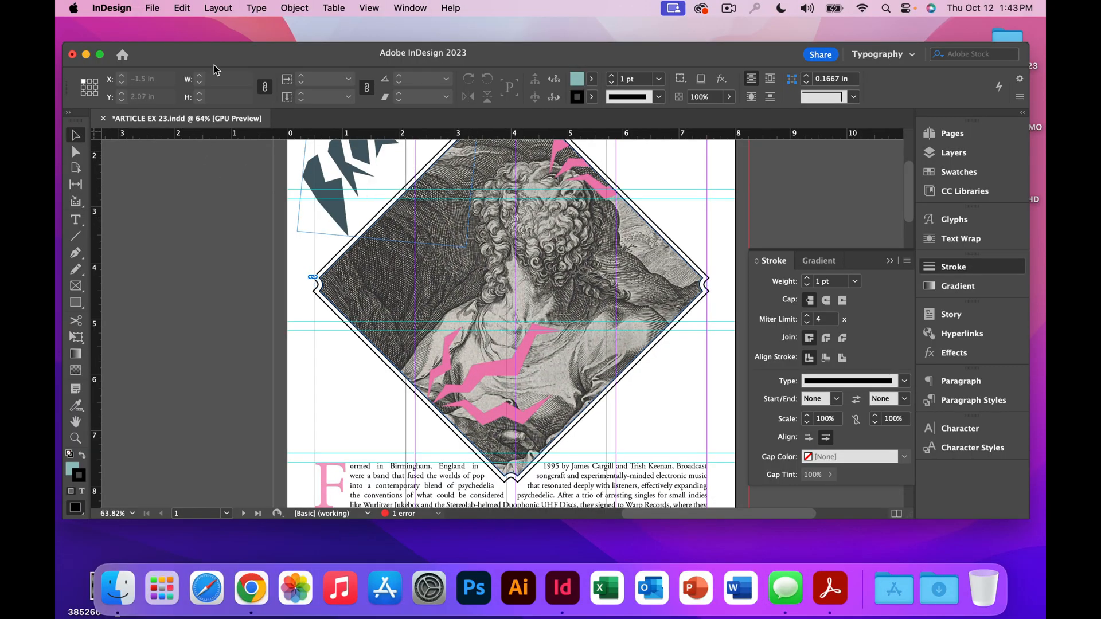
Open template.indd from the ARTICLE DEMO 23 folder and fit the spread in the window.
{"action": "left_click_drag", "start_coordinate": [212, 54], "coordinate": [220, 170]}
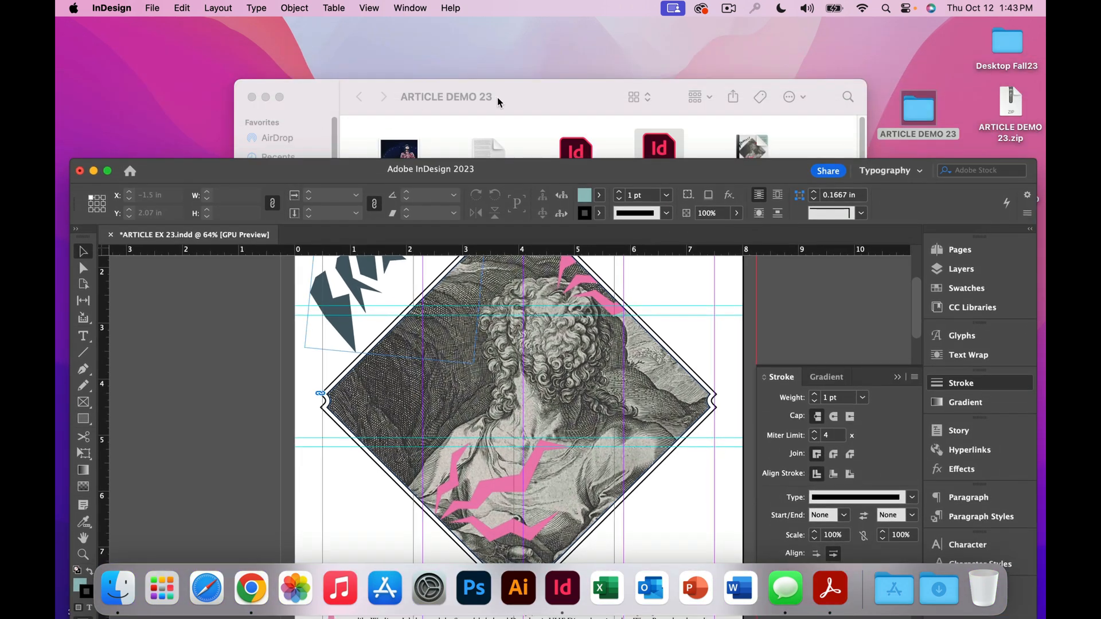
{"action": "left_click_drag", "start_coordinate": [497, 97], "coordinate": [481, 50]}
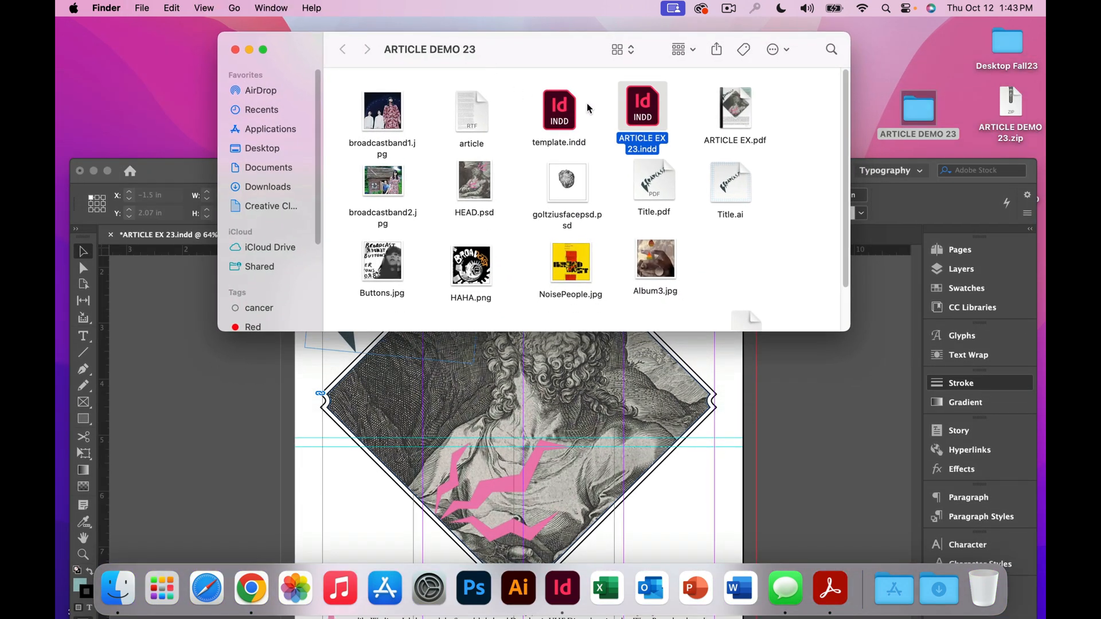
{"action": "double_click", "coordinate": [561, 108]}
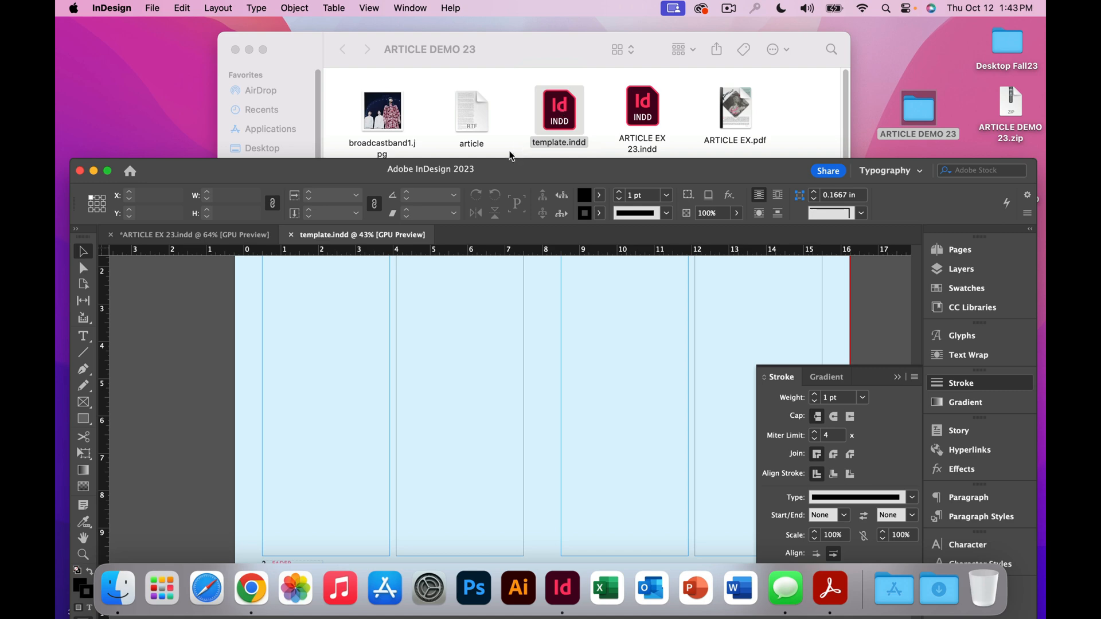
{"action": "left_click_drag", "start_coordinate": [510, 169], "coordinate": [506, 67]}
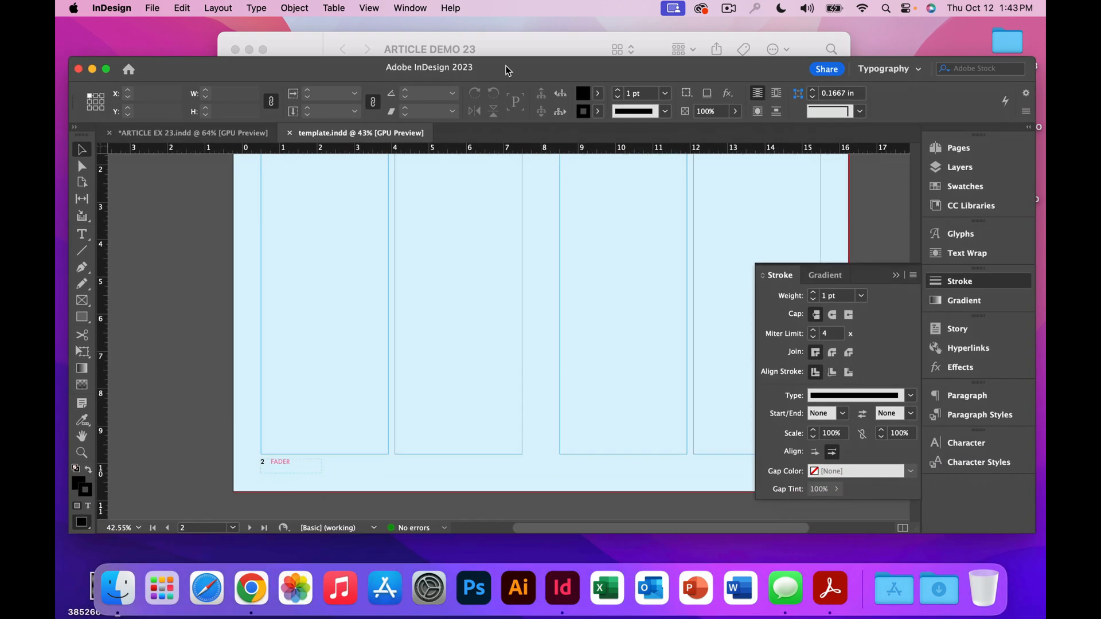
{"action": "key", "text": "super+0"}
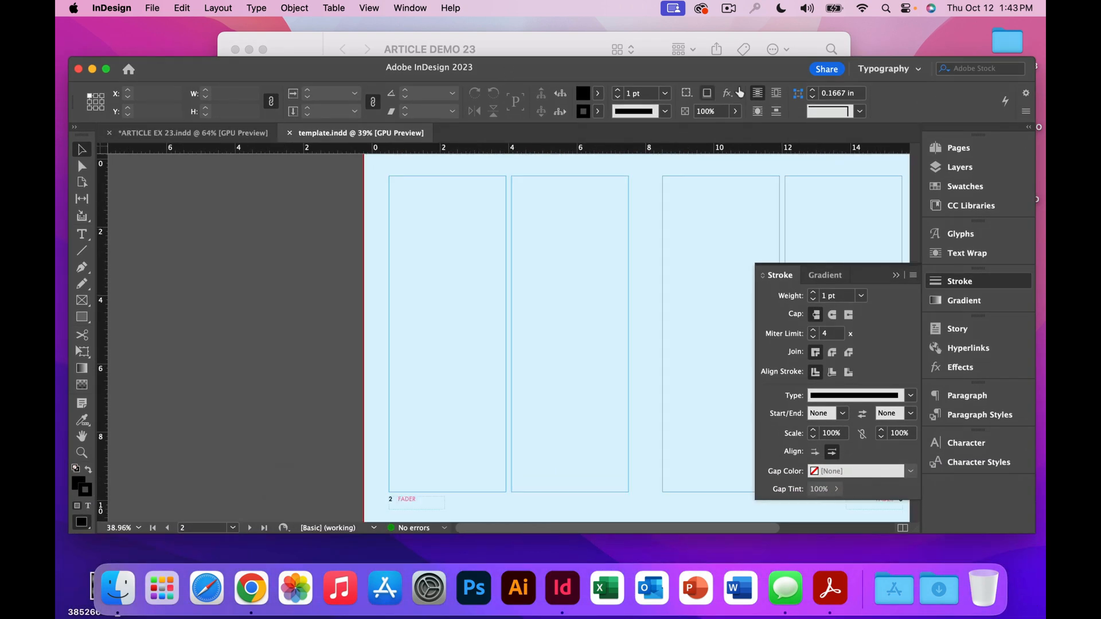
Examine page 1 of the template, its page overview, and the A-Master and B-Master spreads.
{"action": "left_click", "coordinate": [233, 527]}
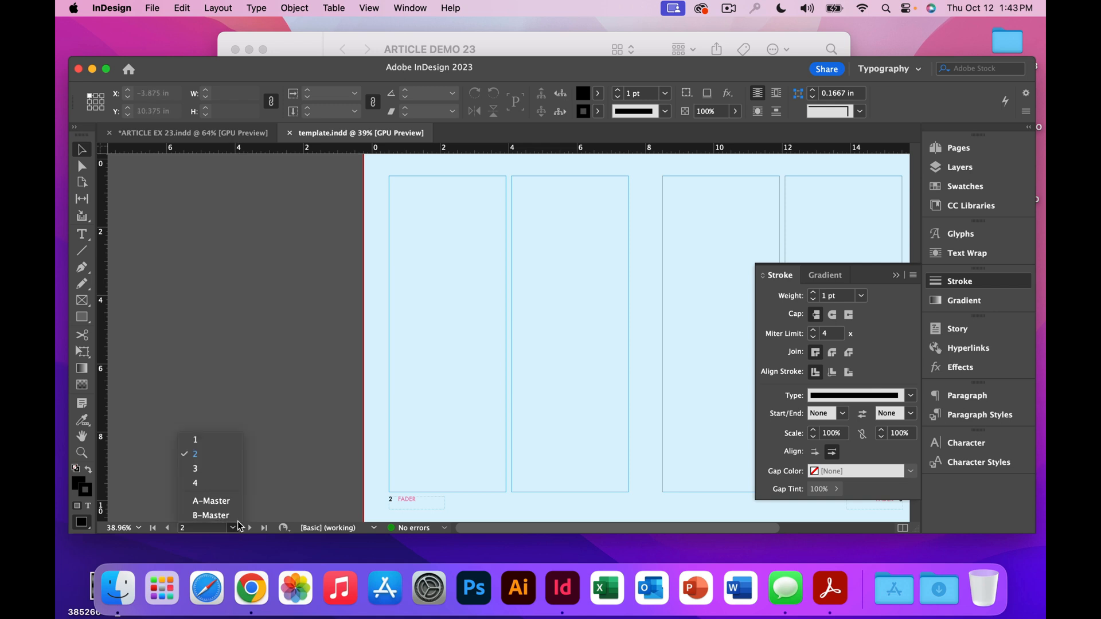
{"action": "left_click", "coordinate": [216, 440]}
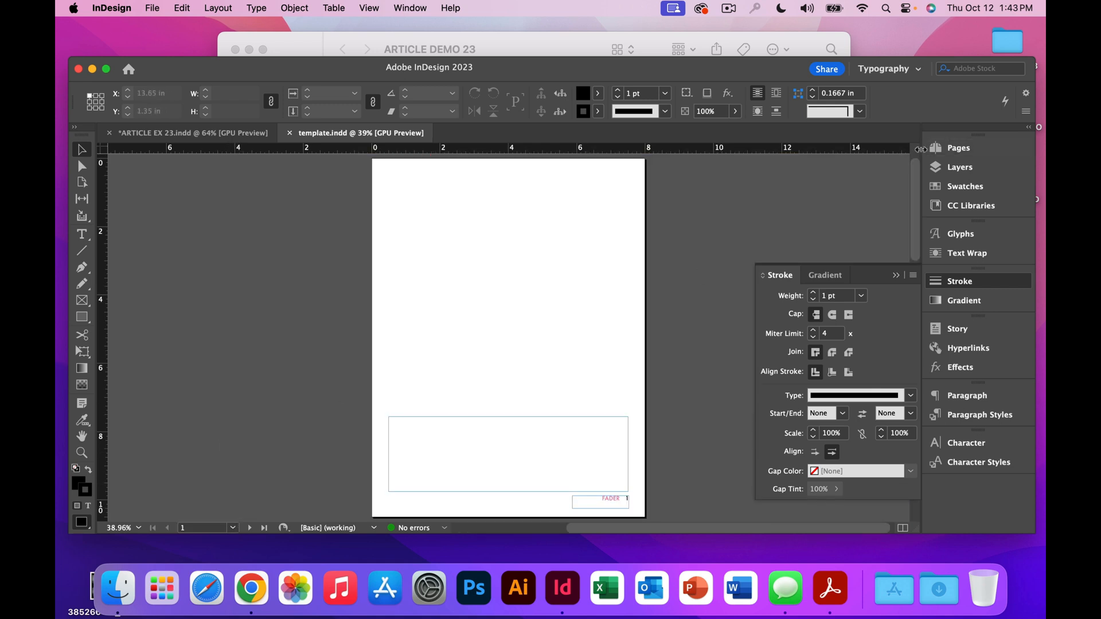
{"action": "left_click", "coordinate": [957, 150]}
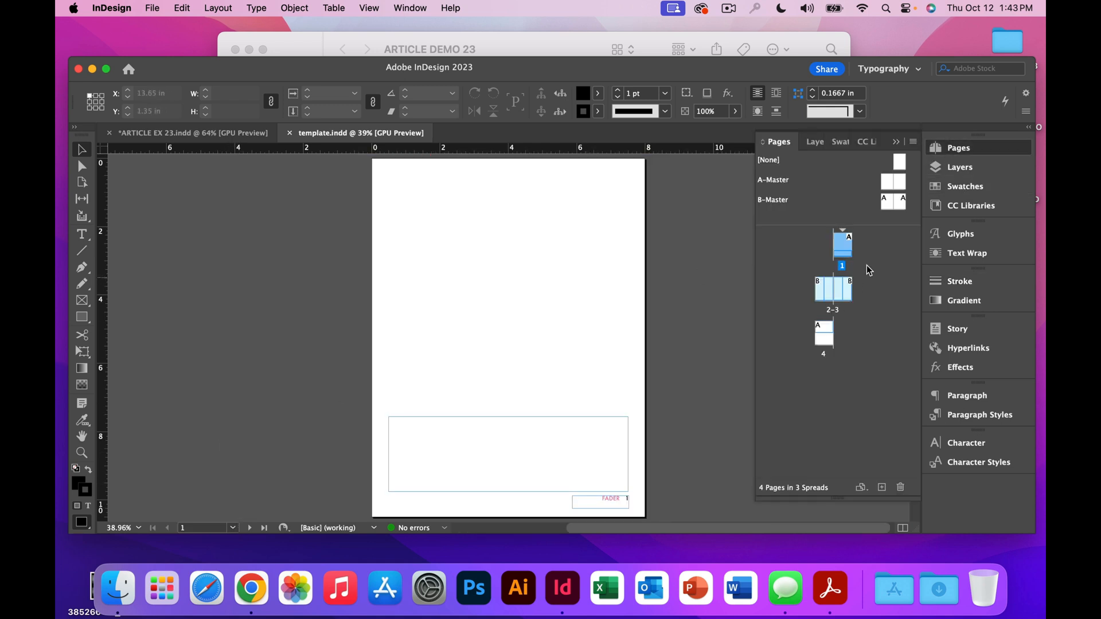
{"action": "left_click", "coordinate": [826, 199]}
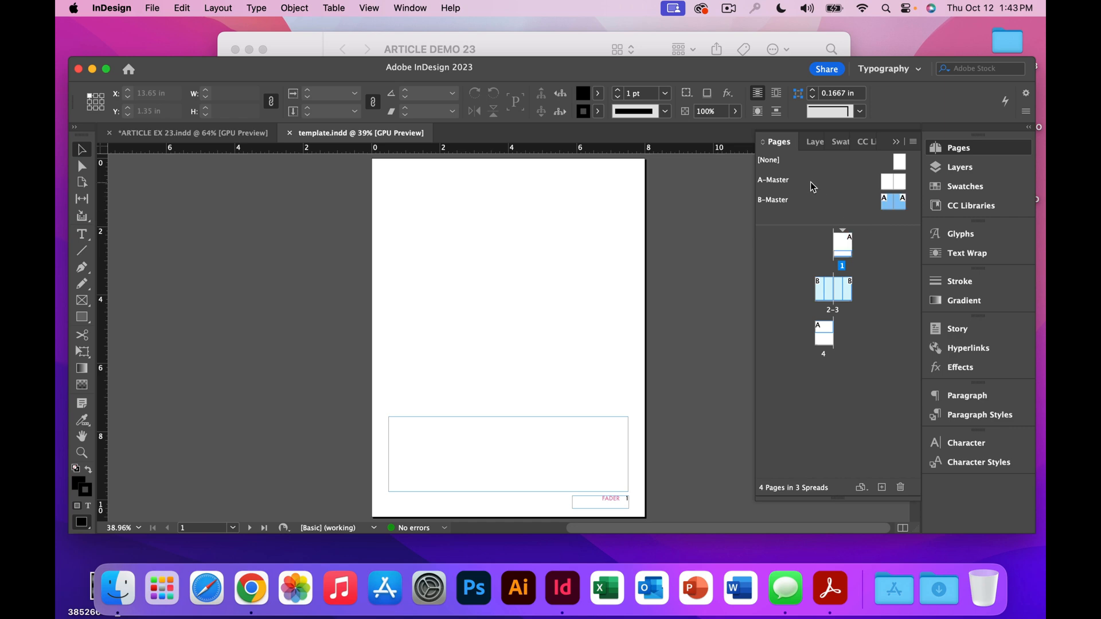
{"action": "double_click", "coordinate": [810, 181]}
{"action": "double_click", "coordinate": [813, 200]}
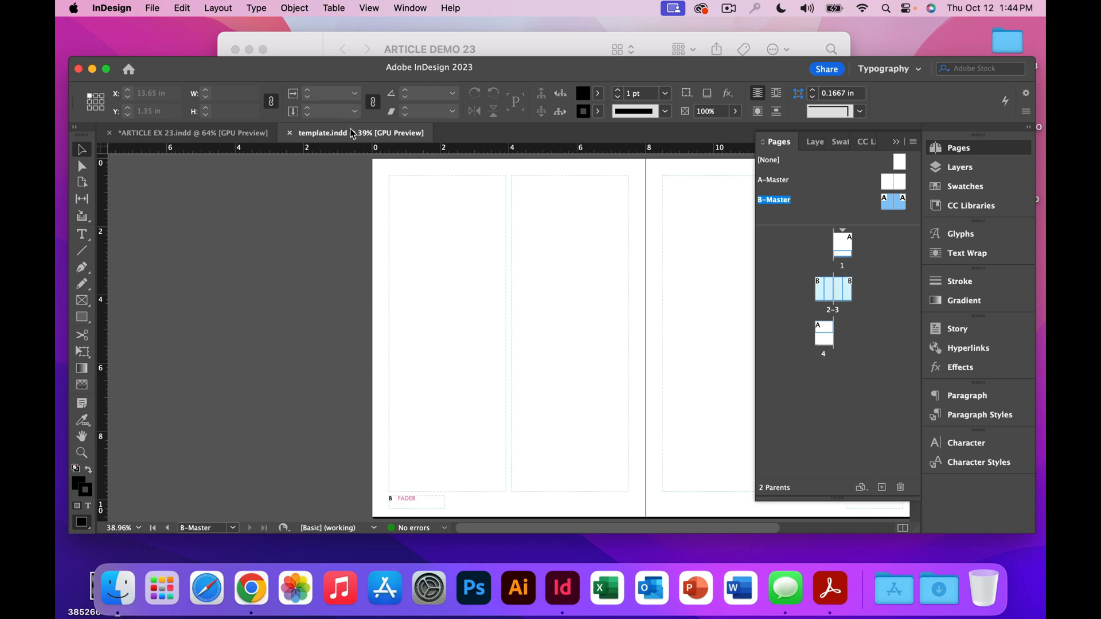
Close template.indd and ARTICLE EX 23.indd without saving changes.
{"action": "left_click", "coordinate": [290, 135]}
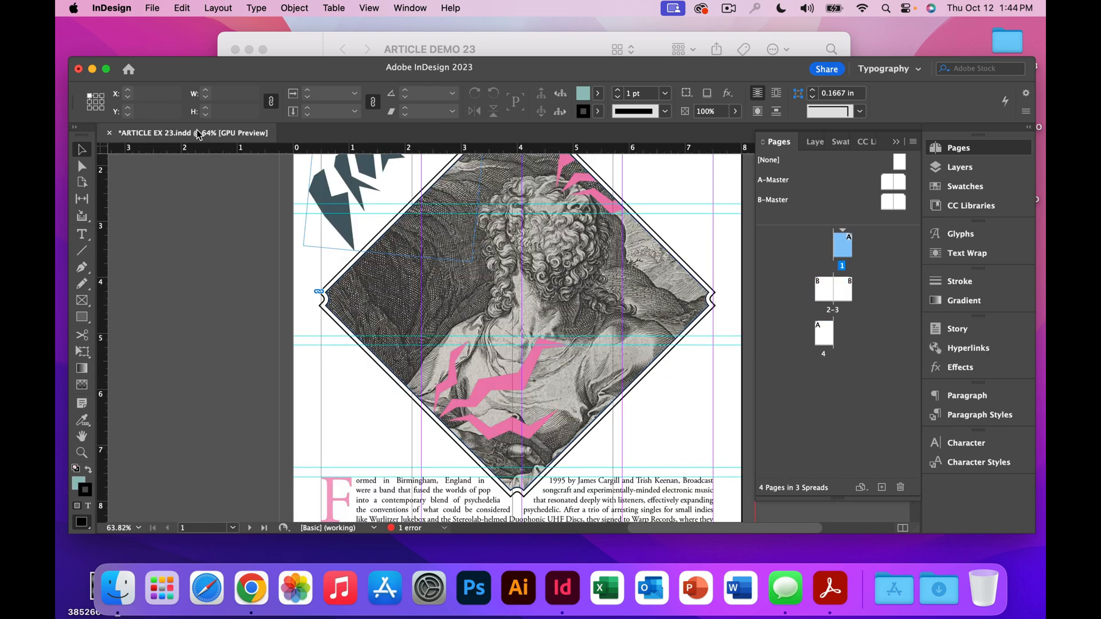
{"action": "left_click", "coordinate": [109, 133]}
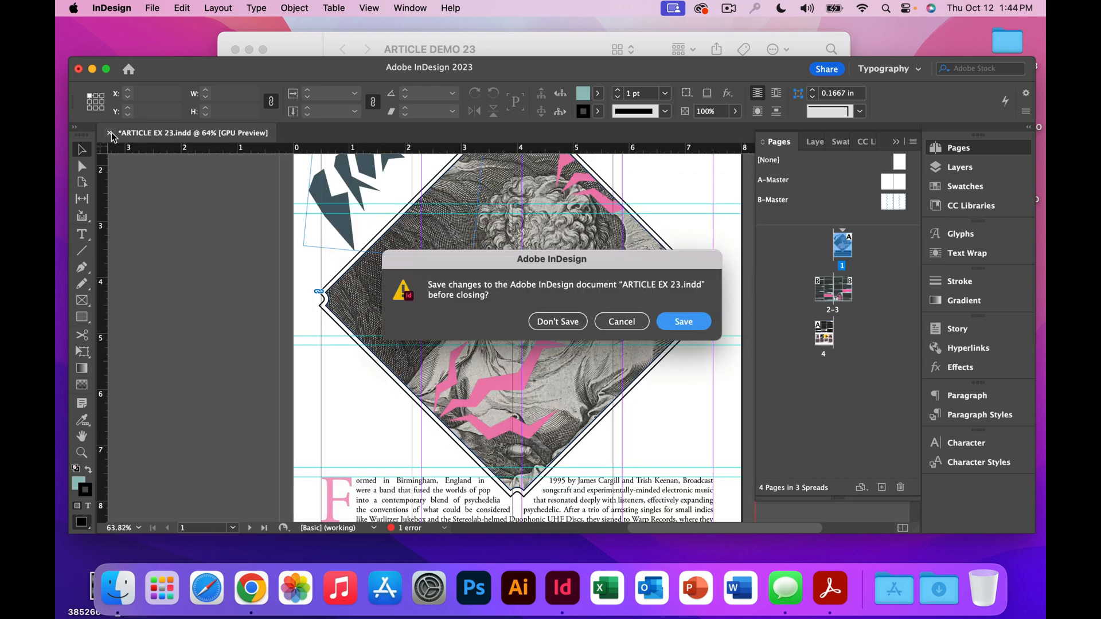
{"action": "left_click", "coordinate": [560, 322]}
{"action": "left_click_drag", "start_coordinate": [393, 69], "coordinate": [393, 51]}
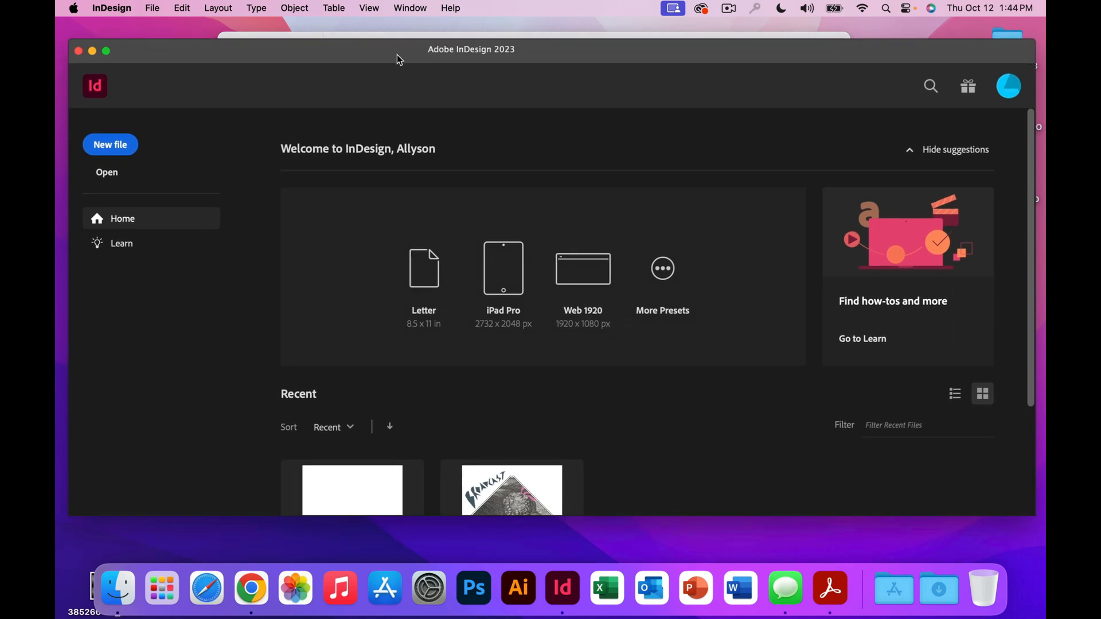
Start a new document from the Letter print preset and set its units to inches.
{"action": "left_click", "coordinate": [120, 146]}
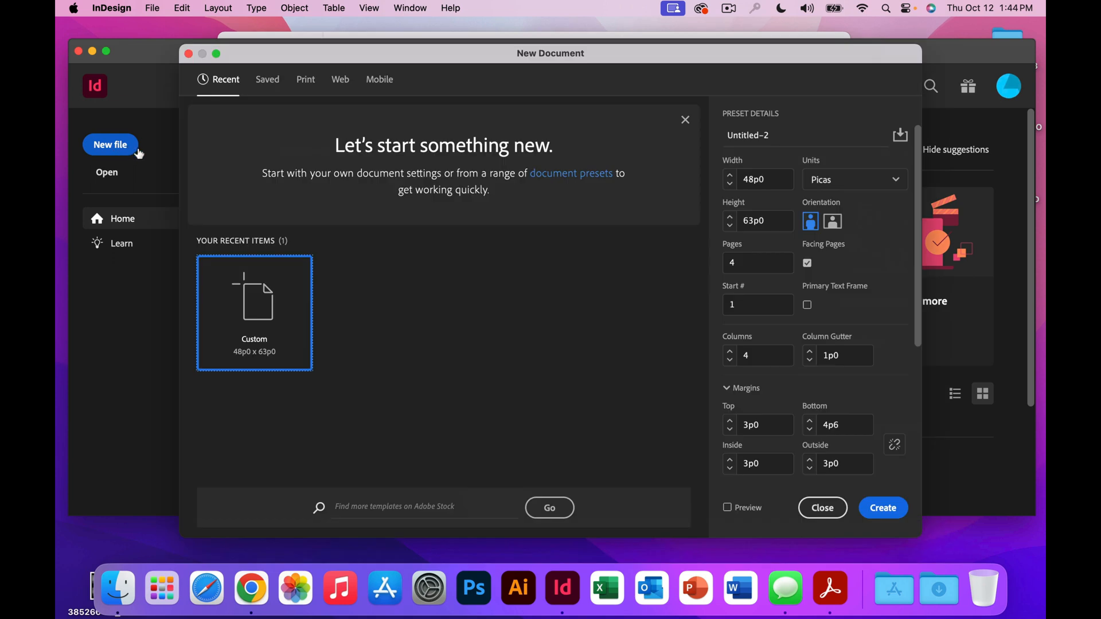
{"action": "left_click", "coordinate": [304, 82]}
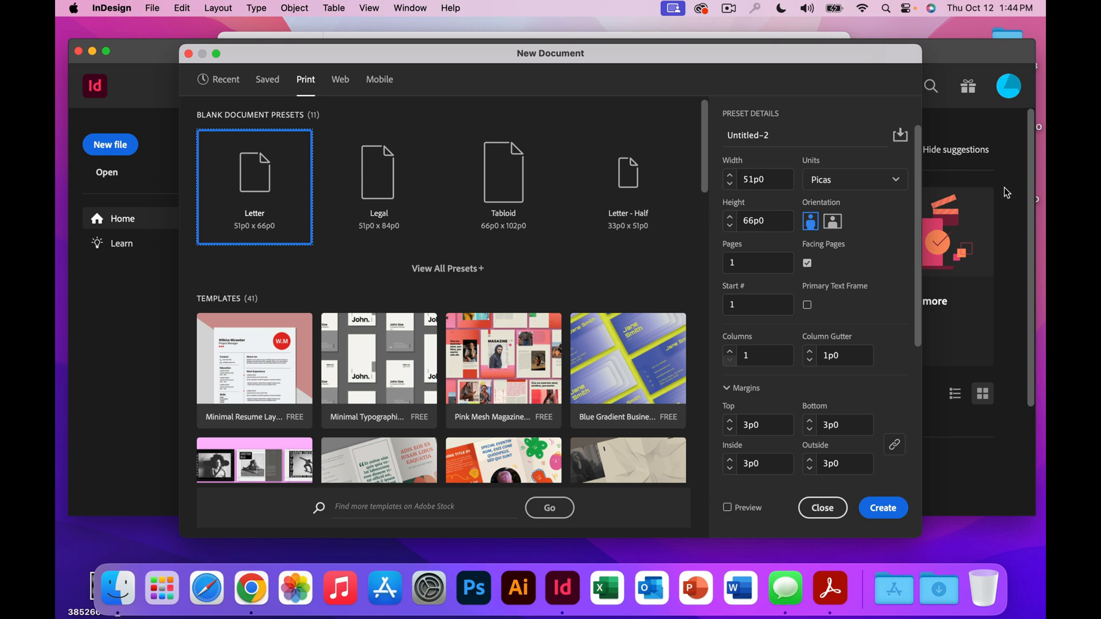
{"action": "left_click", "coordinate": [892, 183]}
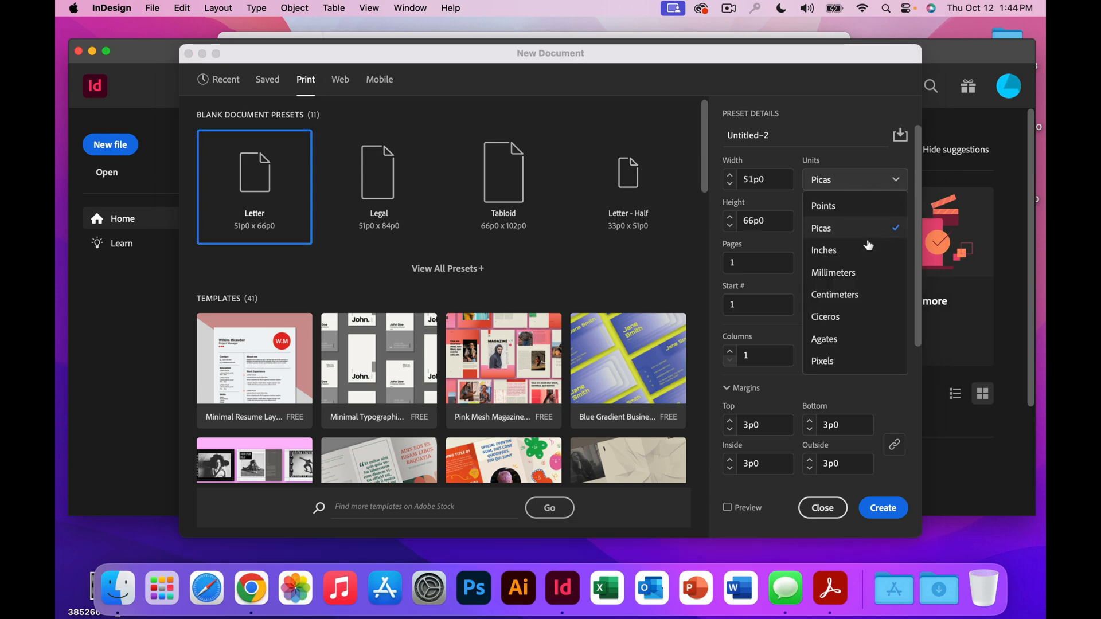
{"action": "left_click", "coordinate": [865, 248]}
Set the new document's page width to 8 in and height to 10.5 in.
{"action": "left_click", "coordinate": [759, 180]}
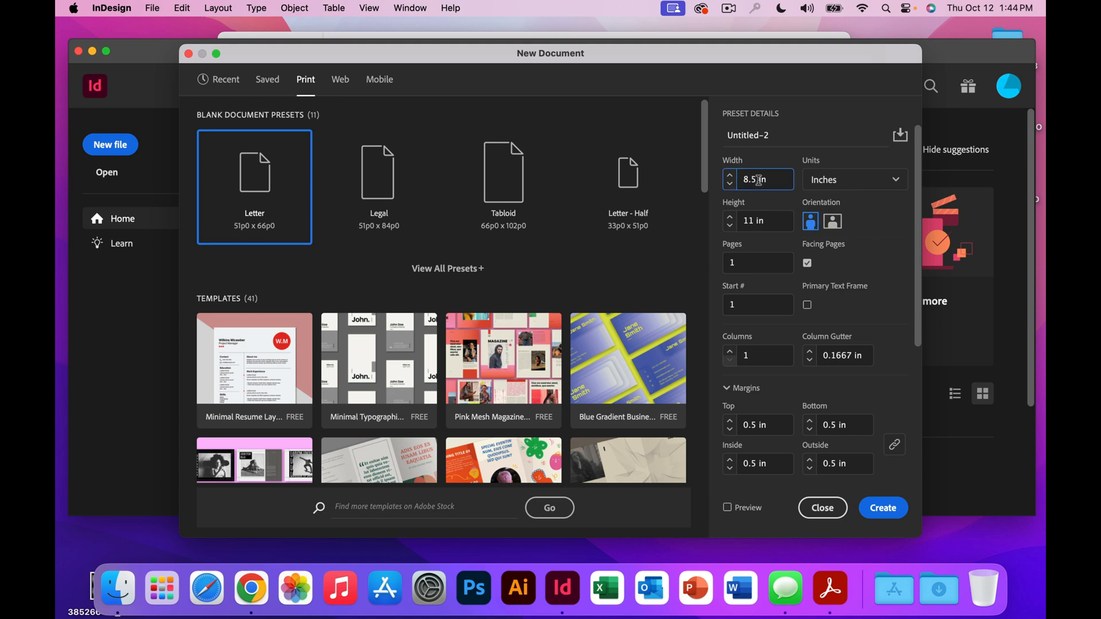
{"action": "key", "text": "BackSpace"}
{"action": "key", "text": "BackSpace"}
{"action": "left_click", "coordinate": [755, 221]}
{"action": "key", "text": "BackSpace"}
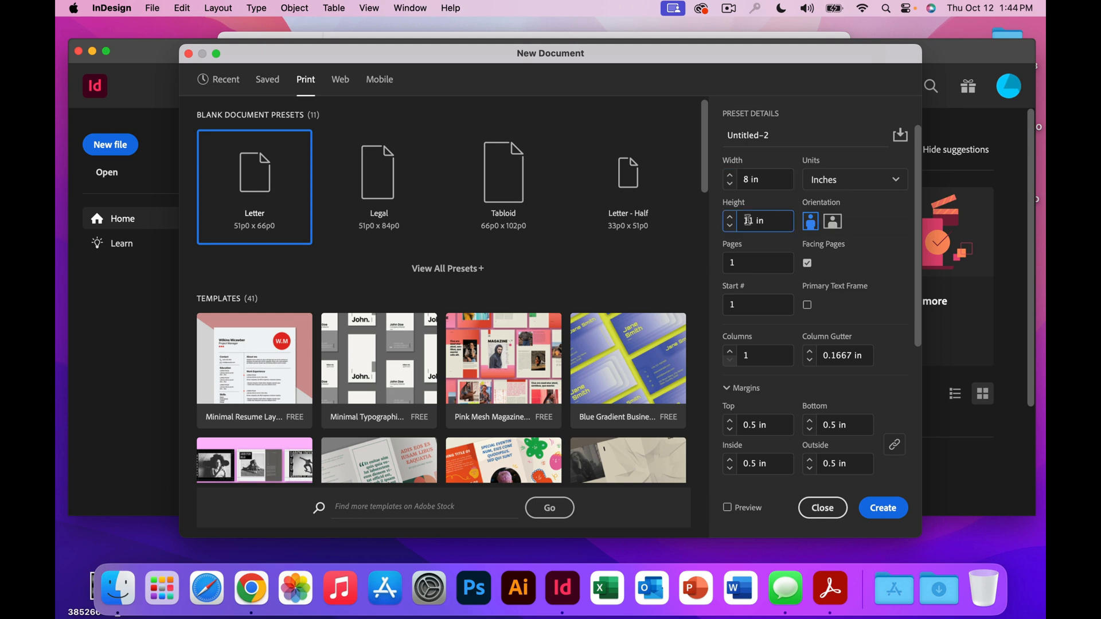
{"action": "type", "text": "0.5"}
Set the new document to 4 pages with 4 columns.
{"action": "left_click", "coordinate": [733, 264]}
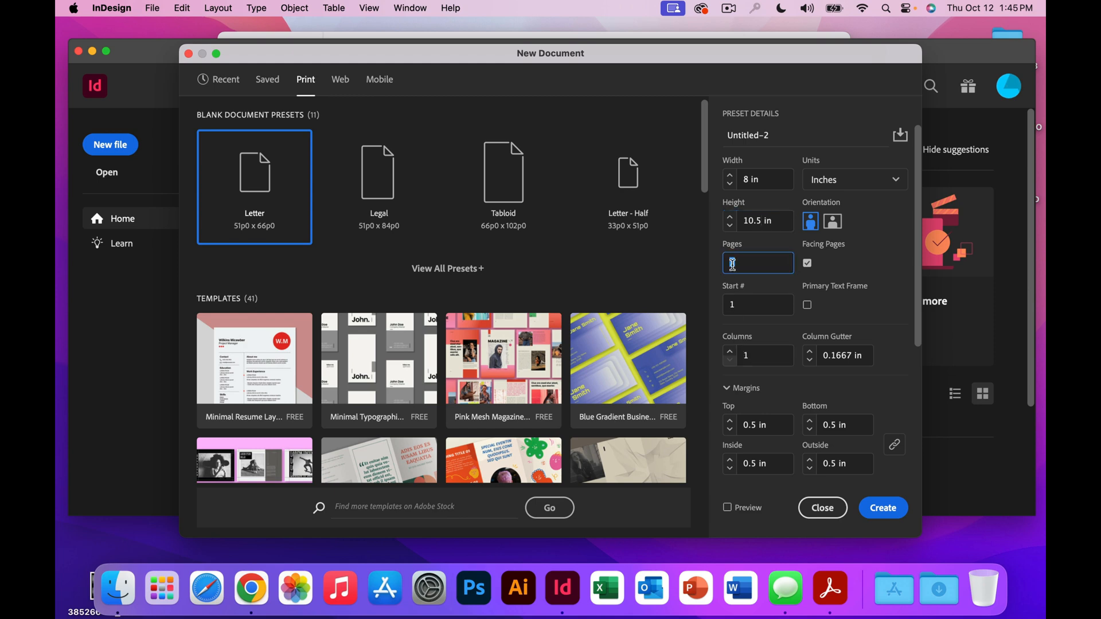
{"action": "type", "text": "4"}
{"action": "left_click", "coordinate": [730, 351]}
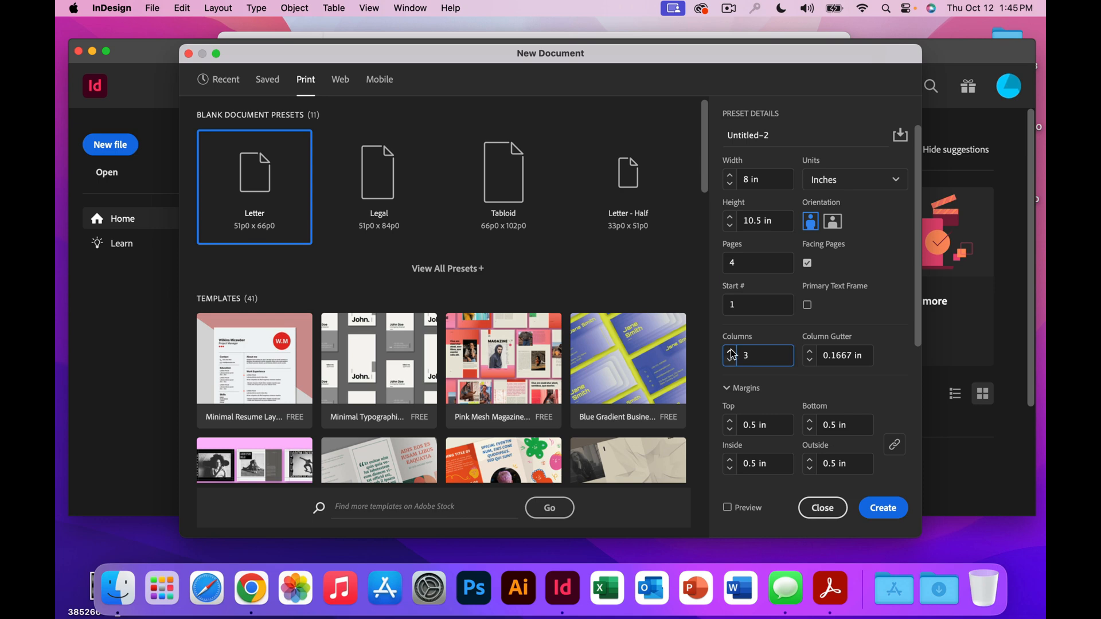
{"action": "left_click", "coordinate": [730, 351]}
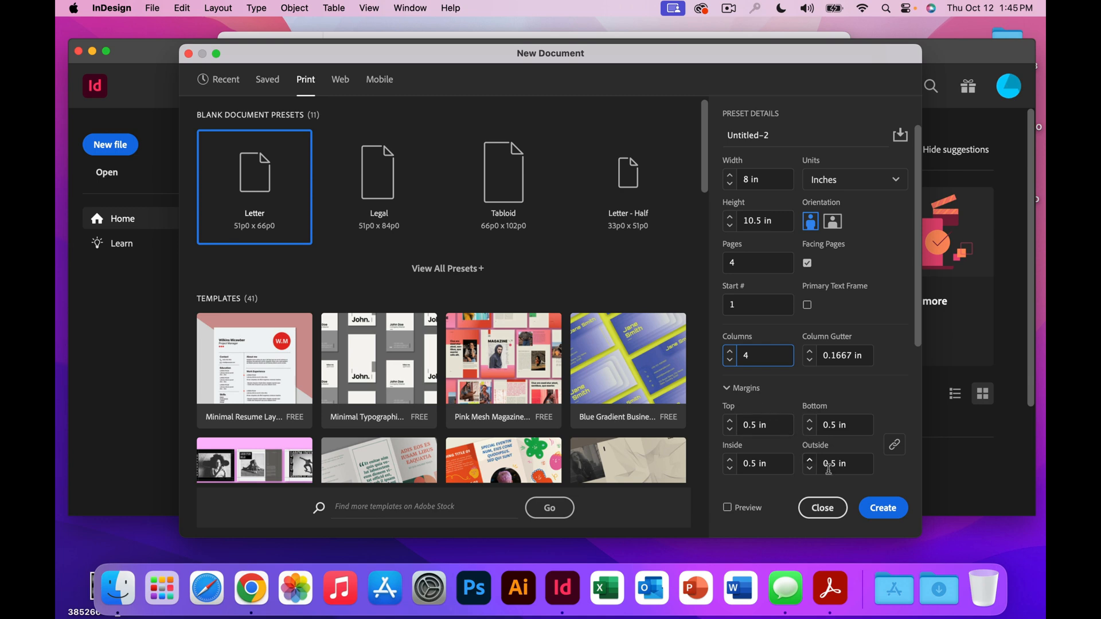
Unlink the margin values and set the bottom margin to 0.75 in.
{"action": "left_click", "coordinate": [895, 446]}
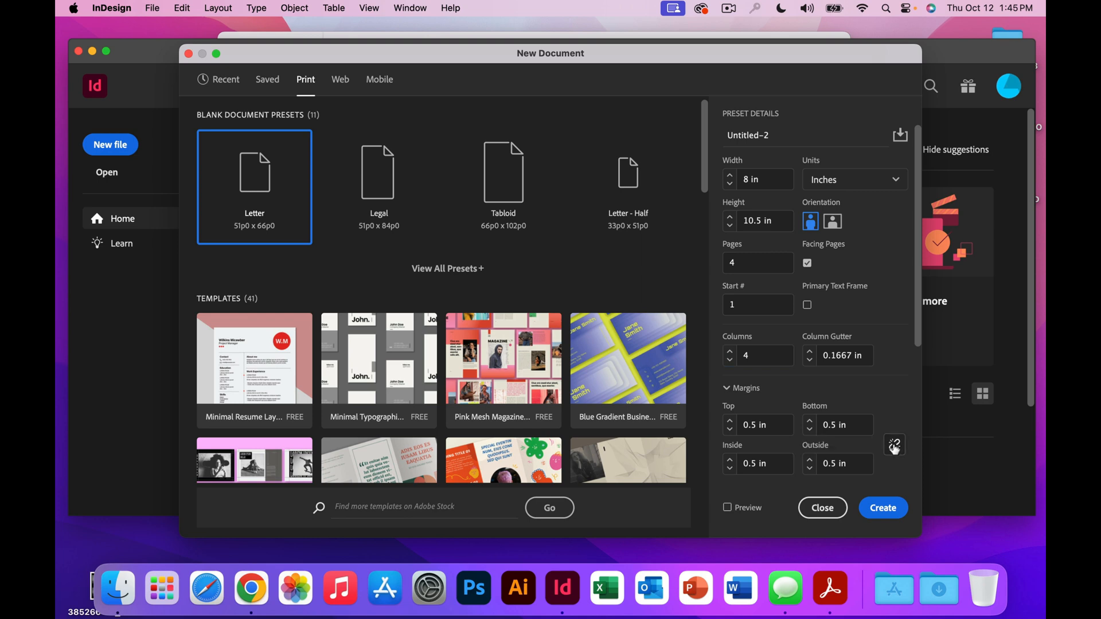
{"action": "left_click", "coordinate": [830, 425]}
{"action": "type", "text": "7"}
Set a linked bleed of 0.5 in on all sides and create the document.
{"action": "scroll", "coordinate": [791, 432], "scroll_direction": "down", "scroll_amount": 5}
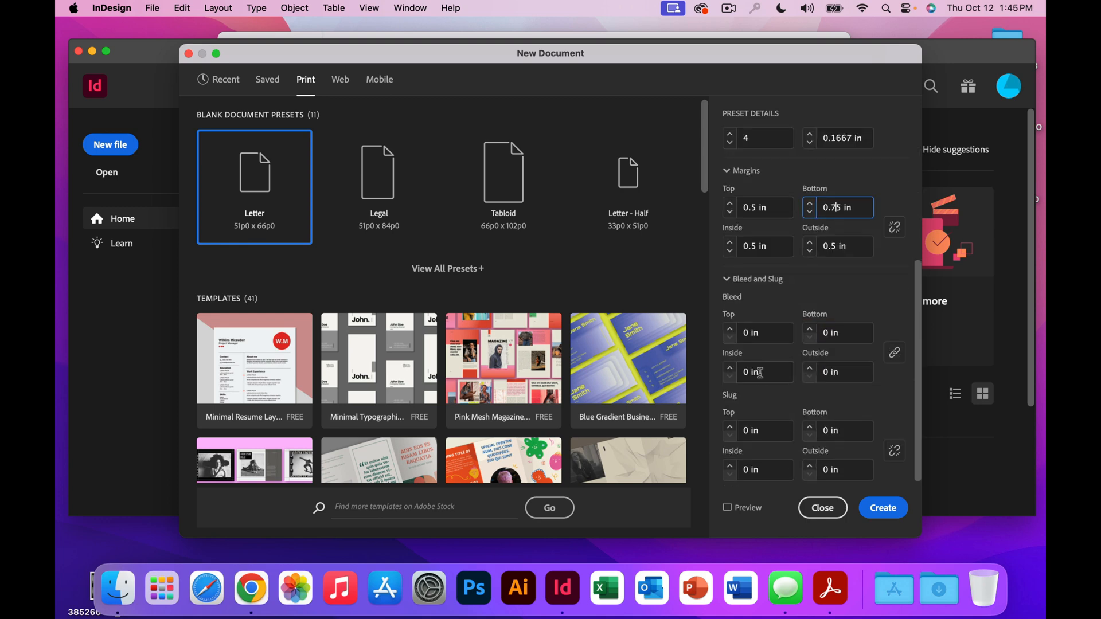
{"action": "left_click", "coordinate": [729, 329]}
{"action": "left_click", "coordinate": [729, 329]}
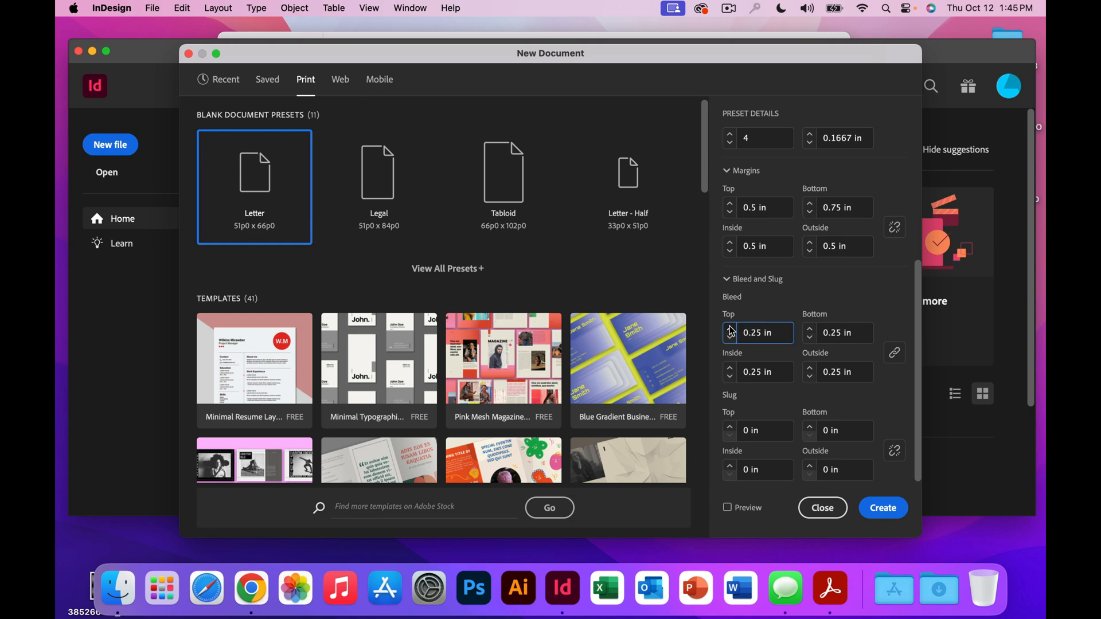
{"action": "left_click", "coordinate": [729, 329]}
{"action": "left_click", "coordinate": [729, 328]}
{"action": "left_click", "coordinate": [880, 509]}
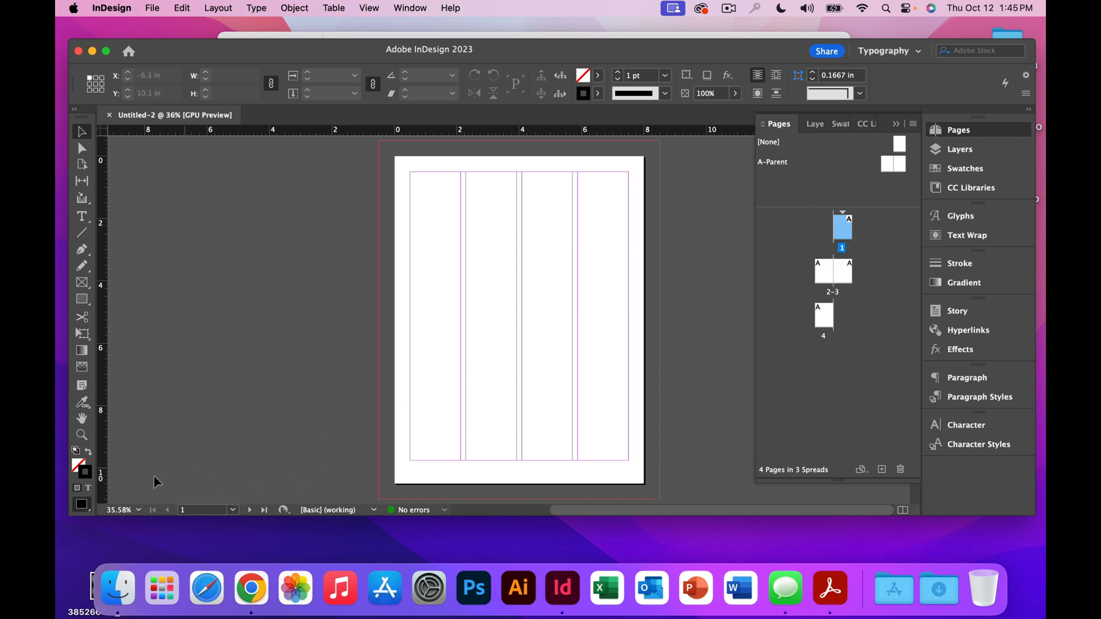
Page through pages 2, 3 and 4 of the new document to check the column layout.
{"action": "left_click", "coordinate": [233, 510]}
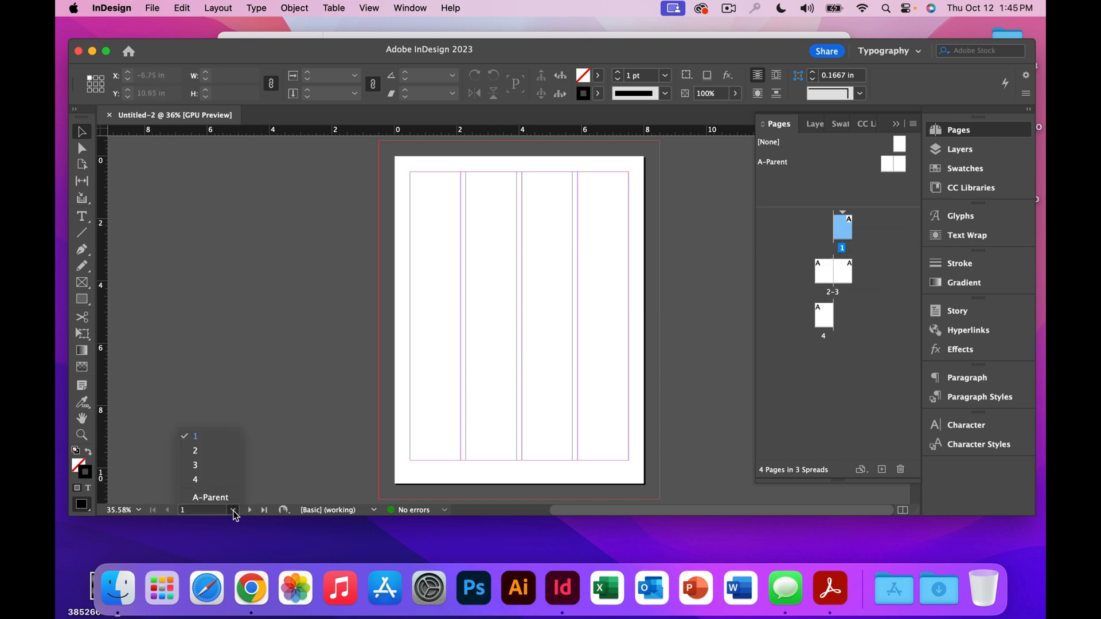
{"action": "left_click", "coordinate": [215, 451]}
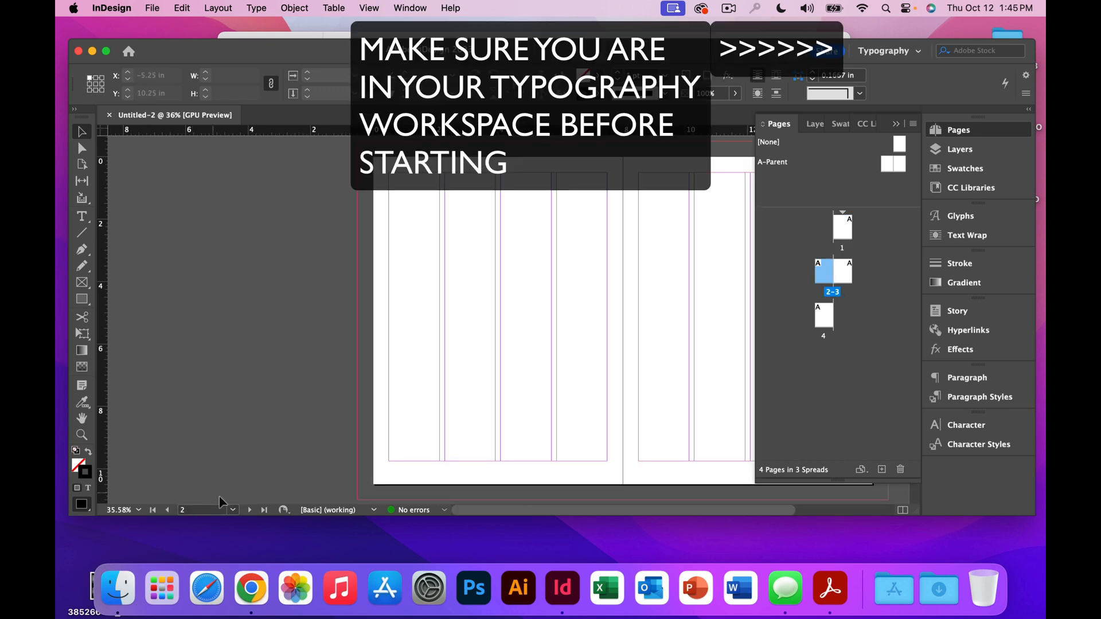
{"action": "left_click", "coordinate": [231, 510]}
{"action": "left_click", "coordinate": [215, 464]}
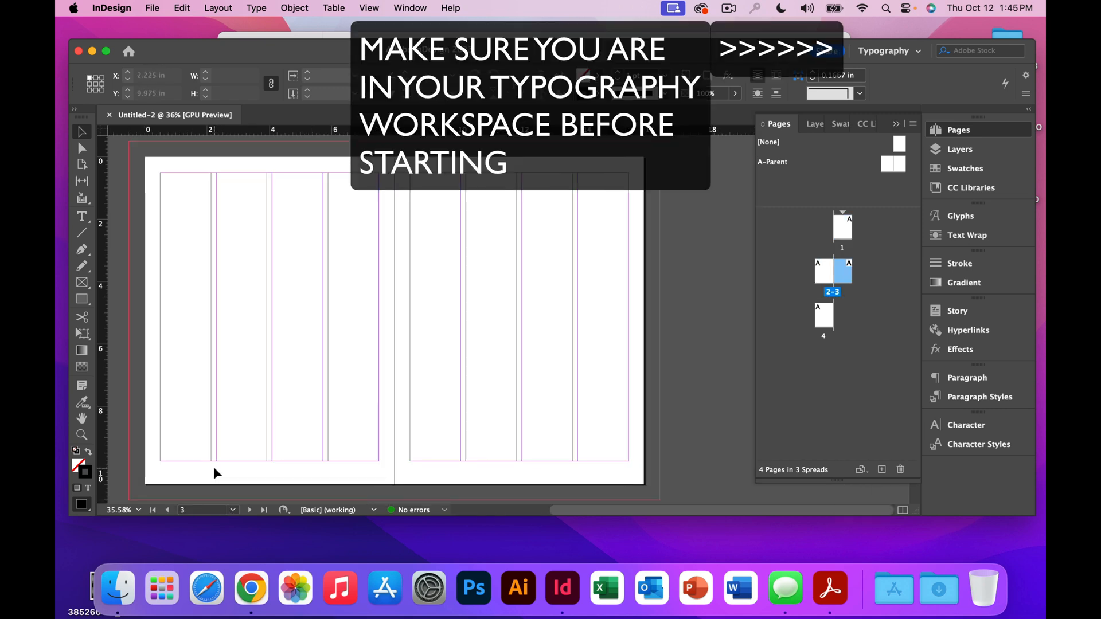
{"action": "left_click", "coordinate": [229, 510]}
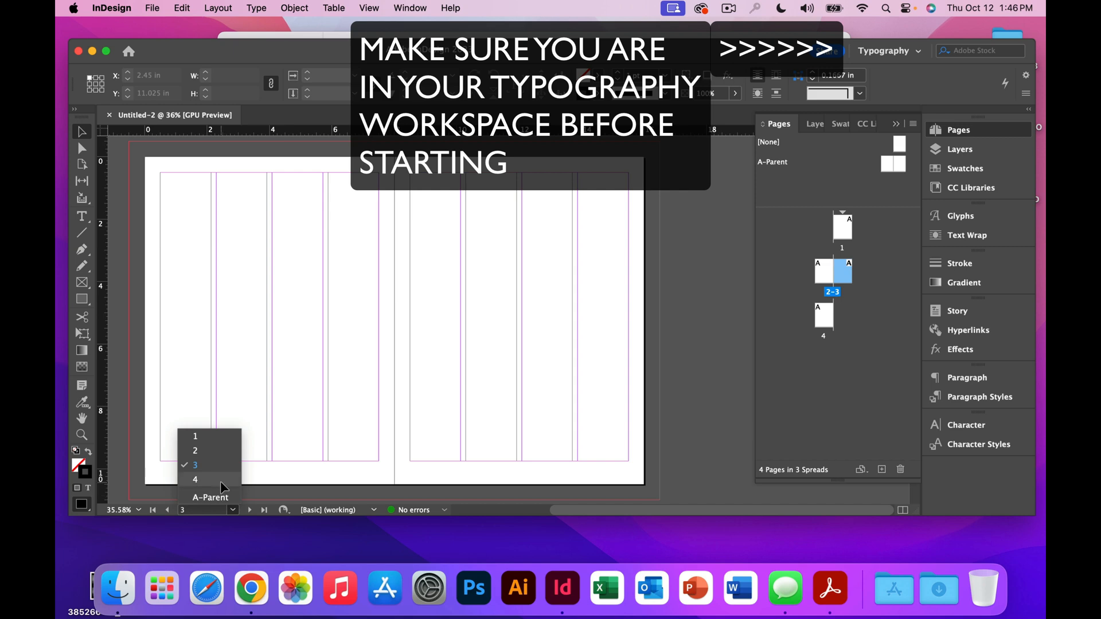
{"action": "left_click", "coordinate": [213, 479]}
On the left page of the A-Parent spread, draw a text frame in the bottom margin under the first column.
{"action": "left_click", "coordinate": [232, 510]}
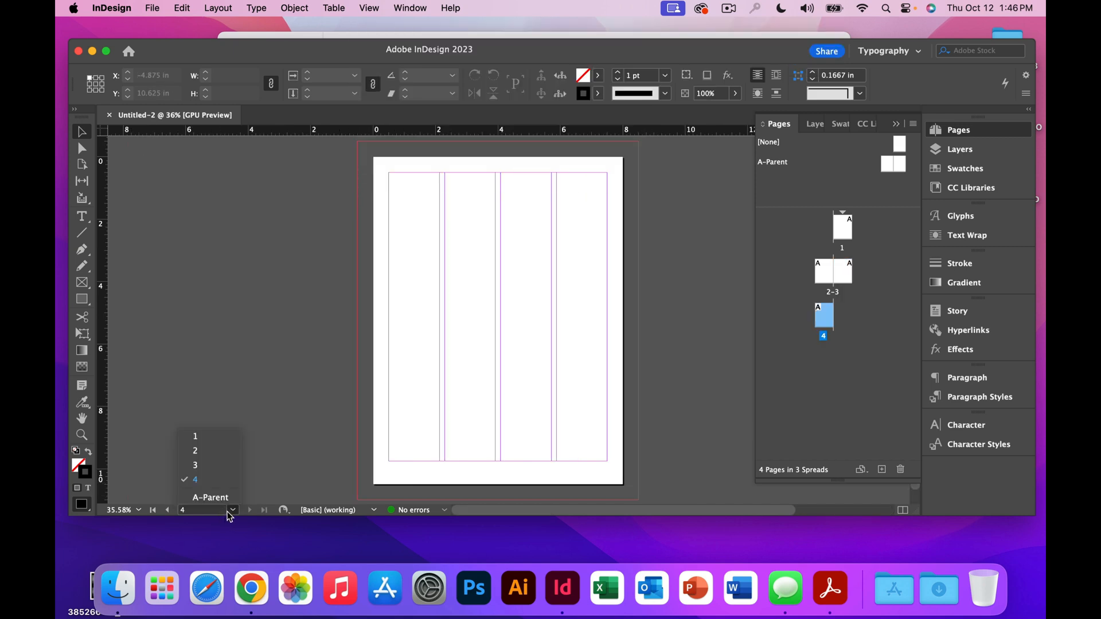
{"action": "left_click", "coordinate": [215, 494]}
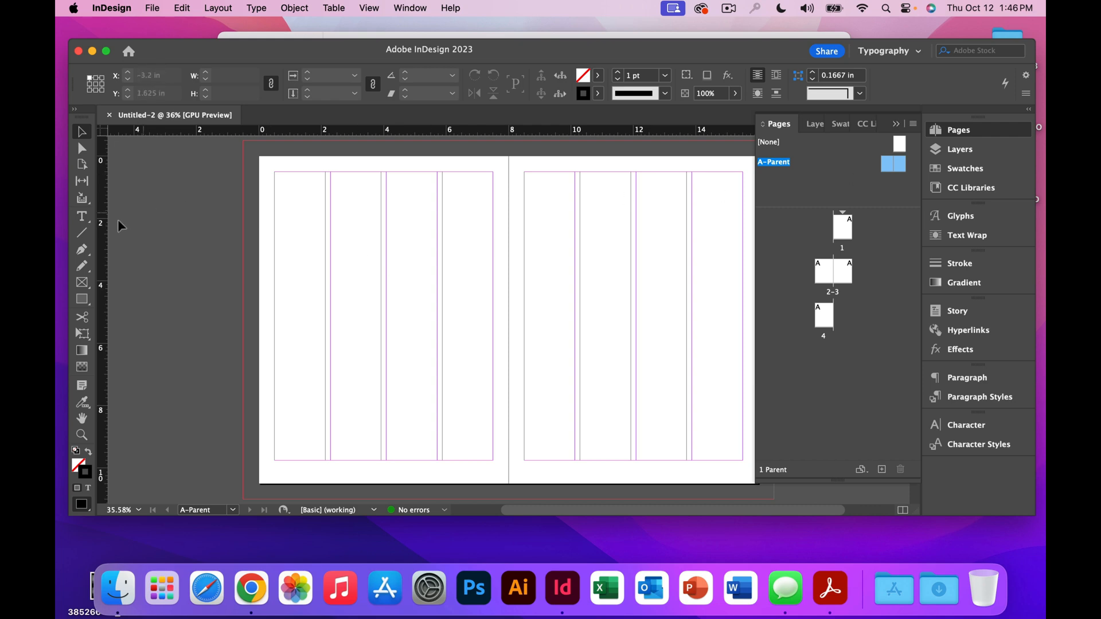
{"action": "left_click", "coordinate": [82, 217]}
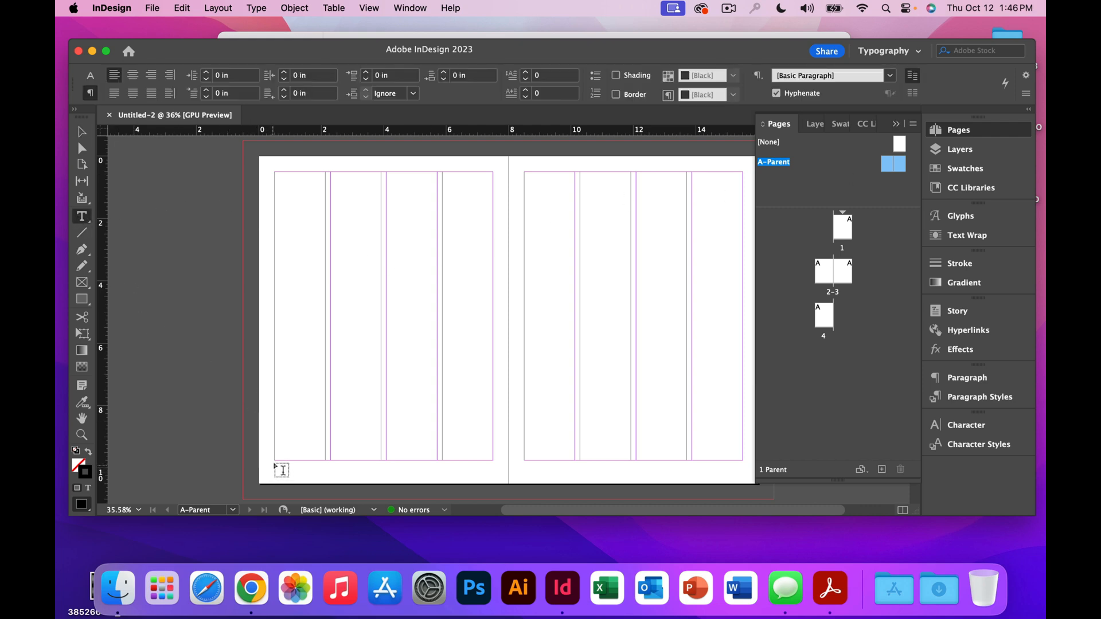
{"action": "left_click_drag", "start_coordinate": [275, 461], "coordinate": [323, 475]}
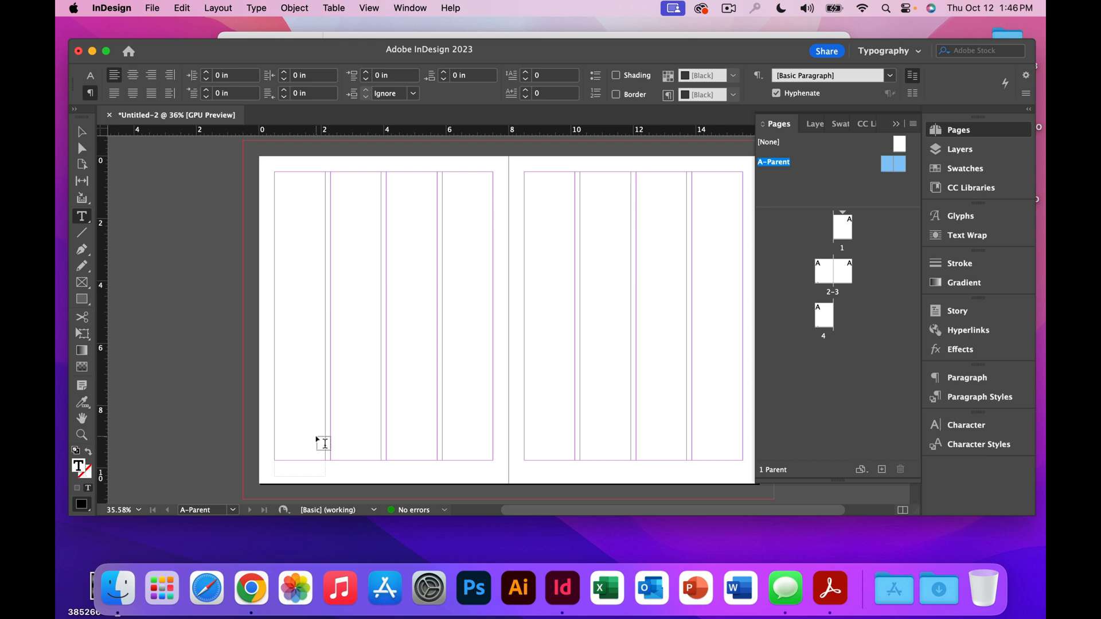
{"action": "right_click", "coordinate": [288, 466]}
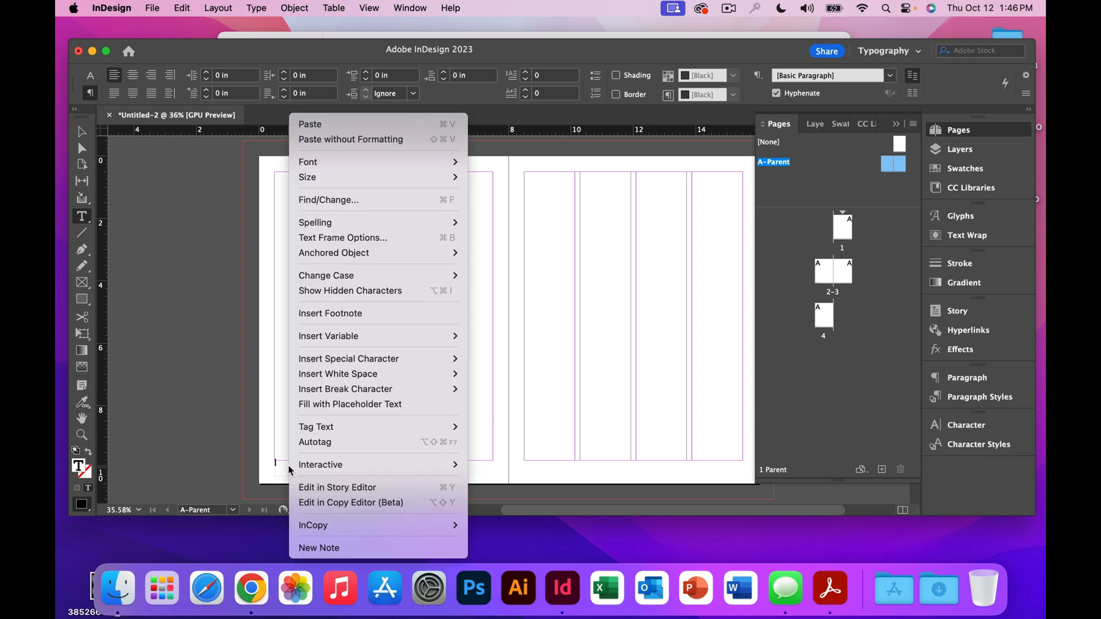
{"action": "mouse_move", "coordinate": [325, 362]}
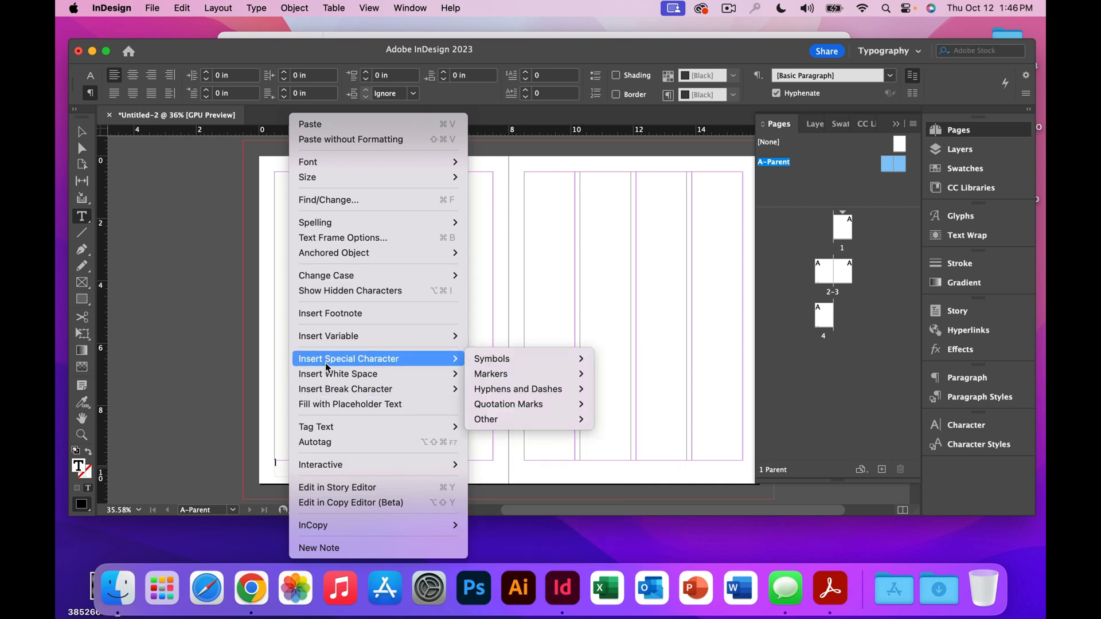
{"action": "mouse_move", "coordinate": [493, 368]}
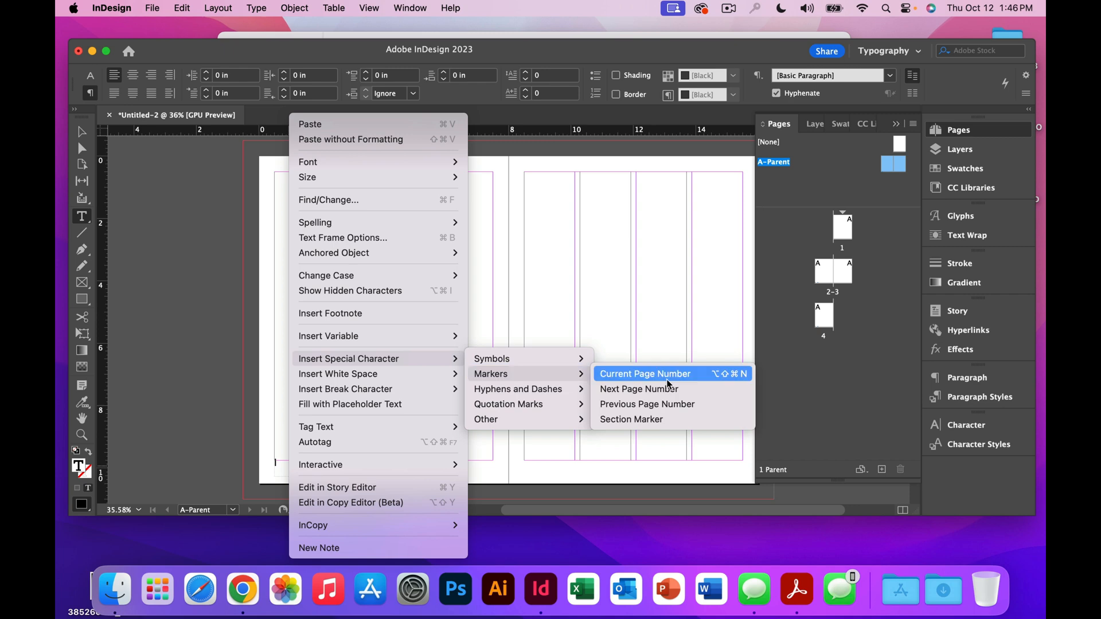
{"action": "left_click", "coordinate": [667, 375]}
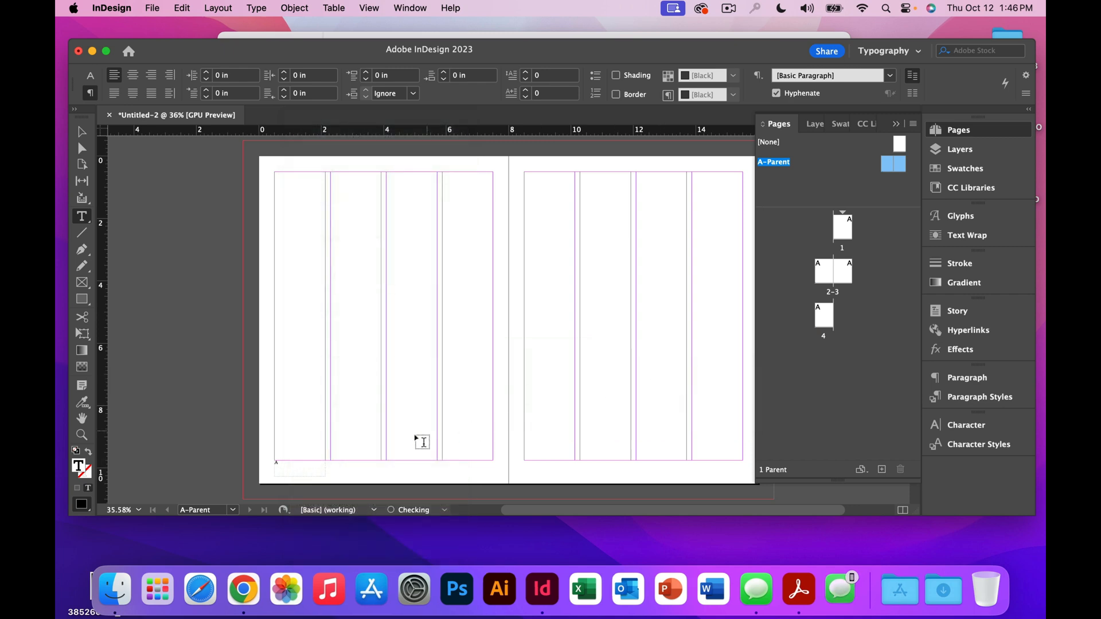
{"action": "left_click_drag", "start_coordinate": [279, 461], "coordinate": [269, 461]}
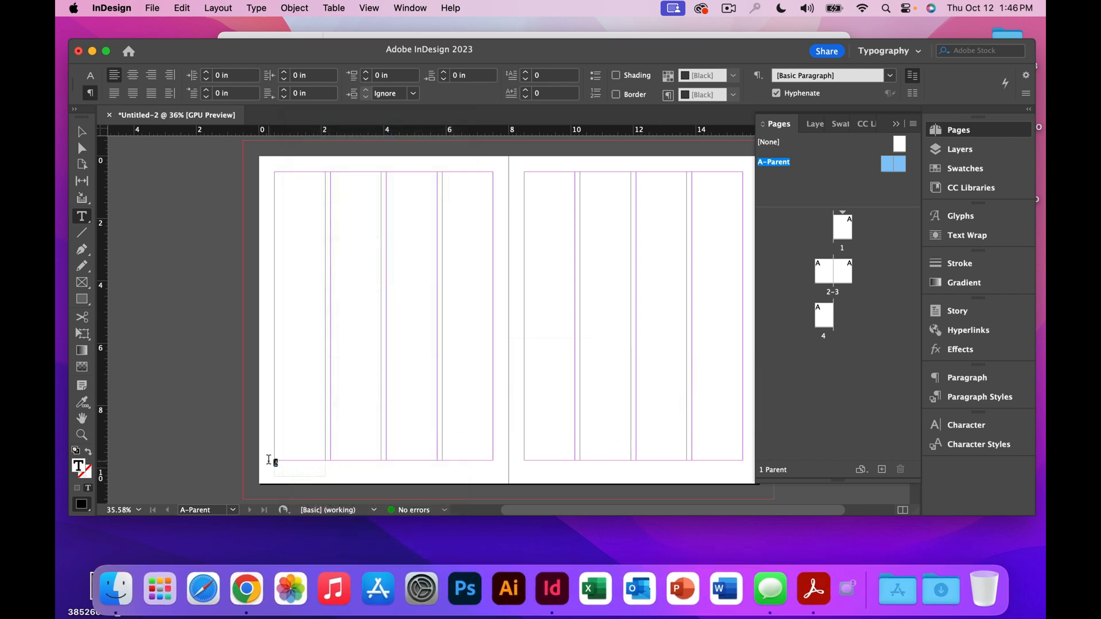
{"action": "key", "text": "BackSpace"}
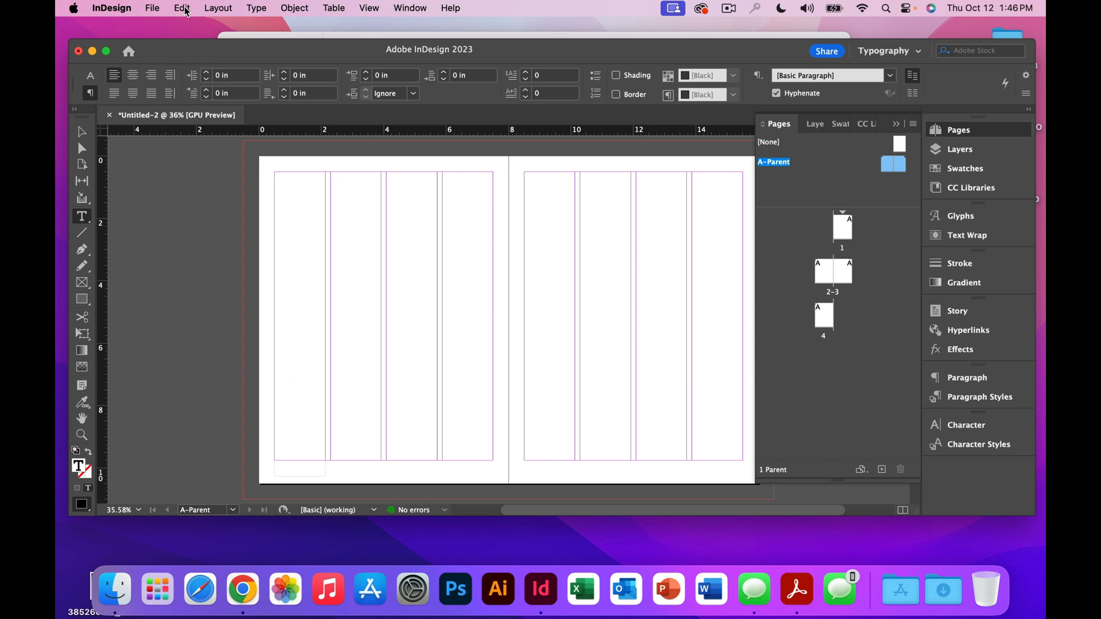
Insert a Current Page Number marker in the A-Parent footer frame and add the text FADER after it.
{"action": "left_click", "coordinate": [251, 9]}
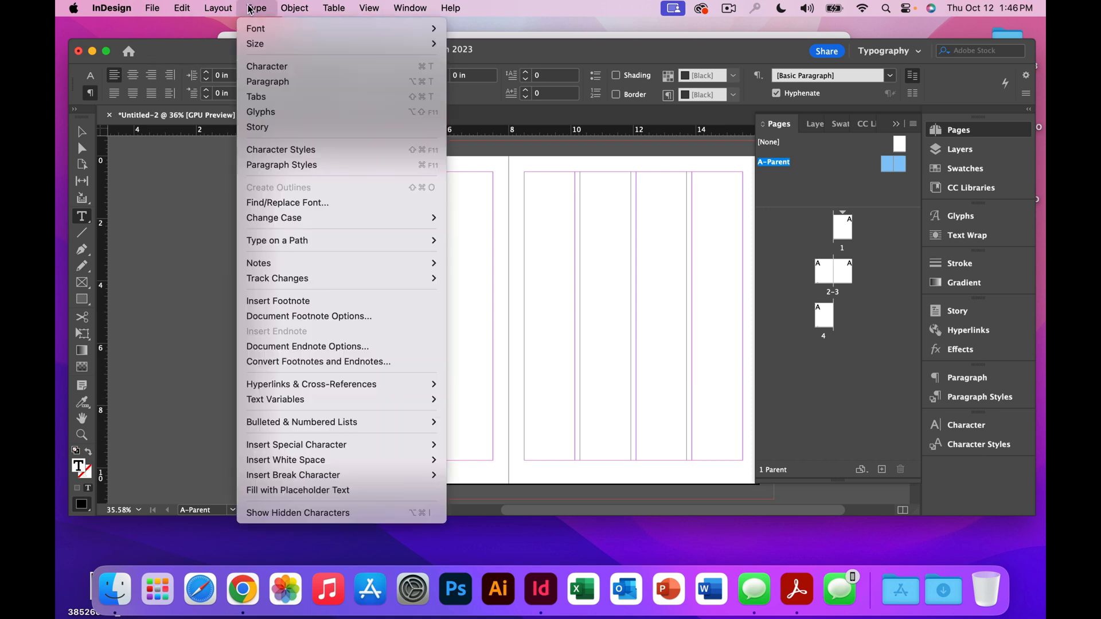
{"action": "mouse_move", "coordinate": [367, 446]}
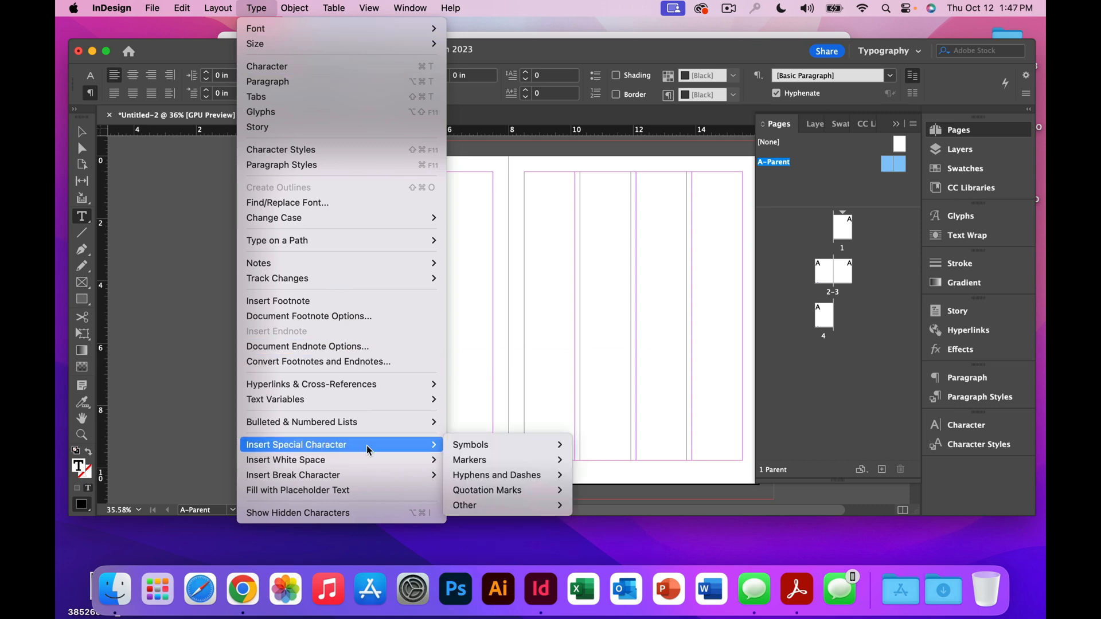
{"action": "mouse_move", "coordinate": [475, 460]}
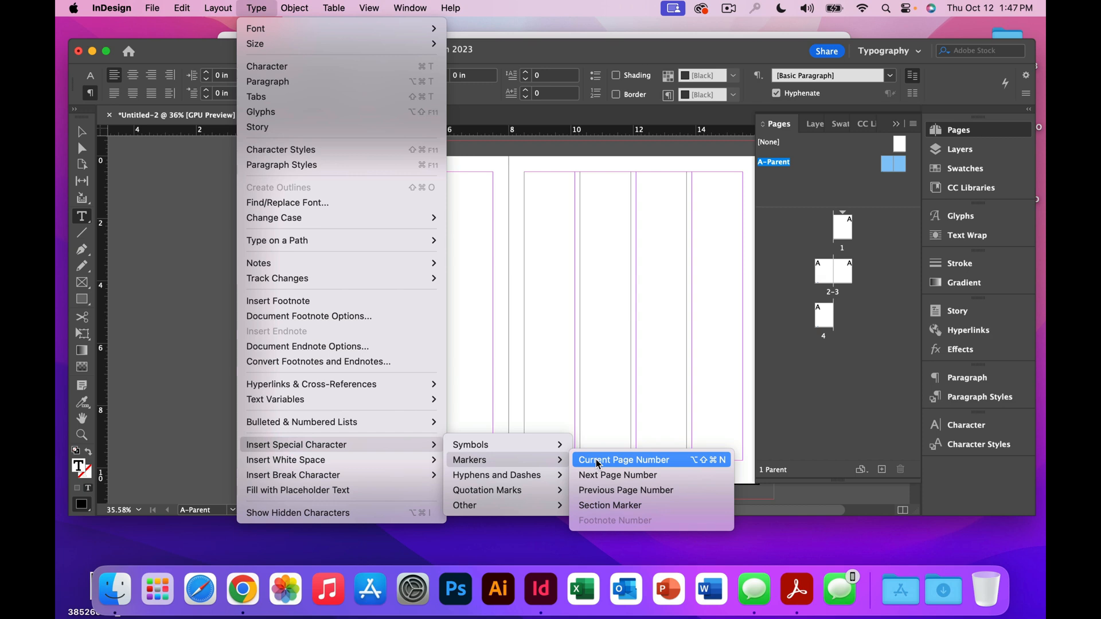
{"action": "left_click", "coordinate": [596, 460]}
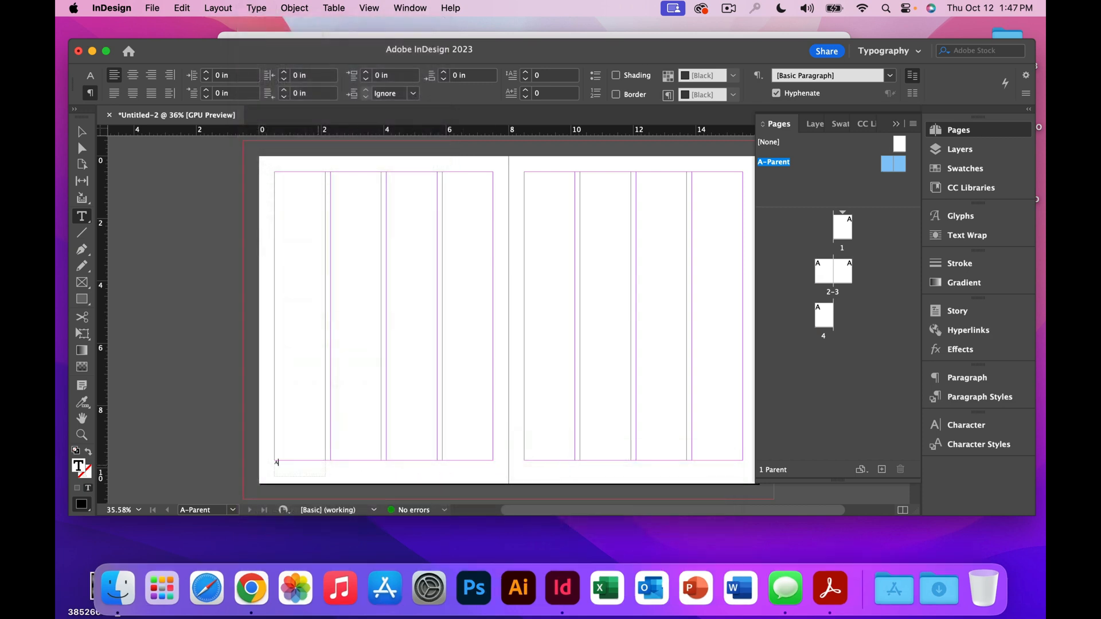
{"action": "type", "text": "FADER"}
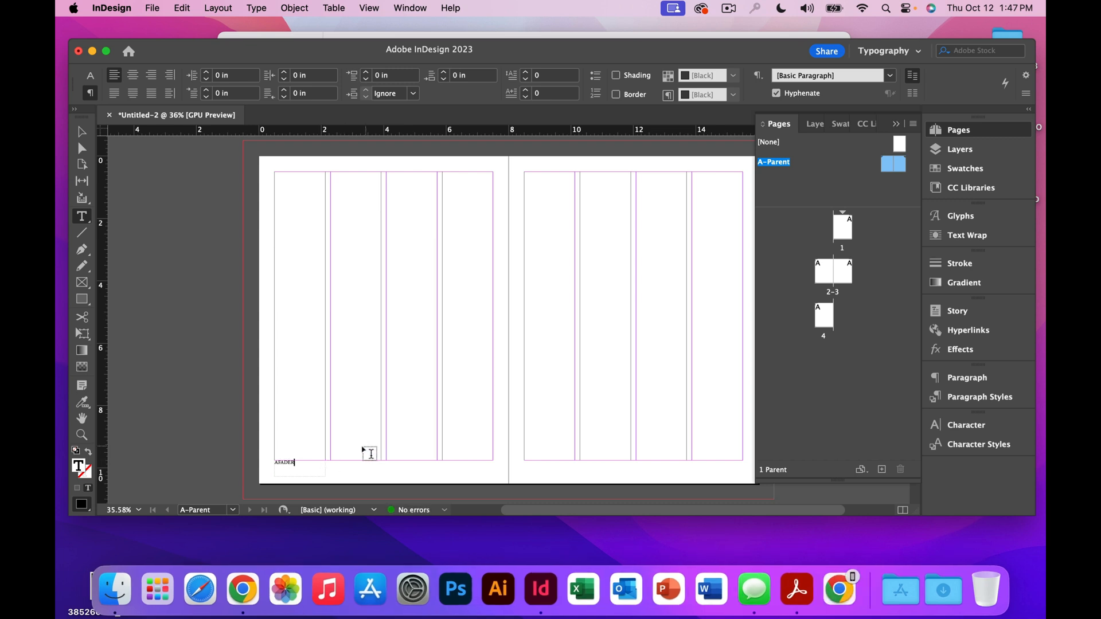
Insert an em space between the page number marker and the word FADER in the footer.
{"action": "left_click", "coordinate": [278, 461]}
{"action": "left_click", "coordinate": [256, 8]}
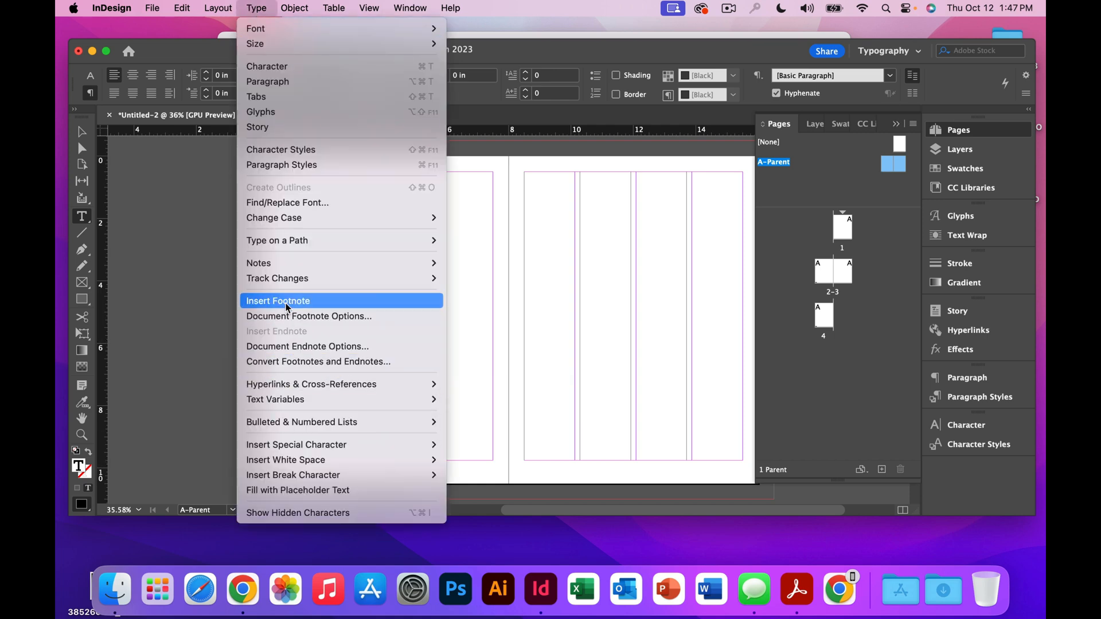
{"action": "mouse_move", "coordinate": [338, 459]}
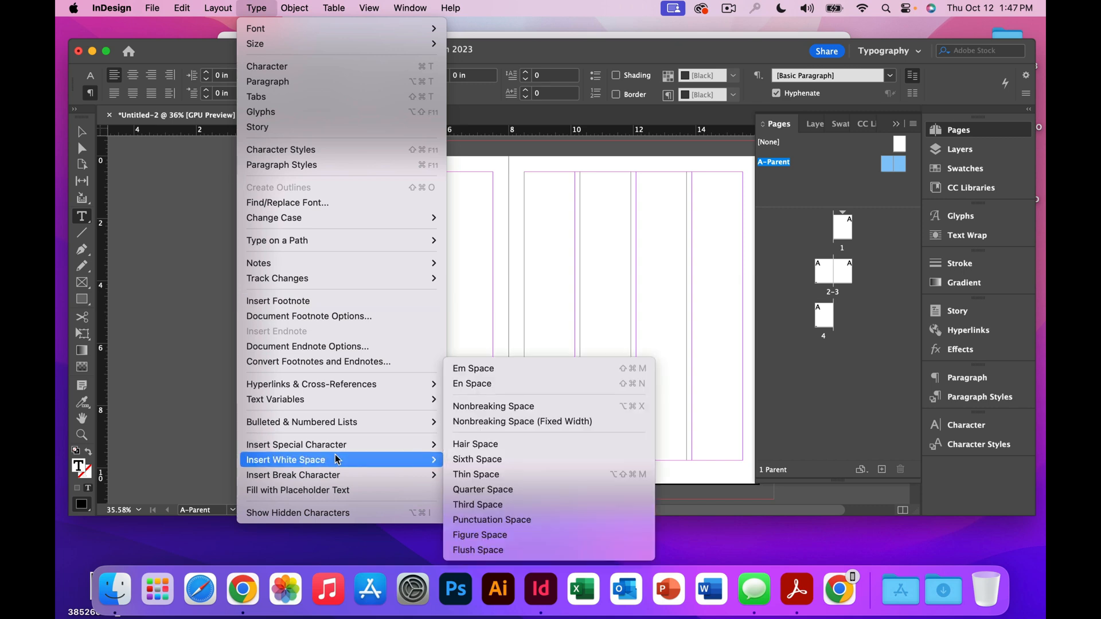
{"action": "left_click", "coordinate": [468, 369]}
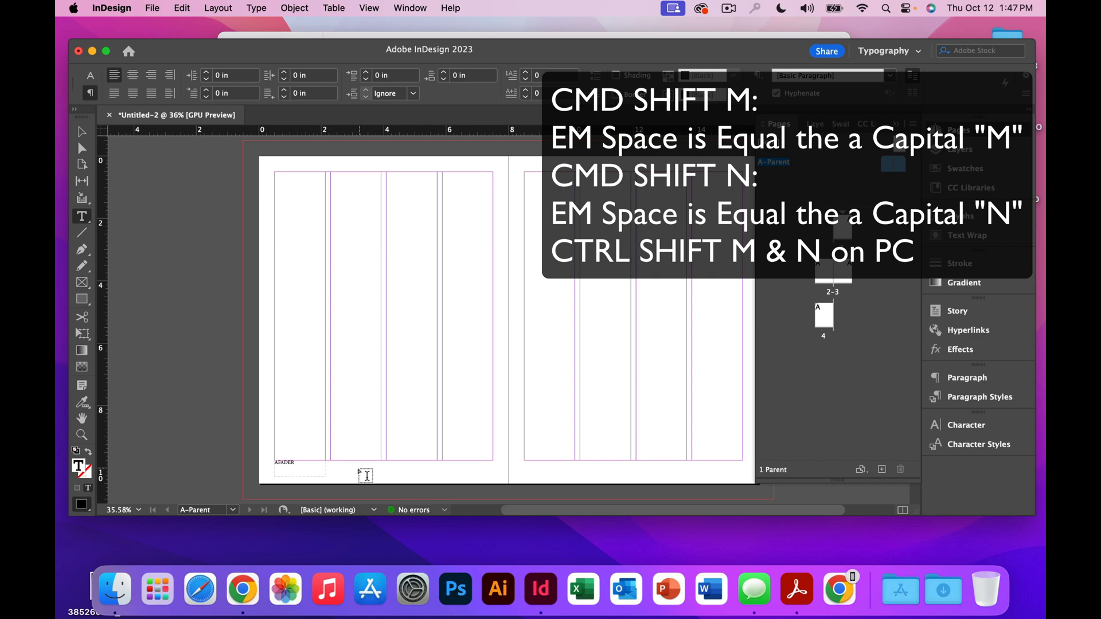
{"action": "right_click", "coordinate": [279, 463]}
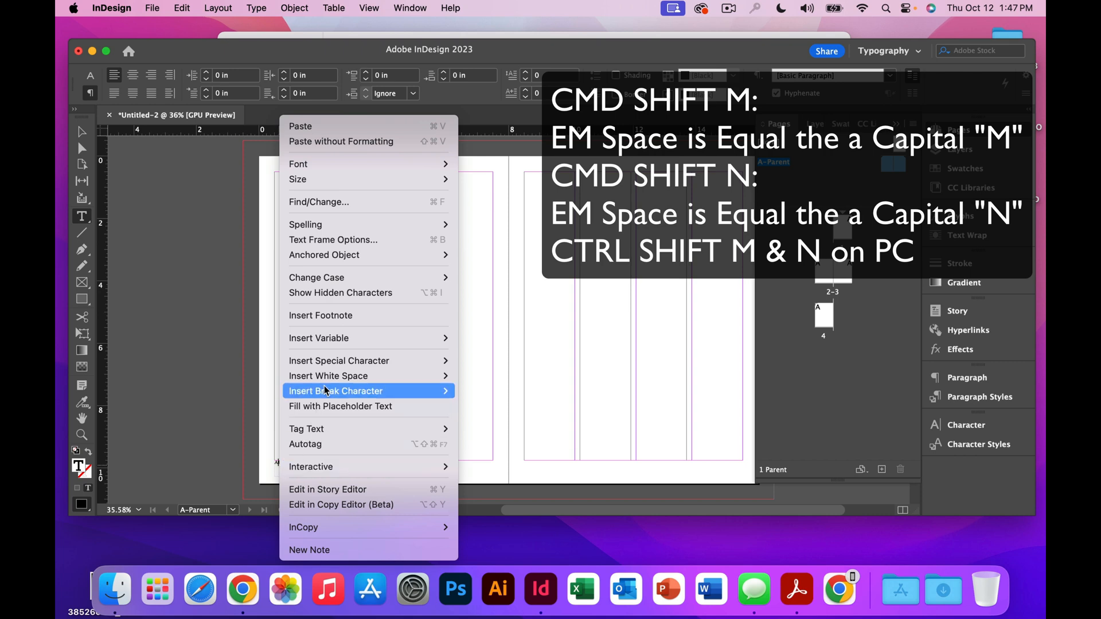
{"action": "mouse_move", "coordinate": [336, 378]}
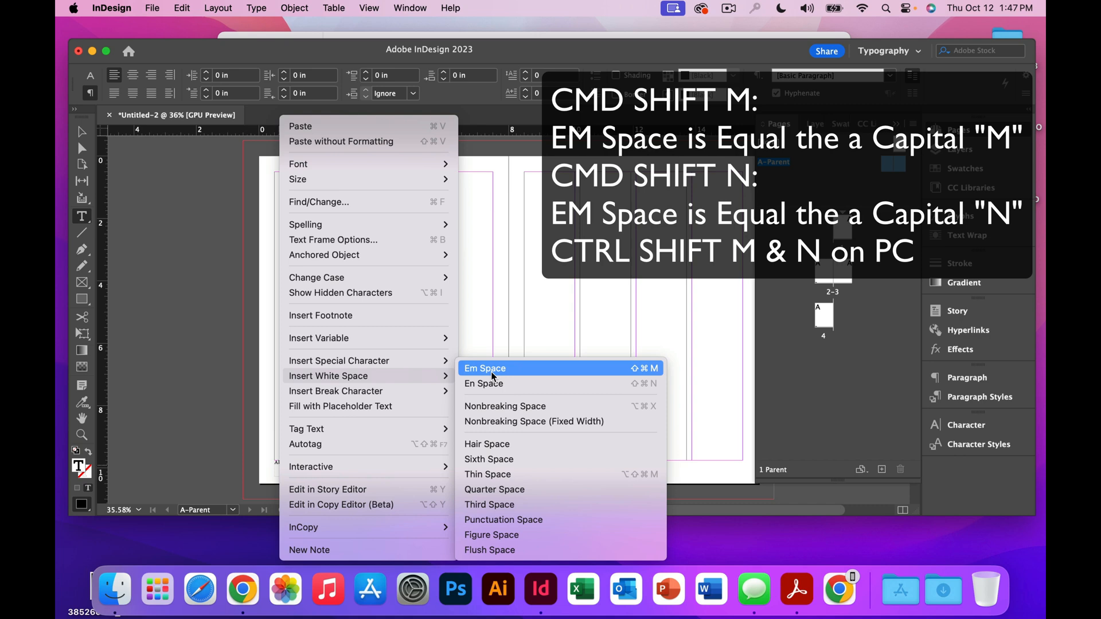
{"action": "left_click", "coordinate": [480, 371]}
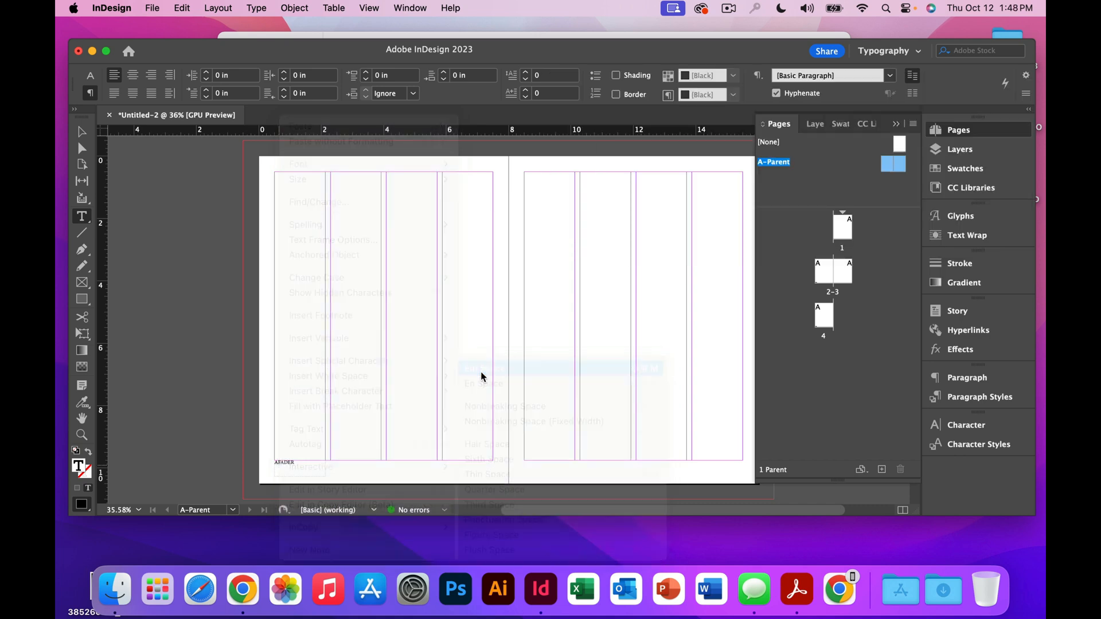
Set the whole footer text on the left A-Parent page to the Futura PT Medium font.
{"action": "left_click_drag", "start_coordinate": [301, 460], "coordinate": [279, 456]}
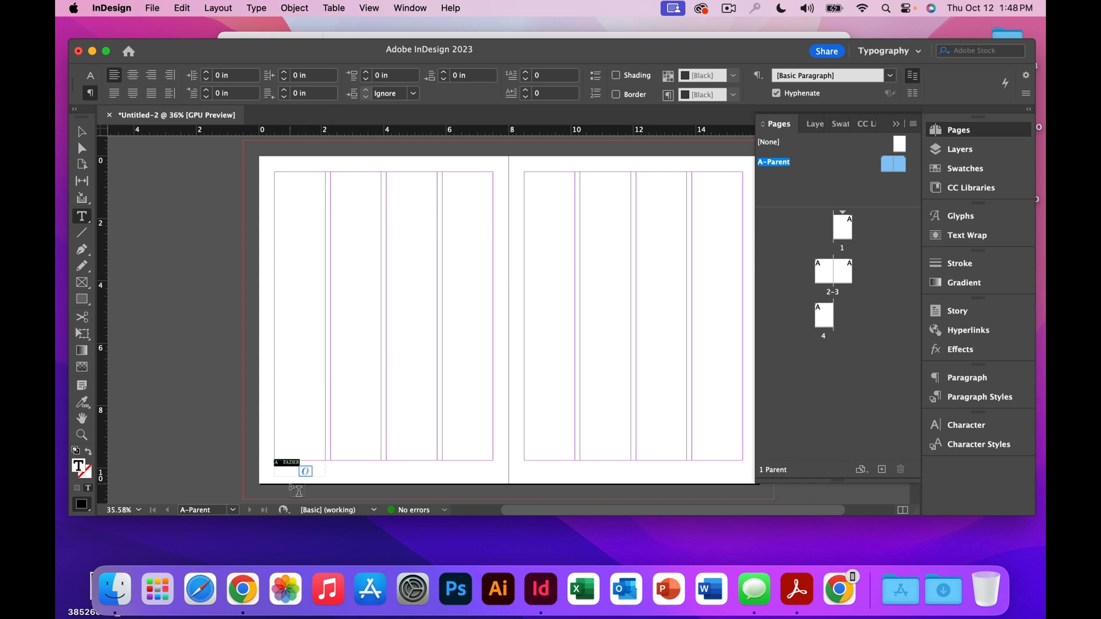
{"action": "left_click", "coordinate": [90, 75]}
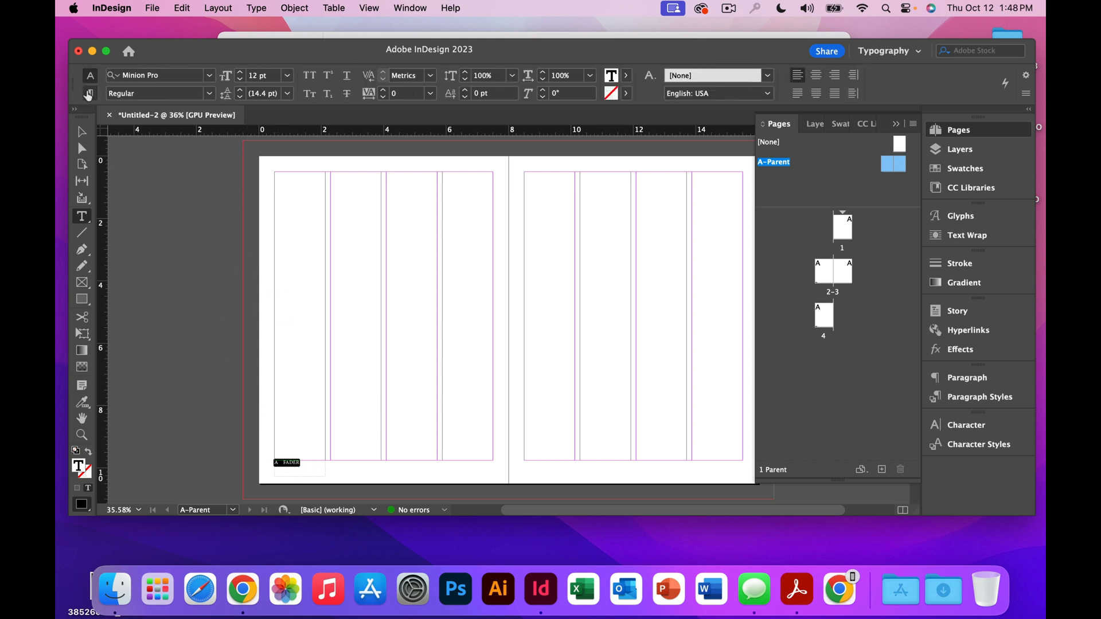
{"action": "left_click", "coordinate": [87, 94]}
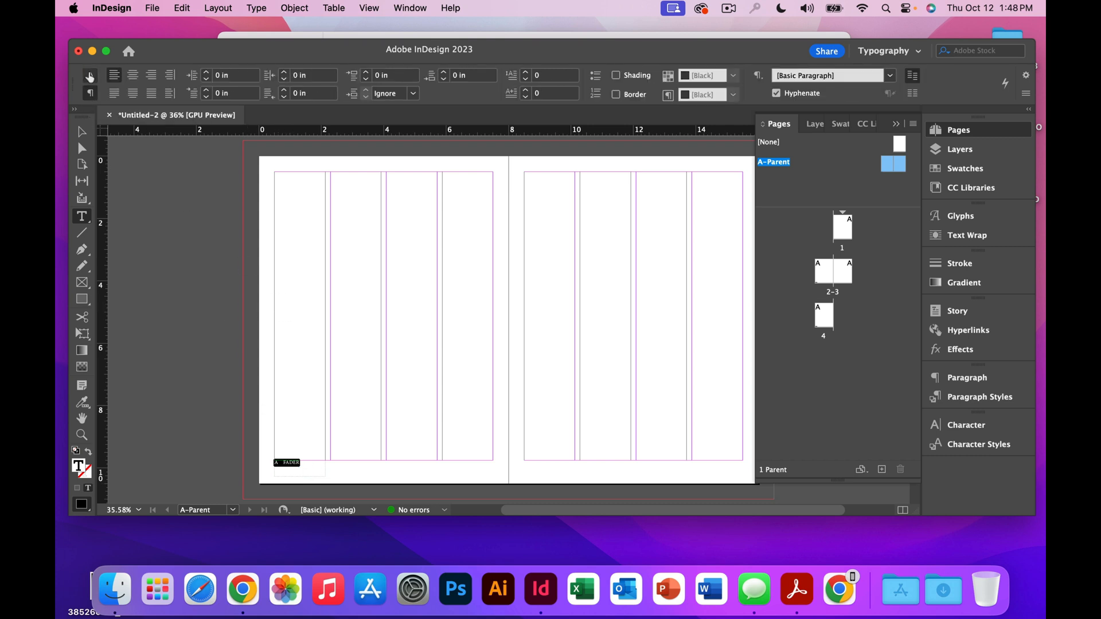
{"action": "left_click", "coordinate": [90, 75]}
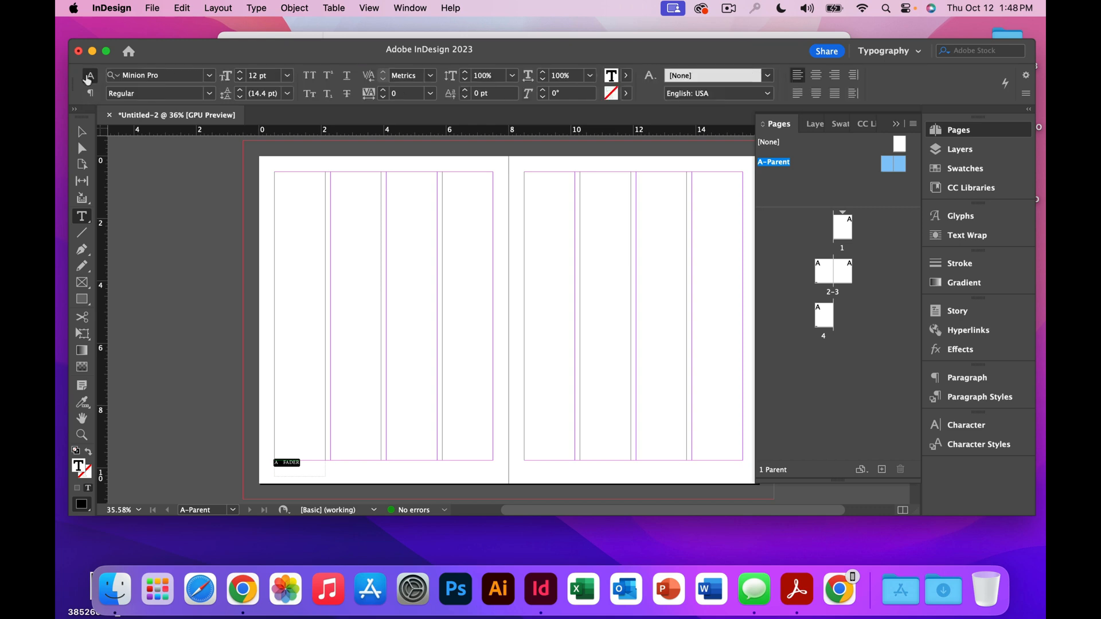
{"action": "left_click", "coordinate": [209, 77]}
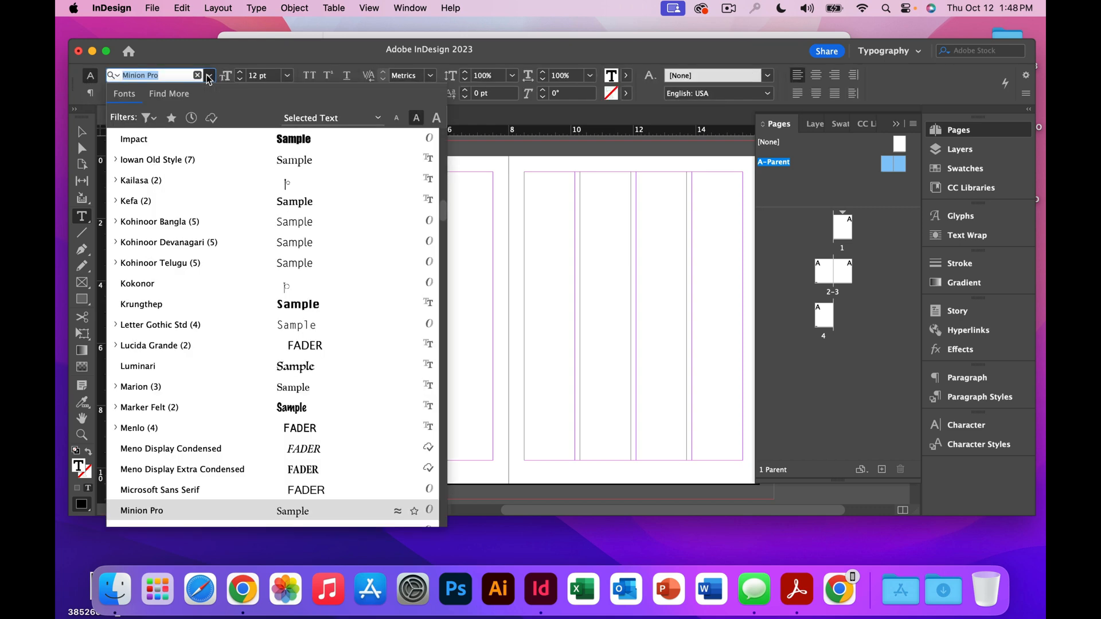
{"action": "type", "text": "F"}
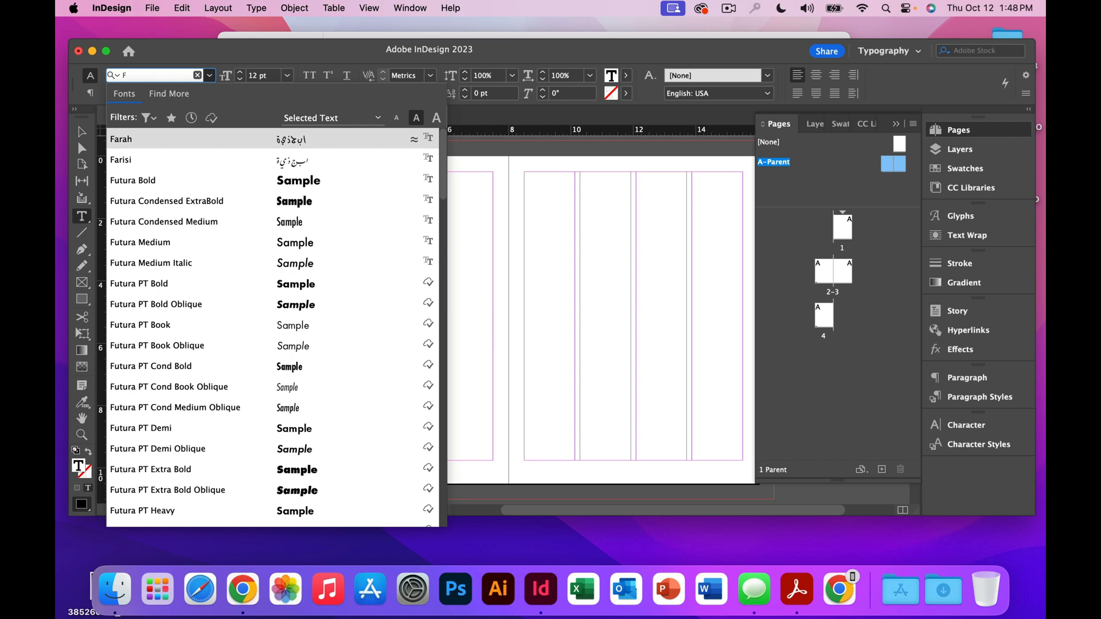
{"action": "type", "text": "utura"}
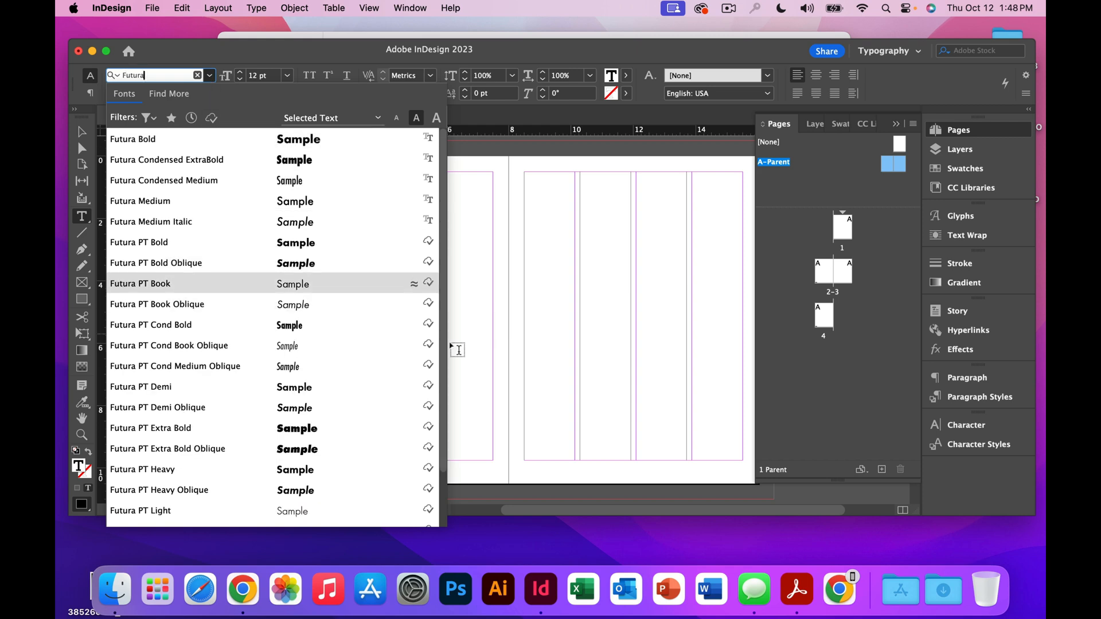
{"action": "scroll", "coordinate": [443, 376], "scroll_direction": "down", "scroll_amount": 3}
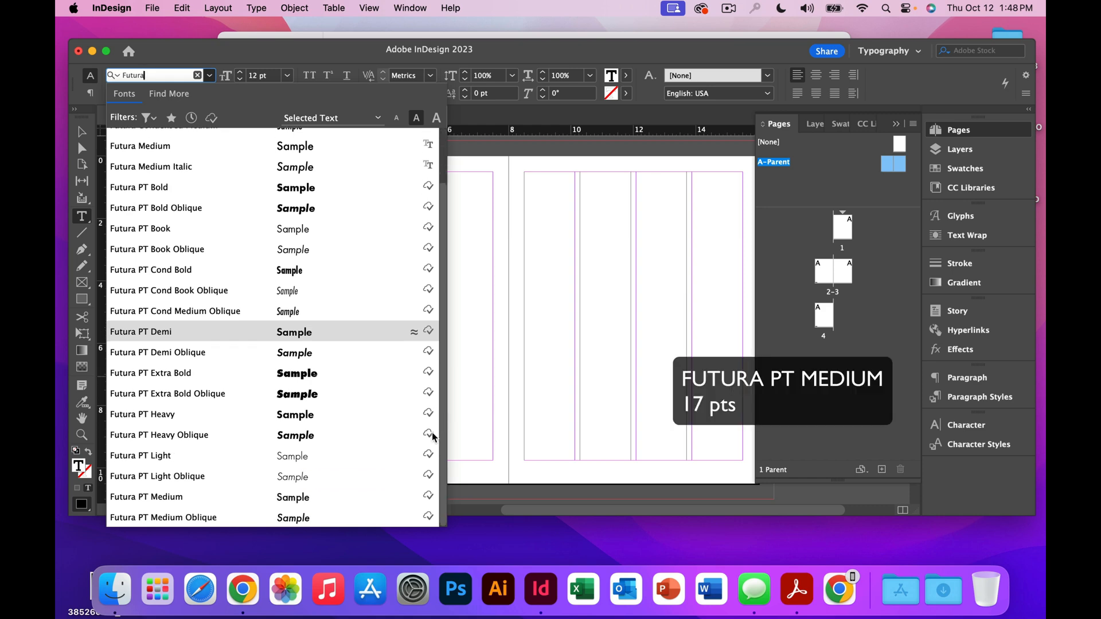
{"action": "left_click", "coordinate": [377, 495]}
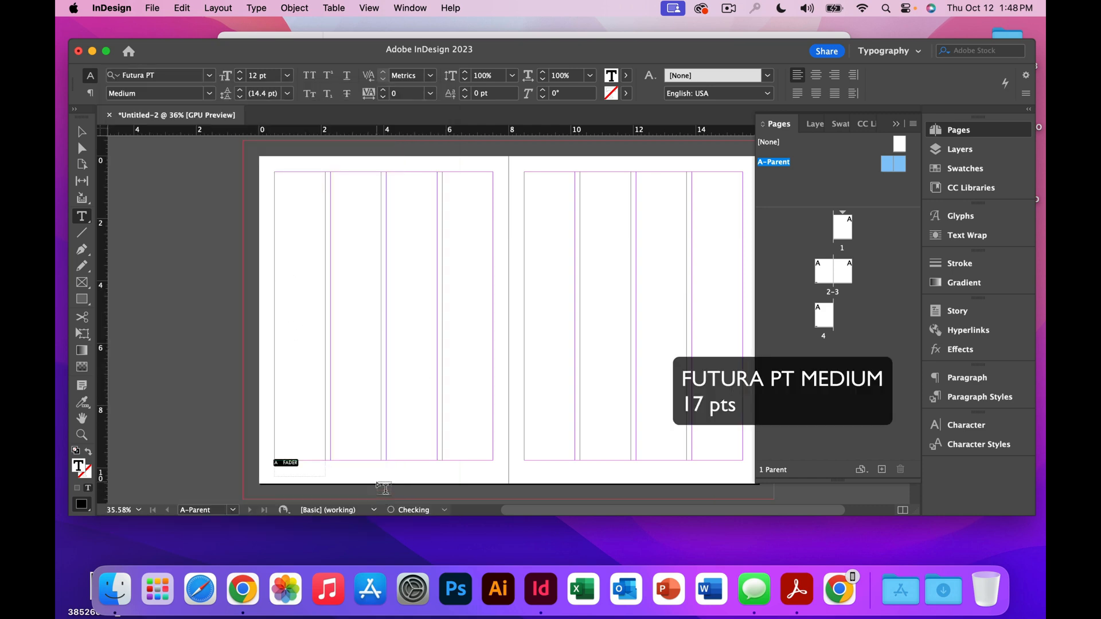
Increase the footer text on the left A-Parent page to 17 pt.
{"action": "left_click", "coordinate": [305, 462]}
{"action": "left_click_drag", "start_coordinate": [304, 462], "coordinate": [192, 462]}
{"action": "left_click", "coordinate": [241, 73]}
{"action": "left_click", "coordinate": [240, 73]}
{"action": "left_click", "coordinate": [240, 72]}
{"action": "left_click", "coordinate": [240, 72]}
{"action": "left_click", "coordinate": [240, 73]}
Fill the word FADER in the left footer with the magenta swatch C=0 M=100 Y=0 K=0.
{"action": "left_click", "coordinate": [310, 461]}
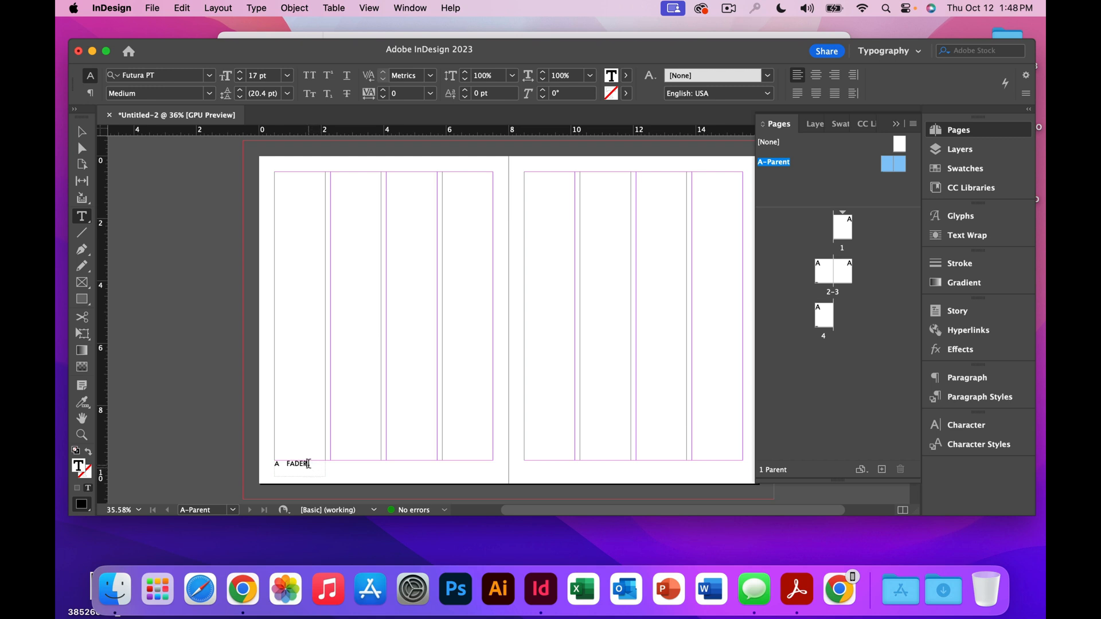
{"action": "left_click_drag", "start_coordinate": [308, 464], "coordinate": [290, 463]}
{"action": "double_click", "coordinate": [287, 464]}
{"action": "left_click", "coordinate": [627, 76]}
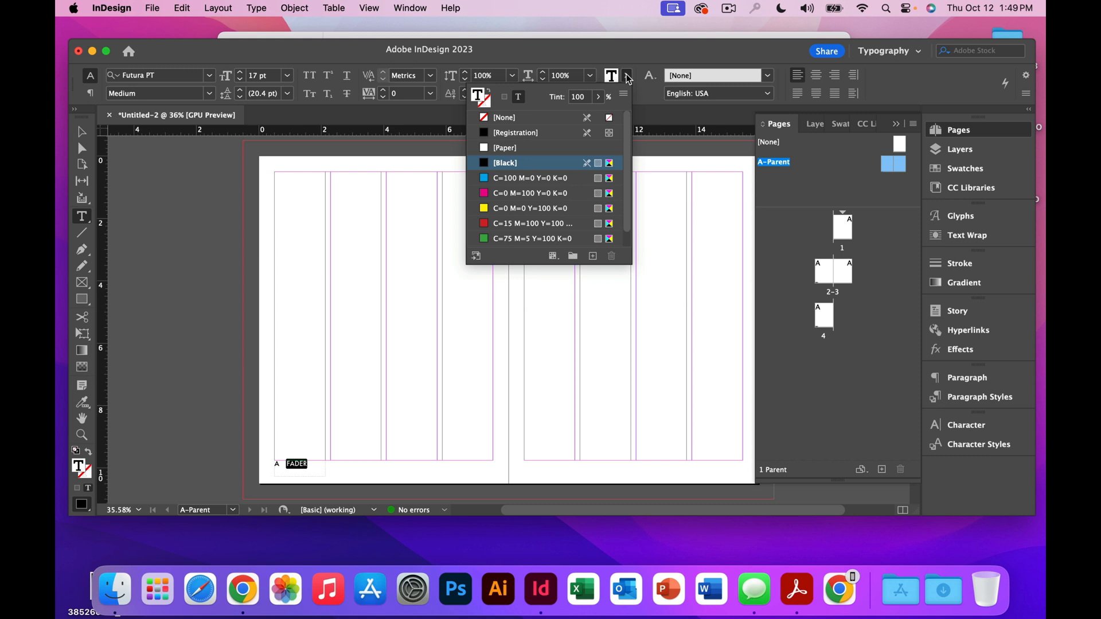
{"action": "left_click", "coordinate": [557, 195]}
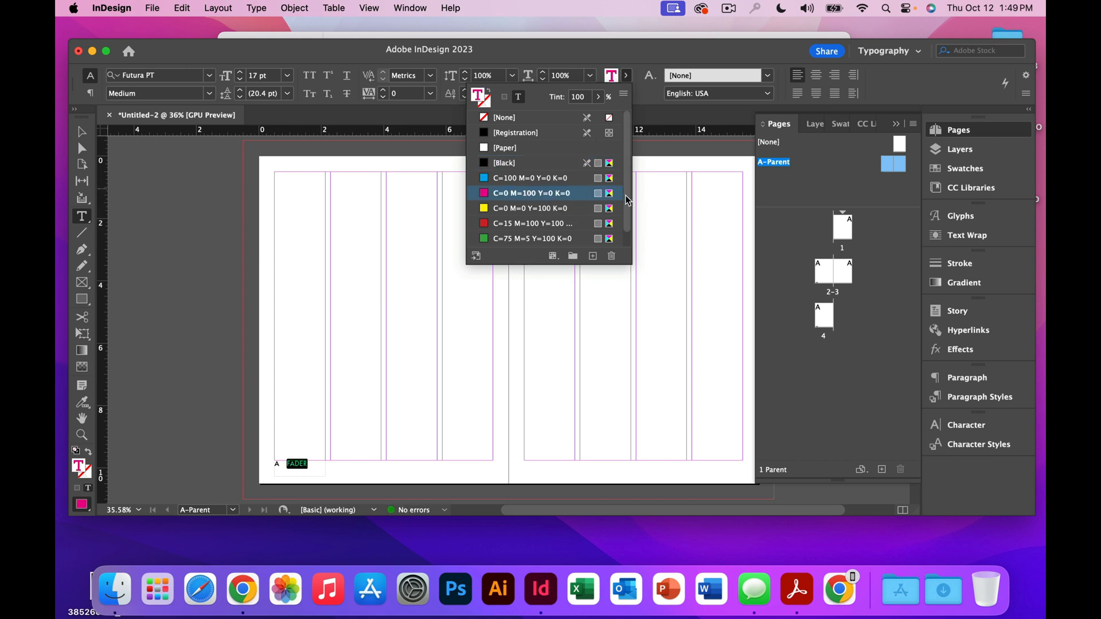
Duplicate the magenta swatch for FADER and lower the copy's magenta to 42%, keeping it a Process CMYK color.
{"action": "scroll", "coordinate": [627, 207], "scroll_direction": "down", "scroll_amount": 1}
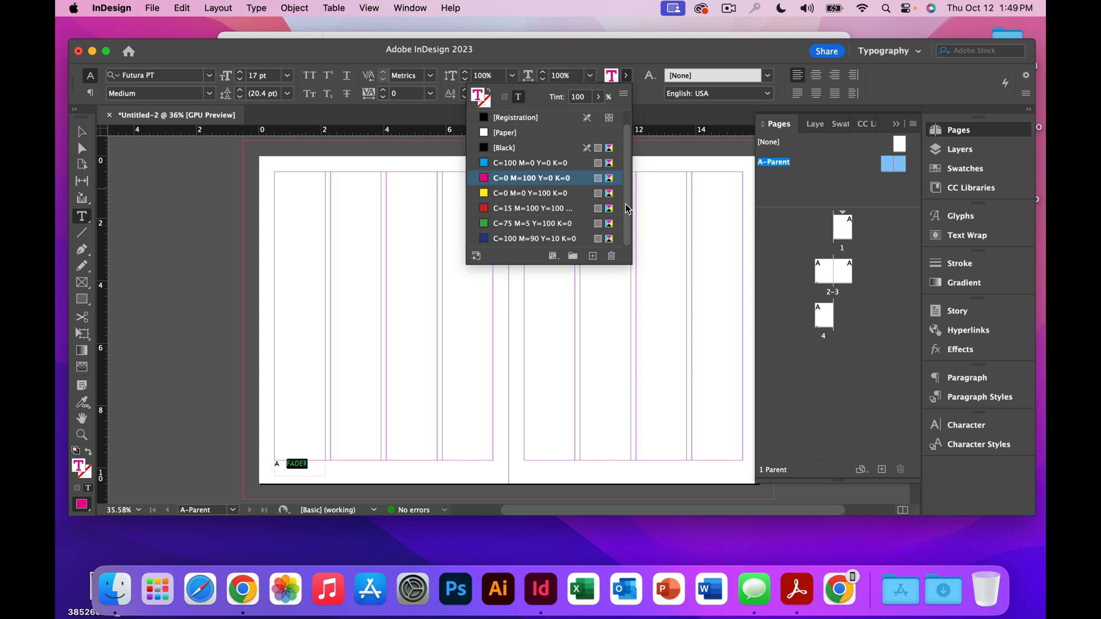
{"action": "left_click", "coordinate": [593, 258]}
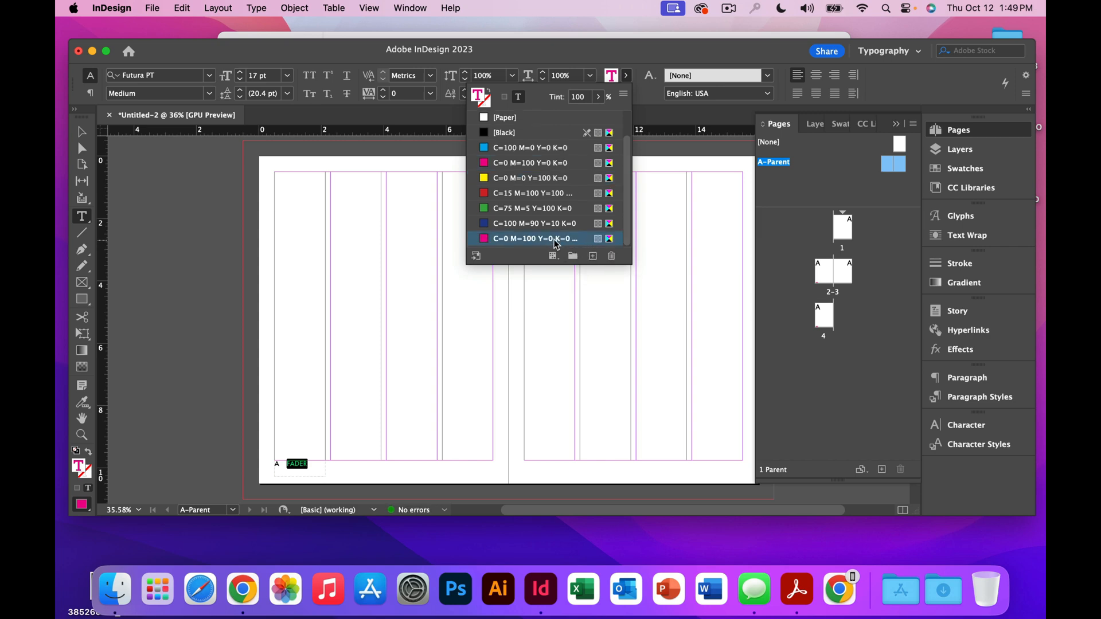
{"action": "double_click", "coordinate": [555, 239]}
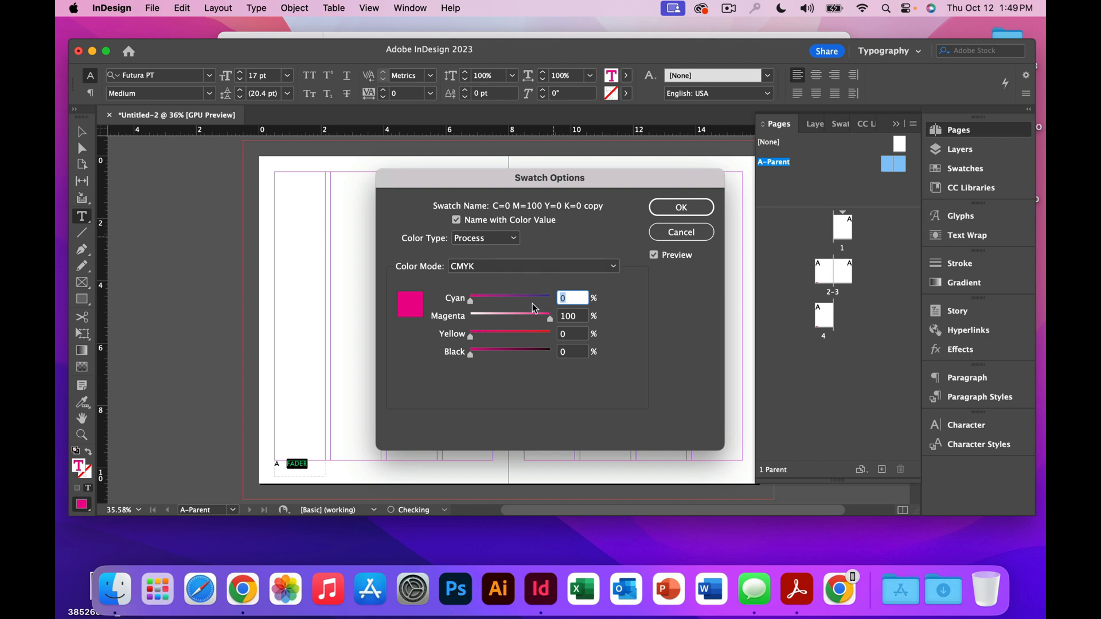
{"action": "left_click_drag", "start_coordinate": [551, 323], "coordinate": [504, 324]}
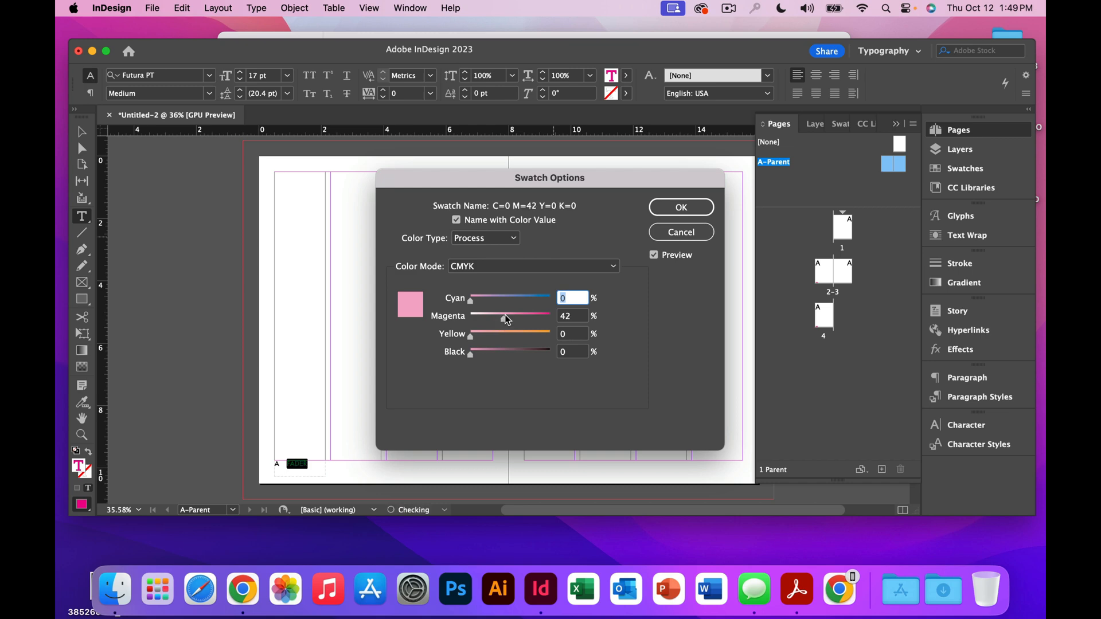
{"action": "left_click", "coordinate": [509, 240]}
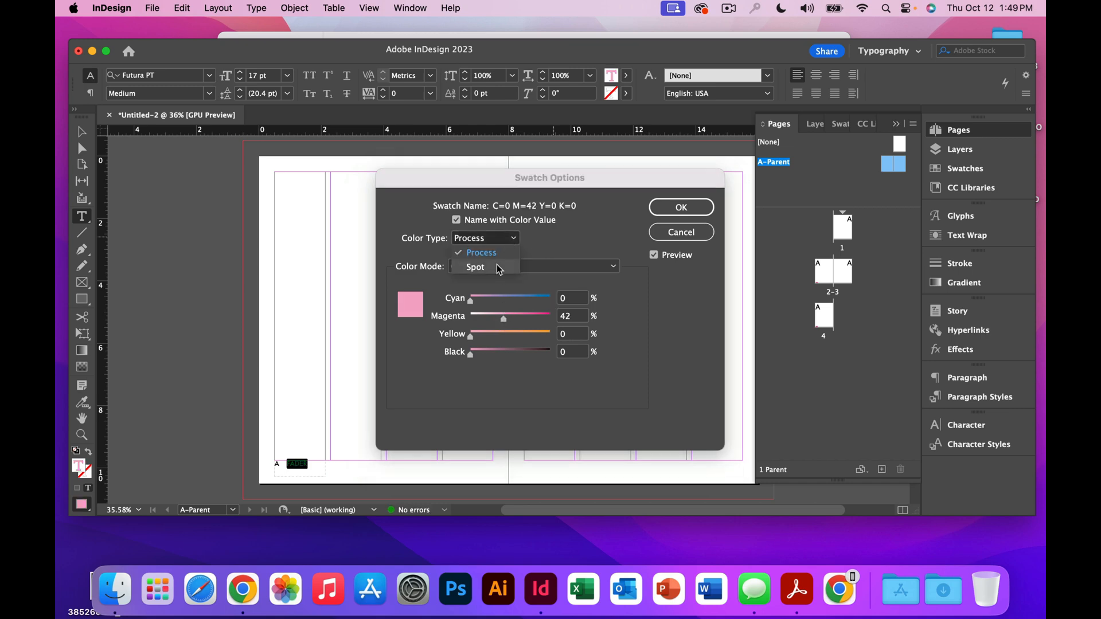
{"action": "left_click", "coordinate": [508, 251]}
{"action": "left_click", "coordinate": [521, 268]}
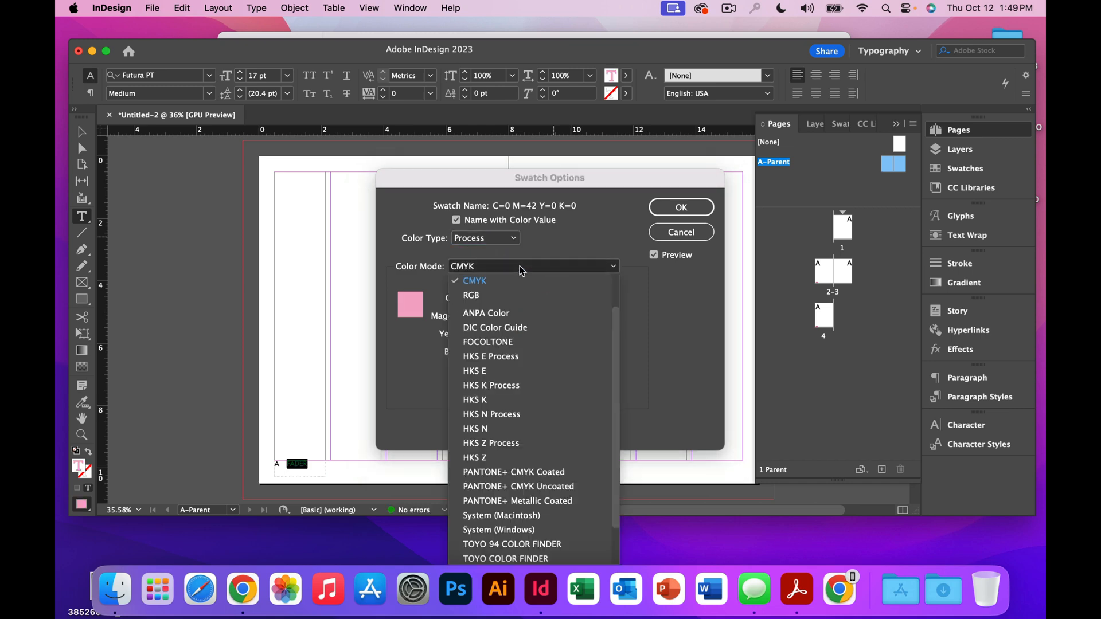
{"action": "left_click", "coordinate": [522, 269]}
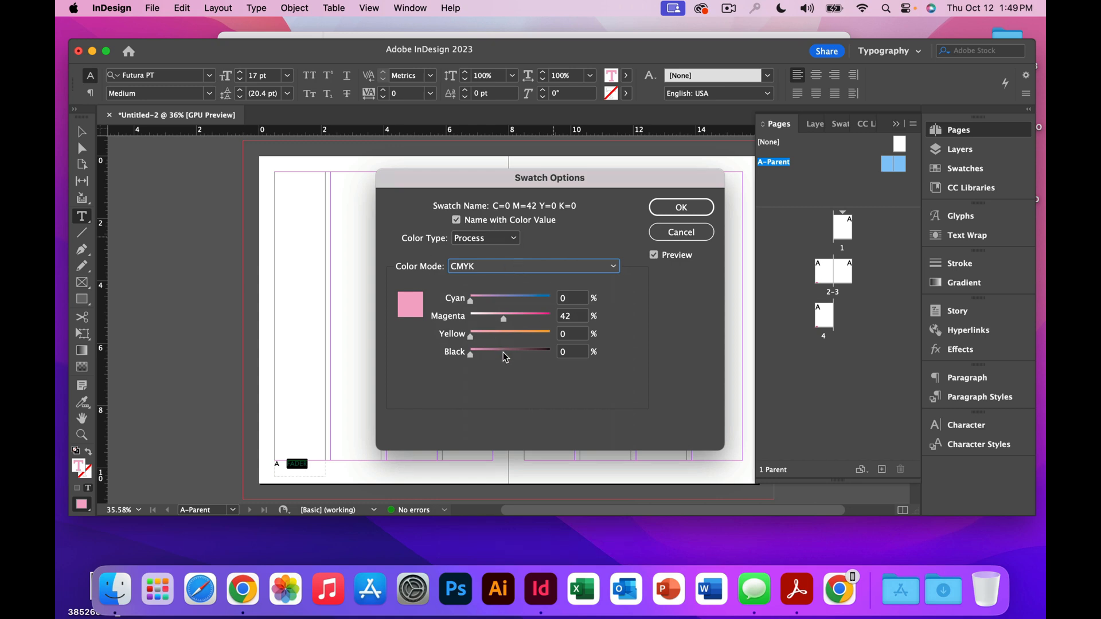
{"action": "left_click", "coordinate": [680, 210]}
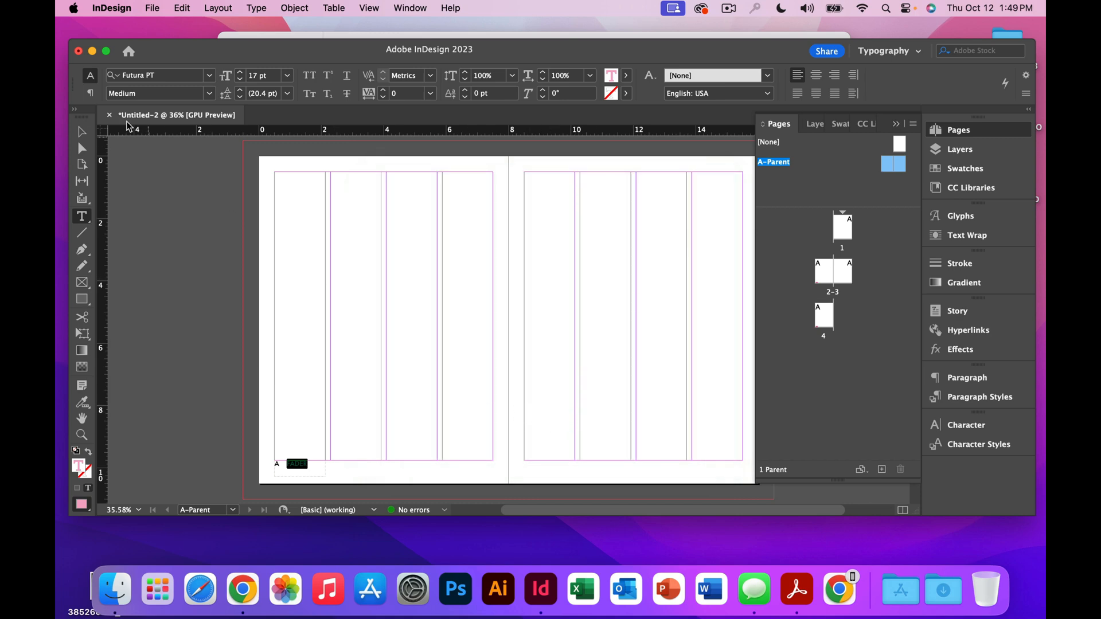
Copy the footer text frame and place the duplicate in the right page's bottom margin under the last column.
{"action": "left_click", "coordinate": [81, 133]}
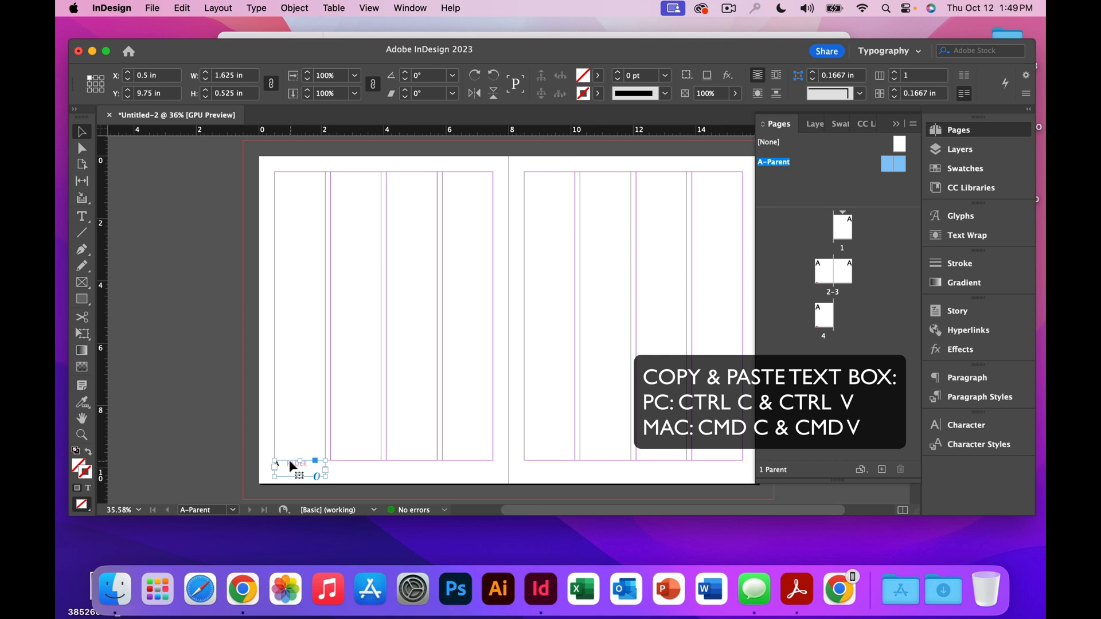
{"action": "key", "text": "super+v"}
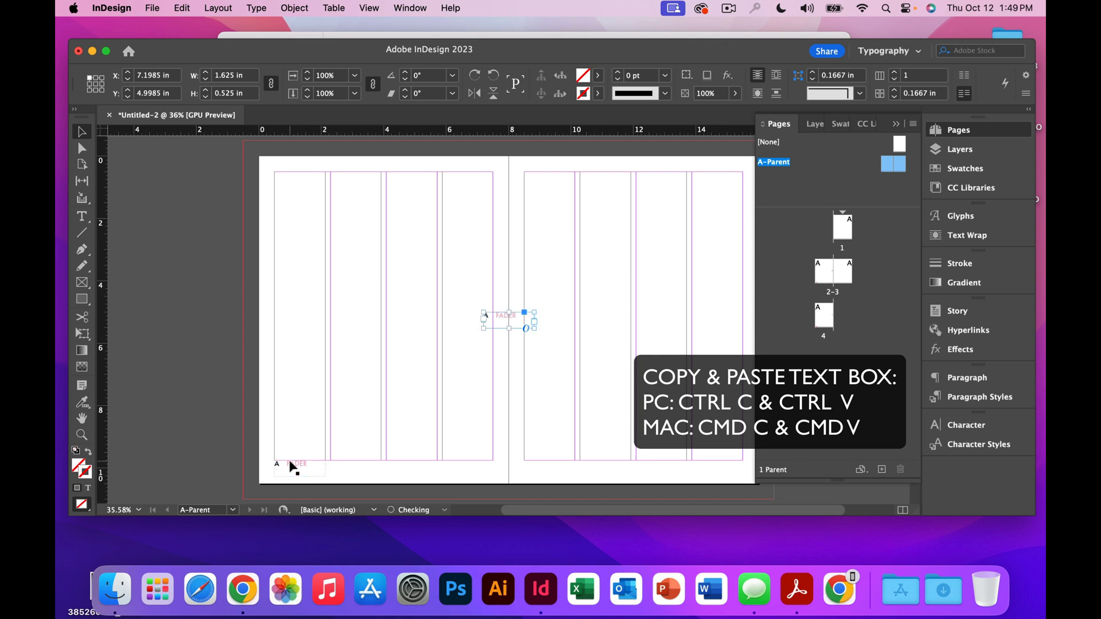
{"action": "left_click_drag", "start_coordinate": [497, 321], "coordinate": [703, 468]}
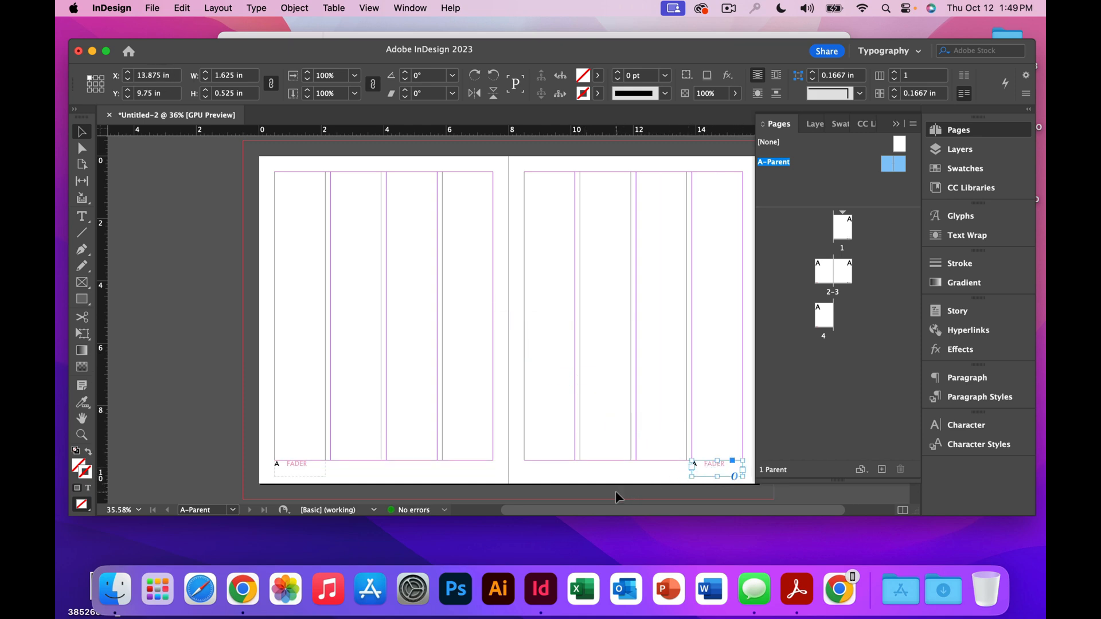
In the right page's footer, cut the page number marker from the front and paste it after FADER.
{"action": "left_click", "coordinate": [81, 217]}
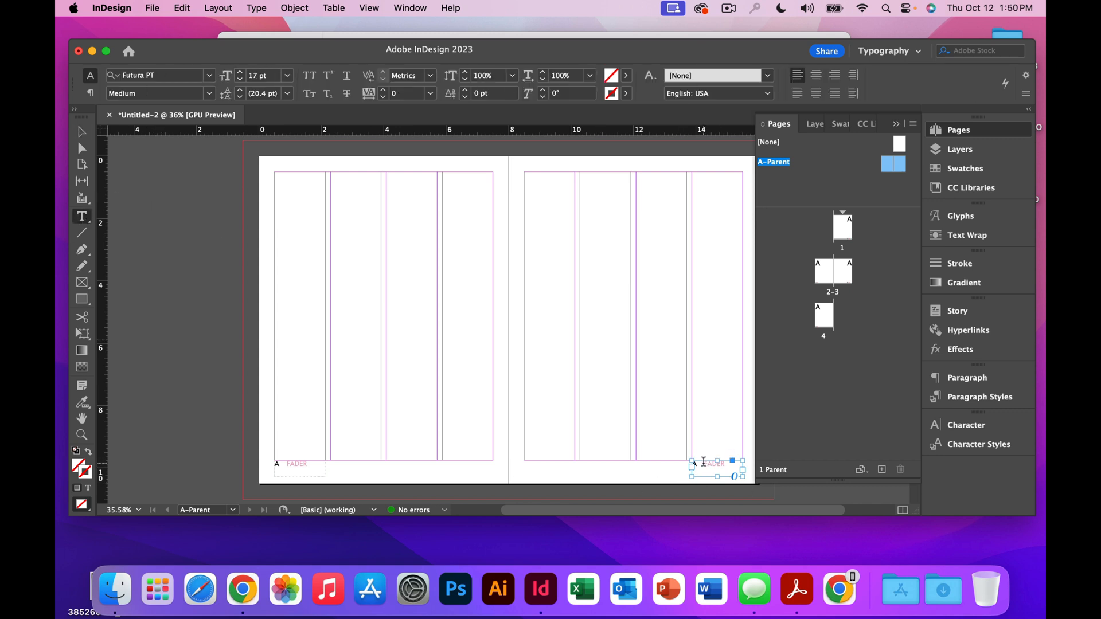
{"action": "left_click_drag", "start_coordinate": [703, 461], "coordinate": [692, 463]}
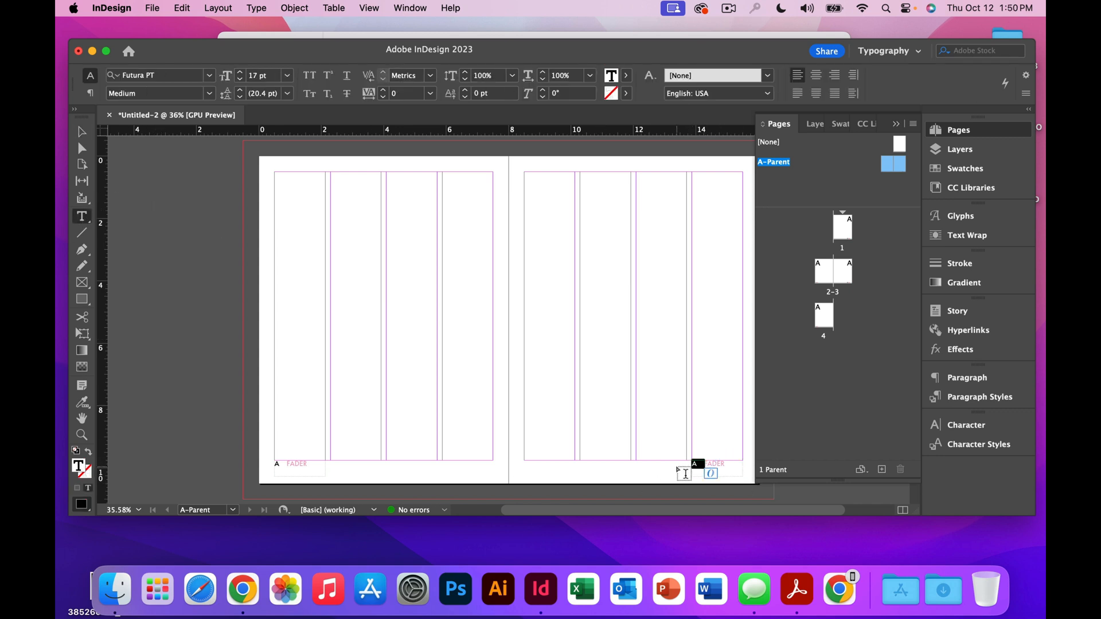
{"action": "key", "text": "cmd+x"}
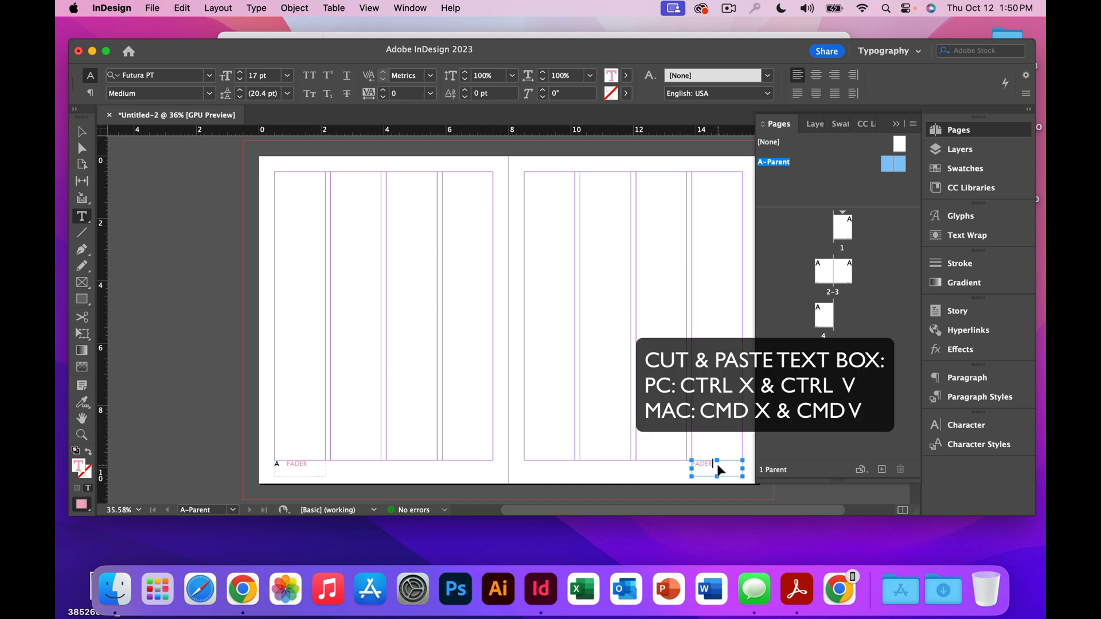
{"action": "key", "text": "cmd+v"}
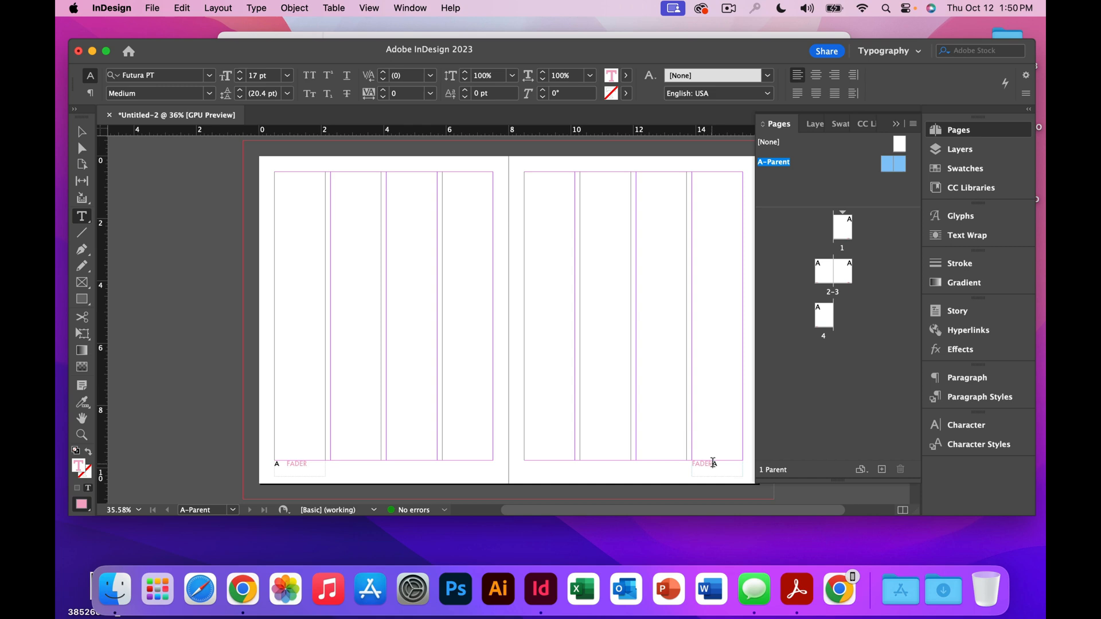
{"action": "right_click", "coordinate": [714, 462]}
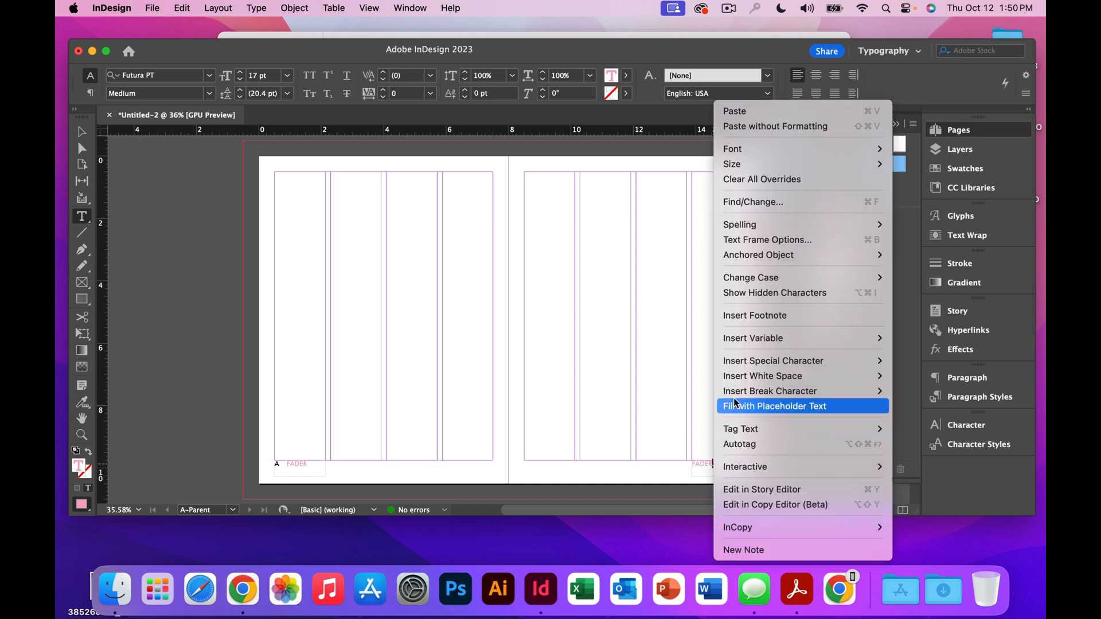
{"action": "mouse_move", "coordinate": [775, 363]}
{"action": "mouse_move", "coordinate": [825, 376]}
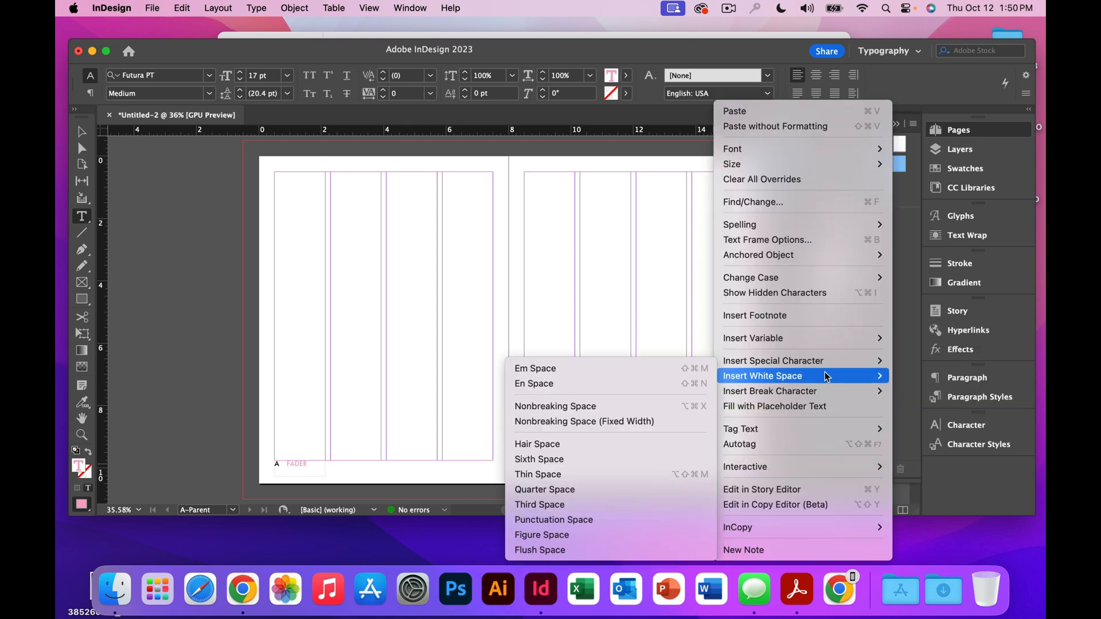
{"action": "left_click", "coordinate": [600, 373]}
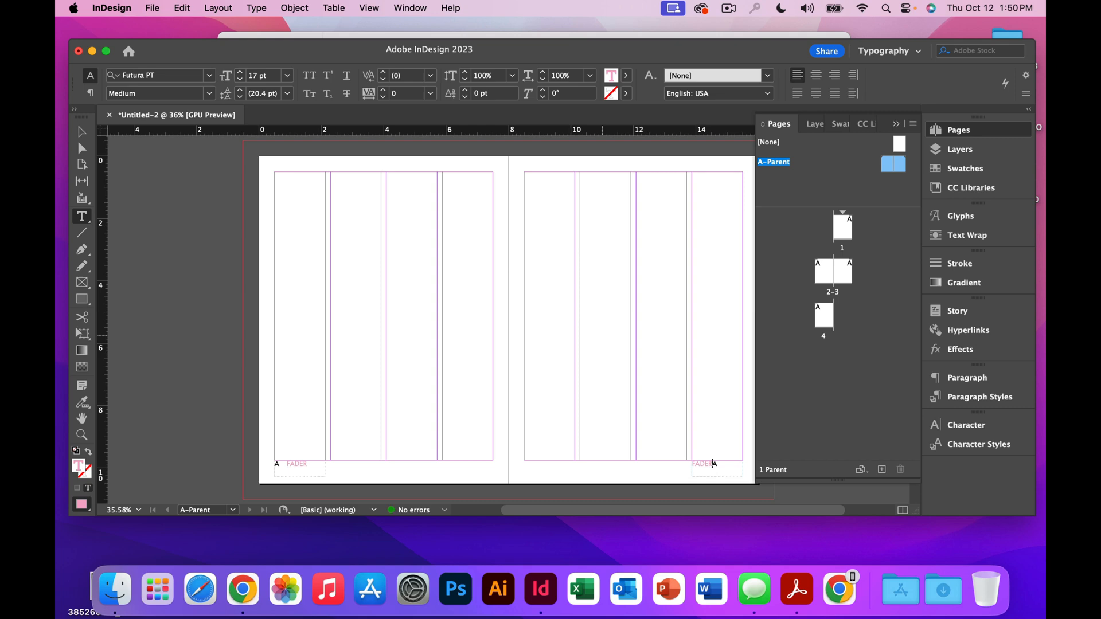
{"action": "key", "text": "shift+super+m"}
{"action": "key", "text": "super+z"}
Insert an em space between FADER and the page number marker in the right page's footer.
{"action": "left_click", "coordinate": [255, 8]}
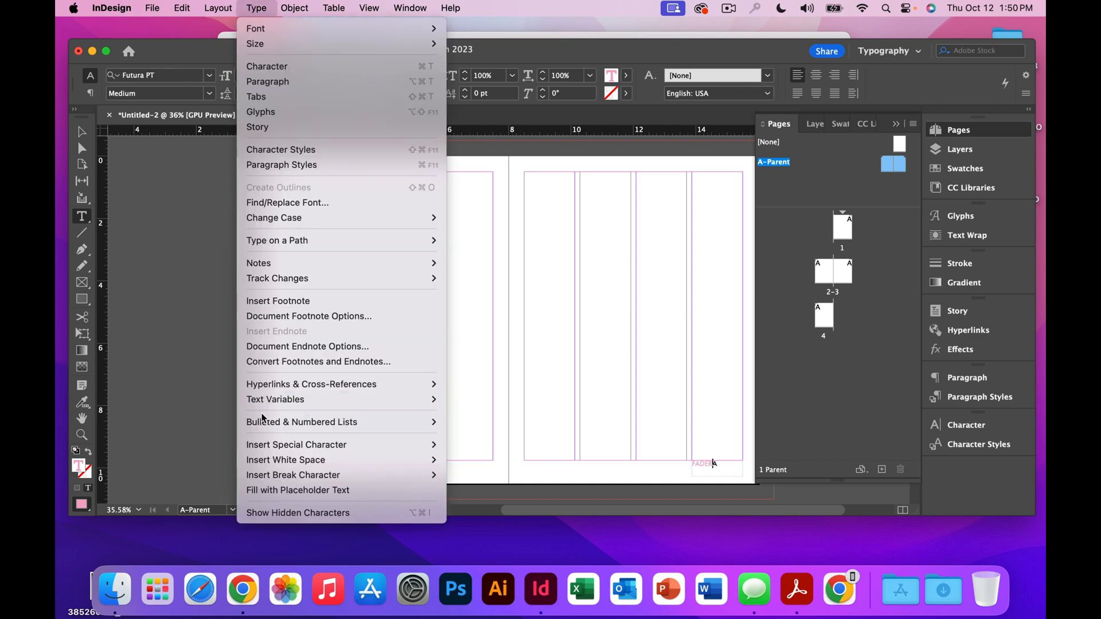
{"action": "mouse_move", "coordinate": [284, 462]}
{"action": "left_click", "coordinate": [474, 370]}
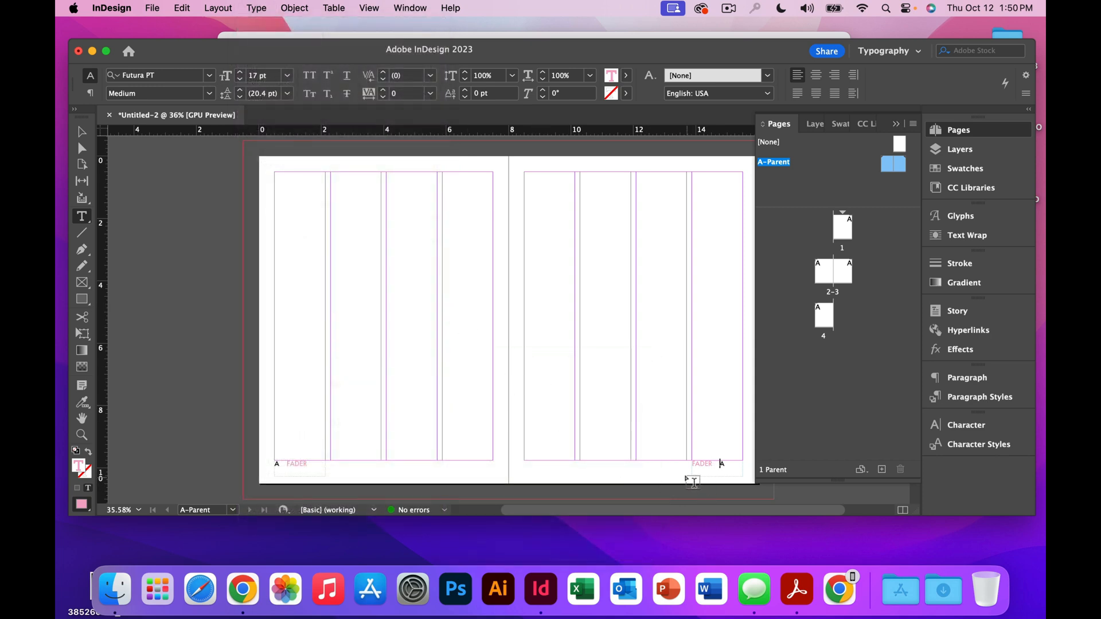
Right-align the text in the right page's footer frame.
{"action": "key", "text": "Escape"}
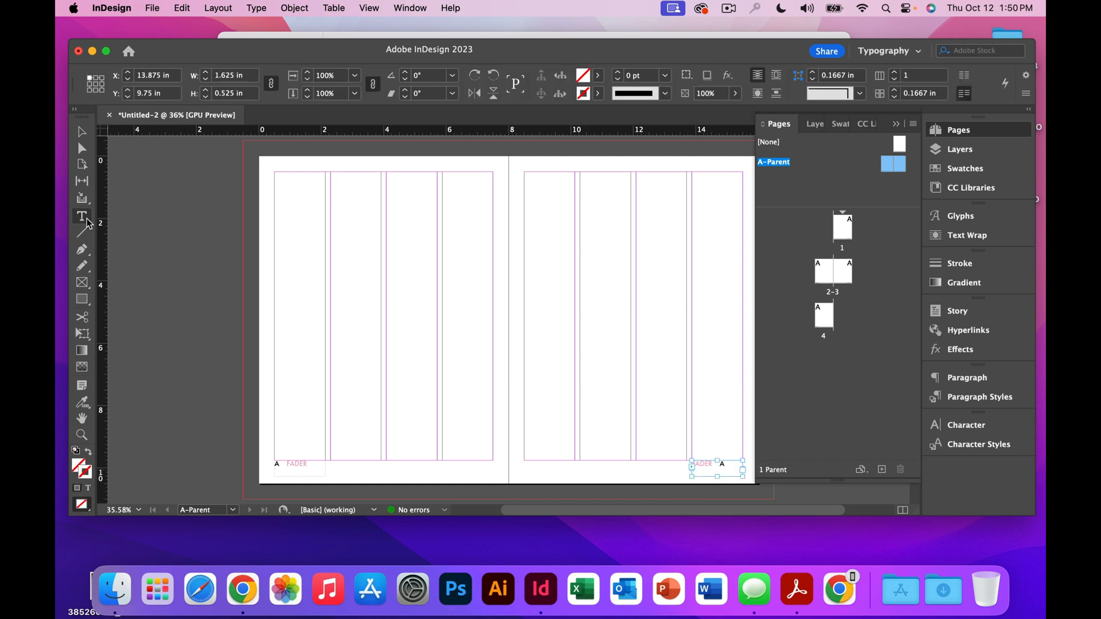
{"action": "left_click", "coordinate": [706, 462]}
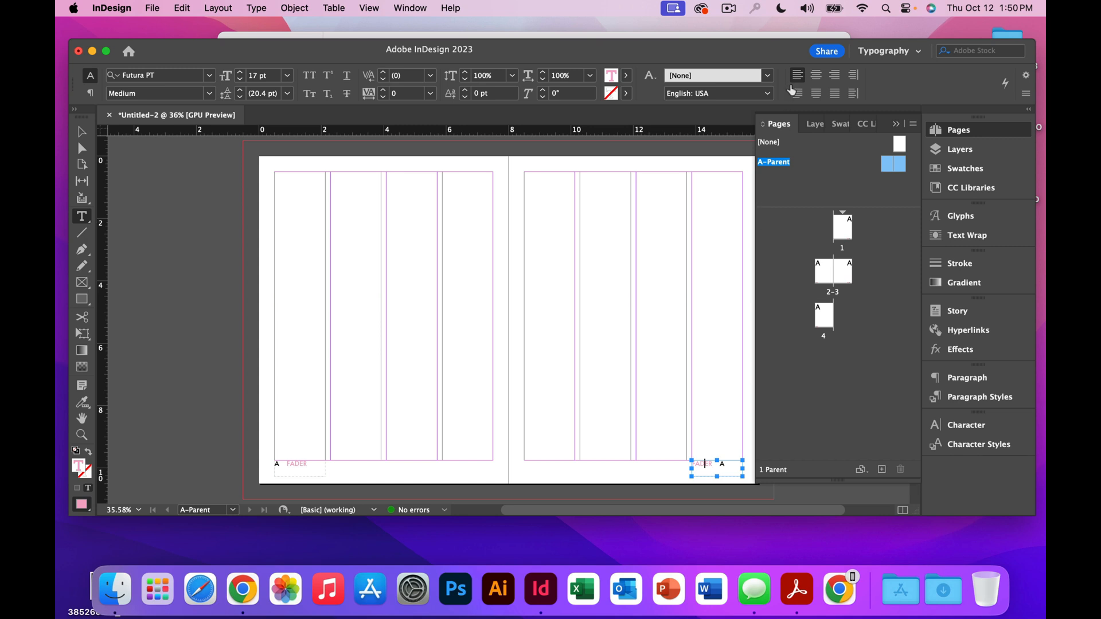
{"action": "left_click", "coordinate": [834, 75]}
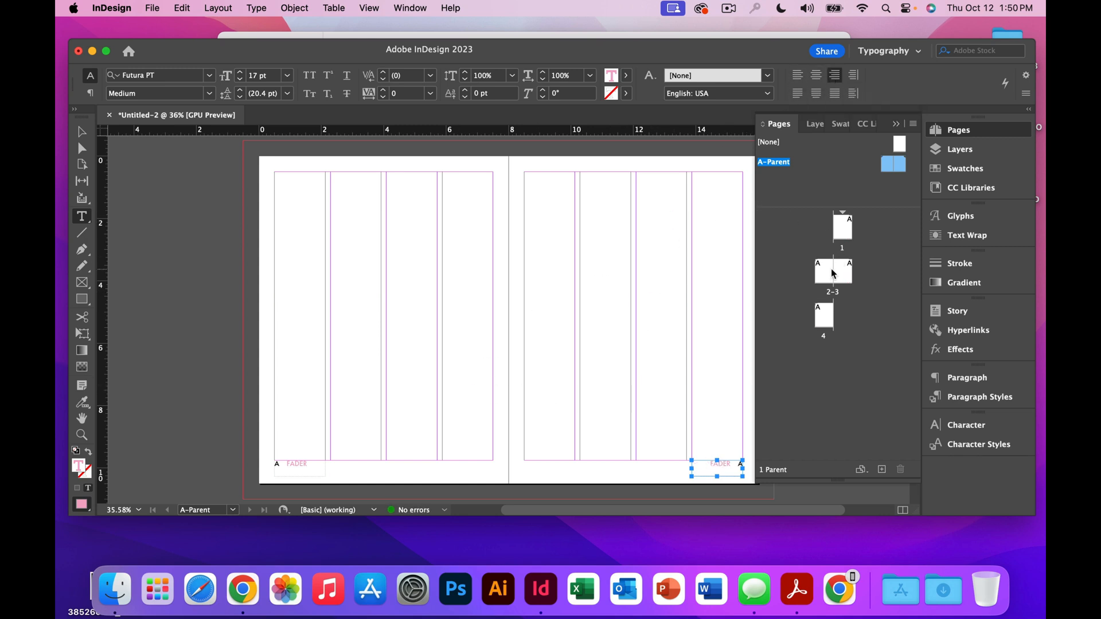
View pages 2–3, 4 and 1 to check the footers and automatic page numbers from the parent.
{"action": "double_click", "coordinate": [827, 276]}
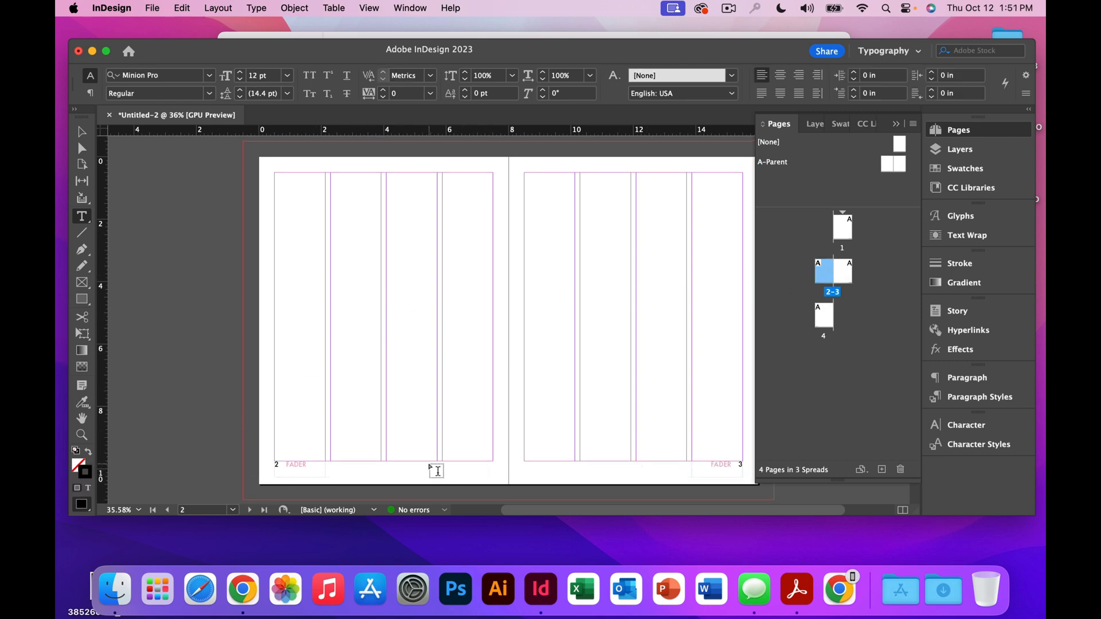
{"action": "double_click", "coordinate": [840, 272]}
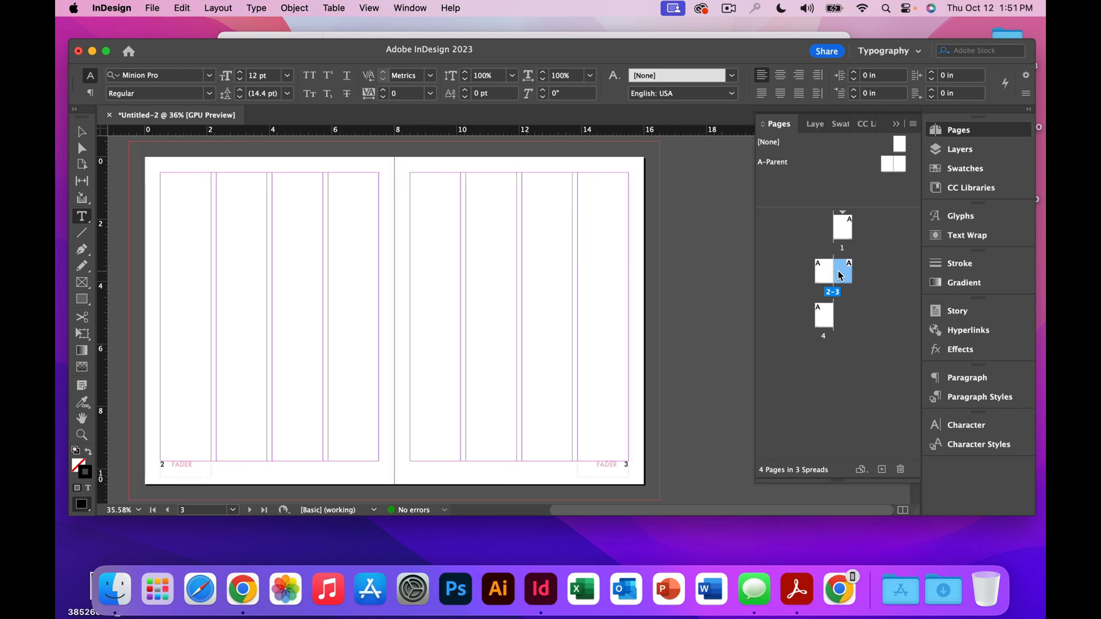
{"action": "double_click", "coordinate": [822, 320]}
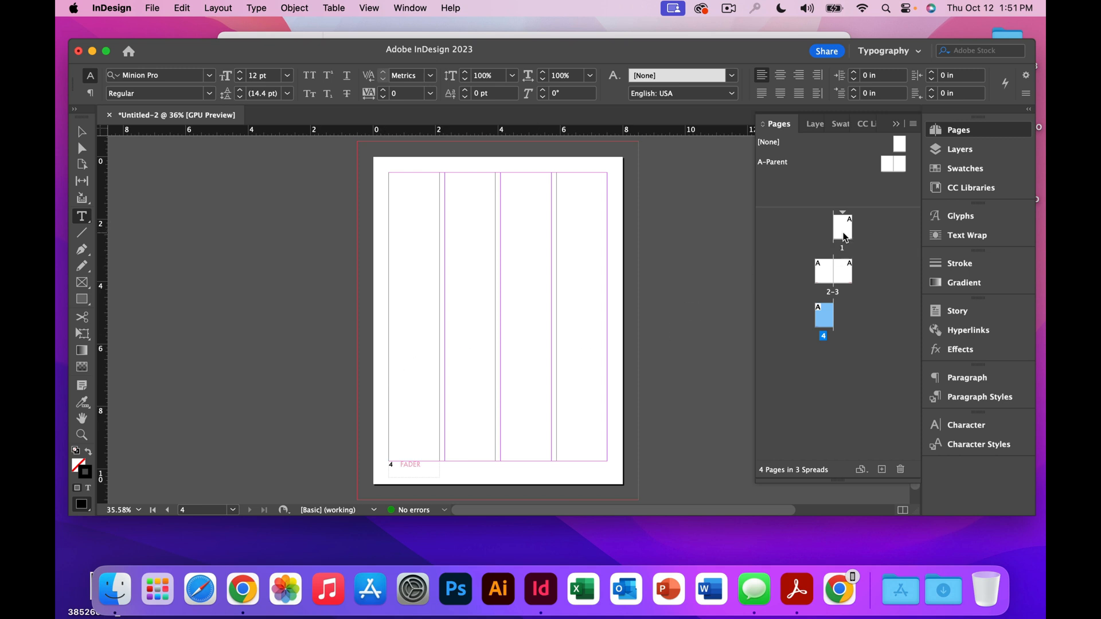
{"action": "double_click", "coordinate": [844, 232]}
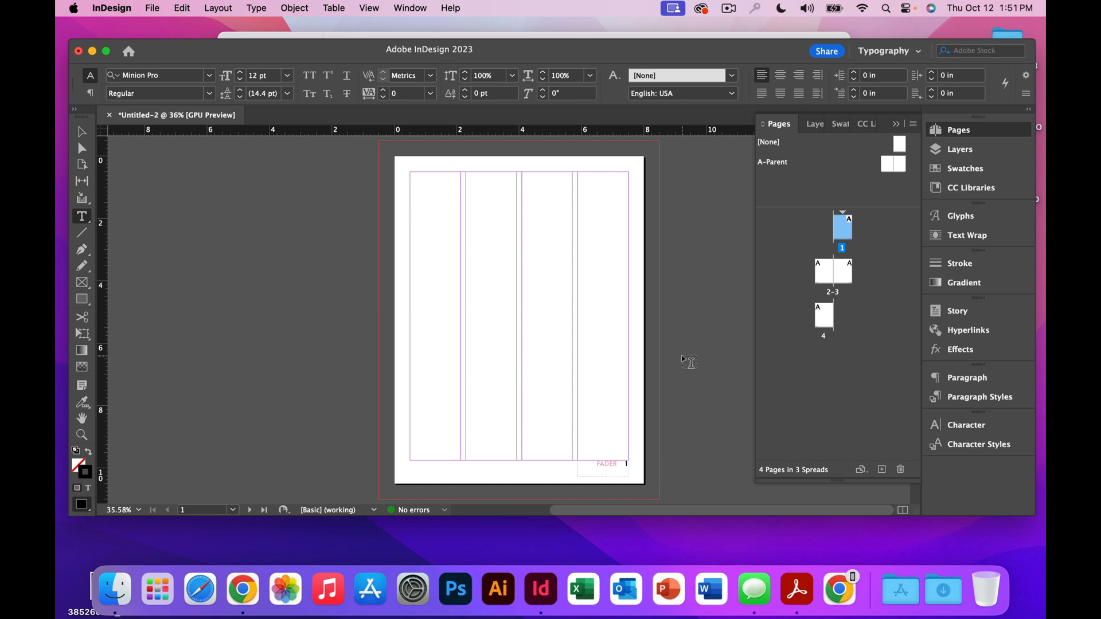
Open the A-Parent spread and set up guides with 4 rows and a 0.1667 in gutter.
{"action": "double_click", "coordinate": [773, 163]}
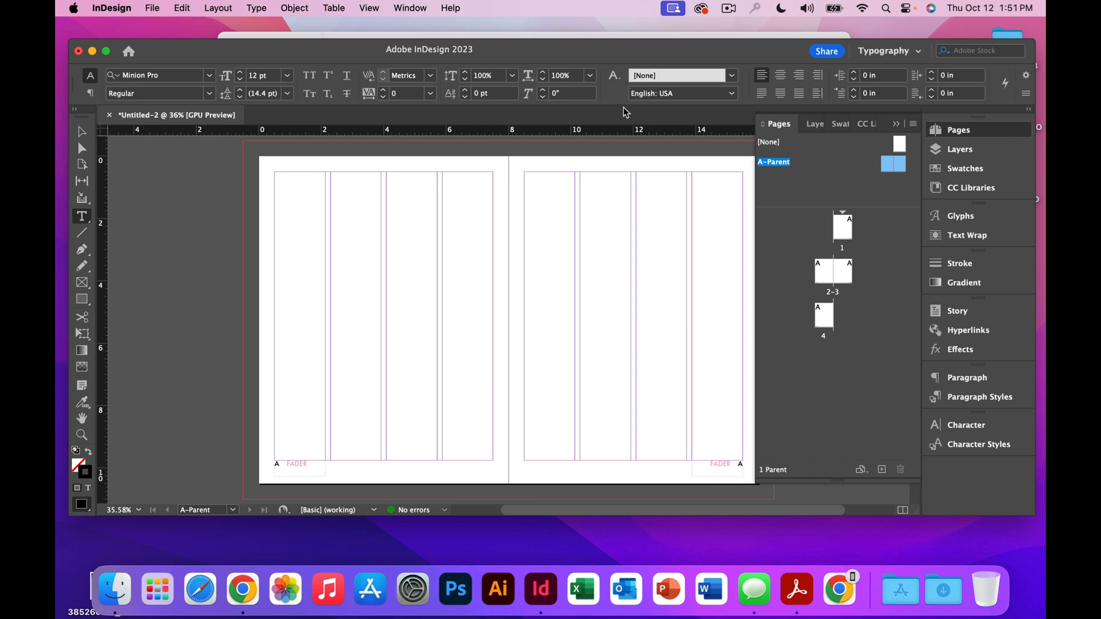
{"action": "left_click", "coordinate": [216, 8]}
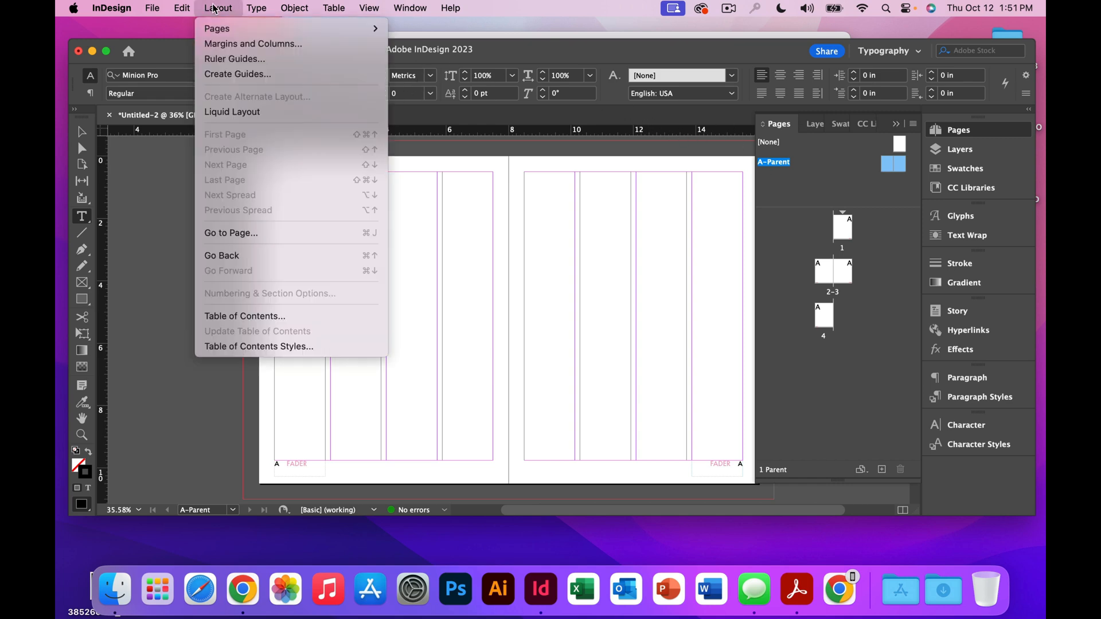
{"action": "left_click", "coordinate": [235, 74]}
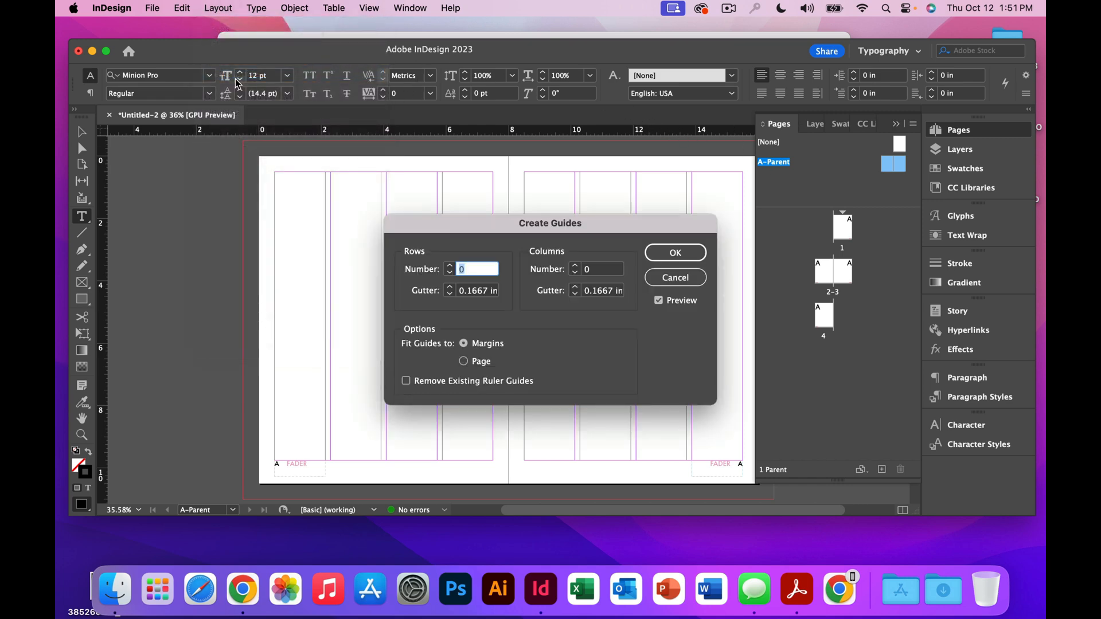
{"action": "left_click", "coordinate": [451, 265]}
{"action": "left_click", "coordinate": [452, 265]}
{"action": "left_click", "coordinate": [452, 265]}
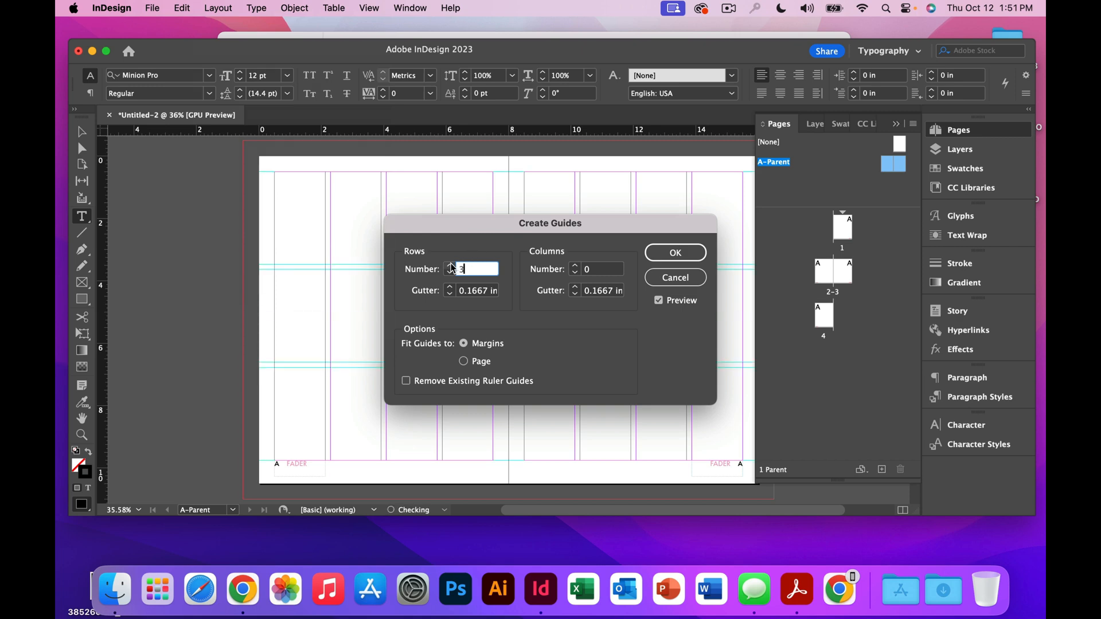
{"action": "left_click", "coordinate": [452, 265]}
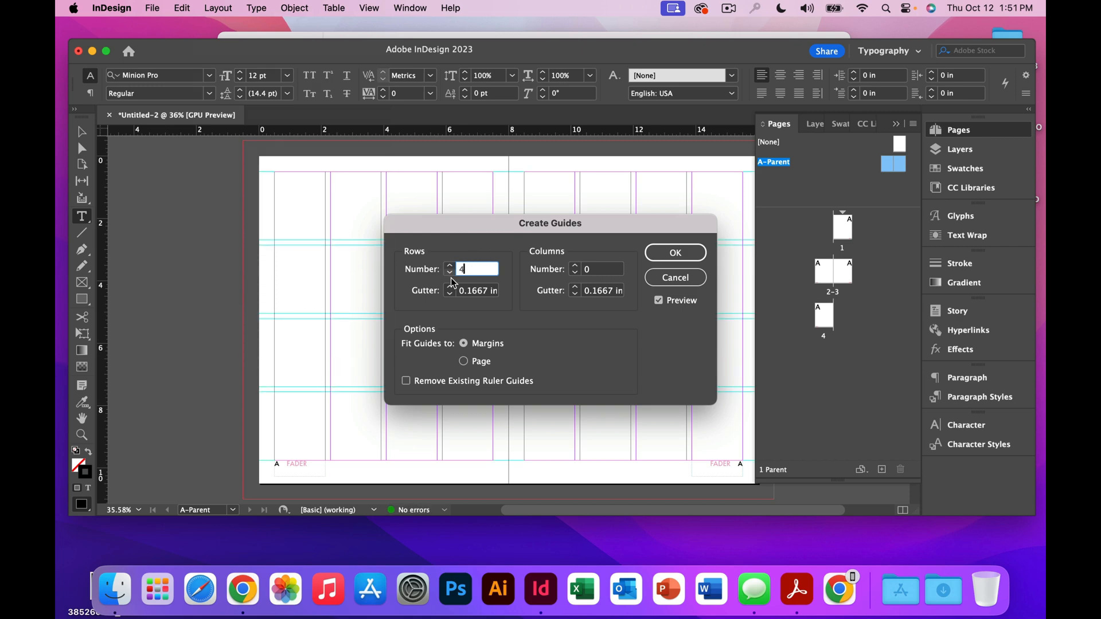
Fit the row guides to the margins, create them on A-Parent, and check them on pages 2–3.
{"action": "left_click", "coordinate": [464, 361]}
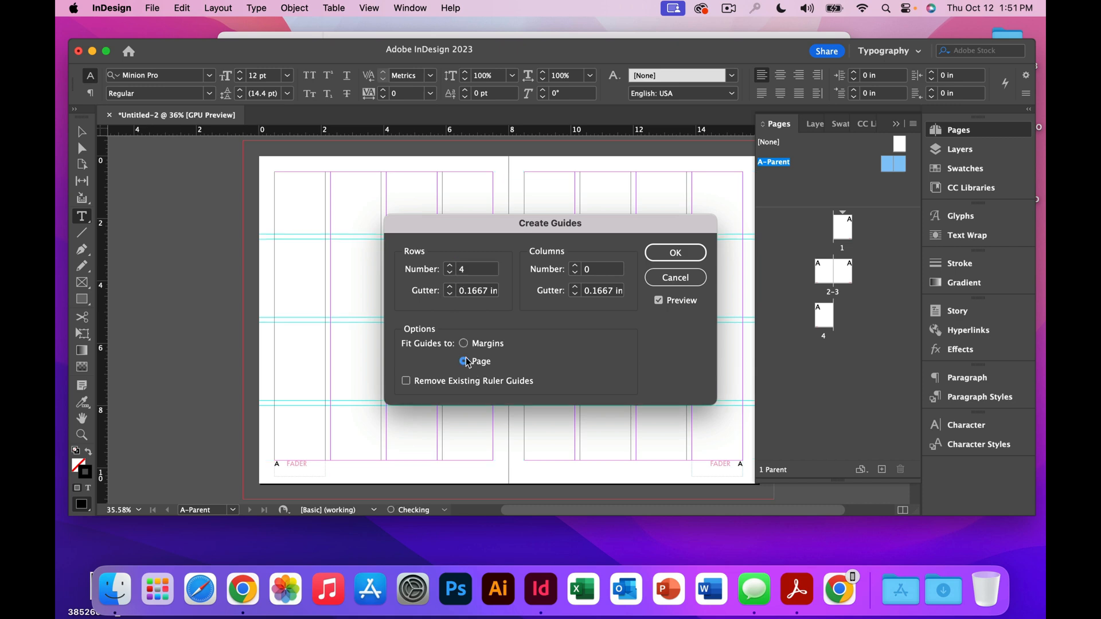
{"action": "left_click", "coordinate": [465, 343]}
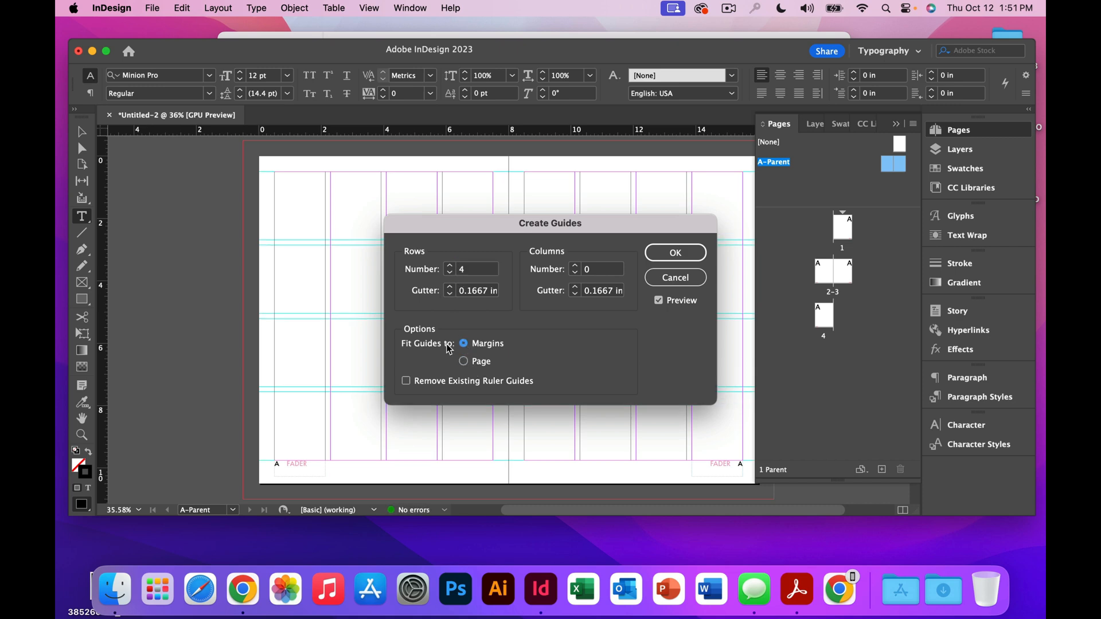
{"action": "left_click", "coordinate": [659, 300]}
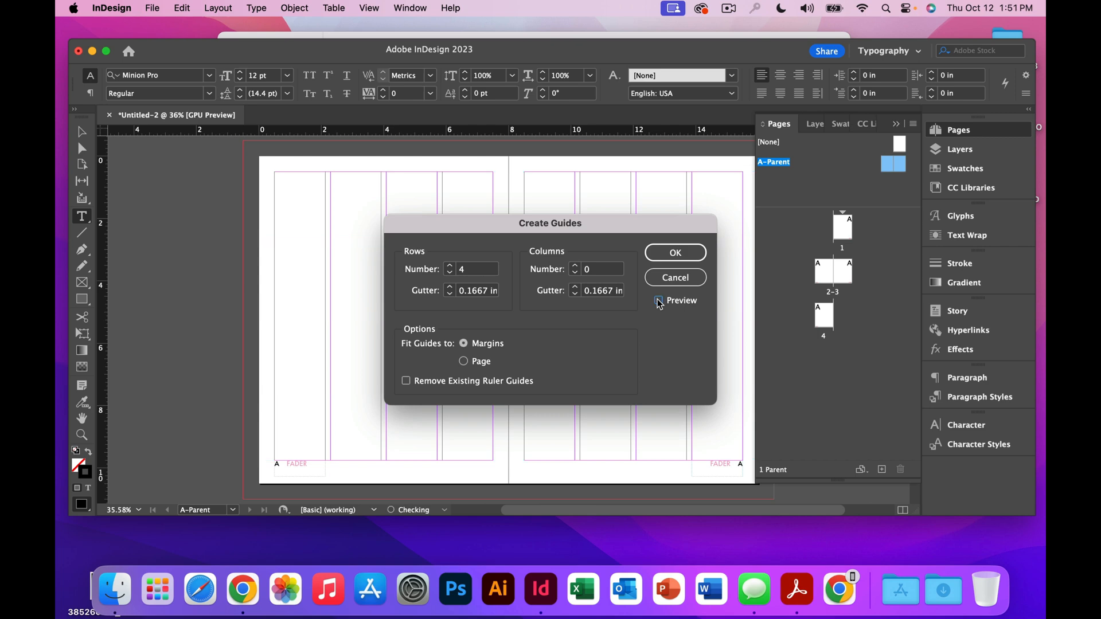
{"action": "left_click", "coordinate": [659, 301]}
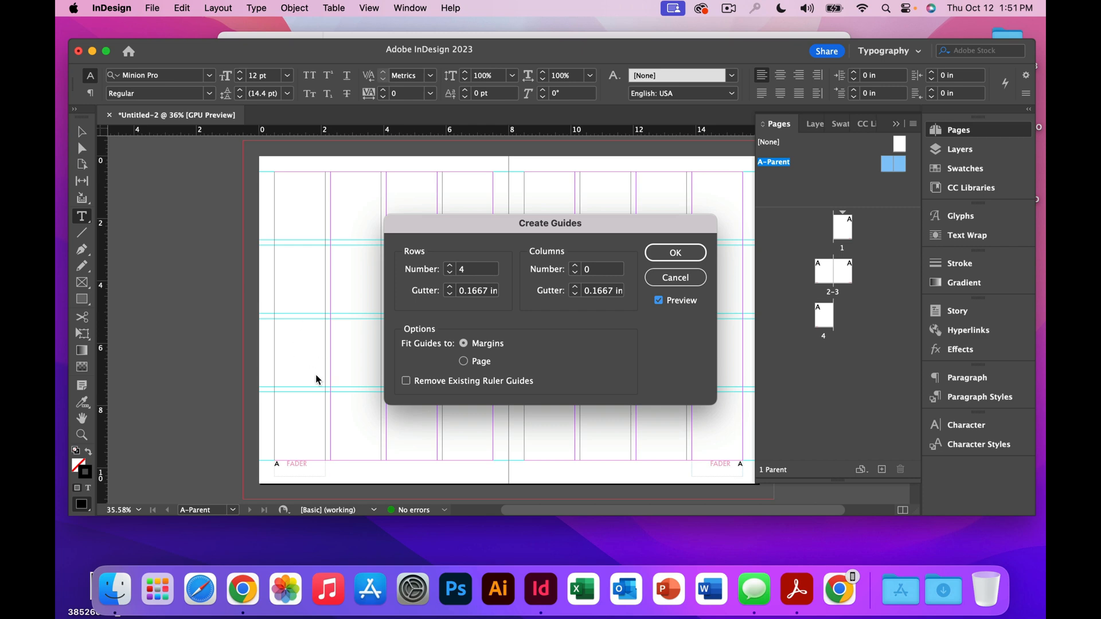
{"action": "left_click", "coordinate": [451, 267]}
{"action": "left_click", "coordinate": [452, 274]}
{"action": "left_click", "coordinate": [677, 253]}
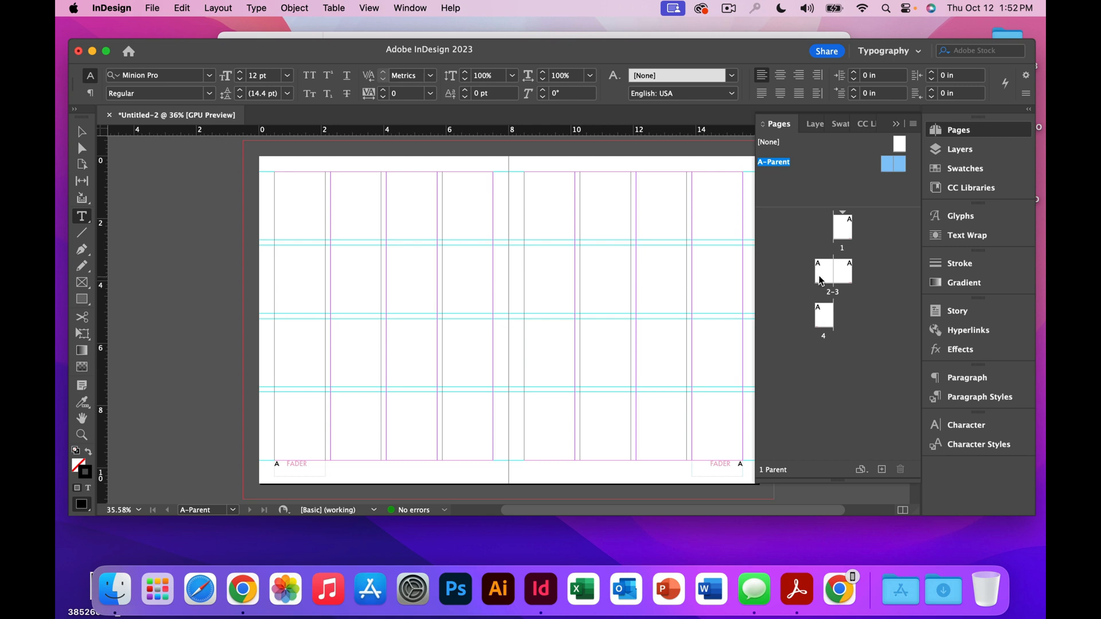
{"action": "double_click", "coordinate": [821, 281]}
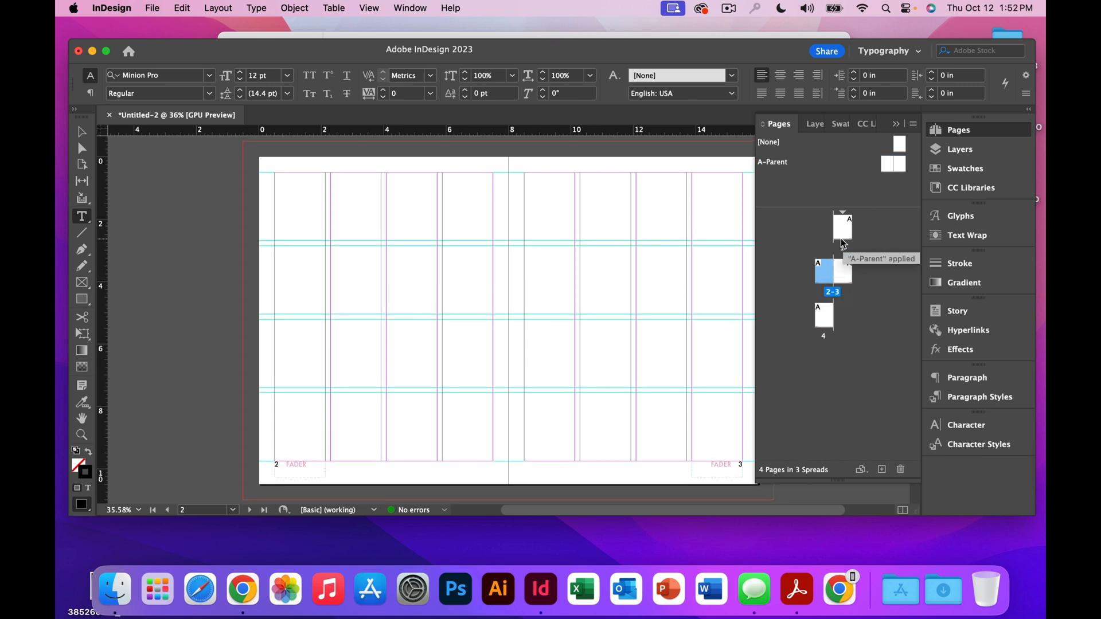
Create a two-page parent spread with prefix B, named Parent, based on A-Parent.
{"action": "left_click", "coordinate": [776, 166]}
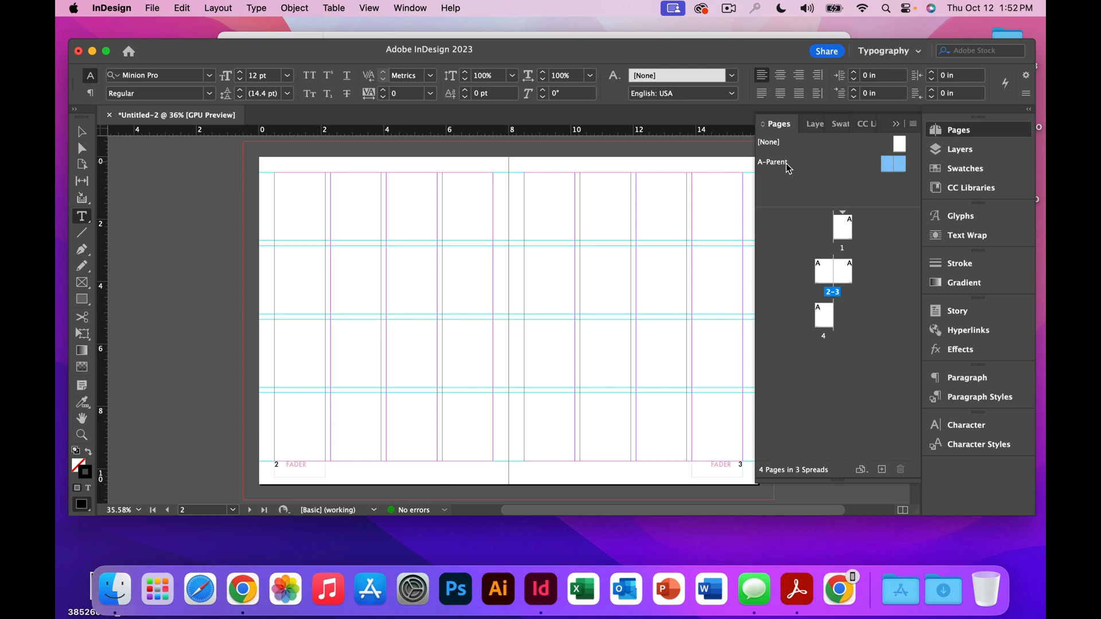
{"action": "left_click", "coordinate": [913, 124]}
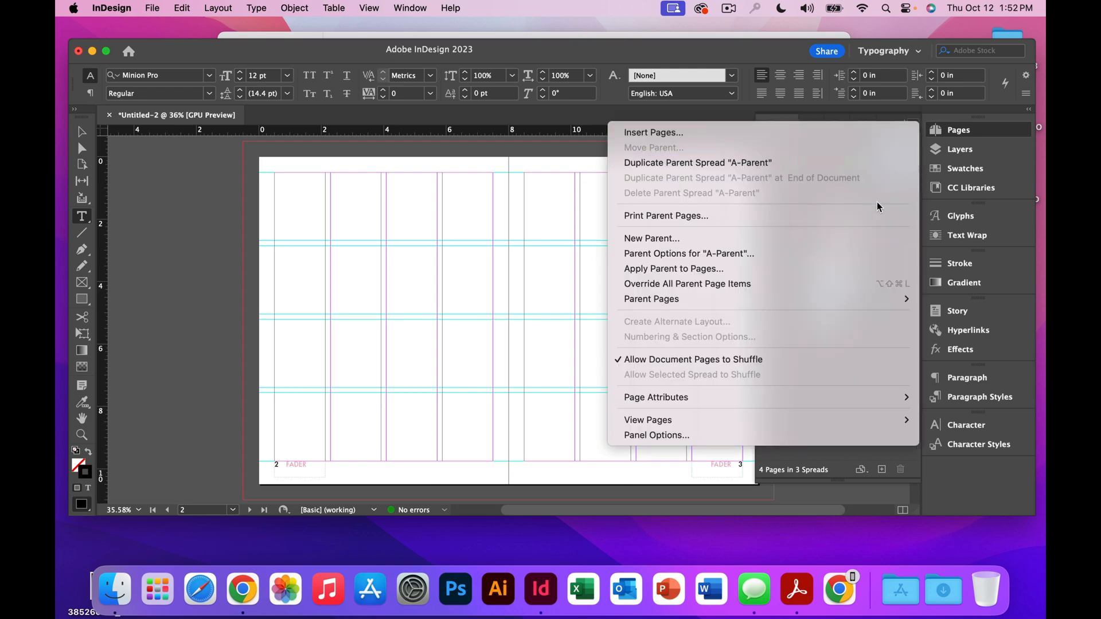
{"action": "left_click", "coordinate": [869, 237]}
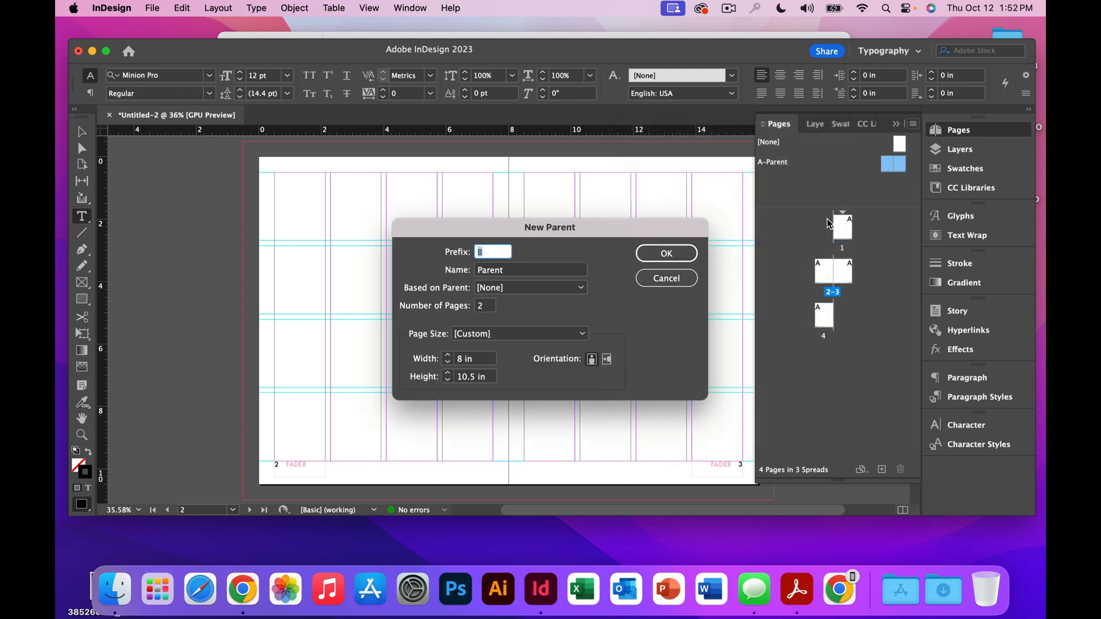
{"action": "left_click", "coordinate": [544, 268]}
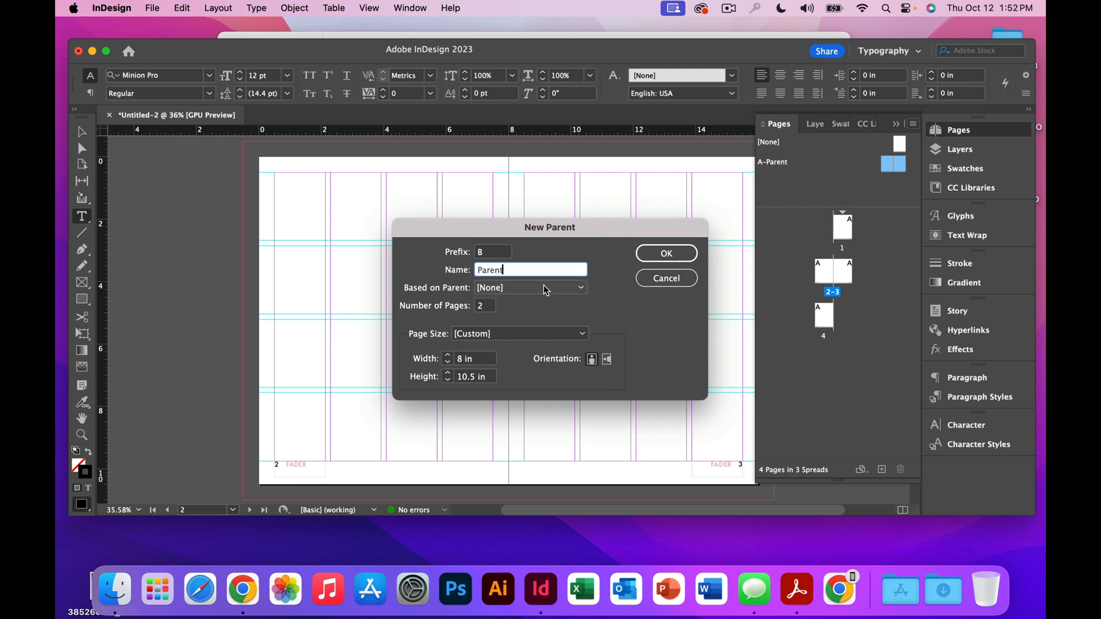
{"action": "left_click", "coordinate": [545, 289]}
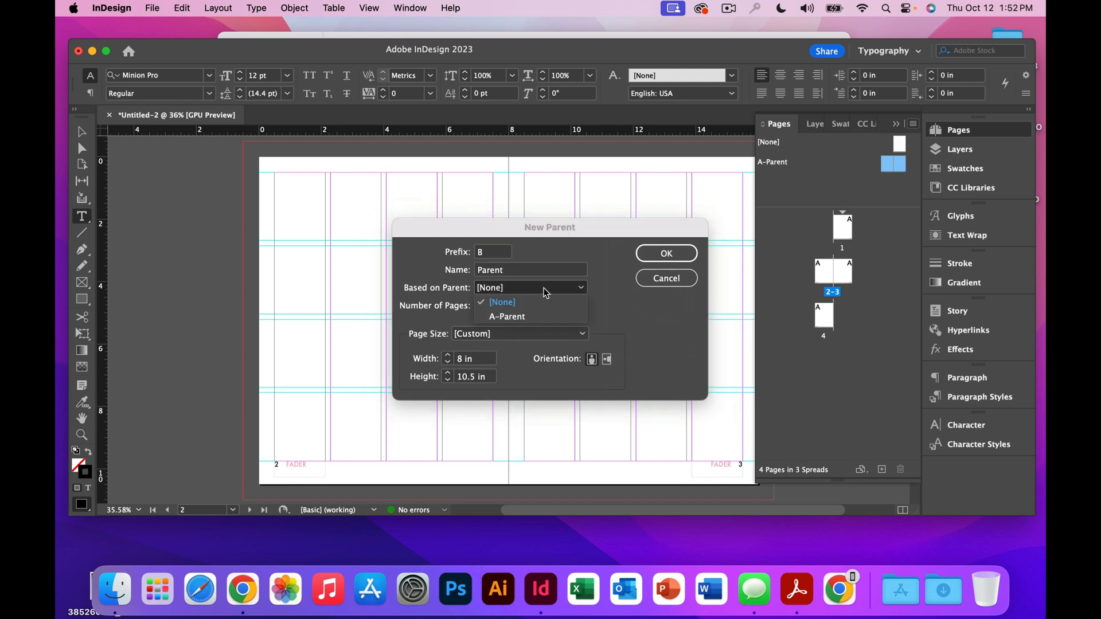
{"action": "left_click", "coordinate": [534, 317]}
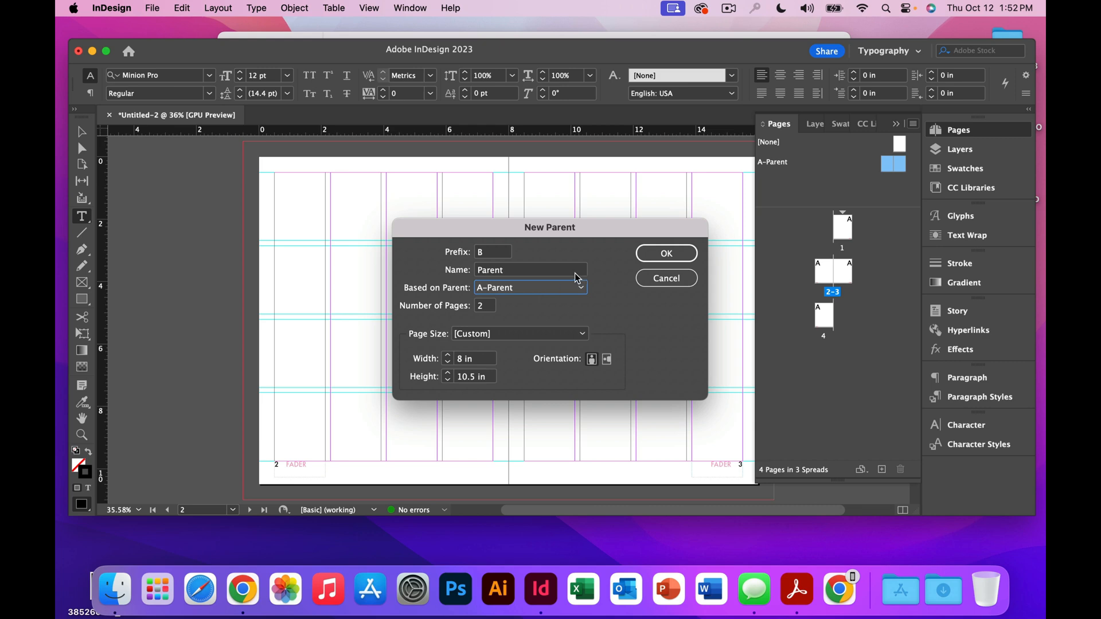
{"action": "left_click", "coordinate": [663, 256]}
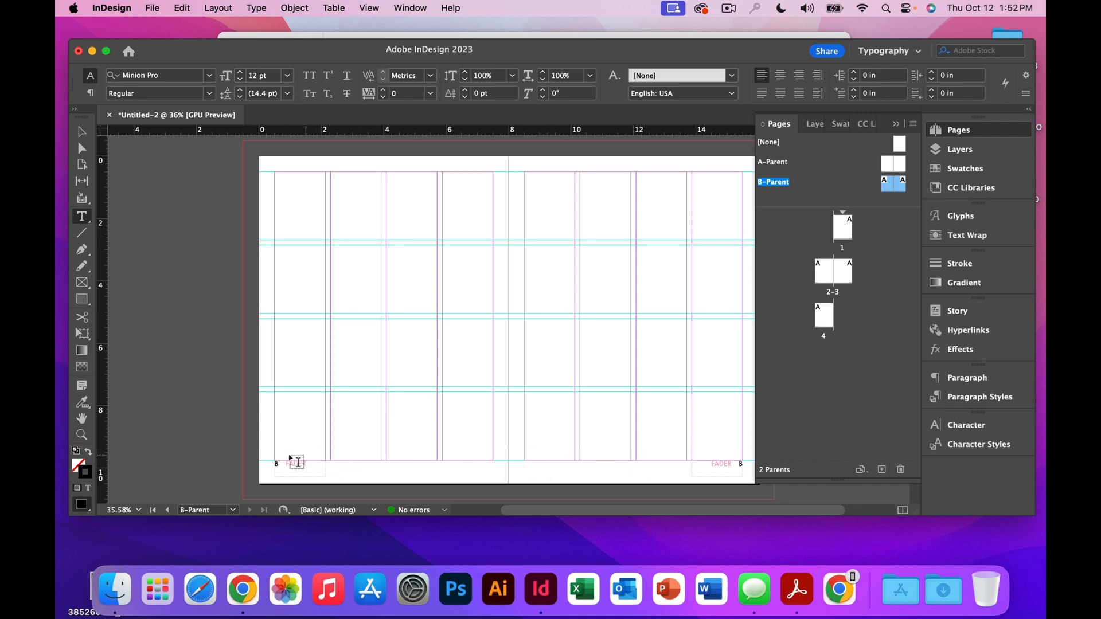
Draw four text frames on the B-Parent spread, each two columns wide and about 3.42 by 9.25 in, filling the margins.
{"action": "scroll", "coordinate": [340, 463], "scroll_direction": "left", "scroll_amount": 1}
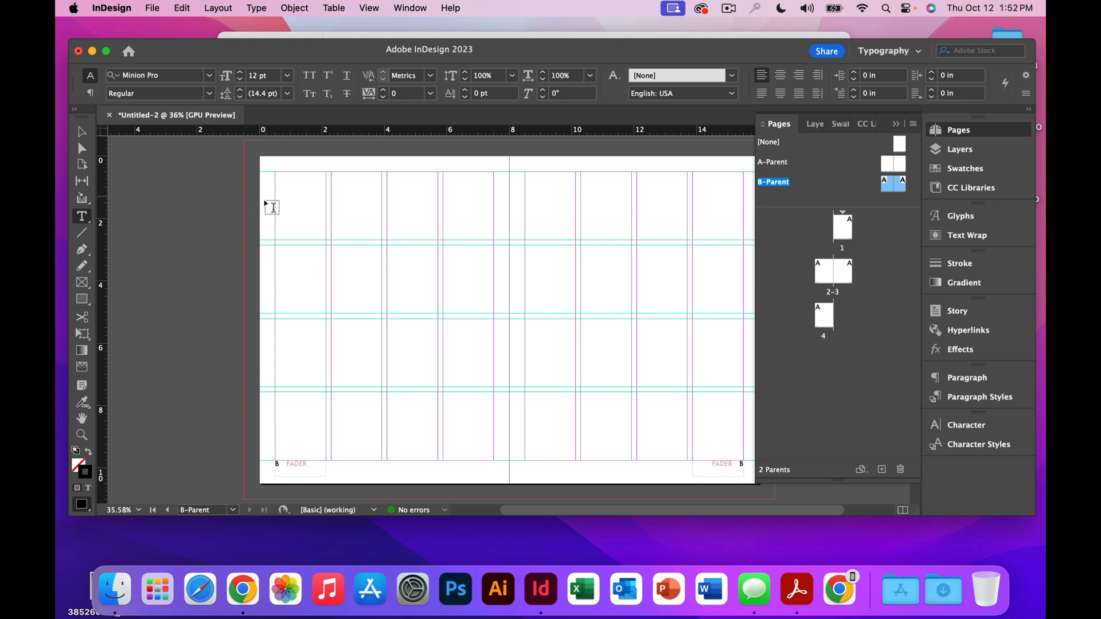
{"action": "left_click_drag", "start_coordinate": [283, 178], "coordinate": [368, 453]}
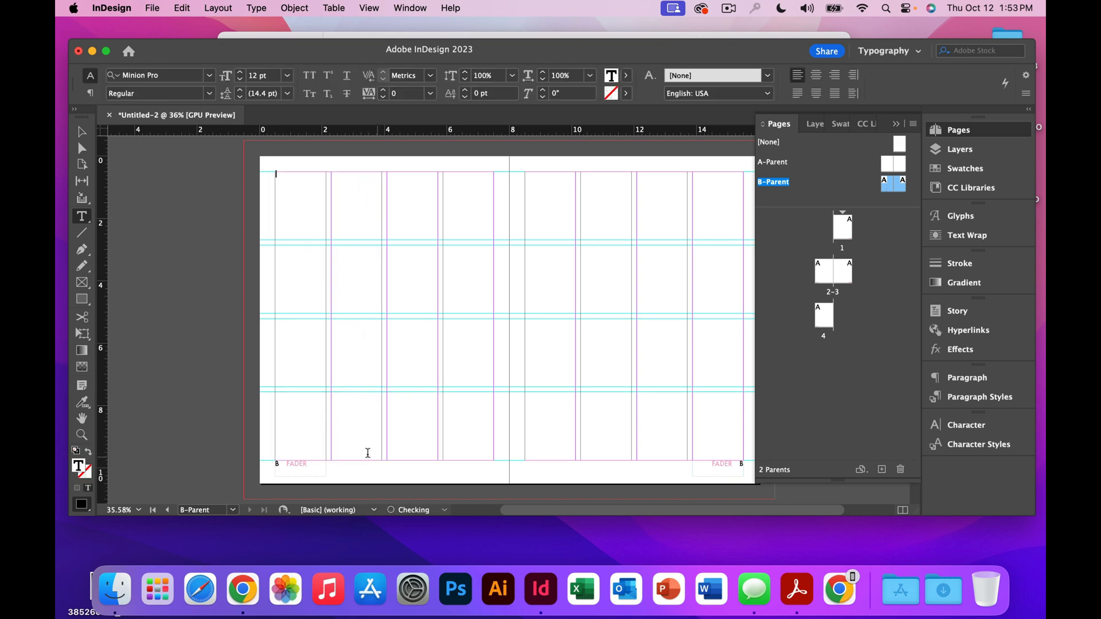
{"action": "left_click_drag", "start_coordinate": [389, 173], "coordinate": [494, 459]}
{"action": "left_click_drag", "start_coordinate": [525, 172], "coordinate": [614, 447]}
{"action": "left_click_drag", "start_coordinate": [626, 456], "coordinate": [630, 460]}
{"action": "left_click_drag", "start_coordinate": [645, 178], "coordinate": [748, 465]}
{"action": "key", "text": "Escape"}
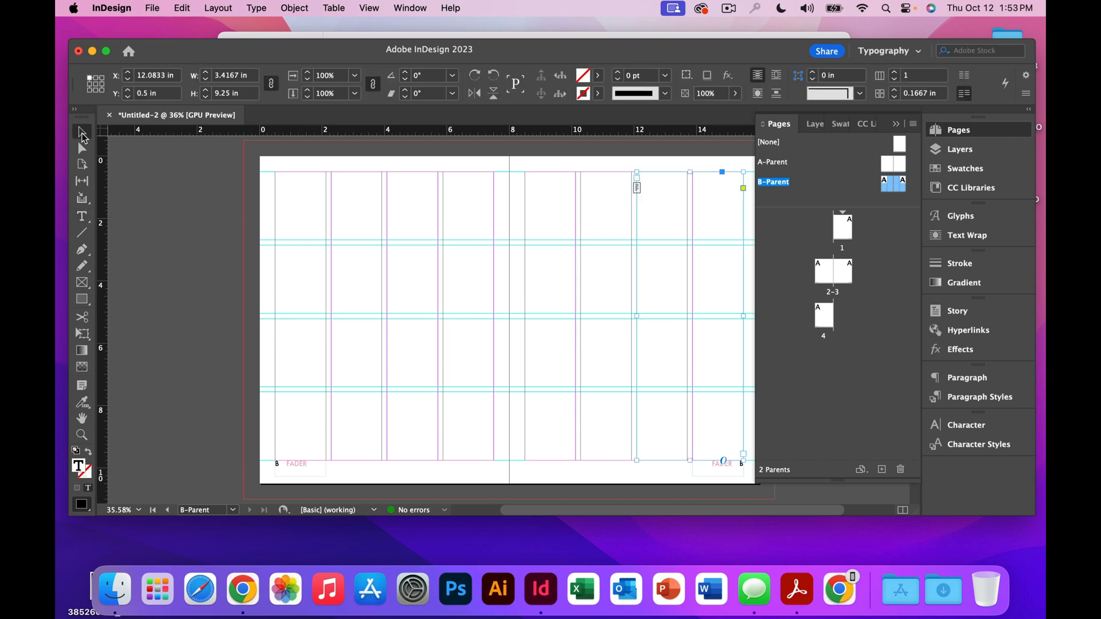
Hide the guides to examine the text frames on B-Parent, and show the guides again.
{"action": "left_click", "coordinate": [360, 257]}
{"action": "left_click_drag", "start_coordinate": [360, 259], "coordinate": [648, 291]}
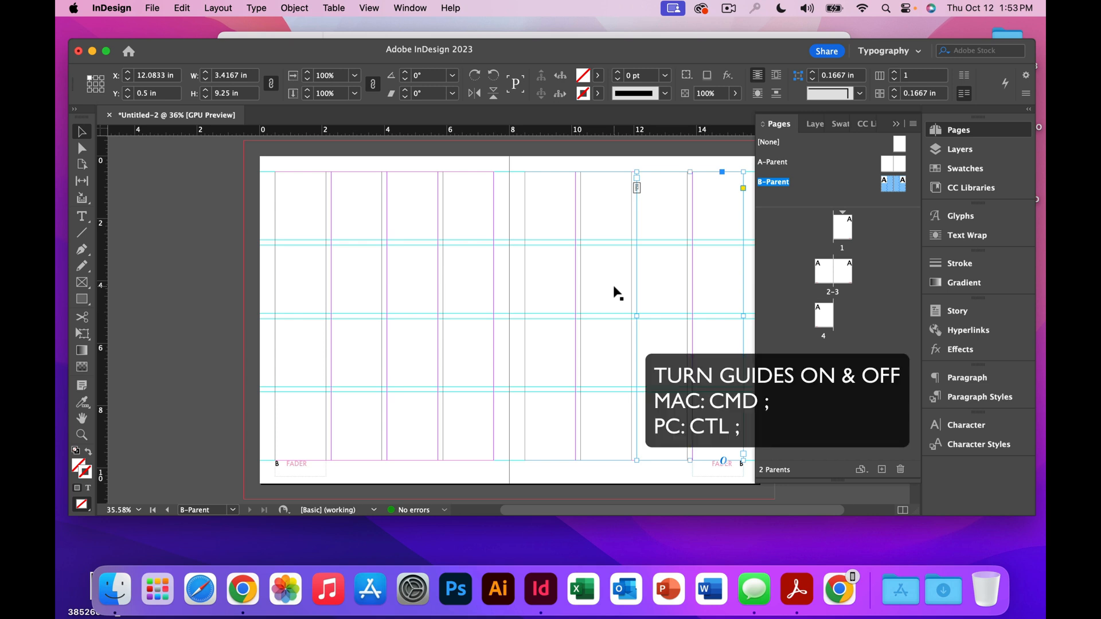
{"action": "key", "text": "cmd+semicolon"}
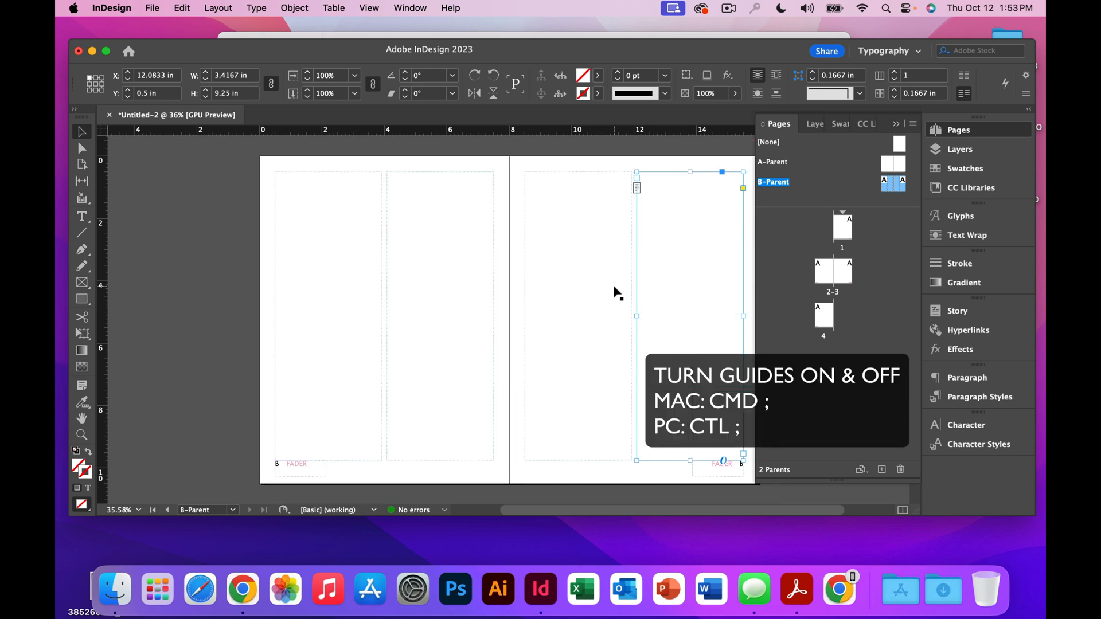
{"action": "left_click", "coordinate": [616, 292]}
{"action": "left_click", "coordinate": [425, 287]}
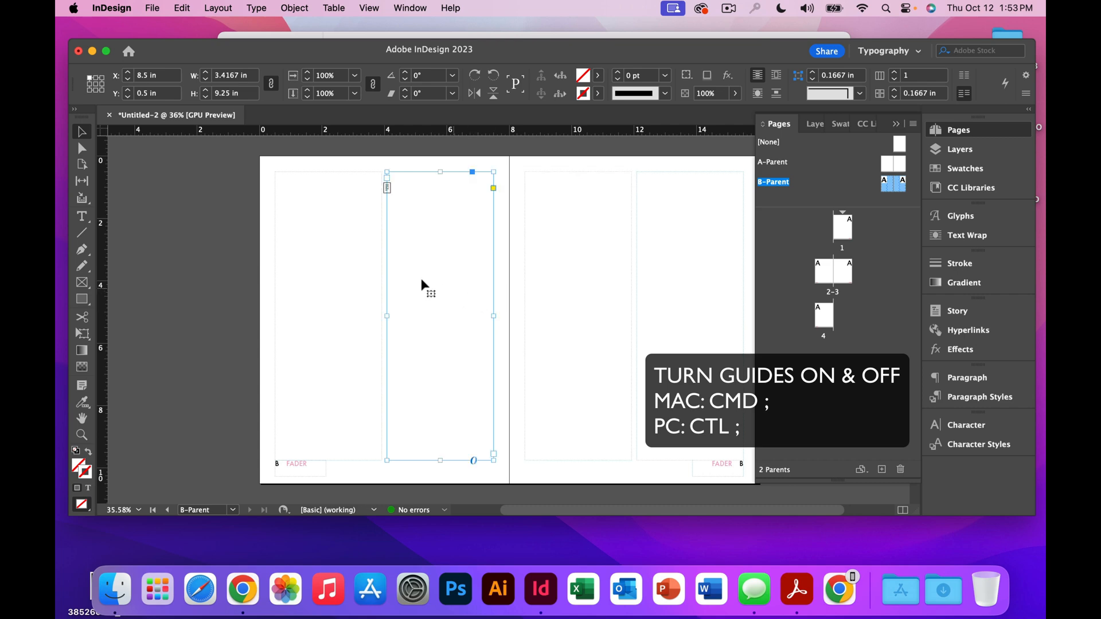
{"action": "left_click", "coordinate": [355, 278]}
{"action": "key", "text": "super+semicolon"}
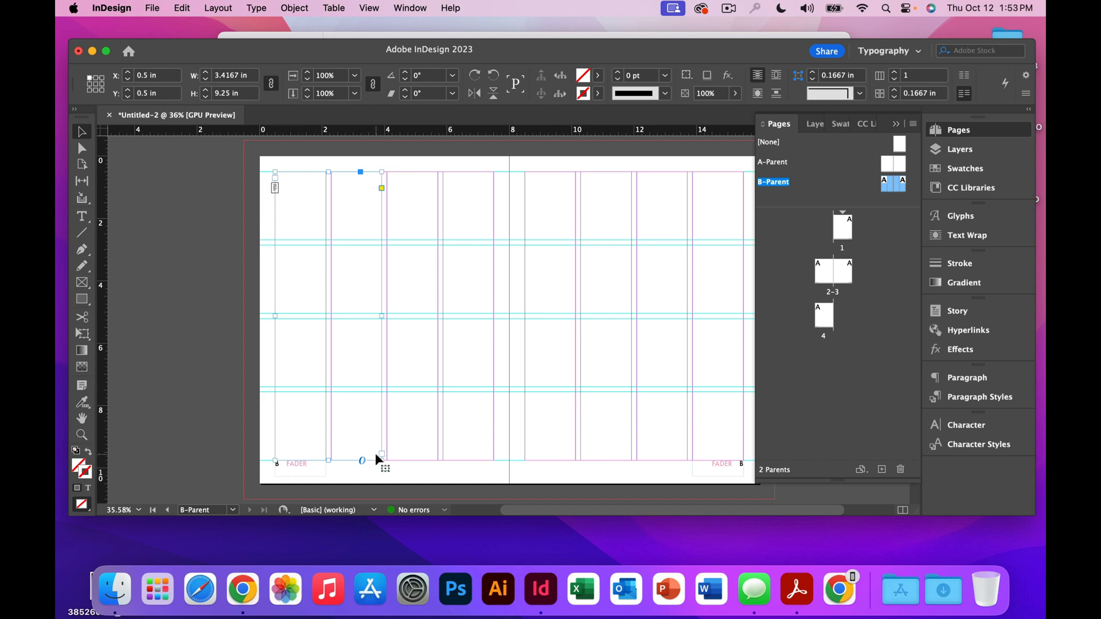
Thread the first text frame on B-Parent's left page into the second, and show the text threads.
{"action": "key", "text": "a"}
{"action": "left_click", "coordinate": [398, 185]}
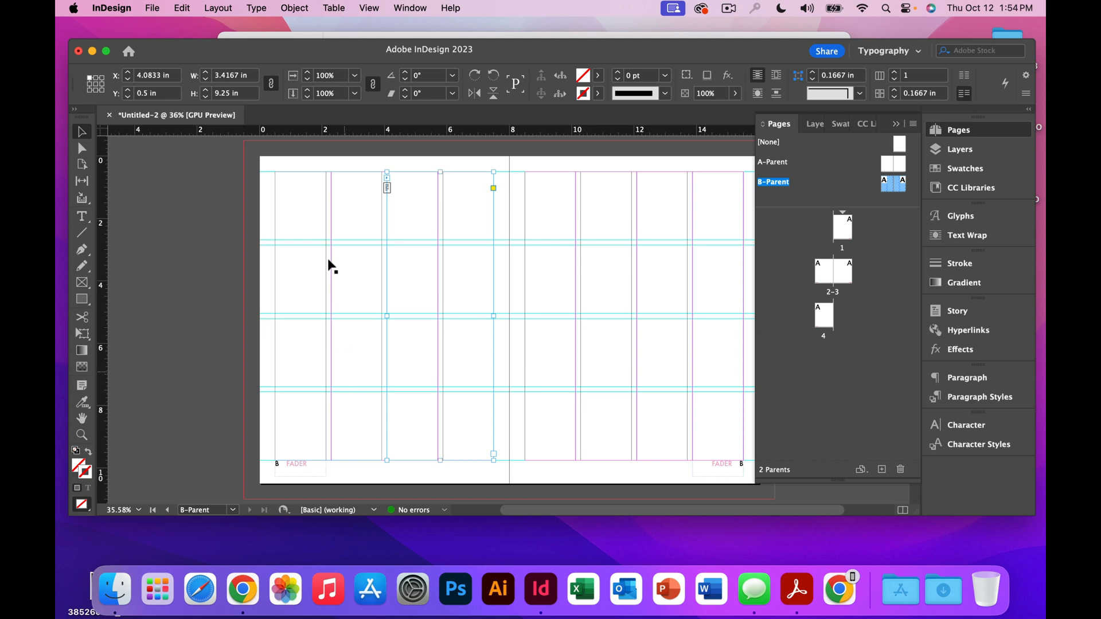
{"action": "left_click", "coordinate": [366, 8]}
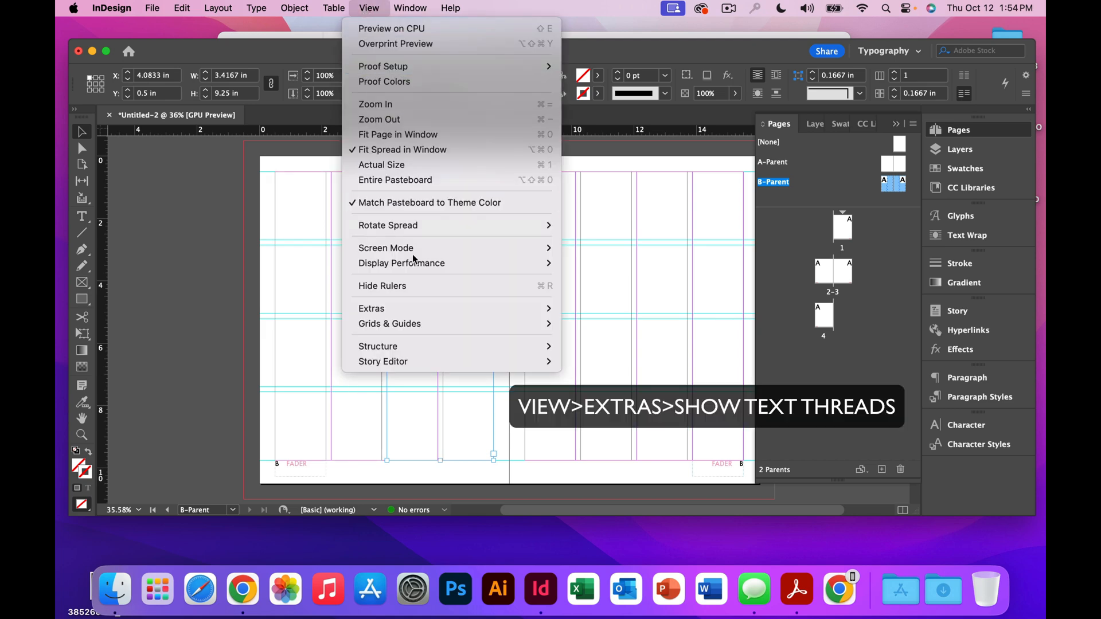
{"action": "mouse_move", "coordinate": [425, 314]}
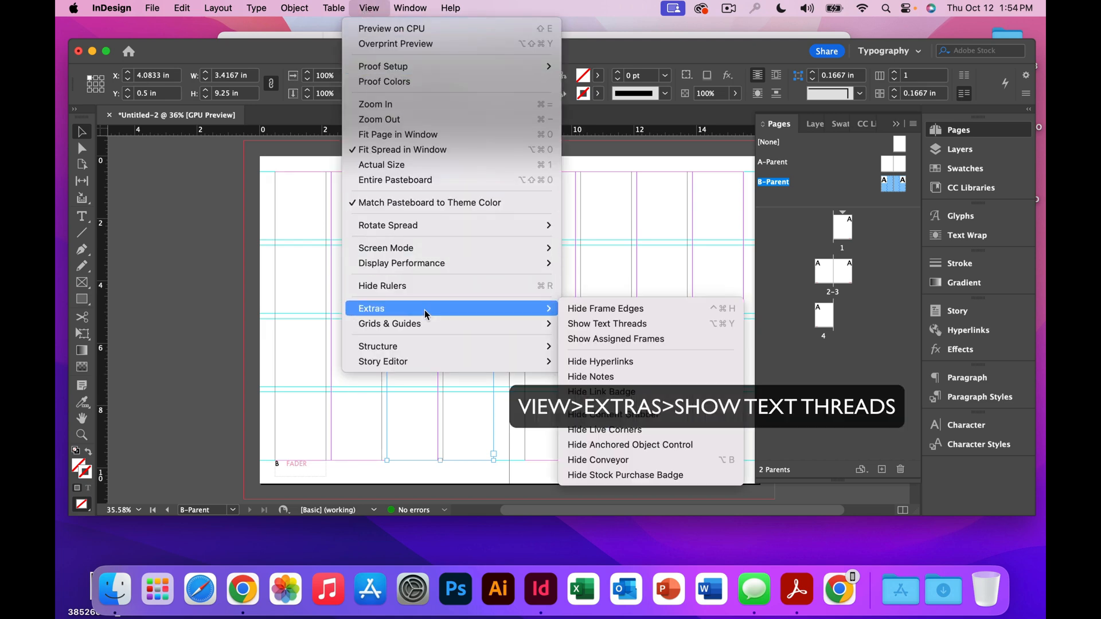
{"action": "left_click", "coordinate": [609, 324]}
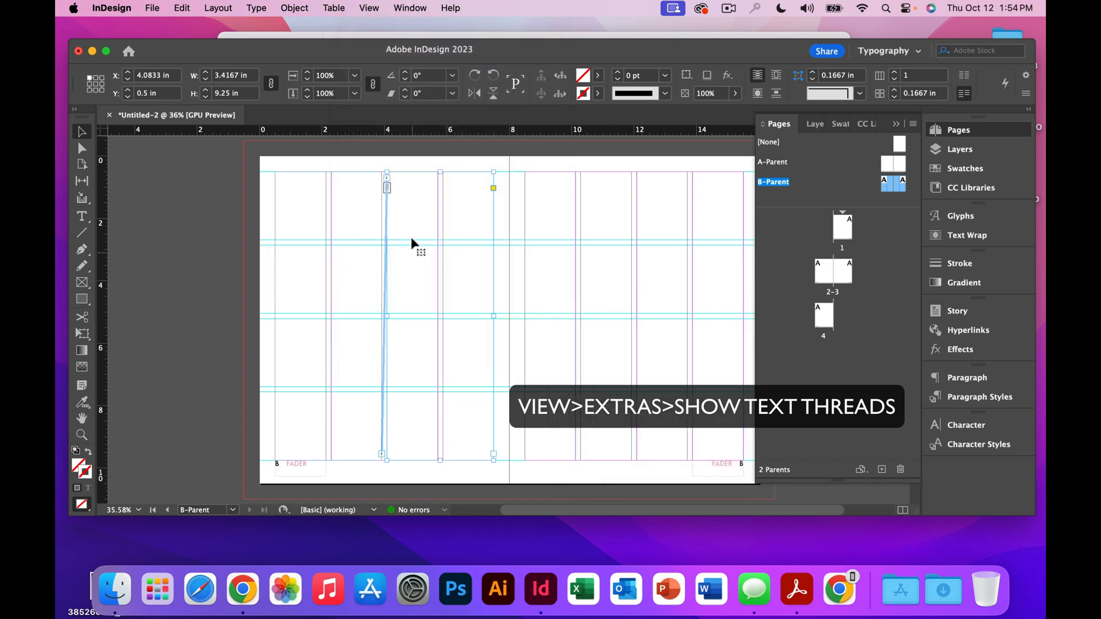
Thread the left page's second text frame into the right page's first frame, and that one into the last frame.
{"action": "left_click", "coordinate": [493, 453]}
{"action": "left_click", "coordinate": [545, 187]}
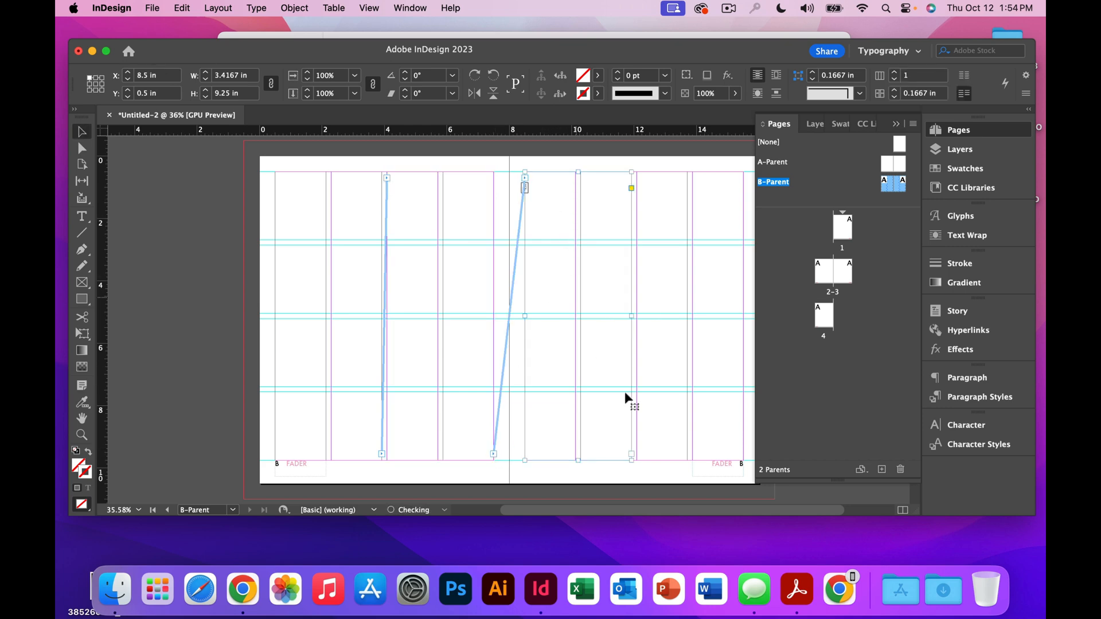
{"action": "left_click", "coordinate": [631, 453]}
{"action": "left_click", "coordinate": [668, 204]}
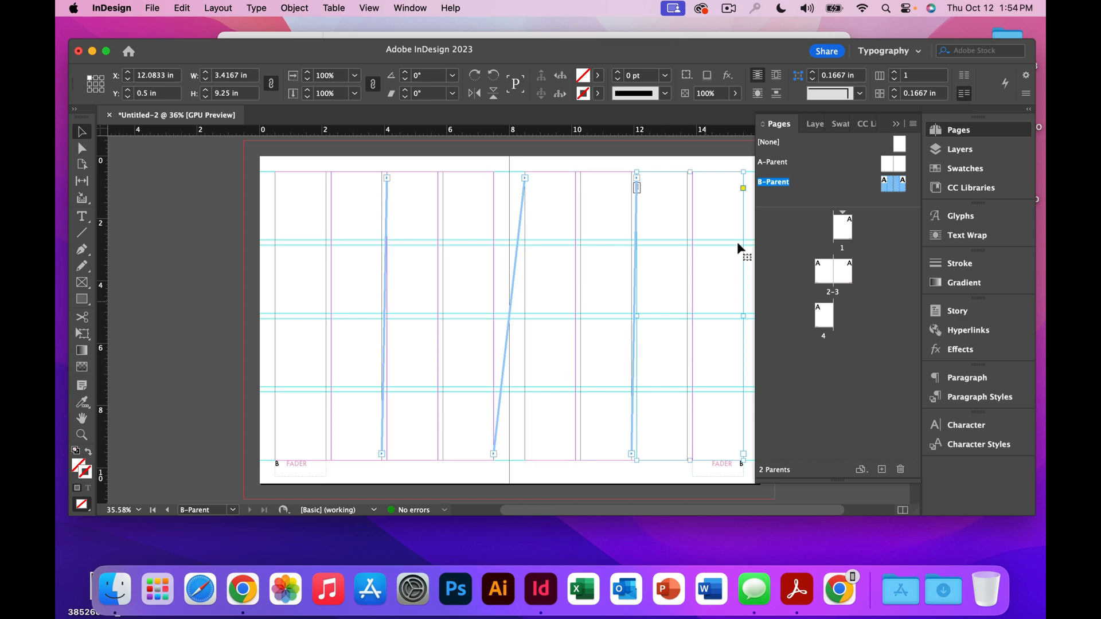
Apply B-Parent to the page 2-3 spread and view the spread with its guides hidden.
{"action": "left_click_drag", "start_coordinate": [774, 185], "coordinate": [815, 256]}
{"action": "left_click_drag", "start_coordinate": [814, 256], "coordinate": [815, 257]}
{"action": "double_click", "coordinate": [822, 277]}
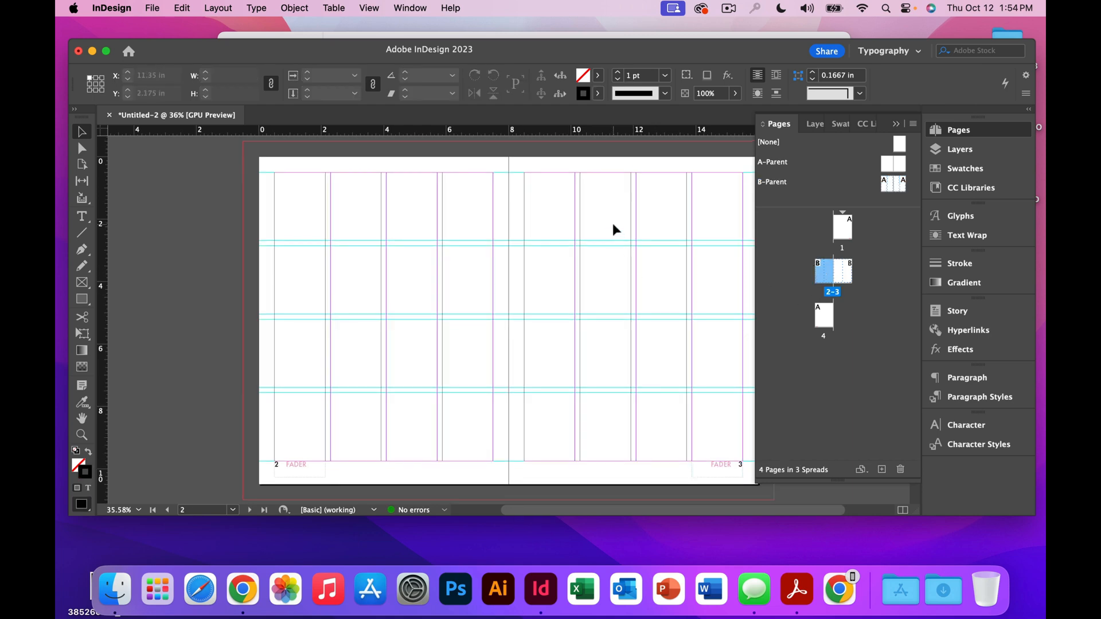
{"action": "key", "text": "super+semicolon"}
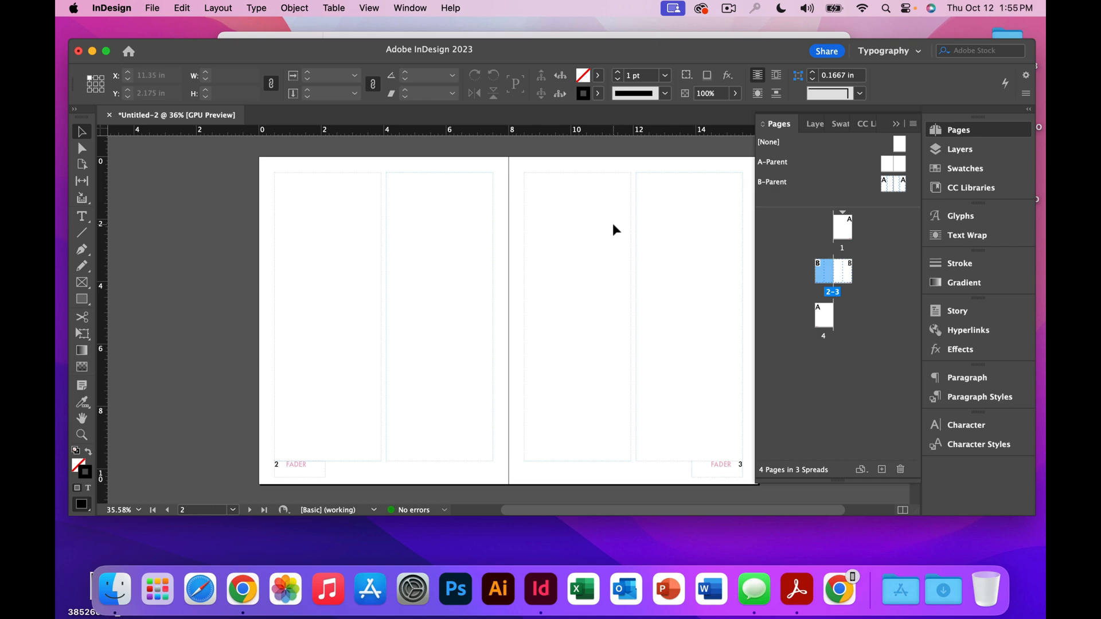
Show the guides on page 1 and draw a text frame about 7 by 2.19 in across all four columns of the lowest row.
{"action": "double_click", "coordinate": [844, 234]}
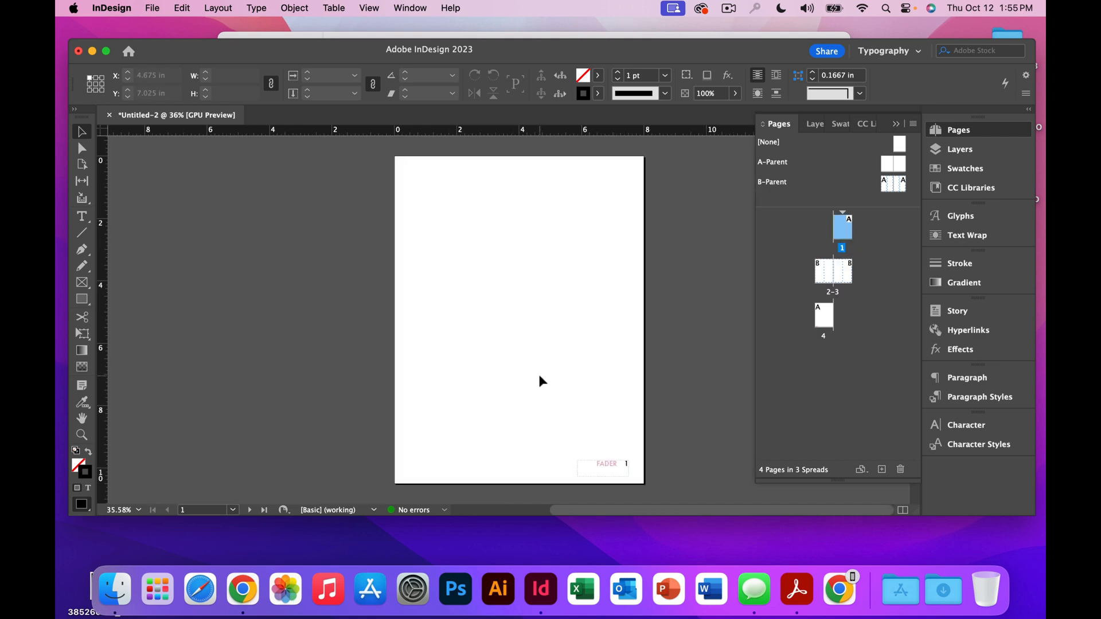
{"action": "key", "text": "w"}
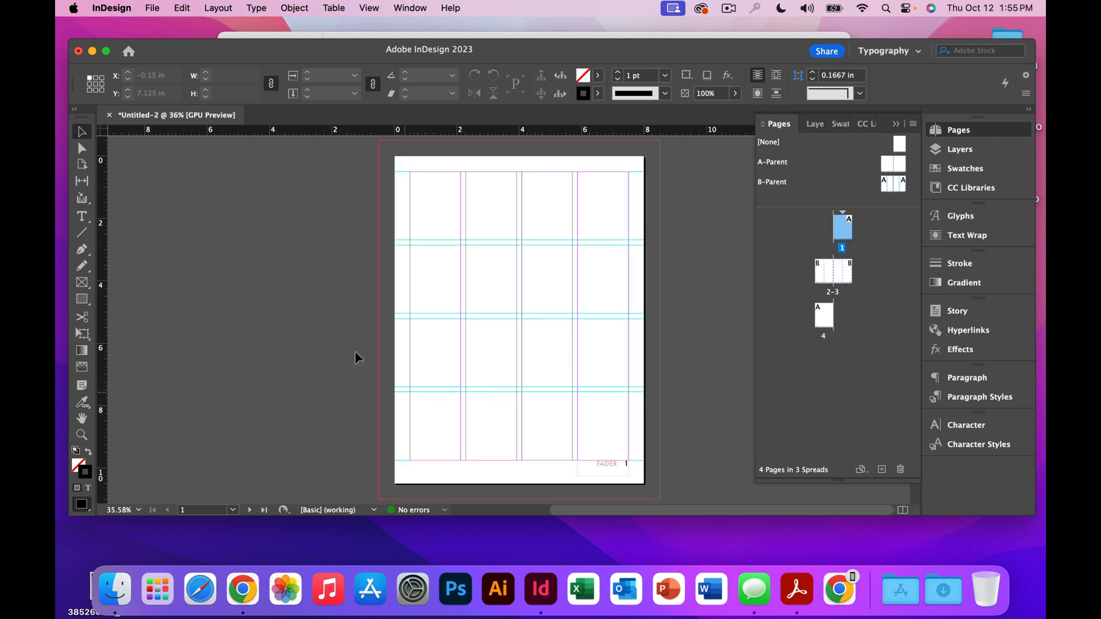
{"action": "left_click", "coordinate": [81, 222]}
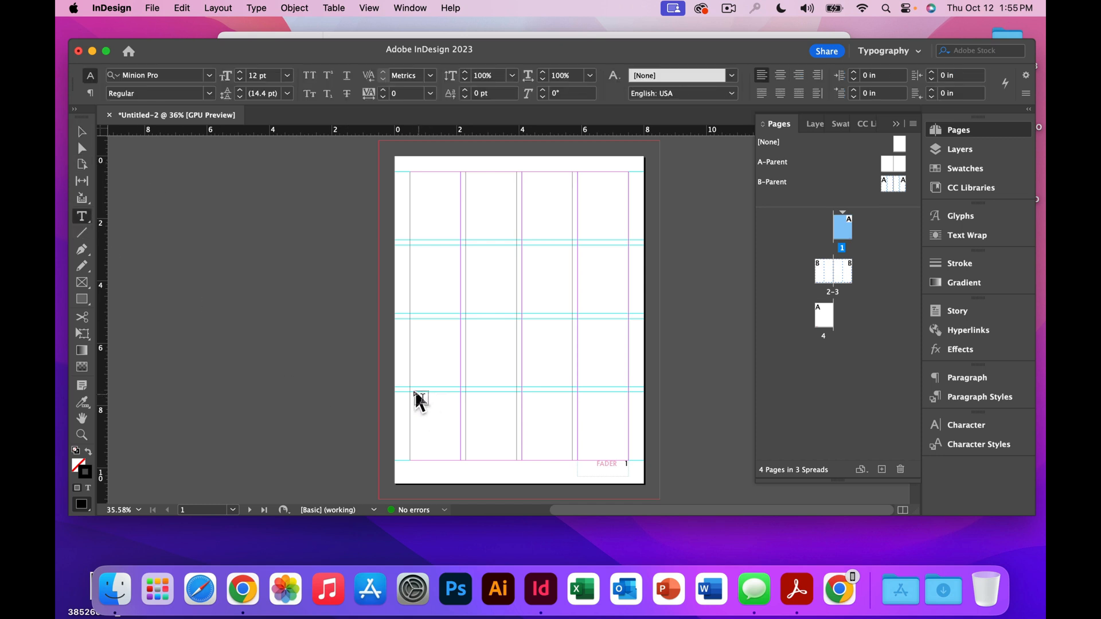
{"action": "left_click_drag", "start_coordinate": [418, 396], "coordinate": [627, 460]}
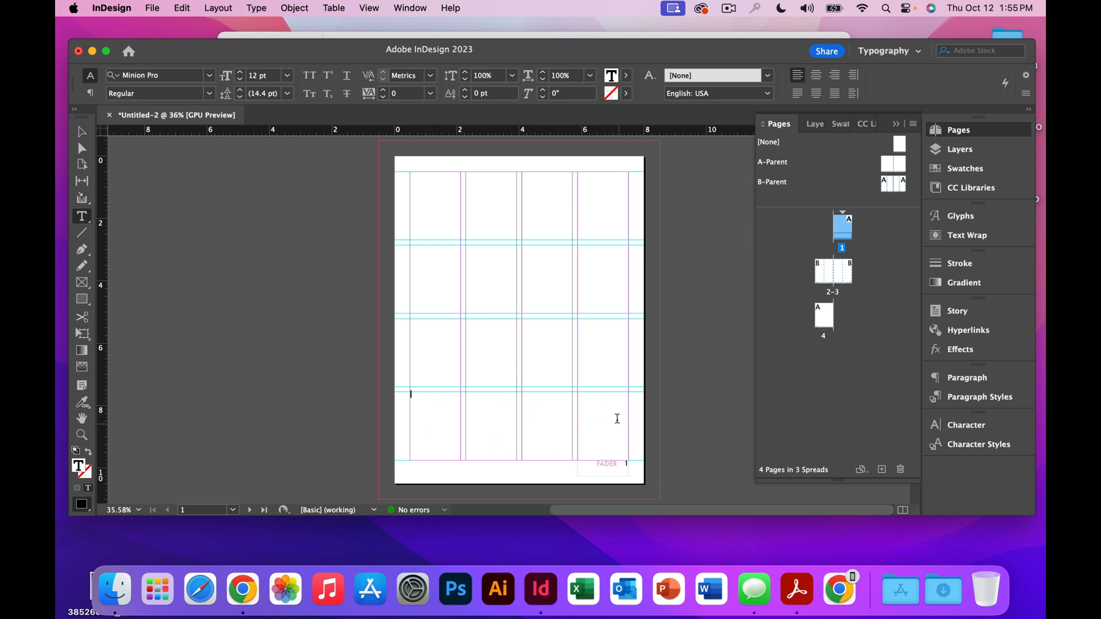
Draw a text frame about 7 by 4.54 in across all four columns of the upper two rows on page 4.
{"action": "double_click", "coordinate": [817, 319]}
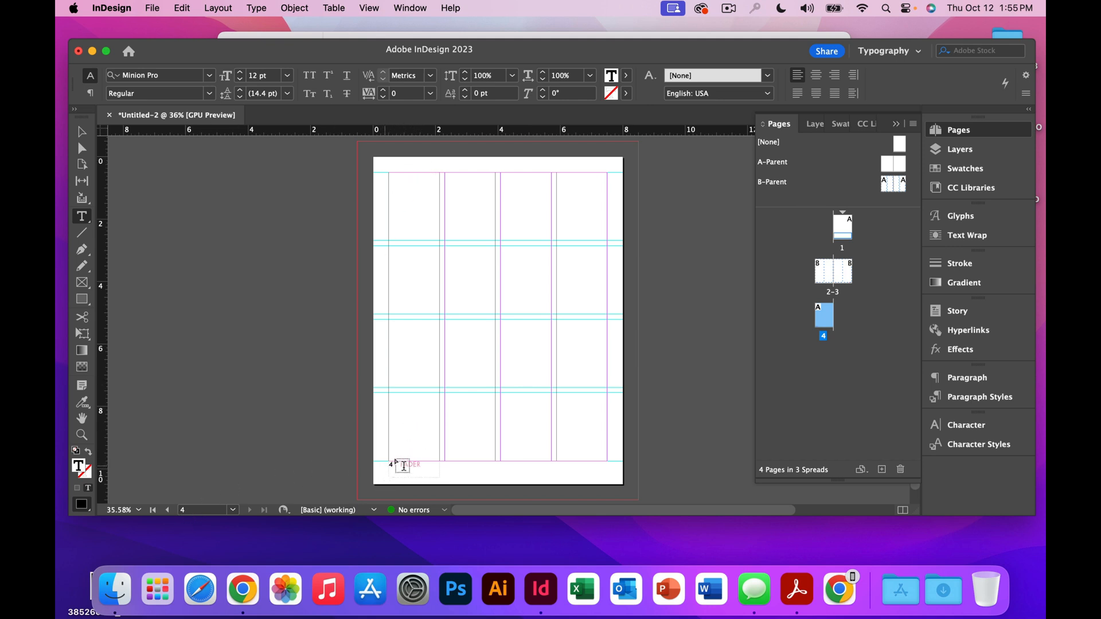
{"action": "left_click_drag", "start_coordinate": [389, 172], "coordinate": [606, 313]}
{"action": "left_click", "coordinate": [82, 132]}
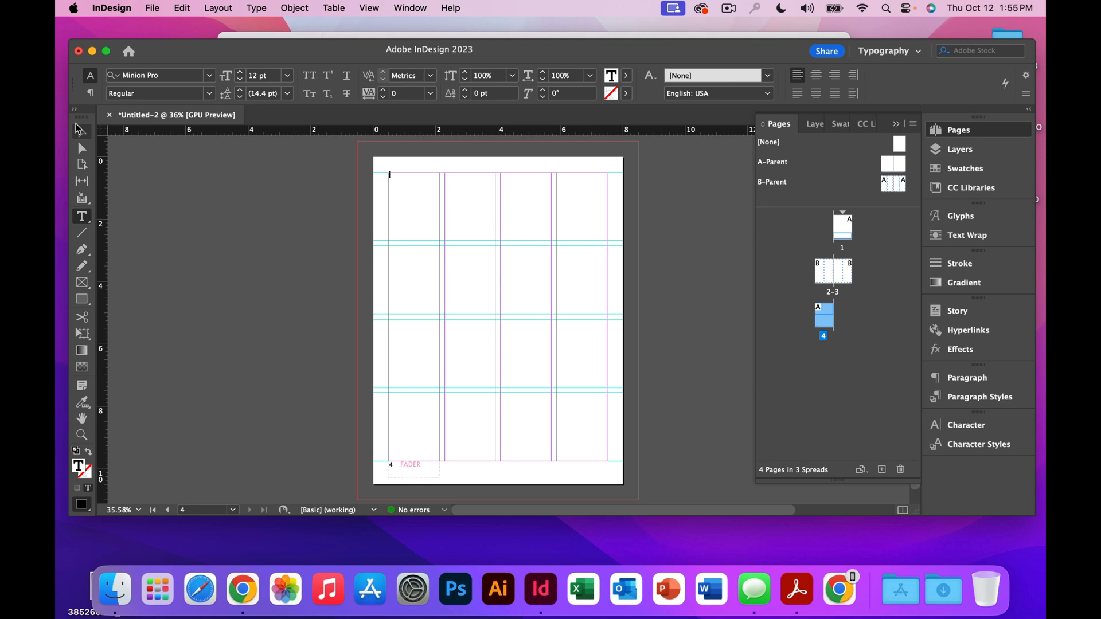
Unlock the threaded B-Parent text frames on the page 2-3 spread by overriding them.
{"action": "left_click", "coordinate": [826, 277]}
{"action": "double_click", "coordinate": [826, 278]}
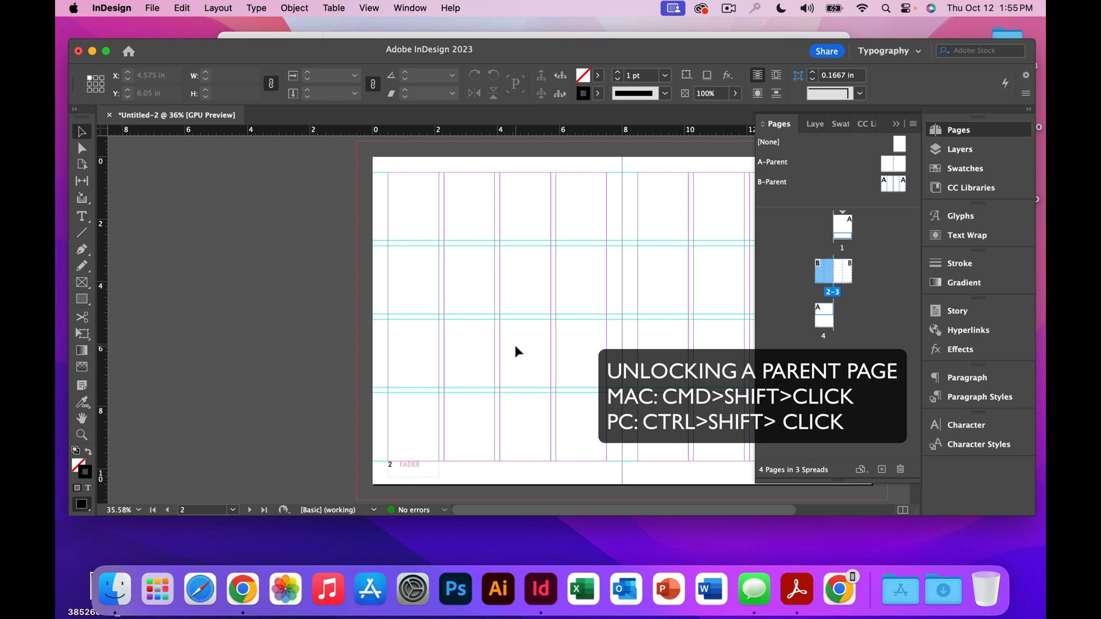
{"action": "left_click", "coordinate": [467, 367]}
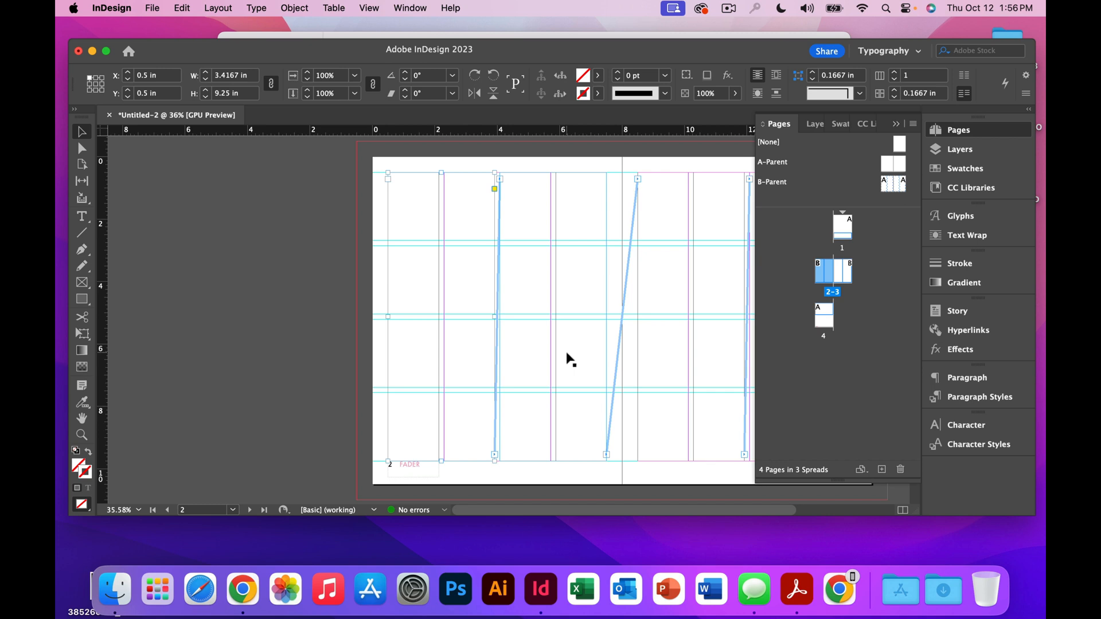
{"action": "scroll", "coordinate": [564, 360], "scroll_direction": "right", "scroll_amount": 2}
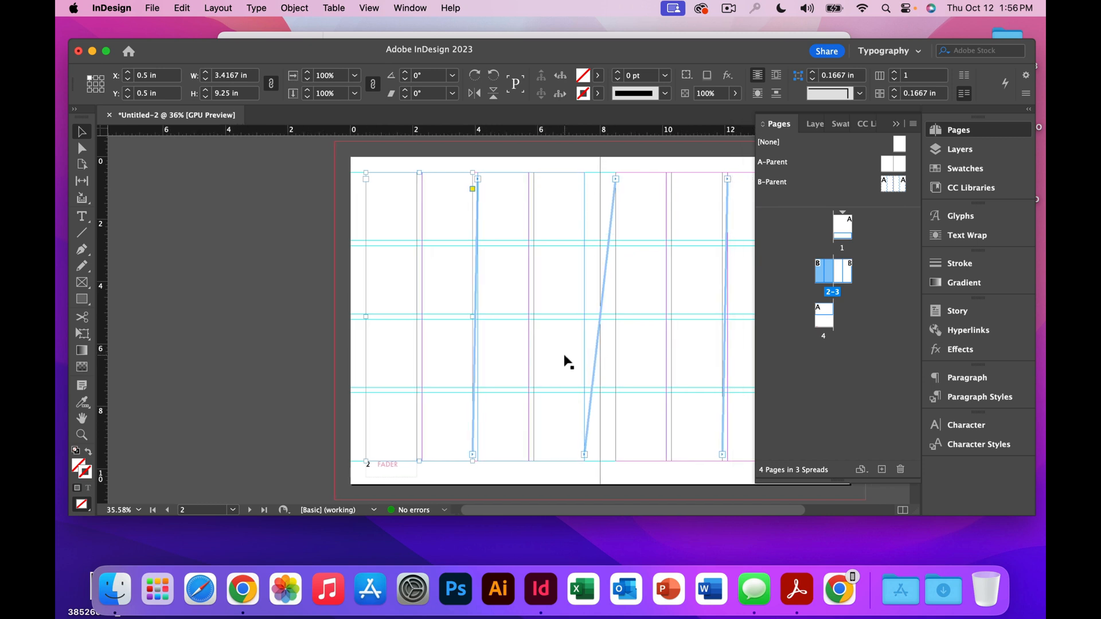
{"action": "scroll", "coordinate": [564, 360], "scroll_direction": "right", "scroll_amount": 3}
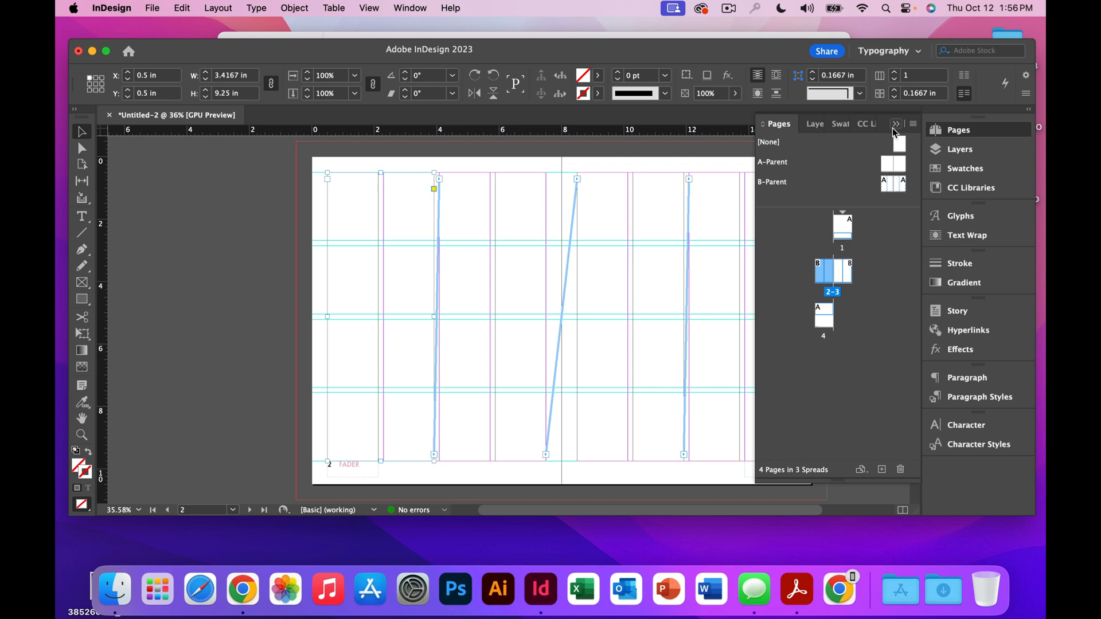
Thread page 1's text frame into the first text frame on page 2.
{"action": "double_click", "coordinate": [841, 232]}
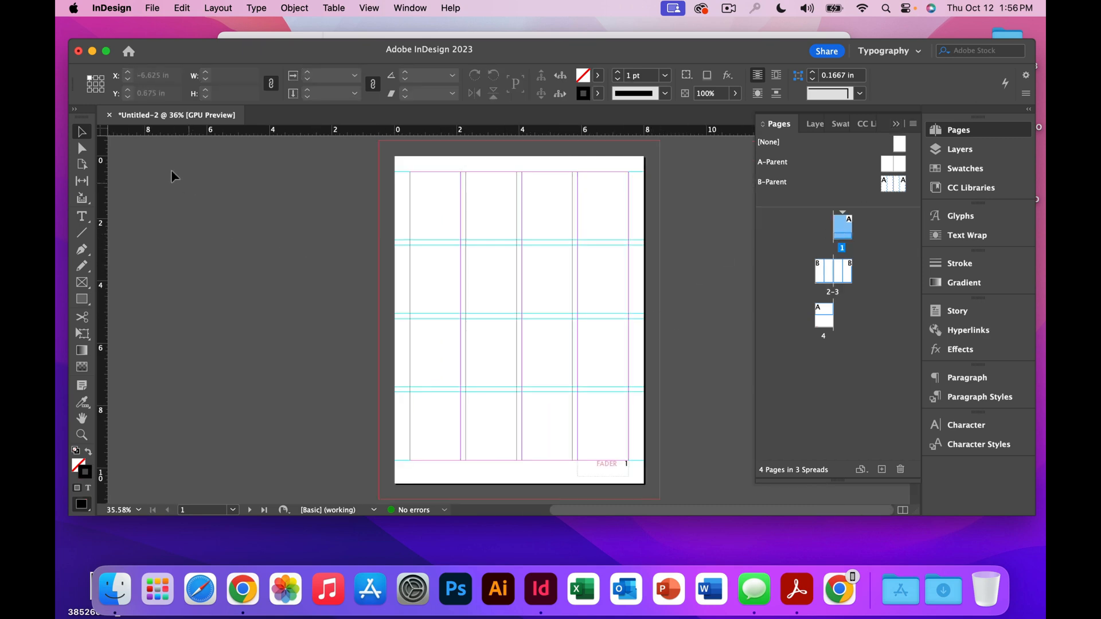
{"action": "left_click", "coordinate": [562, 405]}
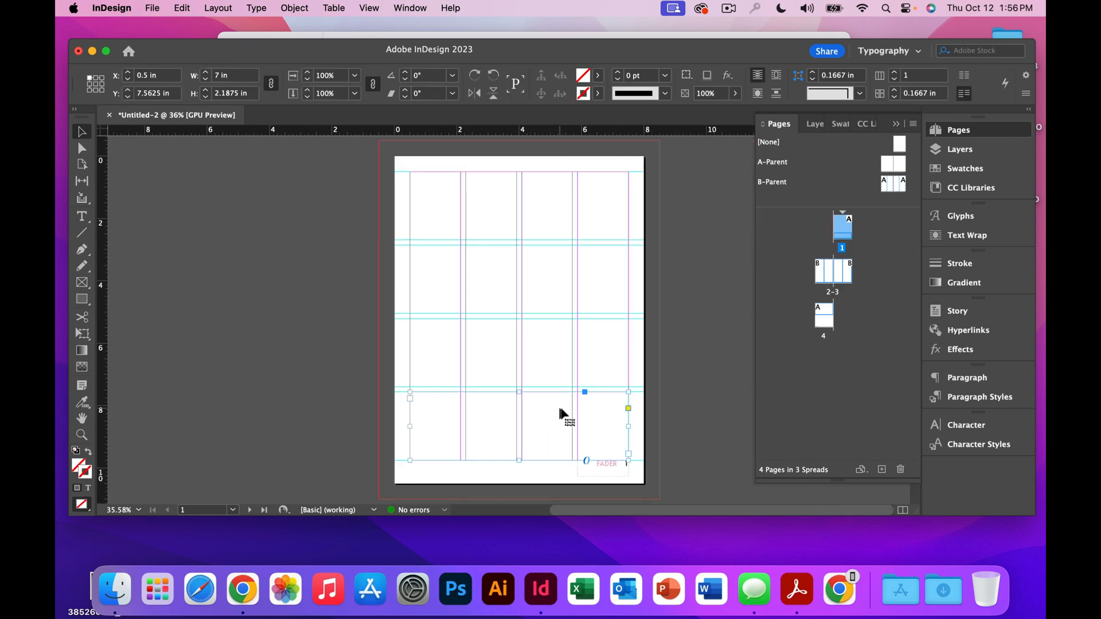
{"action": "left_click", "coordinate": [629, 454]}
{"action": "double_click", "coordinate": [832, 282]}
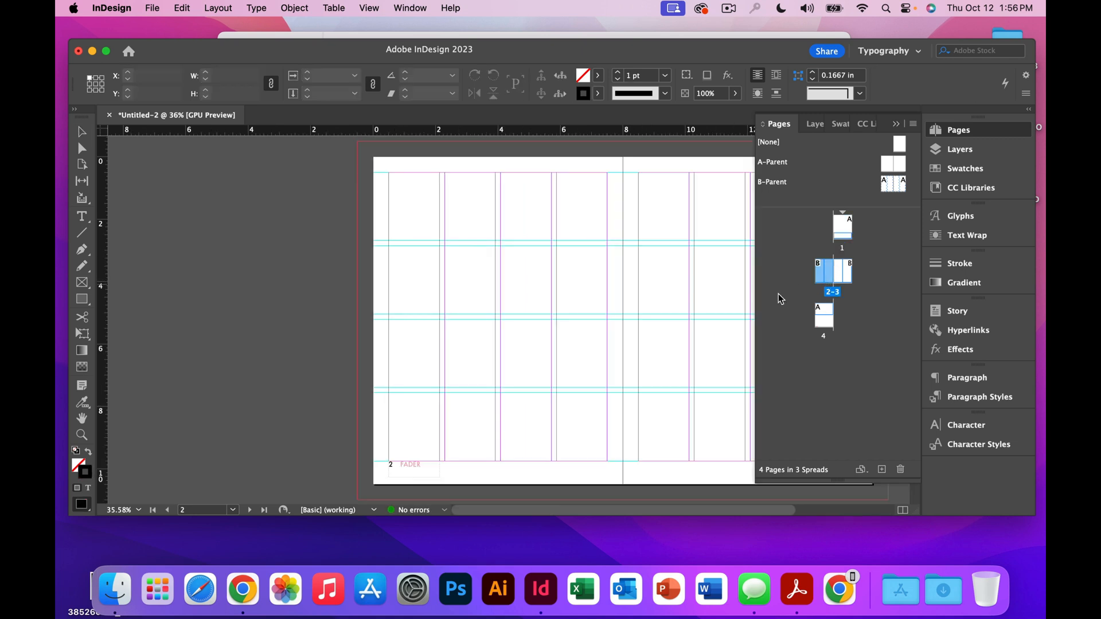
{"action": "left_click", "coordinate": [396, 181]}
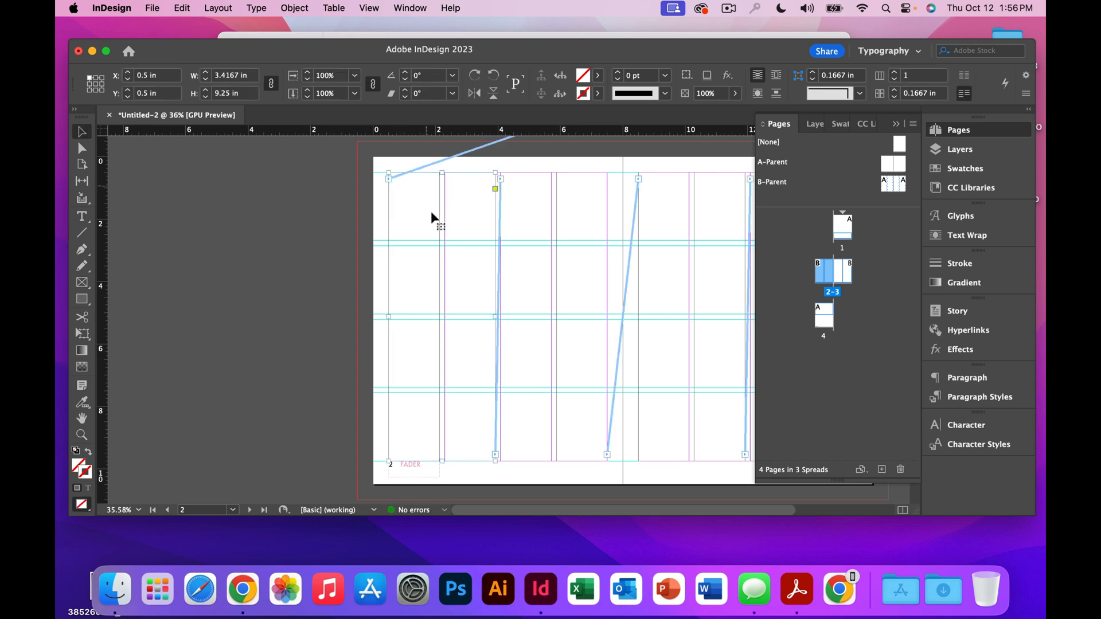
Thread the last text frame on page 3 into the text frame on page 4.
{"action": "double_click", "coordinate": [845, 274]}
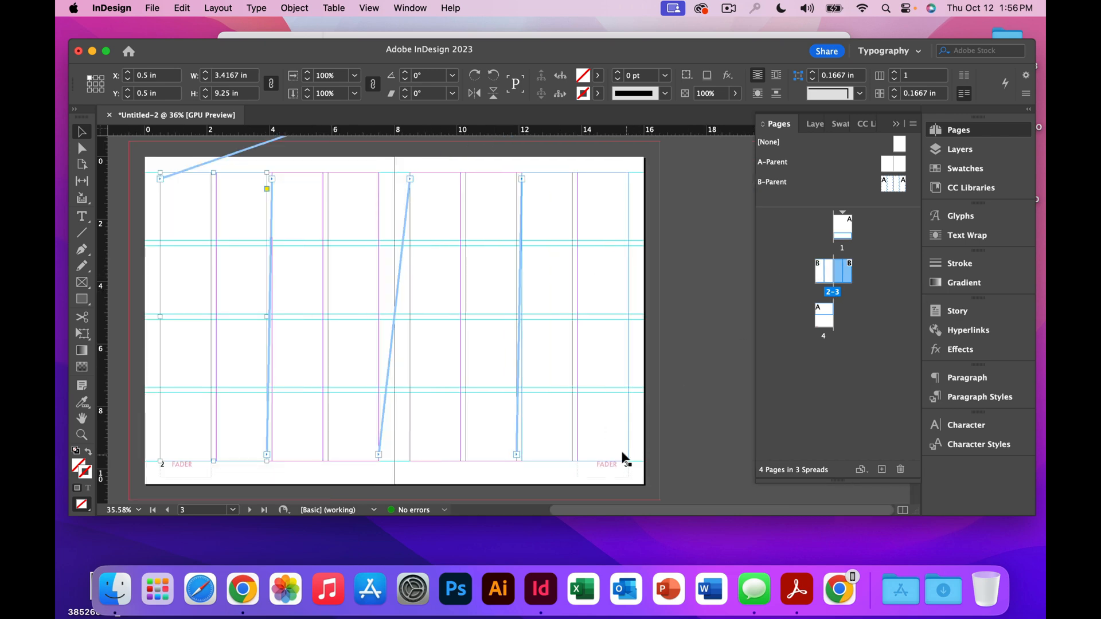
{"action": "left_click", "coordinate": [629, 457]}
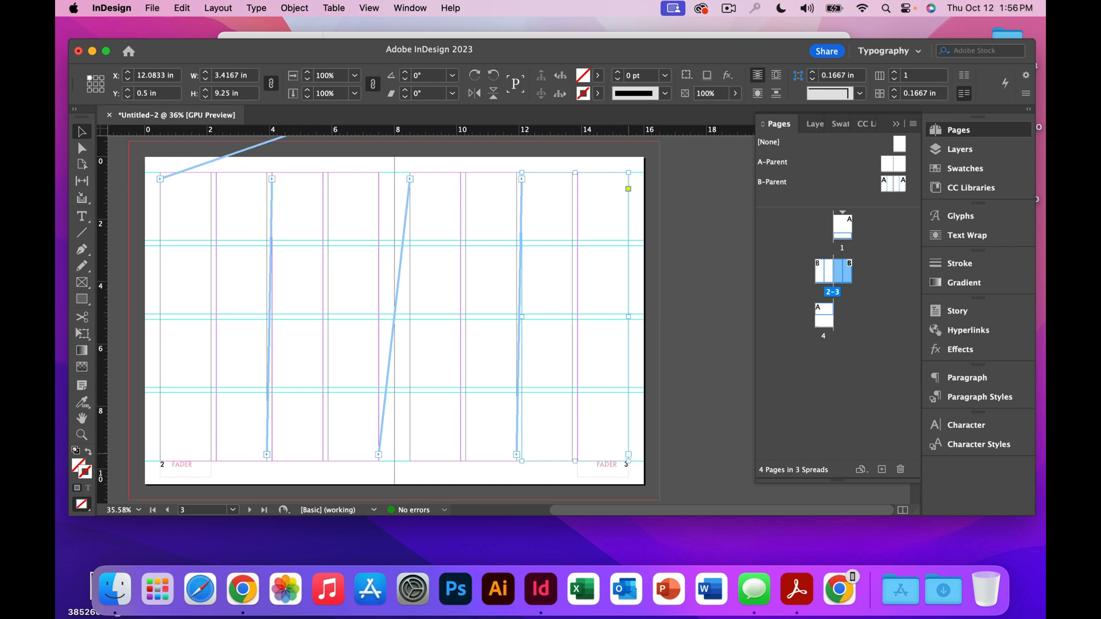
{"action": "double_click", "coordinate": [824, 324]}
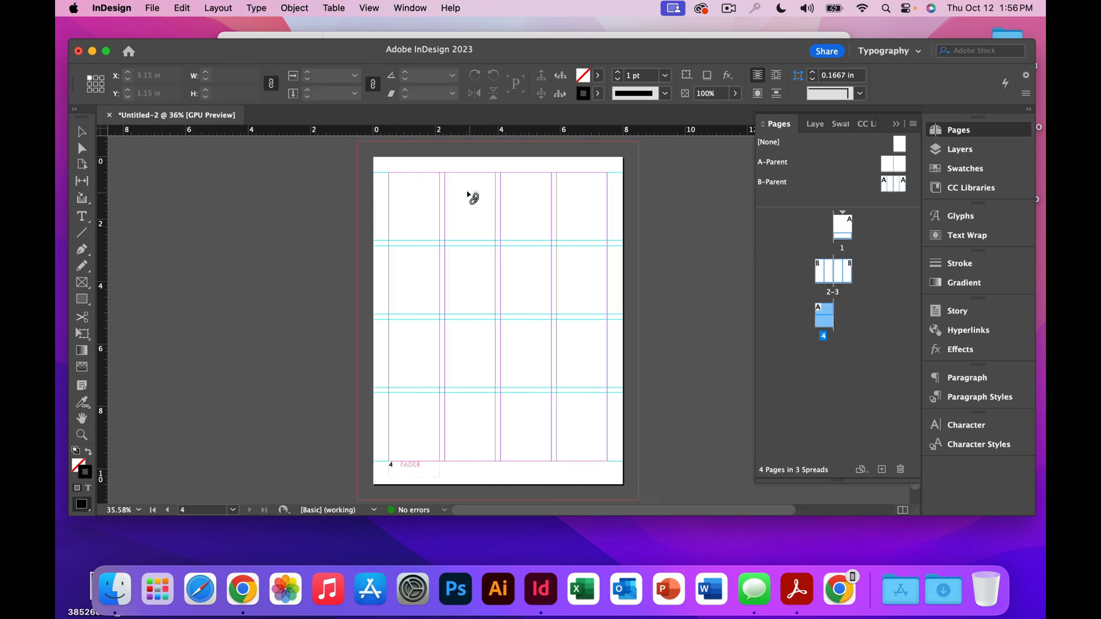
{"action": "left_click", "coordinate": [412, 189]}
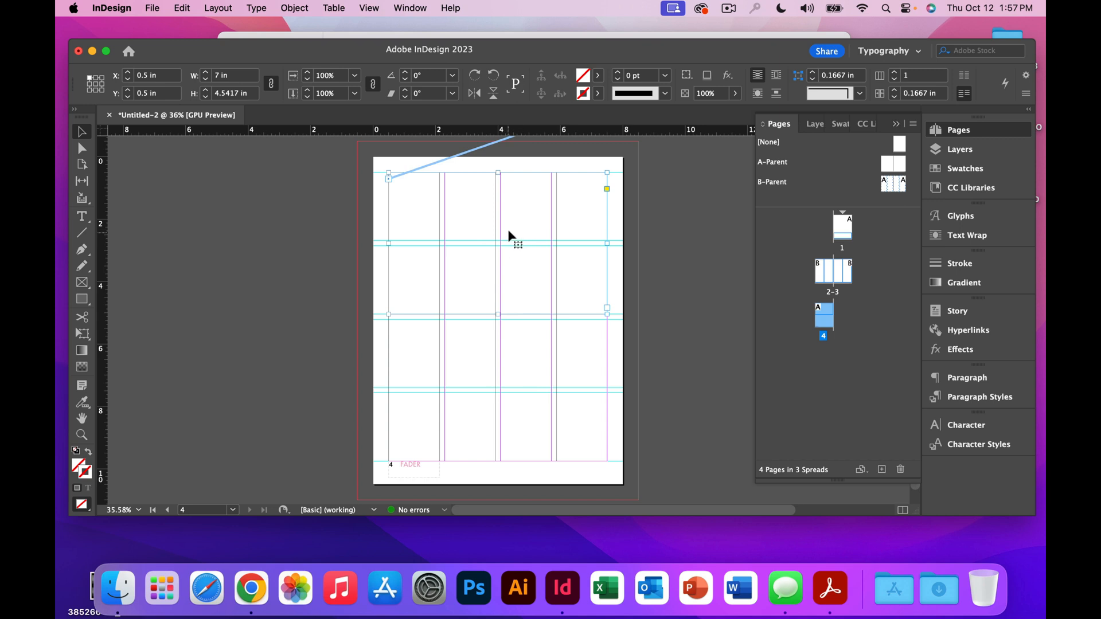
Divide page 4's text frame into 3 columns and deselect it.
{"action": "left_click", "coordinate": [895, 72]}
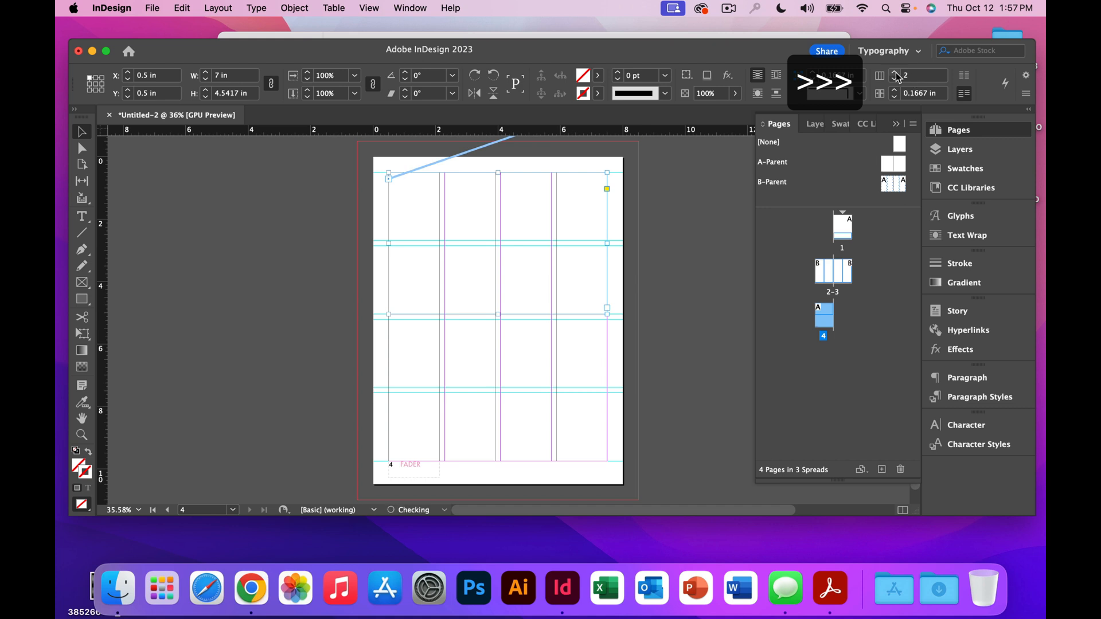
{"action": "left_click", "coordinate": [894, 72]}
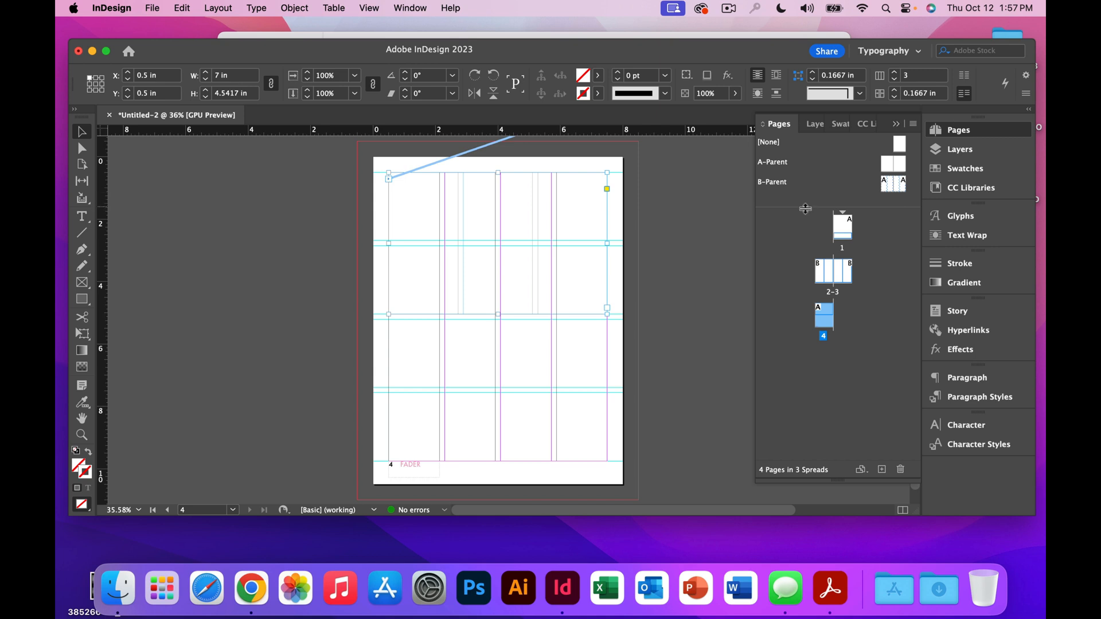
{"action": "left_click", "coordinate": [734, 220]}
{"action": "scroll", "coordinate": [733, 220], "scroll_direction": "down", "scroll_amount": 1}
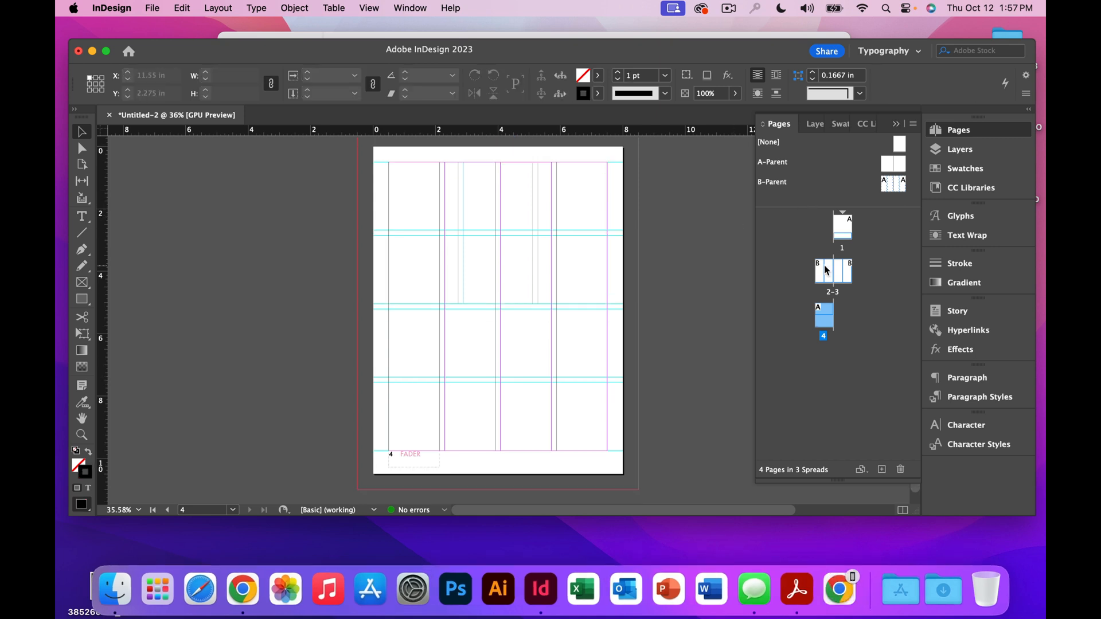
Examine the text threads running from page 1 through the page 2-3 spread to page 4.
{"action": "double_click", "coordinate": [837, 231]}
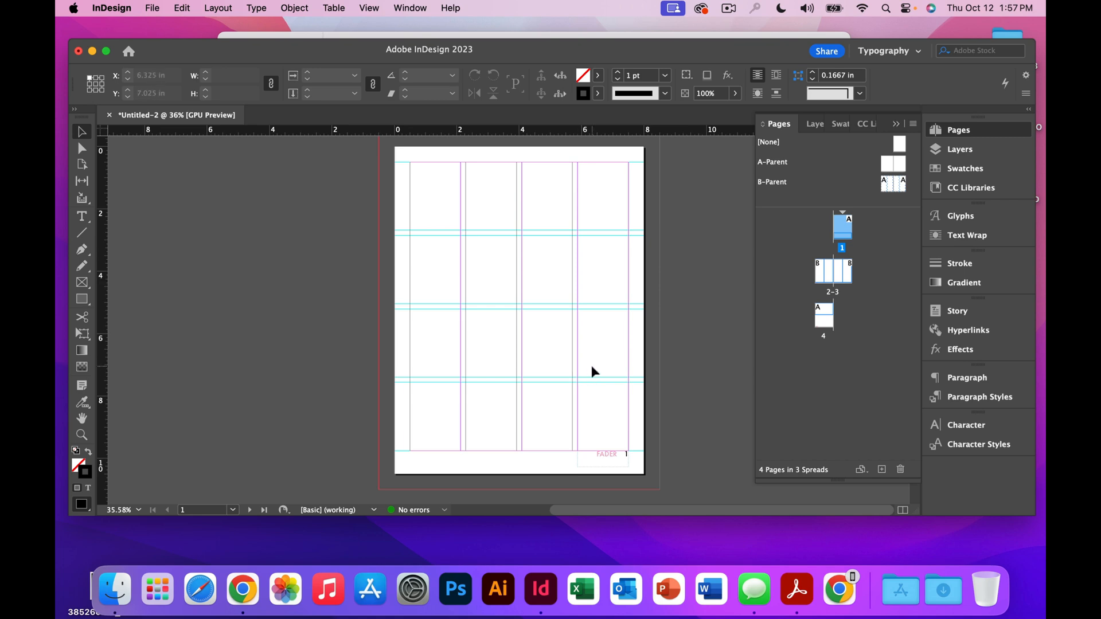
{"action": "left_click", "coordinate": [546, 393]}
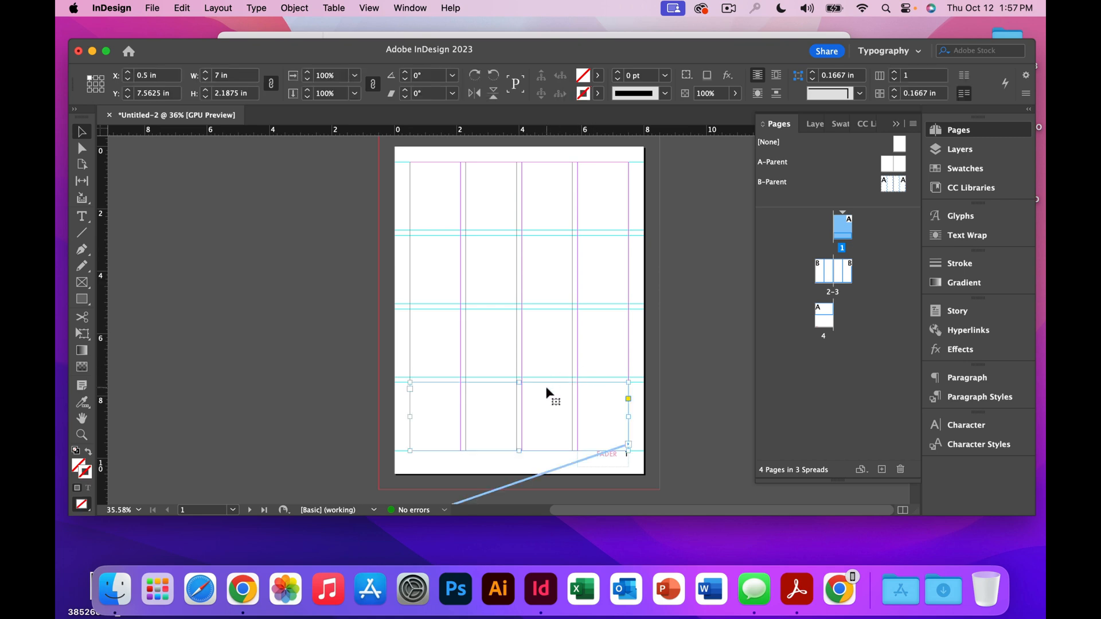
{"action": "double_click", "coordinate": [822, 276]}
{"action": "left_click", "coordinate": [575, 361]}
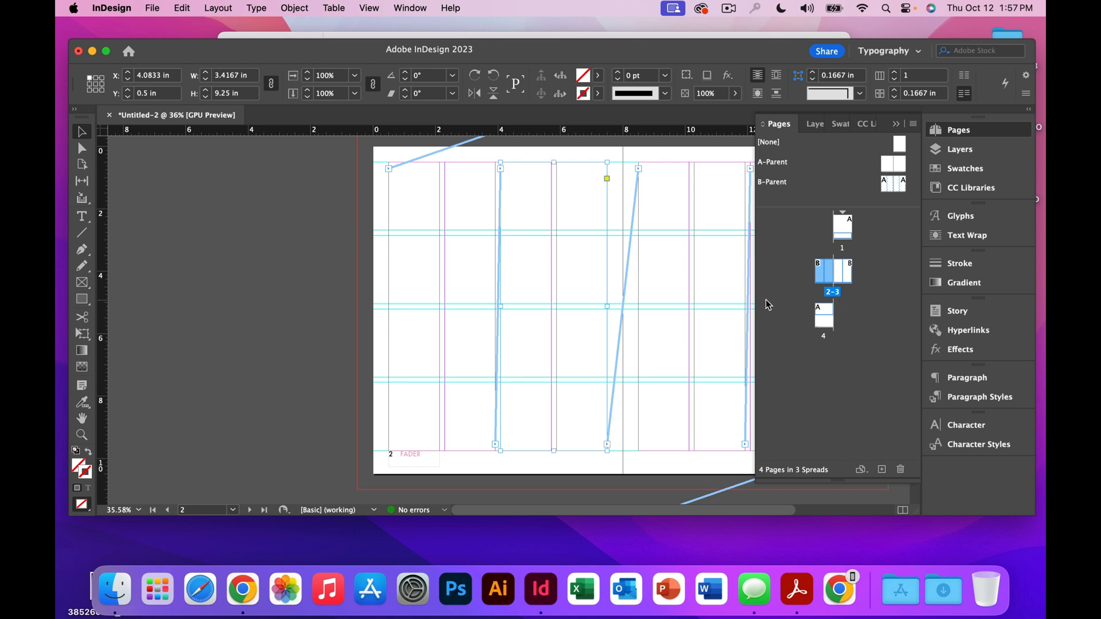
{"action": "key", "text": "super+minus"}
{"action": "key", "text": "super+minus"}
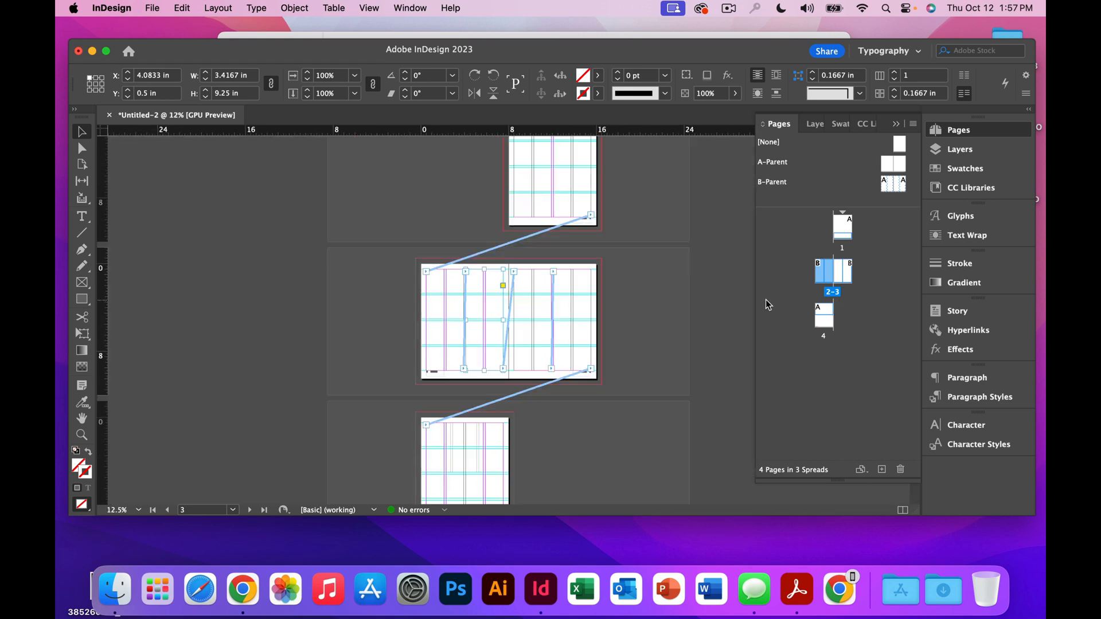
{"action": "key", "text": "super+equal"}
{"action": "key", "text": "super+equal"}
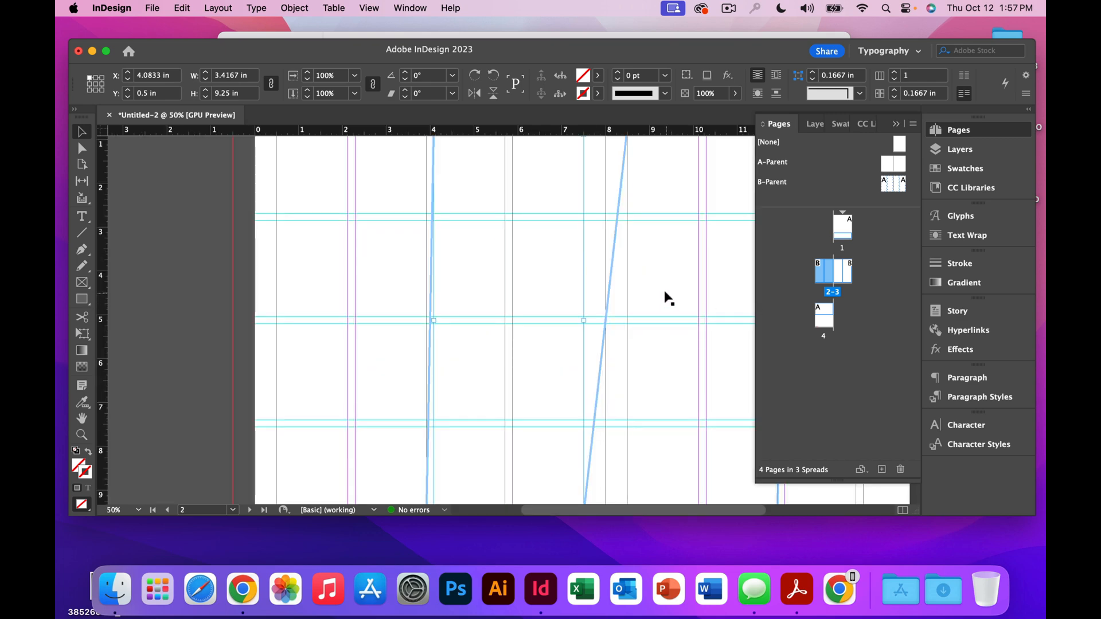
{"action": "left_click_drag", "start_coordinate": [663, 289], "coordinate": [562, 457]}
{"action": "left_click_drag", "start_coordinate": [688, 209], "coordinate": [502, 415]}
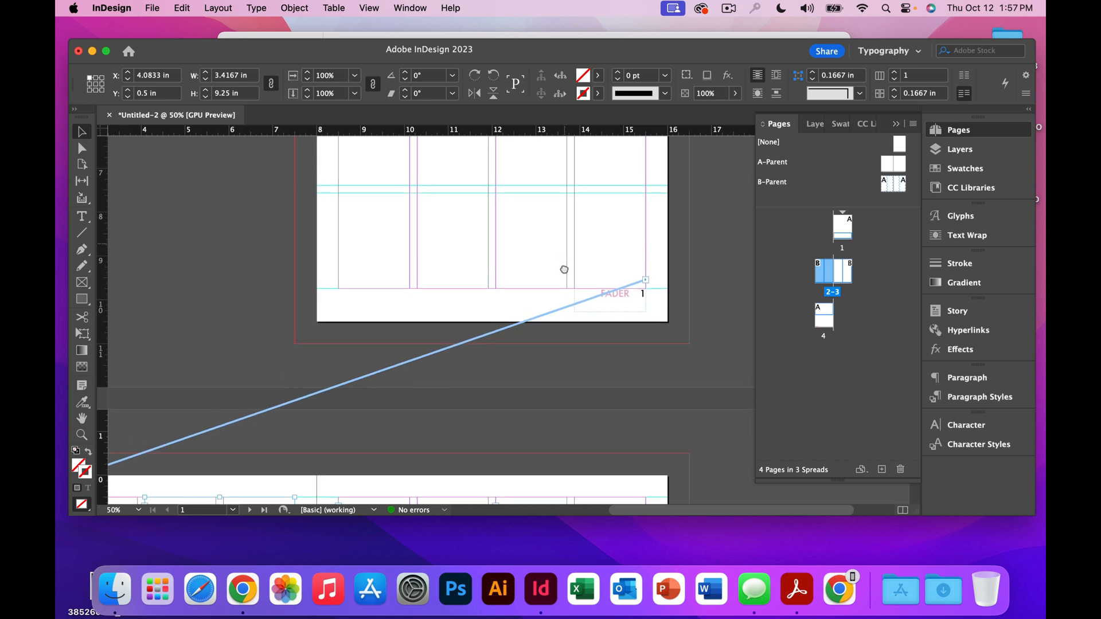
{"action": "left_click_drag", "start_coordinate": [562, 270], "coordinate": [602, 327]}
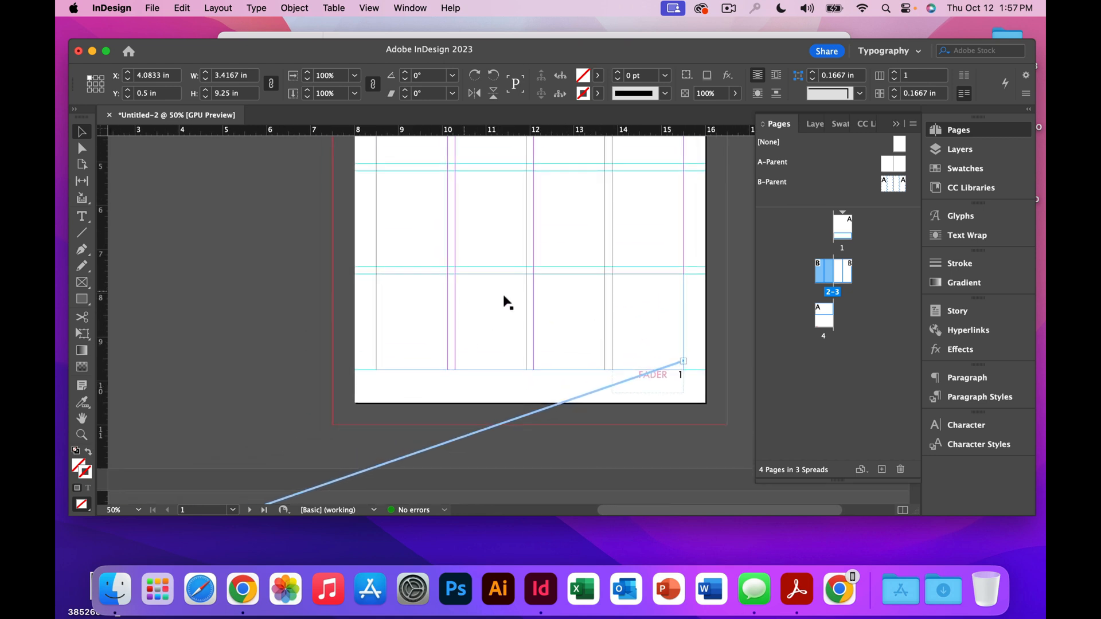
Place the article RTF file into page 1's text frame so it flows through the threaded frames.
{"action": "left_click", "coordinate": [842, 226]}
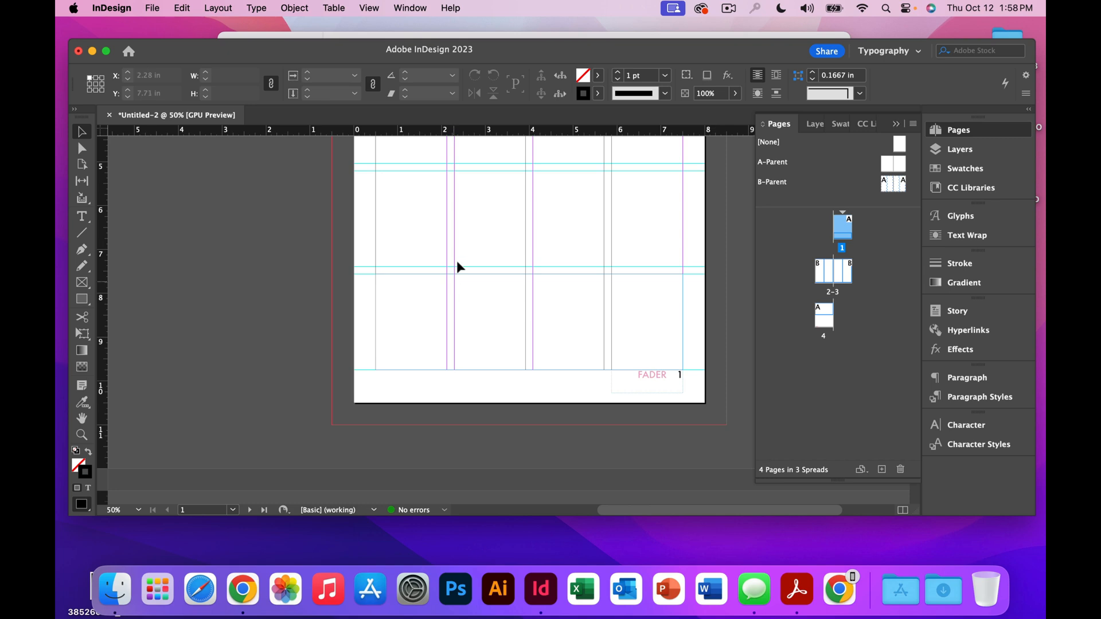
{"action": "left_click", "coordinate": [152, 8]}
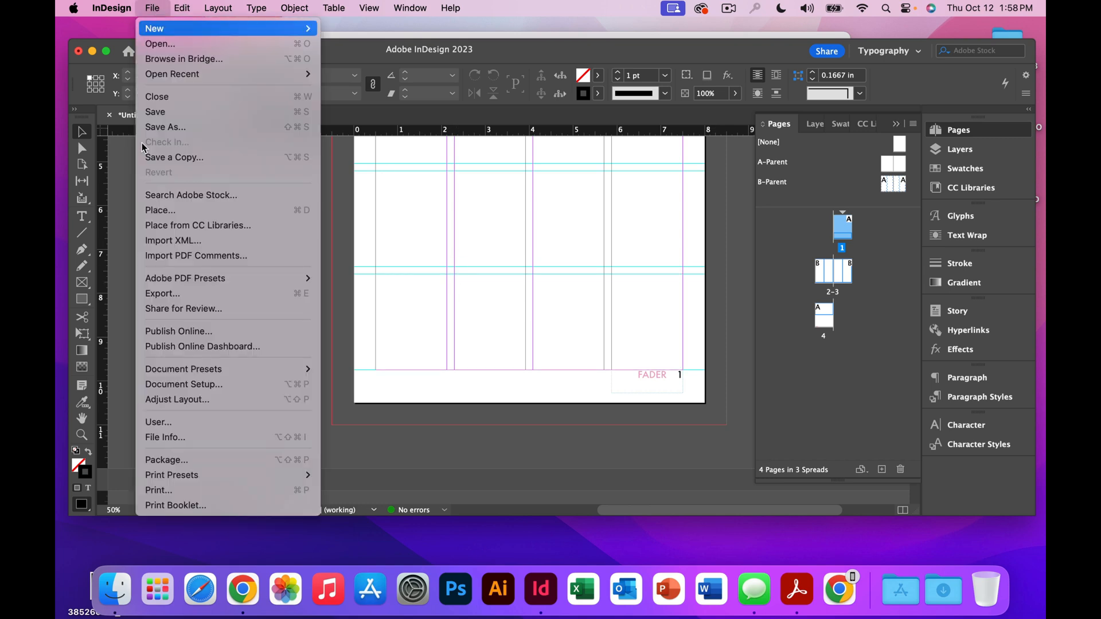
{"action": "left_click", "coordinate": [175, 218]}
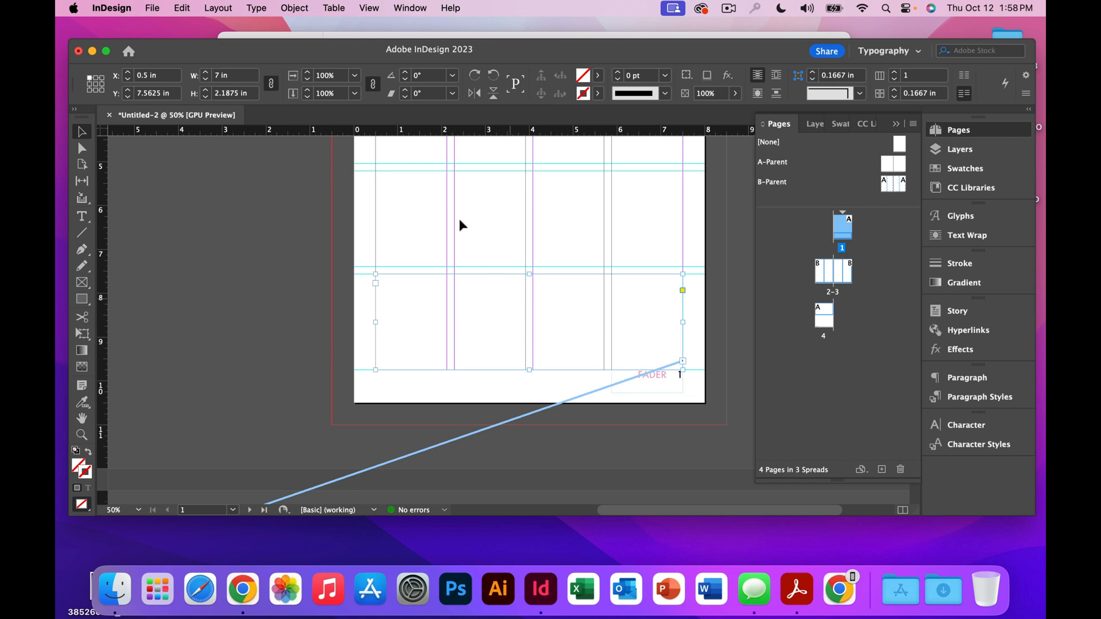
{"action": "left_click", "coordinate": [152, 8]}
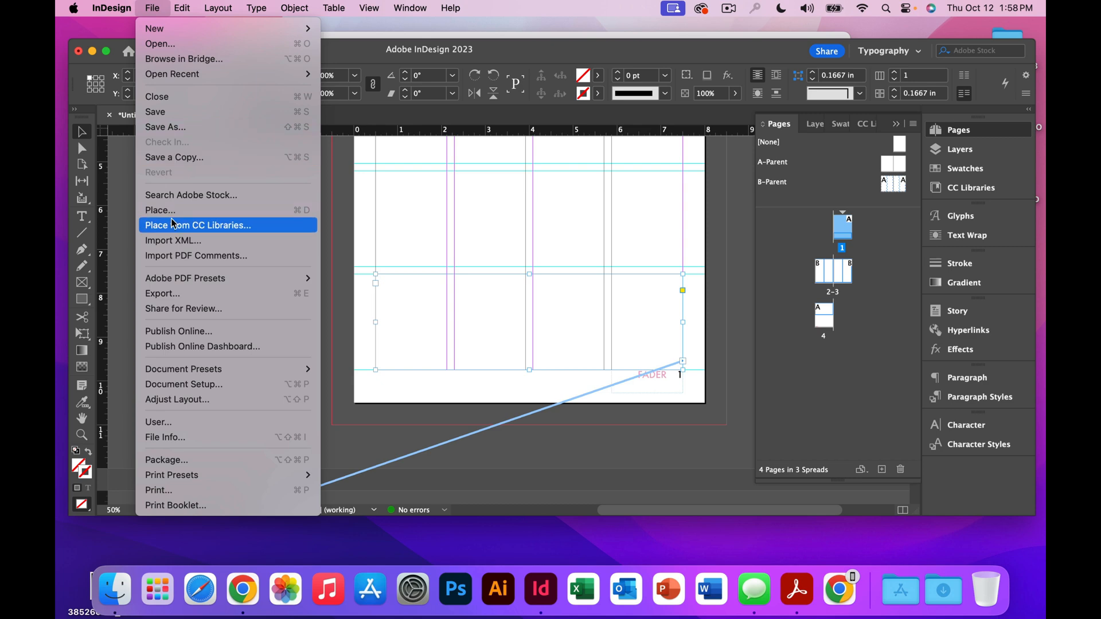
{"action": "left_click", "coordinate": [170, 215]}
{"action": "left_click", "coordinate": [467, 177]}
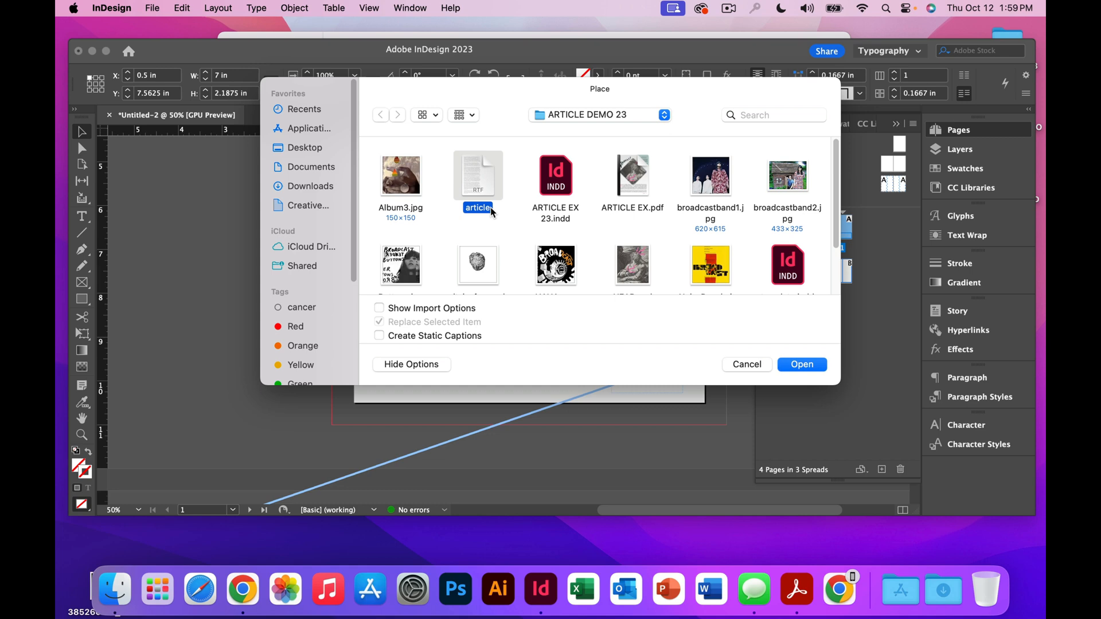
{"action": "left_click", "coordinate": [801, 364]}
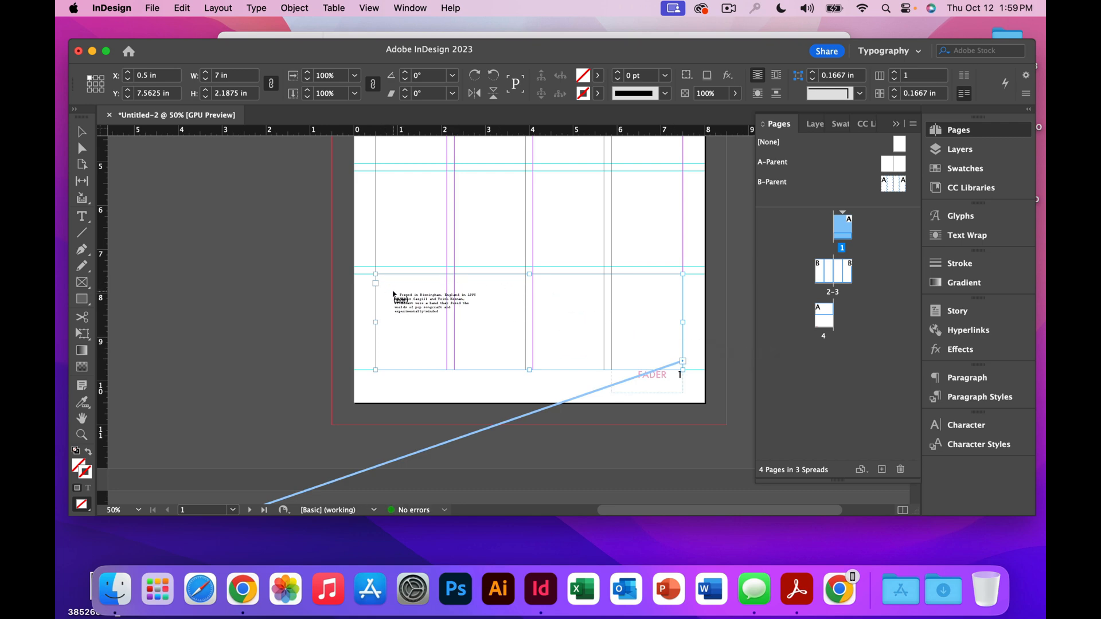
{"action": "left_click", "coordinate": [381, 282]}
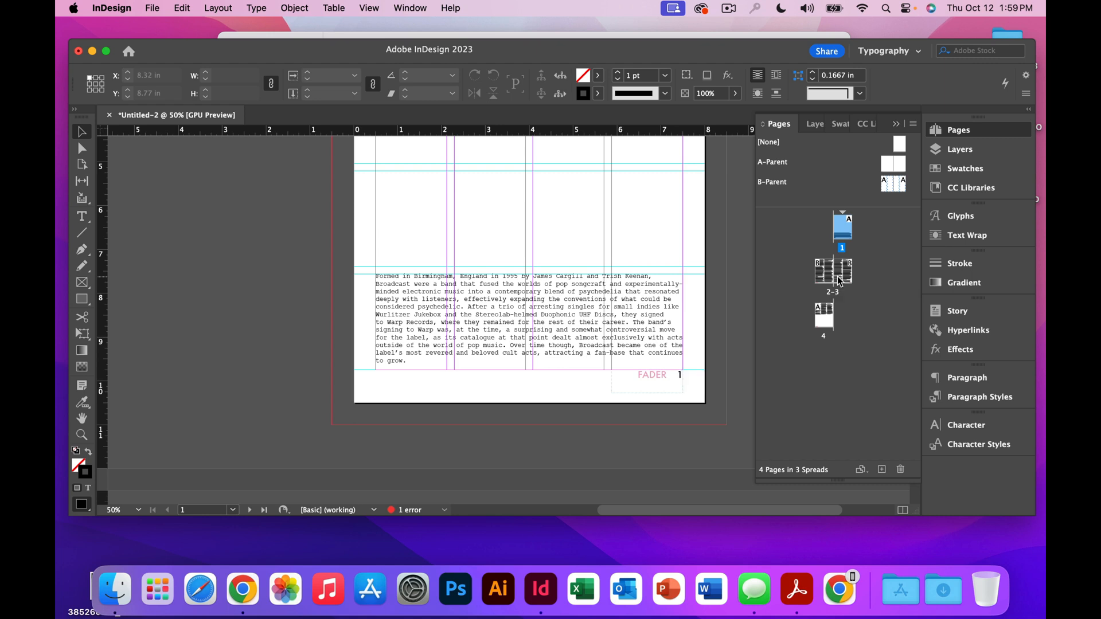
Preview the placed article text on pages 1 to 4 in presentation mode and return to the layout.
{"action": "key", "text": "shift+w"}
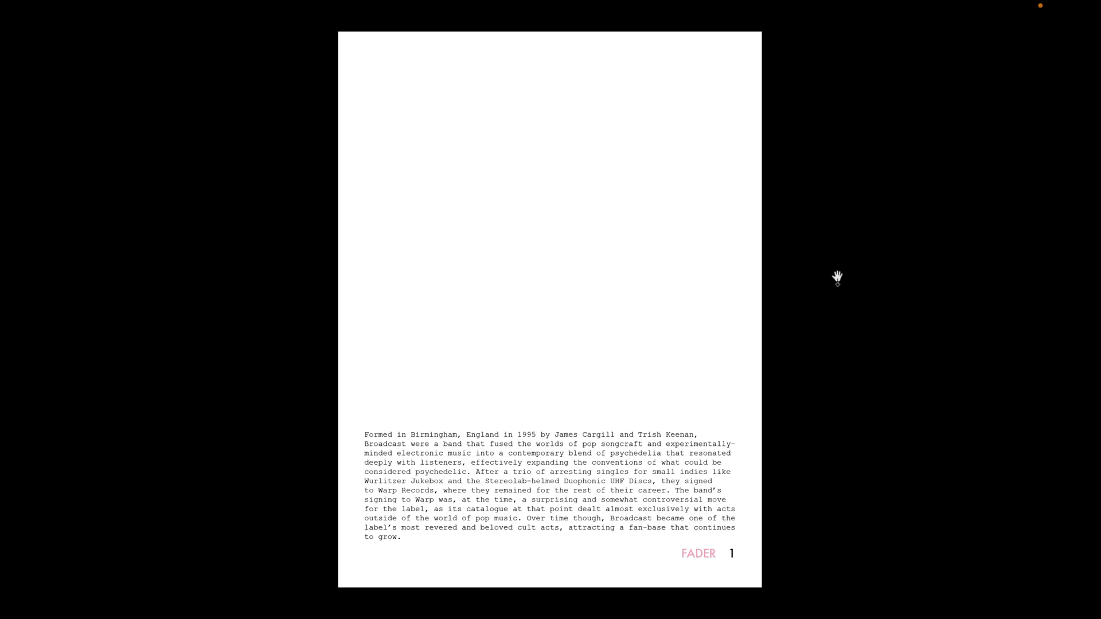
{"action": "key", "text": "Right"}
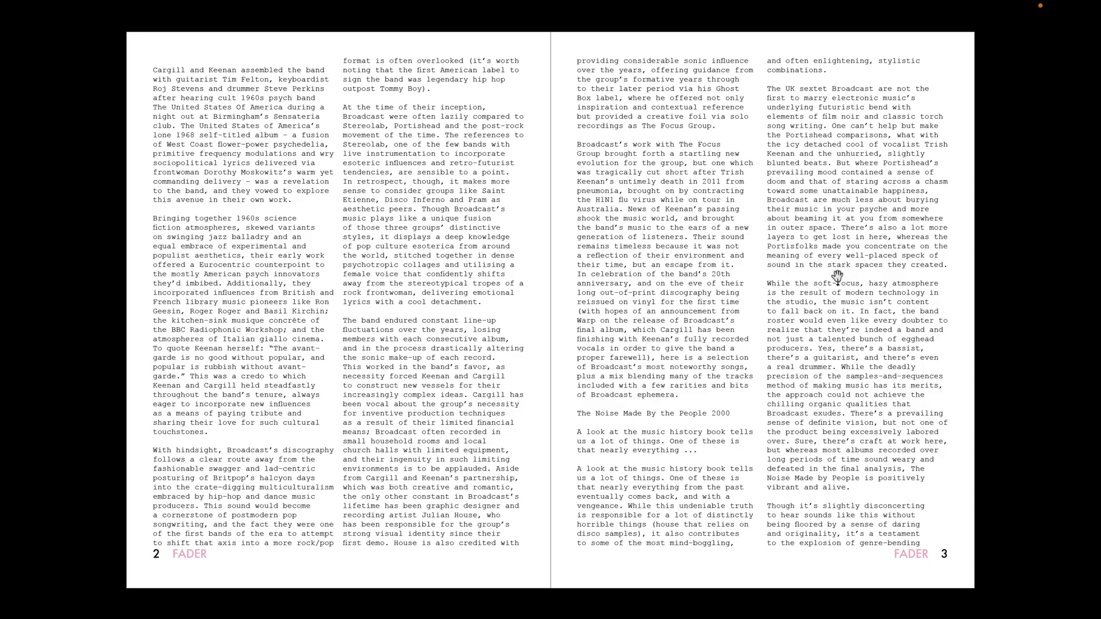
{"action": "key", "text": "Right"}
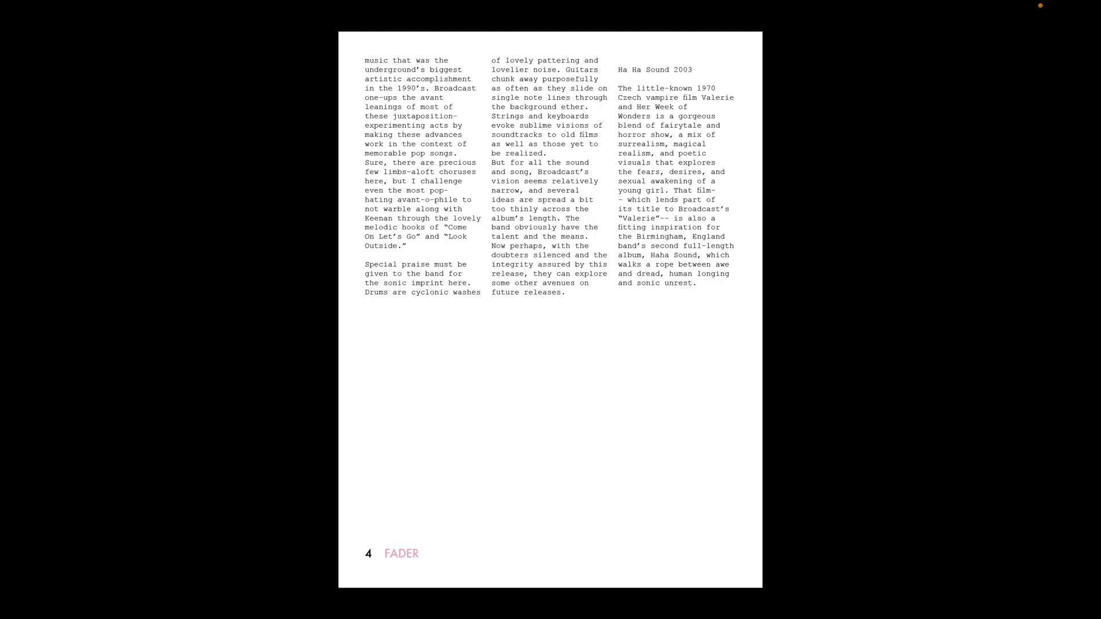
{"action": "key", "text": "Left"}
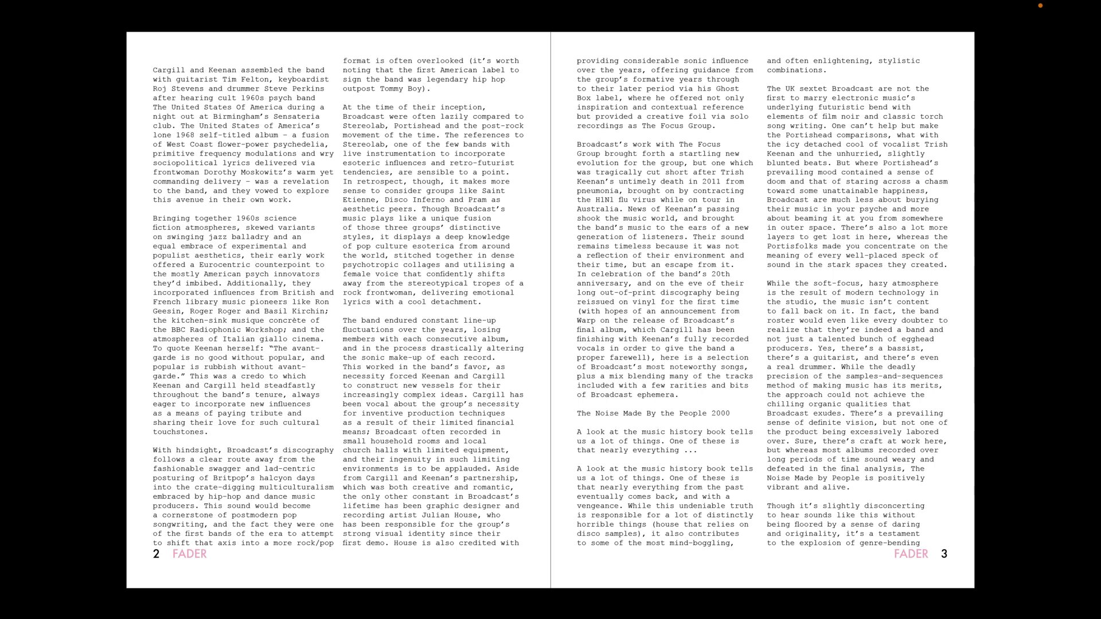
{"action": "key", "text": "Left"}
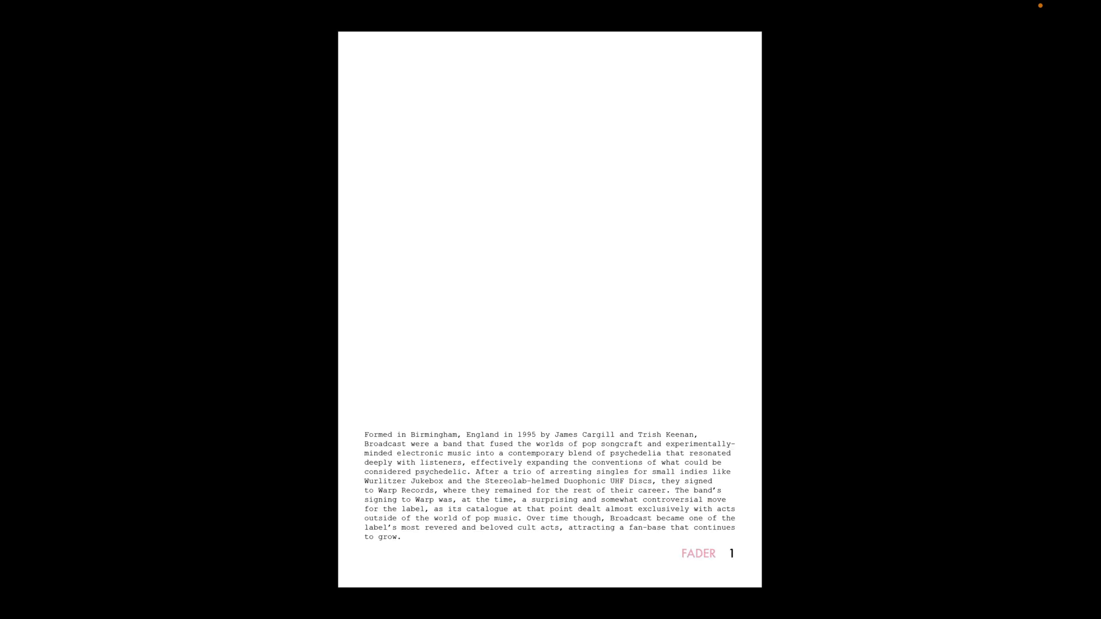
{"action": "key", "text": "Escape"}
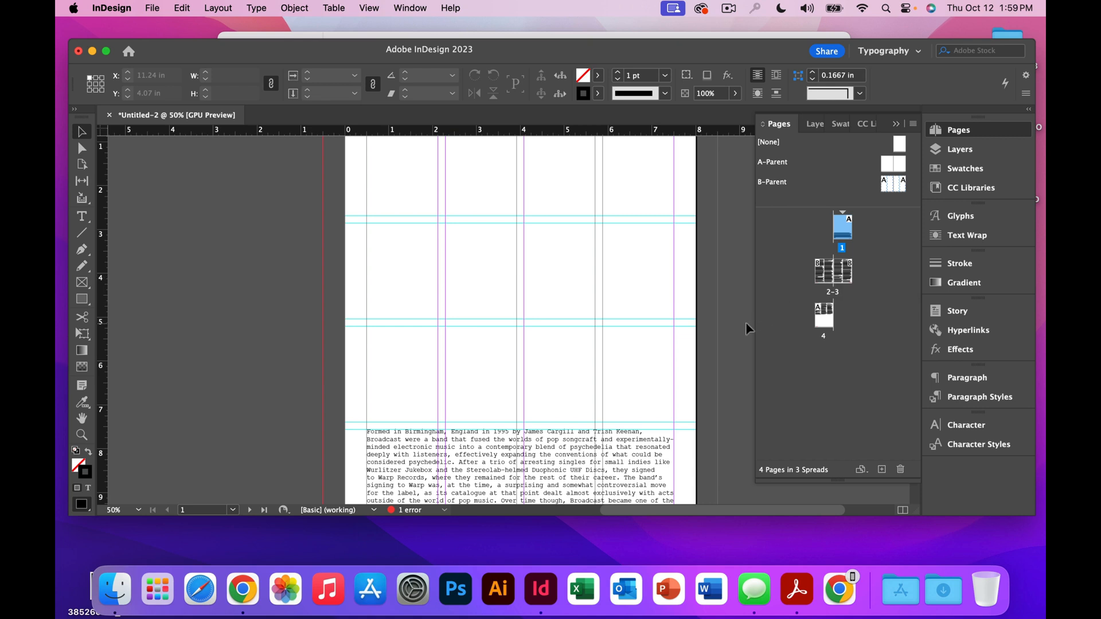
Select all of the threaded article text and set its font to Adobe Garamond Pro Regular.
{"action": "key", "text": "space"}
{"action": "left_click_drag", "start_coordinate": [724, 324], "coordinate": [733, 211]}
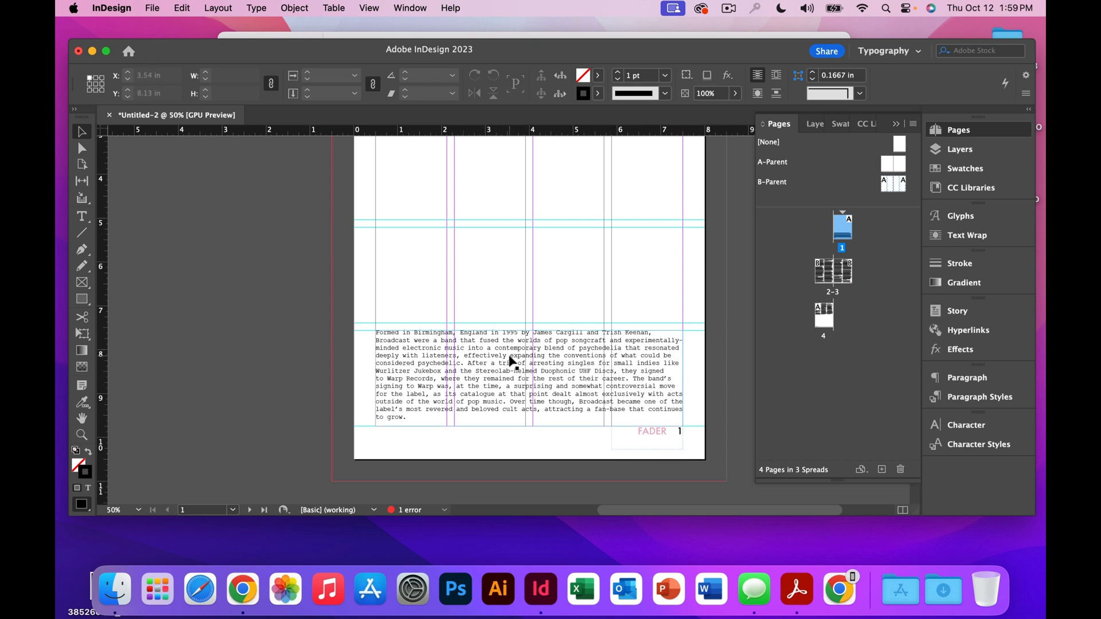
{"action": "left_click", "coordinate": [82, 217]}
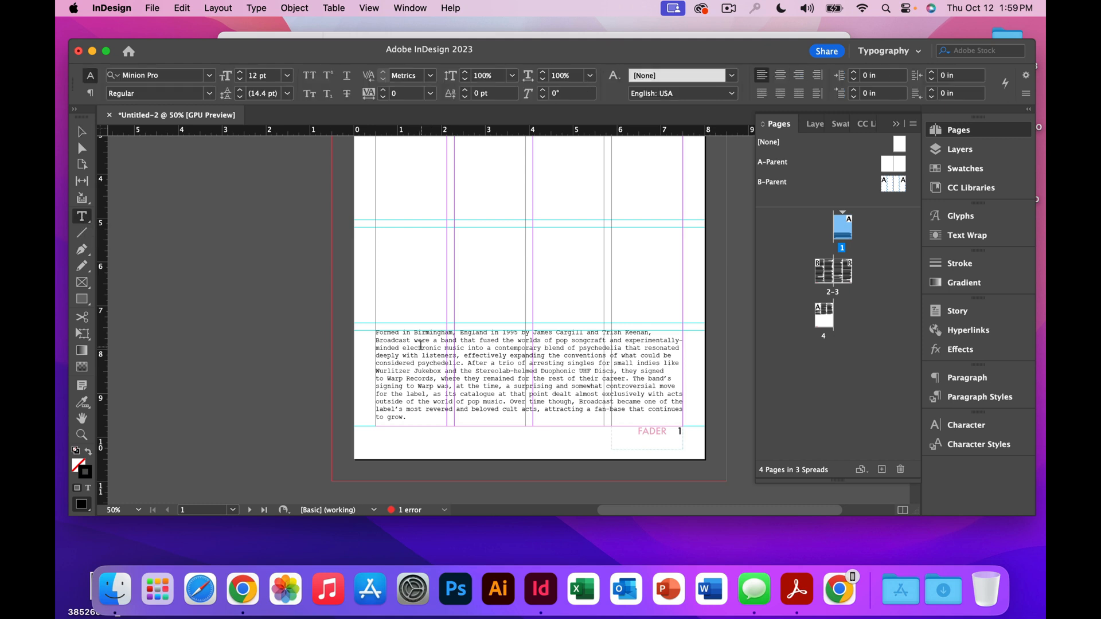
{"action": "left_click", "coordinate": [376, 331]}
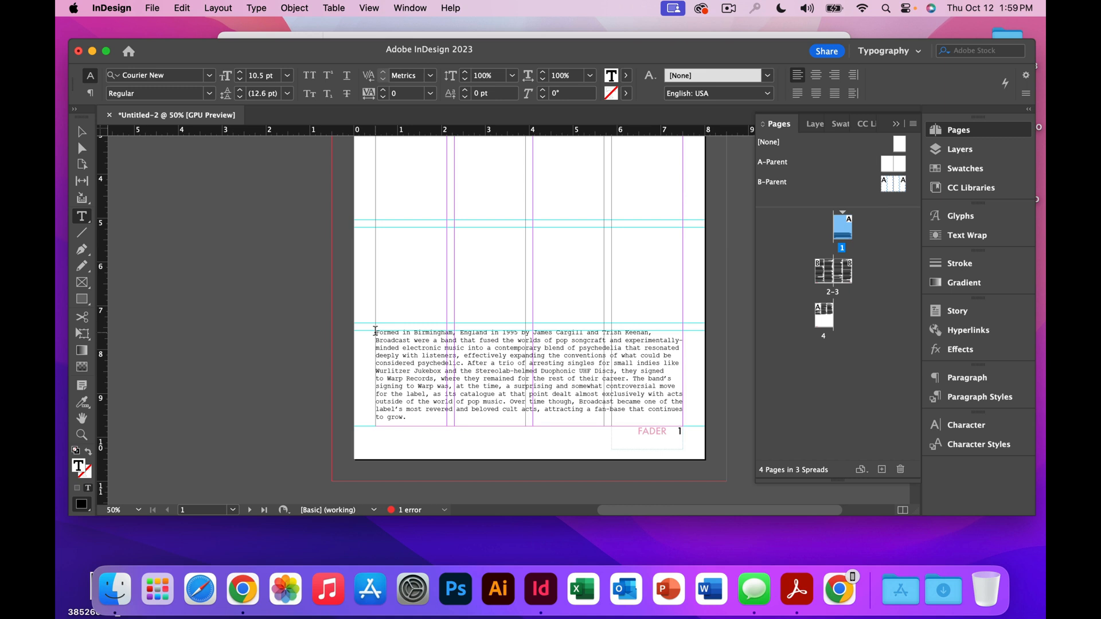
{"action": "key", "text": "super+a"}
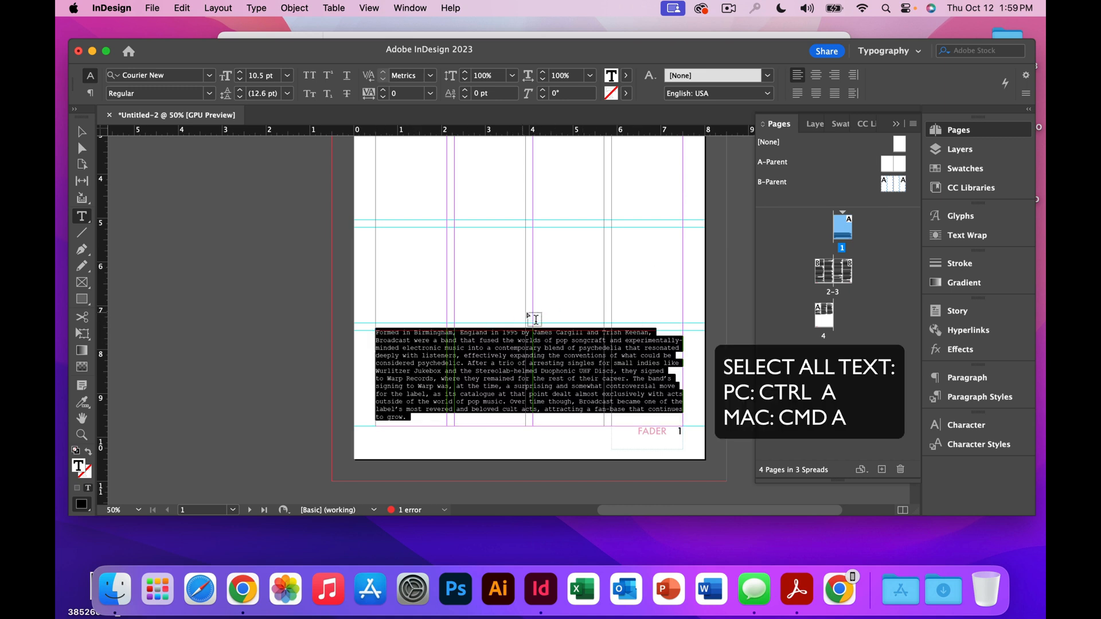
{"action": "left_click", "coordinate": [824, 273]}
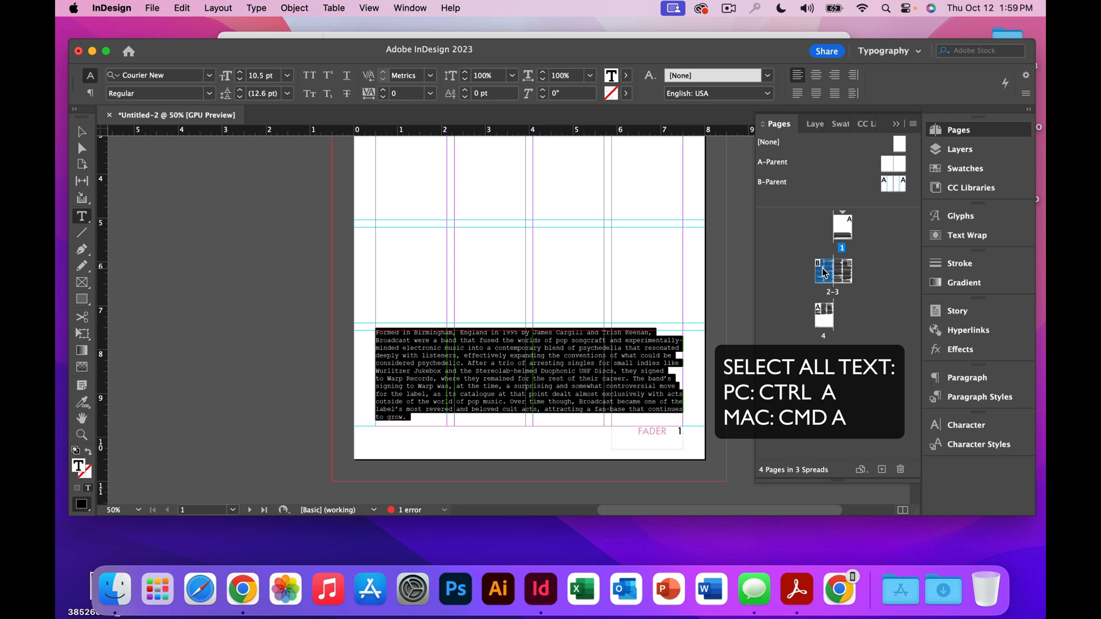
{"action": "double_click", "coordinate": [824, 273]}
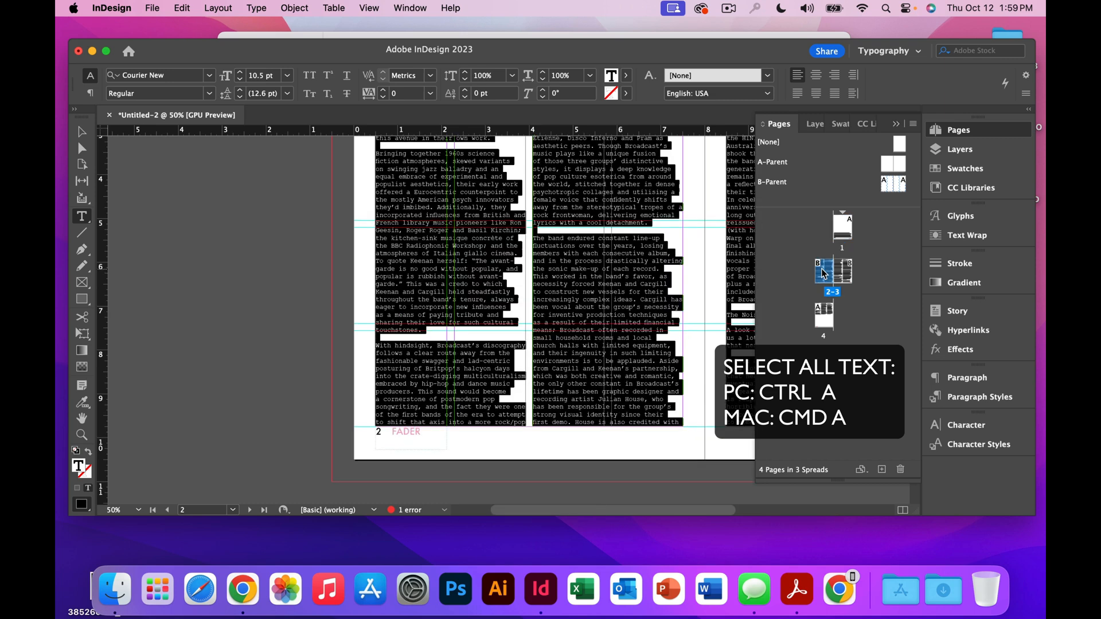
{"action": "double_click", "coordinate": [846, 238]}
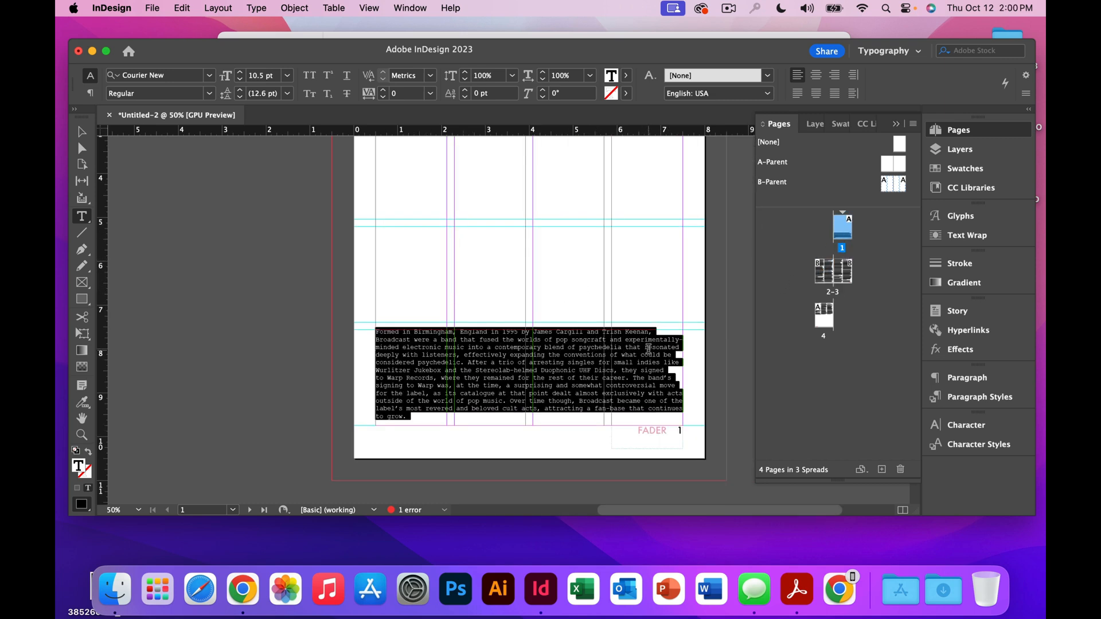
{"action": "left_click", "coordinate": [184, 78]}
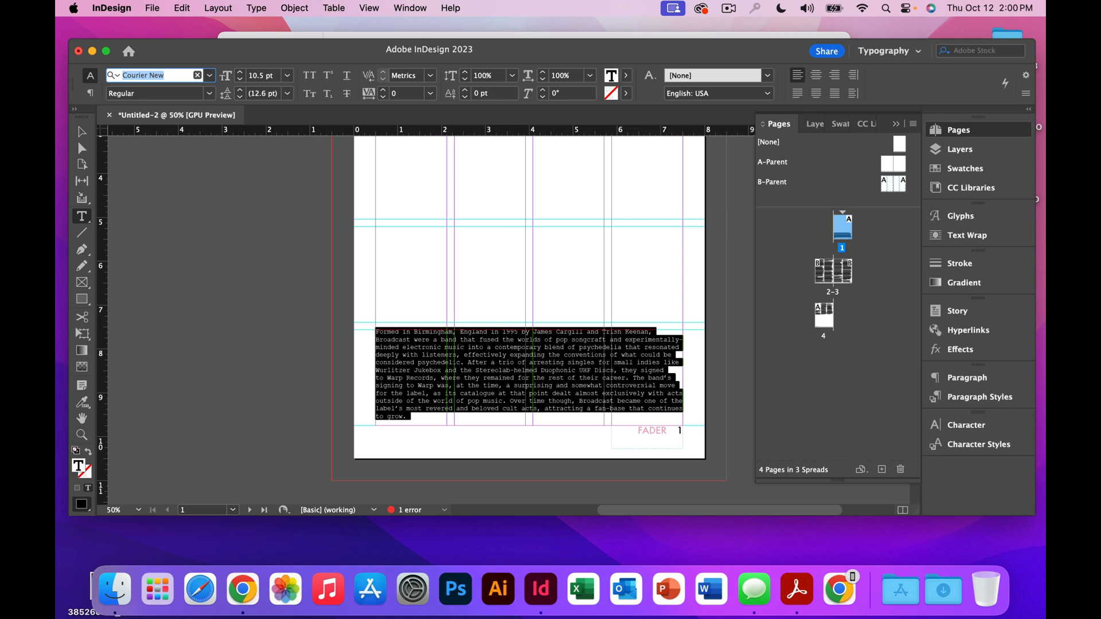
{"action": "type", "text": "Adobe Garam"}
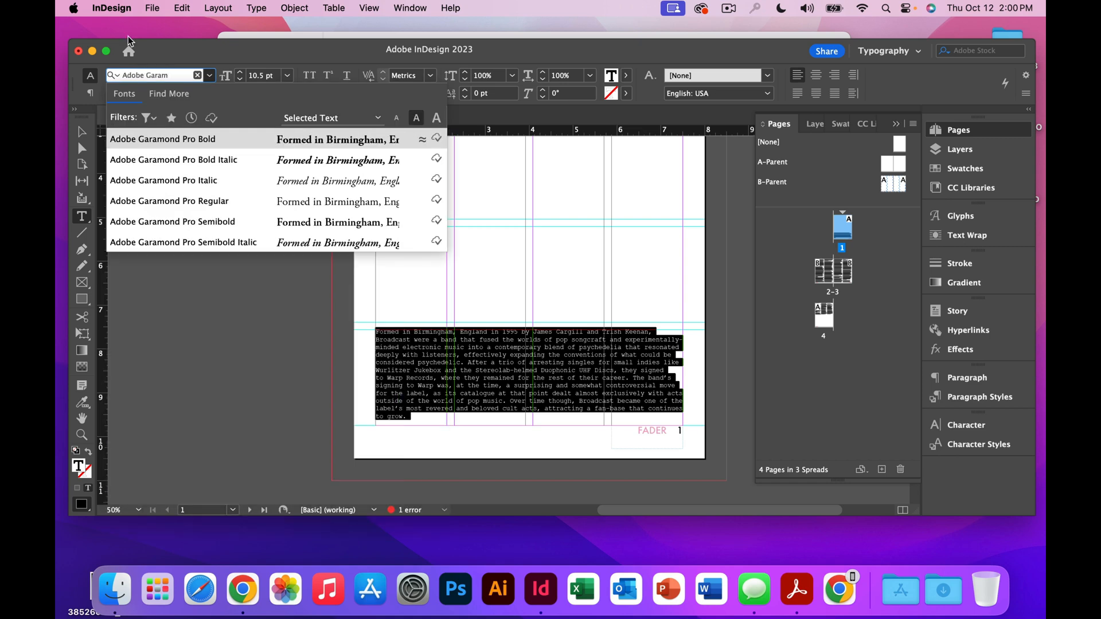
{"action": "left_click", "coordinate": [192, 202]}
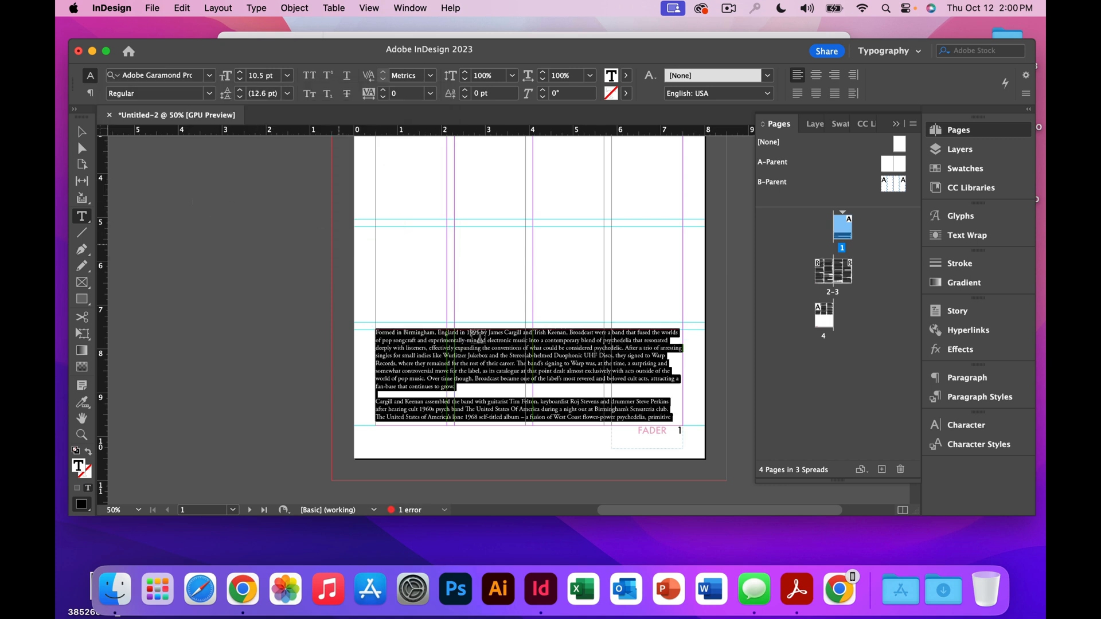
Switch the workspace to Essentials and back to Typography.
{"action": "left_click", "coordinate": [916, 52]}
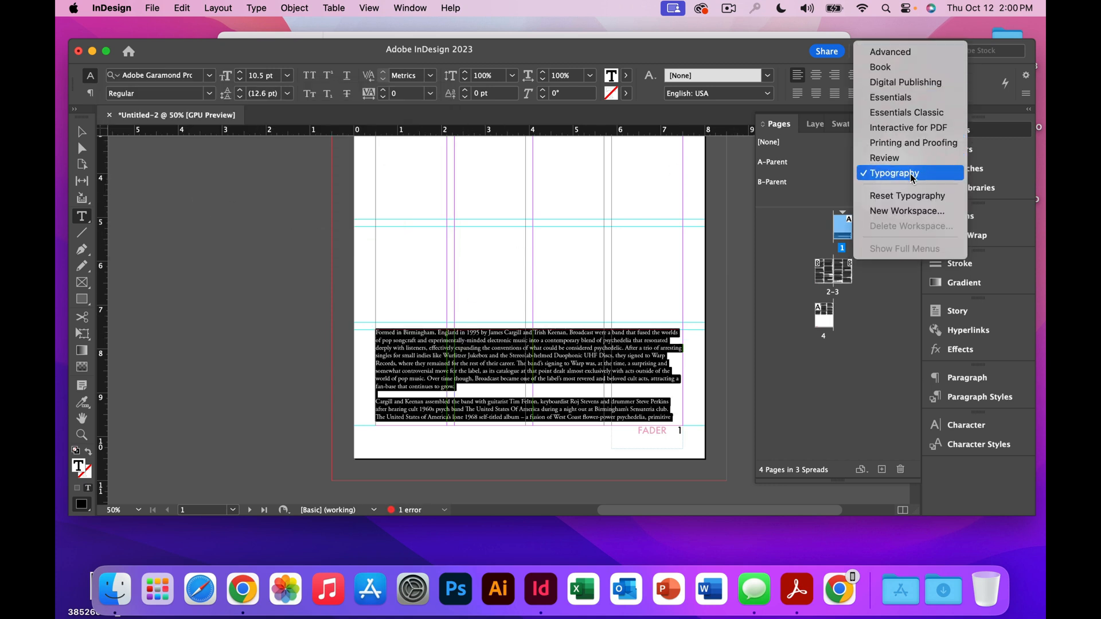
{"action": "left_click", "coordinate": [899, 98]}
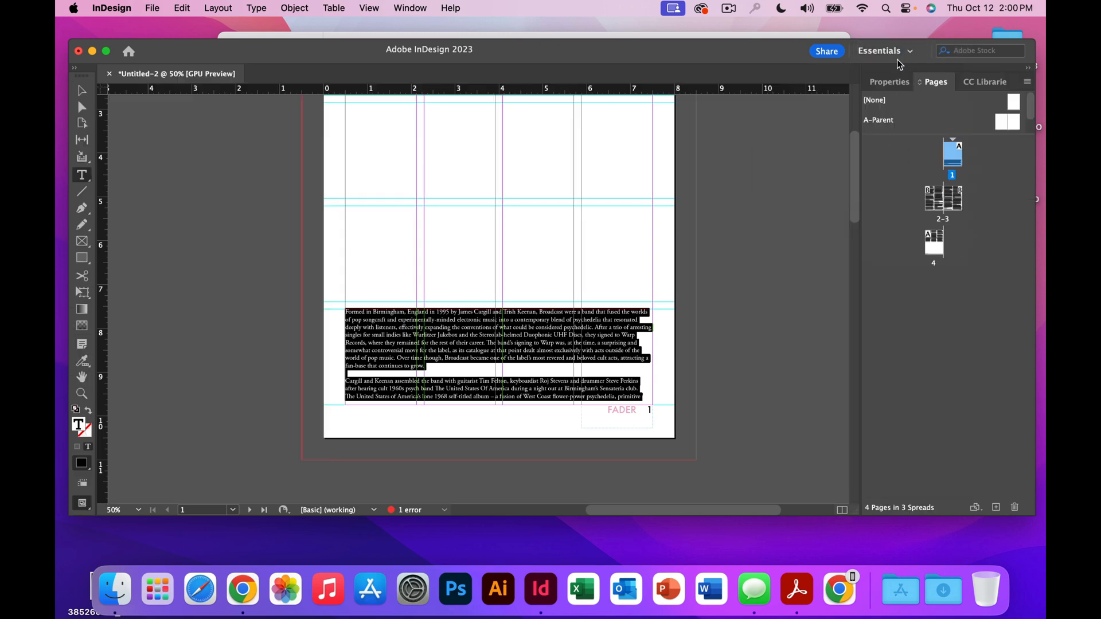
{"action": "left_click", "coordinate": [899, 51]}
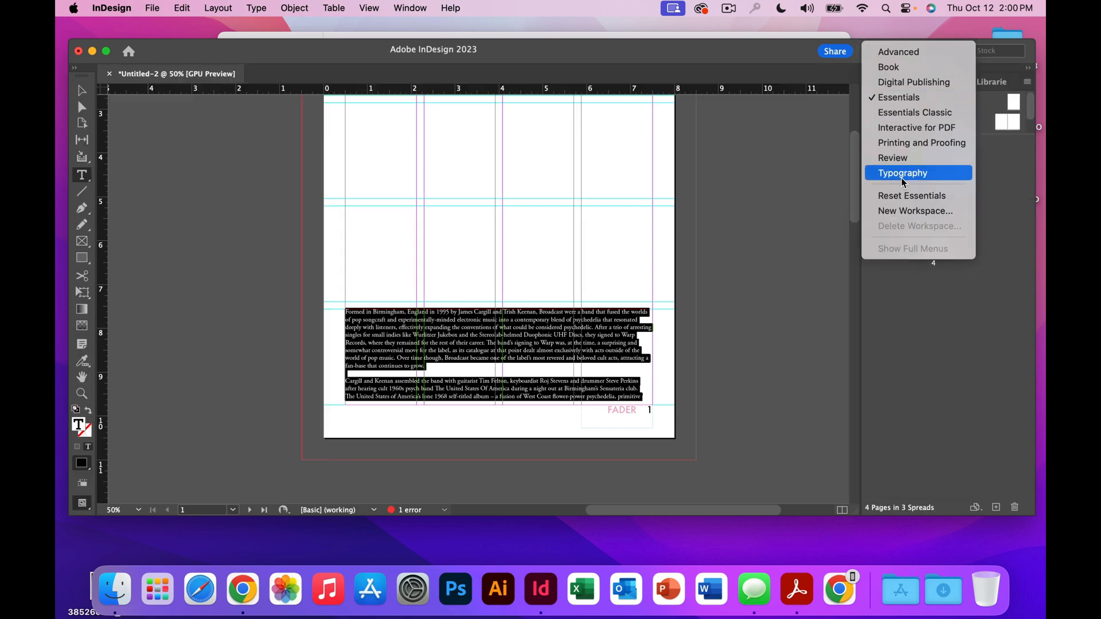
{"action": "left_click", "coordinate": [906, 172]}
Justify all of the selected article text with the last line aligned left.
{"action": "left_click", "coordinate": [90, 93]}
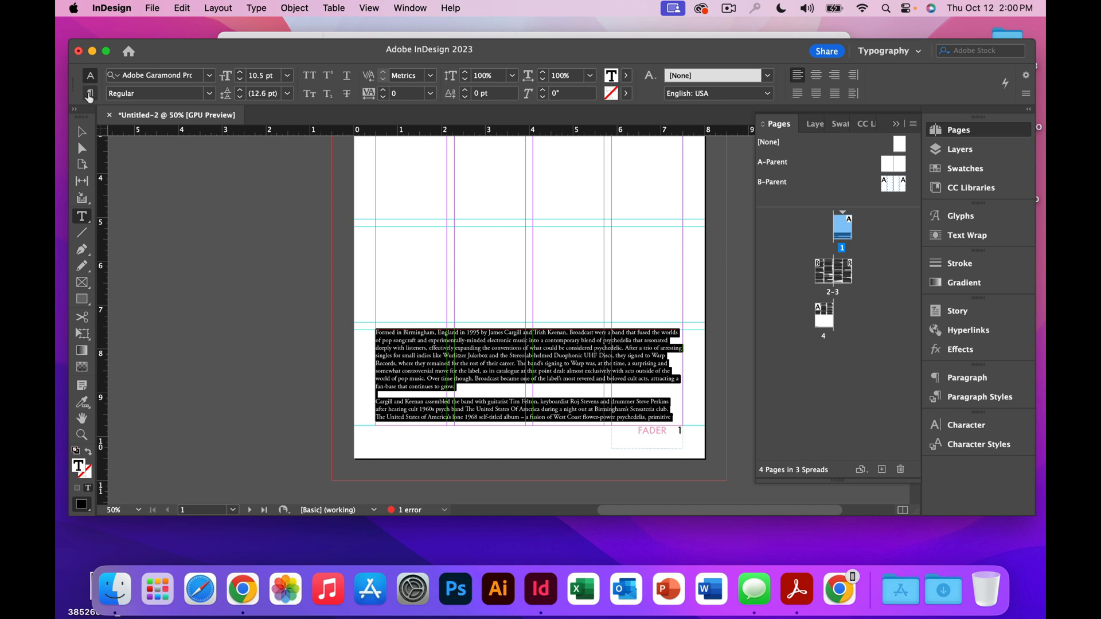
{"action": "left_click", "coordinate": [89, 82]}
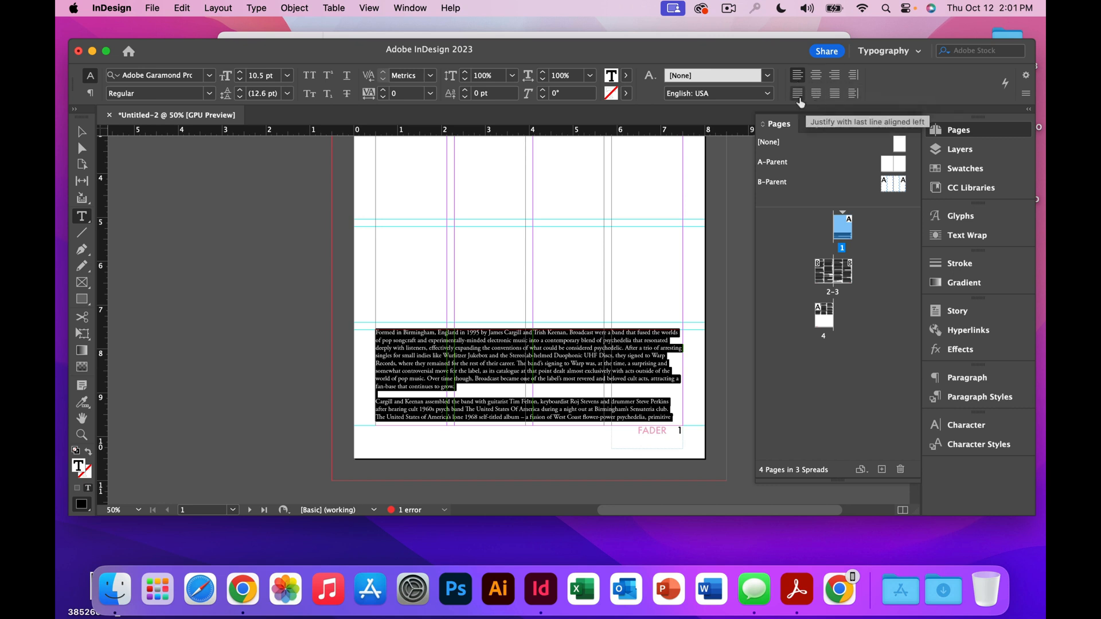
{"action": "left_click", "coordinate": [797, 93]}
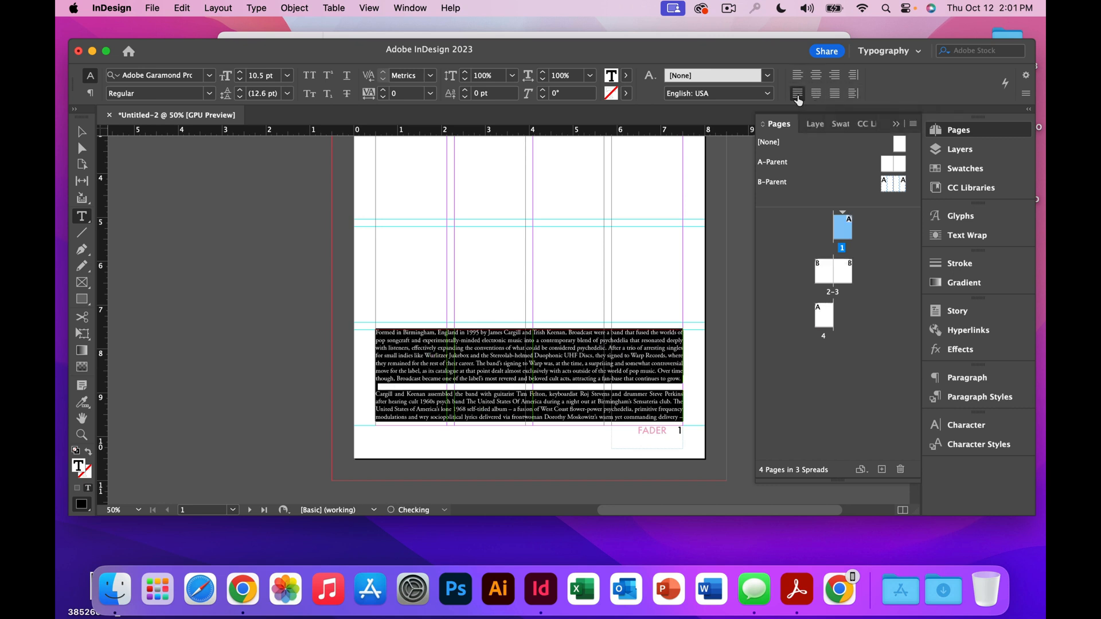
Select all of the threaded article text and save its formatting as a new paragraph style named BODY, applied to the text.
{"action": "left_click", "coordinate": [579, 332]}
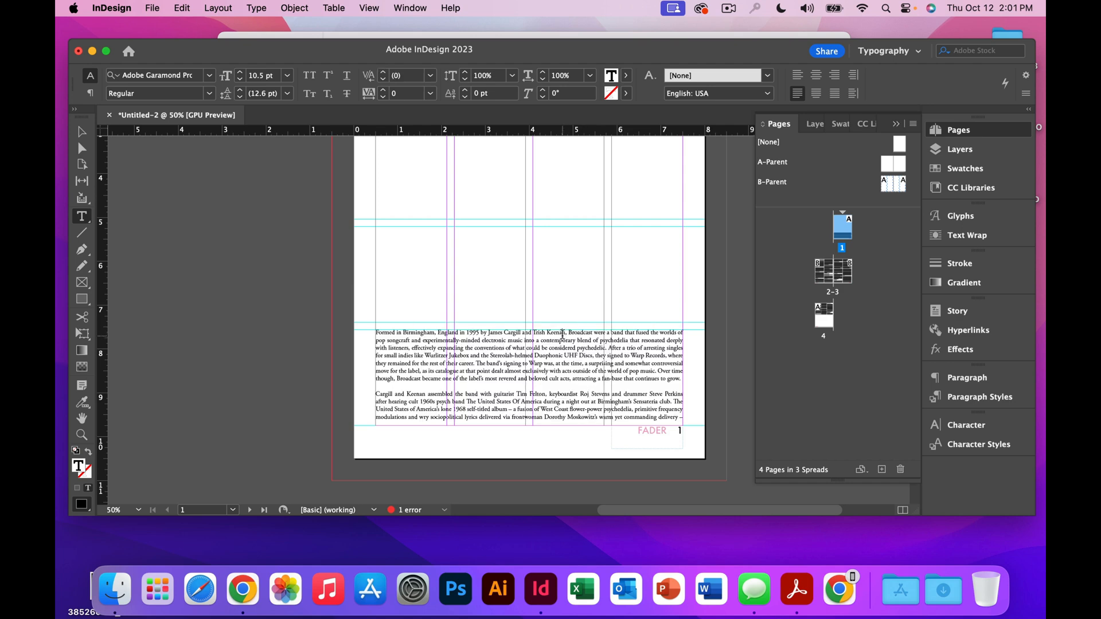
{"action": "key", "text": "super+a"}
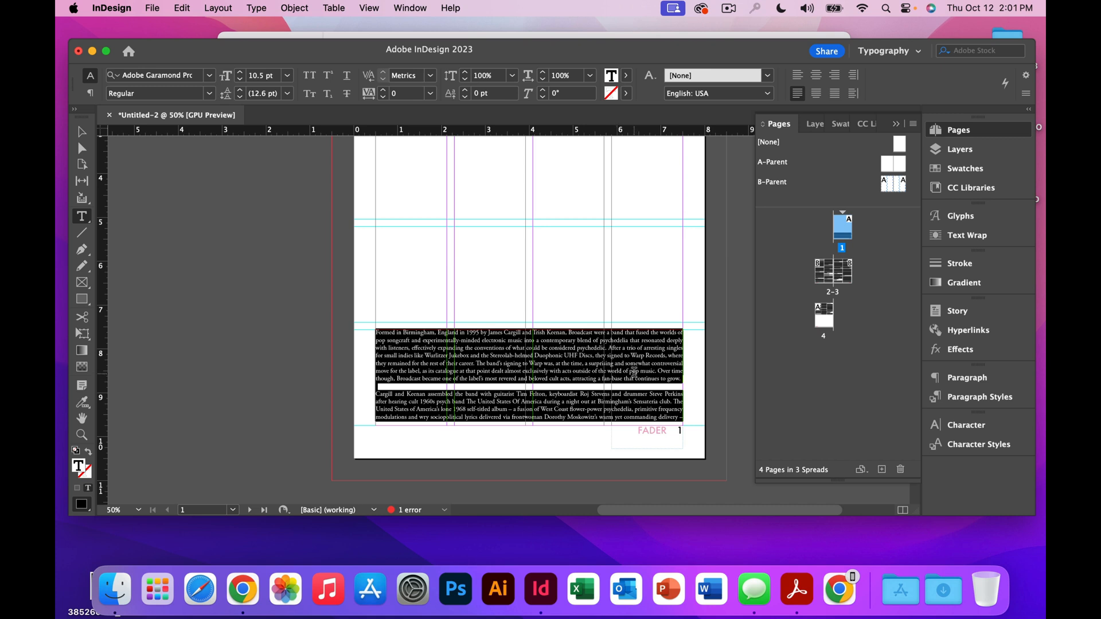
{"action": "left_click", "coordinate": [961, 395]}
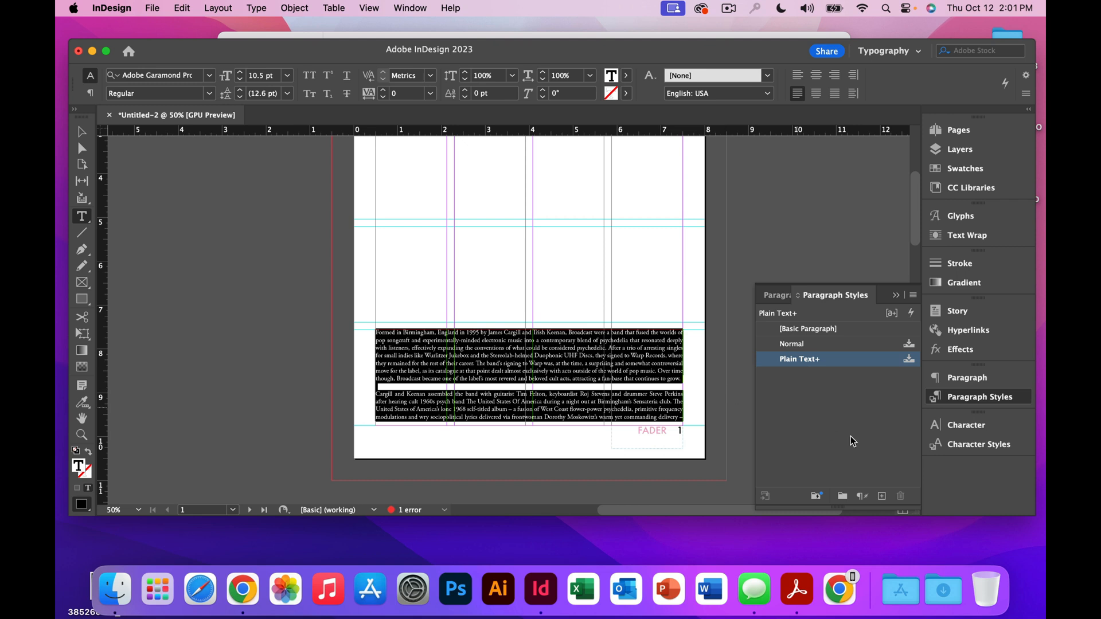
{"action": "left_click", "coordinate": [882, 496]}
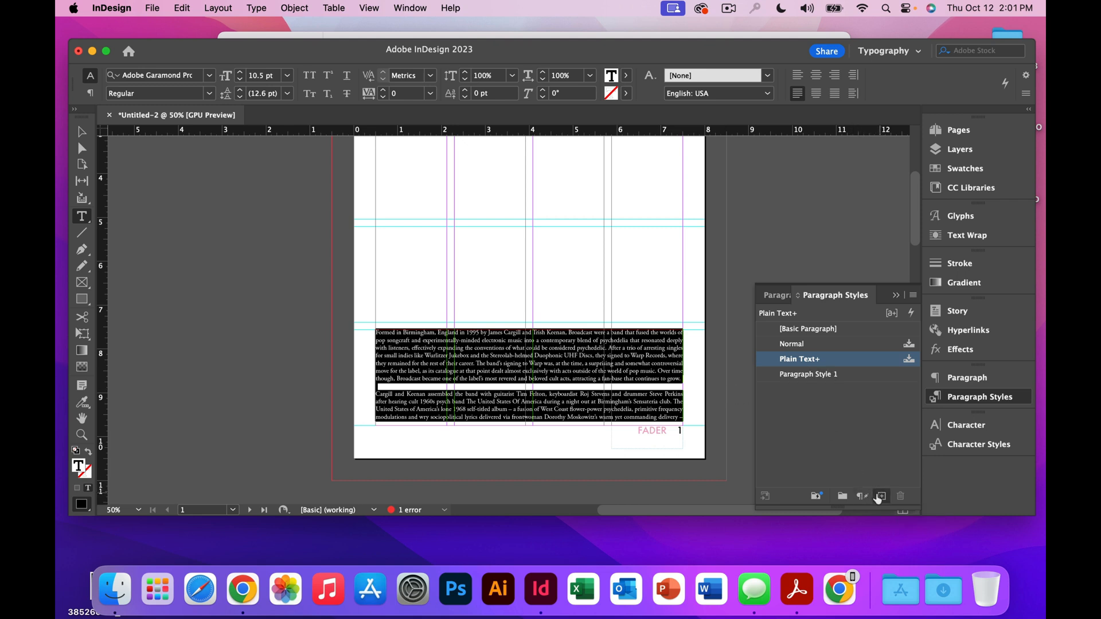
{"action": "double_click", "coordinate": [815, 375]}
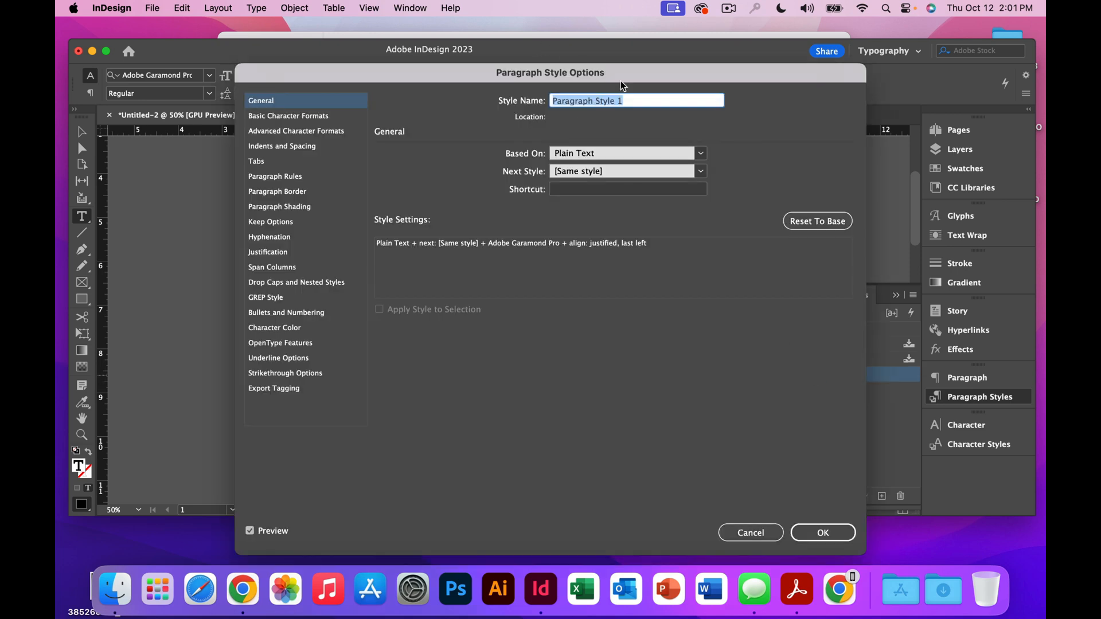
{"action": "type", "text": "BODY"}
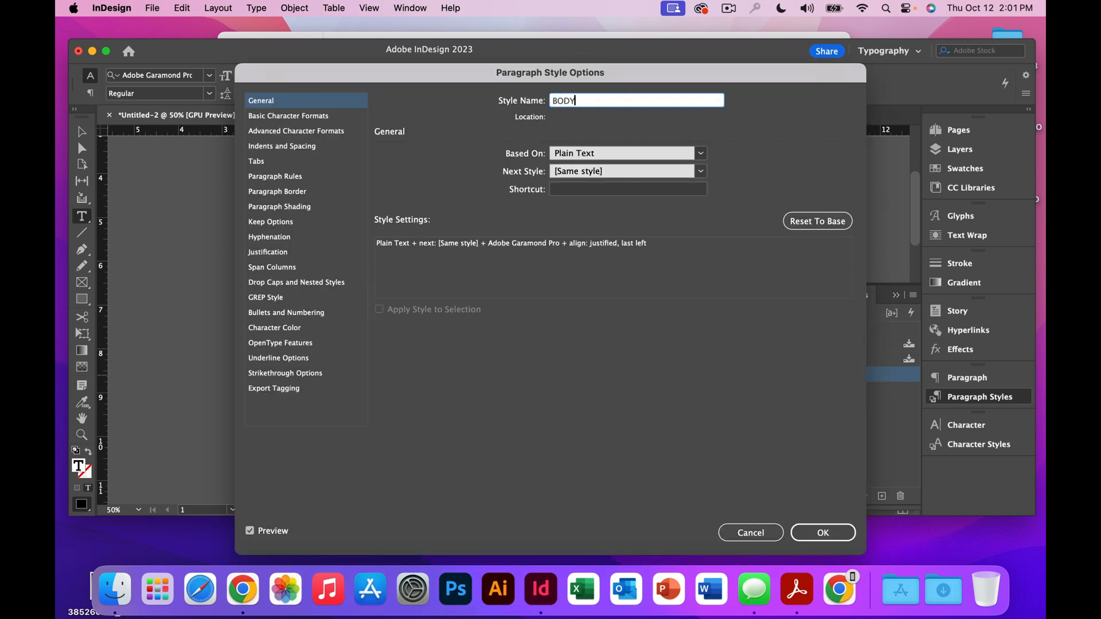
{"action": "key", "text": "Return"}
Review the BODY style's basic character formats, justification, indents and spacing, and character color settings.
{"action": "double_click", "coordinate": [790, 374]}
{"action": "left_click", "coordinate": [280, 118]}
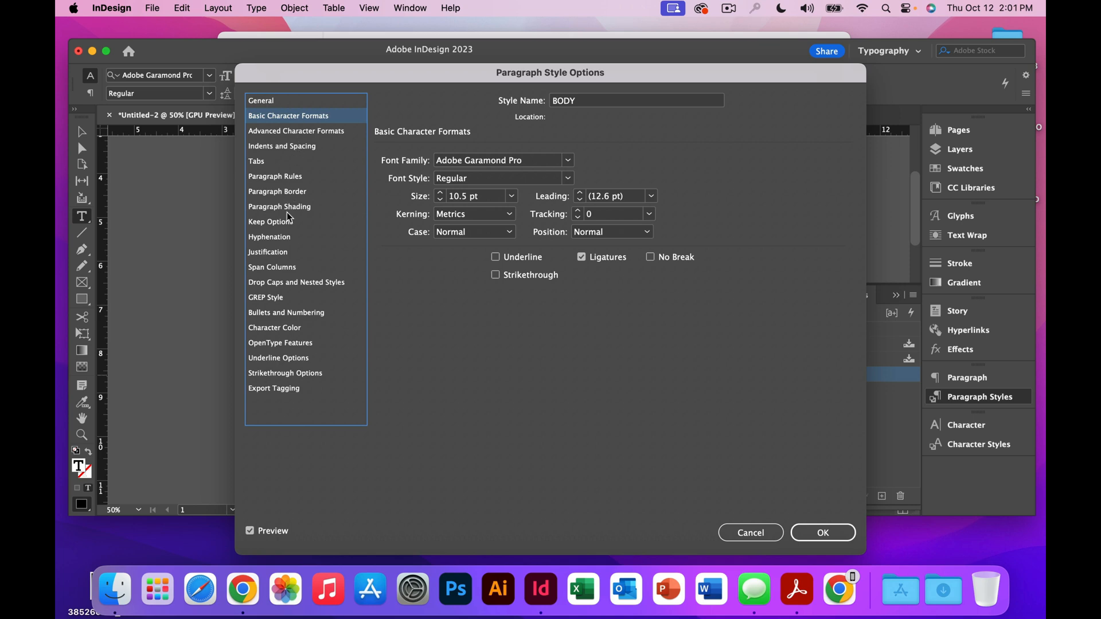
{"action": "left_click", "coordinate": [273, 253]}
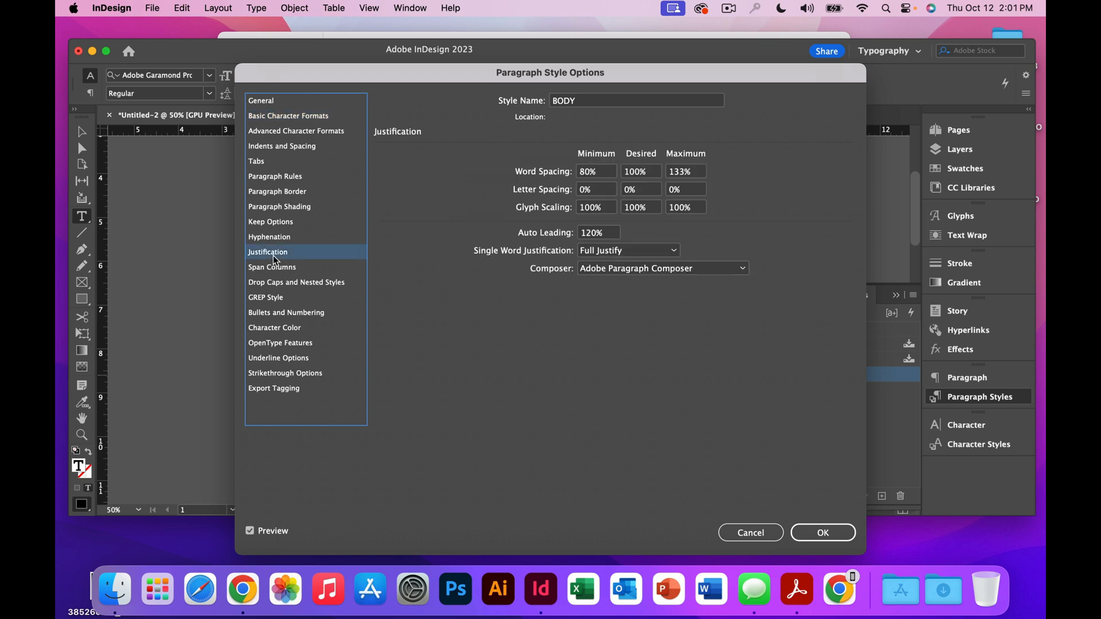
{"action": "left_click", "coordinate": [282, 132]}
{"action": "left_click", "coordinate": [282, 147]}
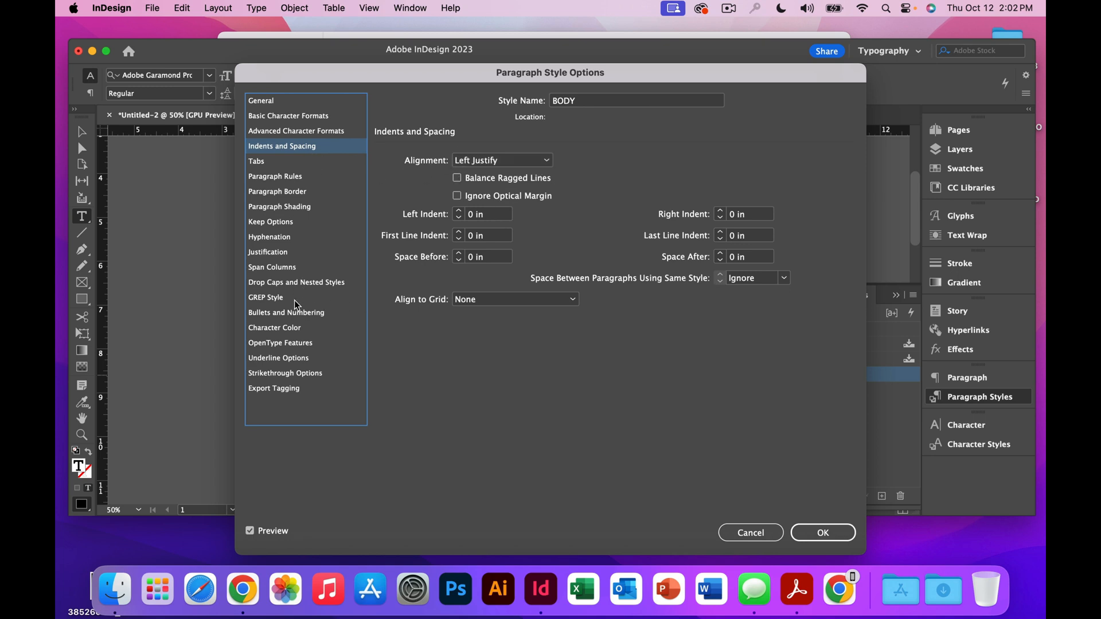
{"action": "left_click", "coordinate": [293, 328]}
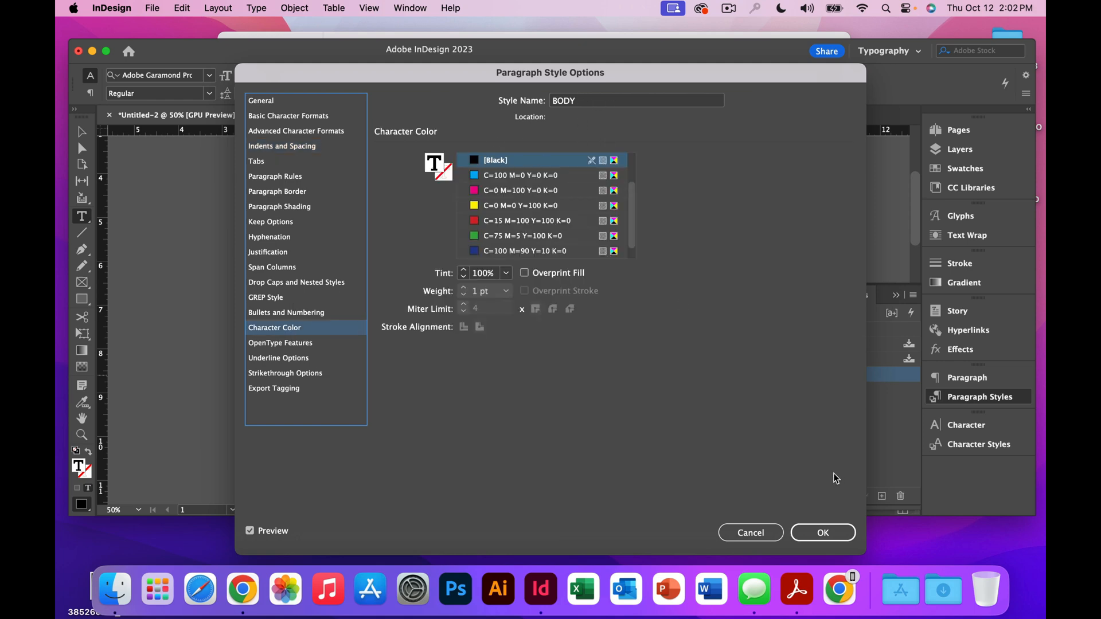
{"action": "left_click", "coordinate": [825, 532]}
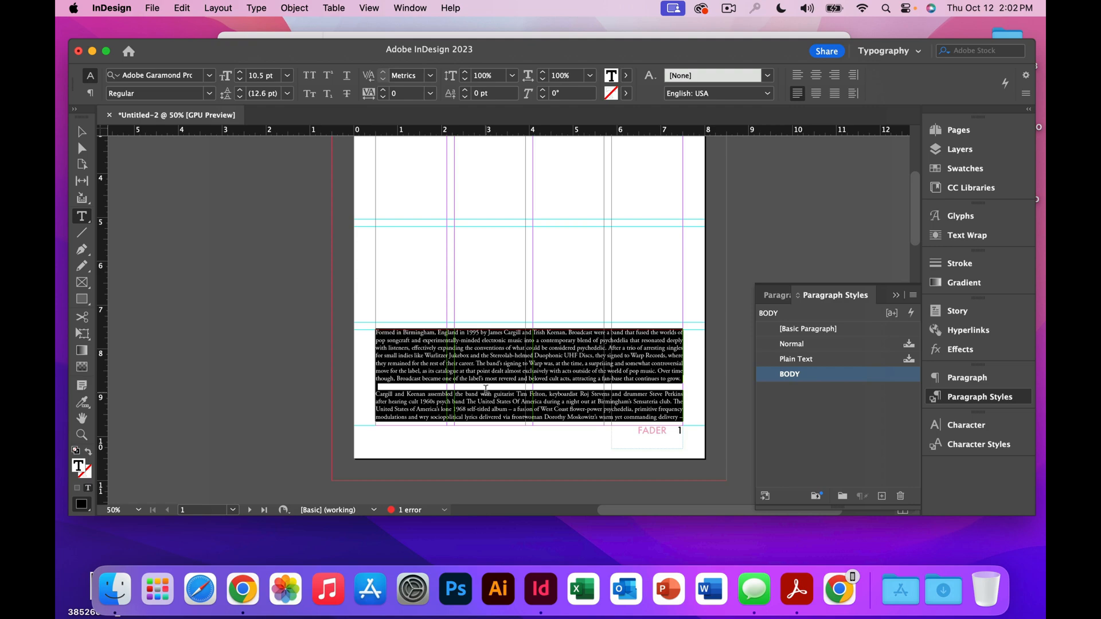
Preview the justified article in presentation mode through page 4 and return to the layout.
{"action": "key", "text": "Escape"}
{"action": "key", "text": "shift+w"}
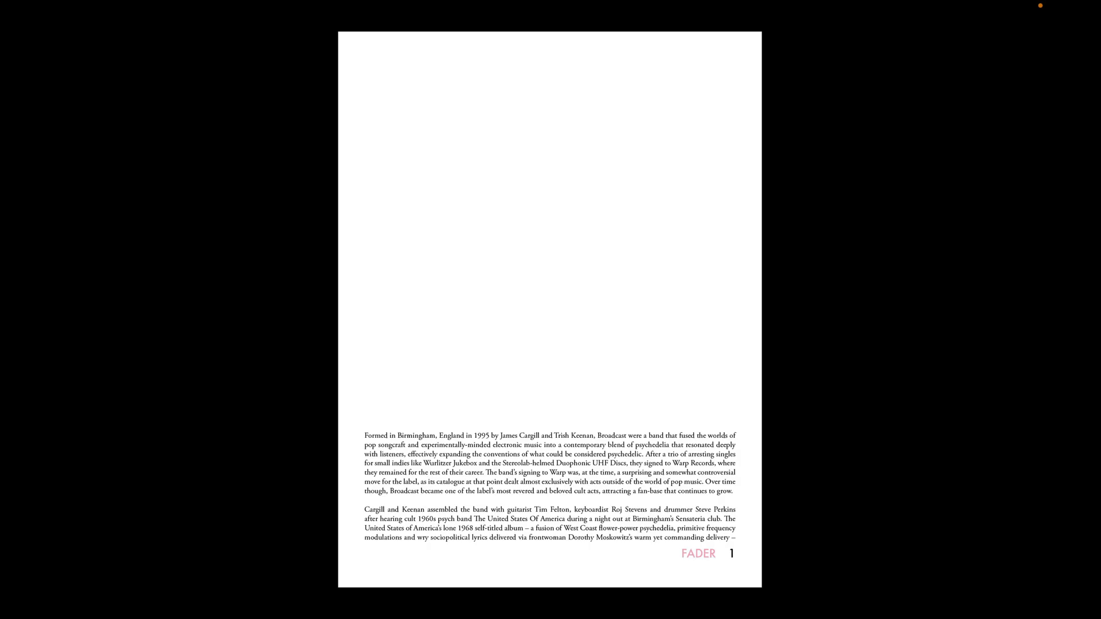
{"action": "left_click", "coordinate": [489, 386]}
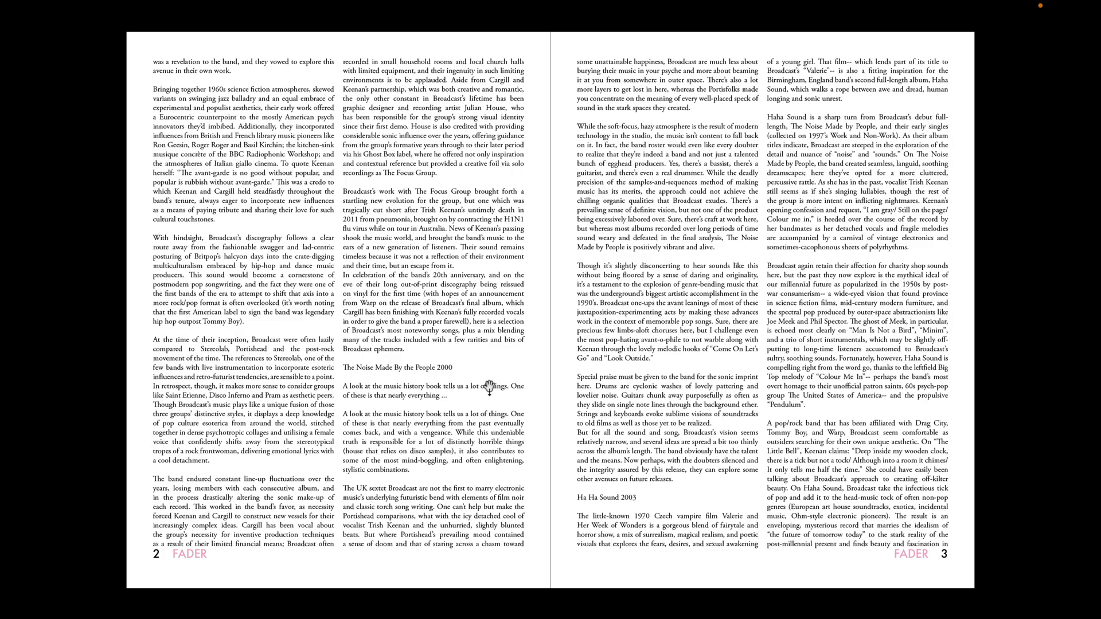
{"action": "left_click", "coordinate": [489, 386]}
{"action": "key", "text": "Escape"}
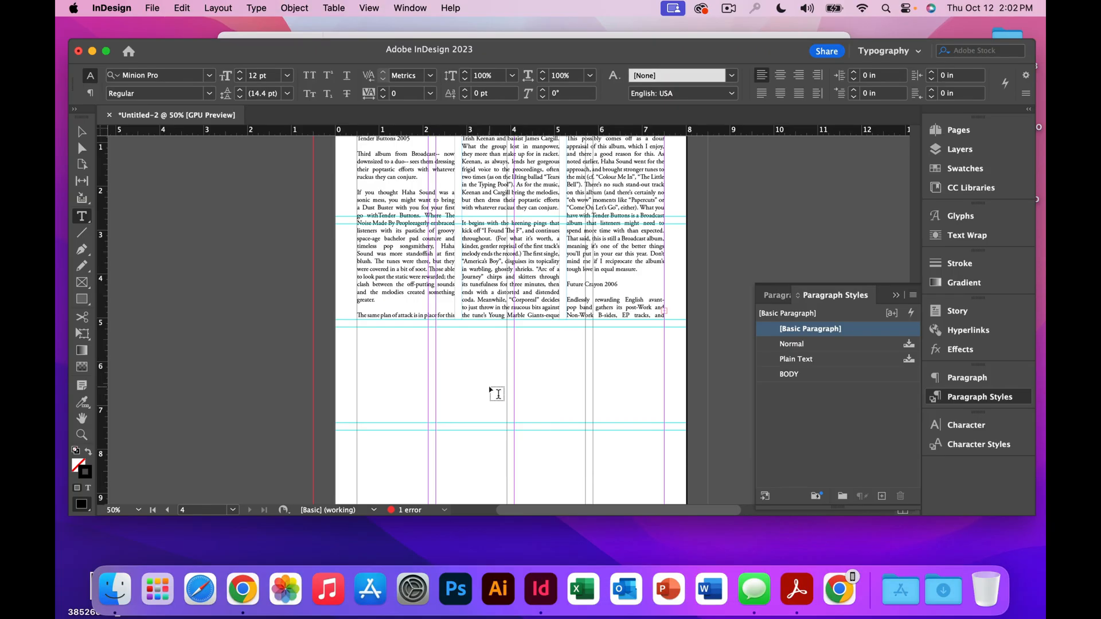
{"action": "scroll", "coordinate": [604, 368], "scroll_direction": "down", "scroll_amount": 2}
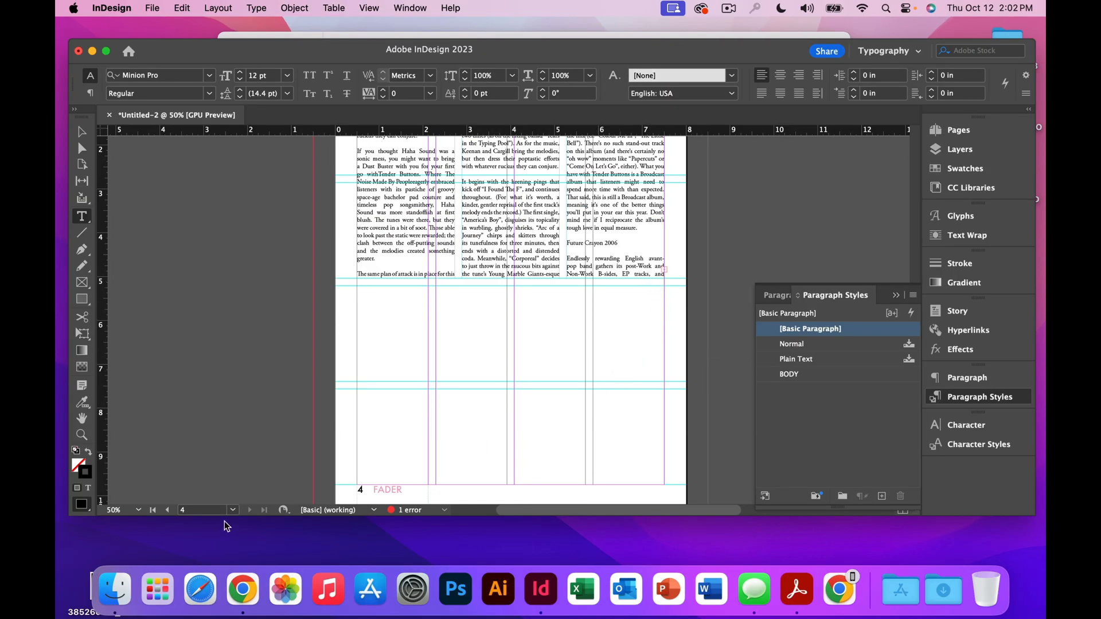
Give the article's opening paragraph on page 1 a one-character drop cap five lines tall.
{"action": "left_click", "coordinate": [945, 131]}
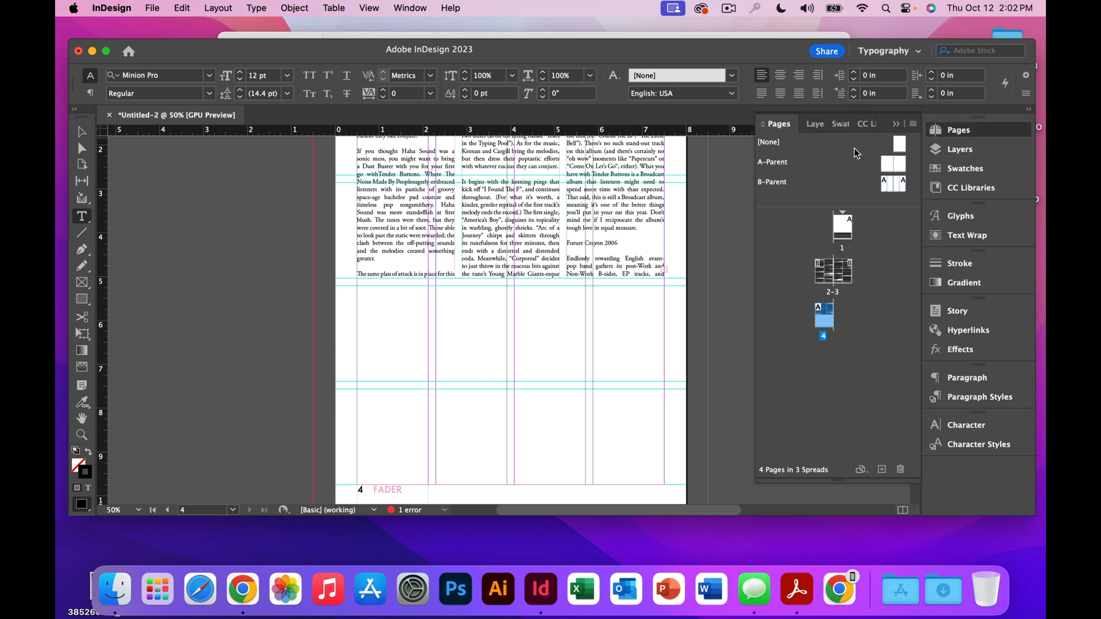
{"action": "double_click", "coordinate": [846, 229]}
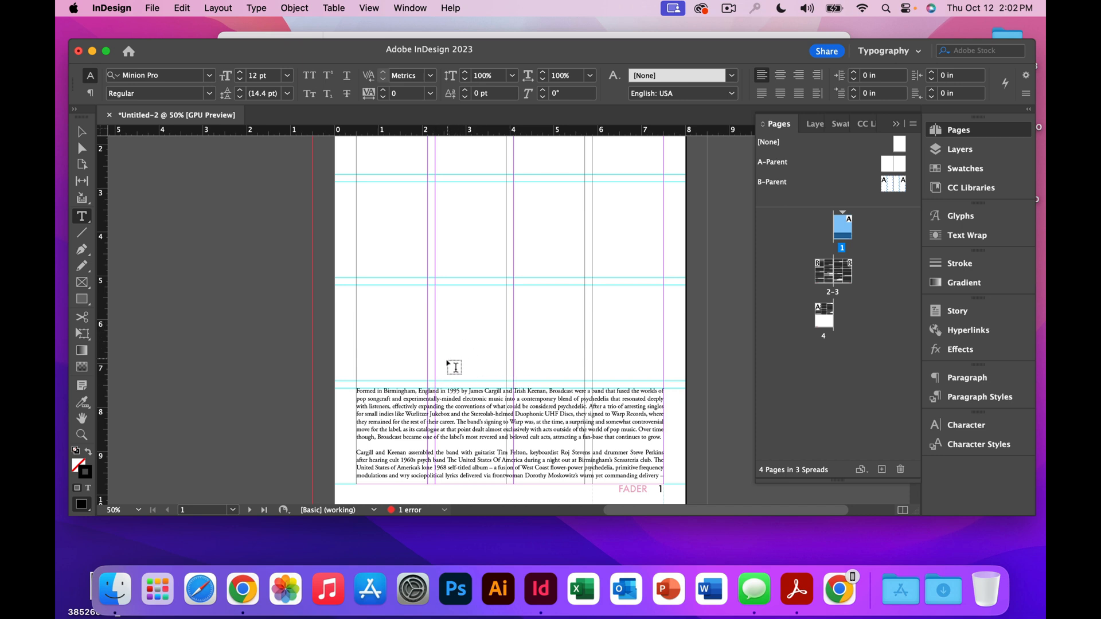
{"action": "left_click", "coordinate": [356, 391]}
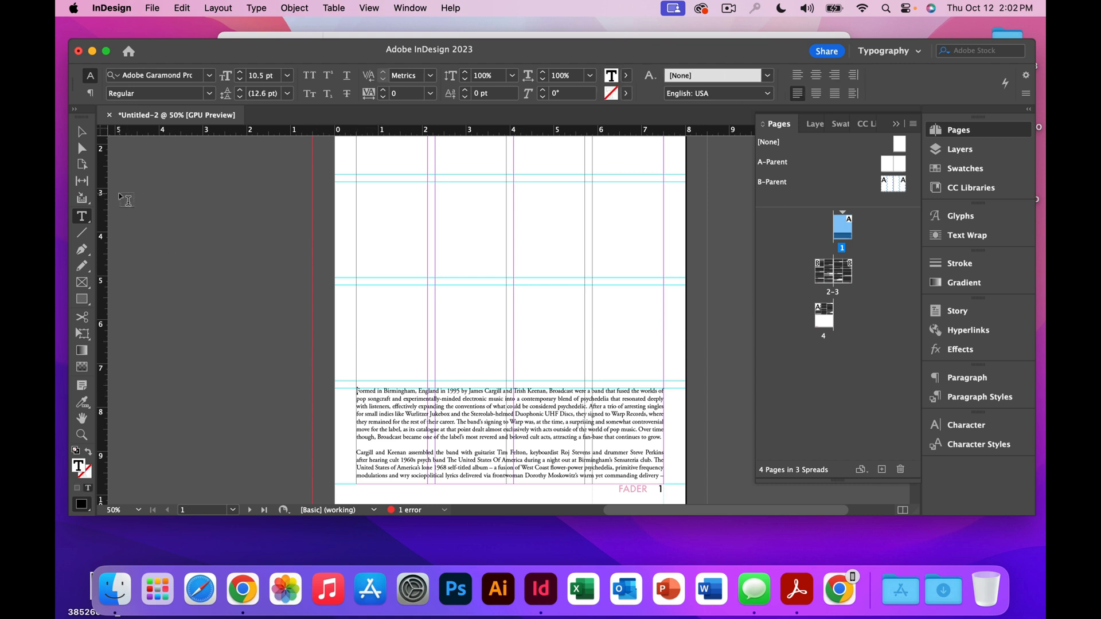
{"action": "left_click", "coordinate": [89, 93]}
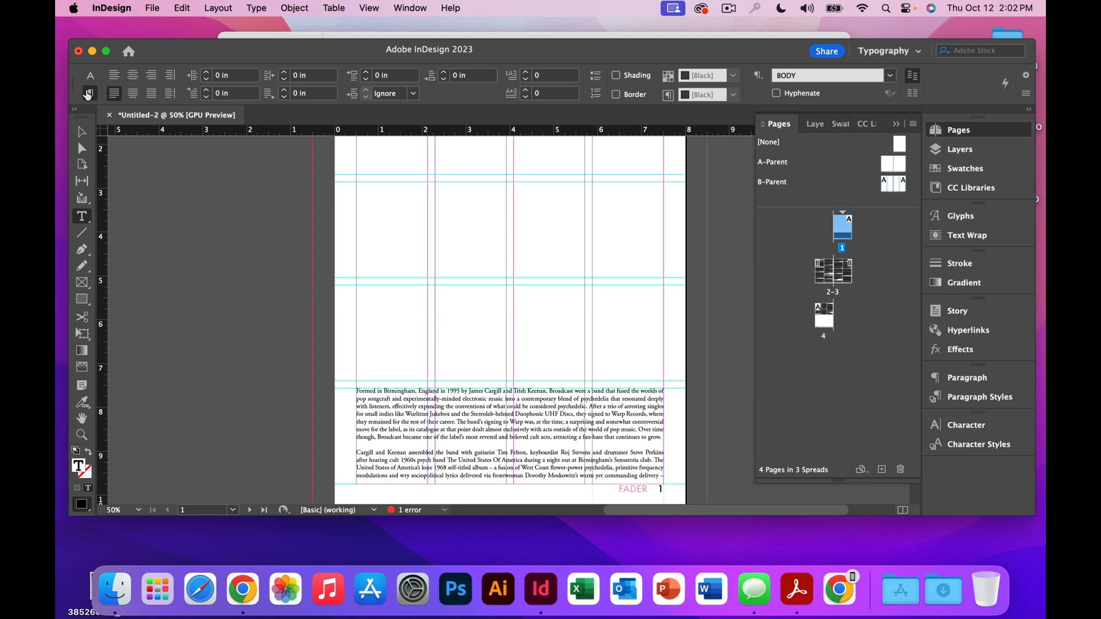
{"action": "left_click", "coordinate": [527, 73]}
{"action": "left_click", "coordinate": [526, 72]}
{"action": "left_click", "coordinate": [527, 74]}
{"action": "left_click", "coordinate": [527, 73]}
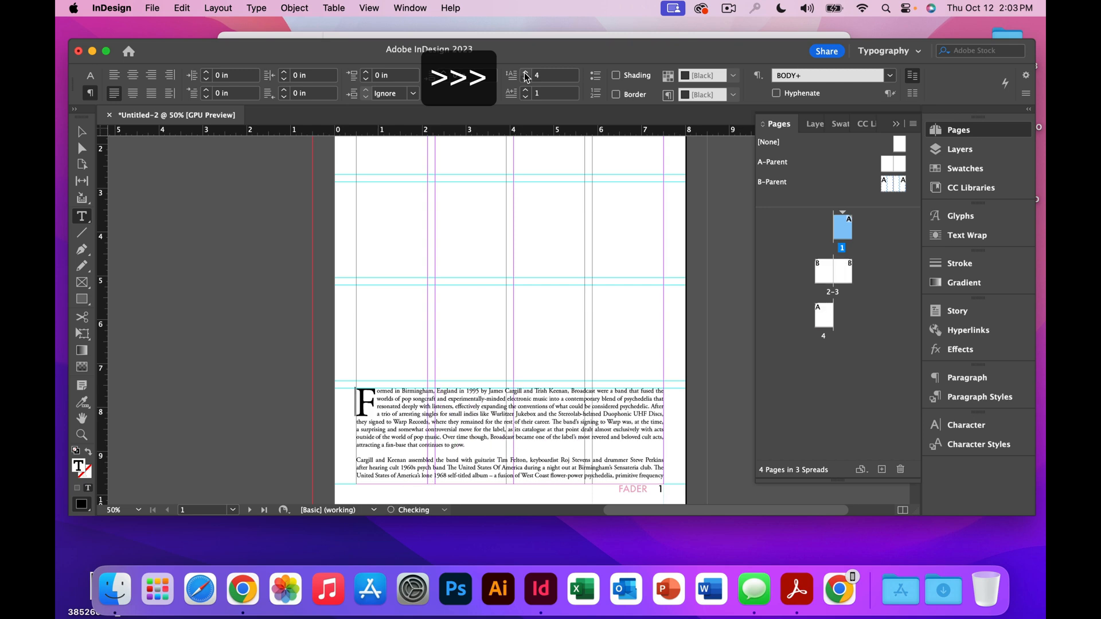
{"action": "left_click", "coordinate": [527, 73]}
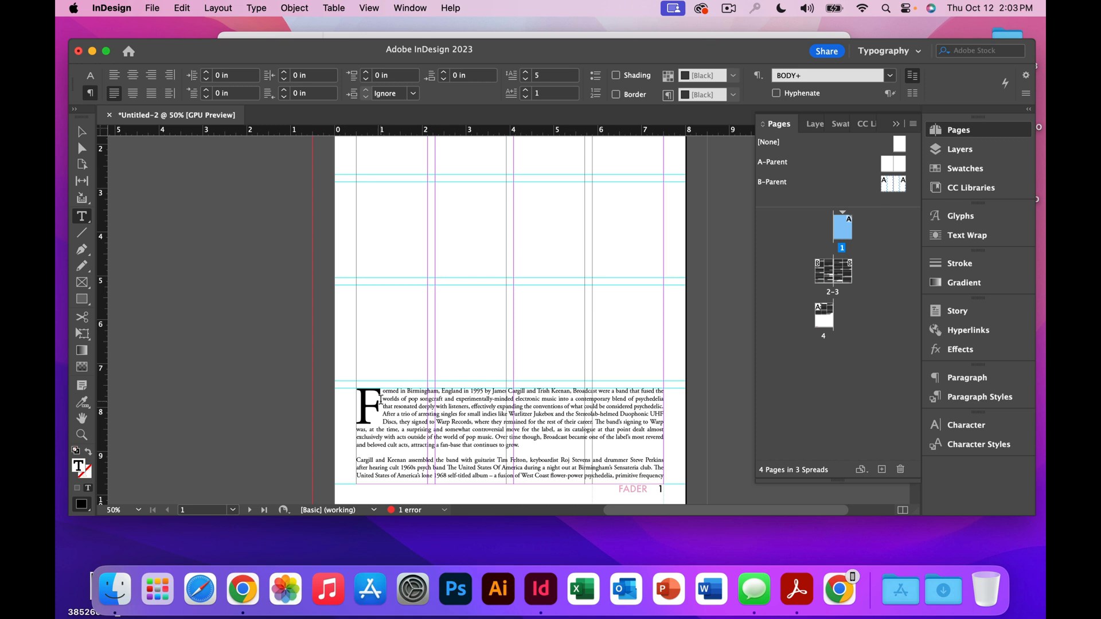
Color the drop cap F with the pink swatch C=0 M=42 Y=0 K=0.
{"action": "left_click_drag", "start_coordinate": [380, 398], "coordinate": [368, 398]}
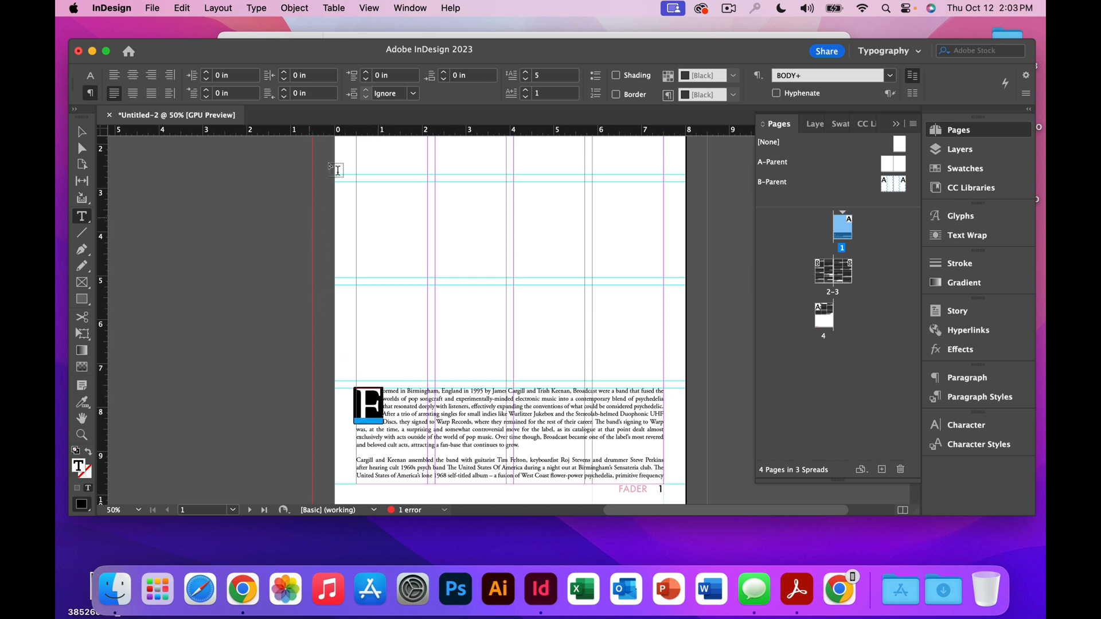
{"action": "left_click", "coordinate": [92, 77]}
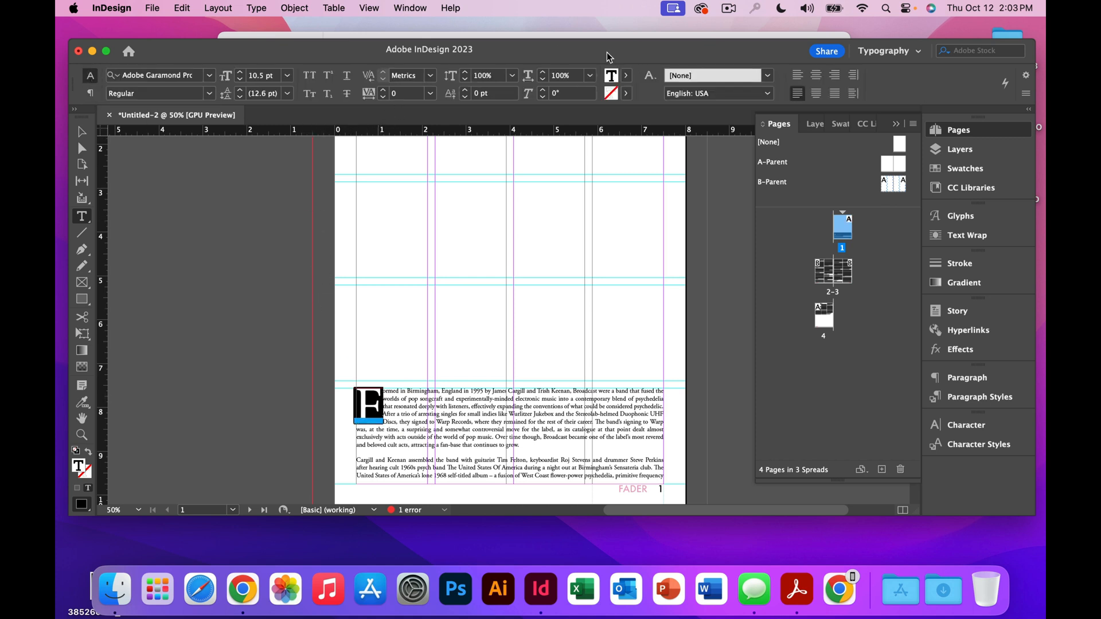
{"action": "left_click", "coordinate": [627, 77]}
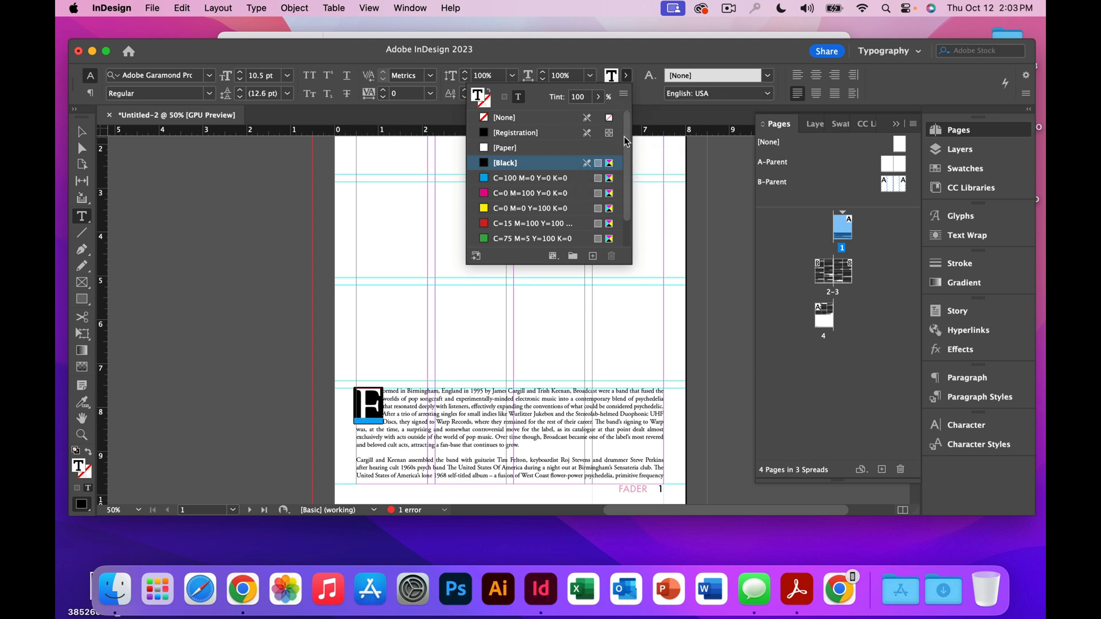
{"action": "scroll", "coordinate": [624, 137], "scroll_direction": "down", "scroll_amount": 2}
{"action": "left_click", "coordinate": [548, 241]}
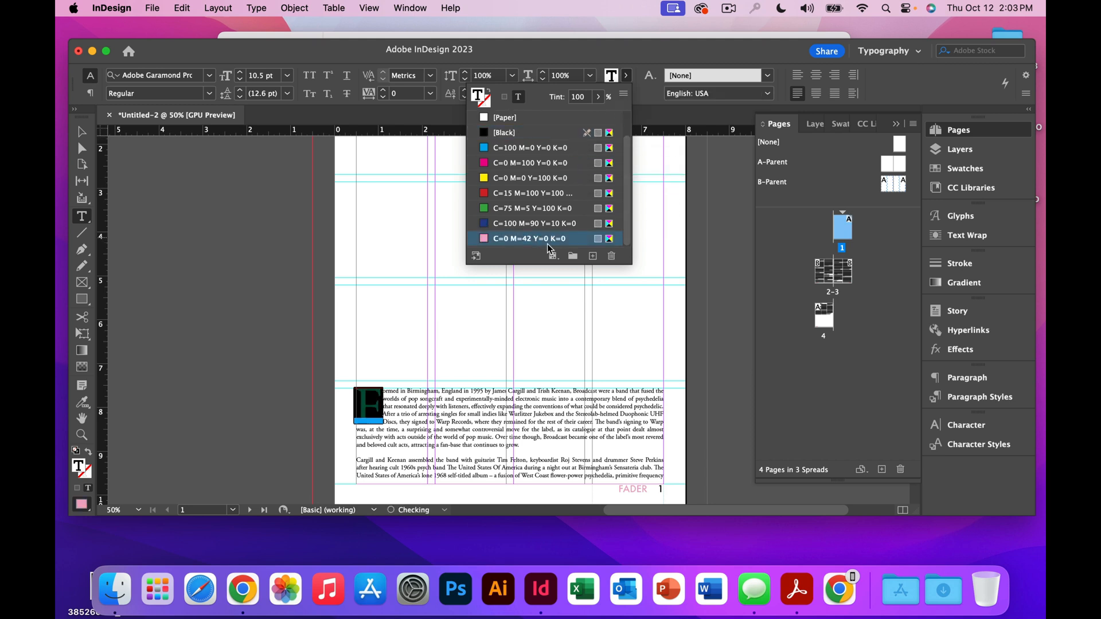
{"action": "left_click", "coordinate": [477, 330]}
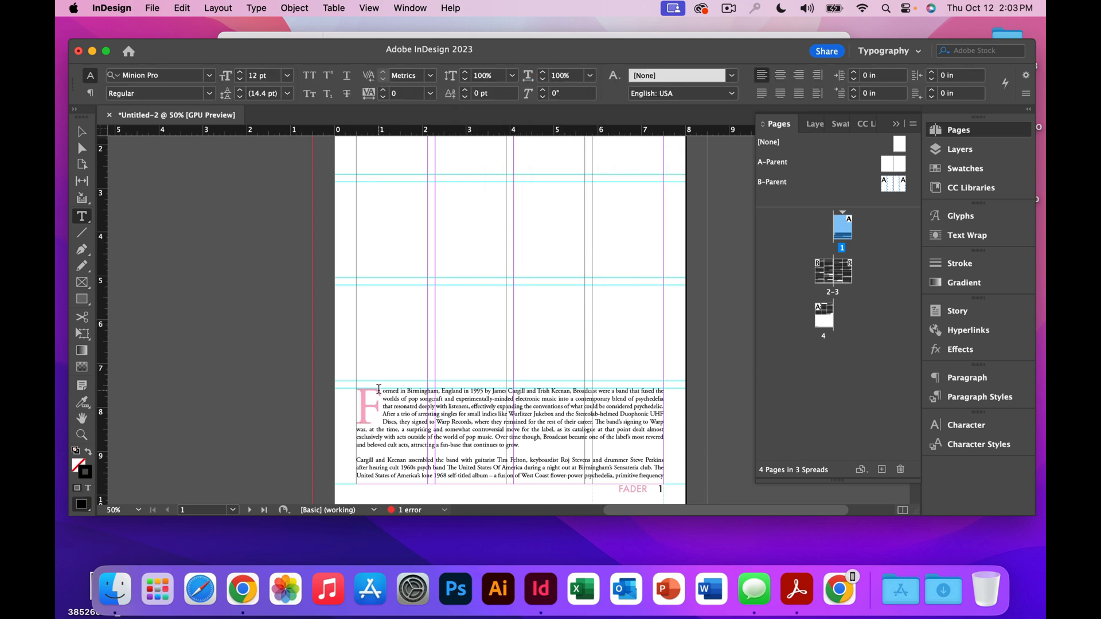
Set the kerning between the drop cap F and the following letter to 40.
{"action": "left_click", "coordinate": [388, 416]}
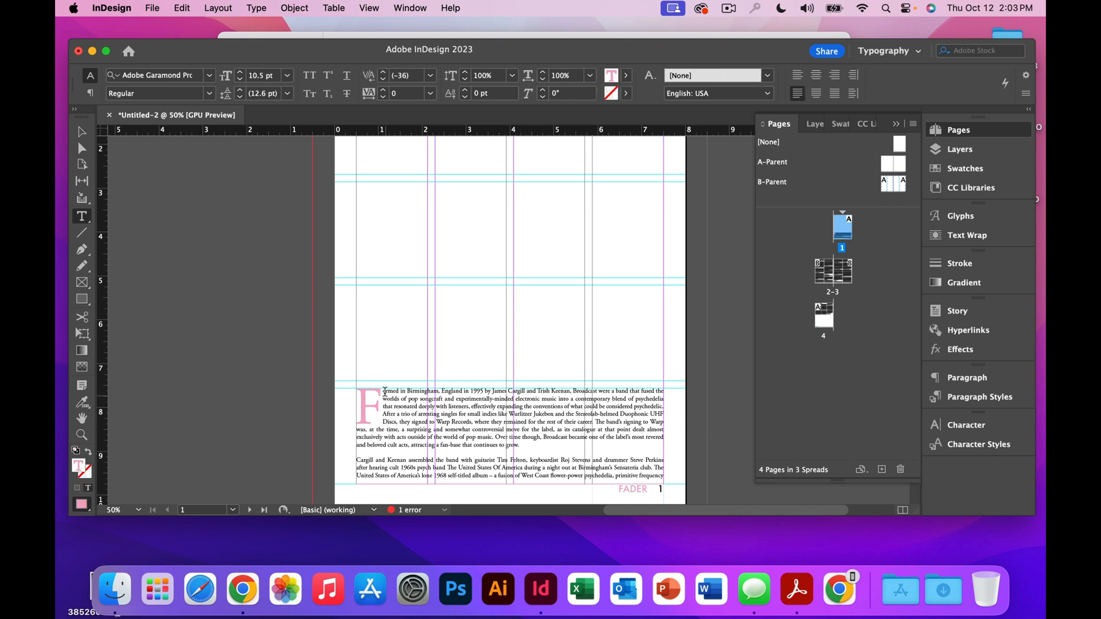
{"action": "left_click", "coordinate": [382, 393]}
{"action": "left_click", "coordinate": [431, 77]}
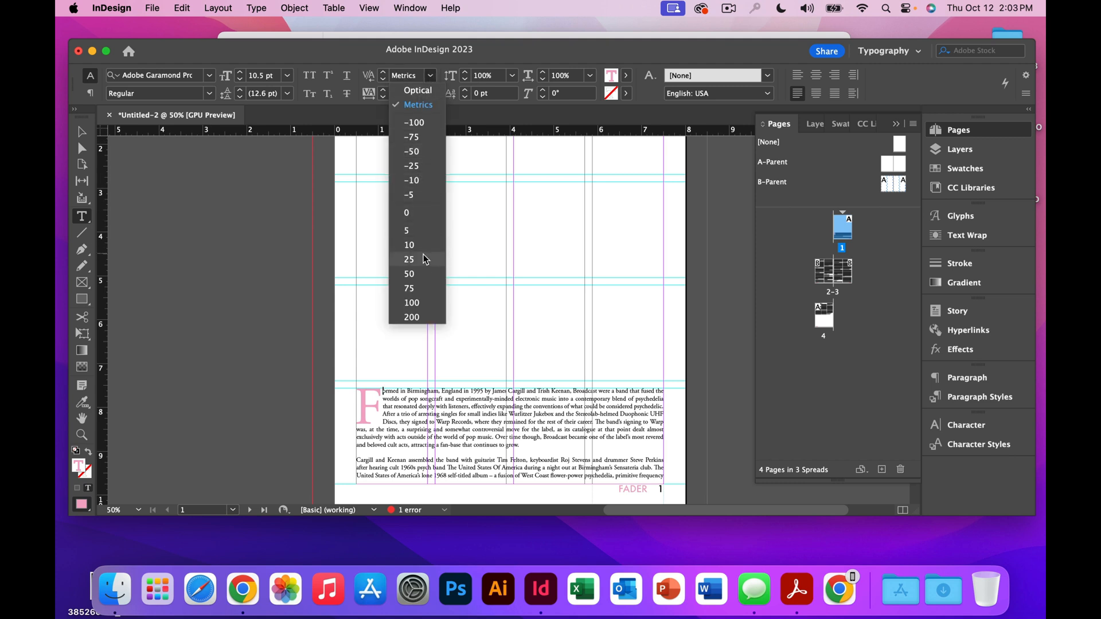
{"action": "left_click", "coordinate": [417, 241]}
{"action": "left_click", "coordinate": [409, 264]}
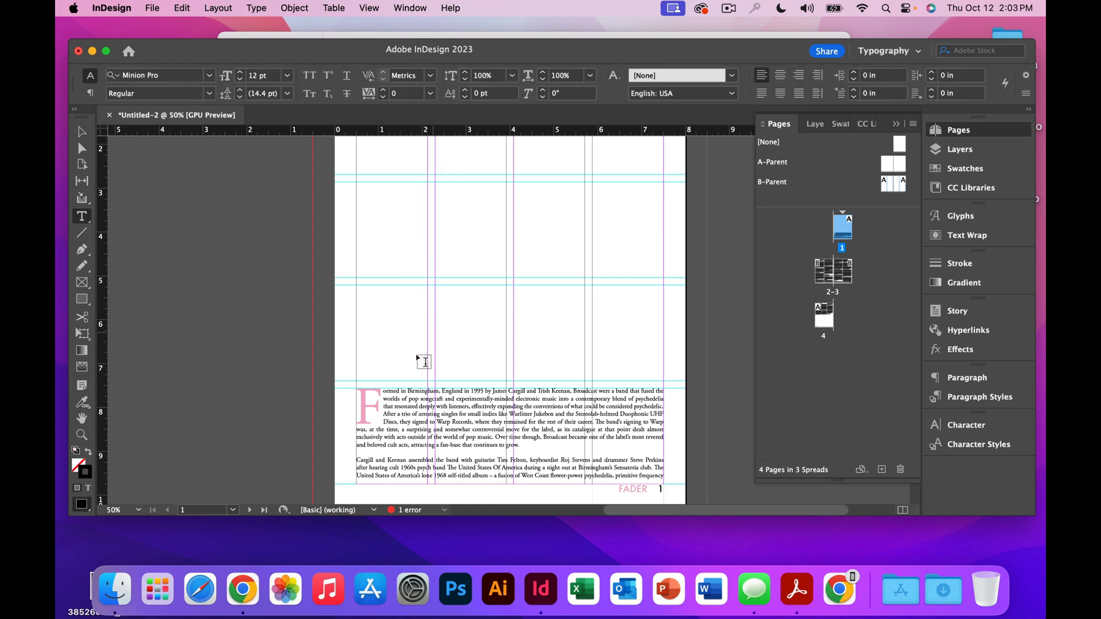
{"action": "left_click", "coordinate": [383, 389]}
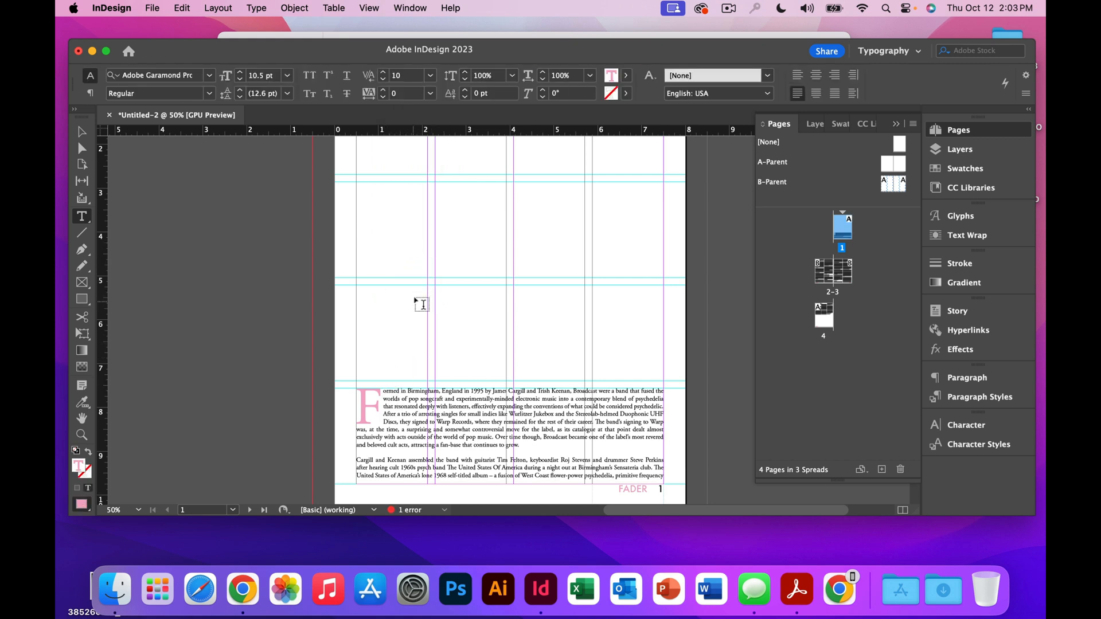
{"action": "left_click", "coordinate": [383, 72]}
{"action": "left_click", "coordinate": [382, 73]}
{"action": "left_click", "coordinate": [383, 72]}
{"action": "left_click", "coordinate": [383, 72]}
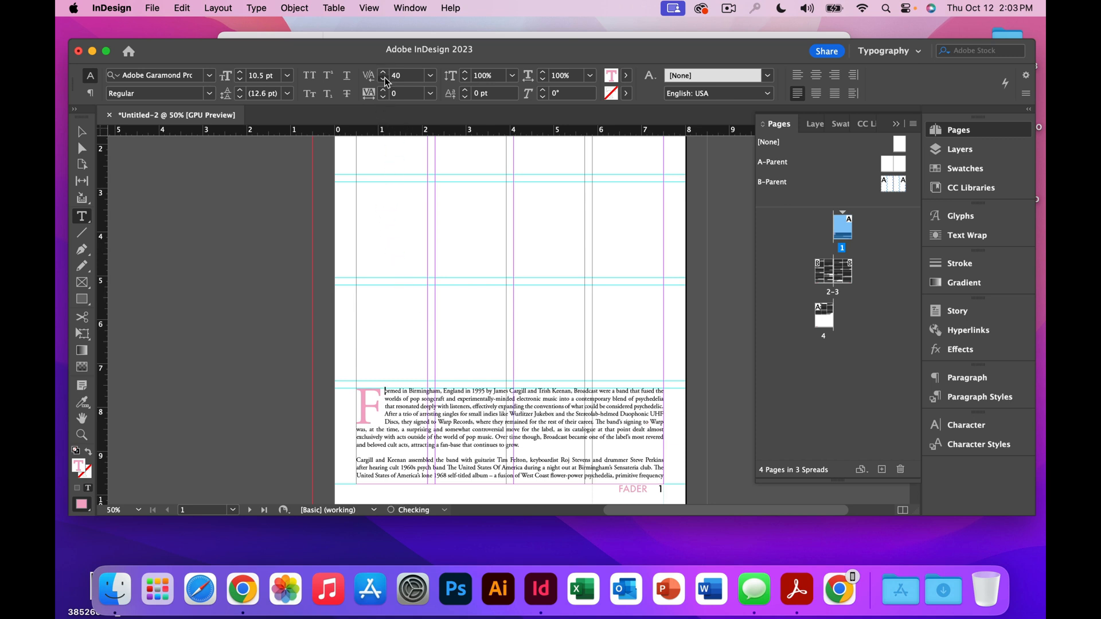
{"action": "left_click", "coordinate": [440, 235]}
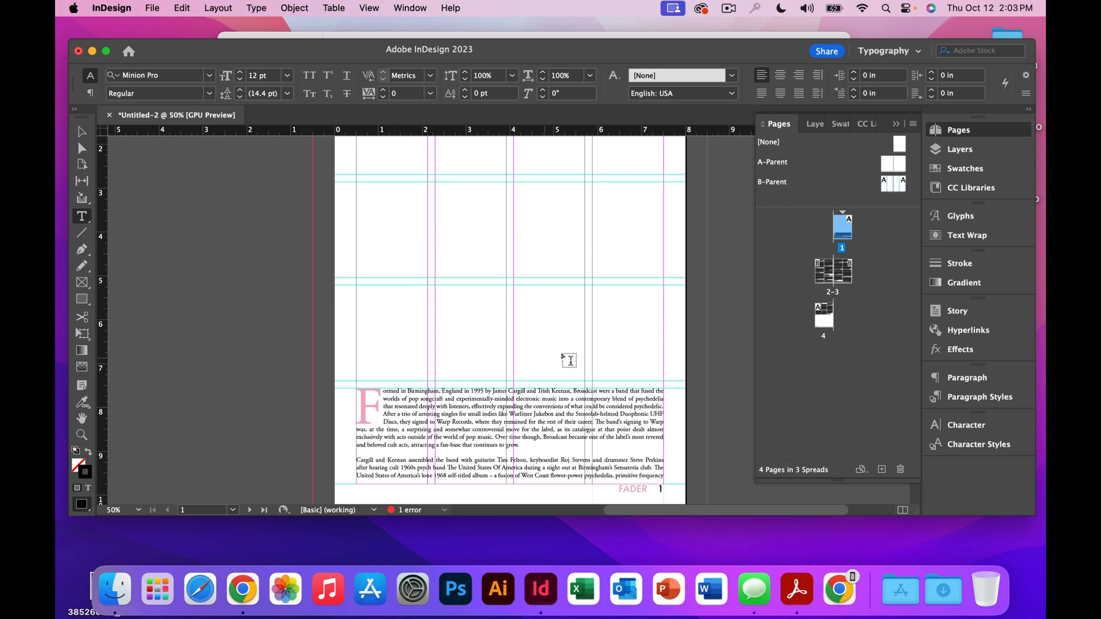
Create a 5 in by 5 in rectangular picture frame on page 1 above the article text.
{"action": "scroll", "coordinate": [528, 315], "scroll_direction": "down", "scroll_amount": 3}
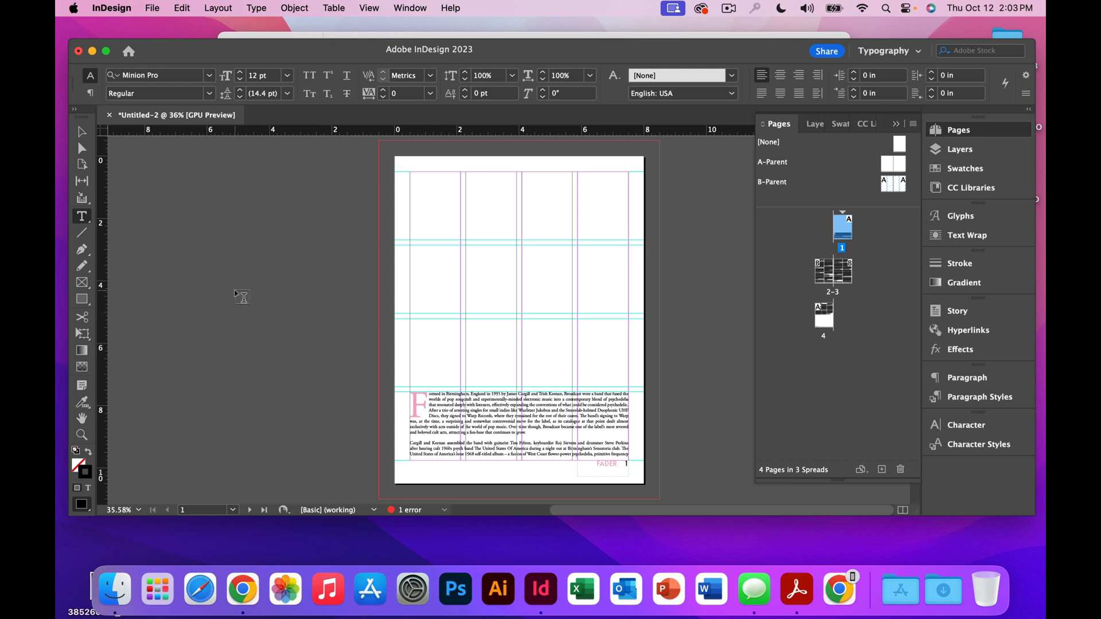
{"action": "left_click", "coordinate": [79, 286]}
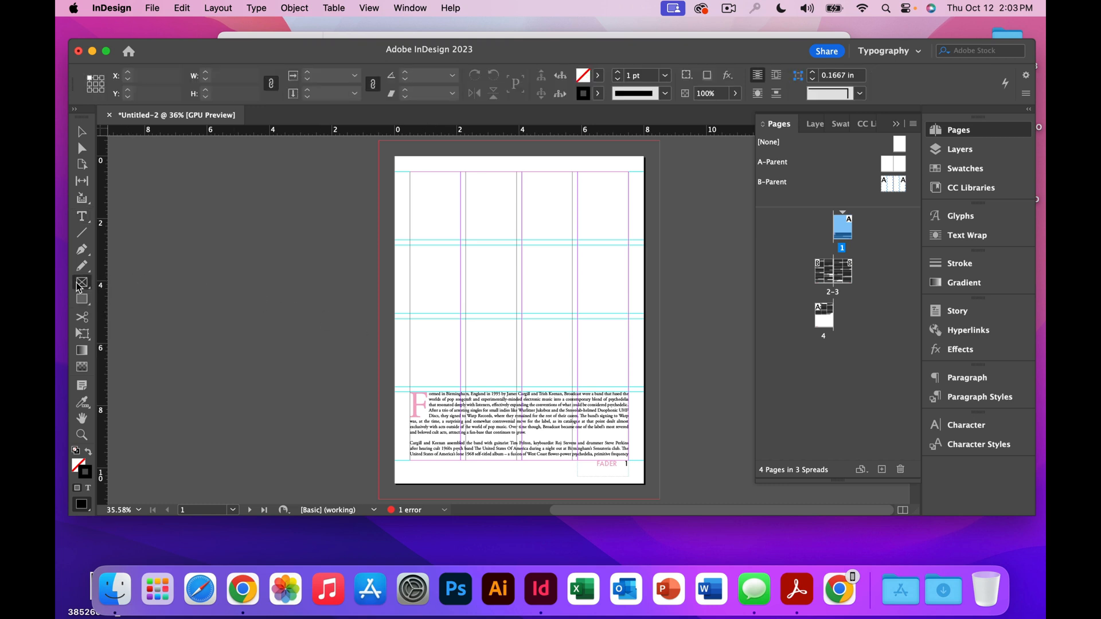
{"action": "left_click", "coordinate": [442, 203]}
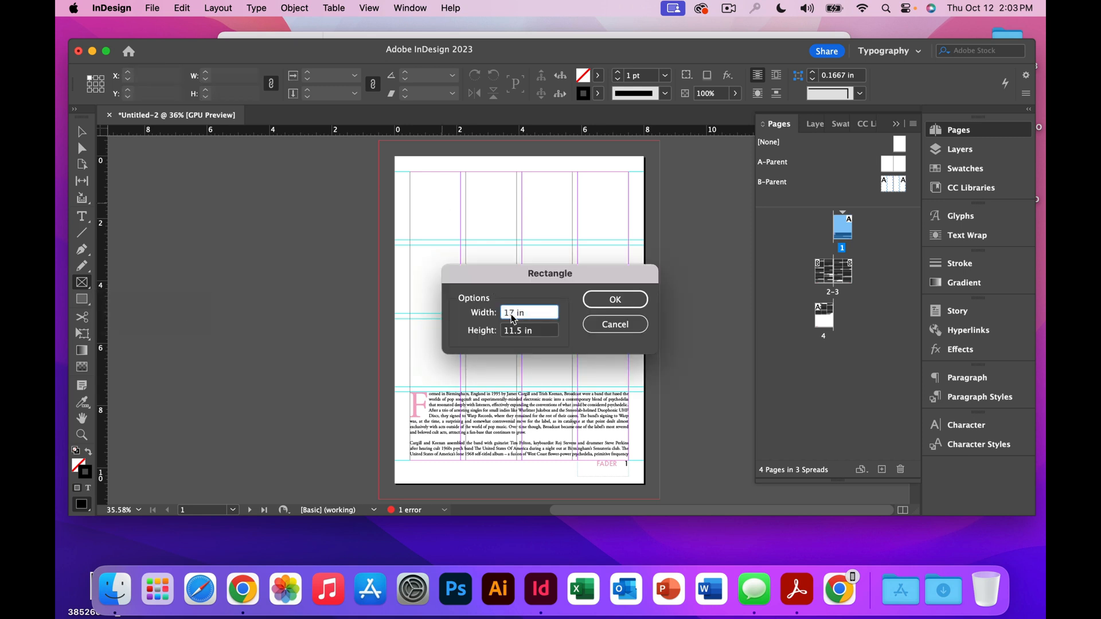
{"action": "left_click_drag", "start_coordinate": [513, 312], "coordinate": [496, 313]}
{"action": "left_click_drag", "start_coordinate": [523, 331], "coordinate": [507, 335]}
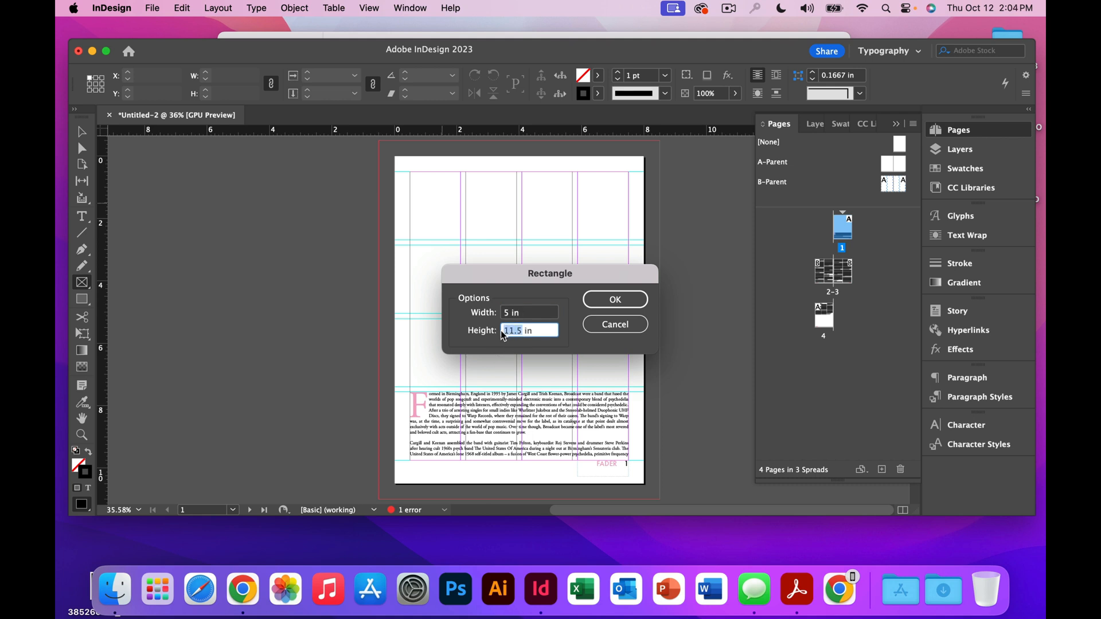
{"action": "type", "text": "5"}
{"action": "left_click", "coordinate": [614, 300]}
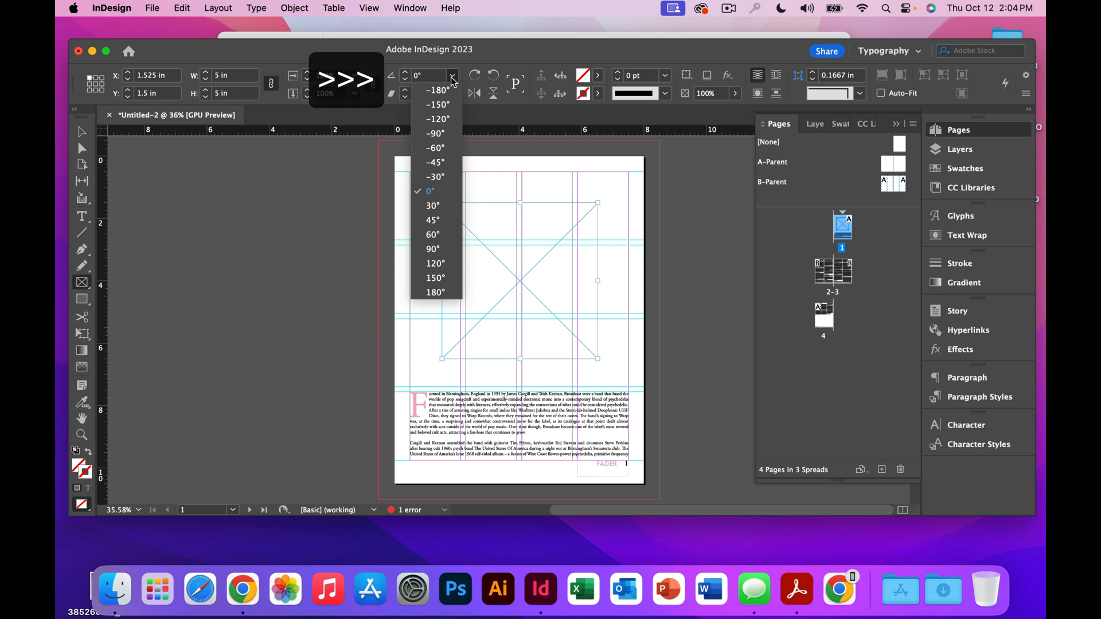
Rotate the square picture frame 45° and position the diamond between the page margins above the article text.
{"action": "left_click", "coordinate": [434, 220]}
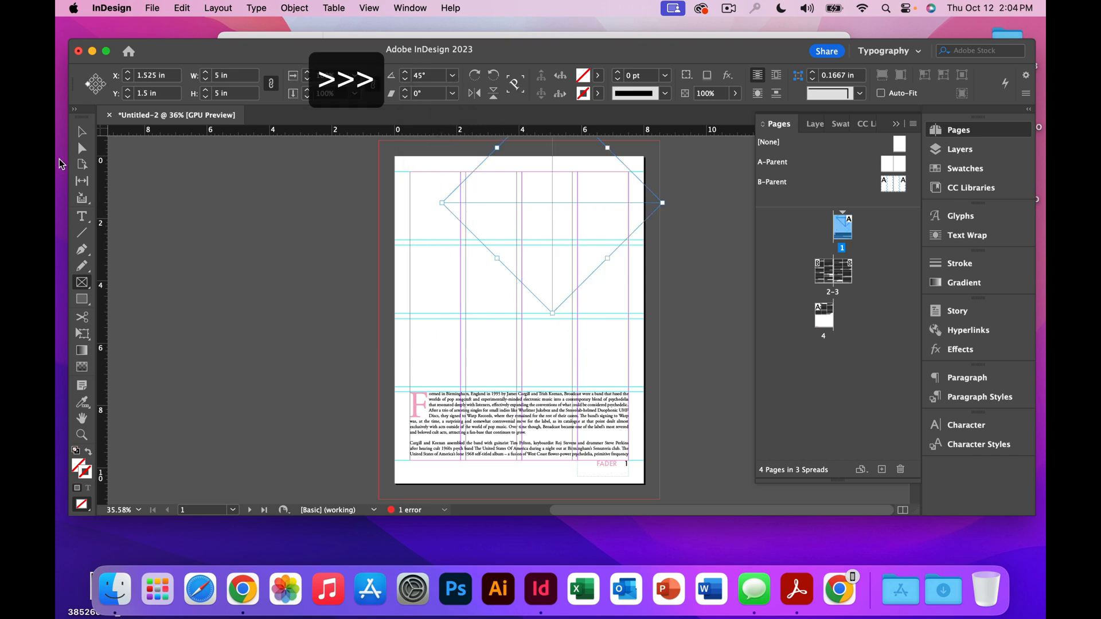
{"action": "left_click", "coordinate": [82, 132]}
{"action": "left_click_drag", "start_coordinate": [460, 225], "coordinate": [426, 306]}
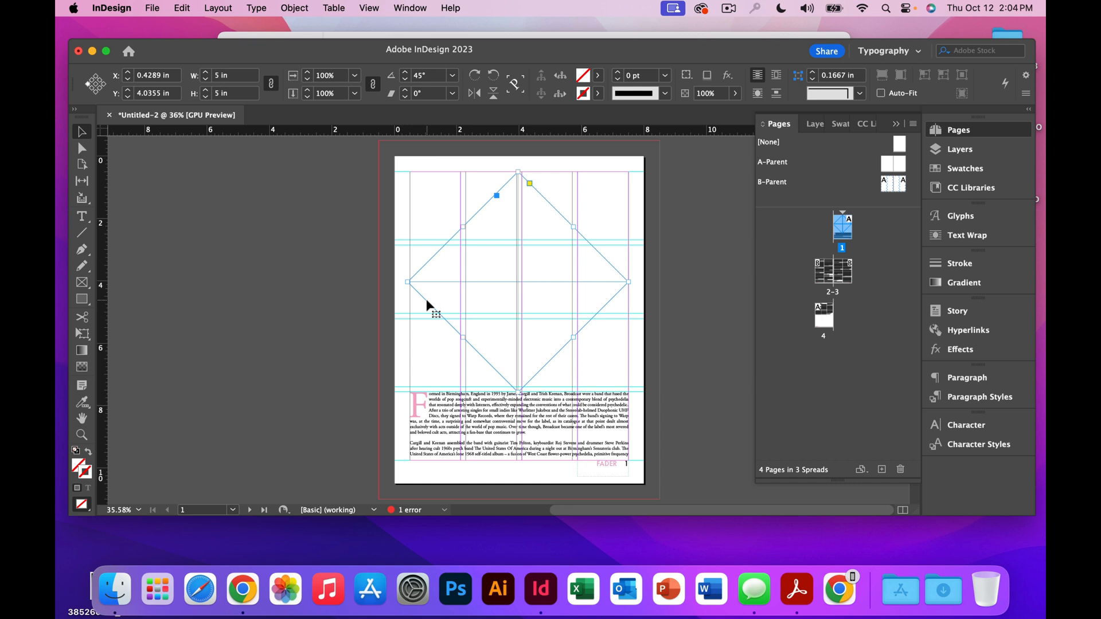
Place HEAD.psd from the ARTICLE DEMO 23 folder into the diamond frame.
{"action": "left_click", "coordinate": [165, 8]}
{"action": "left_click", "coordinate": [184, 213]}
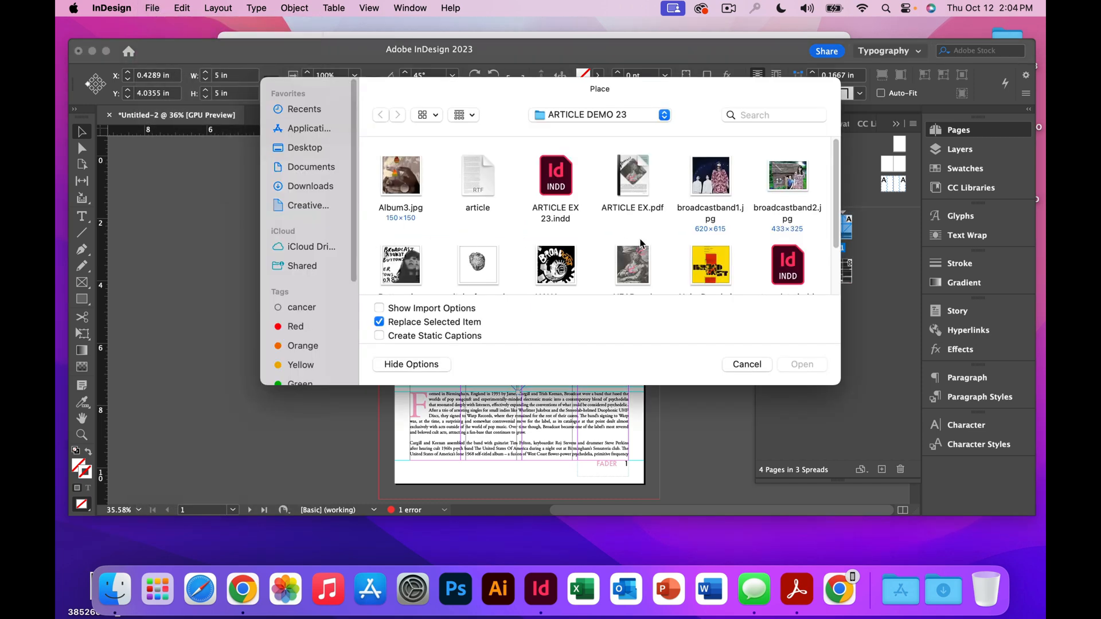
{"action": "scroll", "coordinate": [641, 243], "scroll_direction": "down", "scroll_amount": 3}
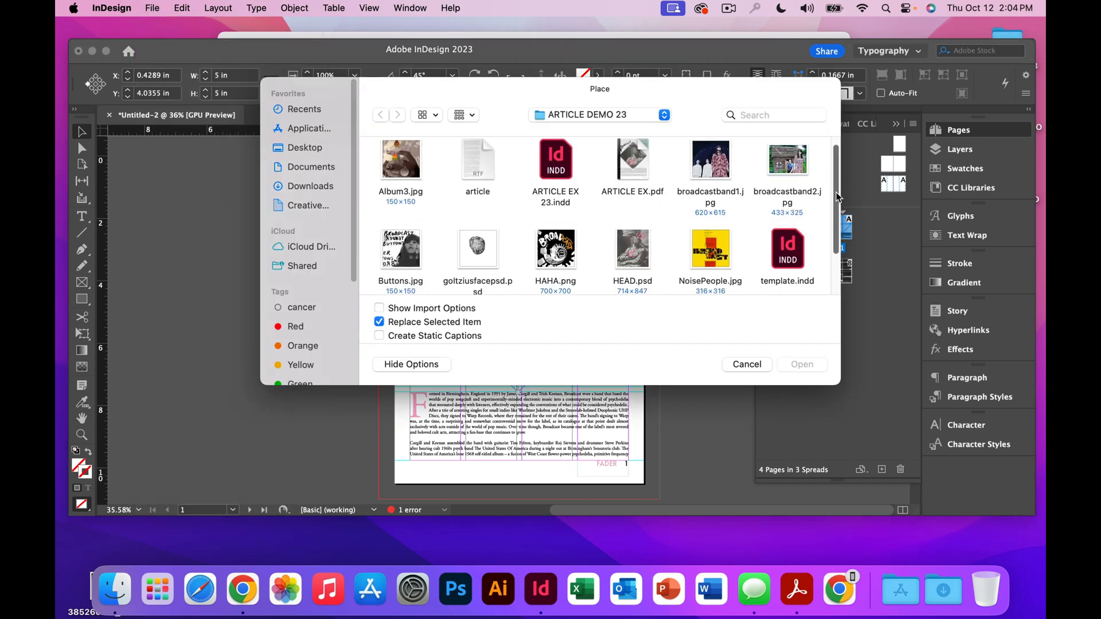
{"action": "left_click", "coordinate": [635, 239]}
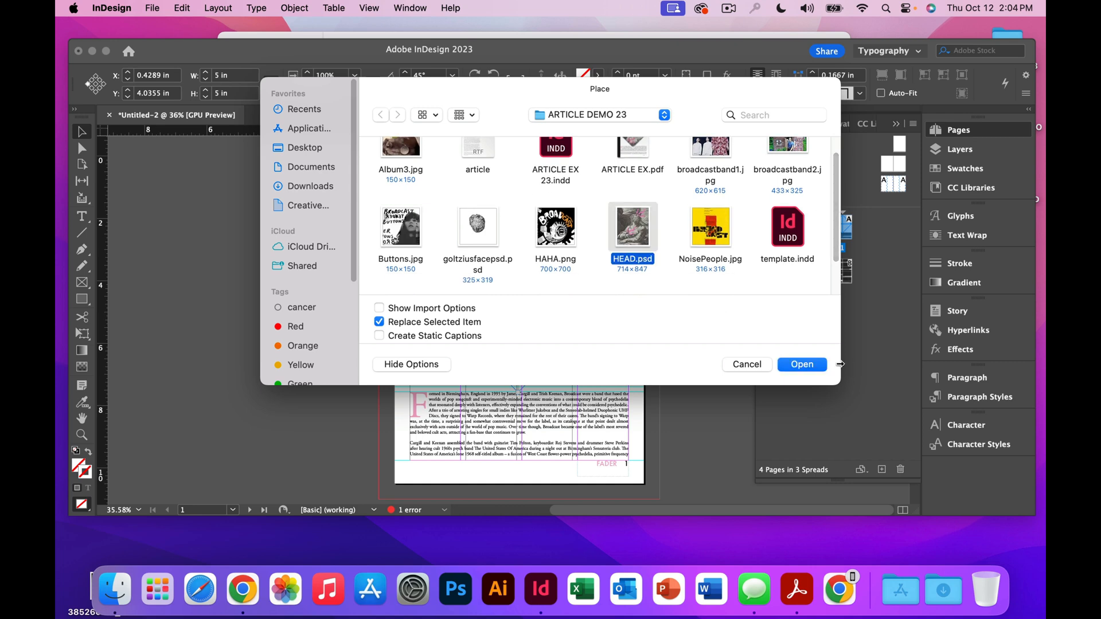
{"action": "left_click", "coordinate": [811, 367]}
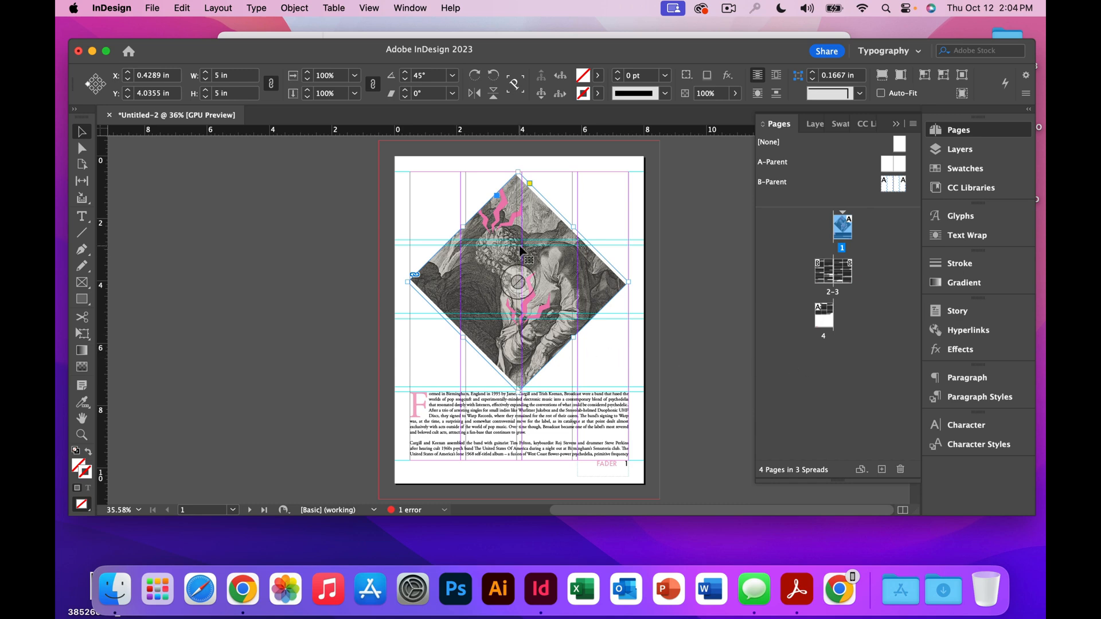
Set the rotation of the image inside the diamond frame to 0° and fill the frame proportionally.
{"action": "left_click", "coordinate": [519, 278]}
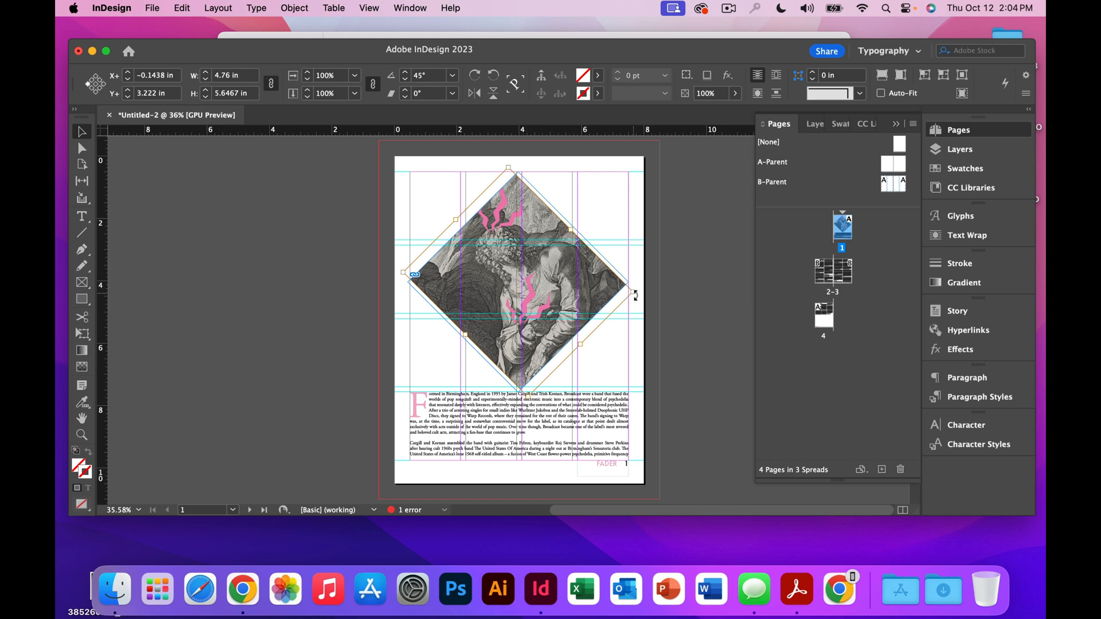
{"action": "left_click_drag", "start_coordinate": [639, 292], "coordinate": [626, 343]}
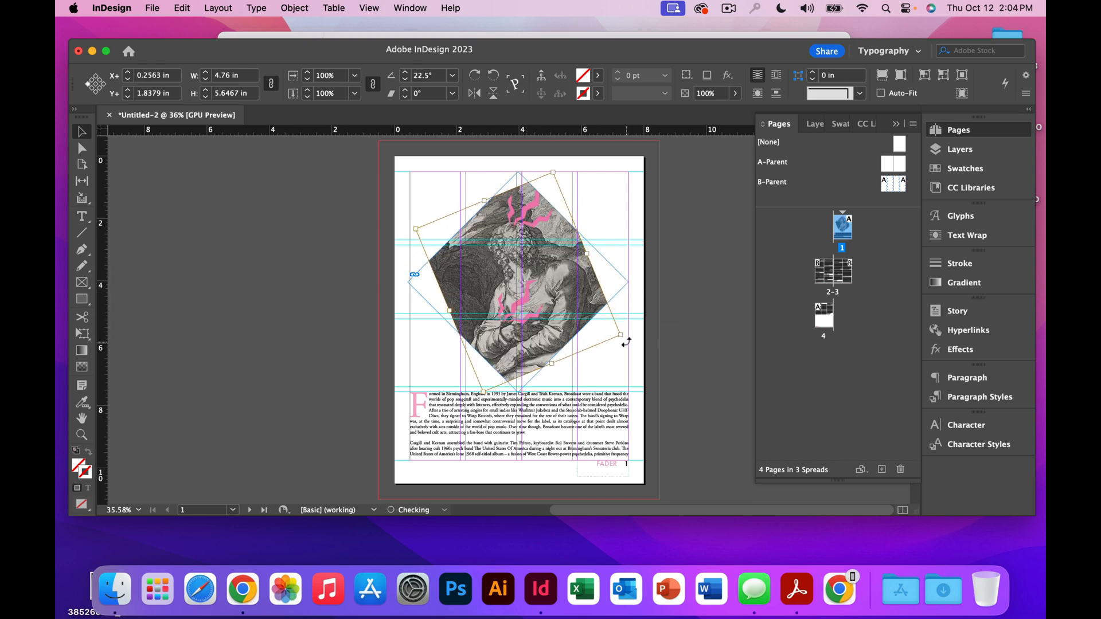
{"action": "key", "text": "super+z"}
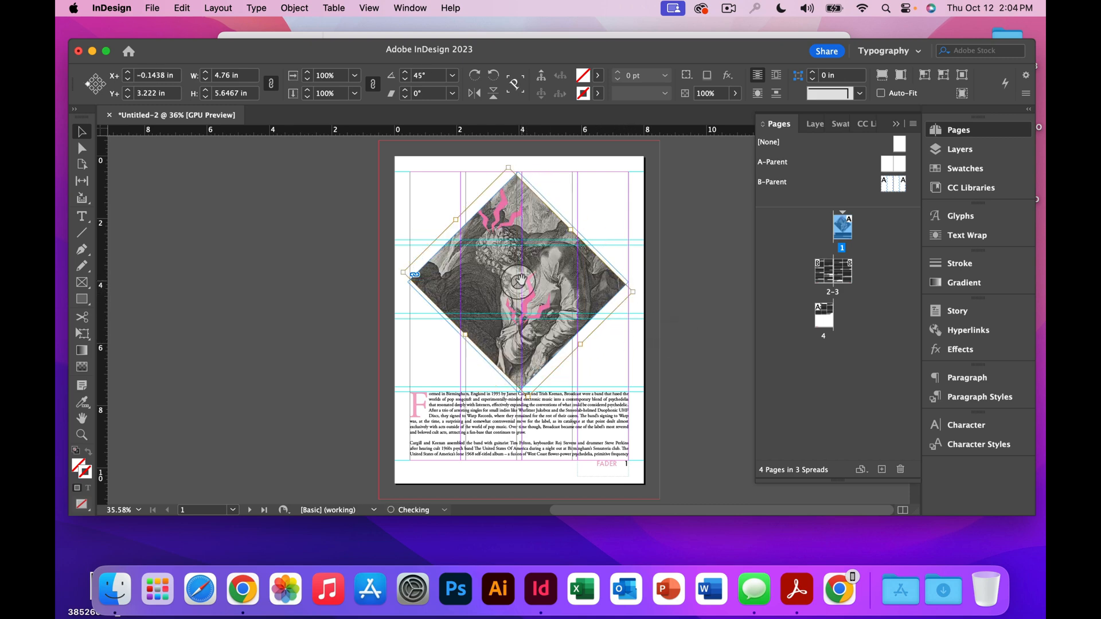
{"action": "left_click", "coordinate": [452, 77]}
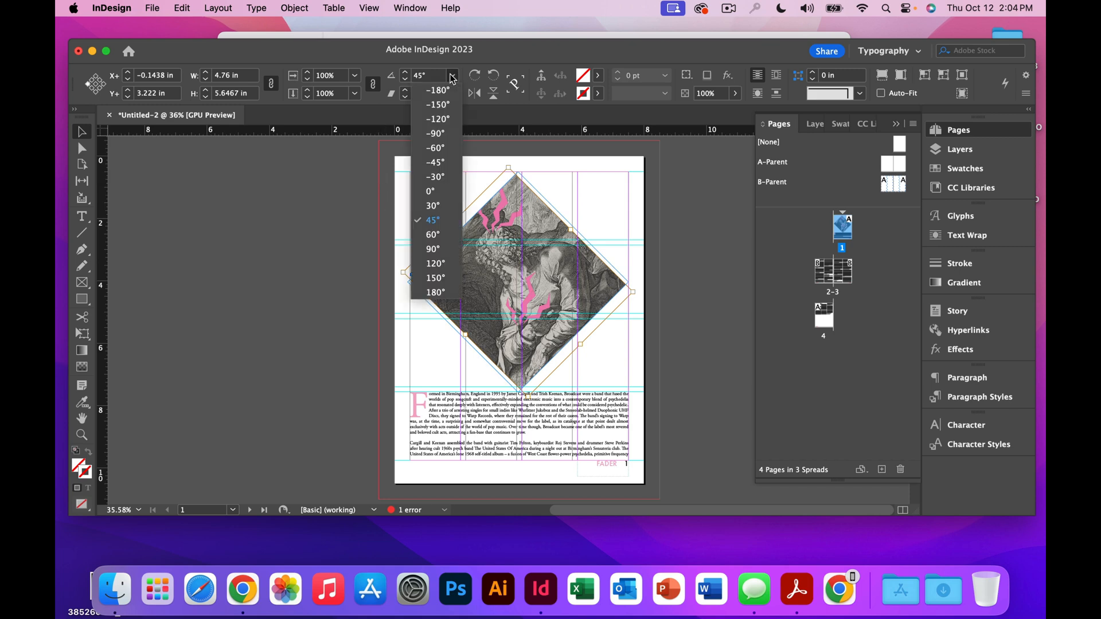
{"action": "left_click", "coordinate": [442, 192]}
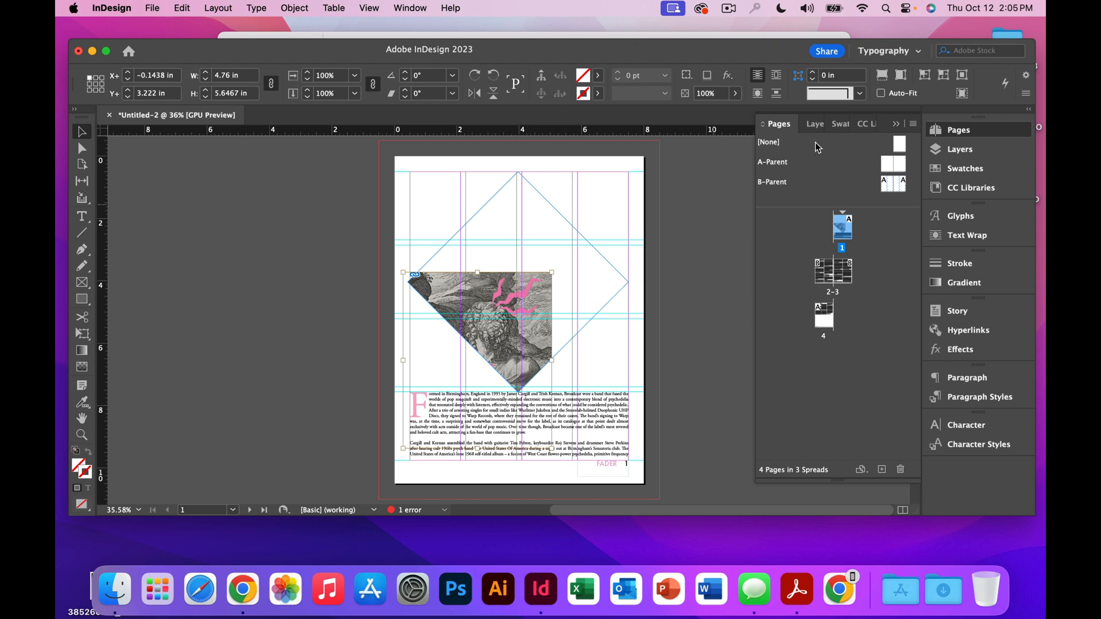
{"action": "left_click", "coordinate": [881, 77]}
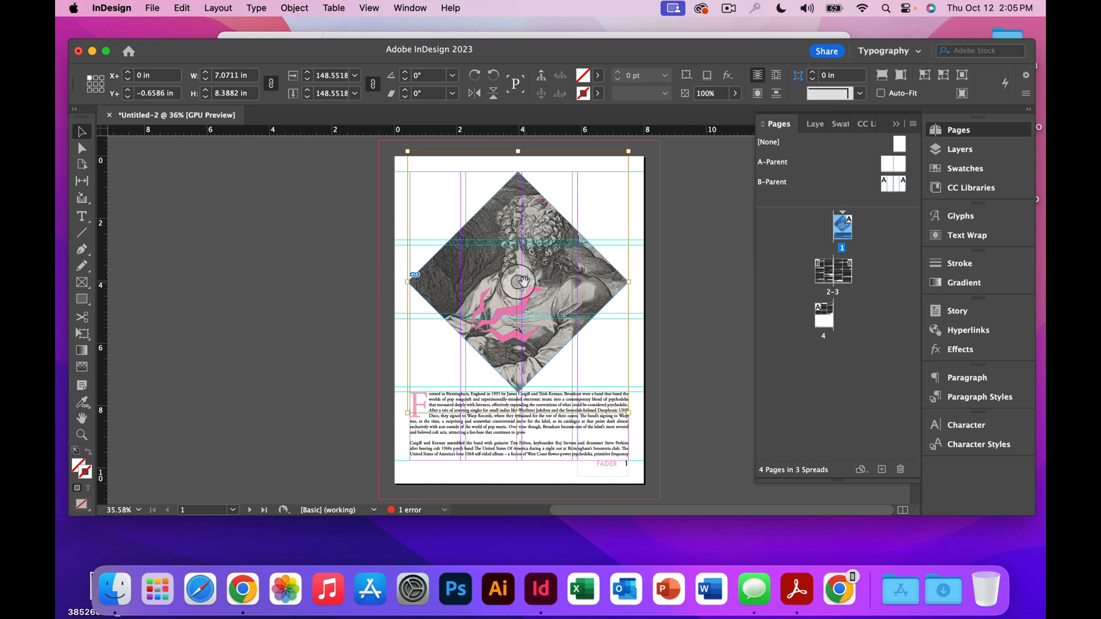
Nudge the image down about 0.44 in inside the diamond frame, keeping the frame in place.
{"action": "key", "text": "Down"}
{"action": "key", "text": "Down"}
{"action": "key", "text": "Down"}
{"action": "key", "text": "Down"}
{"action": "key", "text": "Down"}
{"action": "key", "text": "Down"}
{"action": "key", "text": "Down"}
{"action": "key", "text": "Down"}
{"action": "key", "text": "Down"}
{"action": "key", "text": "Down"}
{"action": "key", "text": "Down"}
{"action": "key", "text": "Down"}
{"action": "key", "text": "Down"}
{"action": "key", "text": "Down"}
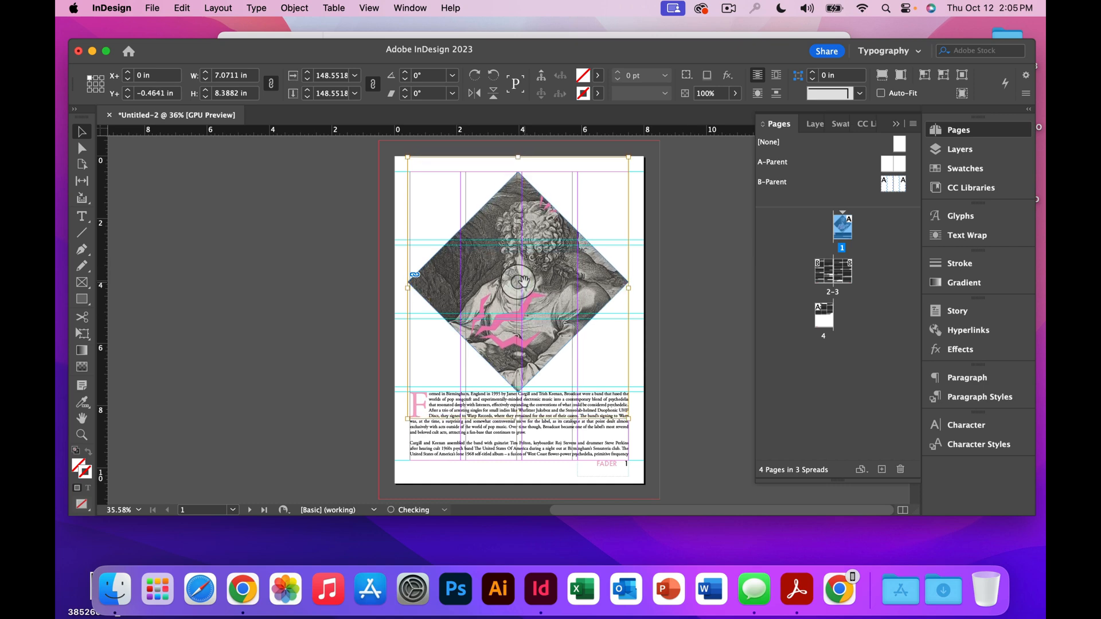
{"action": "key", "text": "Down"}
{"action": "key", "text": "Down"}
{"action": "key", "text": "Down"}
{"action": "key", "text": "Down"}
{"action": "key", "text": "Down"}
{"action": "key", "text": "Down"}
{"action": "key", "text": "Down"}
{"action": "key", "text": "Down"}
{"action": "key", "text": "Down"}
{"action": "key", "text": "Down"}
{"action": "key", "text": "Down"}
{"action": "key", "text": "Down"}
{"action": "key", "text": "Down"}
{"action": "key", "text": "Down"}
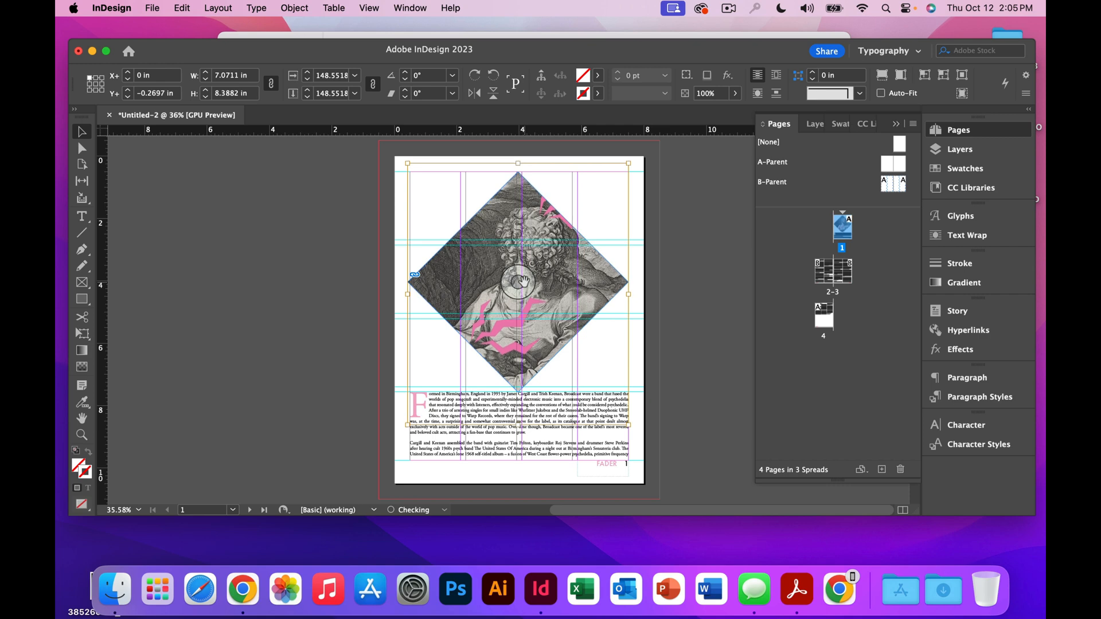
{"action": "key", "text": "Down"}
{"action": "key", "text": "Down"}
{"action": "key", "text": "Down"}
{"action": "key", "text": "Down"}
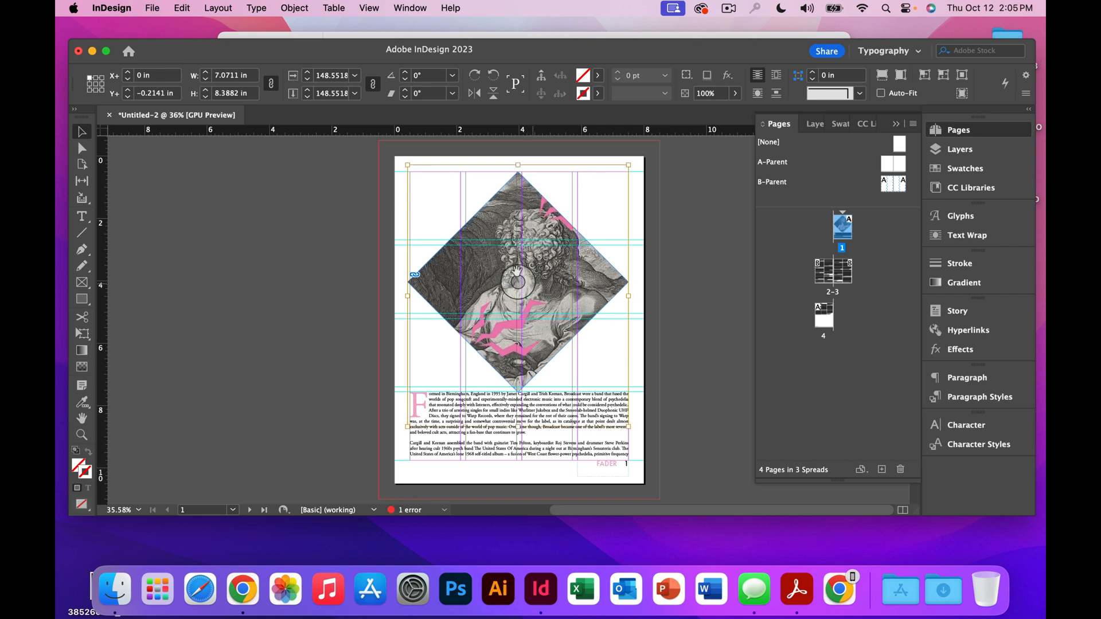
{"action": "left_click", "coordinate": [361, 224]}
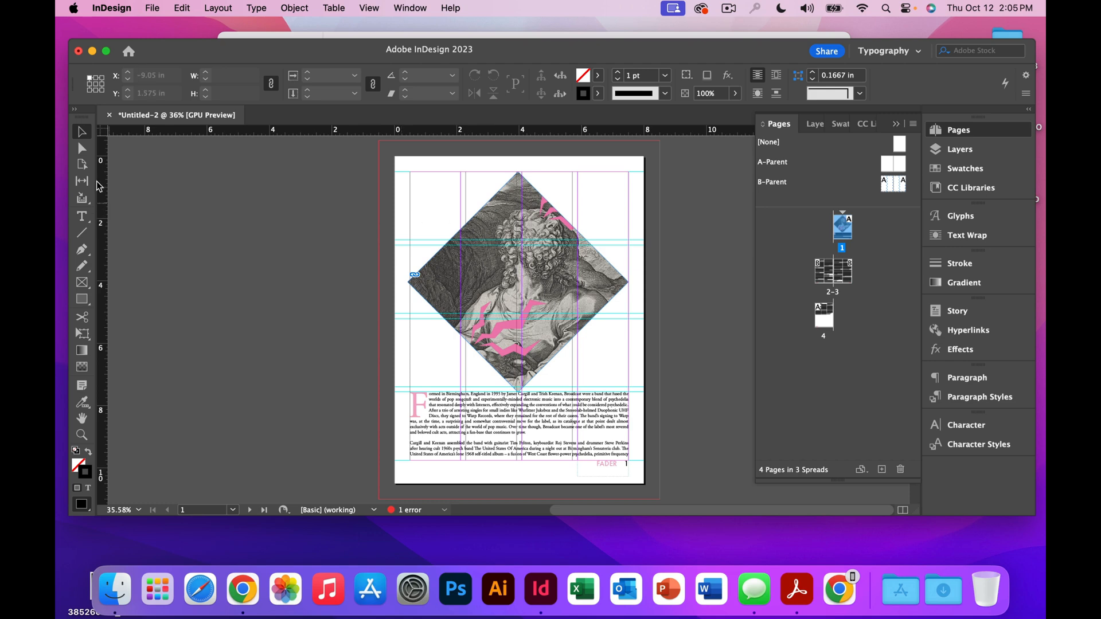
Give the diamond frame a 7 pt stroke in the [Black] swatch with a double-line stroke type.
{"action": "left_click", "coordinate": [453, 242]}
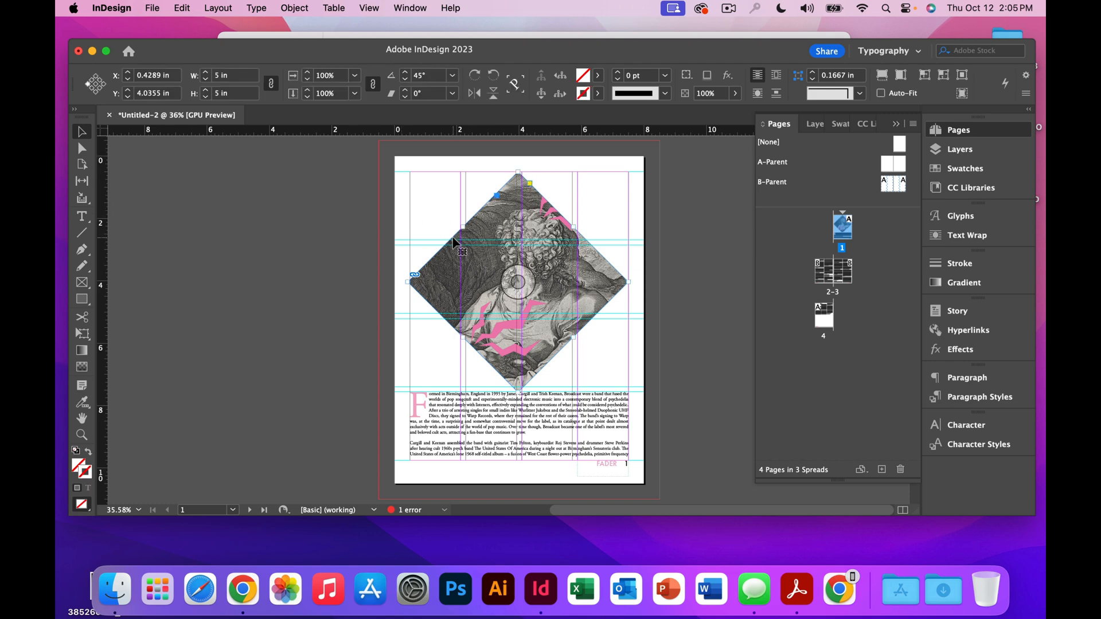
{"action": "left_click", "coordinate": [598, 93]}
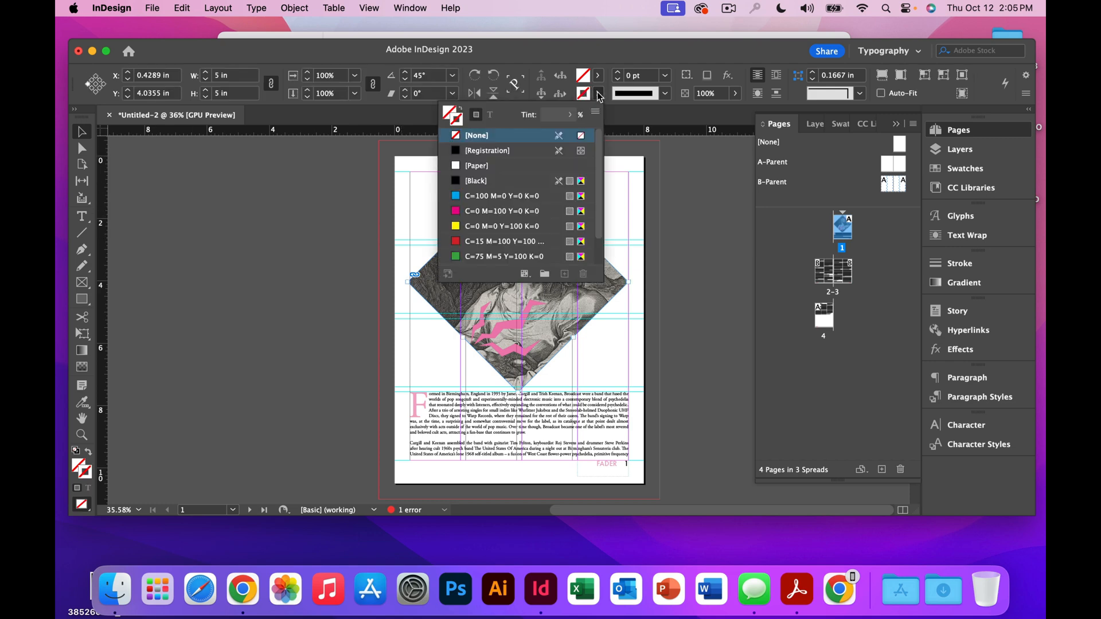
{"action": "left_click", "coordinate": [496, 181]}
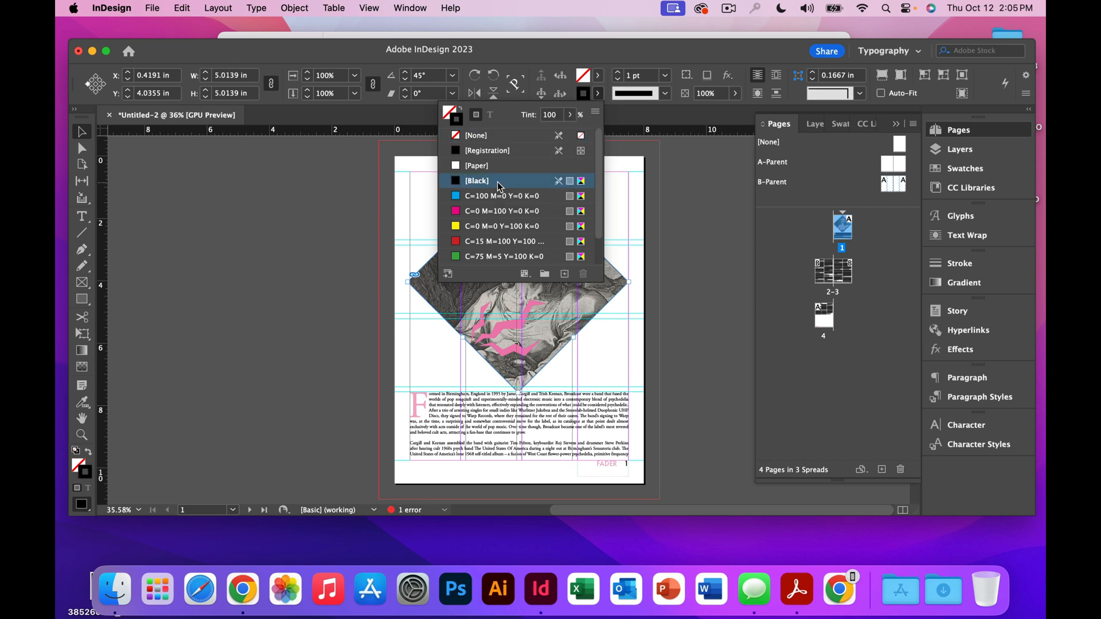
{"action": "left_click", "coordinate": [664, 75]}
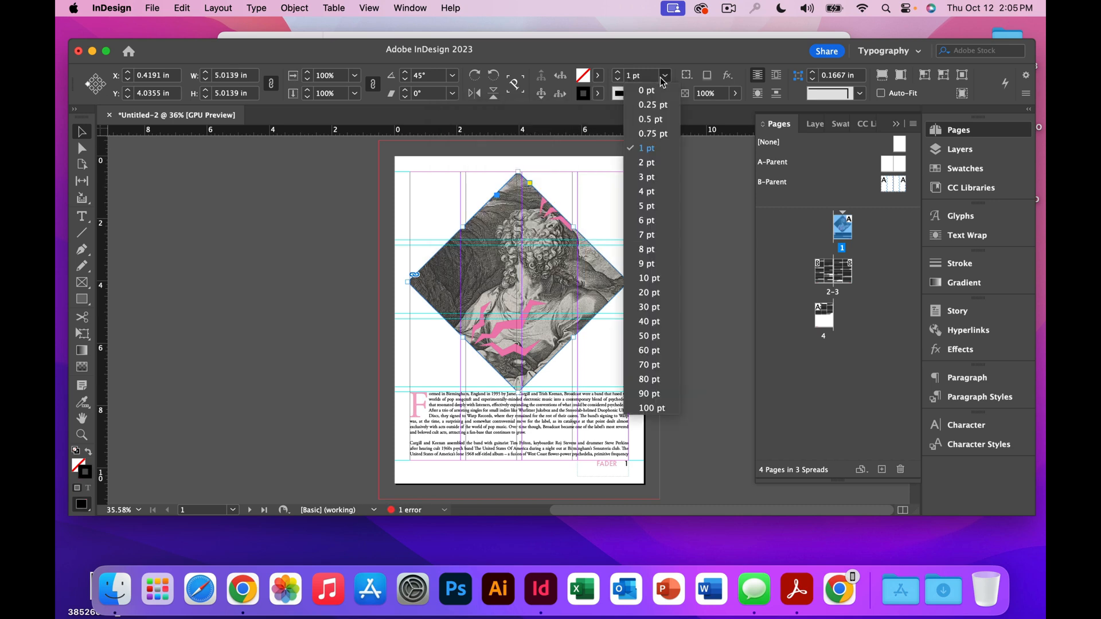
{"action": "left_click", "coordinate": [647, 234]}
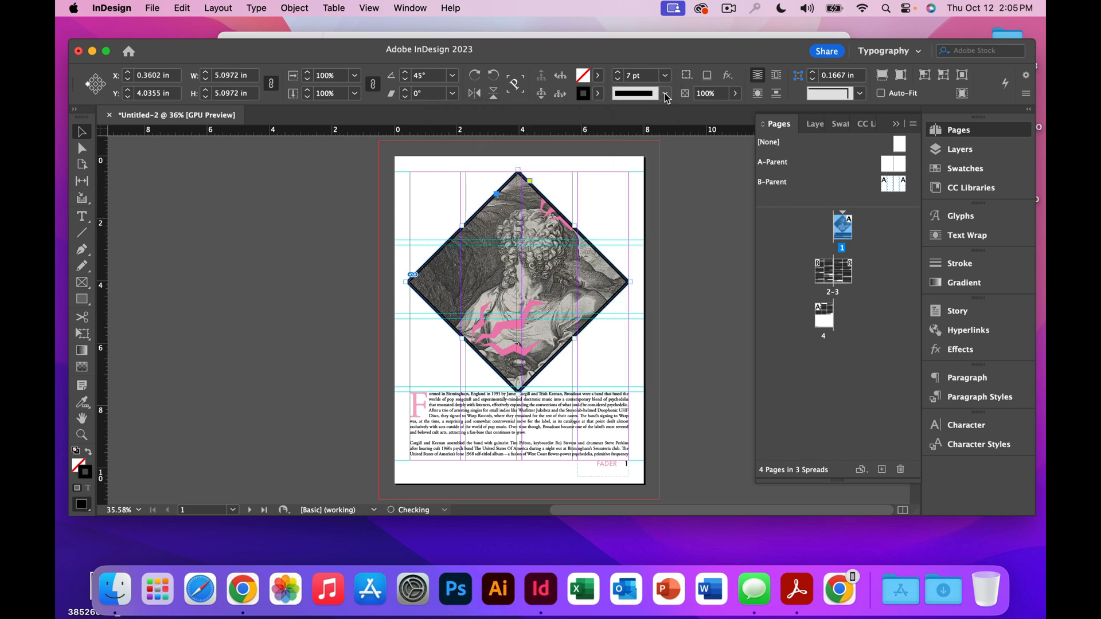
{"action": "left_click", "coordinate": [665, 93]}
{"action": "left_click", "coordinate": [655, 197]}
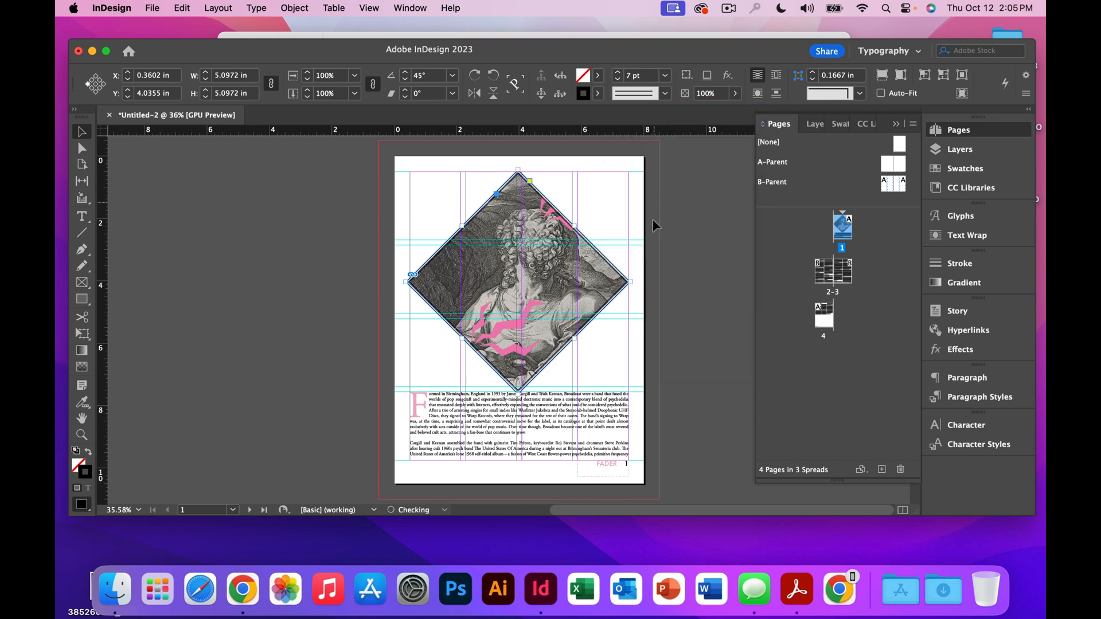
{"action": "left_click", "coordinate": [635, 237]}
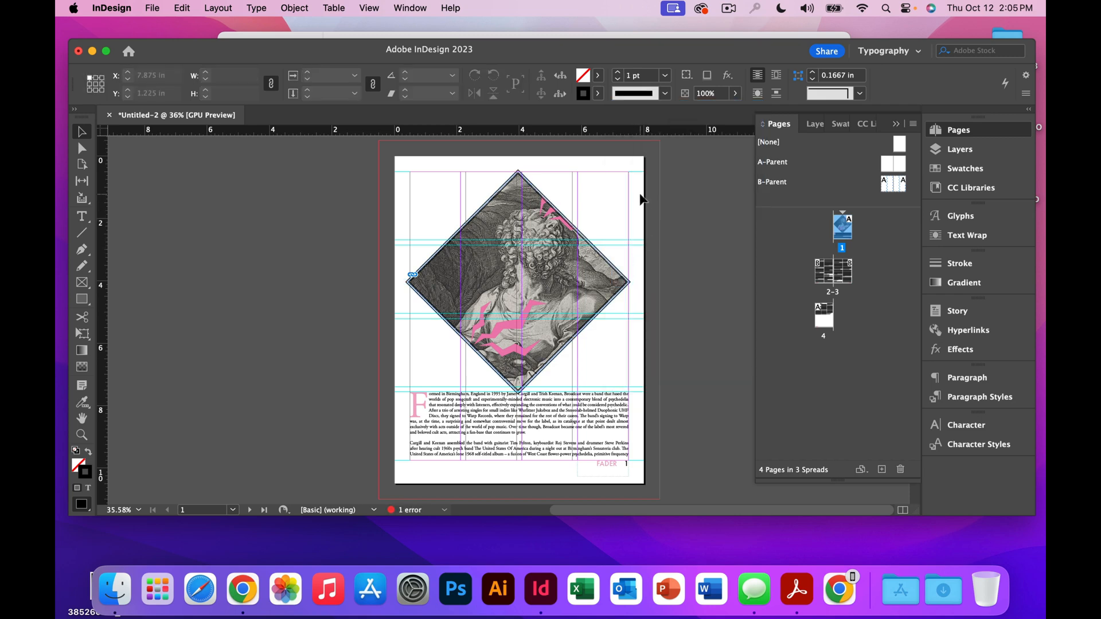
Align the diamond frame's double-line stroke to the outside of the frame.
{"action": "key", "text": "super+1"}
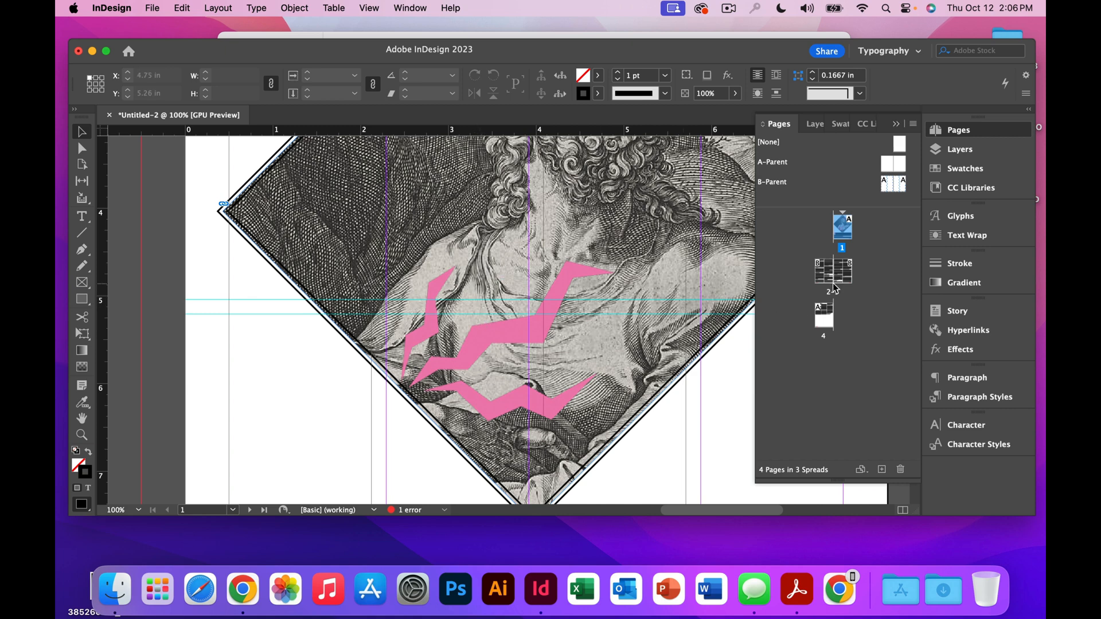
{"action": "left_click", "coordinate": [963, 267]}
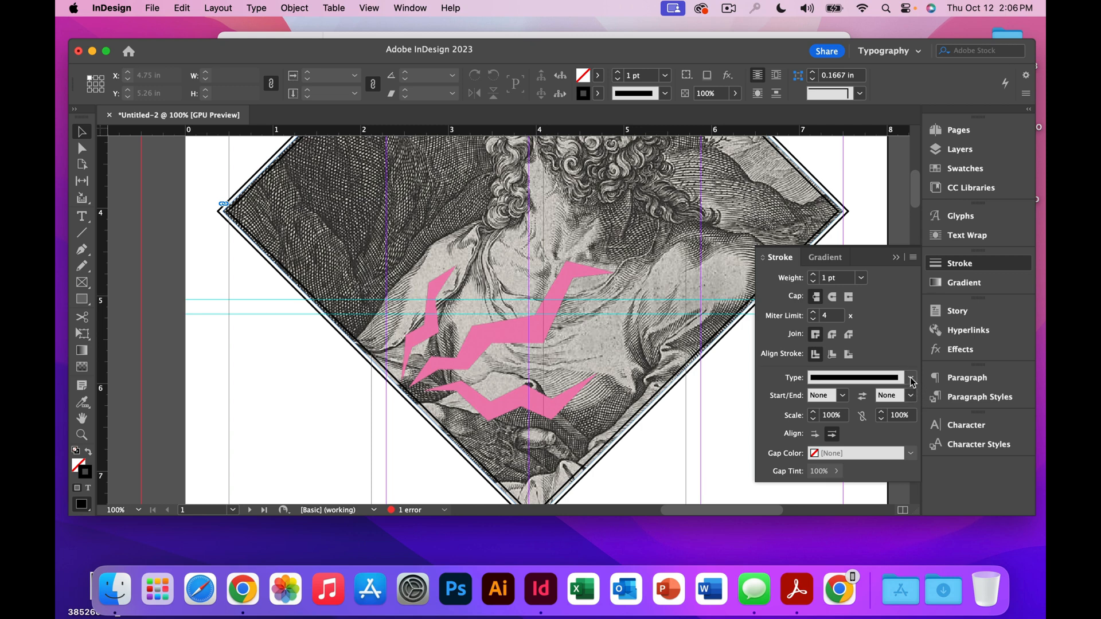
{"action": "key", "text": "super+z"}
{"action": "left_click", "coordinate": [832, 356]}
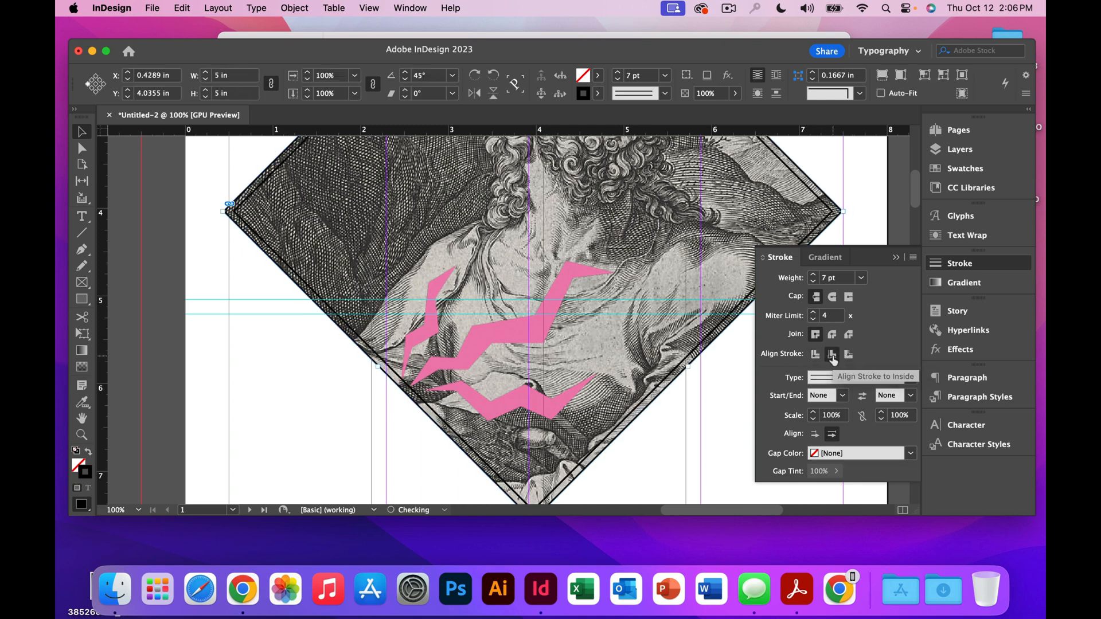
{"action": "left_click", "coordinate": [849, 355]}
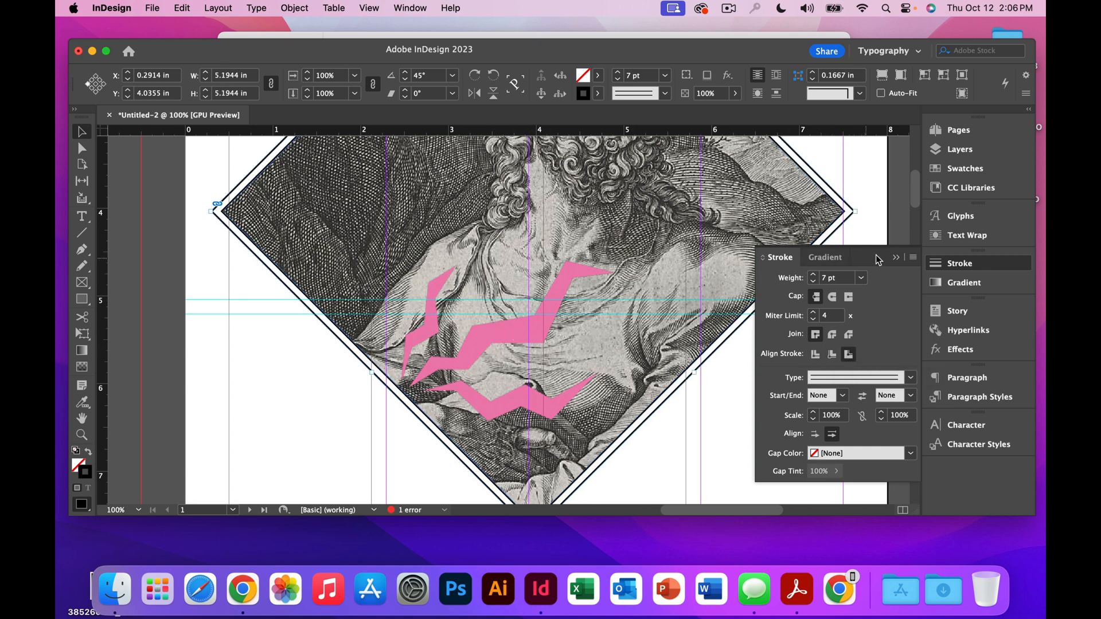
{"action": "left_click", "coordinate": [895, 259]}
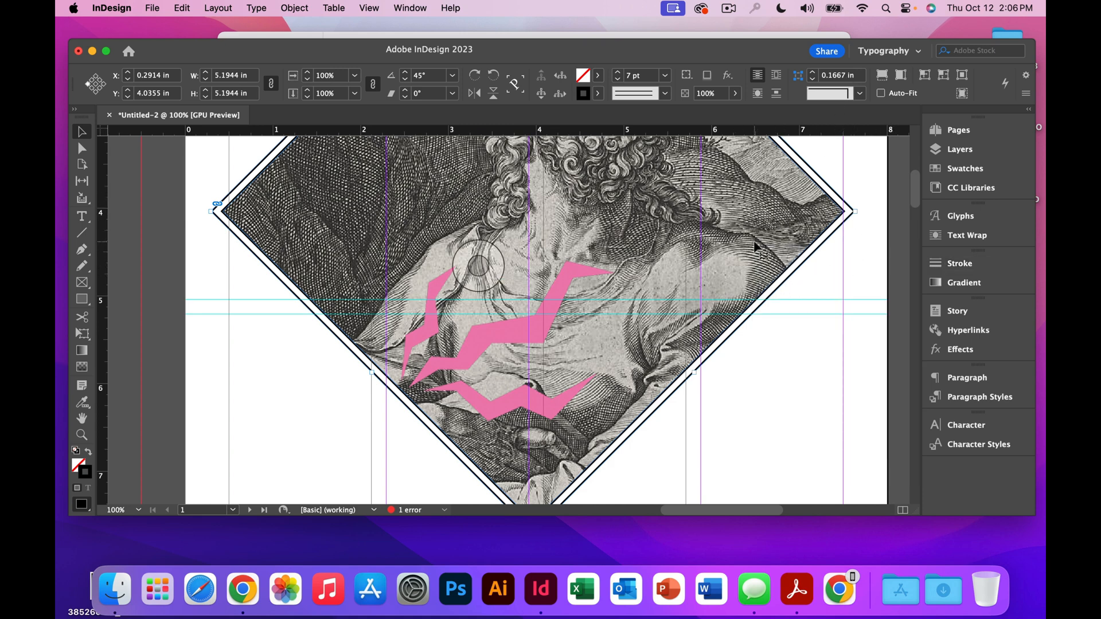
Give the diamond frame inverse rounded corners with a corner size of 0.25 in.
{"action": "key", "text": "super+0"}
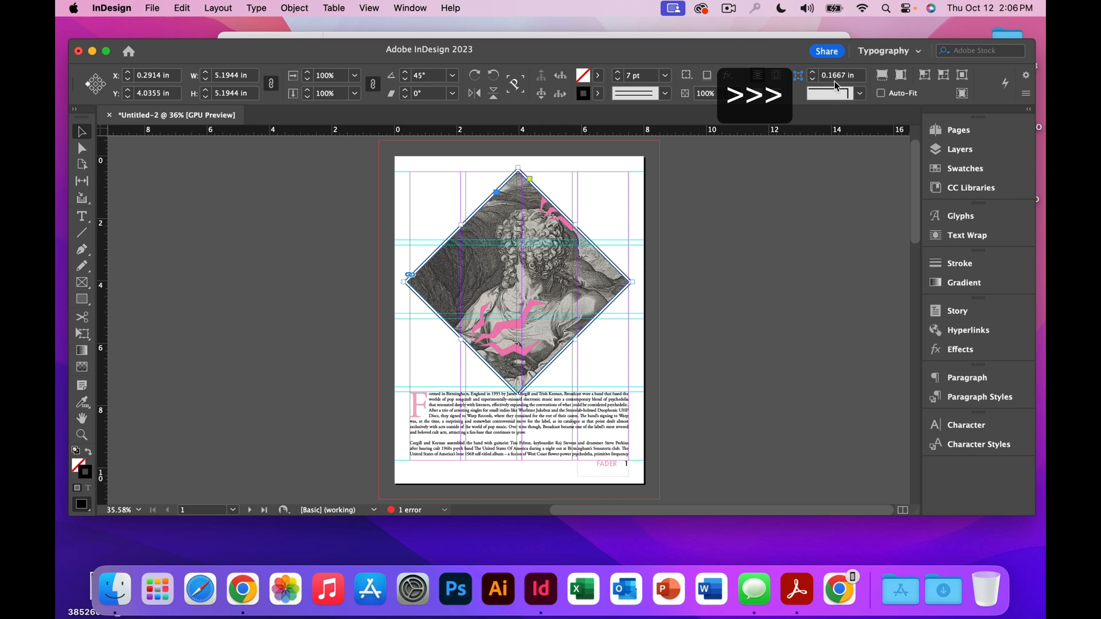
{"action": "left_click", "coordinate": [860, 96]}
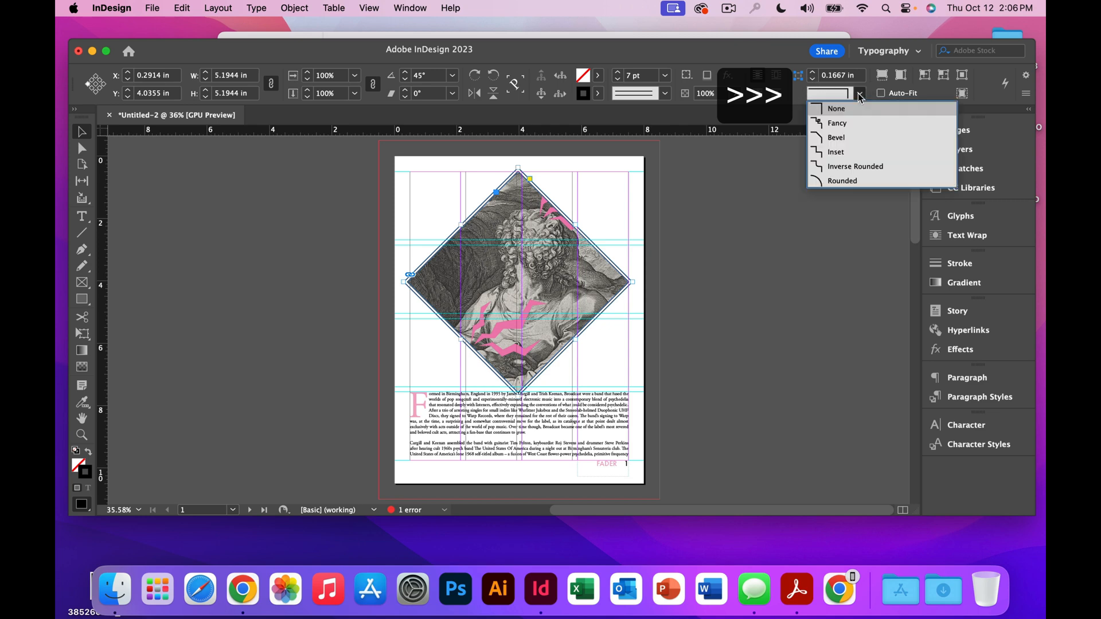
{"action": "left_click", "coordinate": [847, 167]}
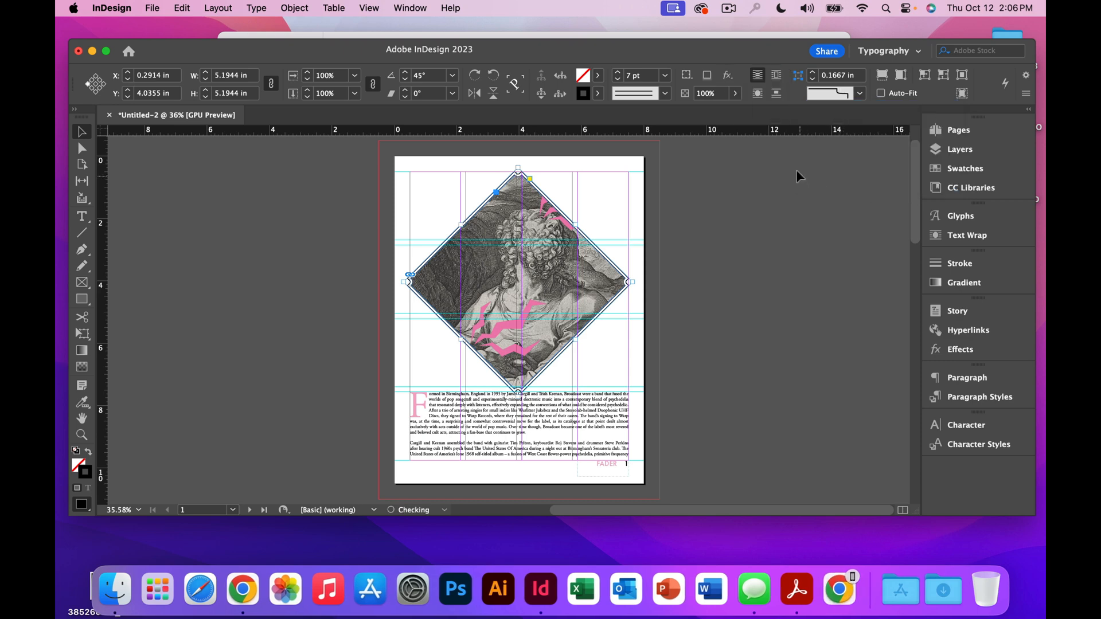
{"action": "left_click", "coordinate": [812, 72]}
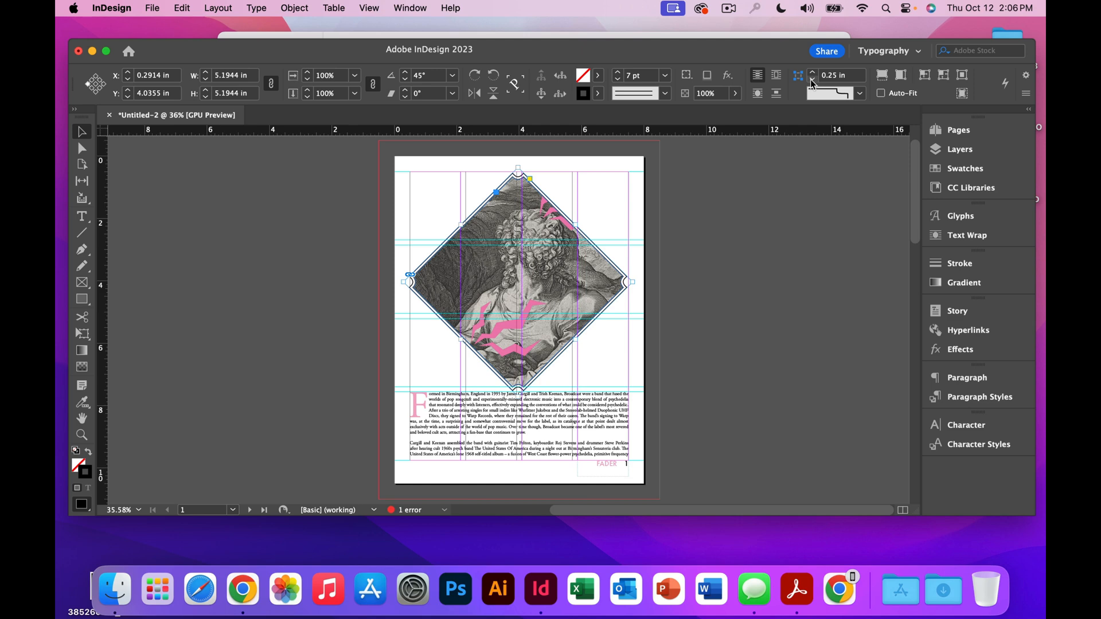
{"action": "left_click", "coordinate": [730, 209]}
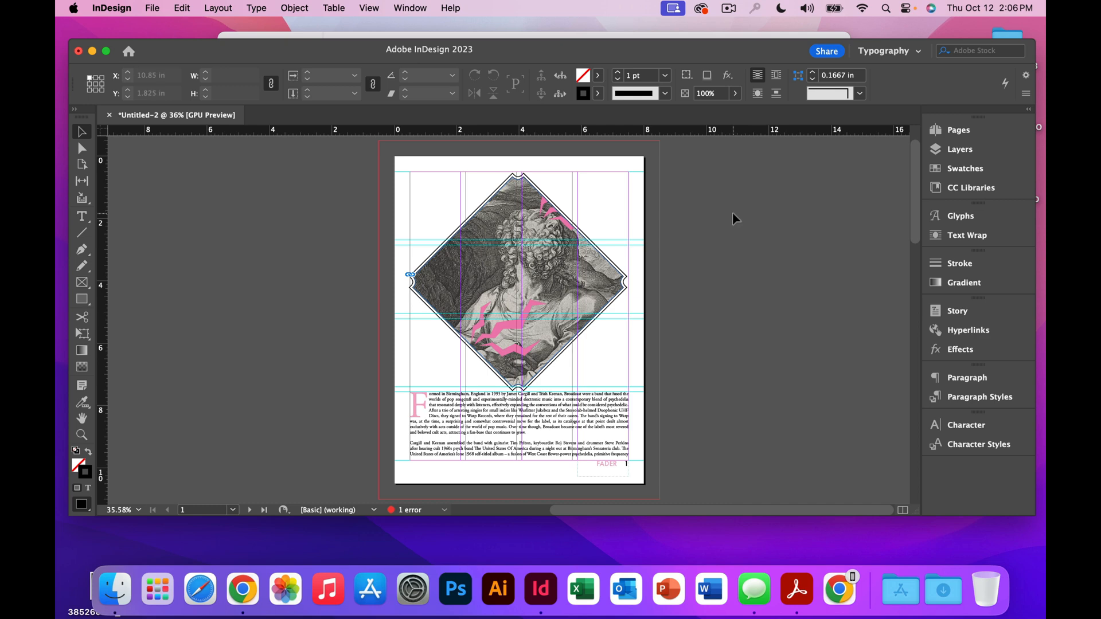
Wrap the body text around the diamond frame's bounding box with a 0.0625 in offset on all sides.
{"action": "left_click", "coordinate": [522, 392]}
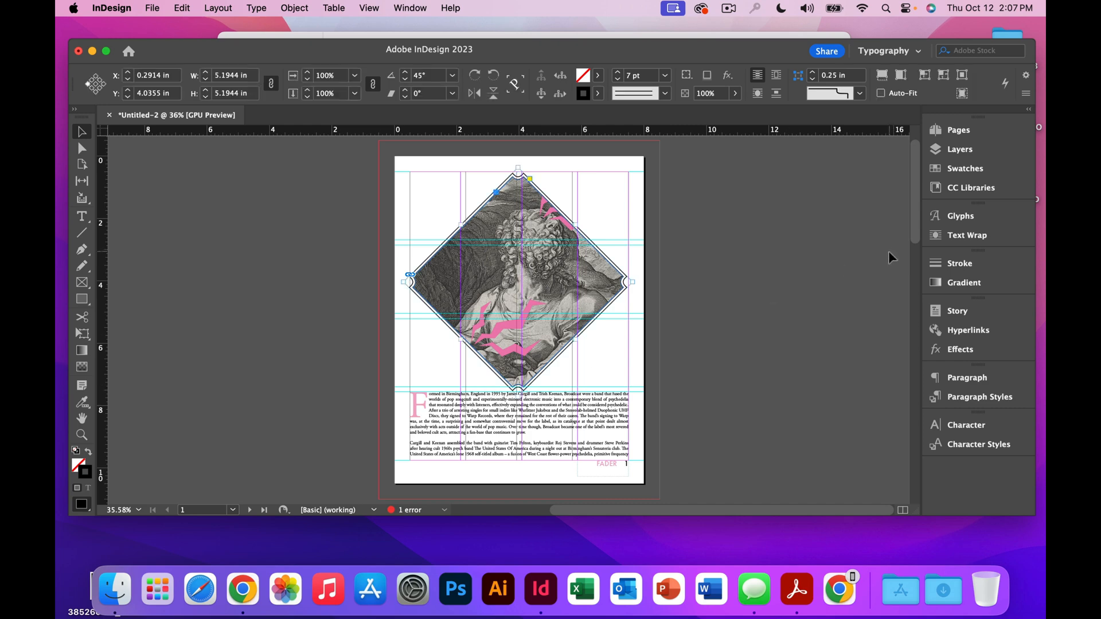
{"action": "left_click", "coordinate": [966, 235]}
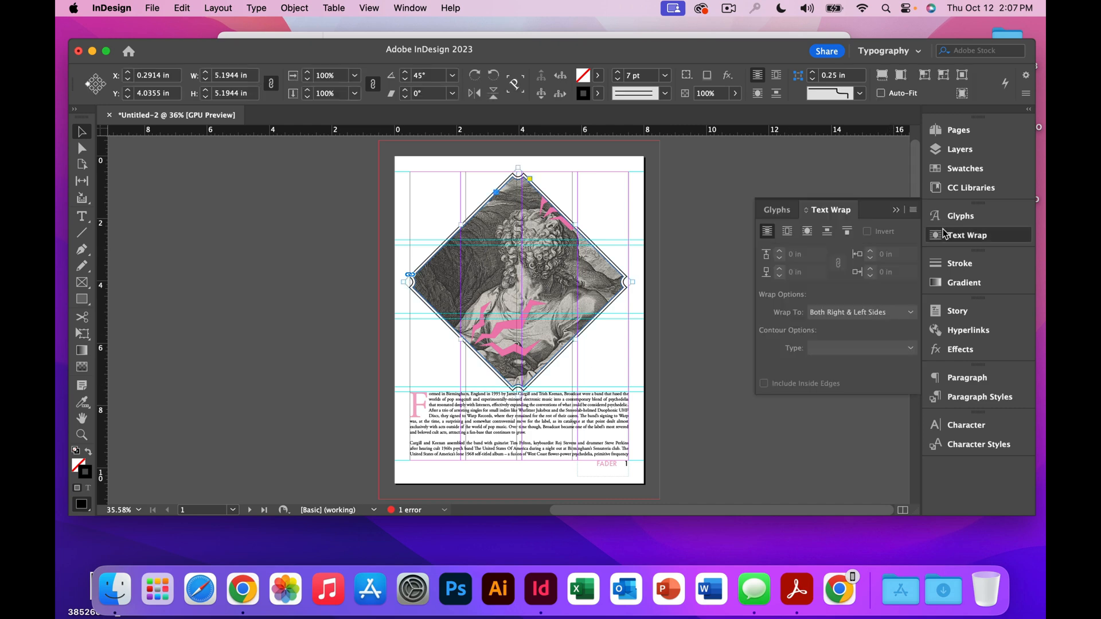
{"action": "left_click", "coordinate": [787, 232]}
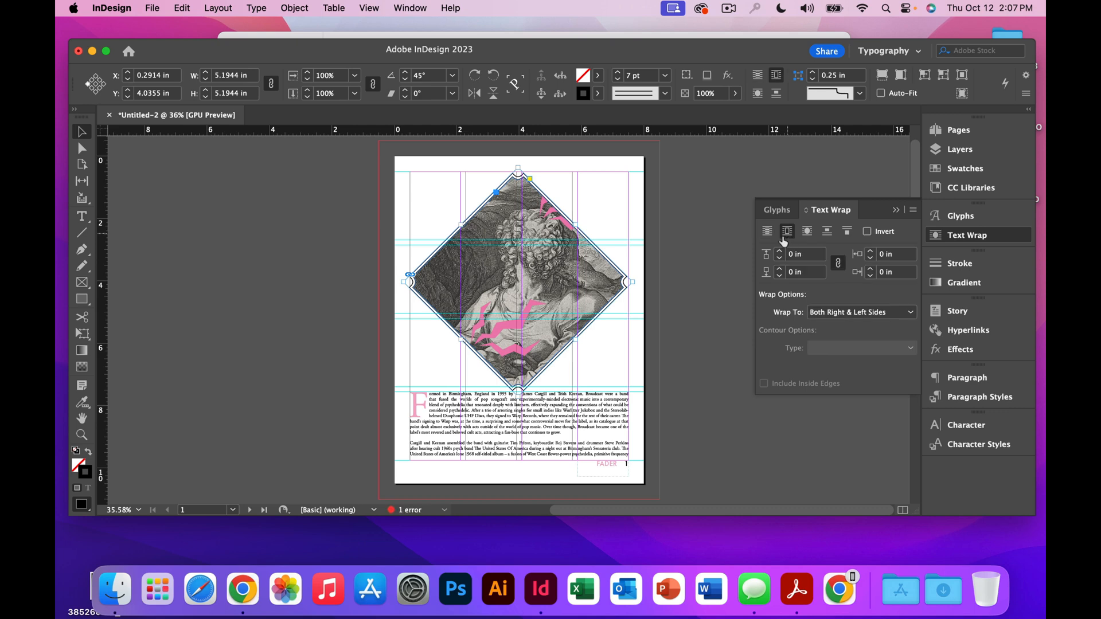
{"action": "left_click", "coordinate": [779, 251]}
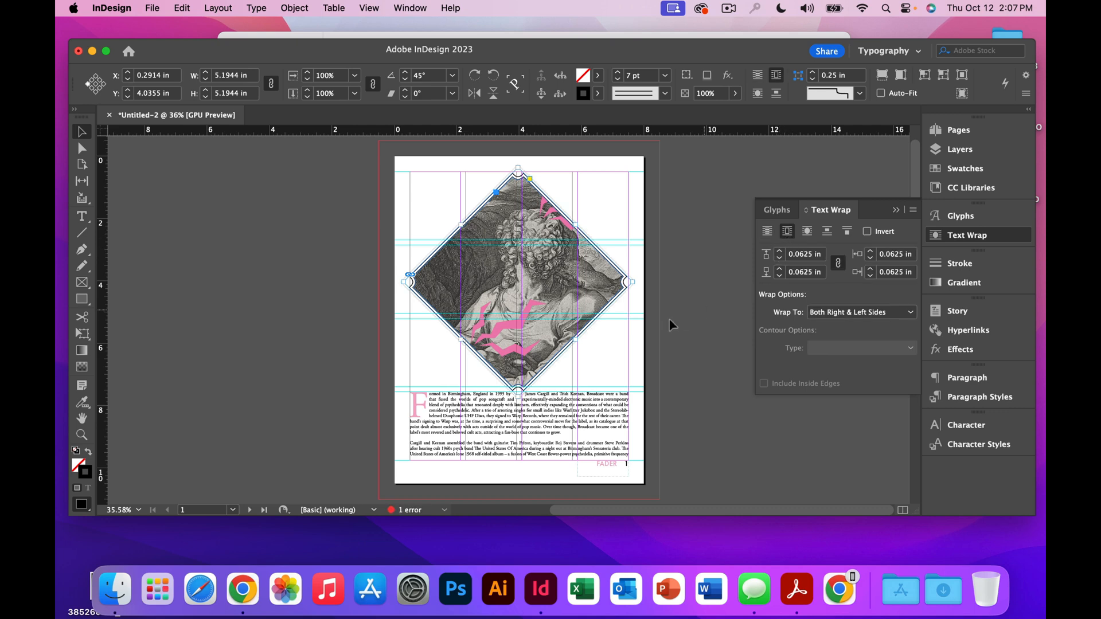
{"action": "left_click", "coordinate": [697, 318]}
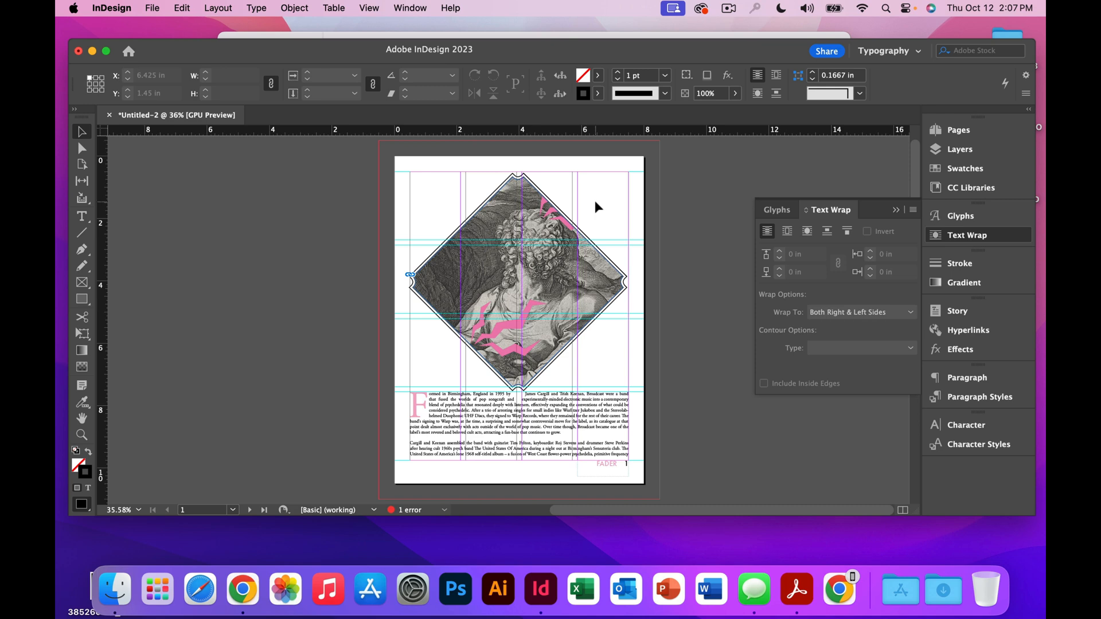
Place Title.pdf at full size in the upper-left corner of page 1, above the diamond.
{"action": "key", "text": "super+d"}
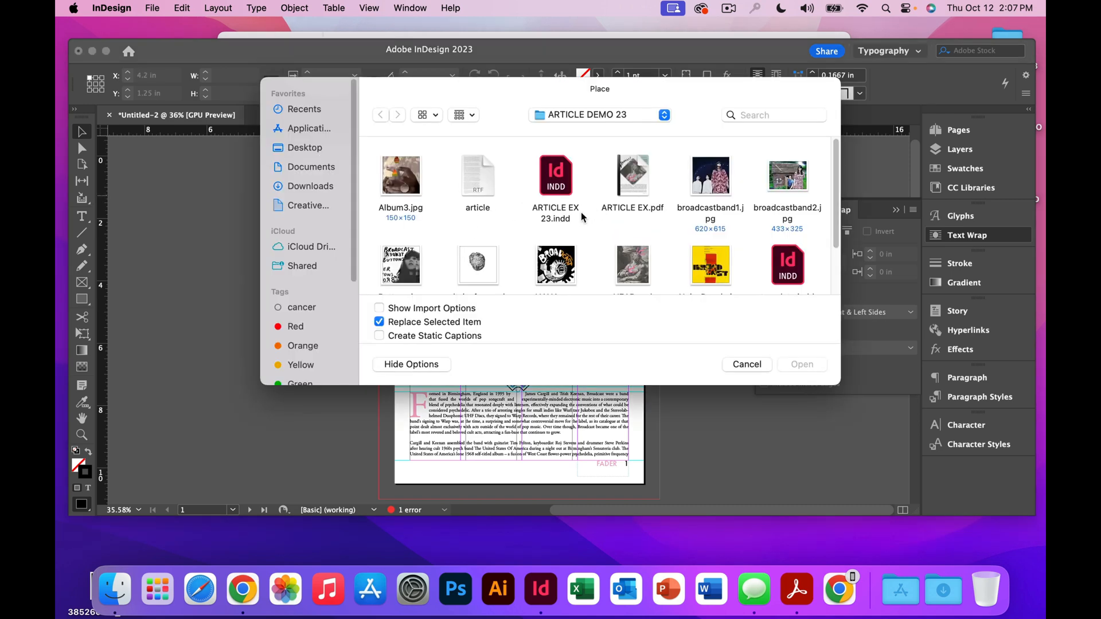
{"action": "scroll", "coordinate": [837, 188], "scroll_direction": "down", "scroll_amount": 2}
{"action": "scroll", "coordinate": [837, 188], "scroll_direction": "down", "scroll_amount": 5}
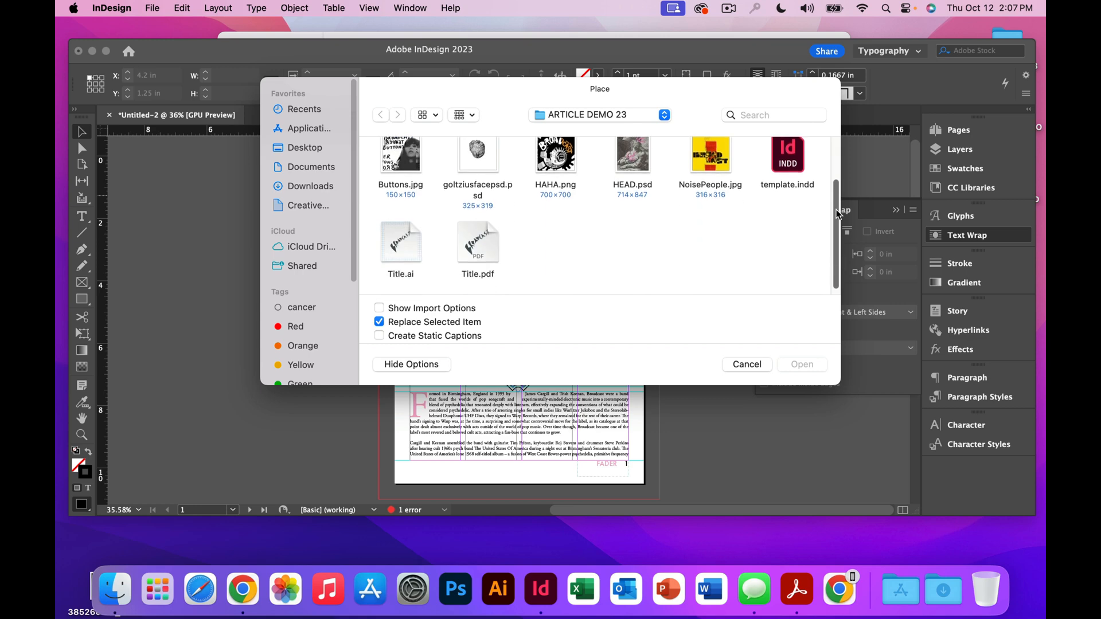
{"action": "left_click", "coordinate": [478, 236]}
{"action": "left_click", "coordinate": [801, 365]}
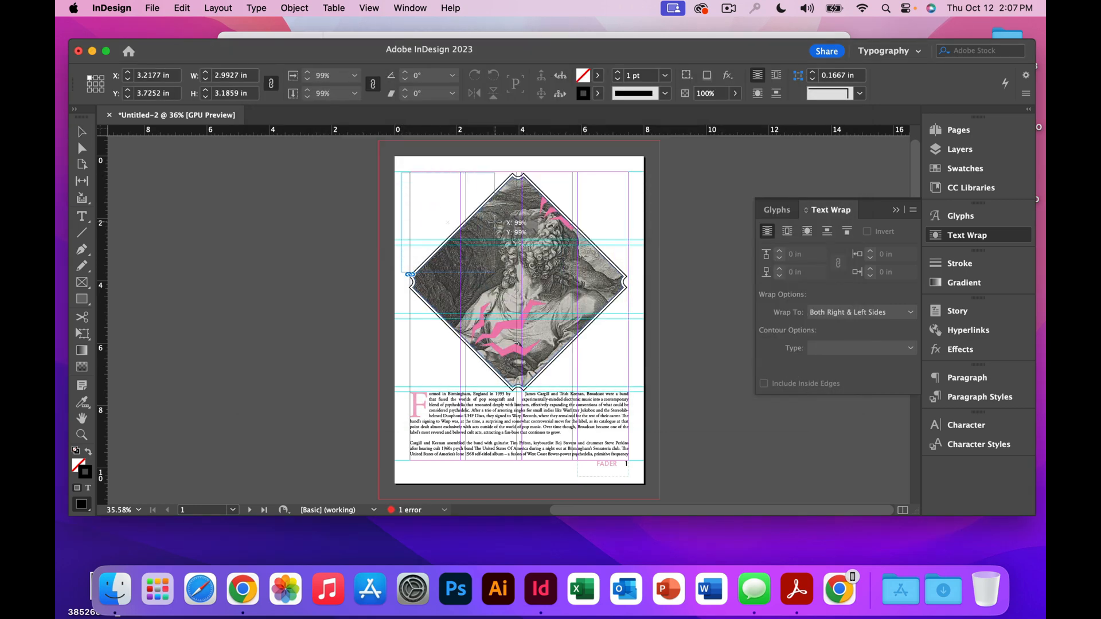
{"action": "left_click", "coordinate": [467, 211]}
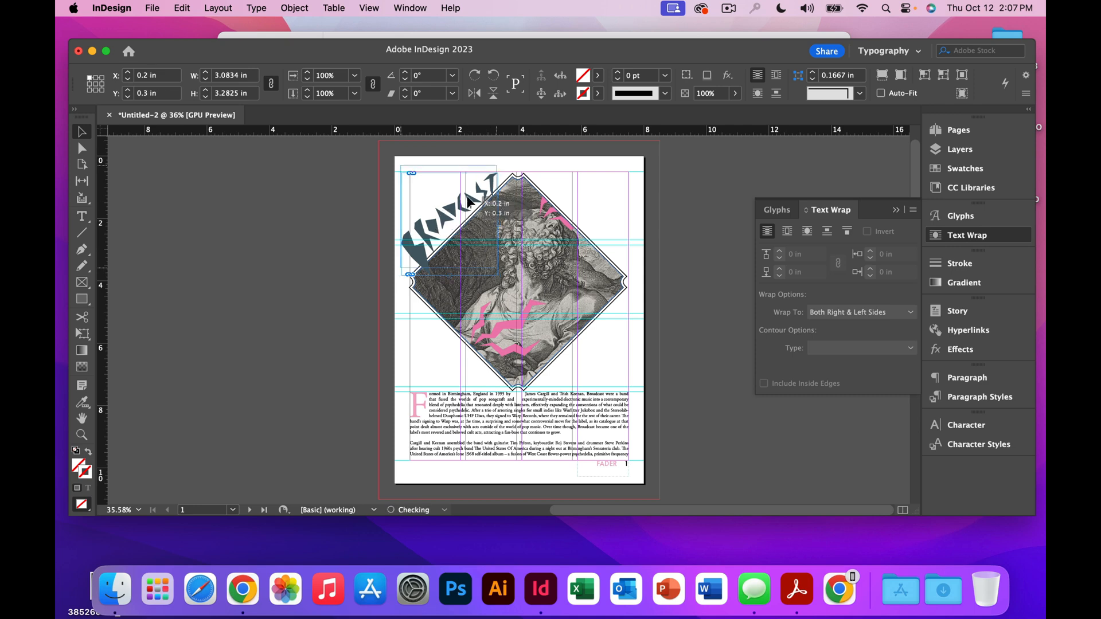
Scale the BROADCAST title proportionally to about 2.6 in wide and rotate it to −3°.
{"action": "left_click_drag", "start_coordinate": [467, 205], "coordinate": [465, 197]}
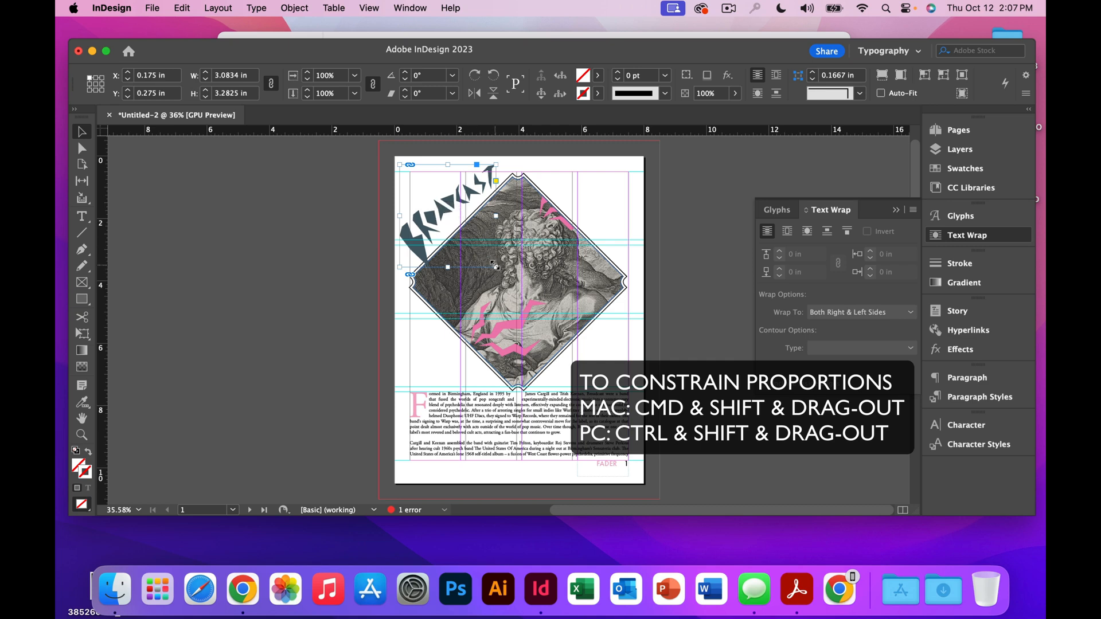
{"action": "left_click_drag", "start_coordinate": [493, 264], "coordinate": [482, 249]}
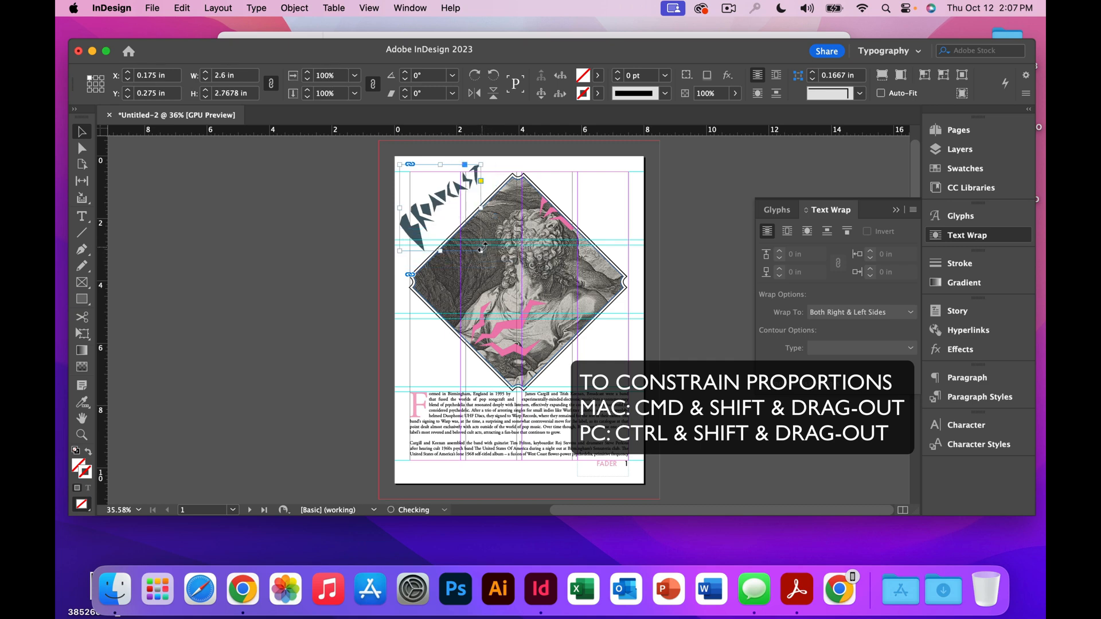
{"action": "left_click_drag", "start_coordinate": [489, 161], "coordinate": [491, 164]}
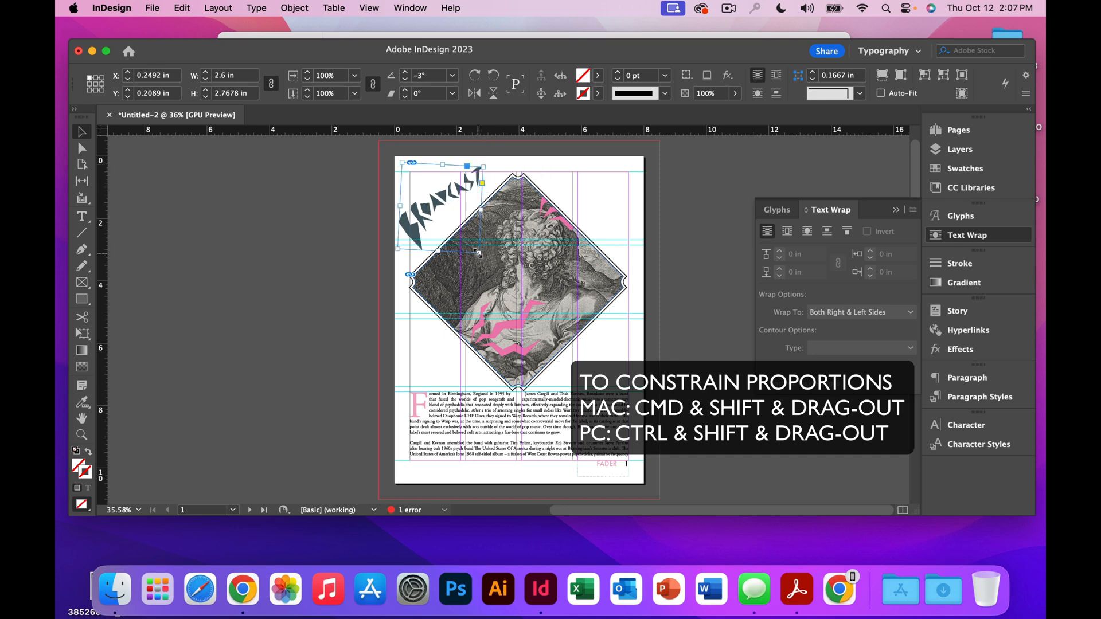
Resize the title frame to about 3.17 × 3.21 in and rotate it to −5° along the diamond's upper-left edge.
{"action": "left_click_drag", "start_coordinate": [478, 254], "coordinate": [462, 233]}
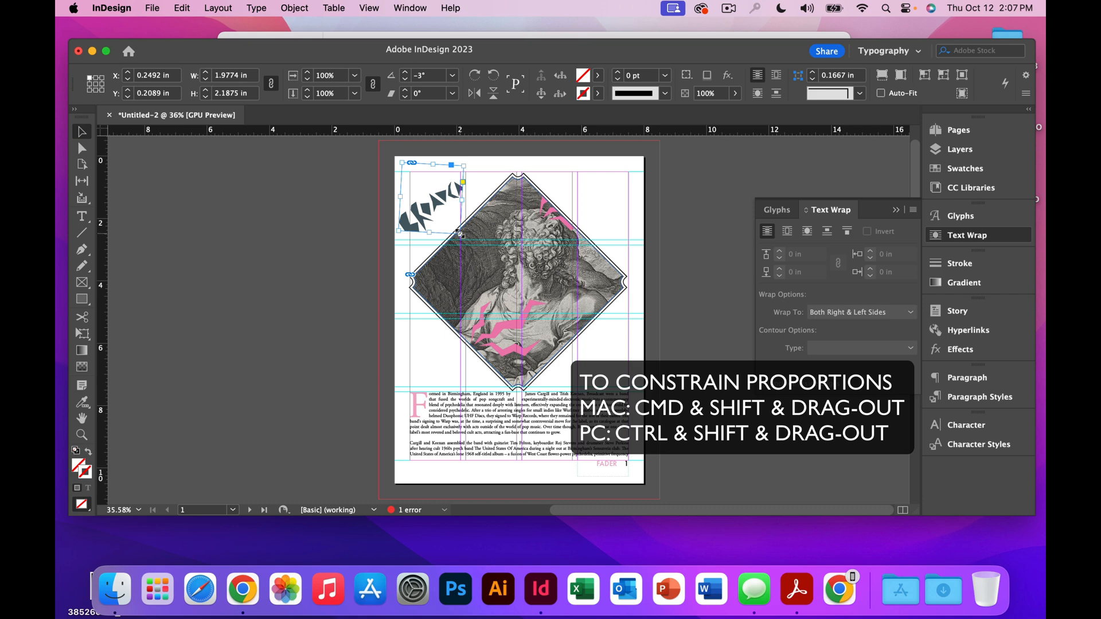
{"action": "left_click_drag", "start_coordinate": [459, 232], "coordinate": [443, 259]}
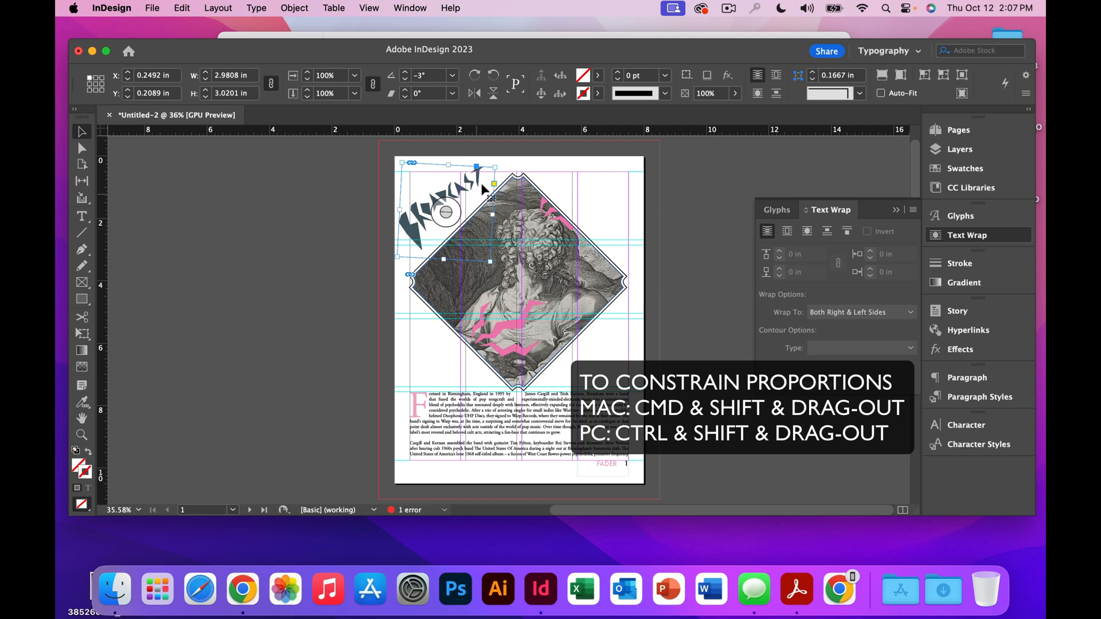
{"action": "mouse_move", "coordinate": [501, 167]}
{"action": "left_mouse_down"}
{"action": "mouse_move", "coordinate": [471, 181]}
{"action": "mouse_move", "coordinate": [512, 168]}
{"action": "mouse_move", "coordinate": [495, 182]}
{"action": "left_mouse_up"}
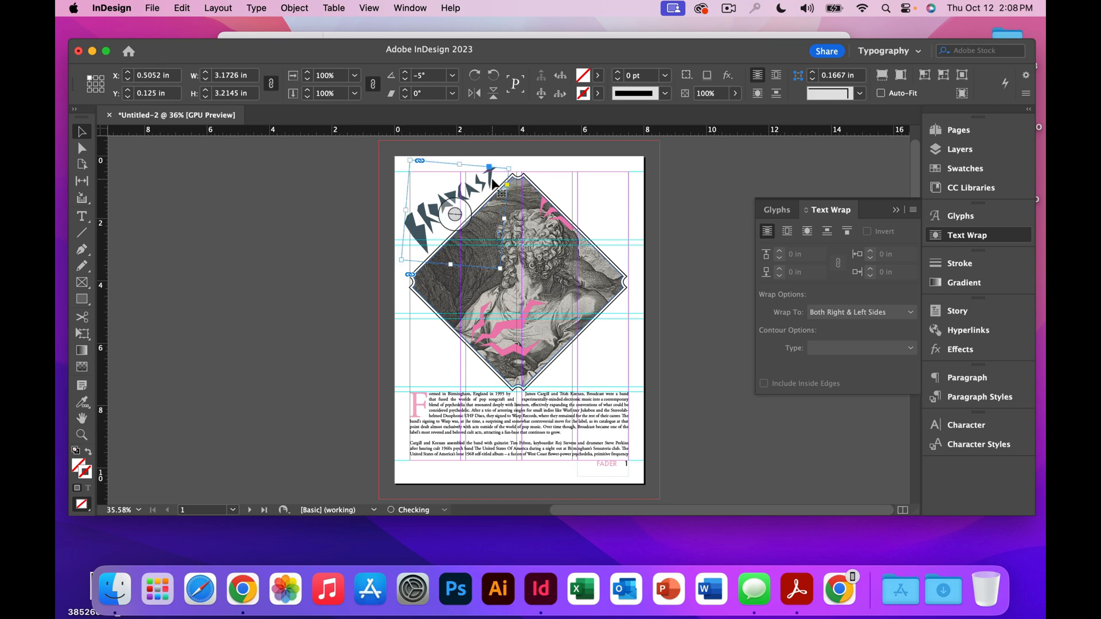
Deselect everything and check page 1 in full-screen presentation mode.
{"action": "left_click", "coordinate": [575, 182]}
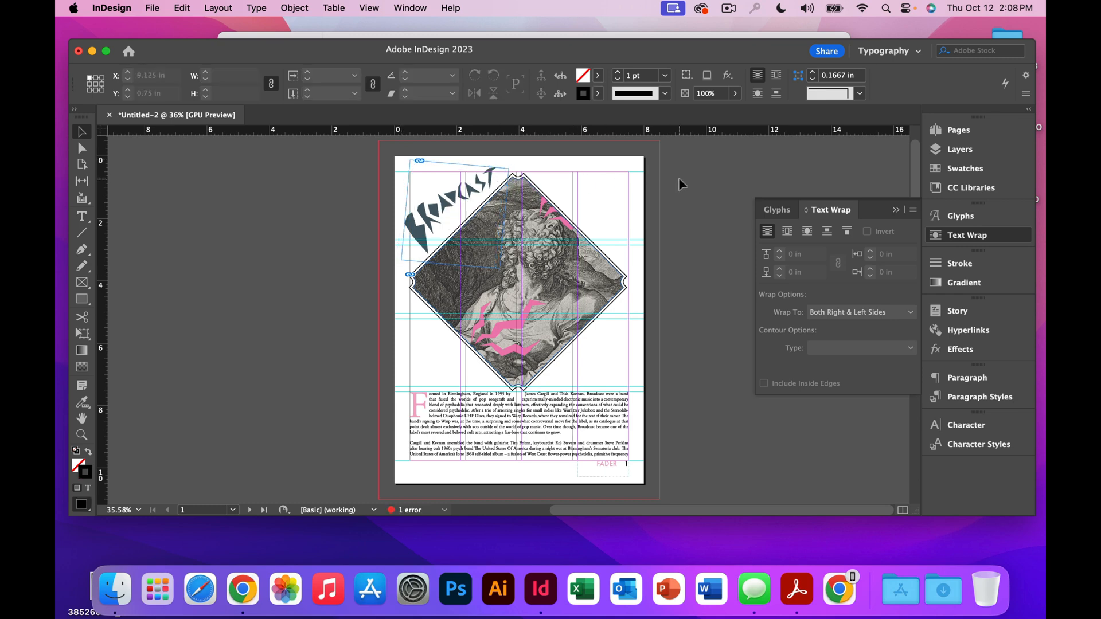
{"action": "key", "text": "shift+w"}
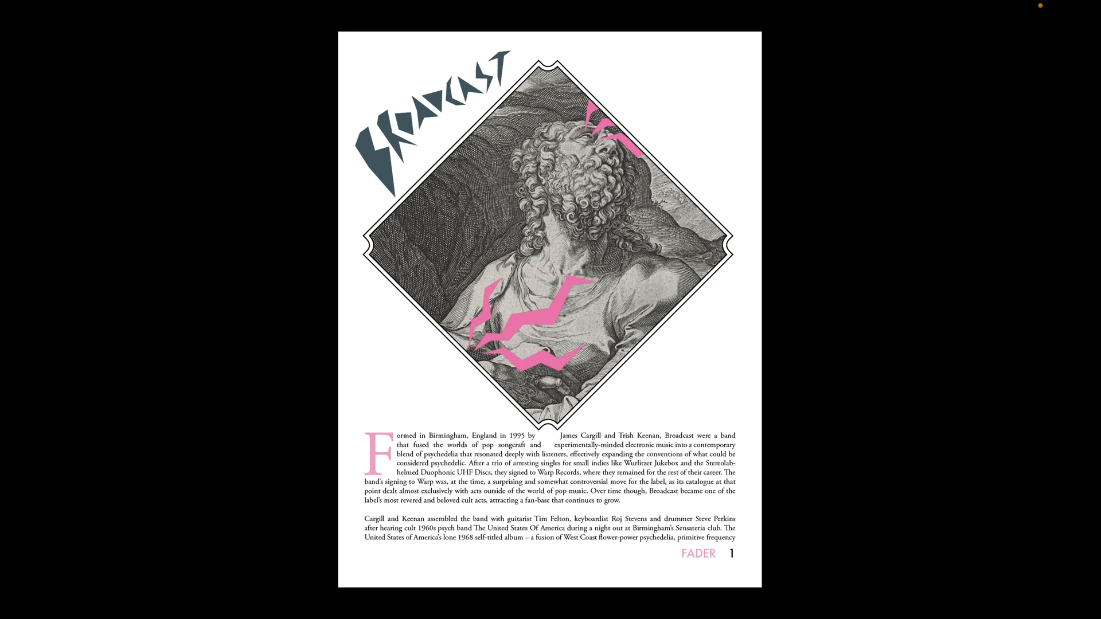
{"action": "key", "text": "Escape"}
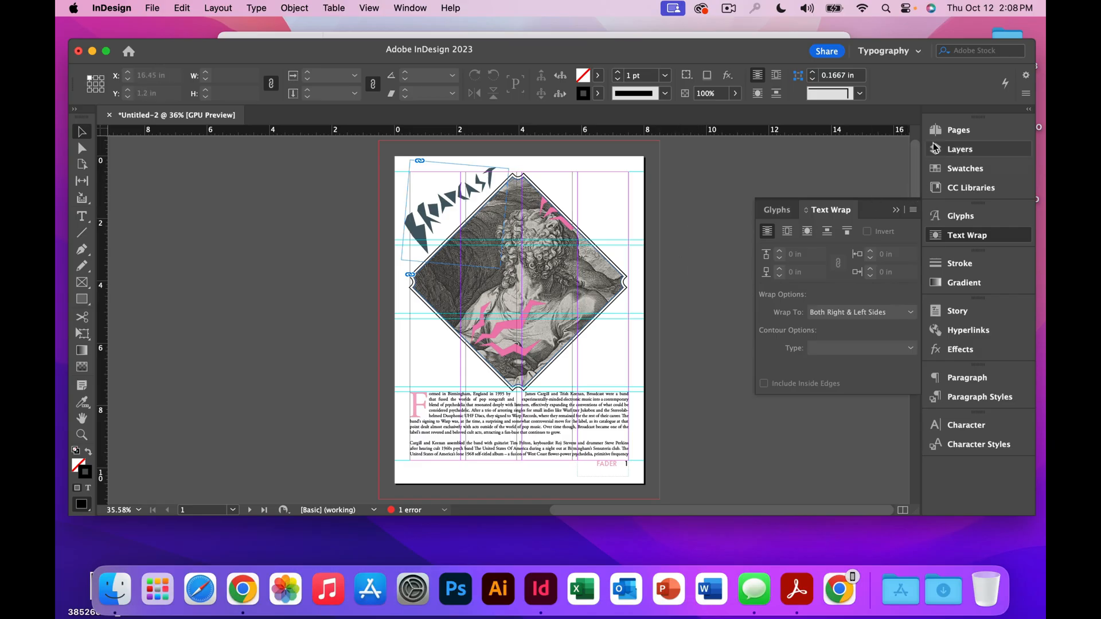
Go to the spread of pages 2–3 and add a new layer above Layer 1.
{"action": "left_click", "coordinate": [957, 130]}
{"action": "left_click", "coordinate": [820, 275]}
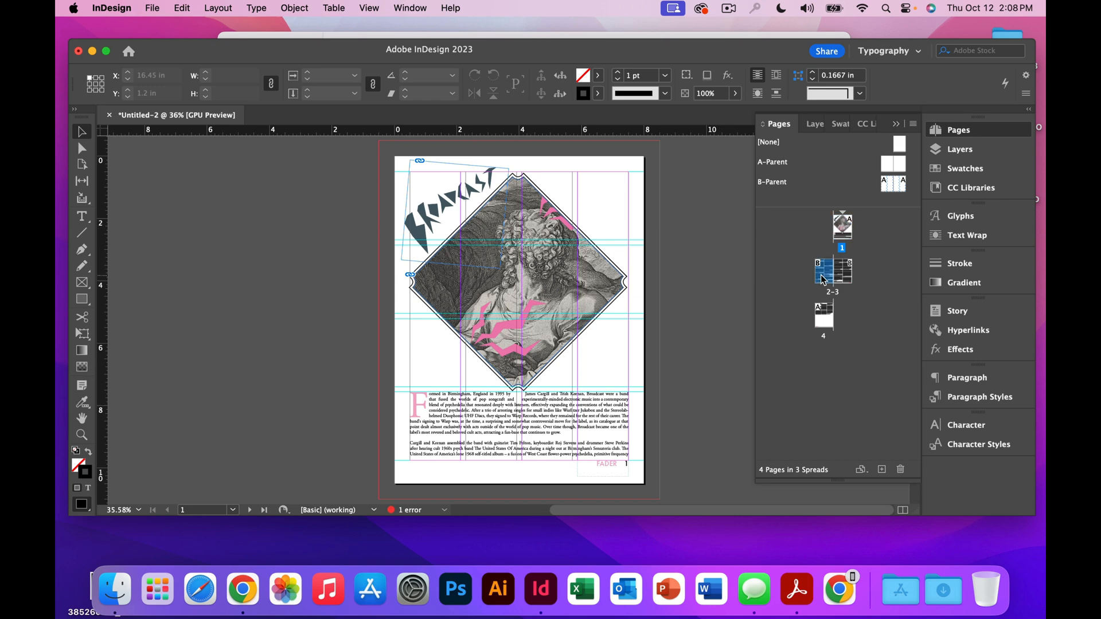
{"action": "double_click", "coordinate": [822, 279]}
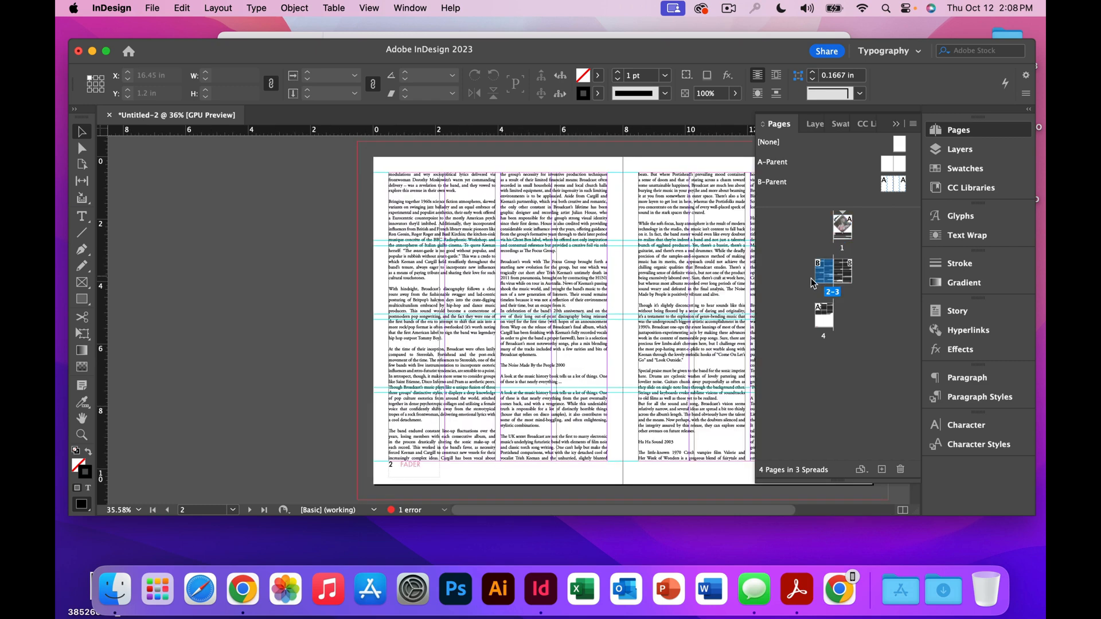
{"action": "left_click", "coordinate": [895, 125]}
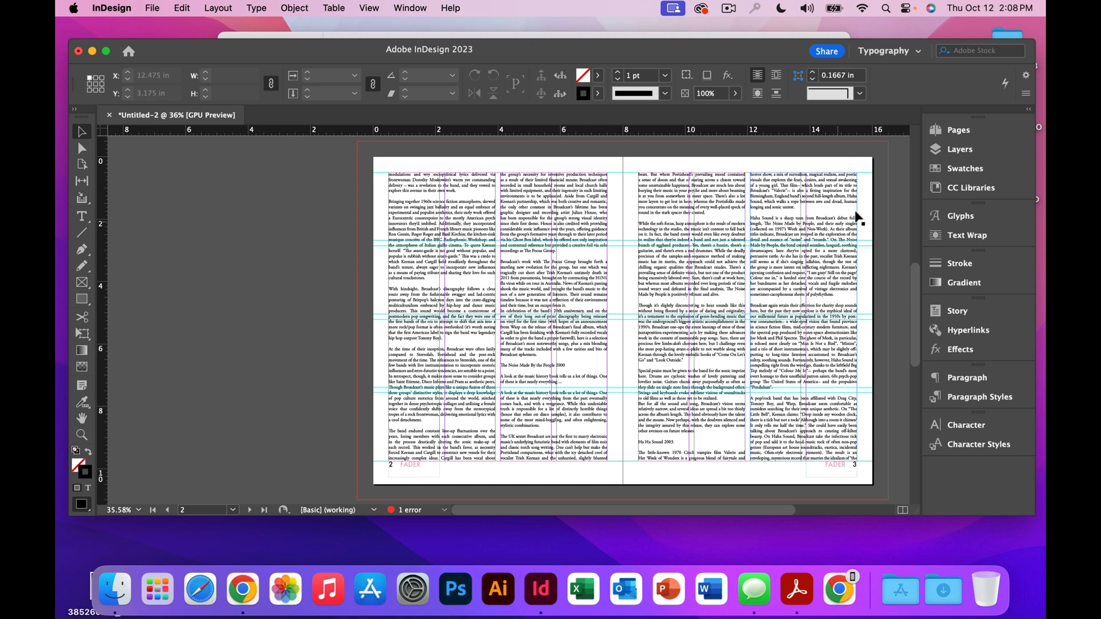
{"action": "left_click", "coordinate": [935, 154]}
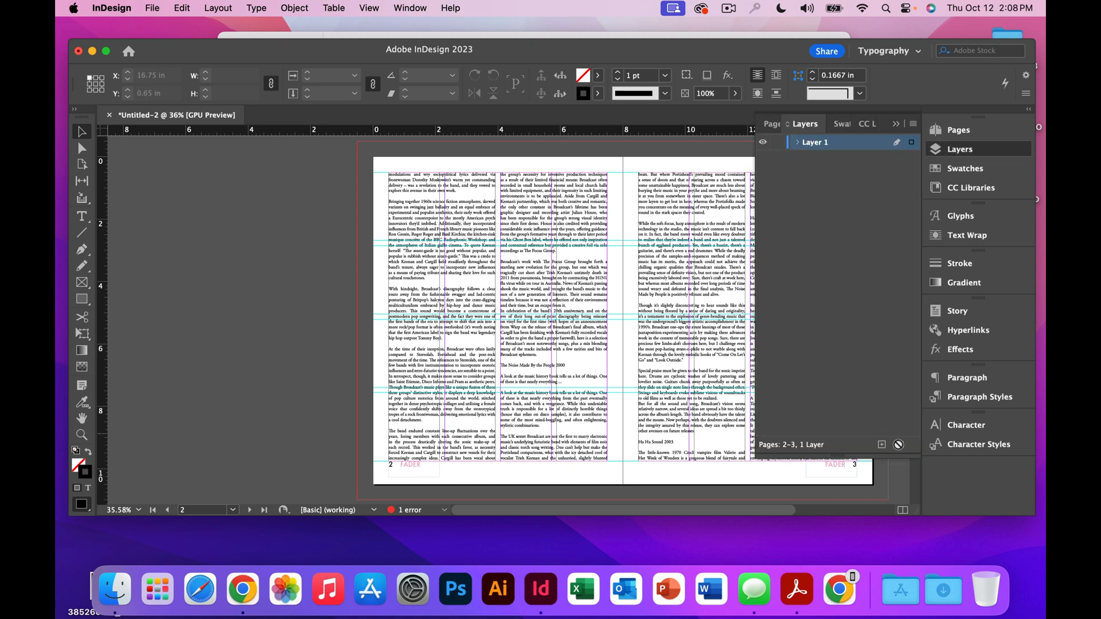
{"action": "left_click", "coordinate": [882, 445]}
Draw a 17 × 11.5 in rectangle on the new layer and position it at X −0.5 in, Y −0.5 in.
{"action": "left_click", "coordinate": [82, 299]}
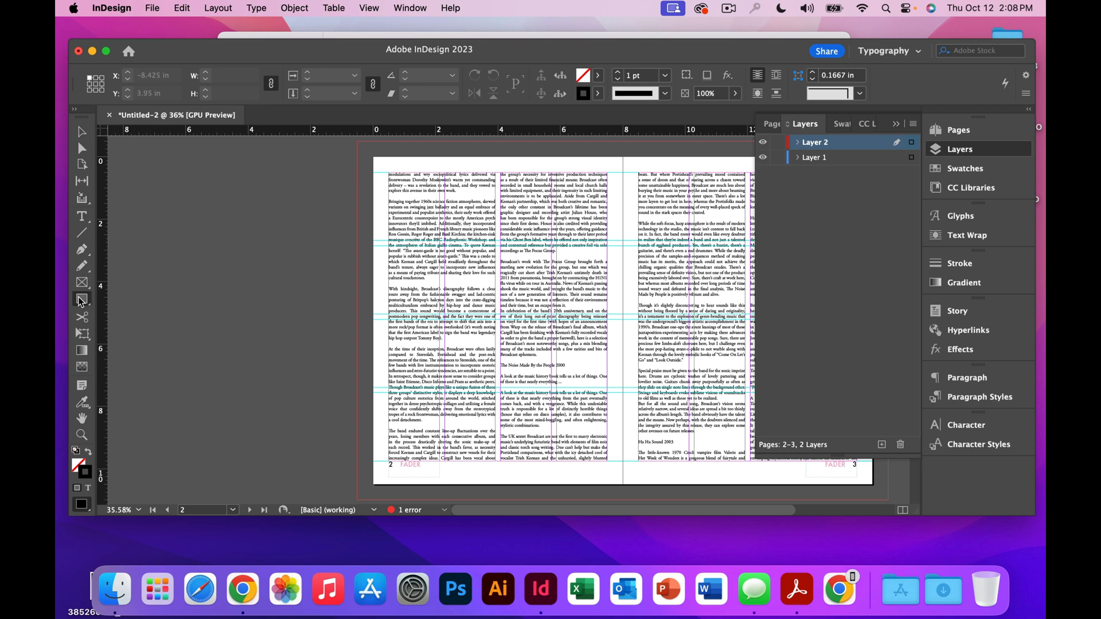
{"action": "left_click", "coordinate": [361, 188]}
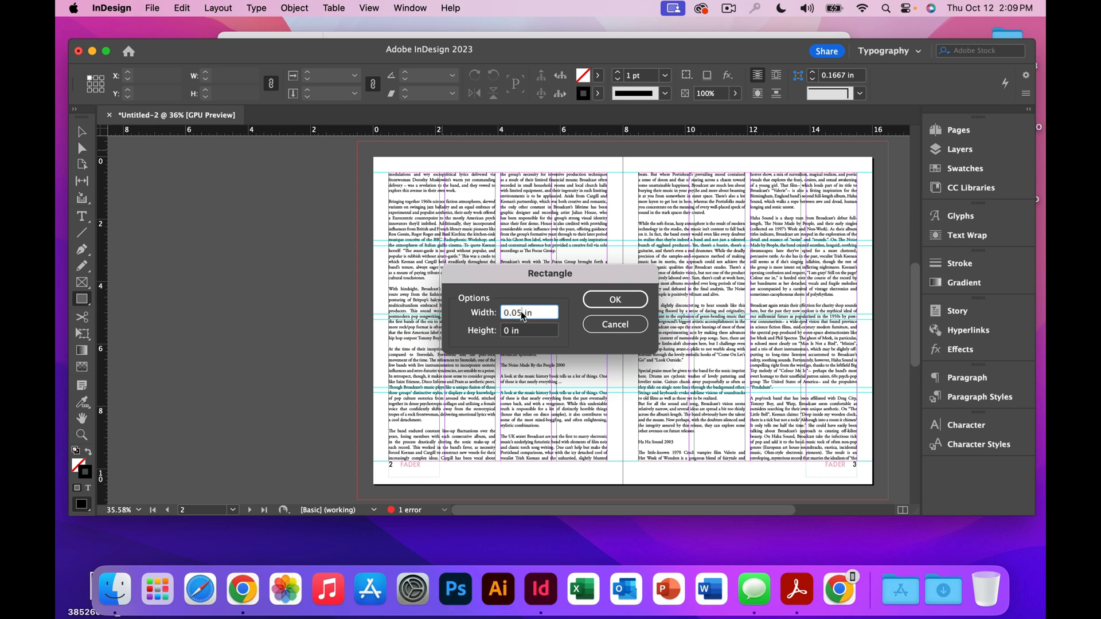
{"action": "left_click_drag", "start_coordinate": [521, 312], "coordinate": [500, 309]}
{"action": "type", "text": "7"}
{"action": "key", "text": "Tab"}
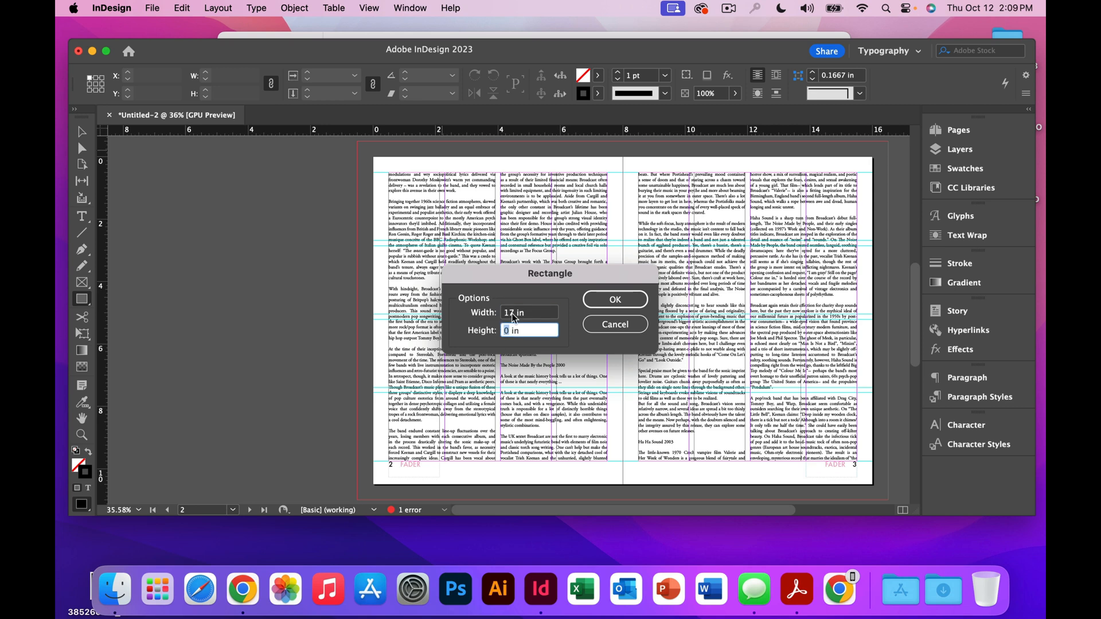
{"action": "type", "text": "11.5"}
{"action": "left_click", "coordinate": [614, 299]}
{"action": "left_click", "coordinate": [82, 137]}
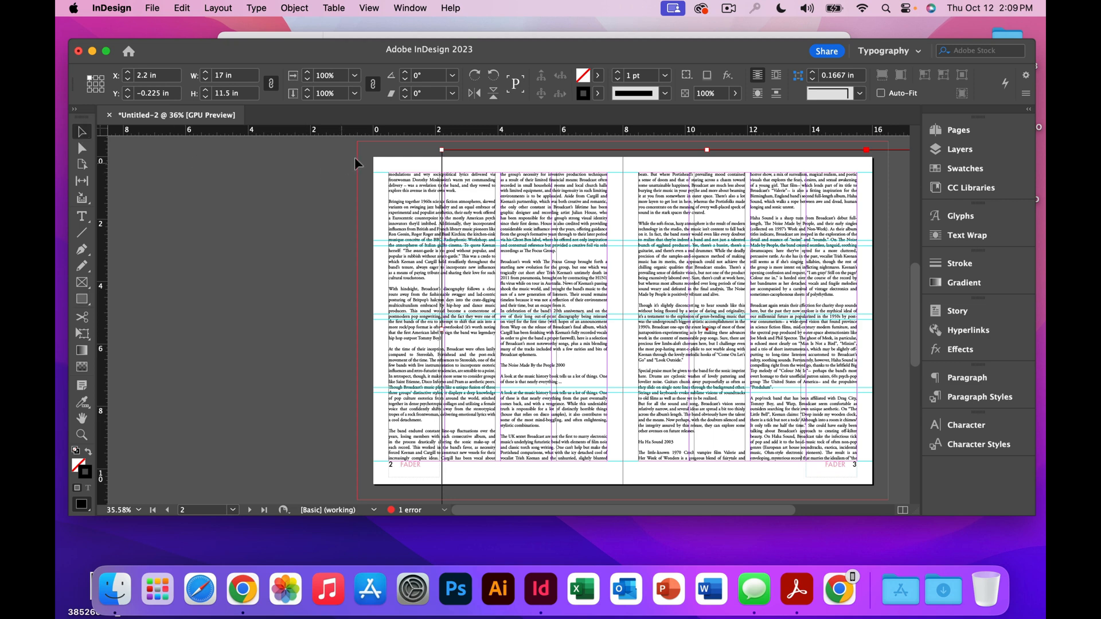
{"action": "left_click_drag", "start_coordinate": [480, 167], "coordinate": [393, 144]}
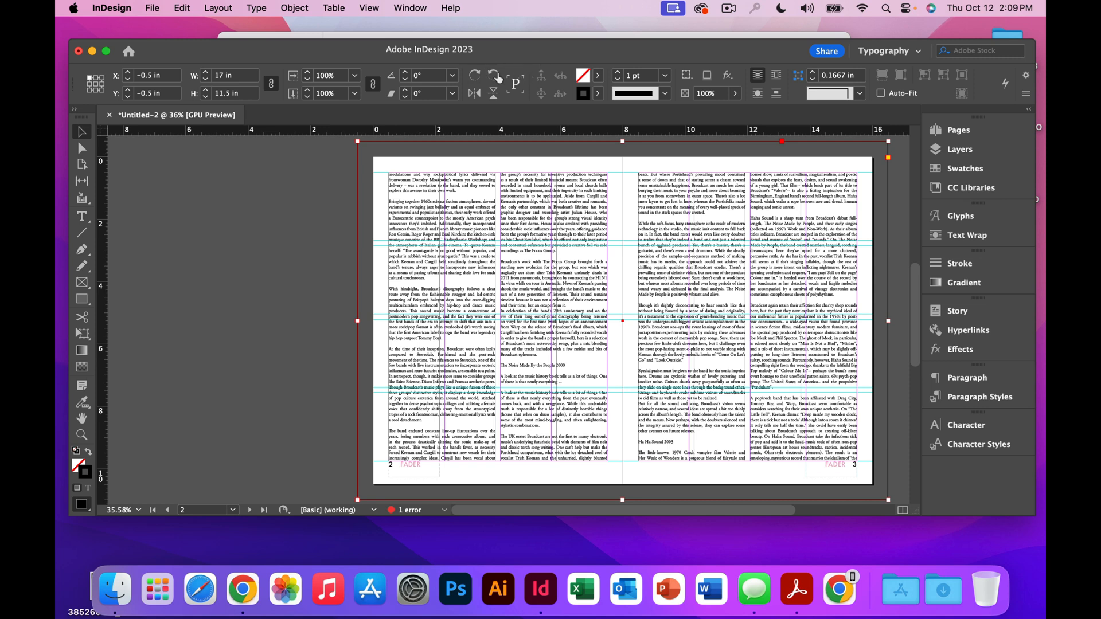
Remove the stroke from the spread-sized background frame and fill it with the C=100 M=0 Y=0 K=0 swatch.
{"action": "left_click", "coordinate": [597, 95]}
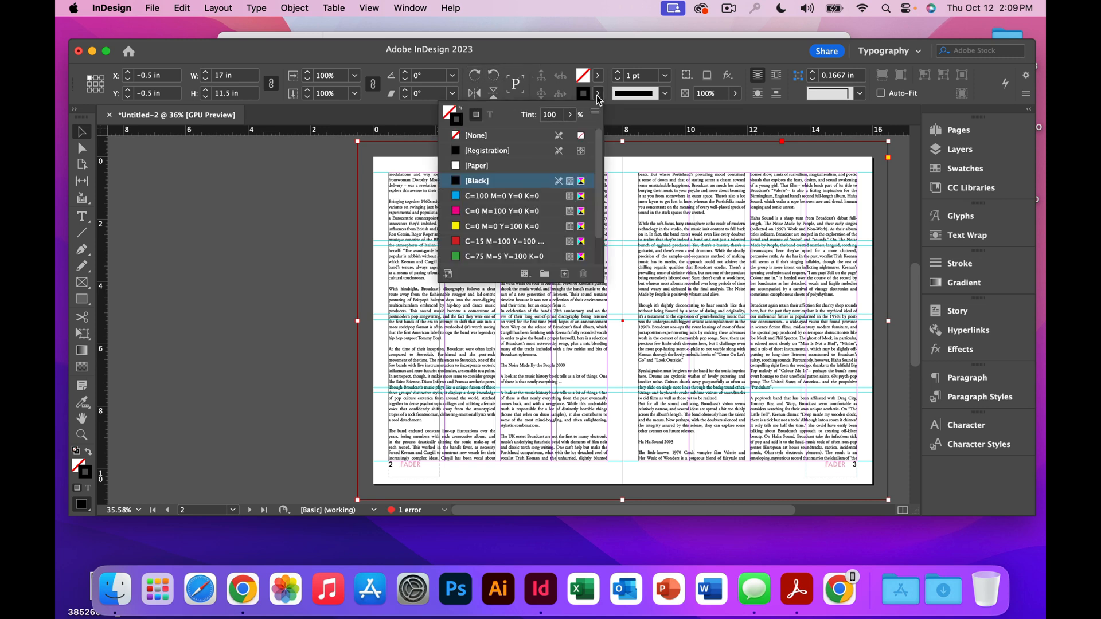
{"action": "left_click", "coordinate": [481, 135]}
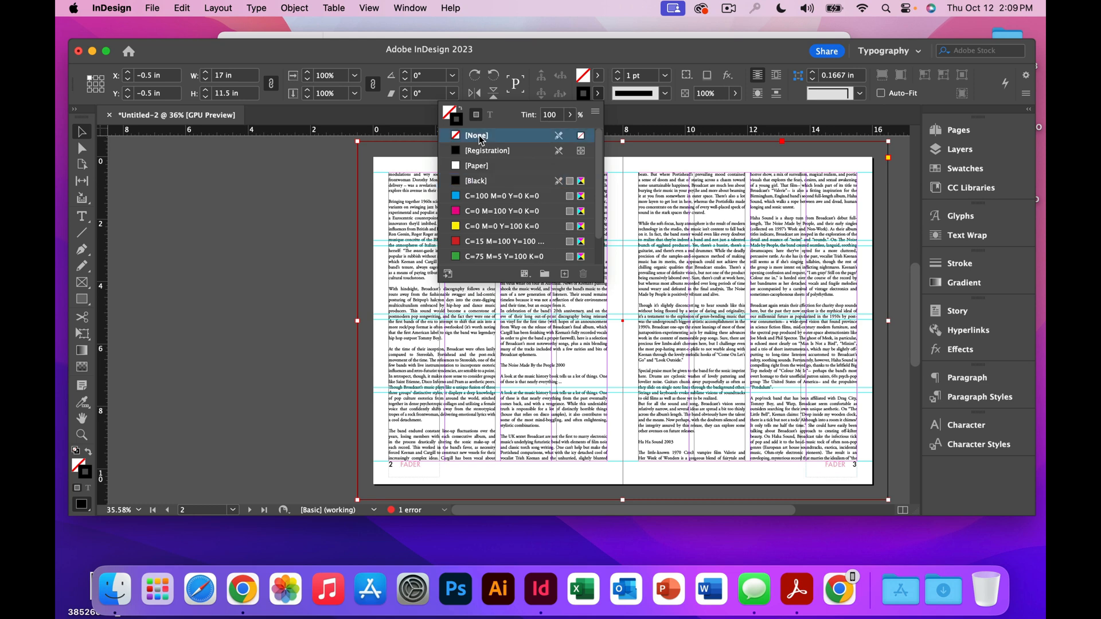
{"action": "left_click", "coordinate": [596, 76]}
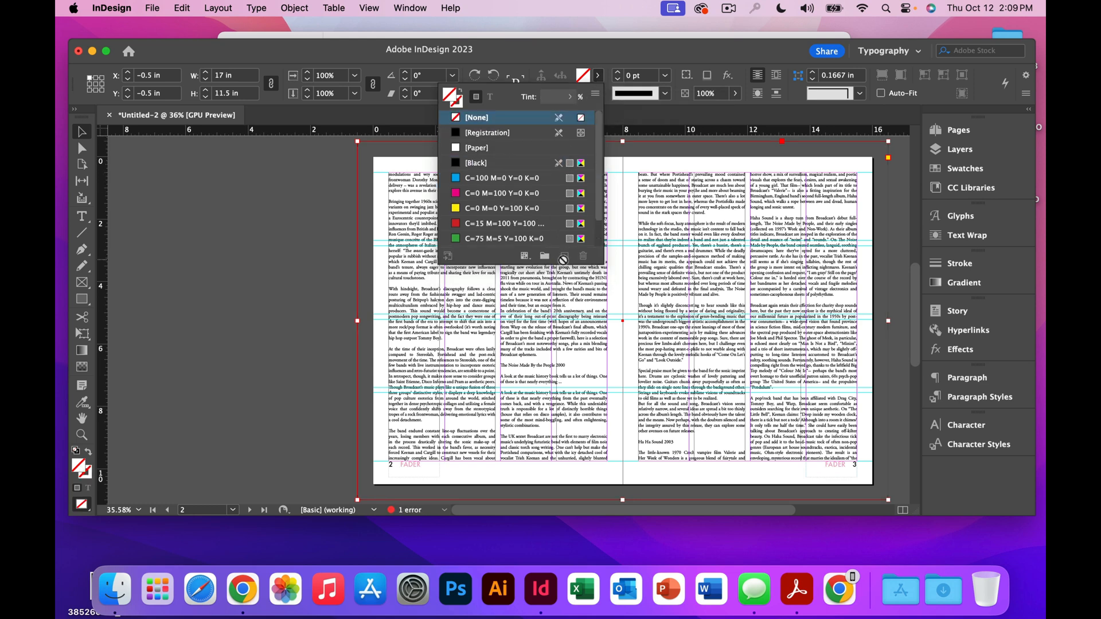
{"action": "left_click", "coordinate": [497, 179]}
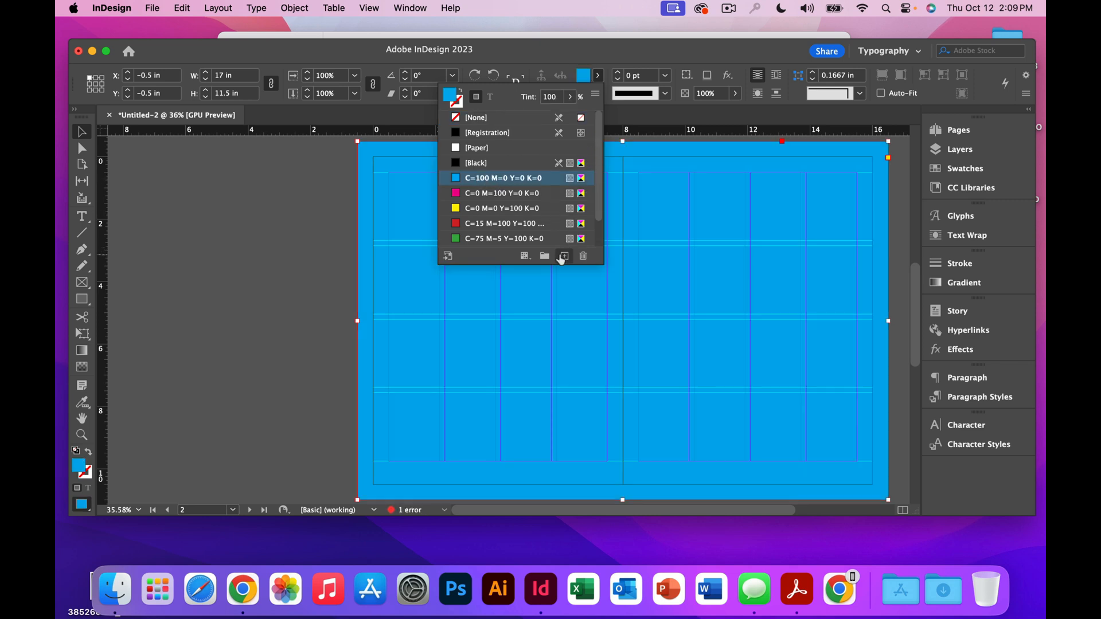
Duplicate the cyan swatch and redefine the copy as PANTONE P 116-1 U from the PANTONE+ CMYK Uncoated library for the background fill.
{"action": "left_click", "coordinate": [564, 256]}
{"action": "double_click", "coordinate": [504, 240]}
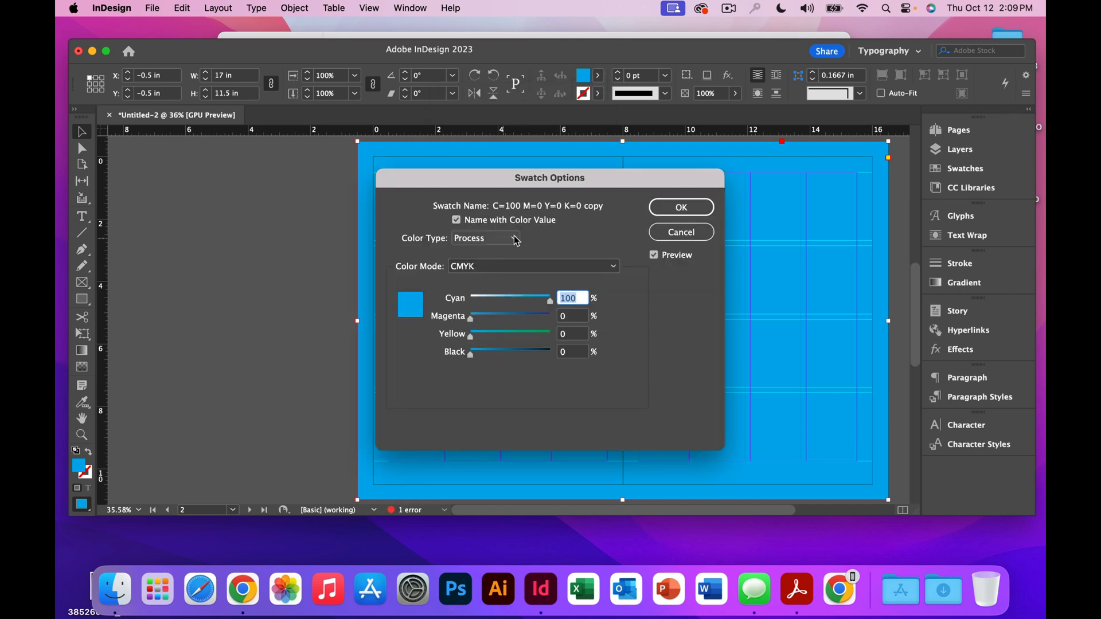
{"action": "left_click", "coordinate": [531, 266]}
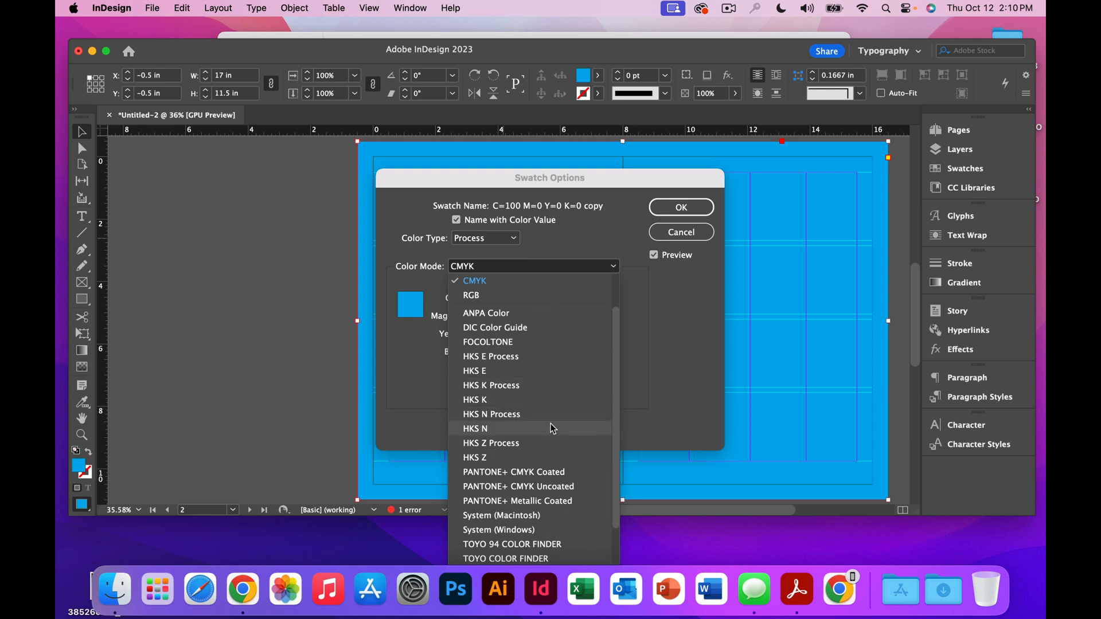
{"action": "left_click", "coordinate": [548, 485]}
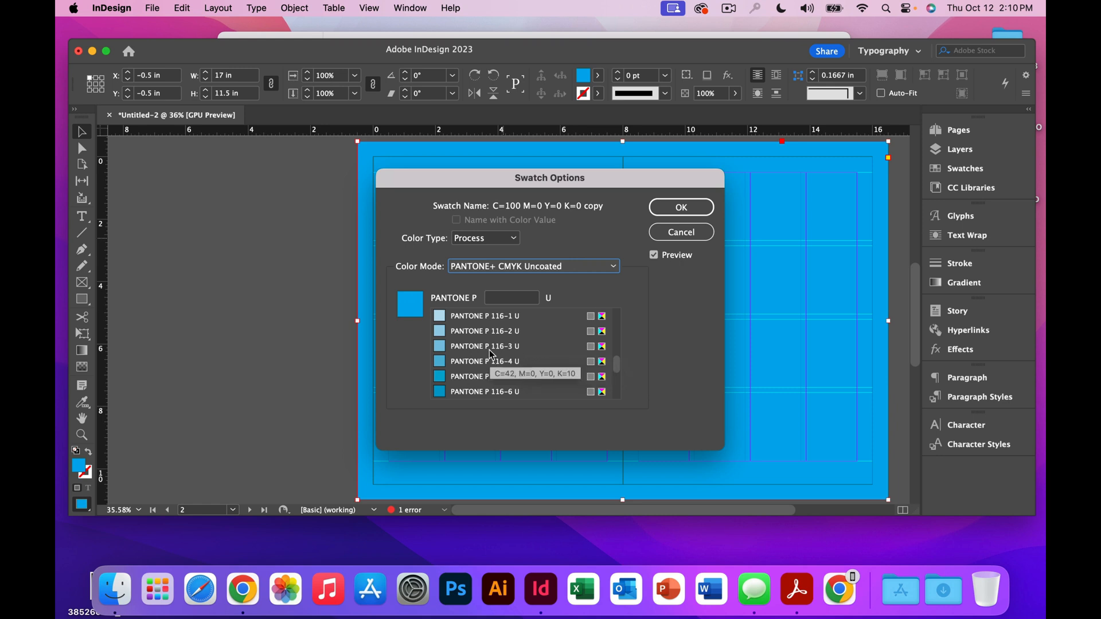
{"action": "left_click", "coordinate": [480, 321]}
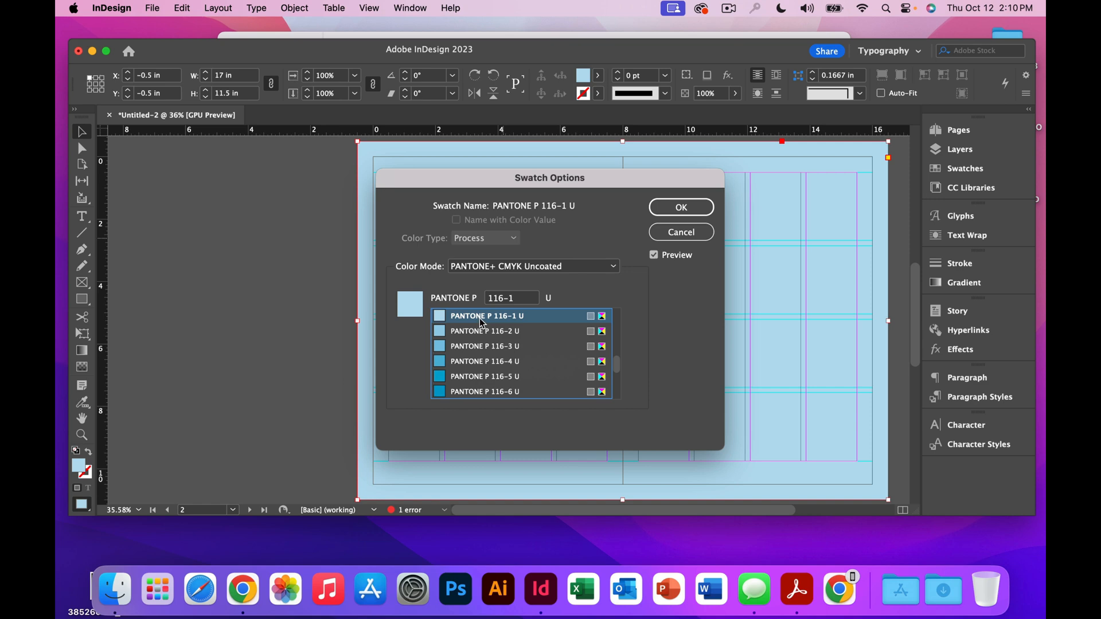
{"action": "left_click", "coordinate": [663, 208]}
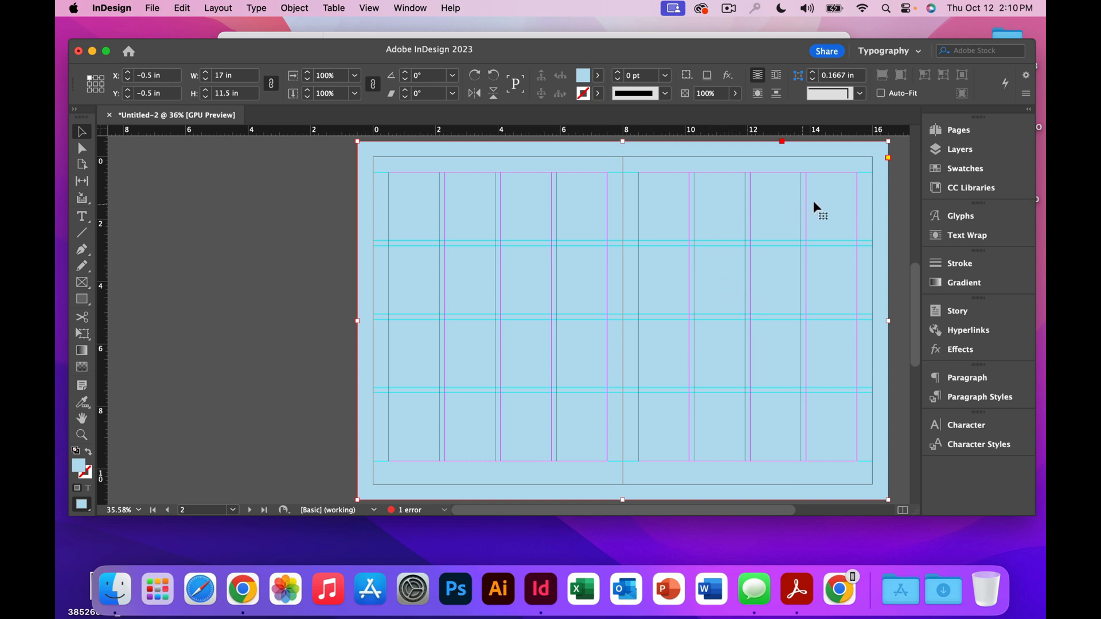
Move Layer 2 with the blue background below Layer 1 and lock it.
{"action": "left_click", "coordinate": [936, 129]}
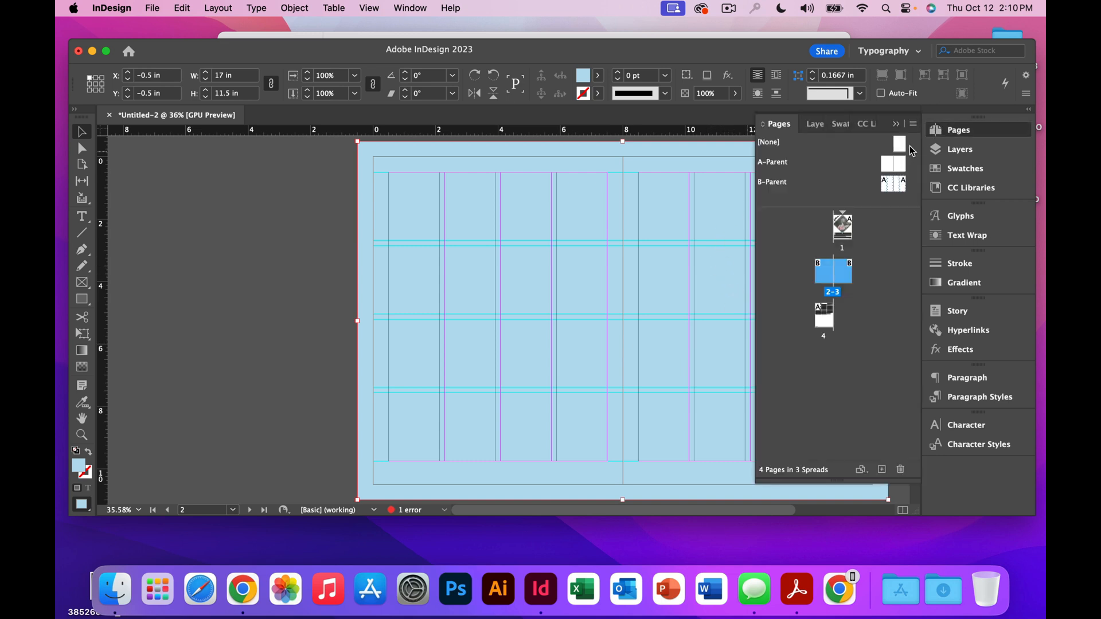
{"action": "left_click", "coordinate": [952, 149]}
{"action": "left_click_drag", "start_coordinate": [826, 147], "coordinate": [828, 162]}
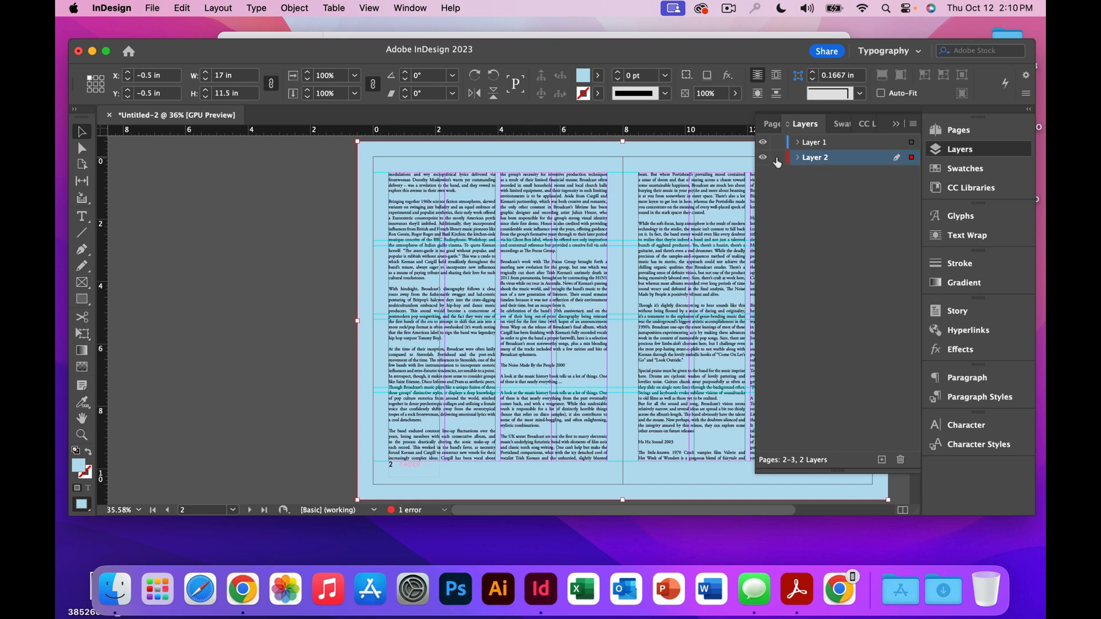
{"action": "left_click", "coordinate": [776, 158]}
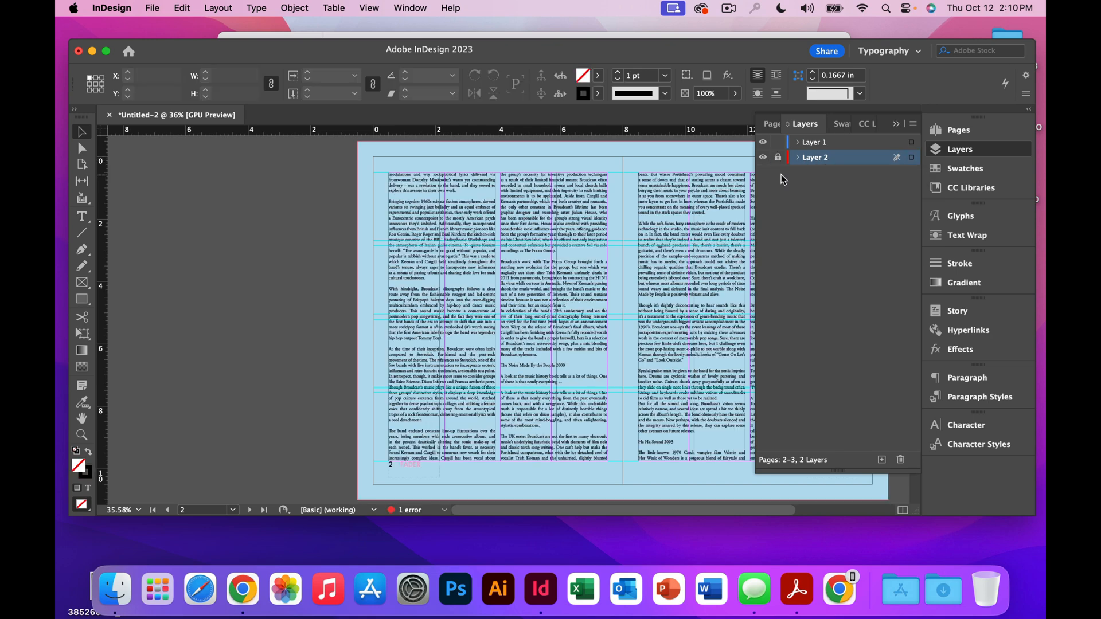
{"action": "left_click", "coordinate": [895, 125]}
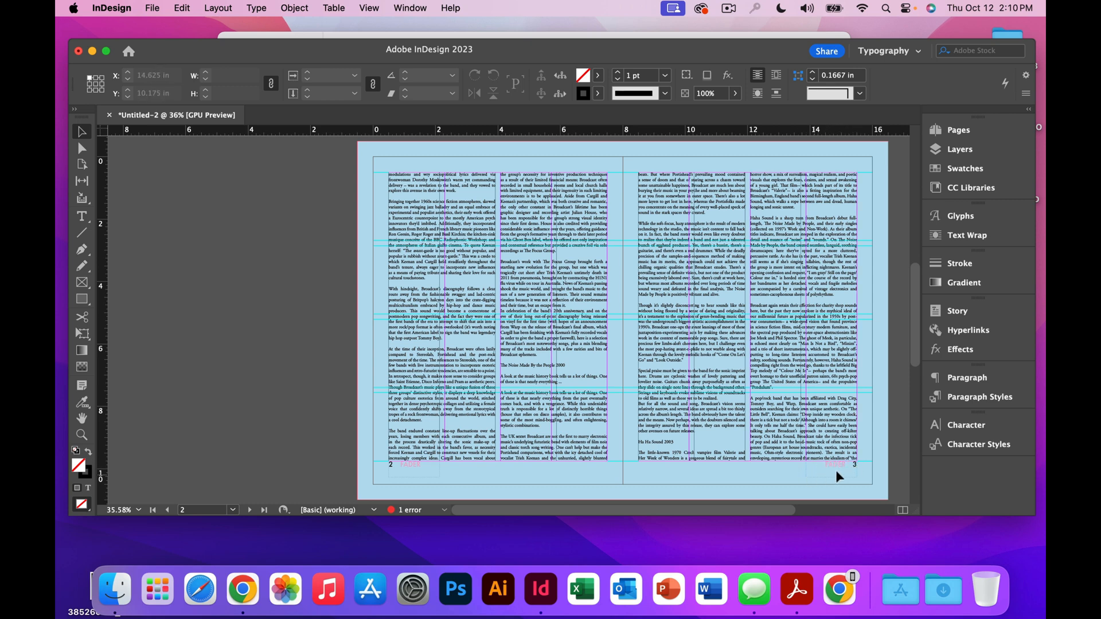
On A-Parent, select both FADER page-number footer frames and set their text's baseline shift to -7 pt.
{"action": "left_click", "coordinate": [954, 132]}
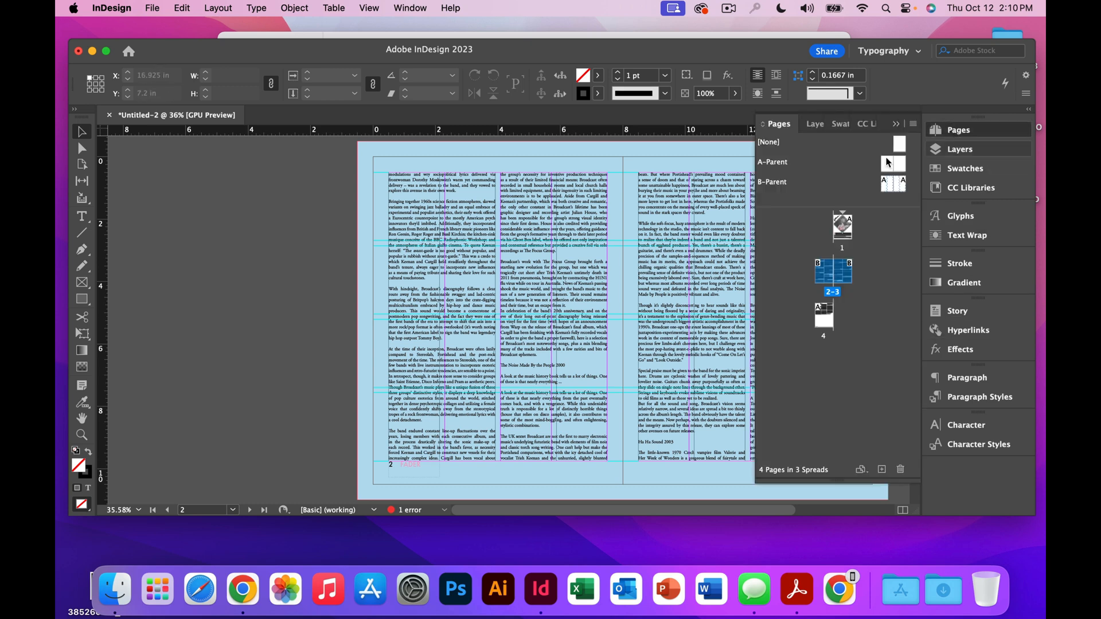
{"action": "double_click", "coordinate": [782, 164]}
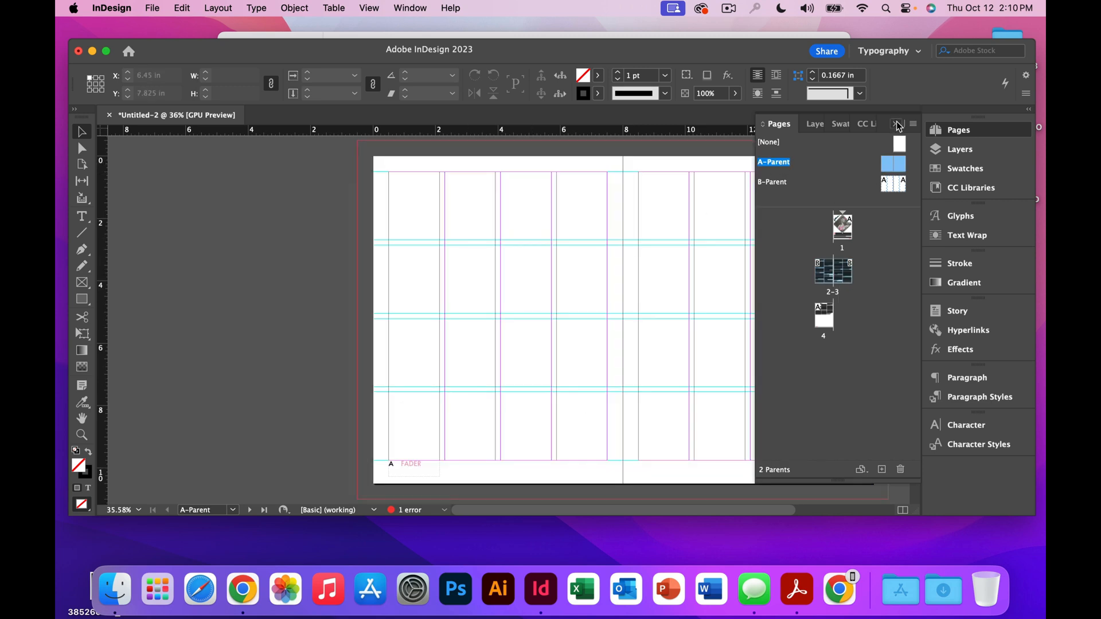
{"action": "left_click", "coordinate": [894, 129]}
{"action": "left_click", "coordinate": [420, 469]}
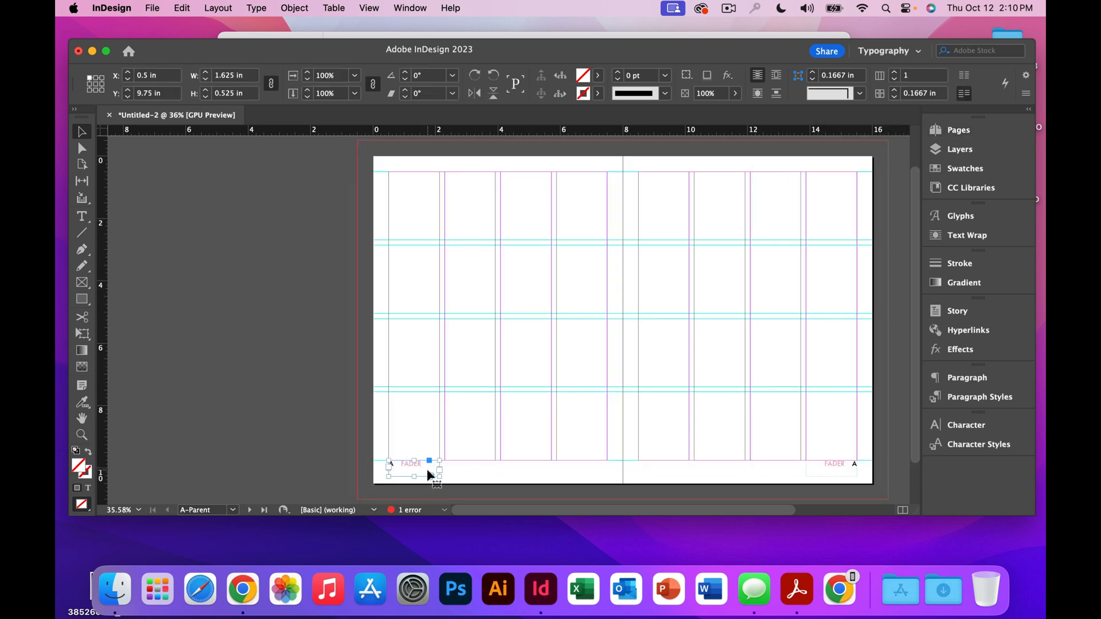
{"action": "left_click", "coordinate": [830, 463], "text": "shift"}
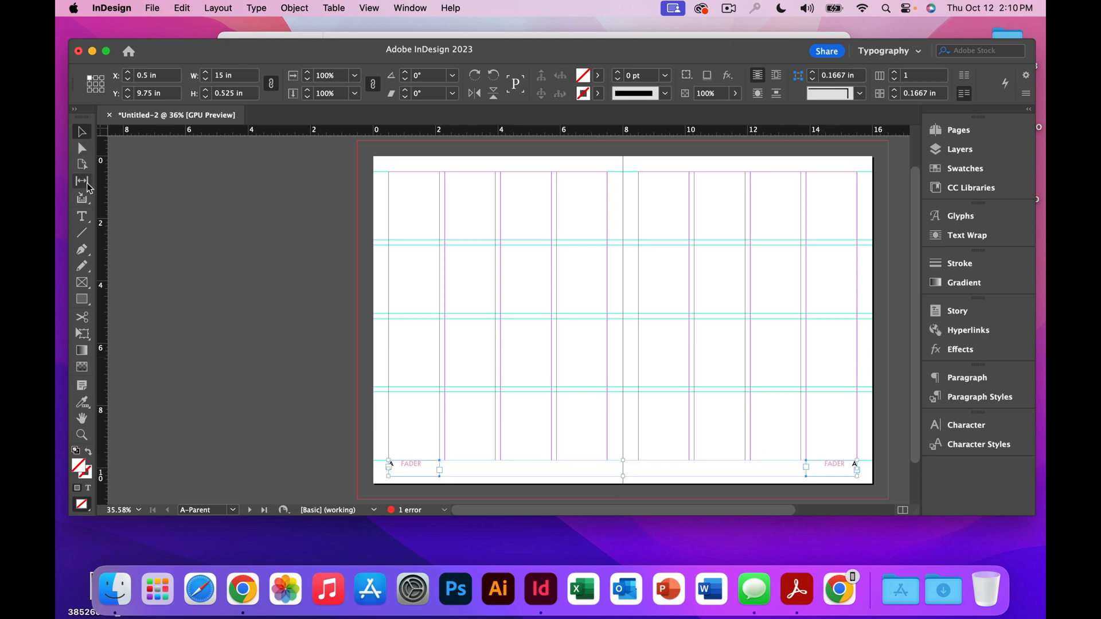
{"action": "left_click", "coordinate": [82, 216]}
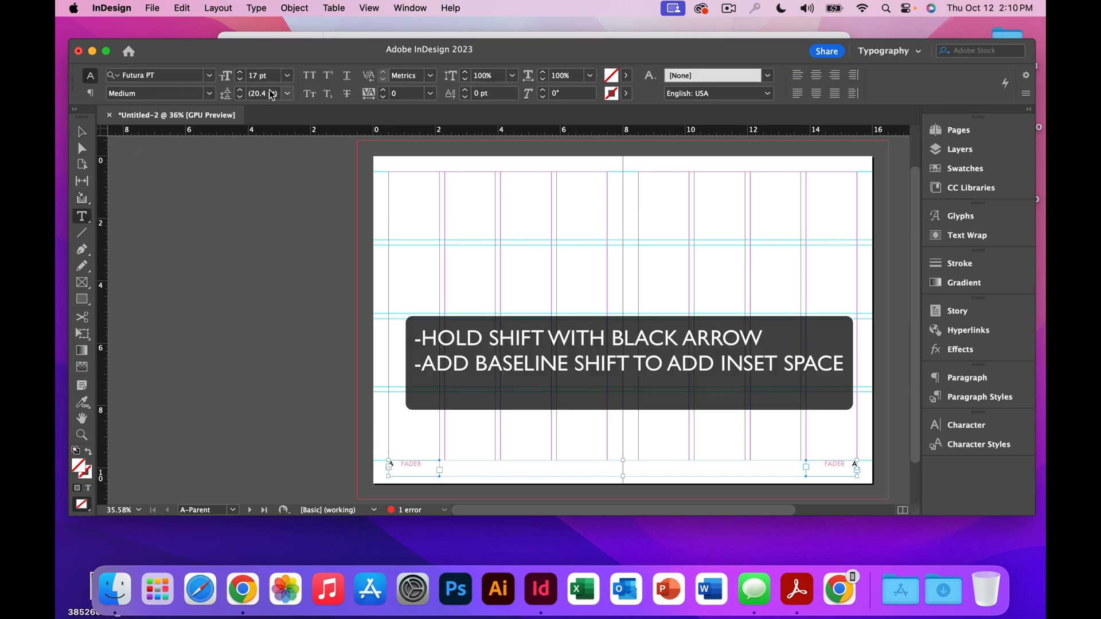
{"action": "left_click", "coordinate": [466, 96]}
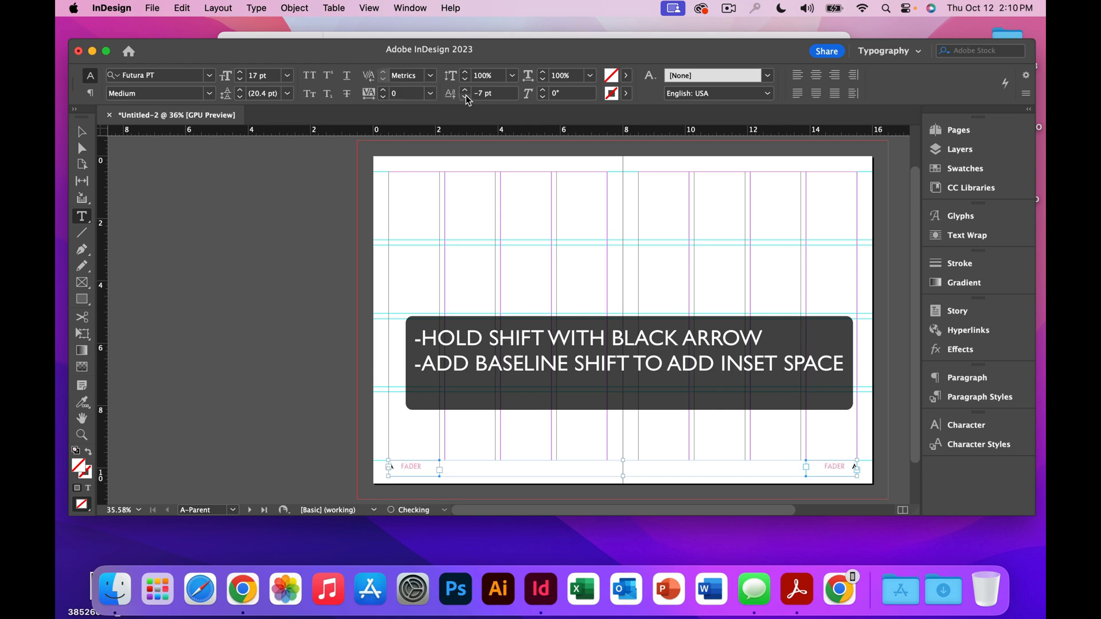
{"action": "left_click", "coordinate": [466, 97]}
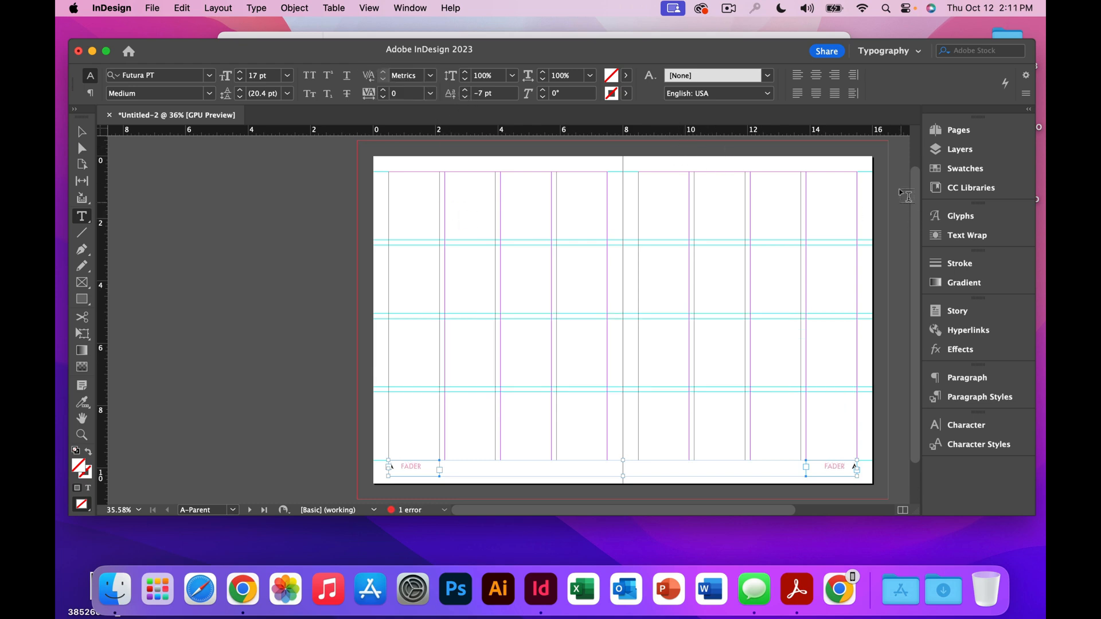
Check the document pages from page 1 onward in full-screen presentation view and return to spread 2-3.
{"action": "left_click", "coordinate": [956, 132]}
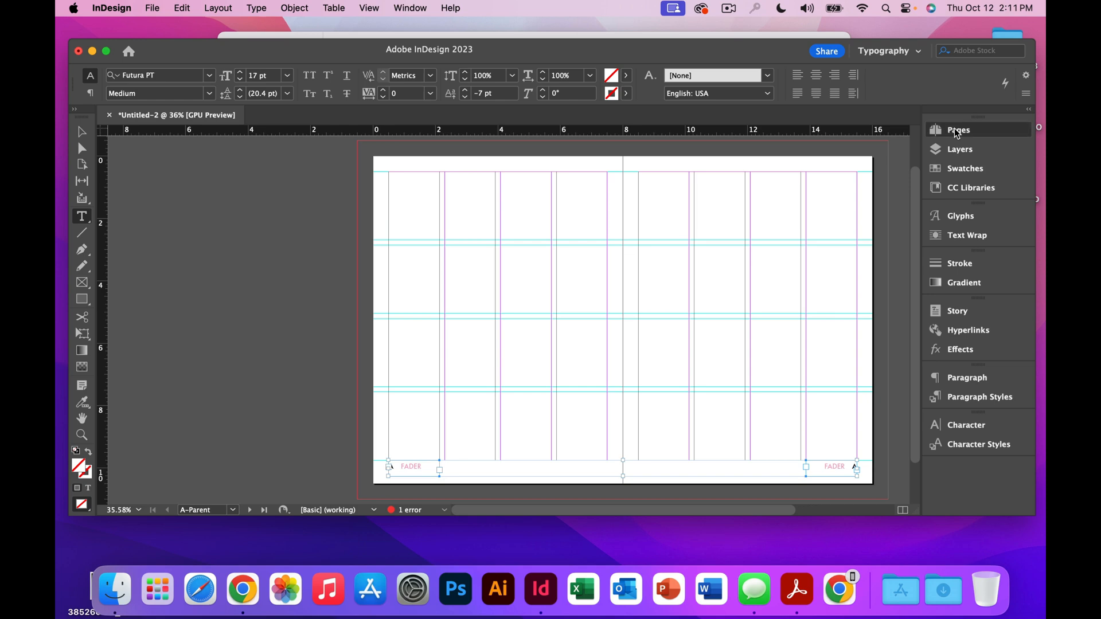
{"action": "left_click_drag", "start_coordinate": [892, 184], "coordinate": [835, 274]}
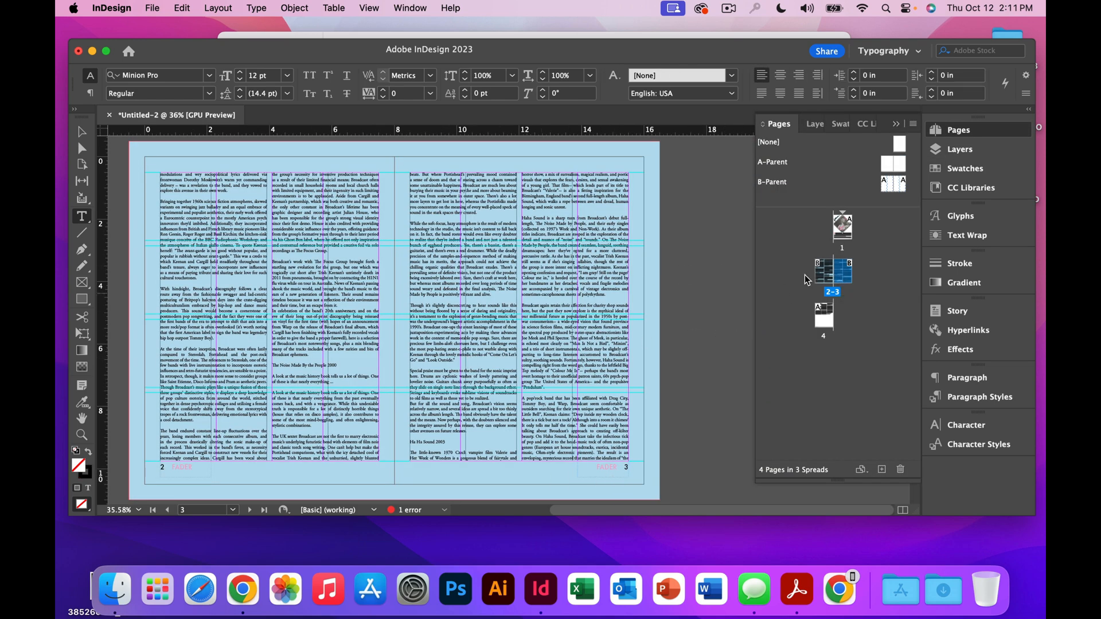
{"action": "double_click", "coordinate": [842, 228]}
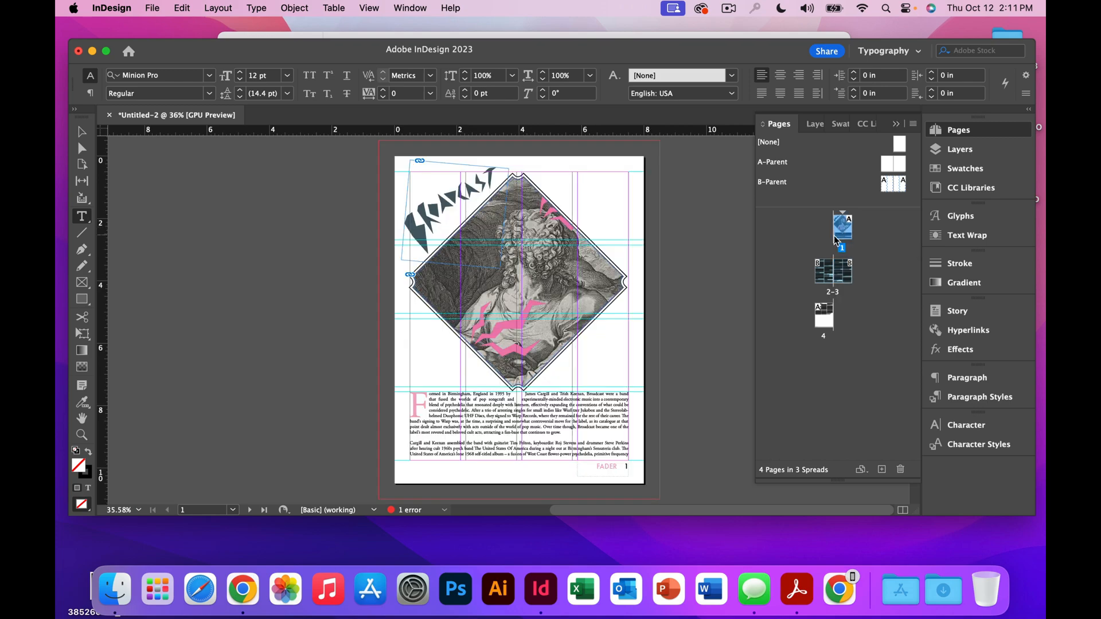
{"action": "key", "text": "shift+w"}
{"action": "key", "text": "Right"}
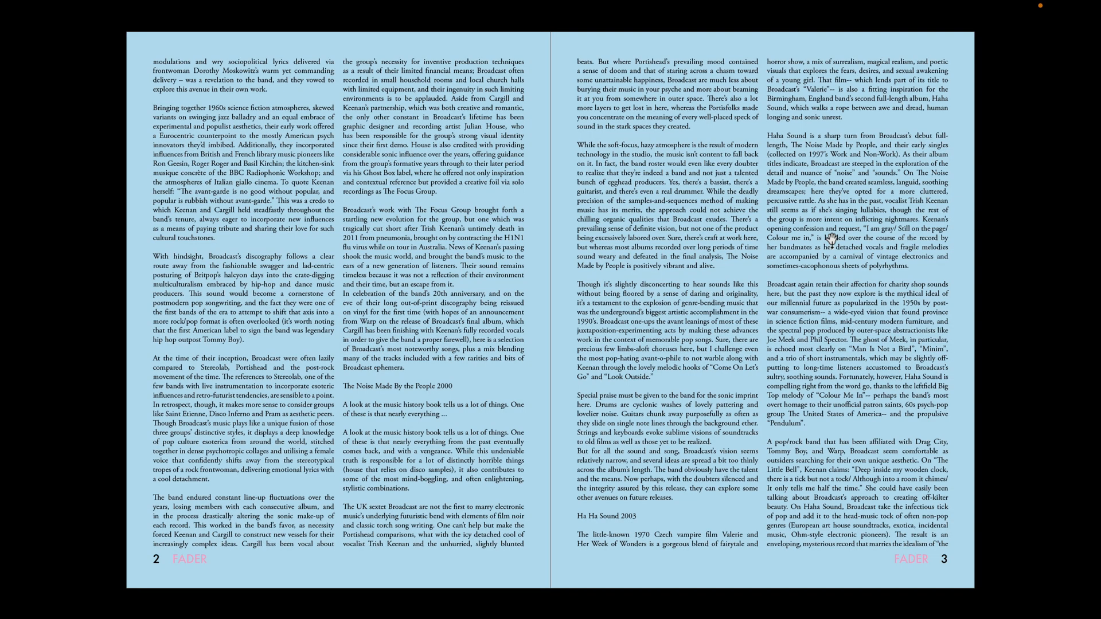
{"action": "key", "text": "Right"}
{"action": "key", "text": "Left"}
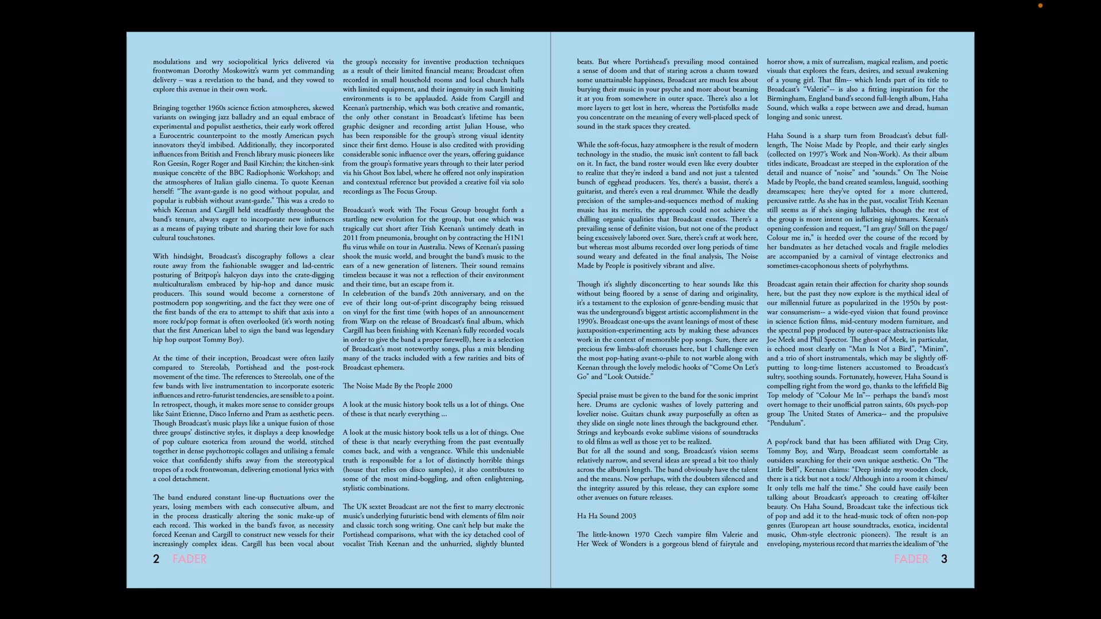
{"action": "key", "text": "Escape"}
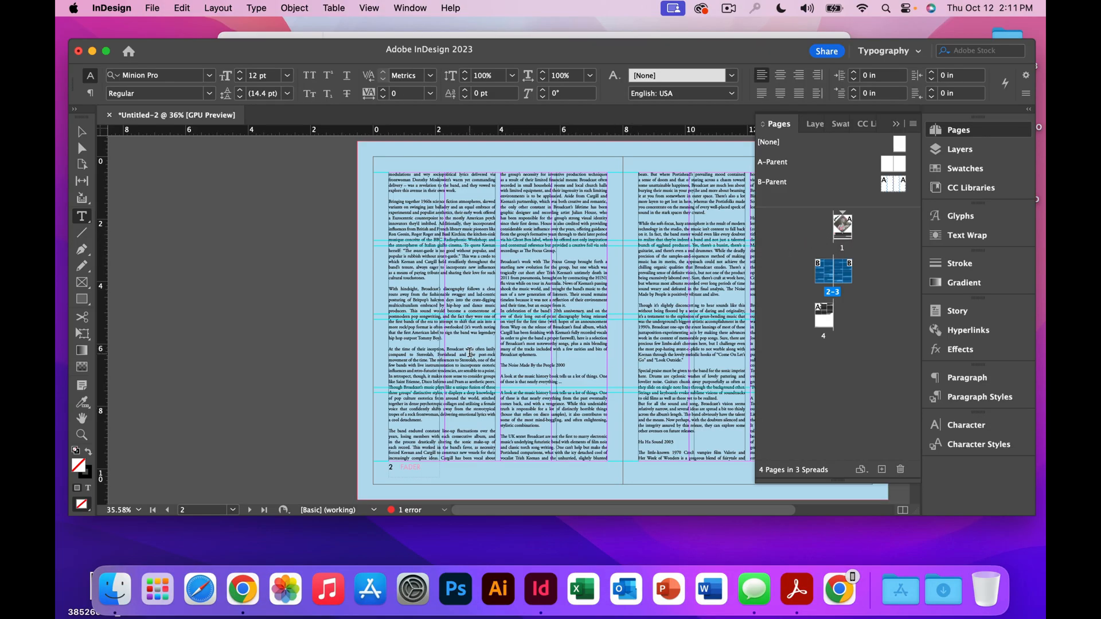
{"action": "scroll", "coordinate": [500, 342], "scroll_direction": "right", "scroll_amount": 1}
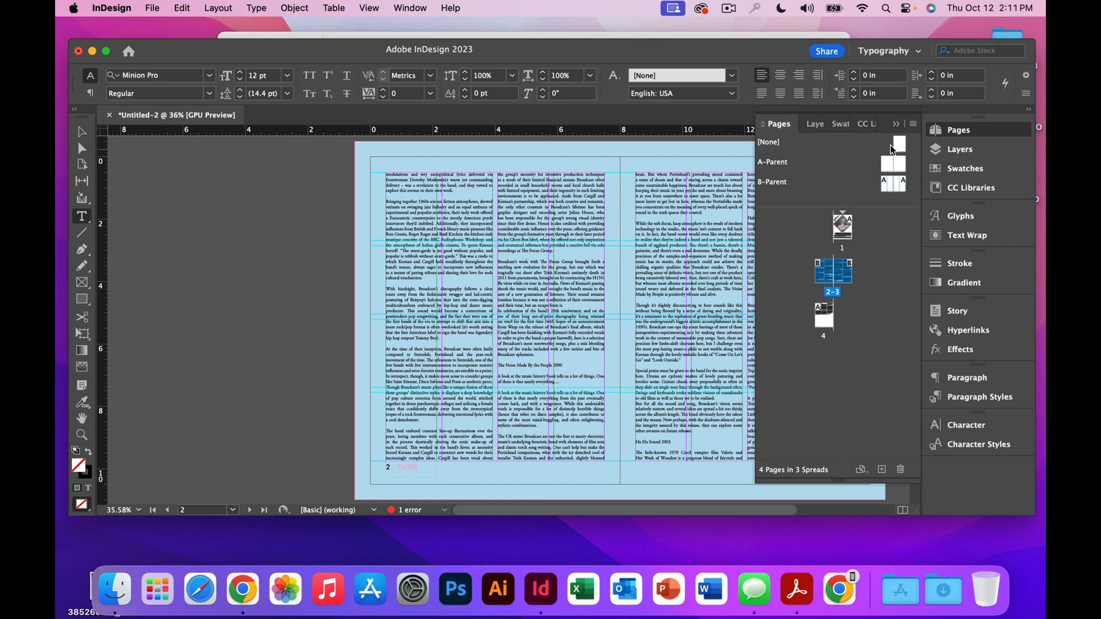
{"action": "left_click", "coordinate": [894, 125]}
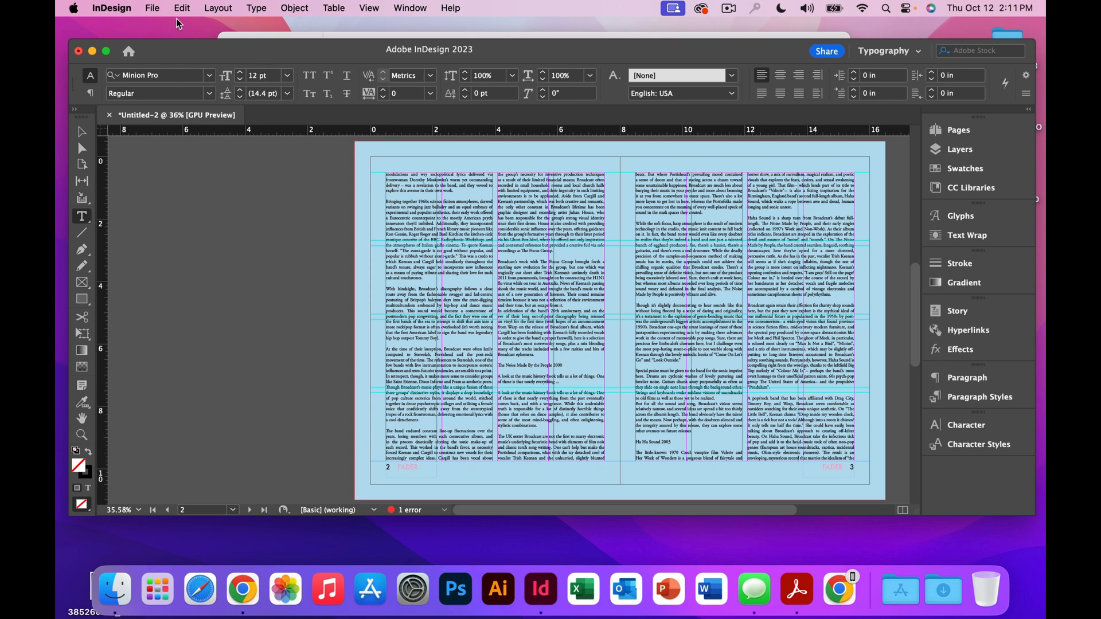
Place the round engraved image near page 2's upper-left corner, about 2.8 in wide, and rotate it to about -53°.
{"action": "left_click", "coordinate": [159, 9]}
{"action": "left_click", "coordinate": [171, 210]}
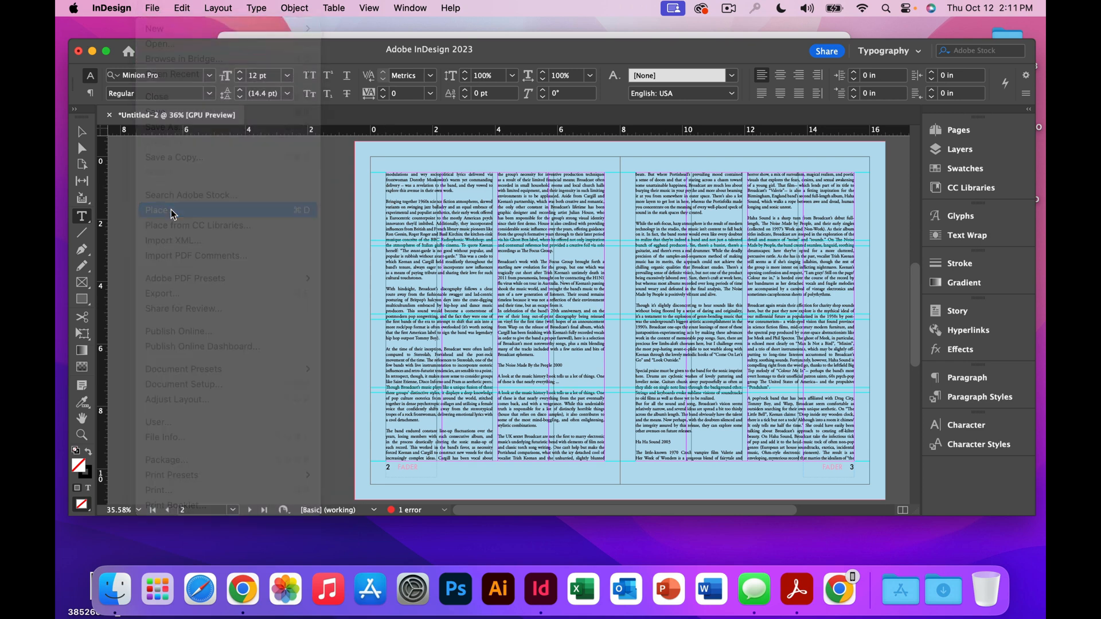
{"action": "left_click", "coordinate": [476, 263]}
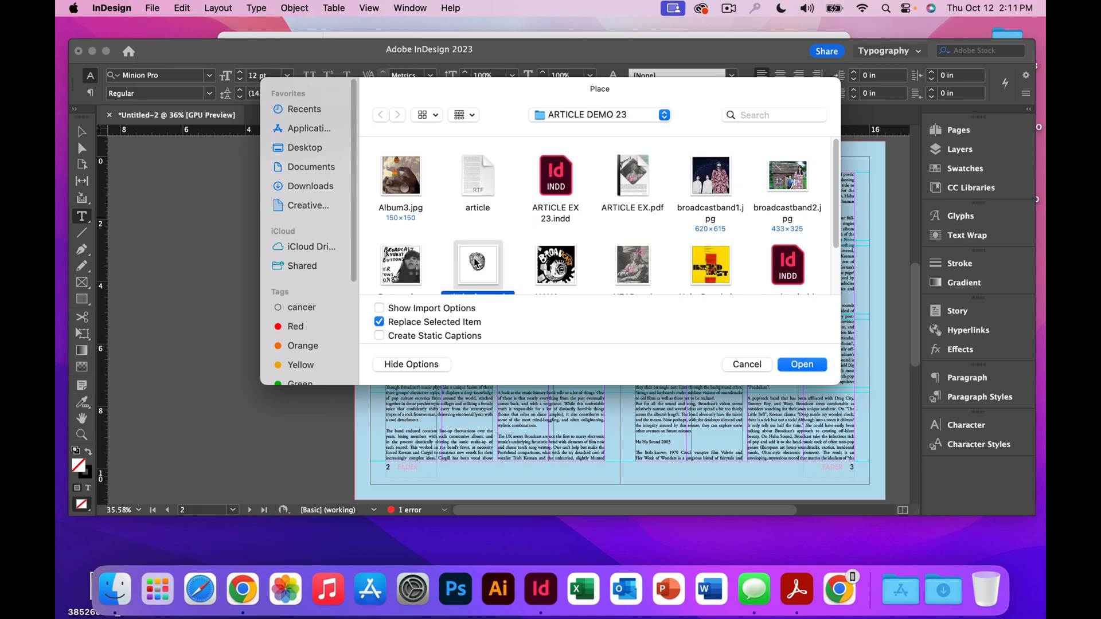
{"action": "left_click", "coordinate": [793, 367]}
{"action": "left_click_drag", "start_coordinate": [379, 166], "coordinate": [468, 250]}
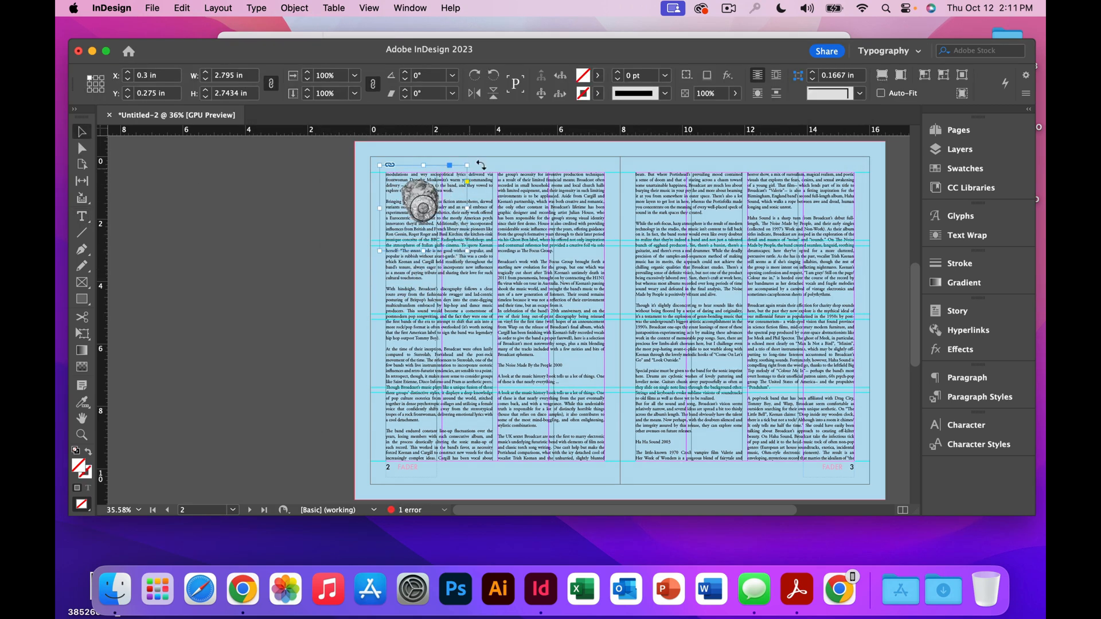
{"action": "left_click_drag", "start_coordinate": [481, 165], "coordinate": [414, 185]}
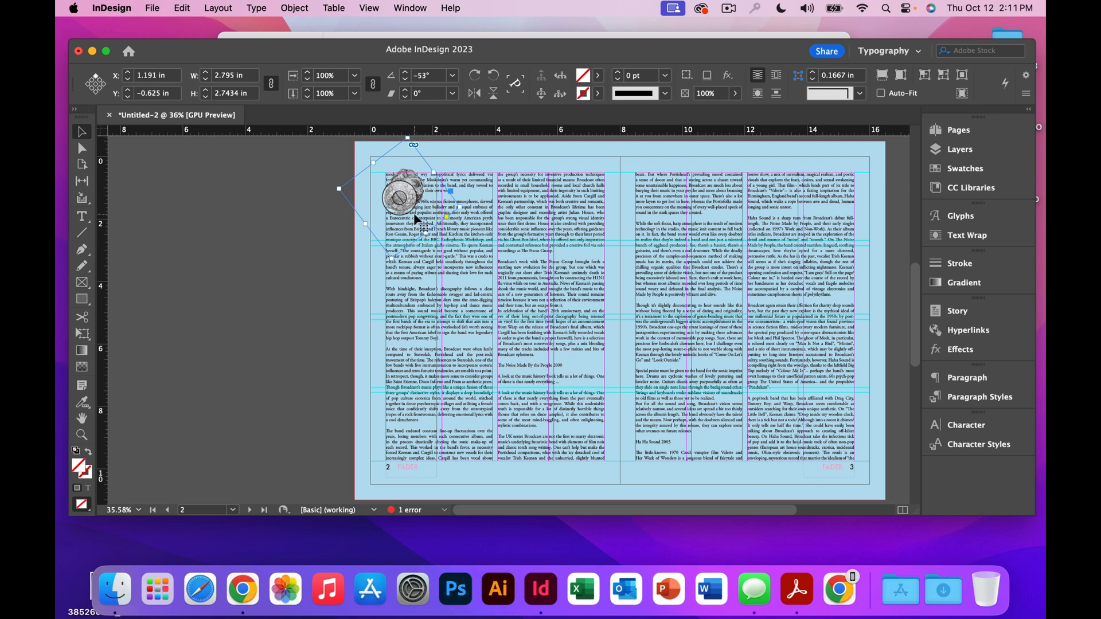
Wrap the article text around the placed image's object shape, with the contour type set to Detect Edges.
{"action": "left_click", "coordinate": [959, 236]}
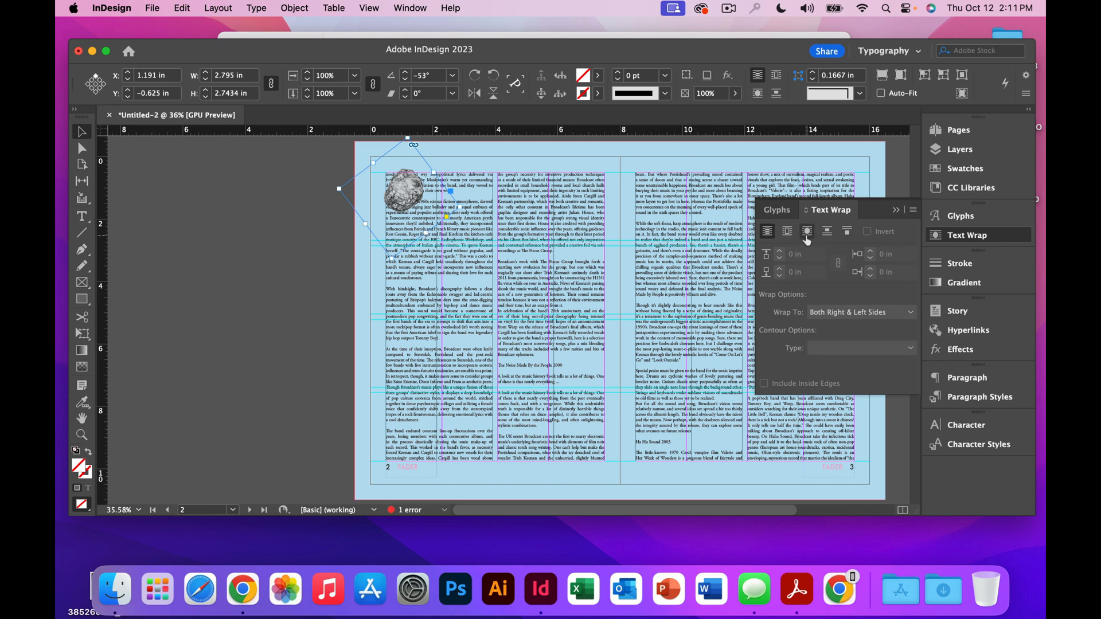
{"action": "left_click", "coordinate": [786, 231]}
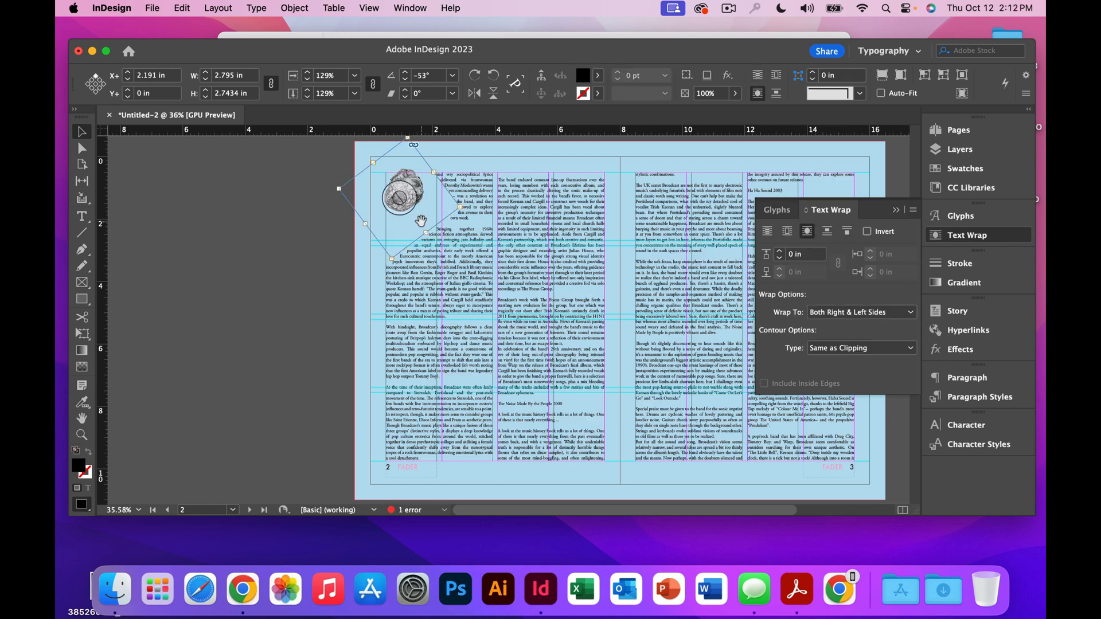
{"action": "left_click", "coordinate": [896, 352]}
{"action": "left_click", "coordinate": [880, 377]}
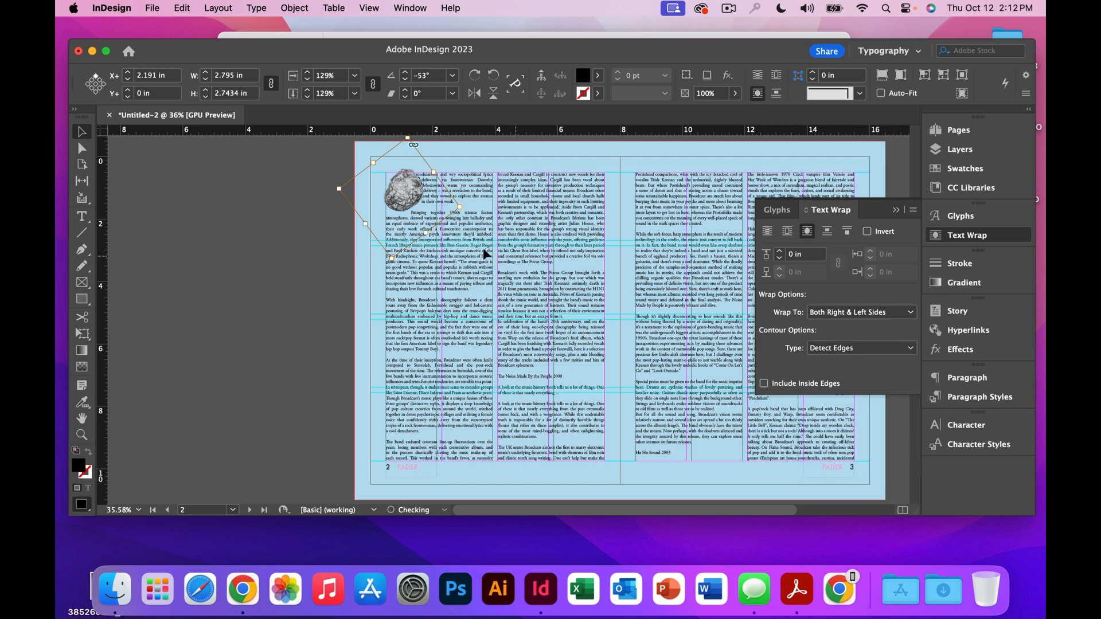
Set the placed image's text wrap contour type to Alpha Channel and its wrap offset to 0.25 in.
{"action": "left_click", "coordinate": [779, 252]}
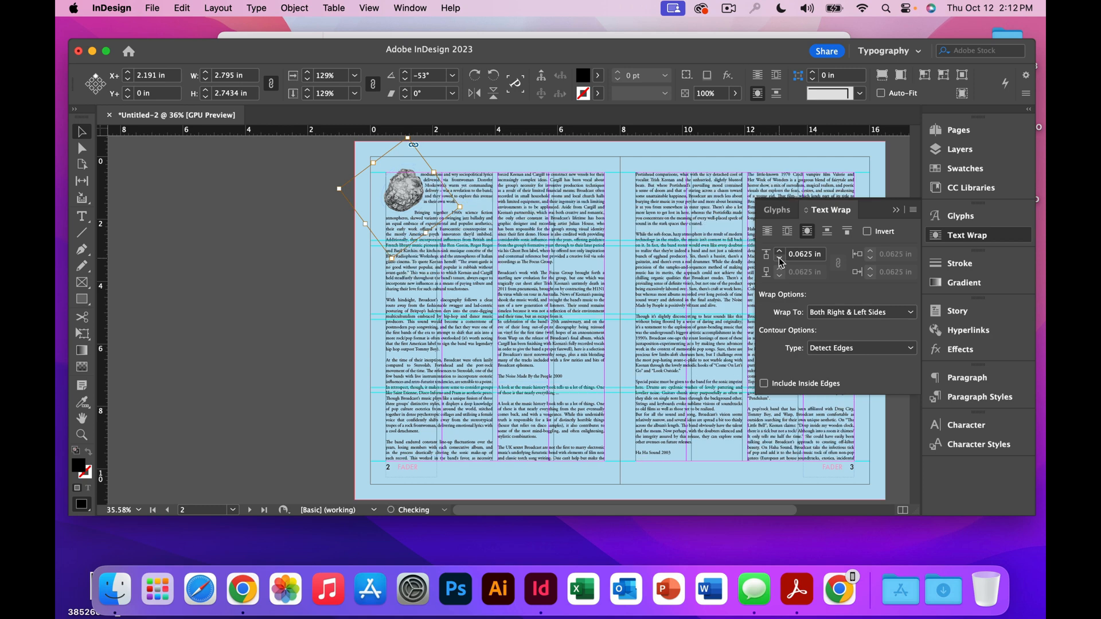
{"action": "left_click", "coordinate": [779, 259]}
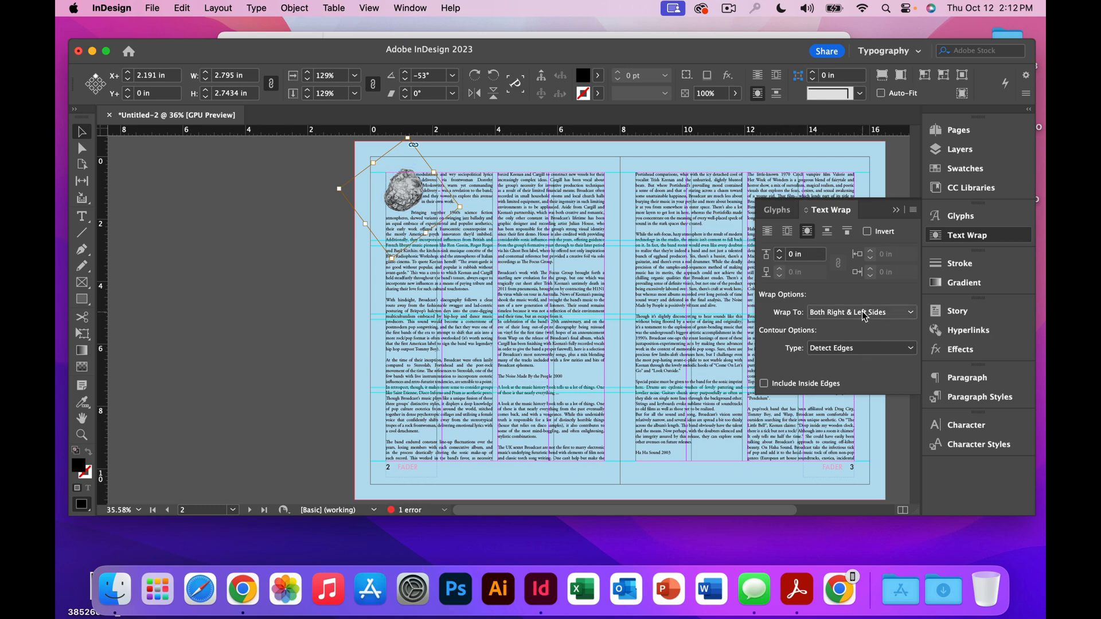
{"action": "left_click", "coordinate": [870, 349]}
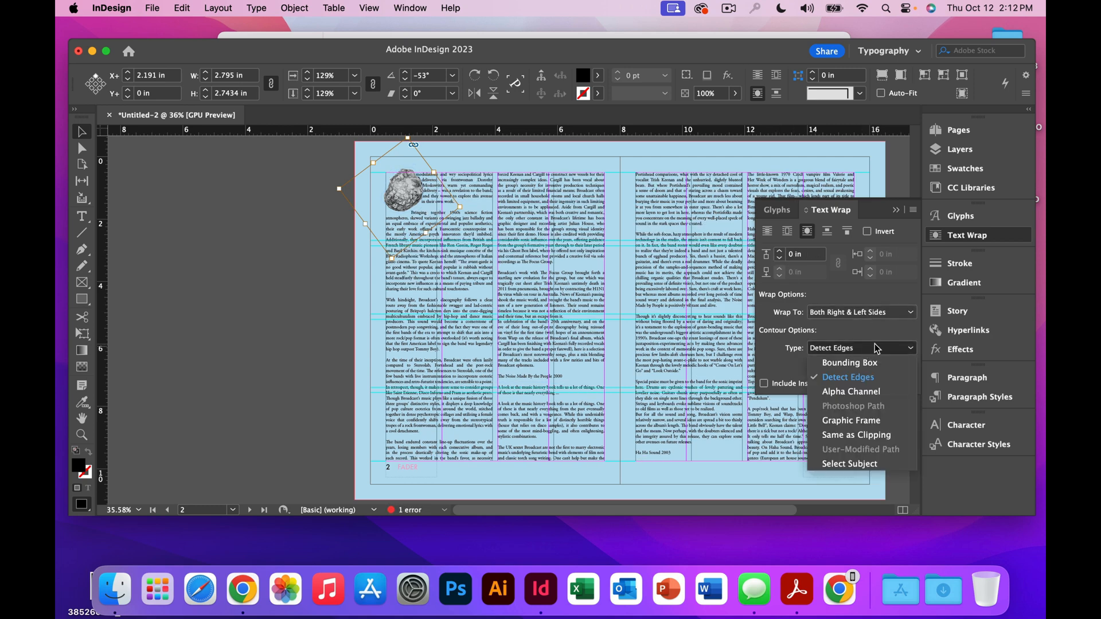
{"action": "left_click", "coordinate": [872, 396]}
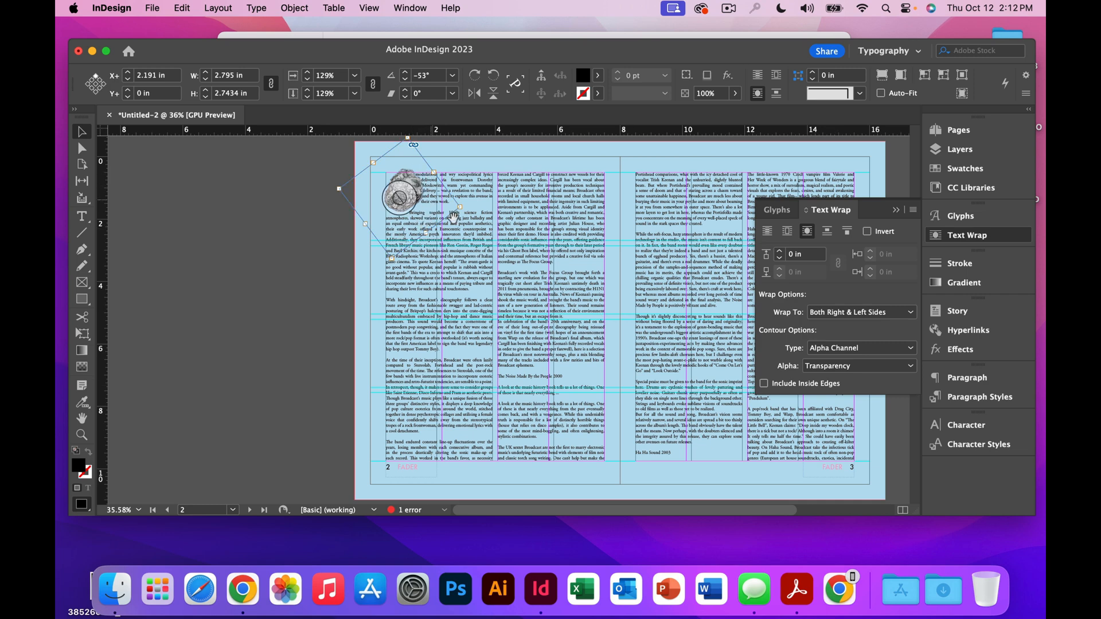
{"action": "left_click", "coordinate": [778, 251]}
{"action": "left_click", "coordinate": [779, 251]}
{"action": "left_click", "coordinate": [778, 251]}
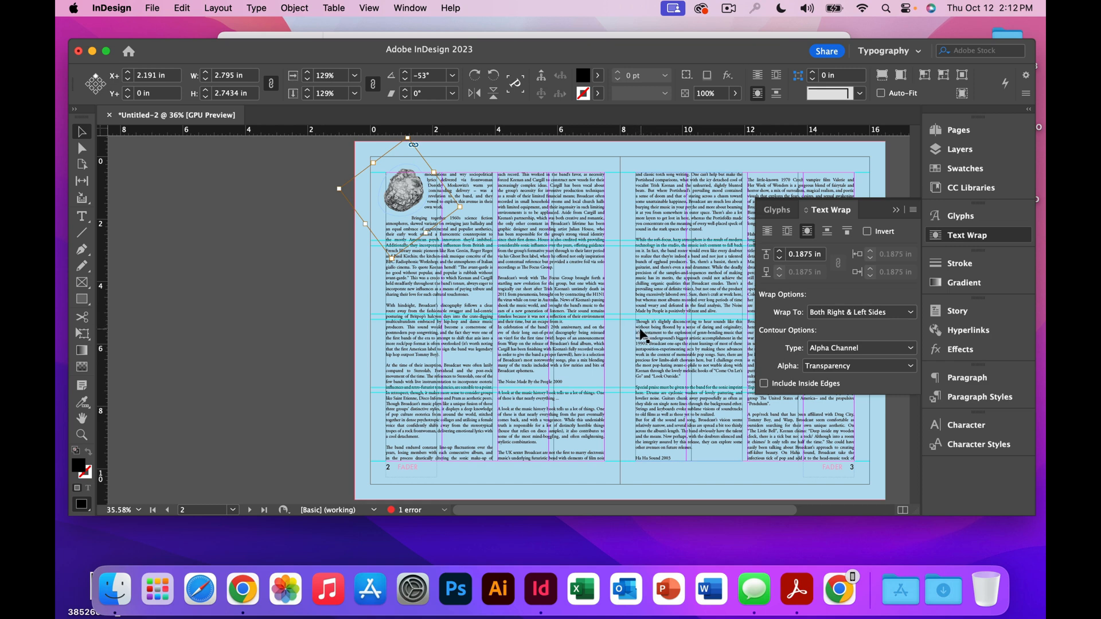
{"action": "left_click", "coordinate": [779, 250]}
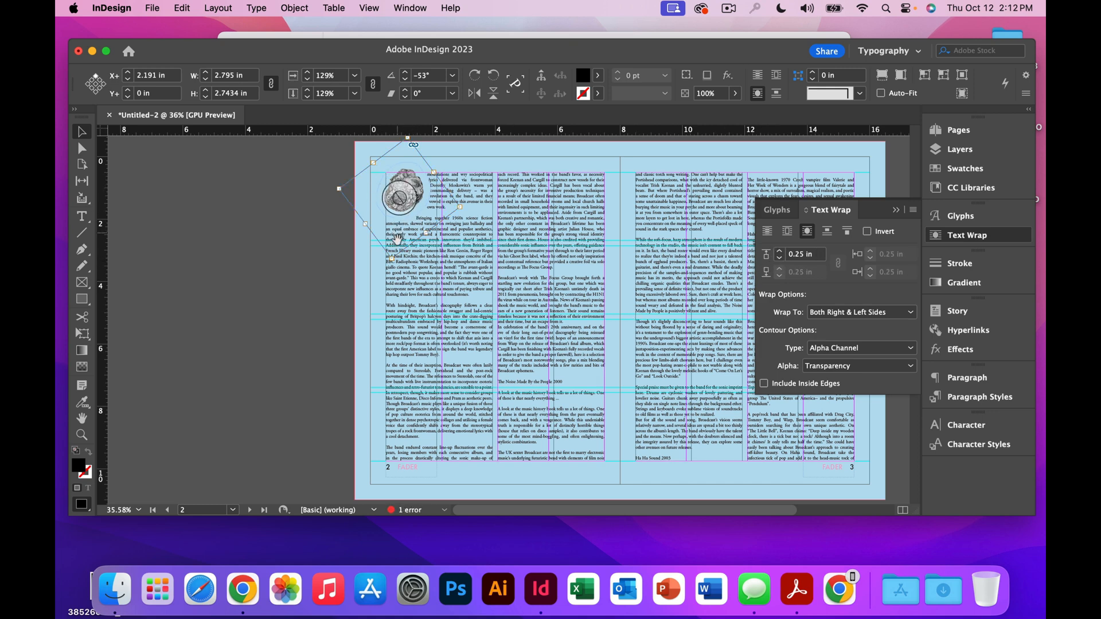
{"action": "left_click", "coordinate": [332, 257]}
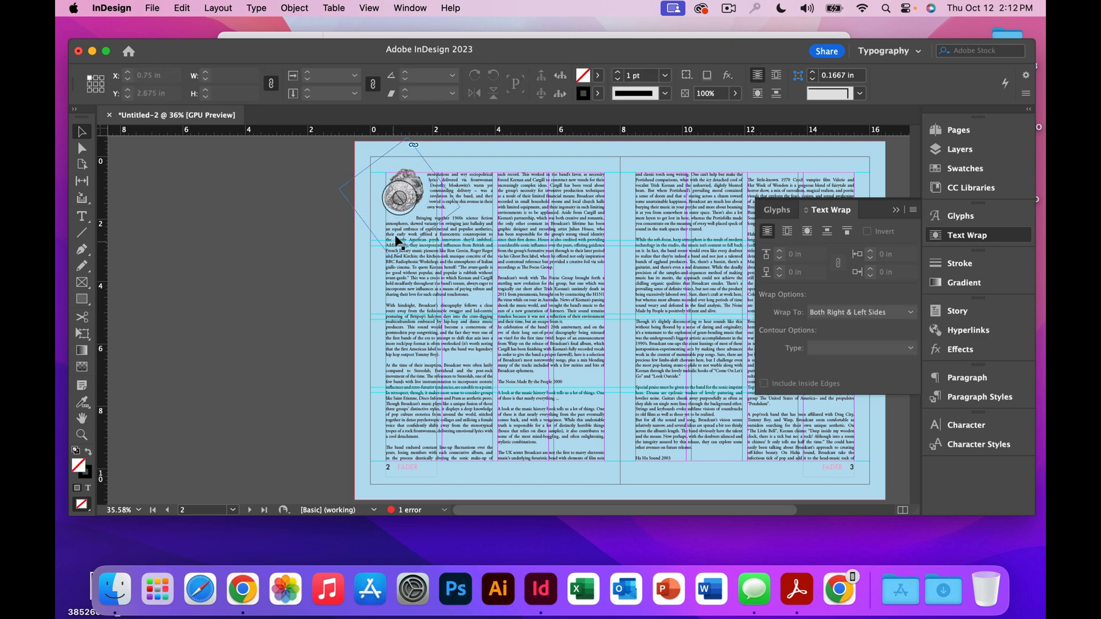
Add a Multiply drop shadow to the round image on page 2, with the shadow size at 0.25 in.
{"action": "left_click", "coordinate": [417, 180]}
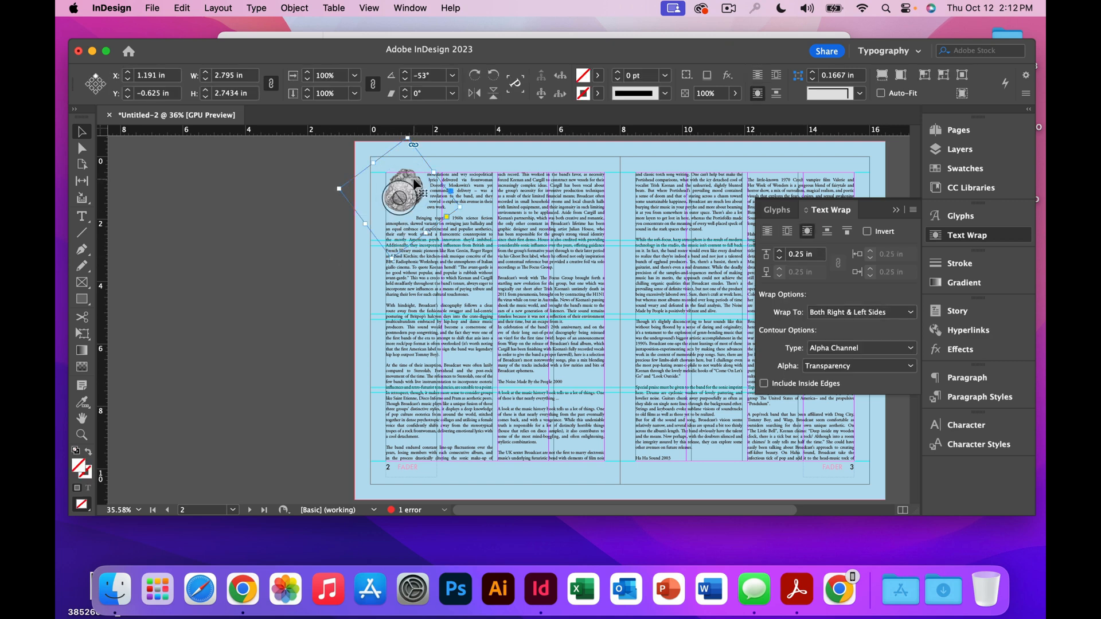
{"action": "left_click", "coordinate": [728, 76]}
{"action": "left_click", "coordinate": [751, 104]}
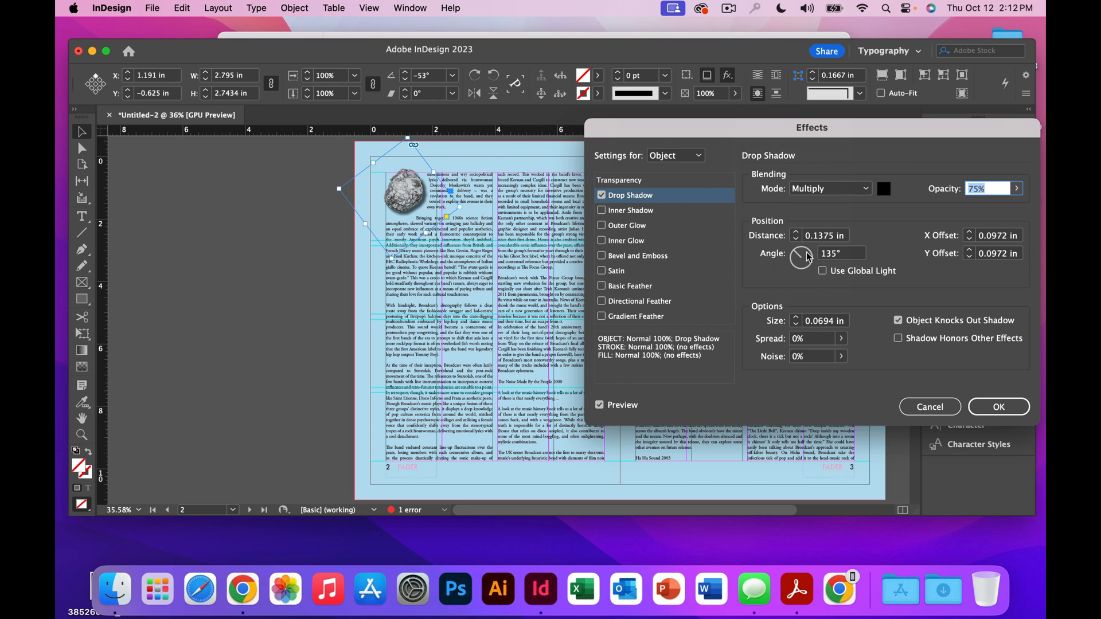
{"action": "left_click", "coordinate": [796, 327]}
{"action": "left_click", "coordinate": [796, 318]}
{"action": "left_click", "coordinate": [796, 318]}
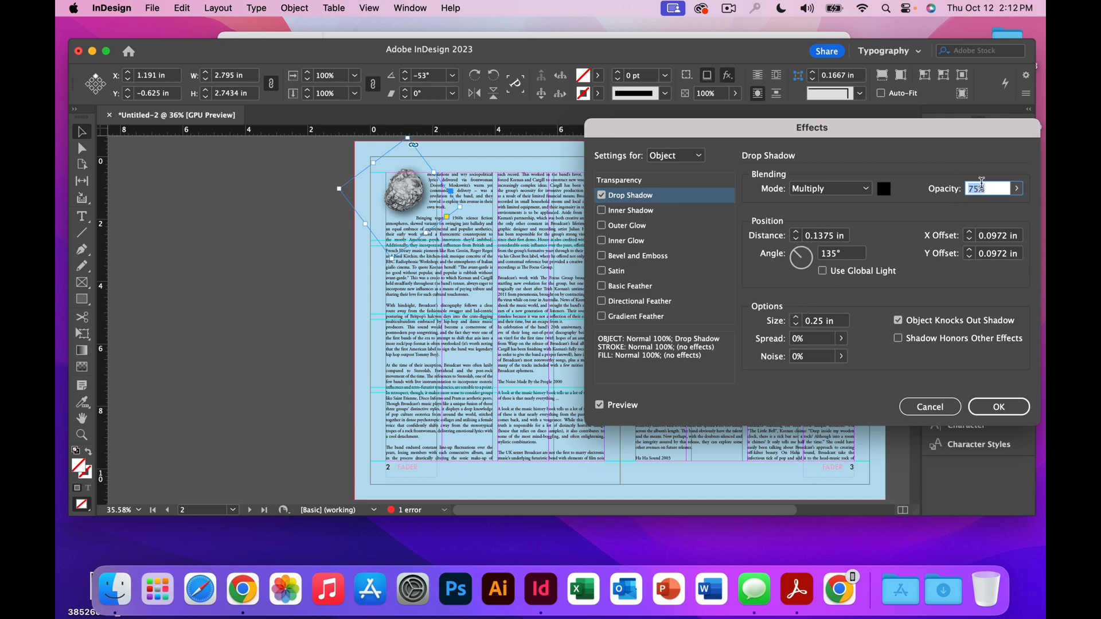
Set the shadow's opacity to 32% and its distance to 0.0625 in, nudge its size and apply the effect.
{"action": "left_click", "coordinate": [1017, 189]}
{"action": "left_click_drag", "start_coordinate": [1004, 208], "coordinate": [968, 211]}
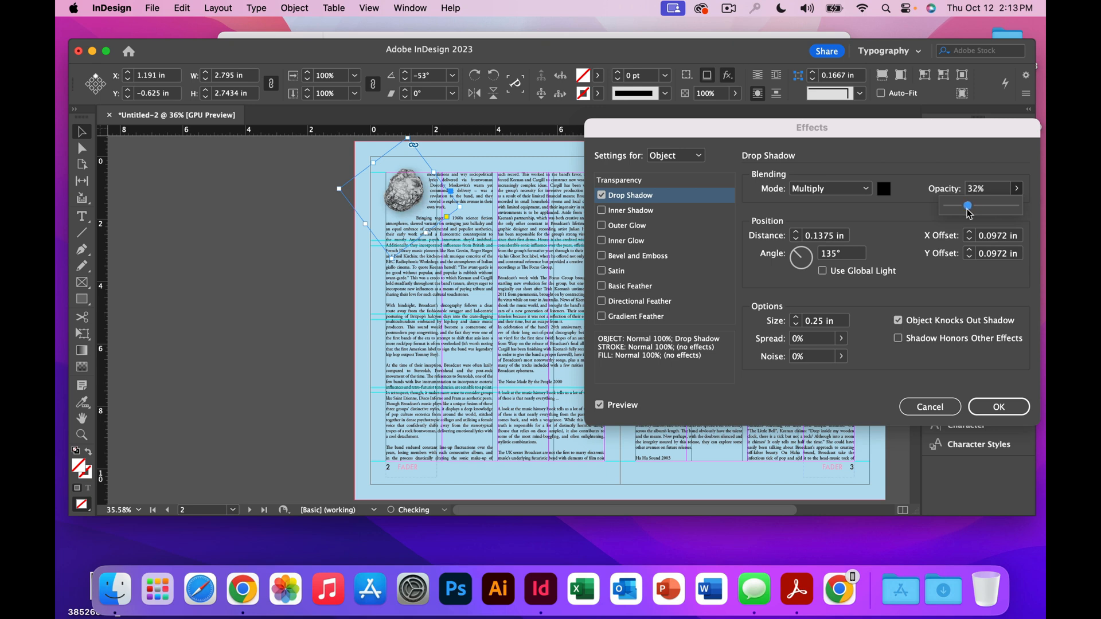
{"action": "left_click", "coordinate": [796, 240]}
{"action": "left_click", "coordinate": [796, 240]}
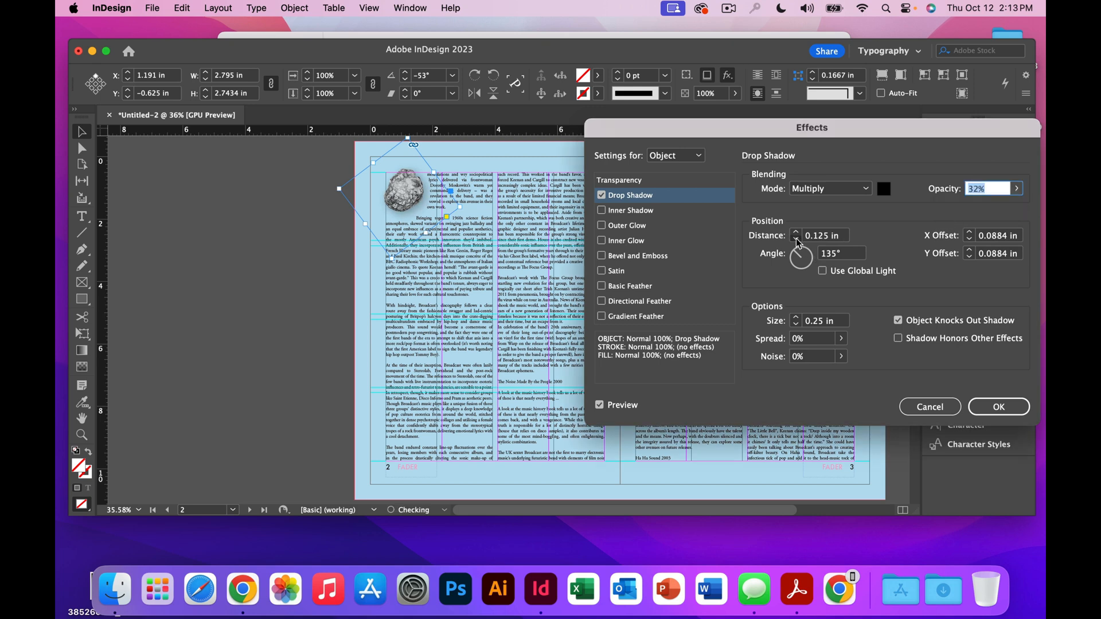
{"action": "left_click", "coordinate": [796, 240]}
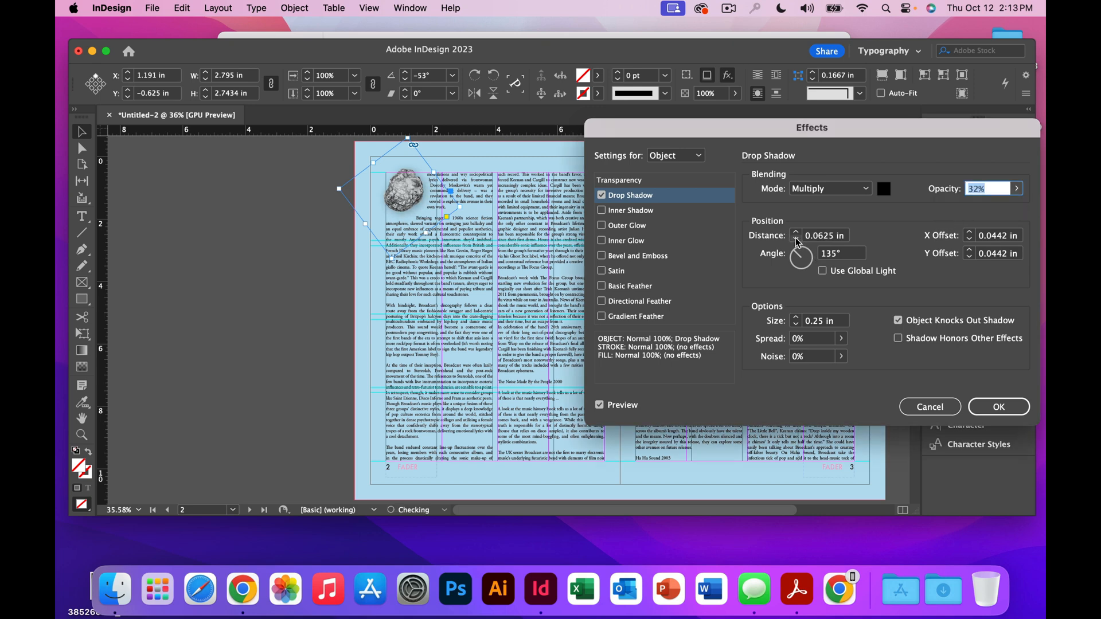
{"action": "left_click", "coordinate": [796, 324]}
{"action": "left_click", "coordinate": [998, 407]}
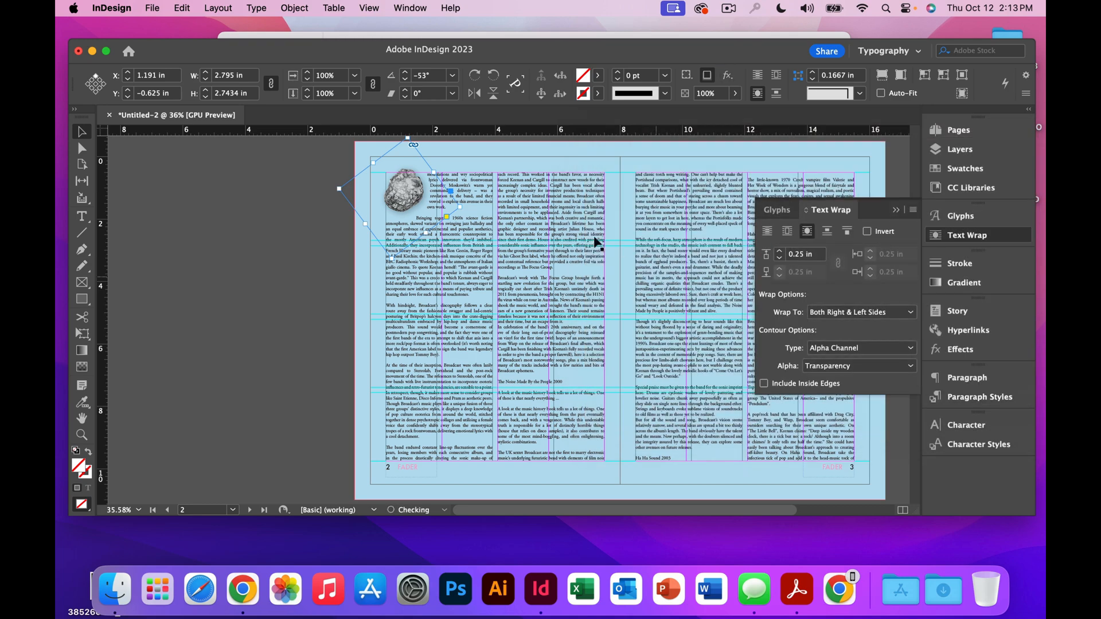
Check spread 2-3 without guides in full-screen presentation view, return to normal view and put away the text wrap settings.
{"action": "left_click", "coordinate": [566, 160]}
{"action": "key", "text": "shift+w"}
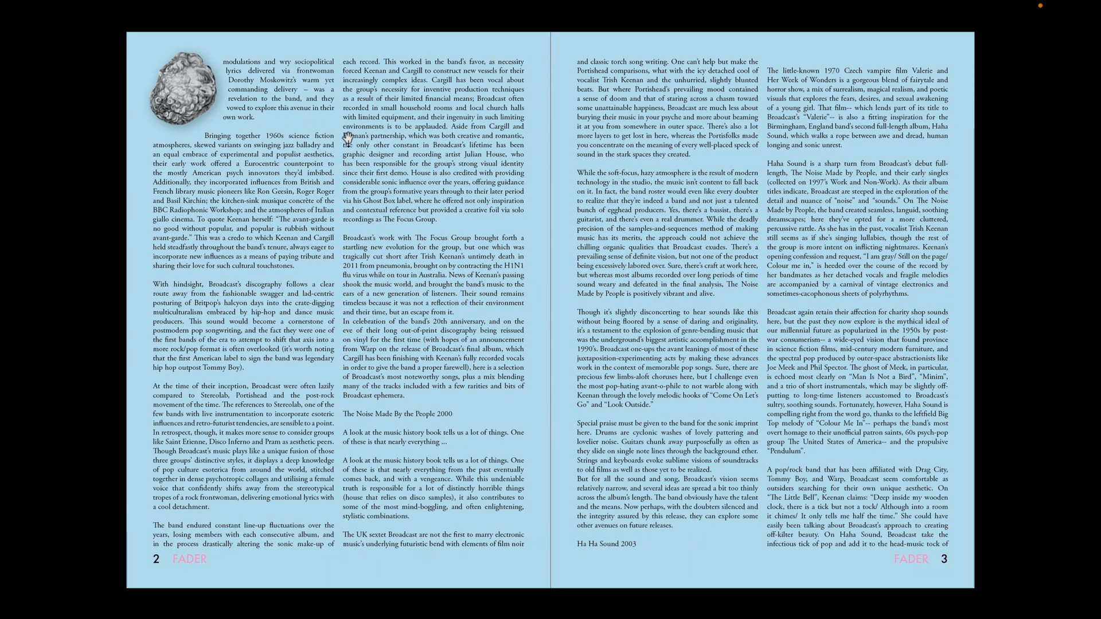
{"action": "key", "text": "Escape"}
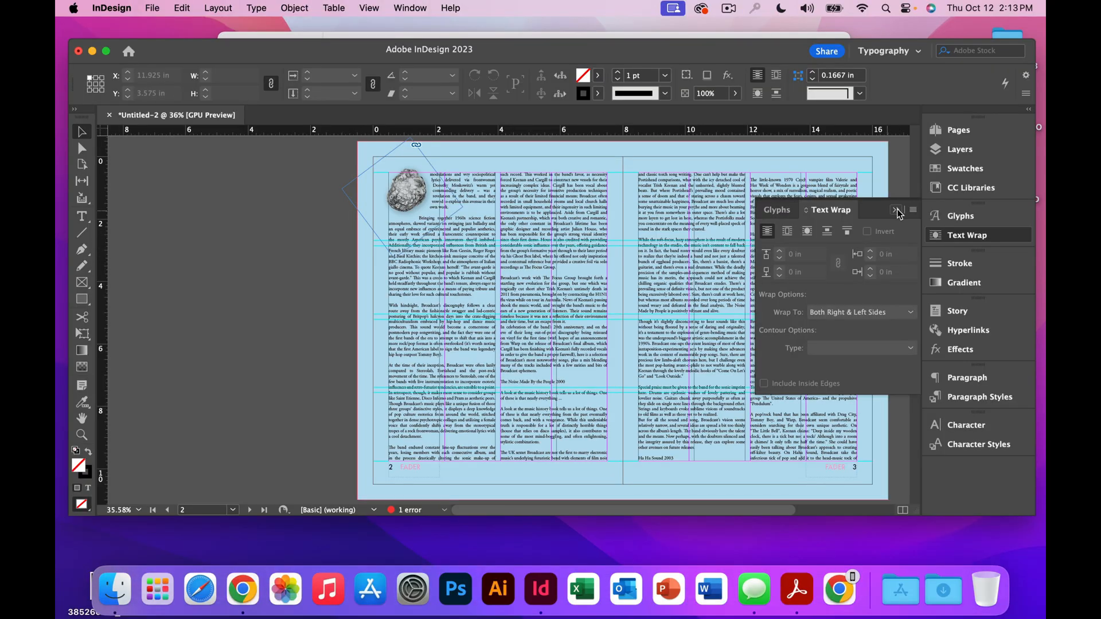
{"action": "left_click", "coordinate": [895, 210]}
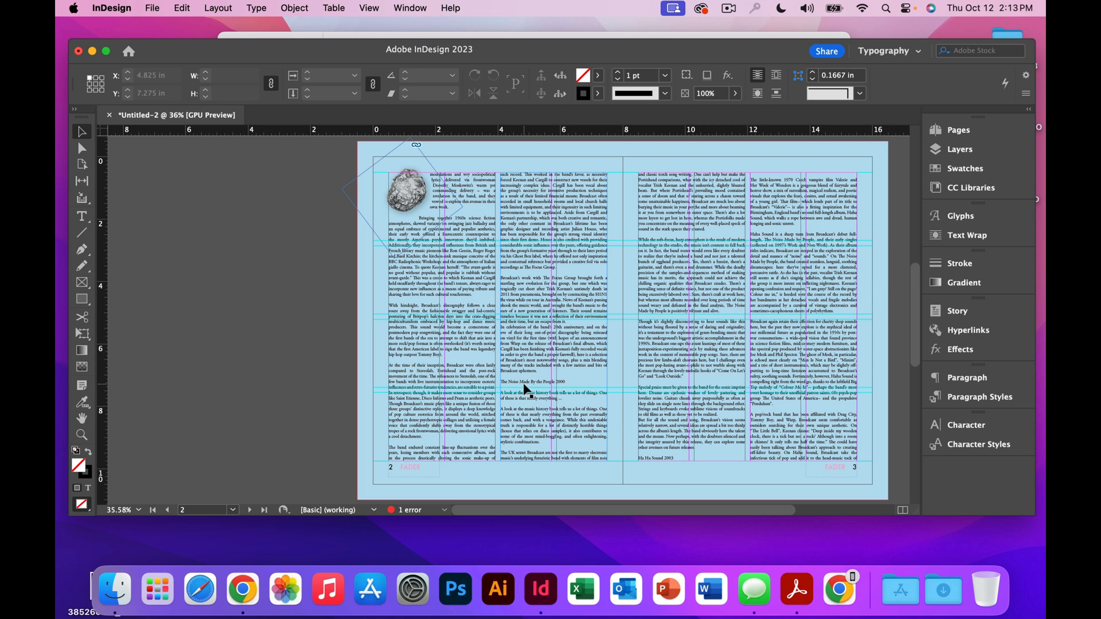
Format the heading "The Noise Made By the People 2000" on page 2 as Bold at 14 pt.
{"action": "left_click", "coordinate": [85, 218]}
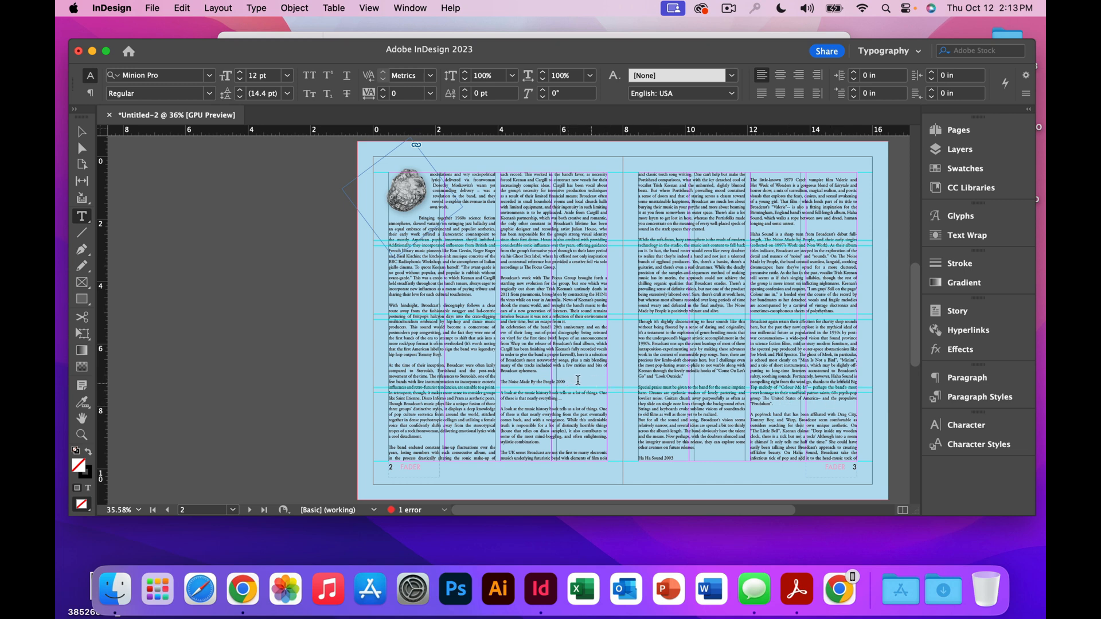
{"action": "left_click_drag", "start_coordinate": [571, 381], "coordinate": [500, 380]}
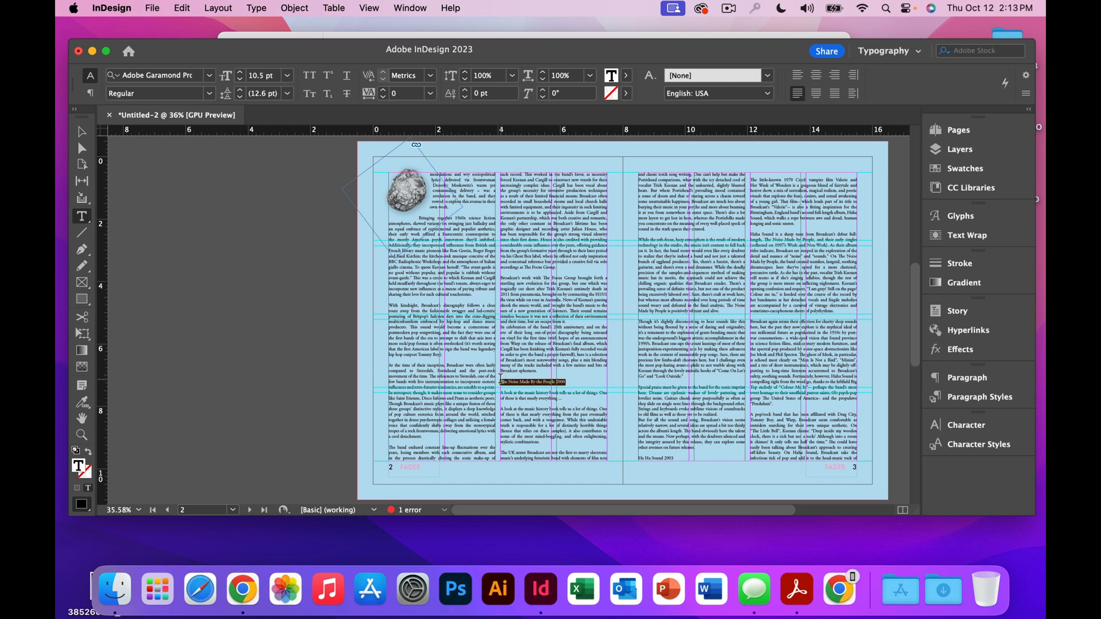
{"action": "left_click", "coordinate": [964, 425]}
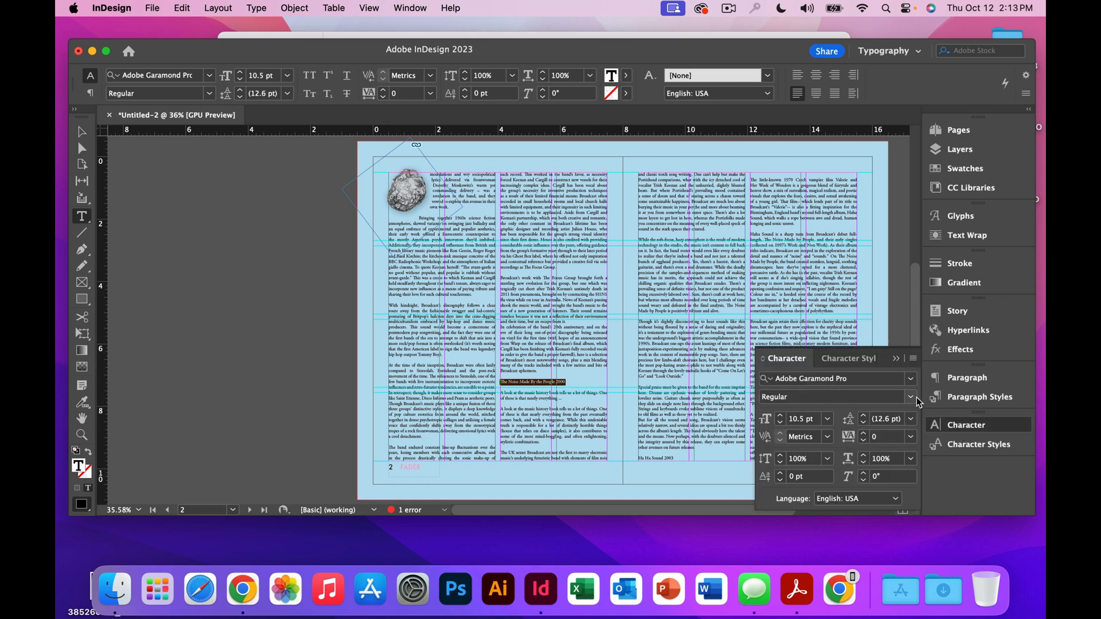
{"action": "left_click", "coordinate": [911, 398]}
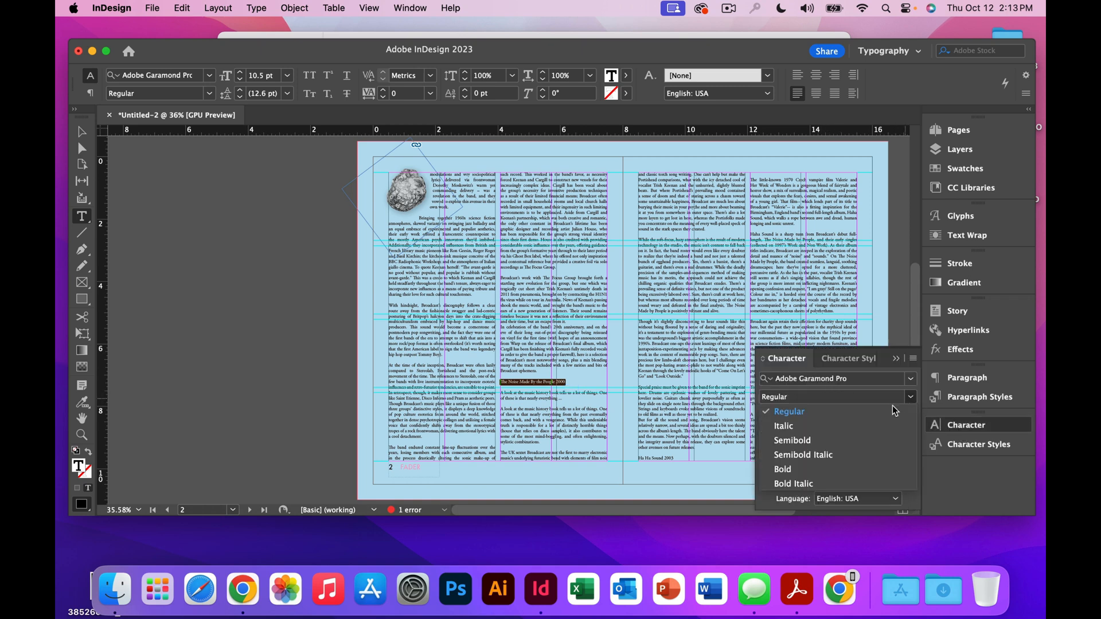
{"action": "left_click", "coordinate": [865, 467]}
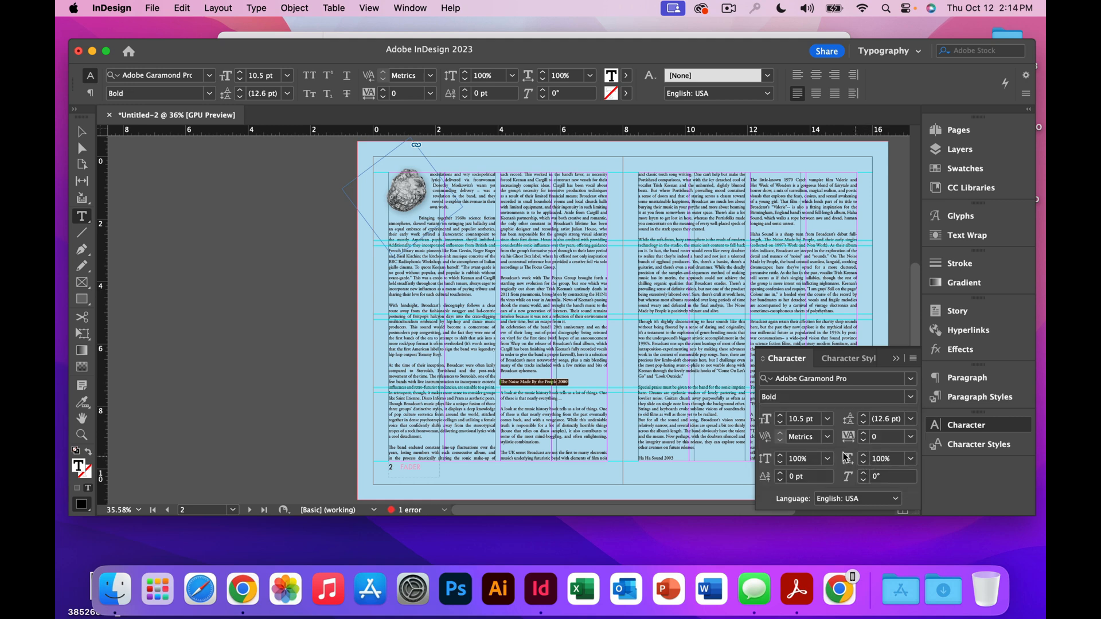
{"action": "left_click", "coordinate": [828, 420]}
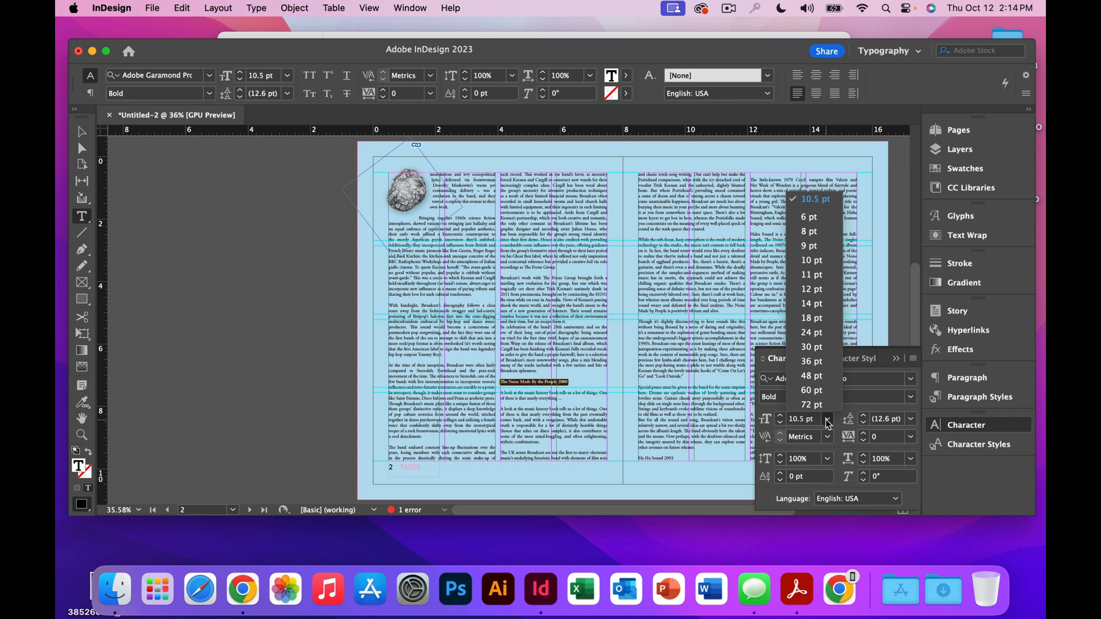
{"action": "left_click", "coordinate": [813, 302]}
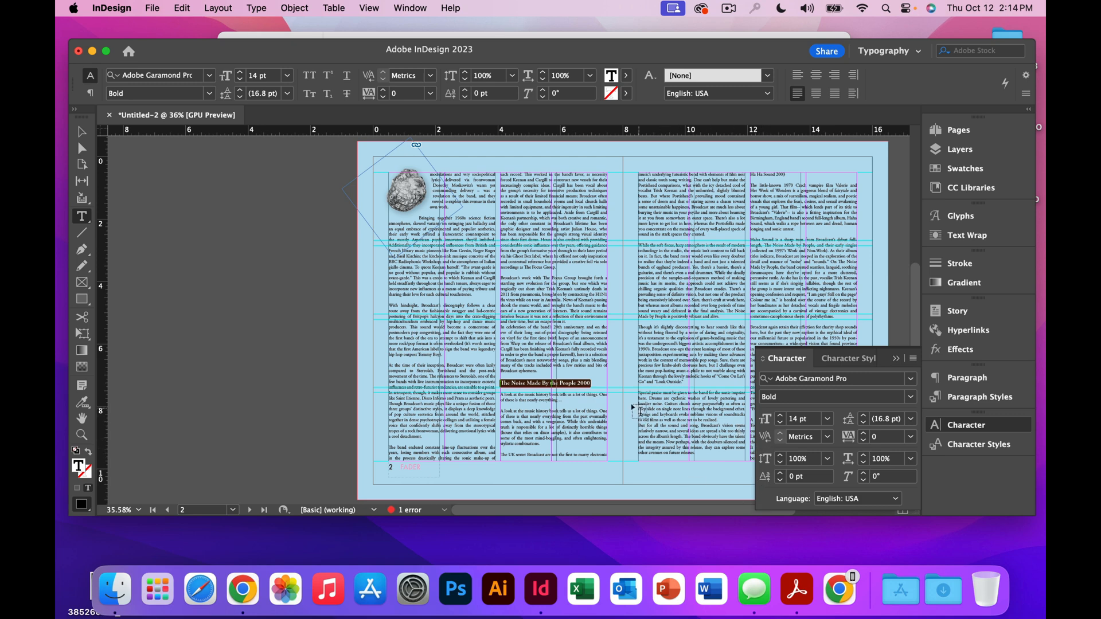
{"action": "left_click", "coordinate": [897, 360]}
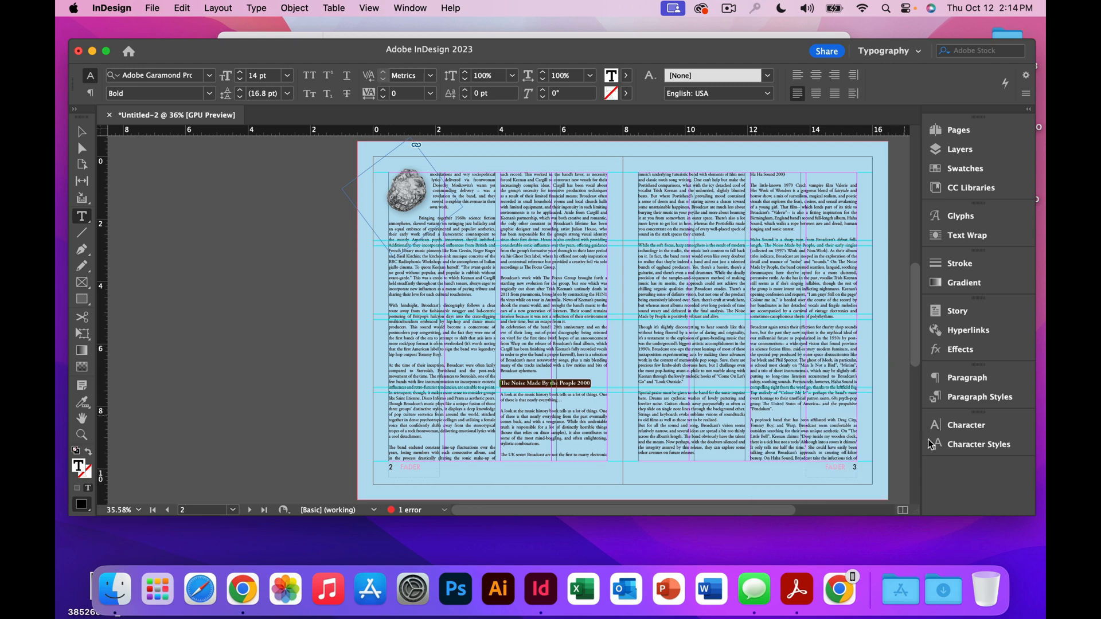
Create a character style named TITLES from the formatted heading on page 2.
{"action": "left_click", "coordinate": [941, 451]}
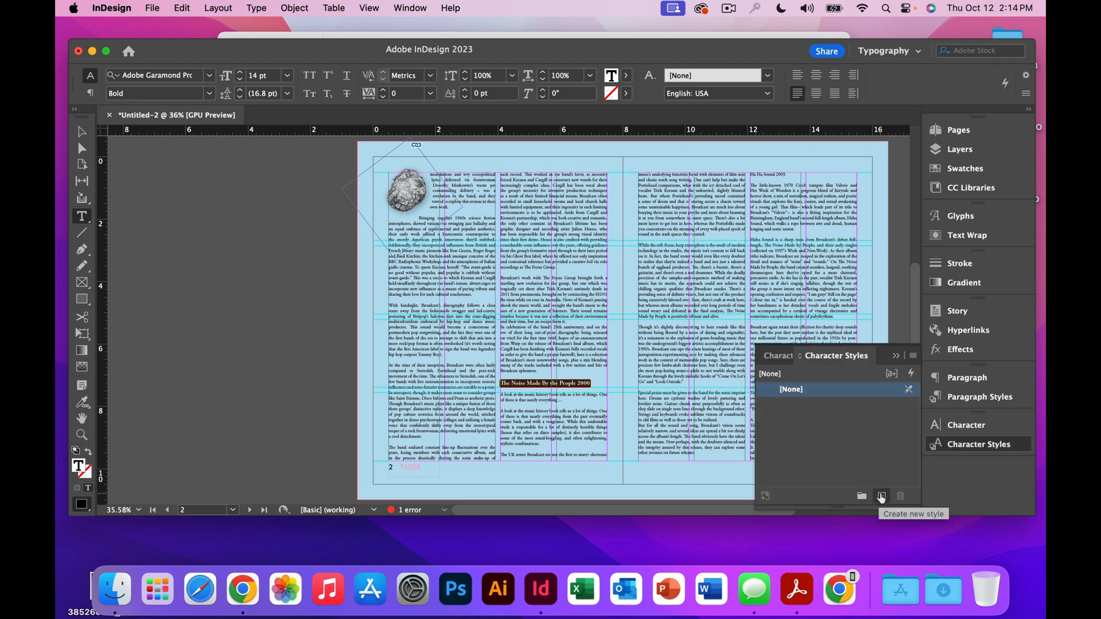
{"action": "left_click", "coordinate": [881, 497]}
{"action": "double_click", "coordinate": [820, 405]}
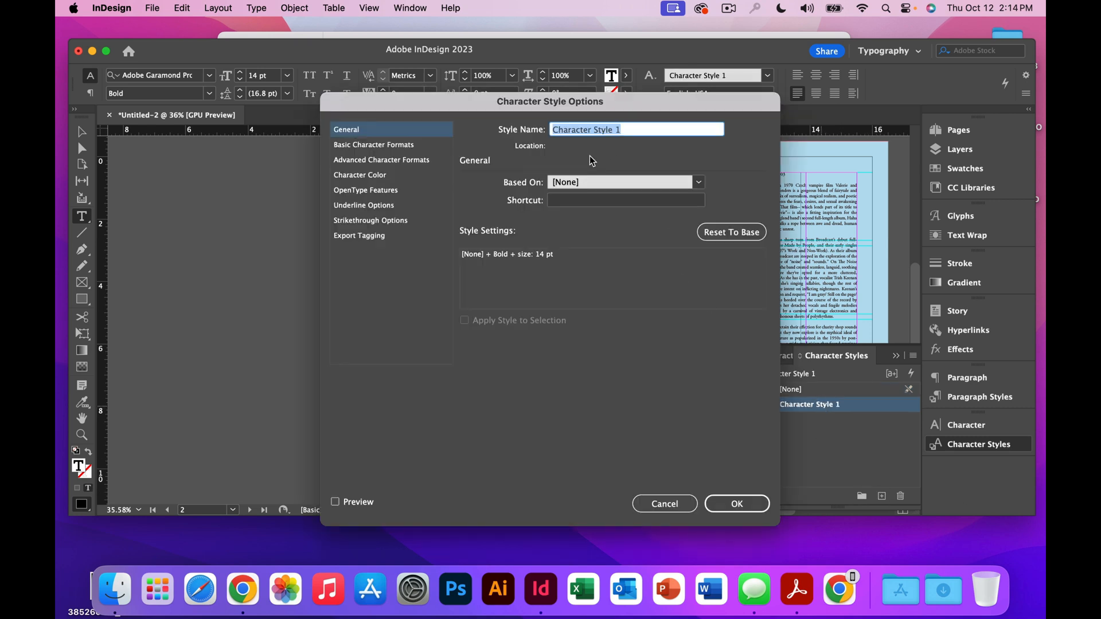
{"action": "type", "text": "TITLES"}
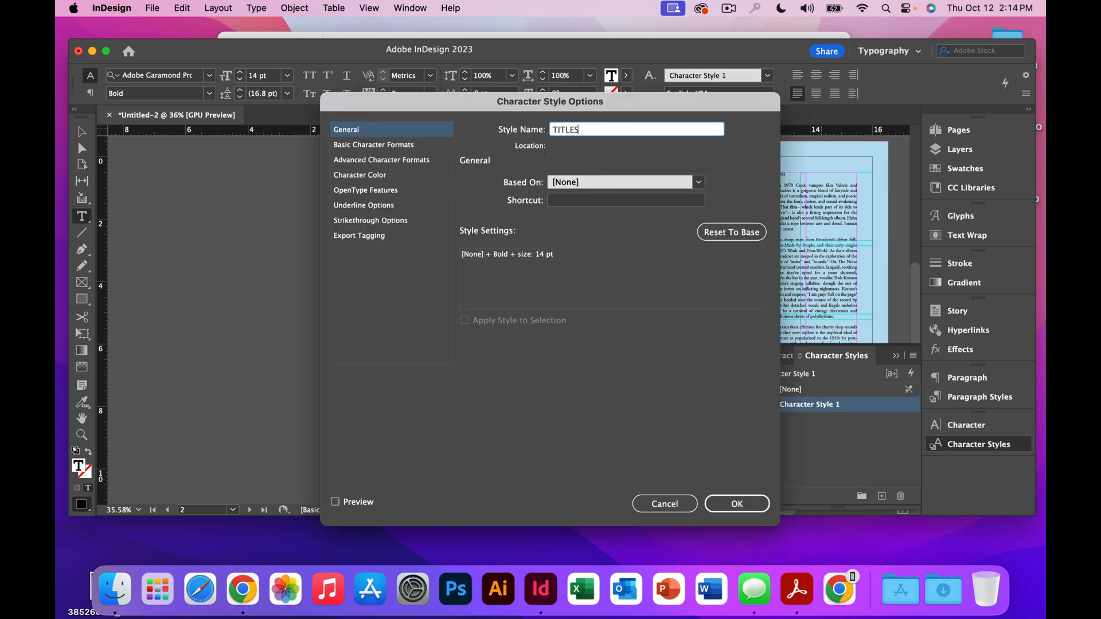
{"action": "key", "text": "Return"}
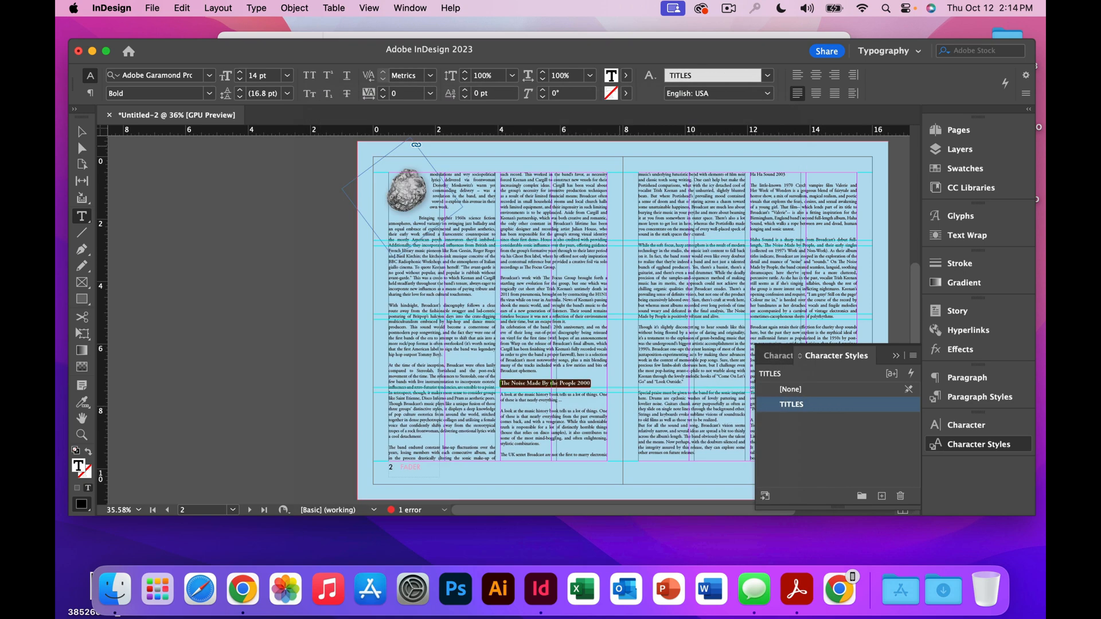
{"action": "left_click", "coordinate": [896, 356]}
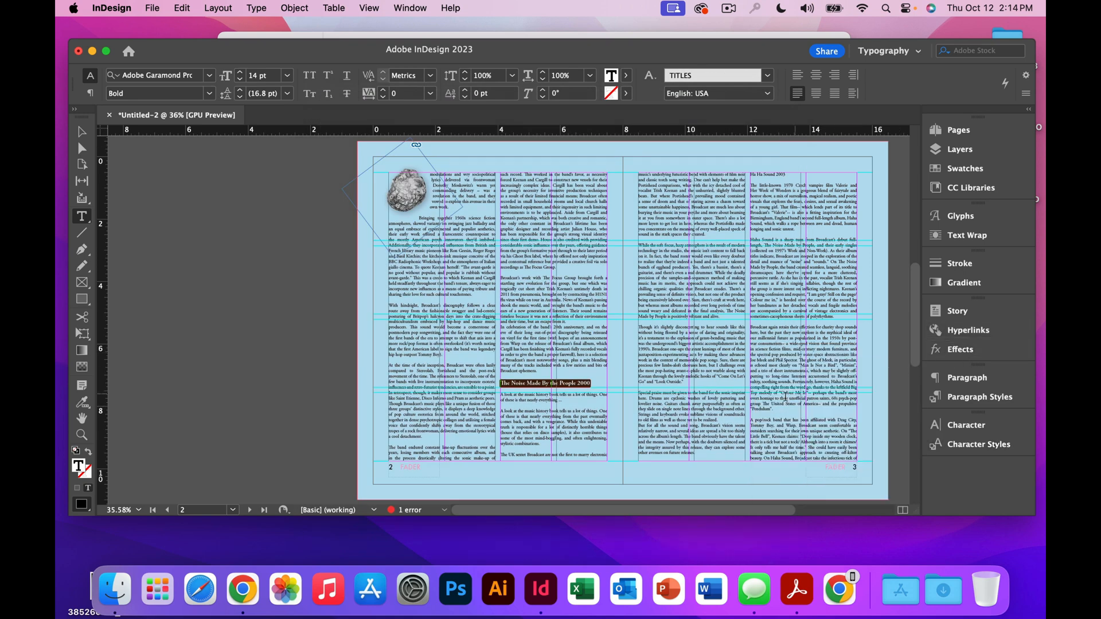
Apply the TITLES character style to the heading "Ha Ha Sound 2003" on page 3.
{"action": "triple_click", "coordinate": [786, 178]}
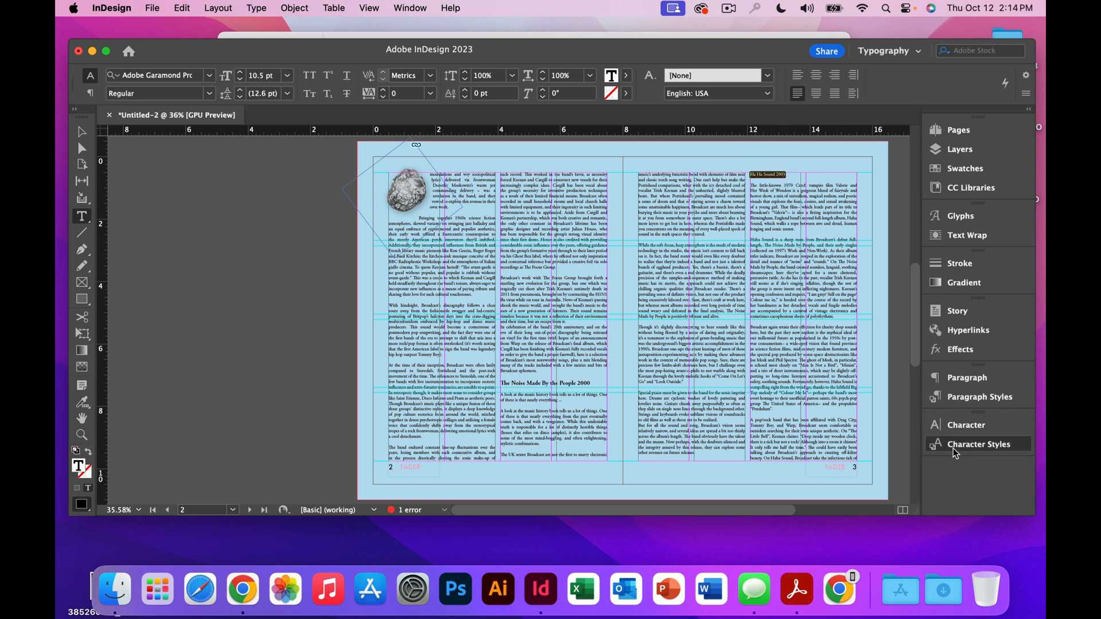
{"action": "left_click", "coordinate": [978, 444]}
{"action": "left_click", "coordinate": [805, 405]}
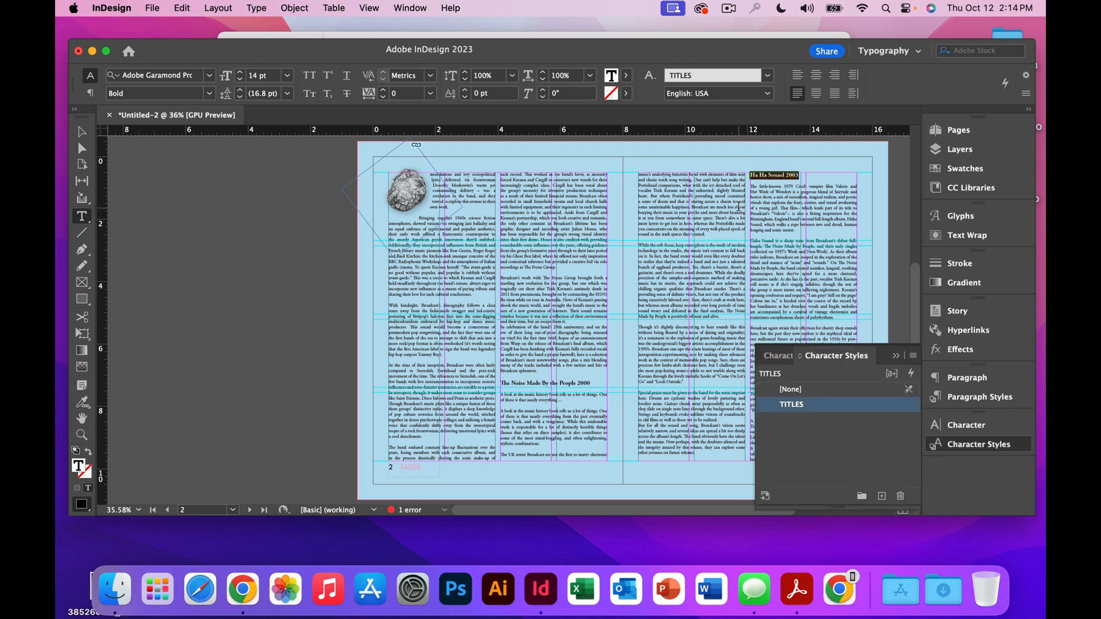
{"action": "left_click", "coordinate": [740, 206]}
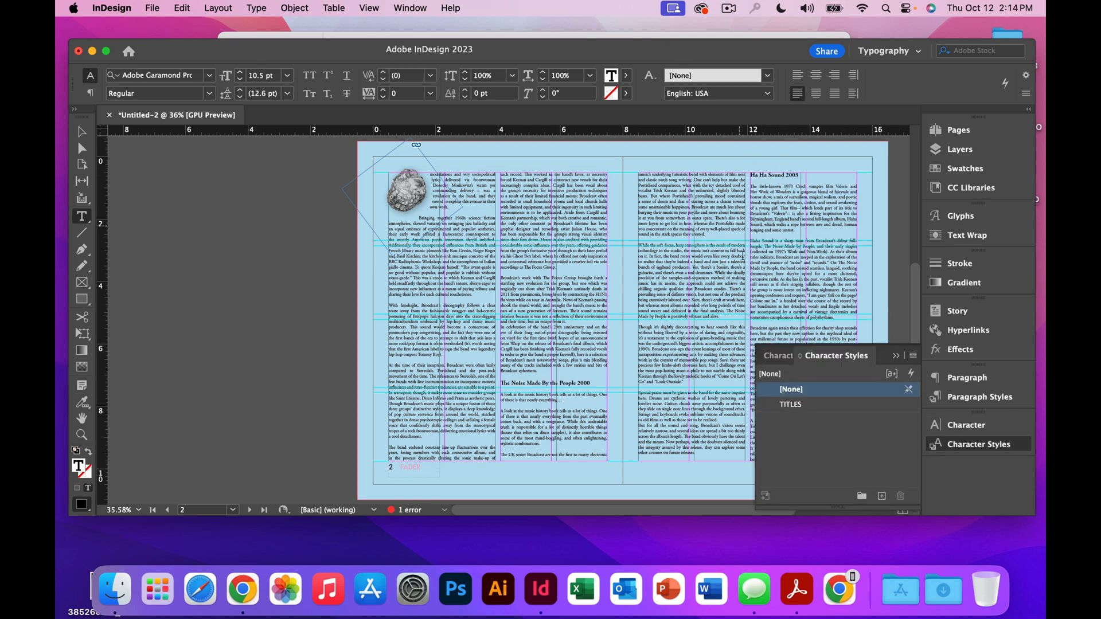
{"action": "left_click", "coordinate": [895, 356]}
Apply the TITLES character style to the "Tender Buttons" heading on page 4.
{"action": "scroll", "coordinate": [911, 350], "scroll_direction": "down", "scroll_amount": 5}
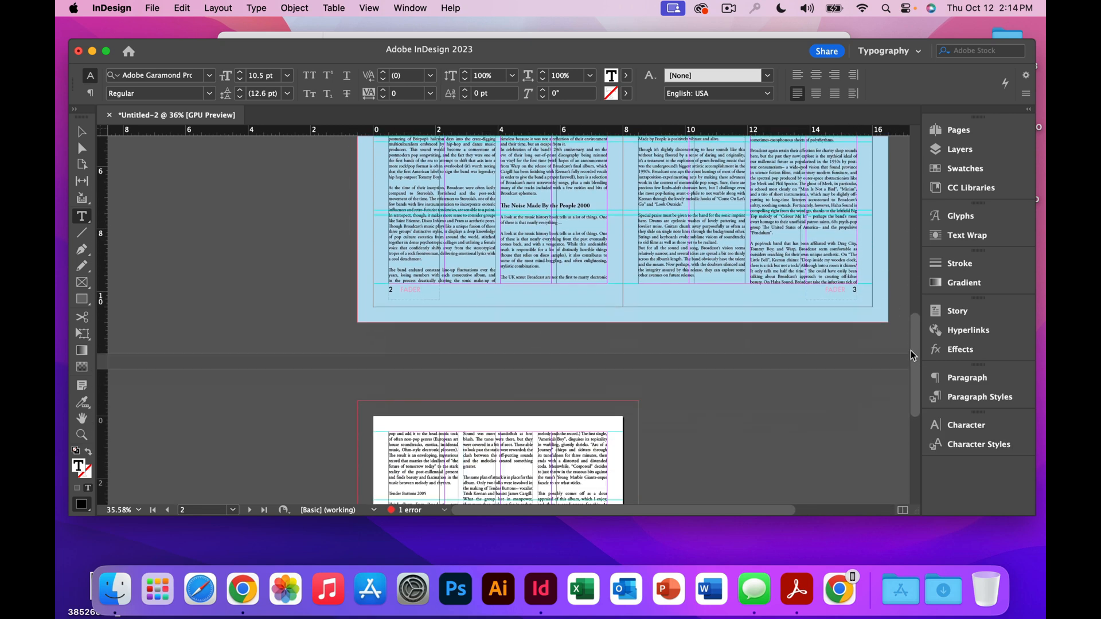
{"action": "scroll", "coordinate": [913, 355], "scroll_direction": "down", "scroll_amount": 5}
{"action": "left_click_drag", "start_coordinate": [425, 264], "coordinate": [388, 264]}
{"action": "left_click", "coordinate": [950, 445]}
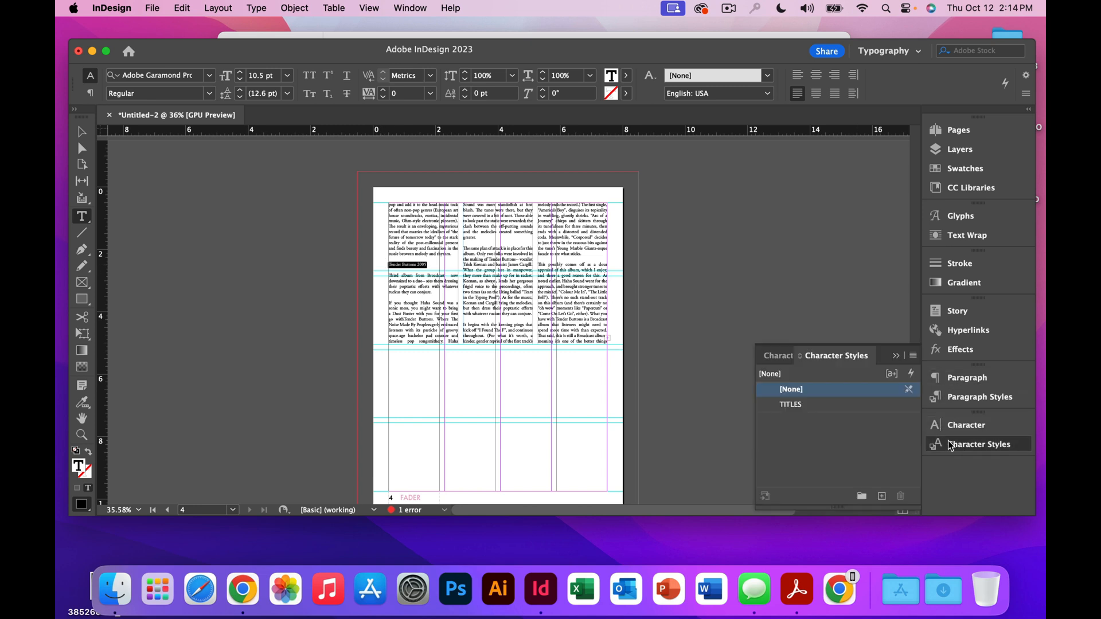
{"action": "left_click", "coordinate": [804, 406]}
{"action": "left_click", "coordinate": [535, 288]}
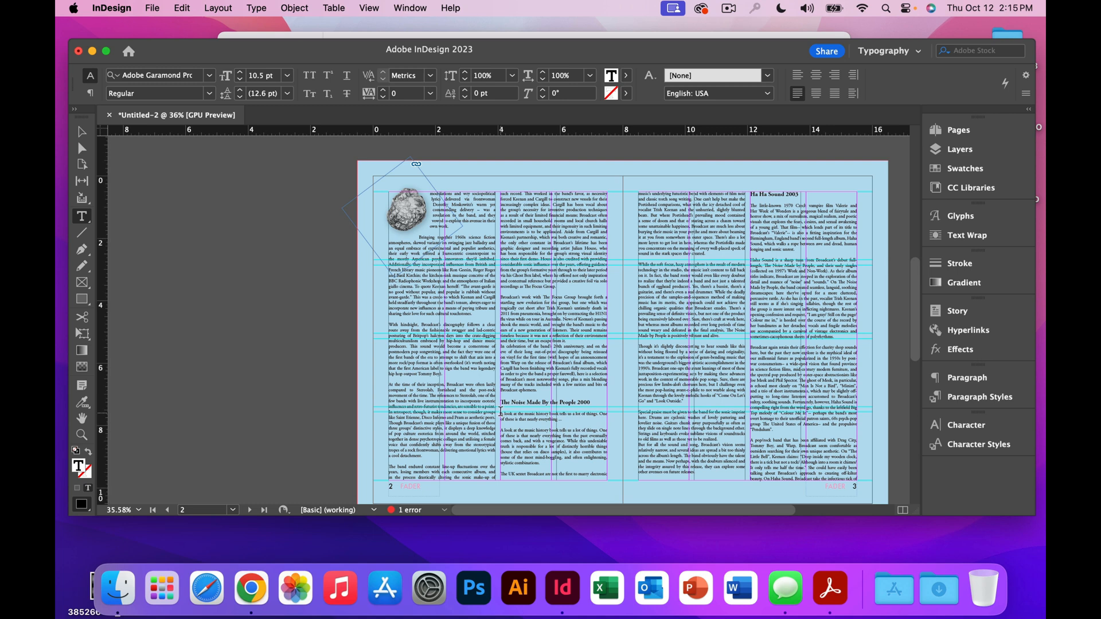
Create another character style and name it QUOTES.
{"action": "left_click", "coordinate": [957, 446]}
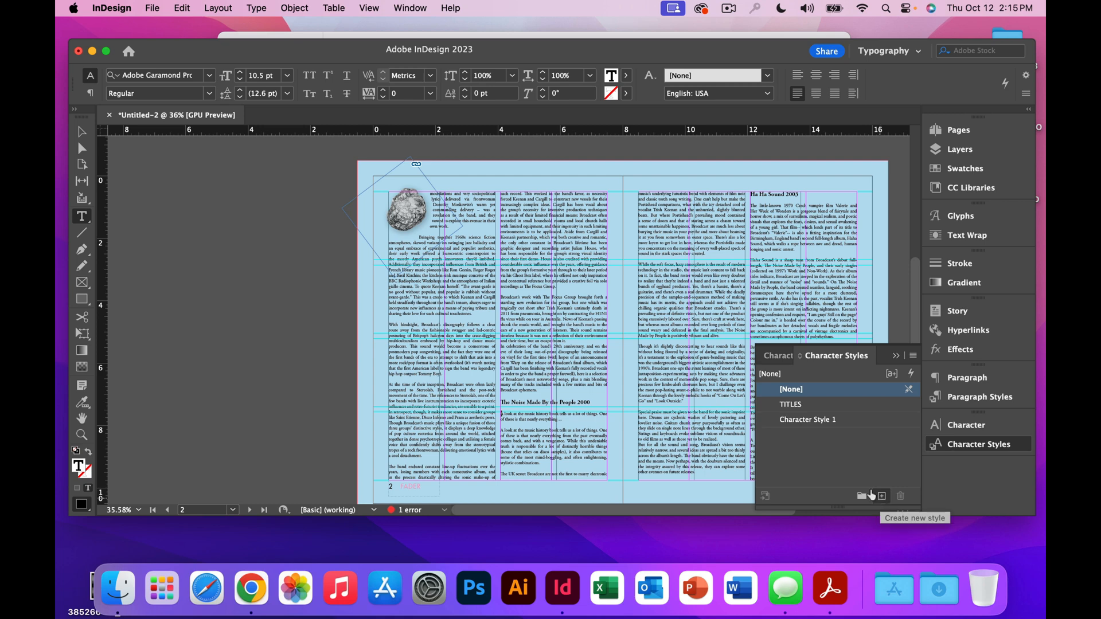
{"action": "double_click", "coordinate": [809, 420]}
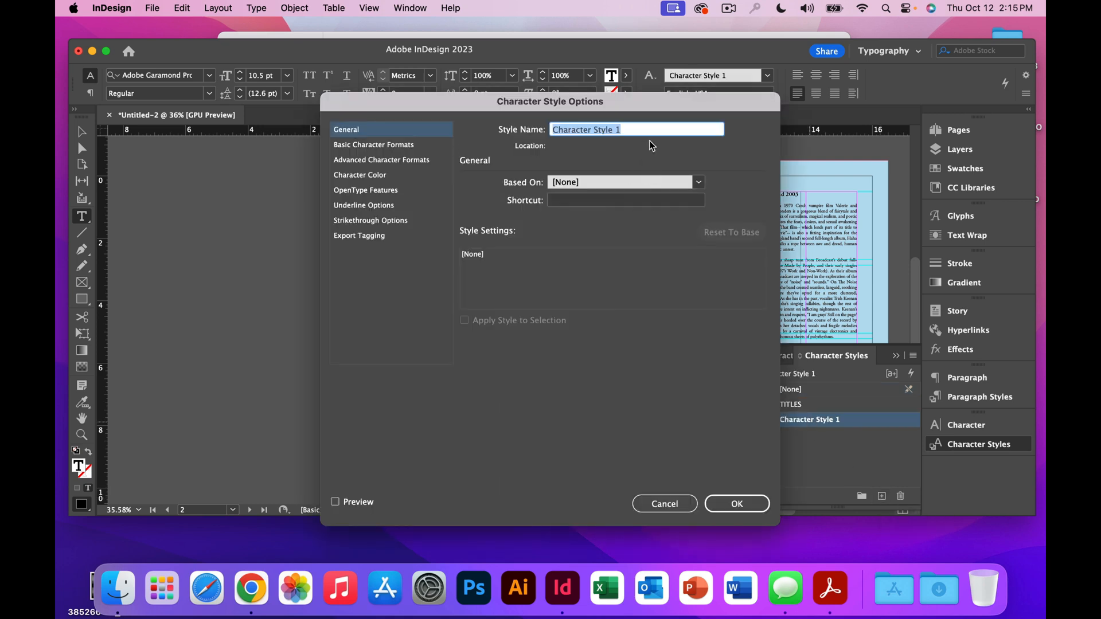
{"action": "type", "text": "QUOTES"}
Set the QUOTES style's basic character formats to Adobe Garamond Pro, Bold, 18 pt.
{"action": "left_click", "coordinate": [405, 148]}
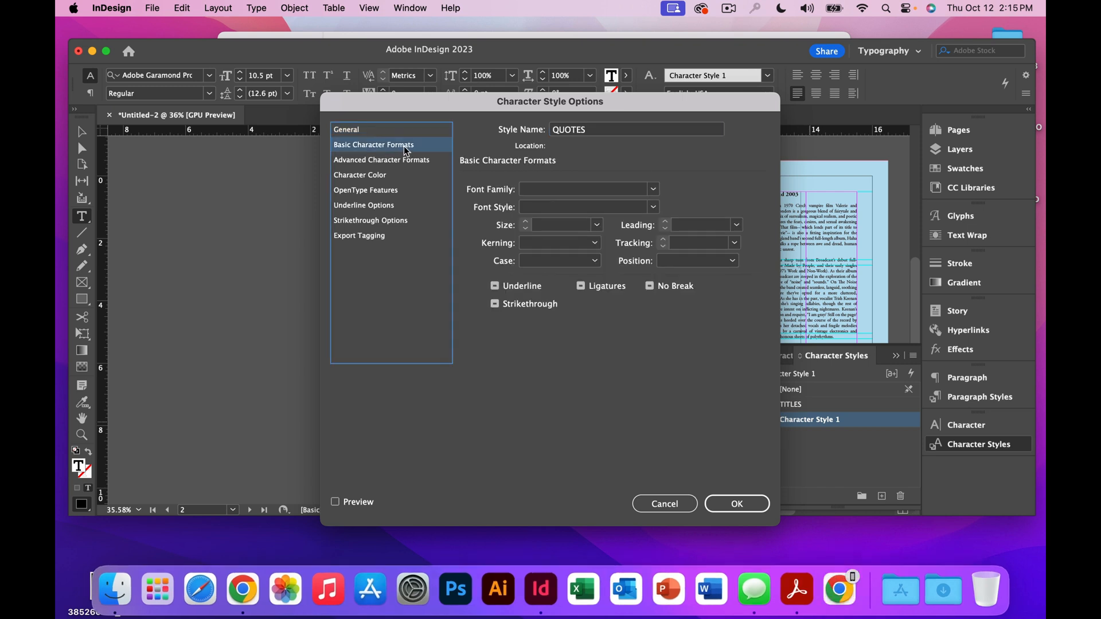
{"action": "left_click", "coordinate": [652, 190]}
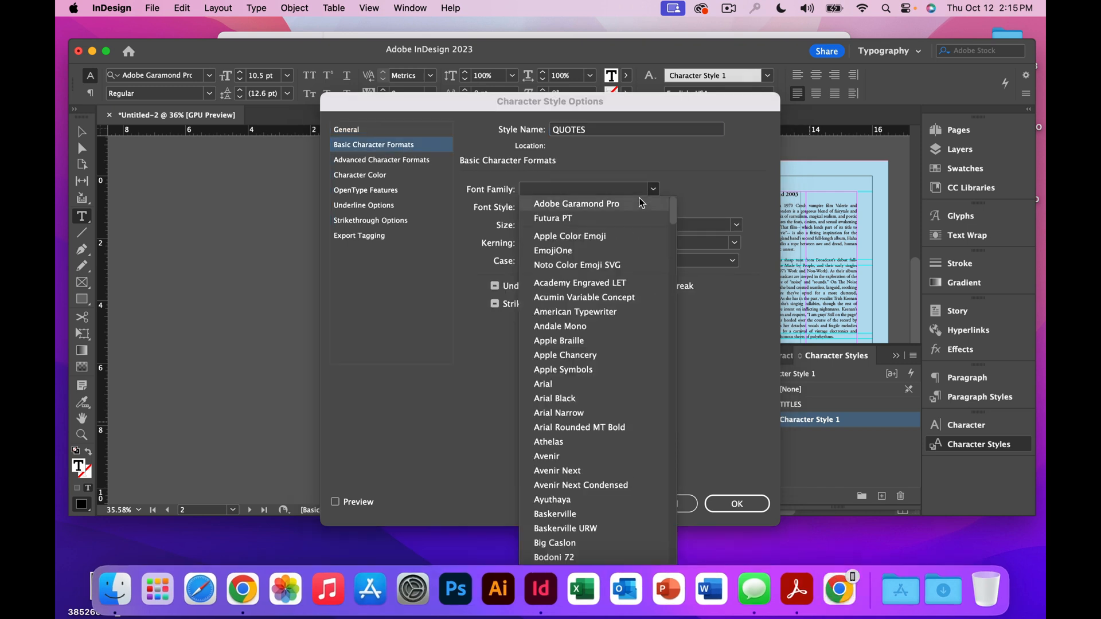
{"action": "left_click", "coordinate": [639, 199]}
{"action": "left_click", "coordinate": [652, 209]}
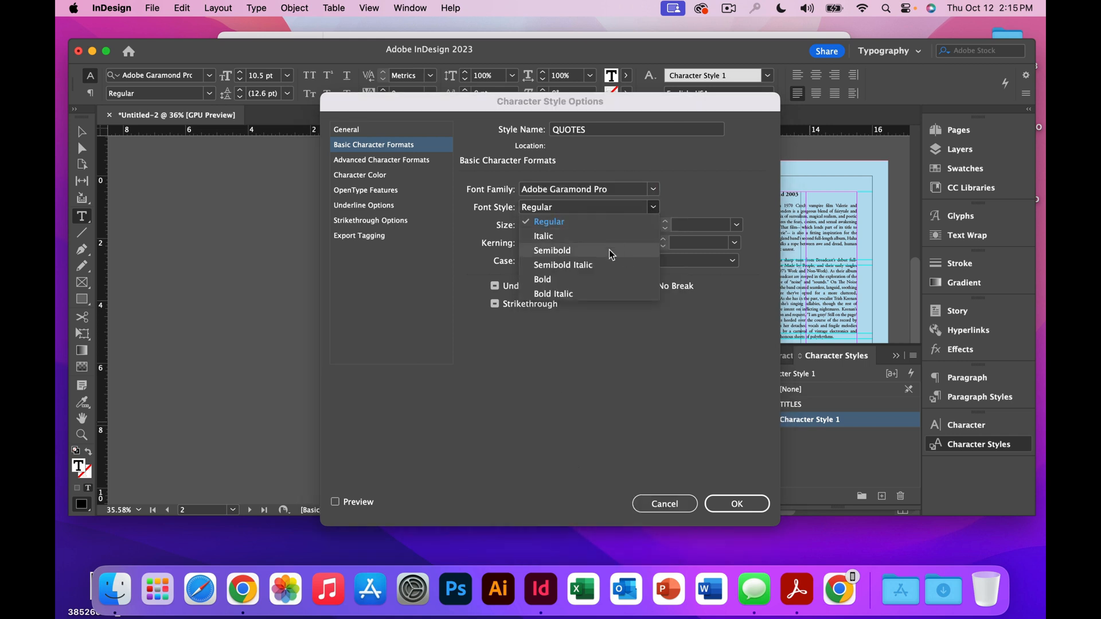
{"action": "left_click", "coordinate": [592, 278]}
{"action": "left_click", "coordinate": [596, 225]}
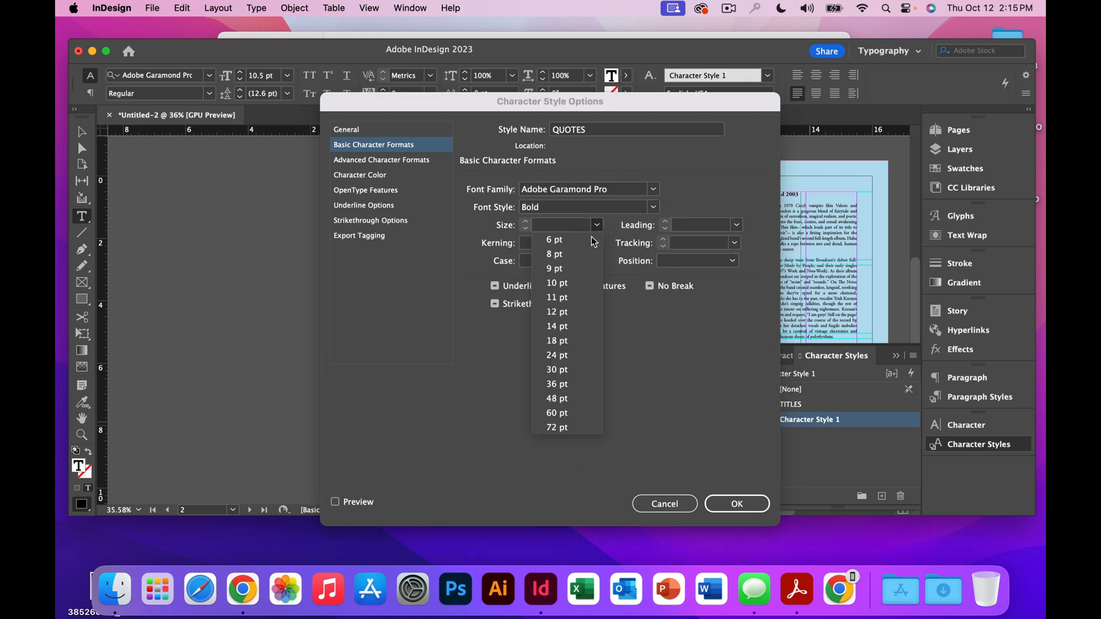
{"action": "left_click", "coordinate": [561, 341]}
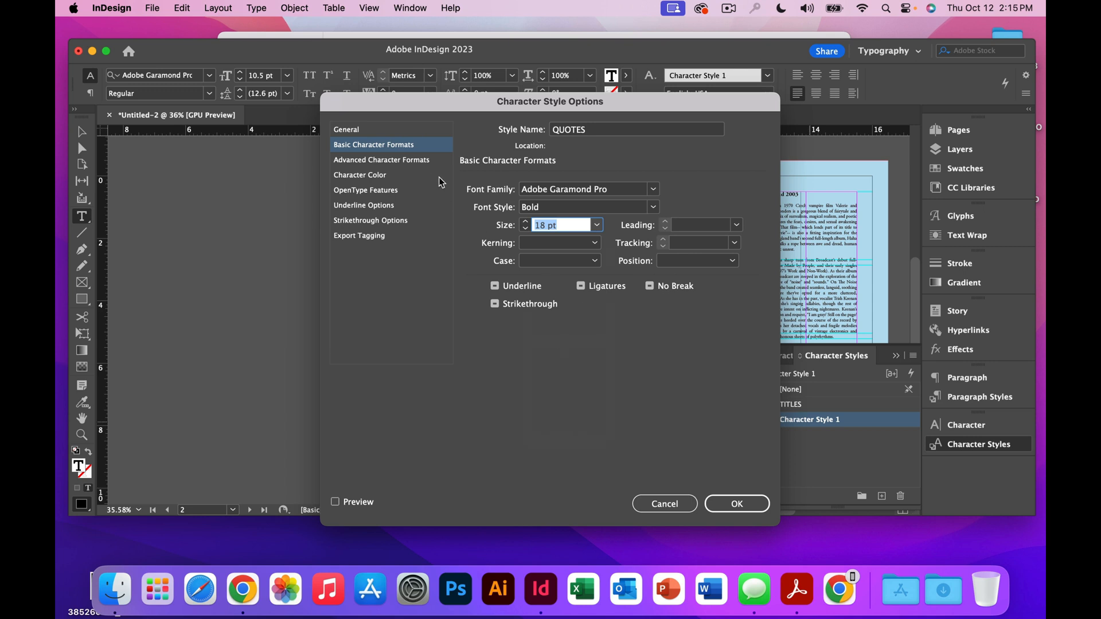
Set the QUOTES style's character colour to the pink swatch and save the style.
{"action": "left_click", "coordinate": [361, 176]}
{"action": "scroll", "coordinate": [586, 268], "scroll_direction": "up", "scroll_amount": 3}
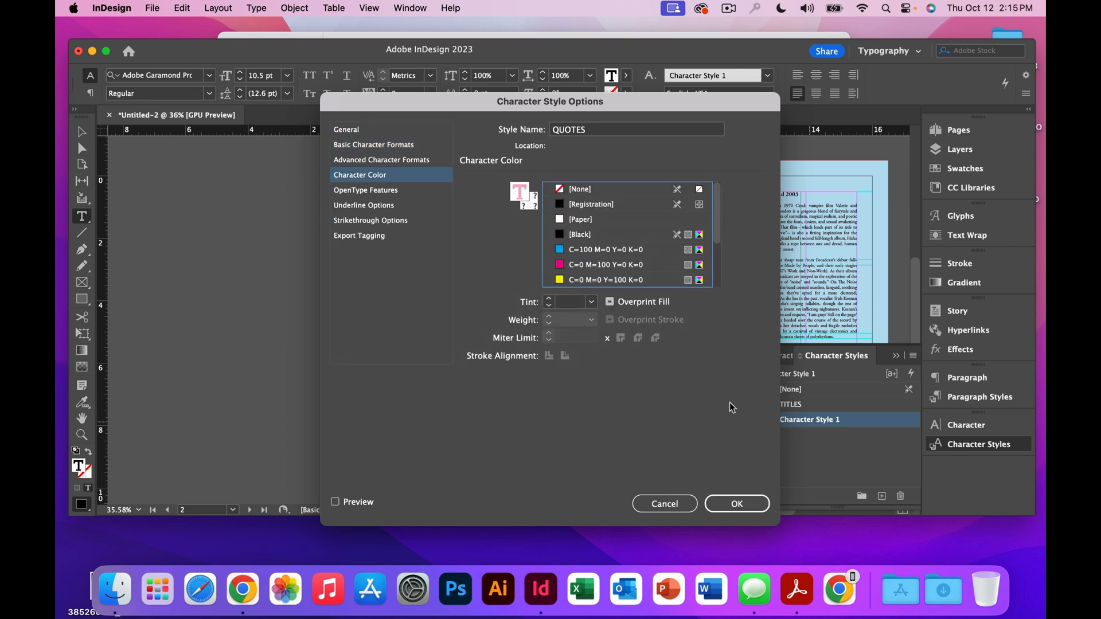
{"action": "left_click", "coordinate": [736, 503]}
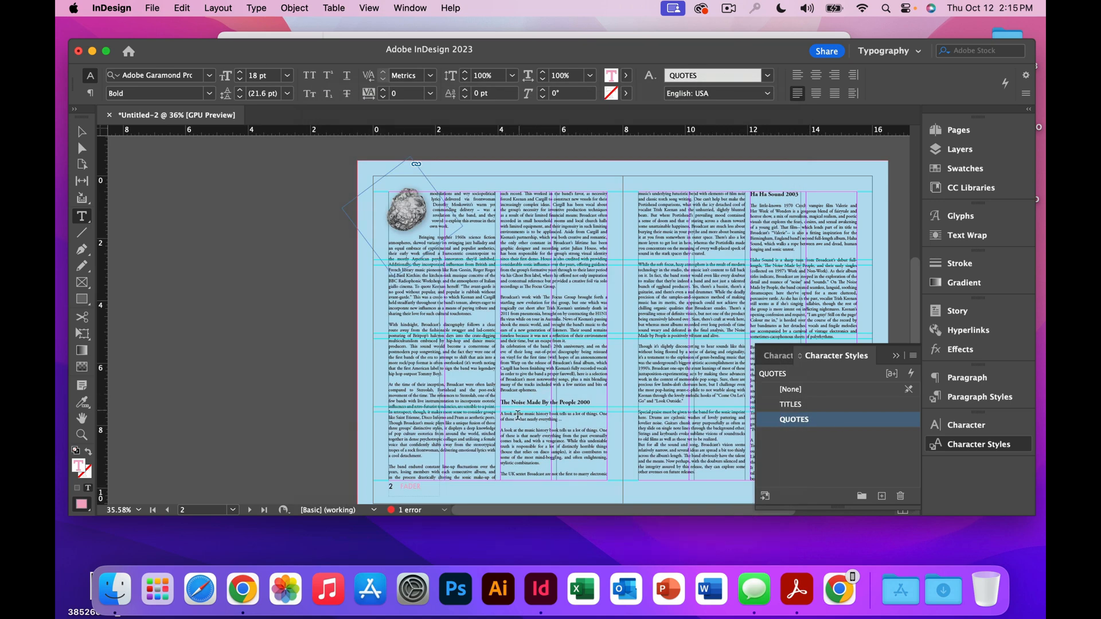
Apply the QUOTES style to the sentence "A look at the music history book tells us a lot of things..." on page 2.
{"action": "left_click_drag", "start_coordinate": [503, 411], "coordinate": [563, 421]}
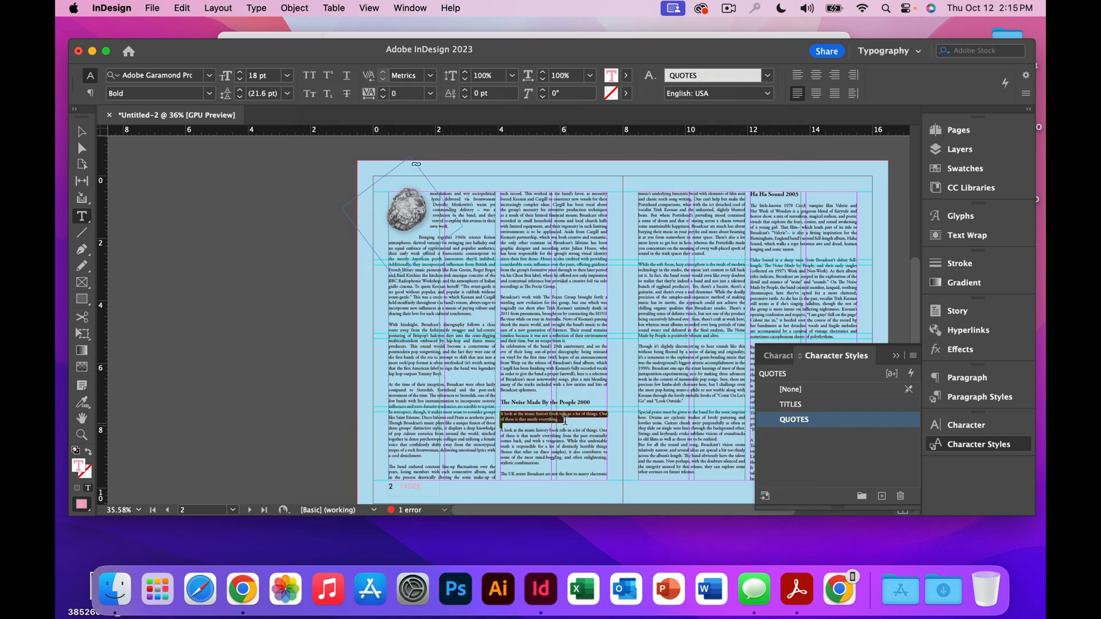
{"action": "left_click", "coordinate": [790, 389]}
{"action": "left_click", "coordinate": [794, 419]}
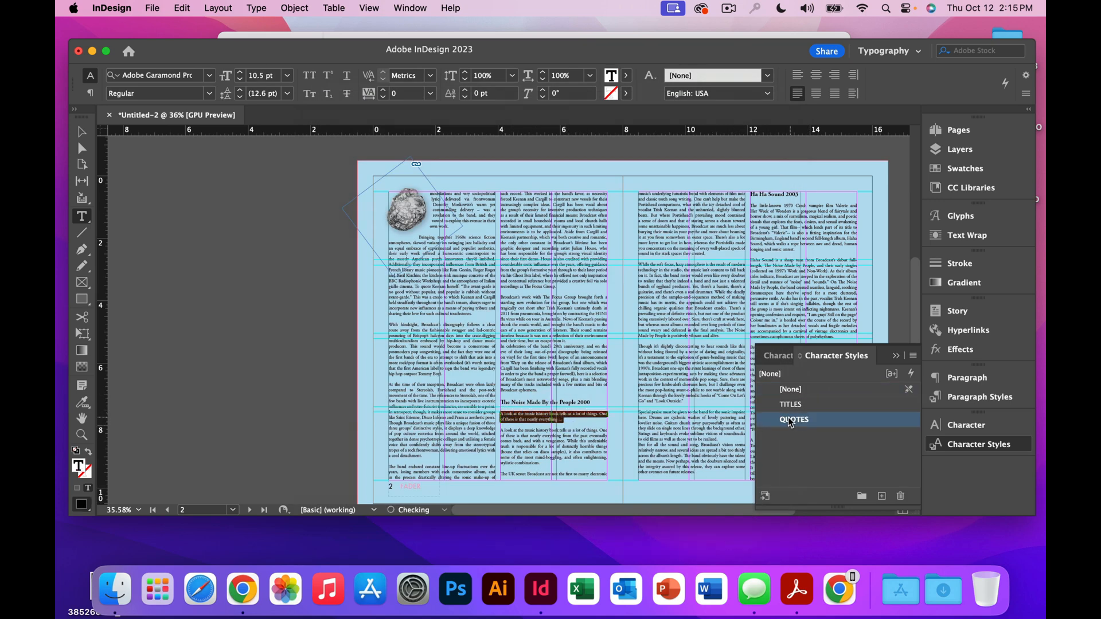
{"action": "left_click", "coordinate": [597, 422]}
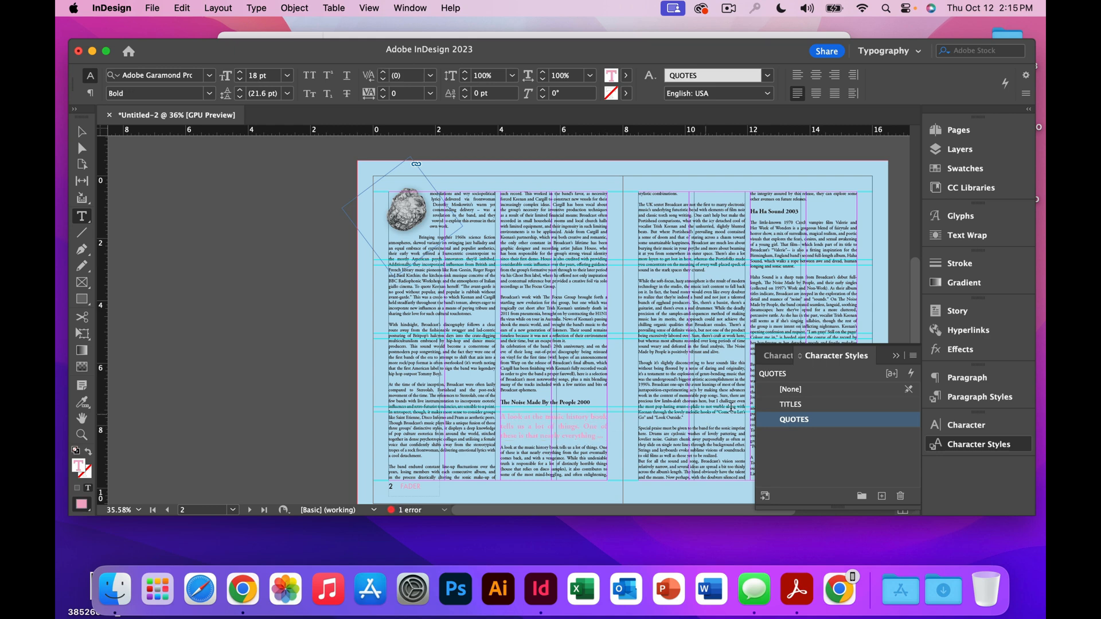
{"action": "left_click", "coordinate": [894, 356]}
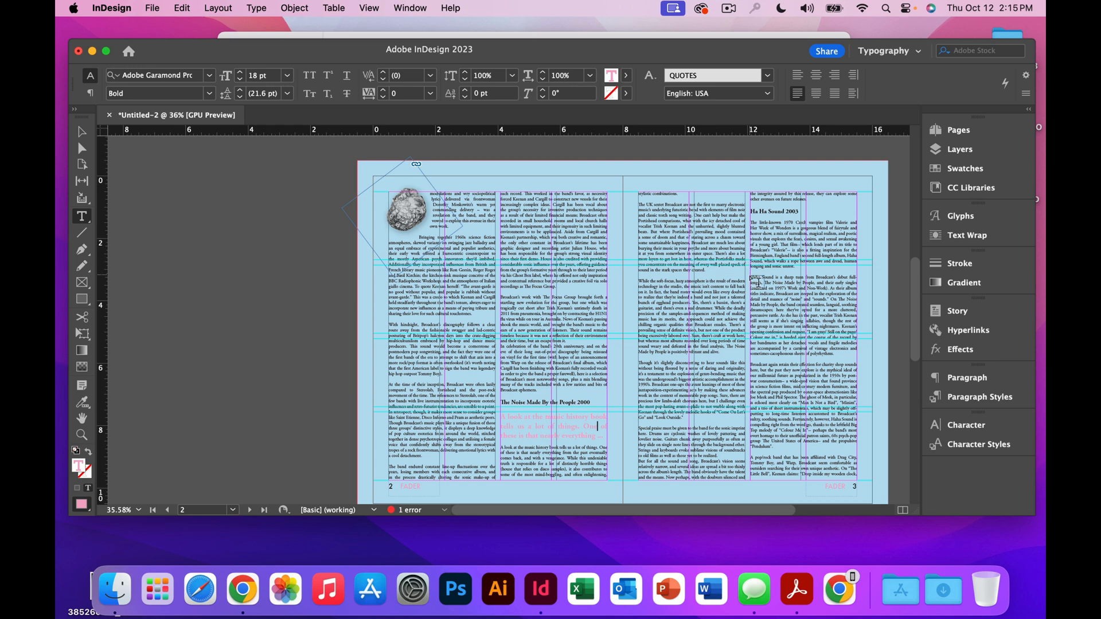
Apply the QUOTES style to the sentence starting "Haha Sound is a sharp turn from Broadcast's debut full-length" on page 3.
{"action": "left_click_drag", "start_coordinate": [751, 276], "coordinate": [766, 277]}
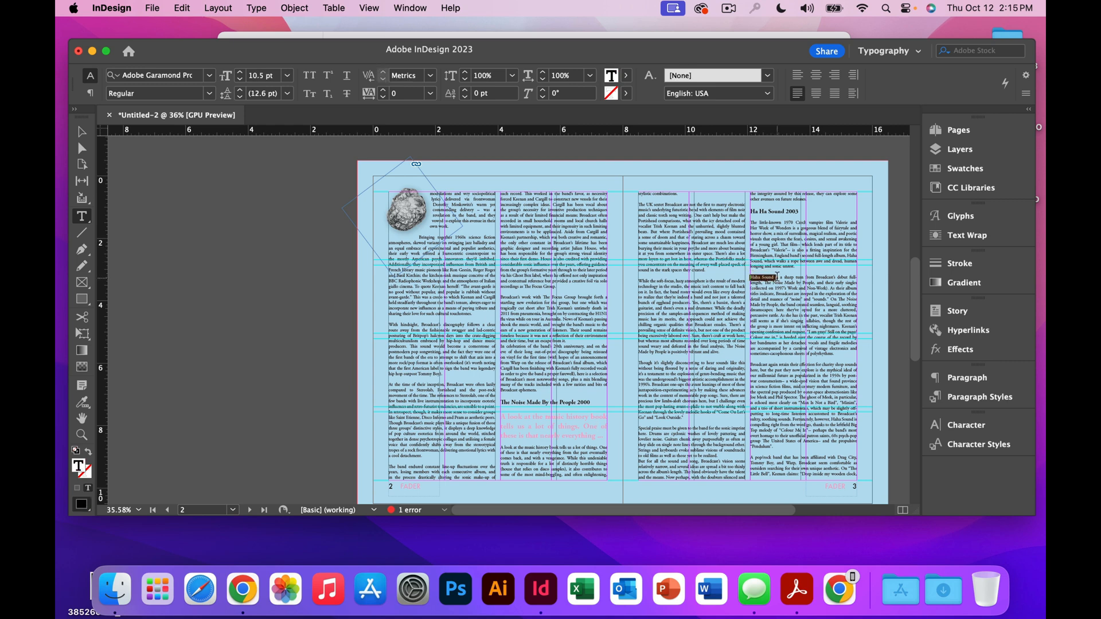
{"action": "left_click_drag", "start_coordinate": [777, 277], "coordinate": [819, 285]}
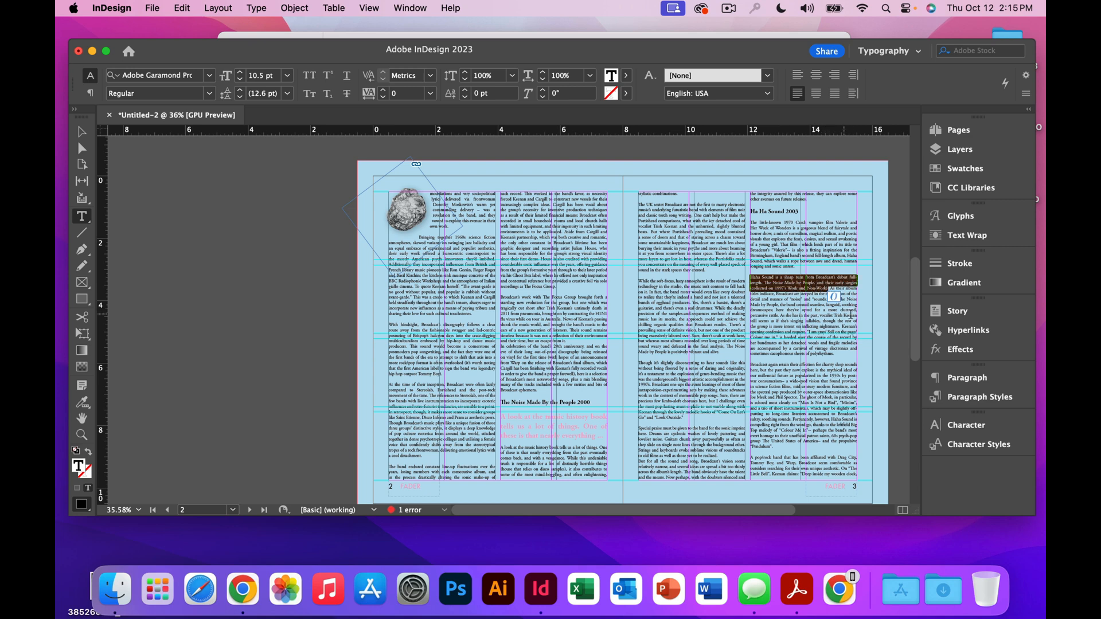
{"action": "left_click", "coordinate": [959, 446]}
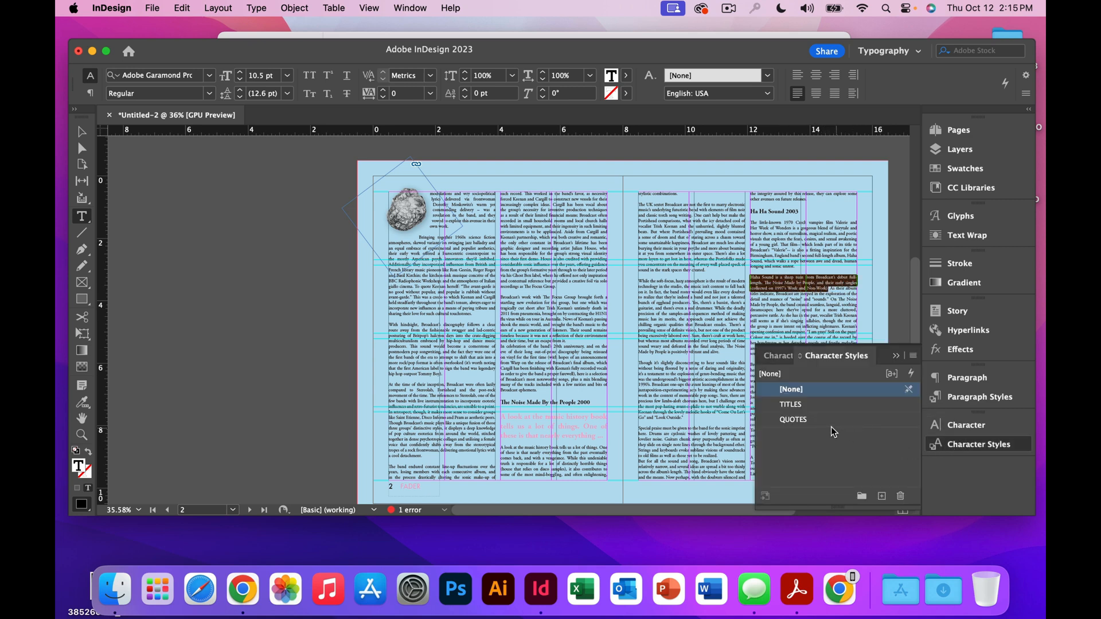
{"action": "left_click", "coordinate": [797, 420]}
Insert two paragraph breaks after the pink quote on page 3 to separate it from the following body text.
{"action": "left_click", "coordinate": [816, 333]}
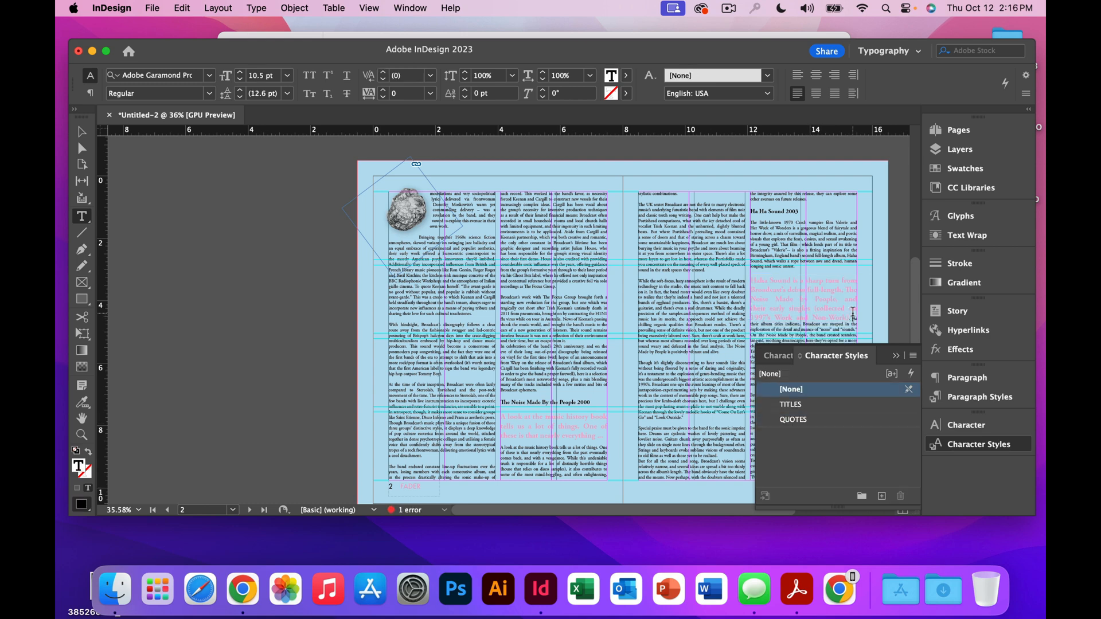
{"action": "key", "text": "Return"}
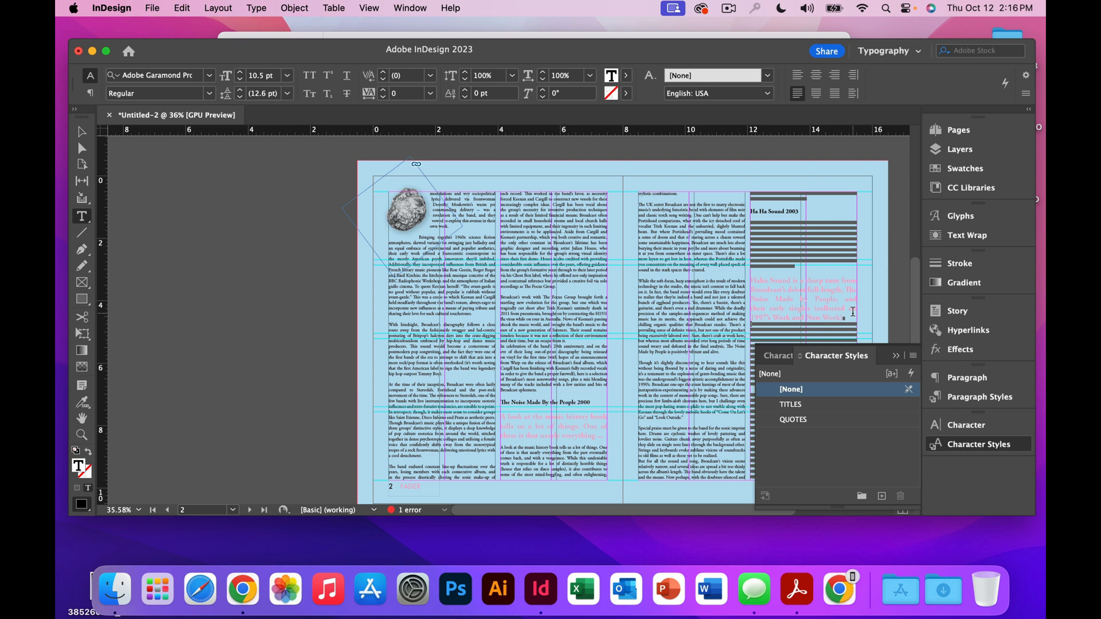
{"action": "key", "text": "Return"}
{"action": "left_click", "coordinate": [829, 307]}
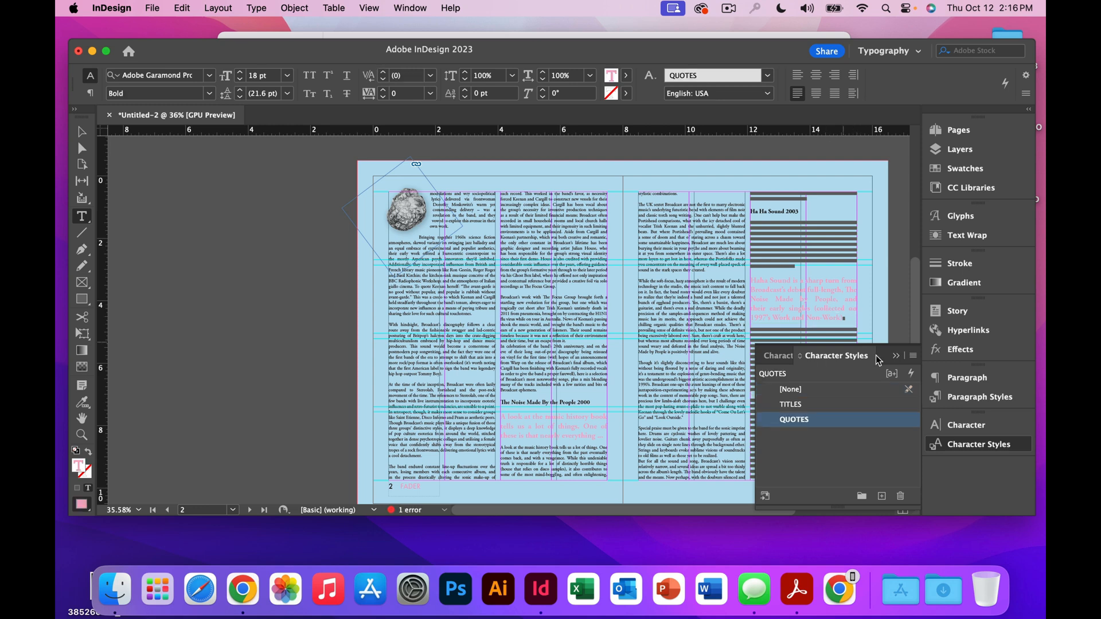
{"action": "left_click", "coordinate": [897, 355]}
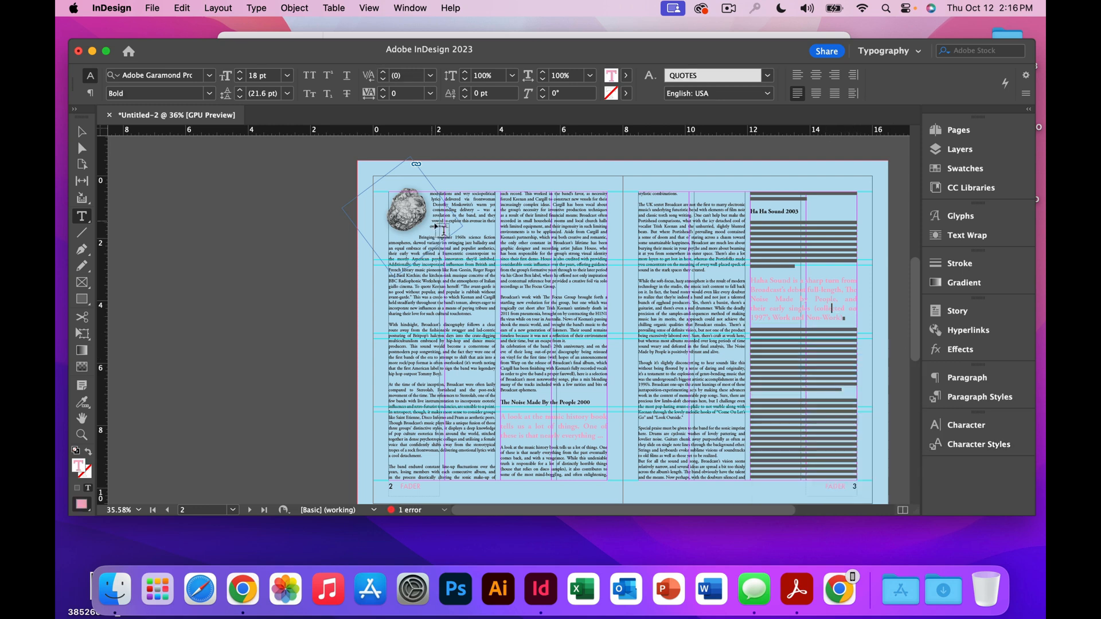
Check spread 2-3 and page 1 in full-screen presentation view, and return to the normal view.
{"action": "left_click", "coordinate": [82, 132]}
{"action": "key", "text": "shift+w"}
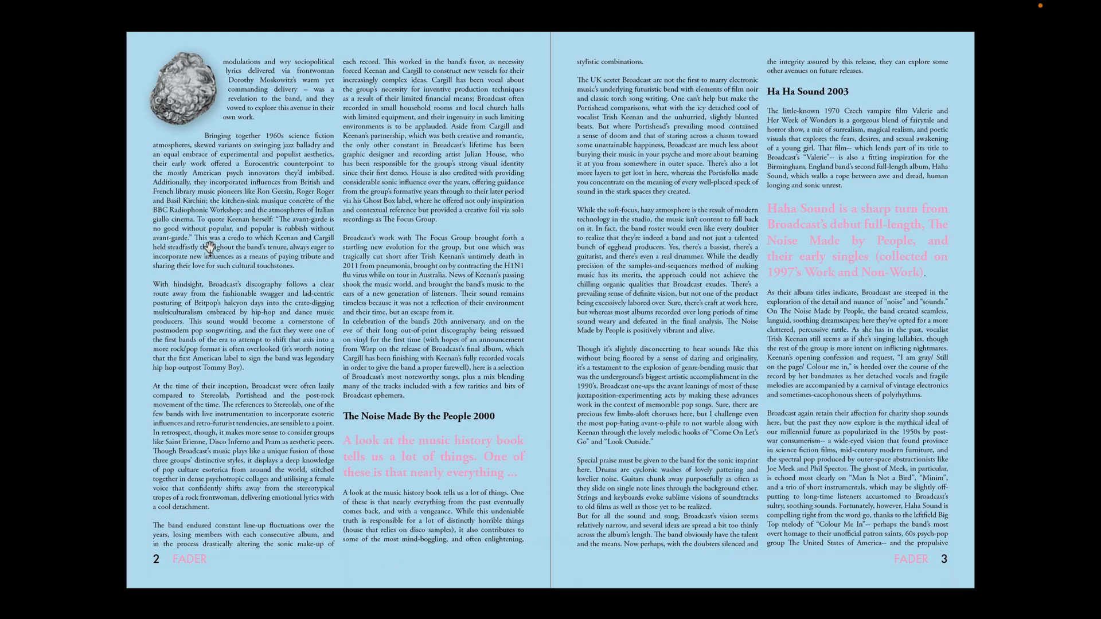
{"action": "key", "text": "Left"}
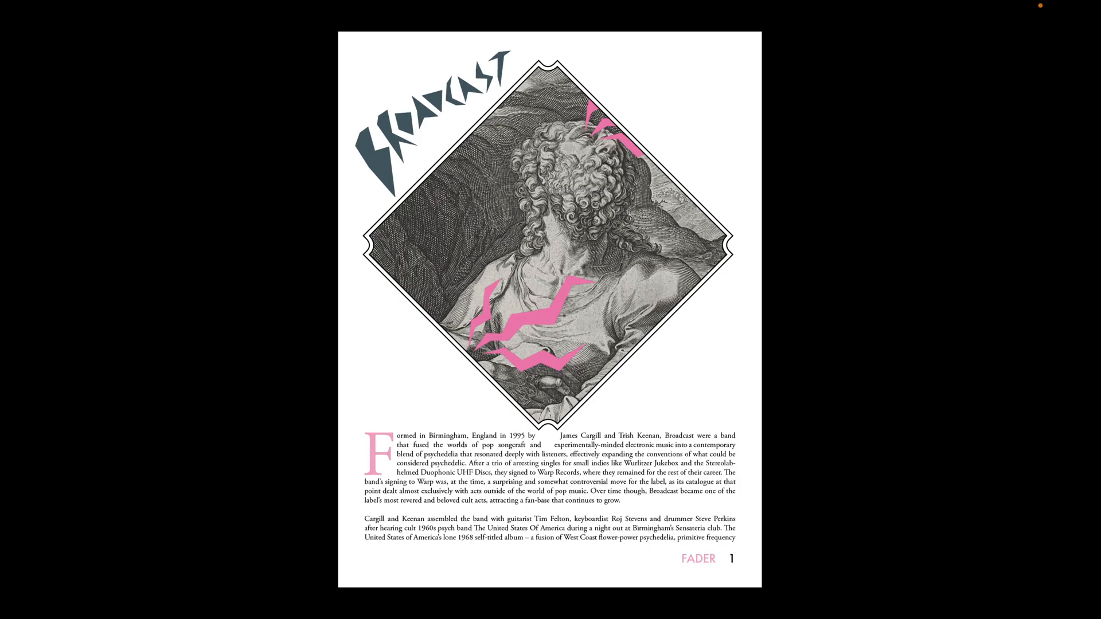
{"action": "key", "text": "Right"}
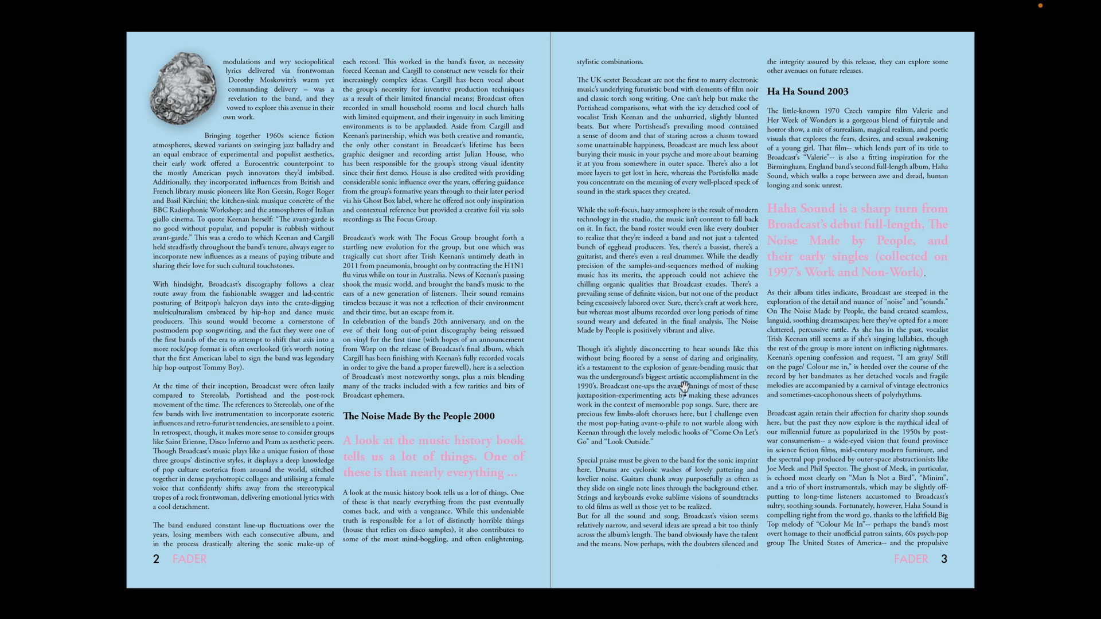
{"action": "key", "text": "Escape"}
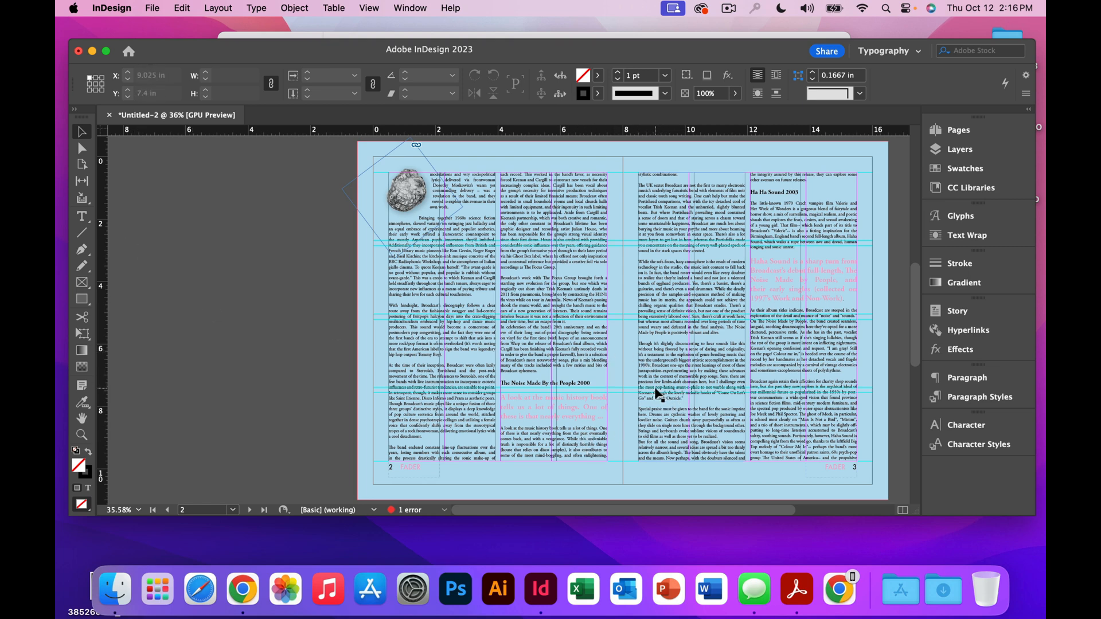
Place broadcastband1.jpg at the foot of page 3's first column, about 3.35 in wide and 3.32 in high.
{"action": "key", "text": "super+d"}
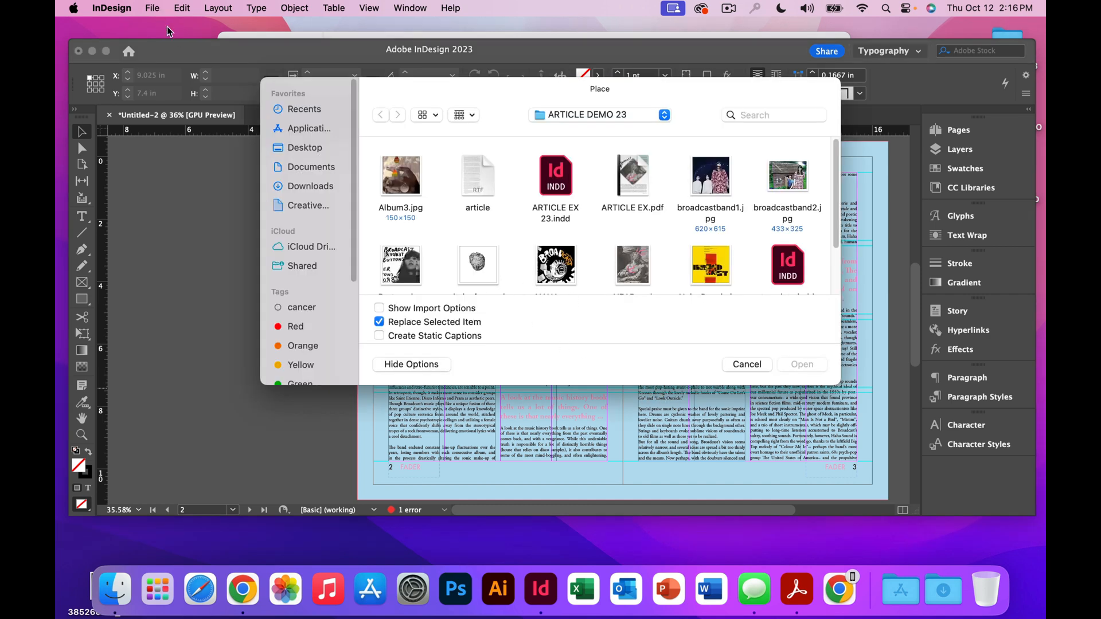
{"action": "left_click", "coordinate": [706, 186]}
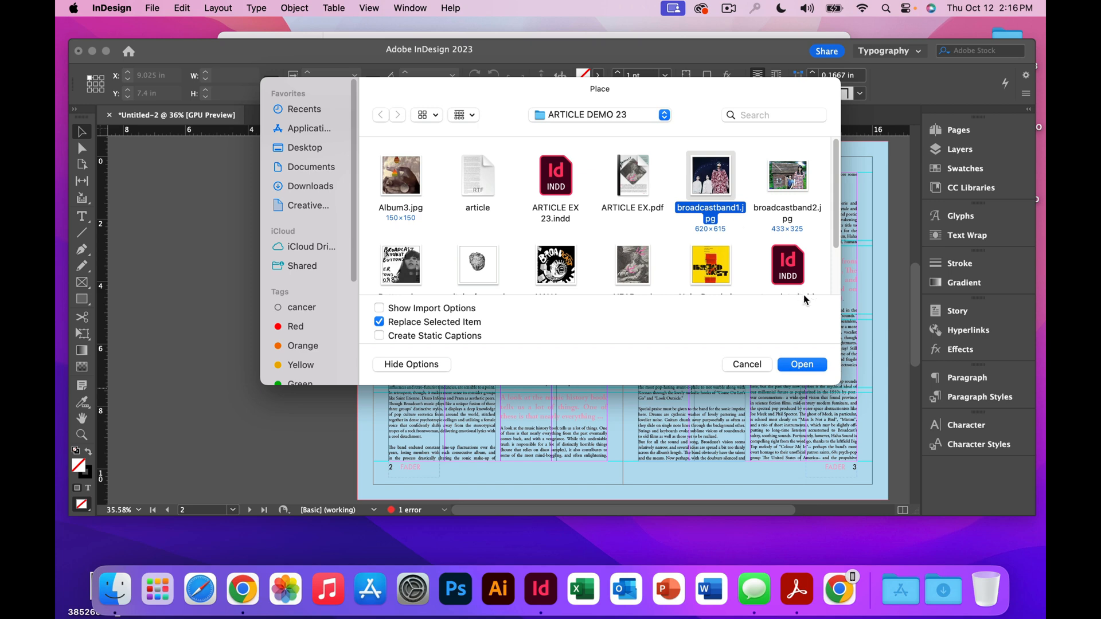
{"action": "left_click", "coordinate": [803, 365]}
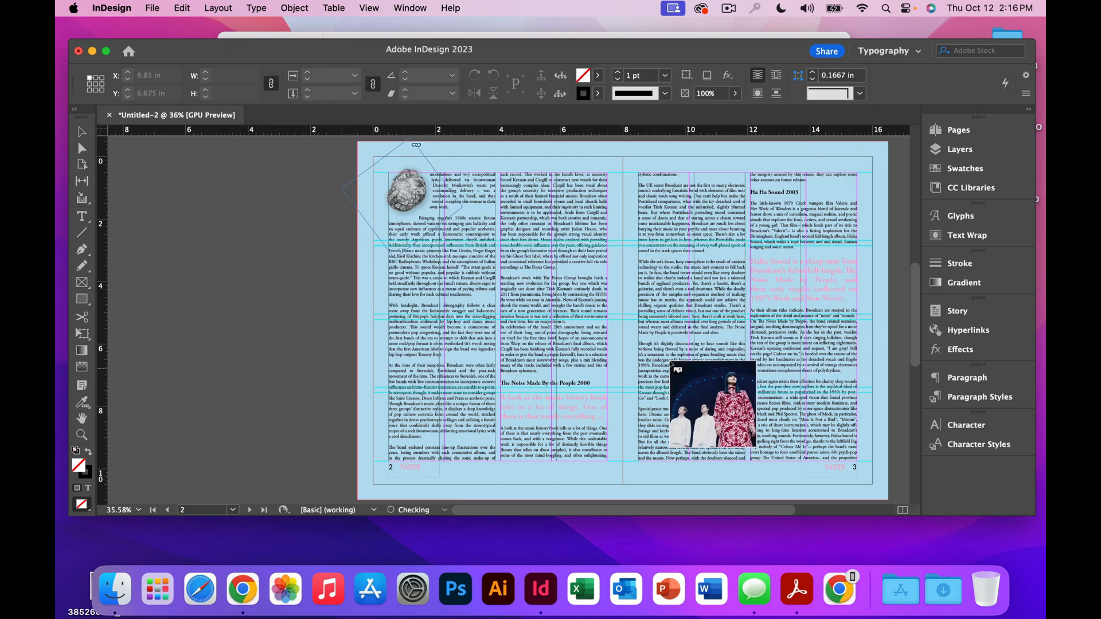
{"action": "left_click_drag", "start_coordinate": [720, 421], "coordinate": [740, 450]}
{"action": "left_click_drag", "start_coordinate": [697, 369], "coordinate": [690, 370]}
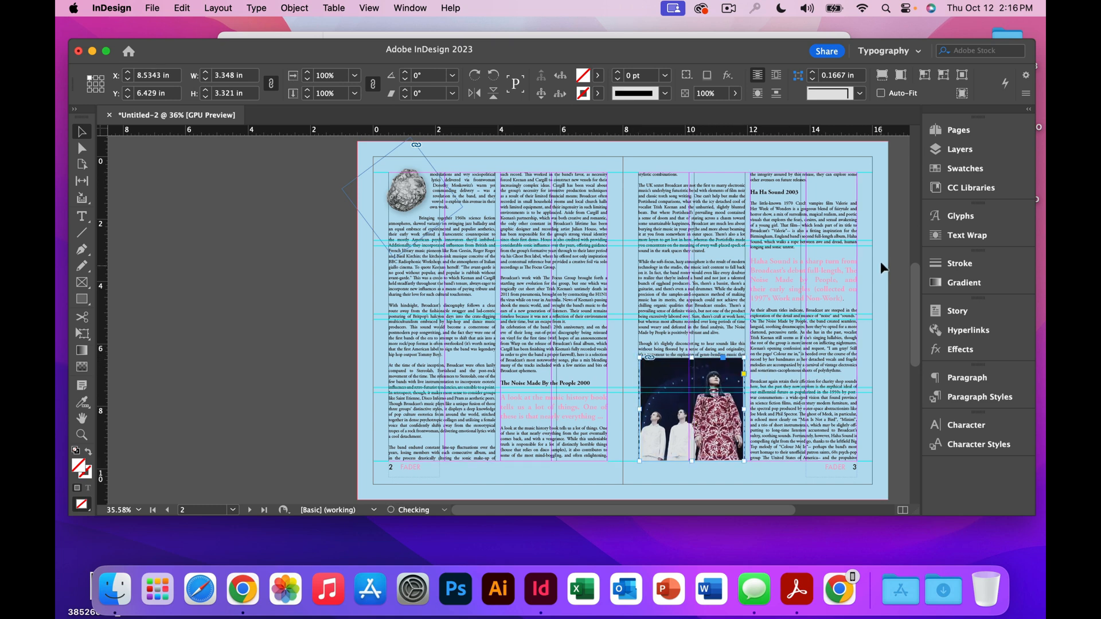
Examine the band photo at the foot of page 3's first column close up, including the figures' edges.
{"action": "left_click", "coordinate": [951, 236]}
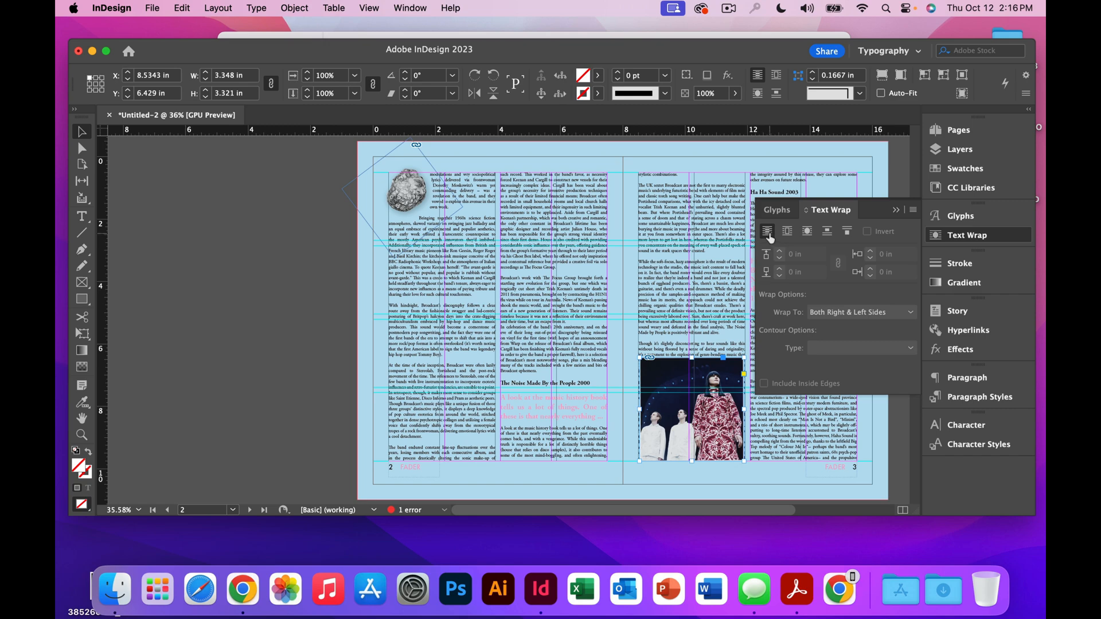
{"action": "left_click", "coordinate": [682, 319]}
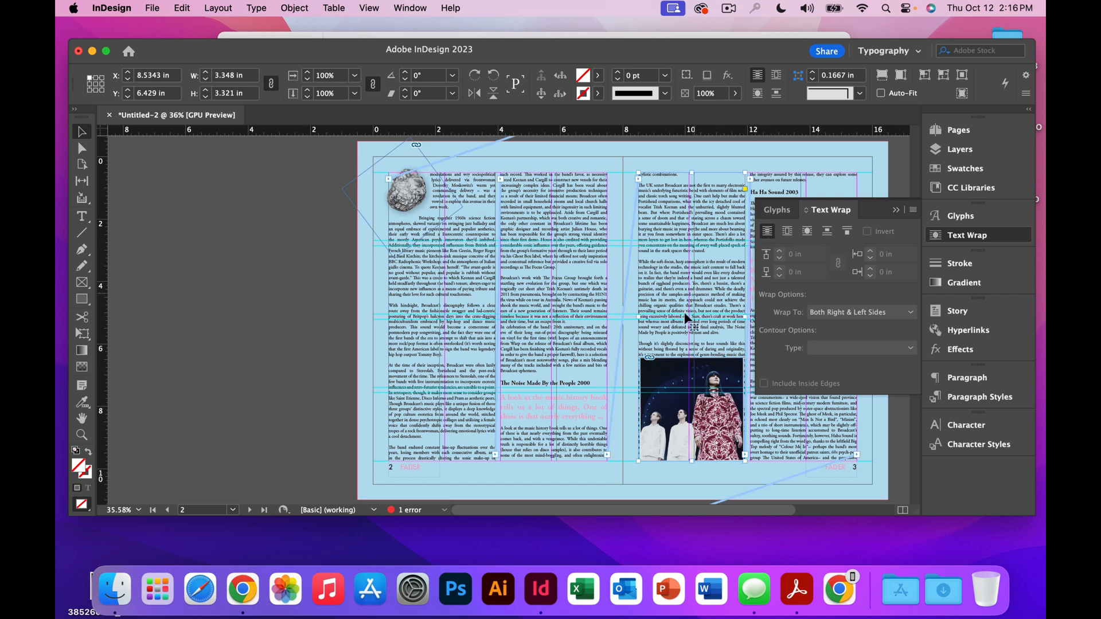
{"action": "left_click", "coordinate": [675, 373]}
{"action": "key", "text": "super+equal"}
{"action": "key", "text": "super+equal"}
{"action": "key", "text": "super+equal"}
{"action": "key", "text": "super+equal"}
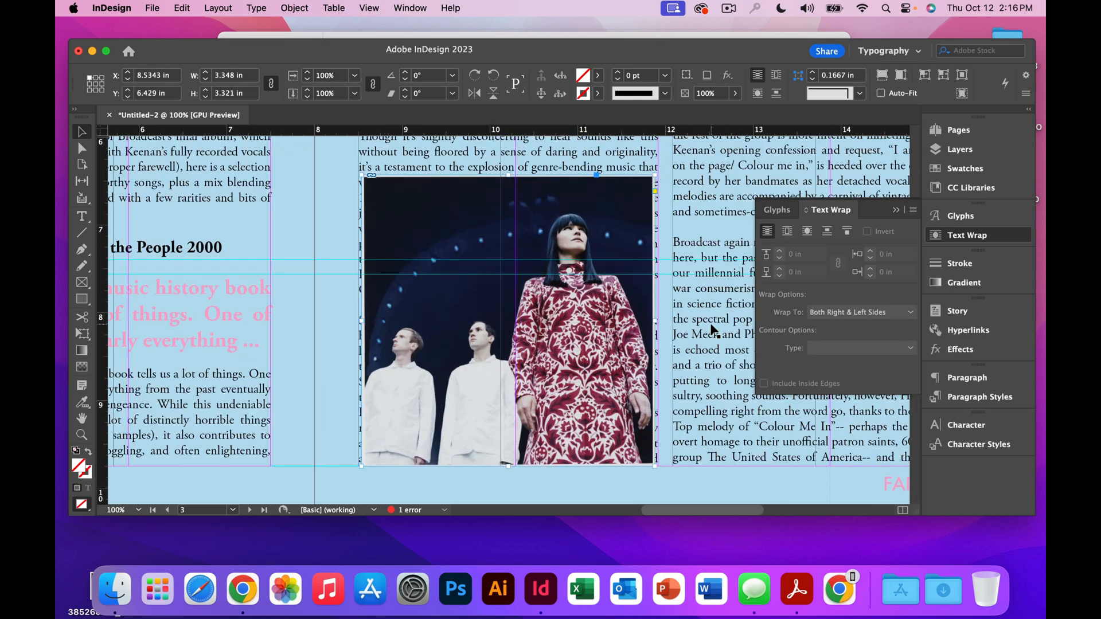
{"action": "left_click_drag", "start_coordinate": [703, 342], "coordinate": [709, 315]}
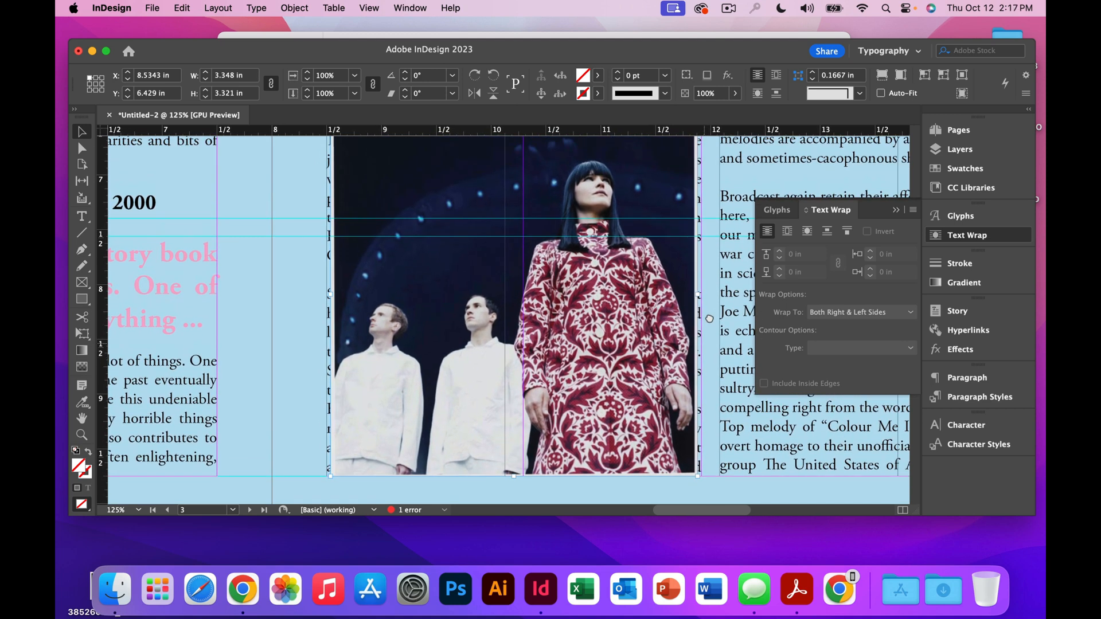
{"action": "left_click", "coordinate": [895, 210]}
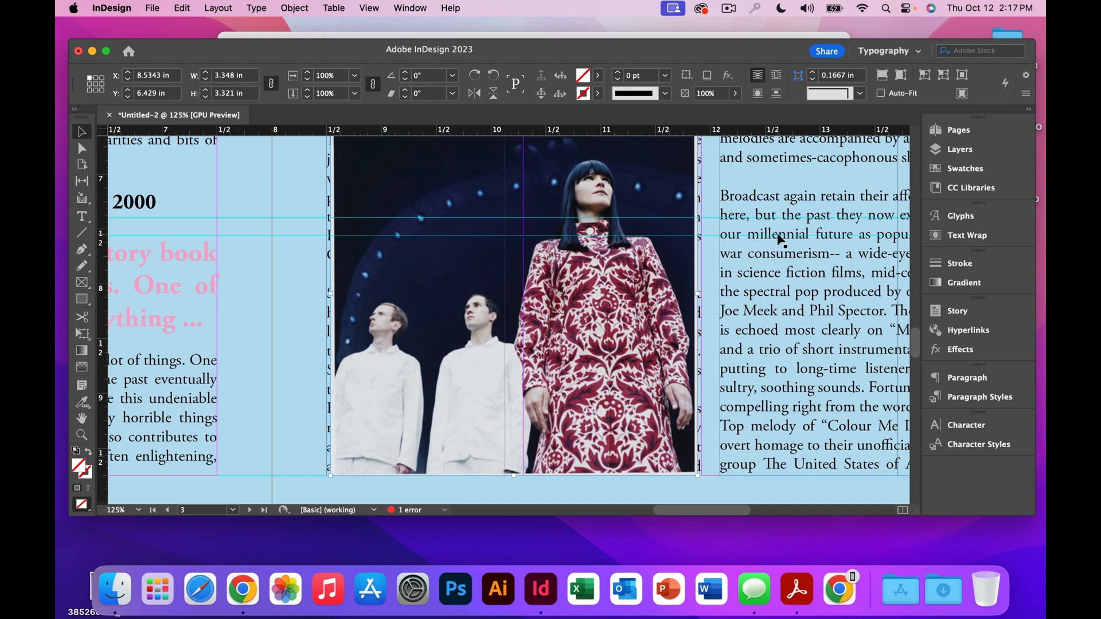
{"action": "key", "text": "super+equal"}
{"action": "key", "text": "super+minus"}
{"action": "key", "text": "super+minus"}
{"action": "key", "text": "super+minus"}
{"action": "key", "text": "super+equal"}
{"action": "key", "text": "super+equal"}
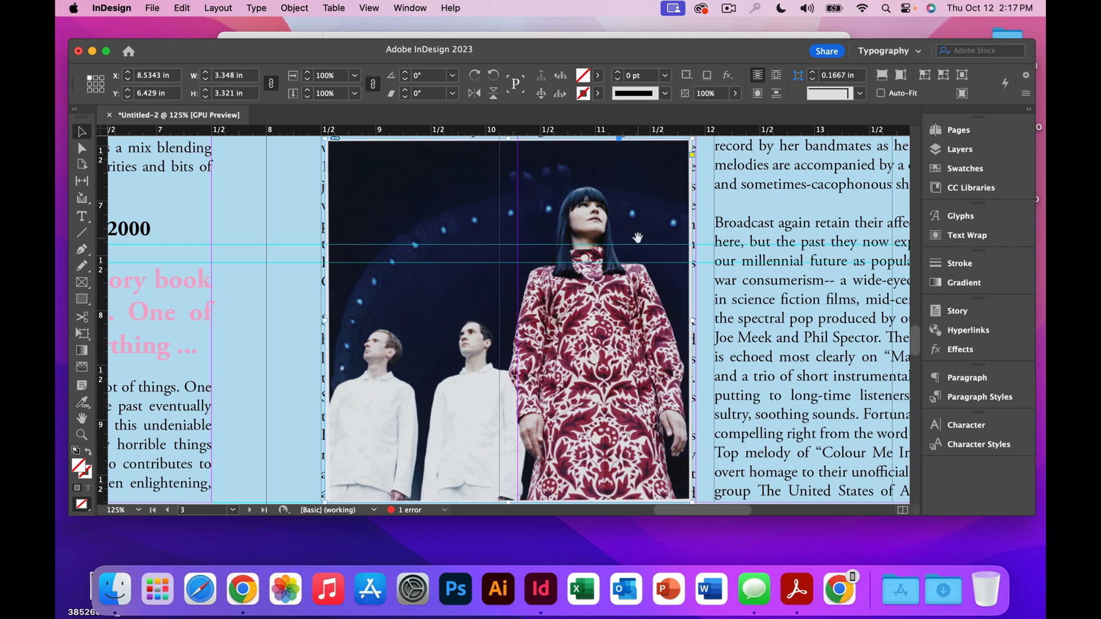
{"action": "scroll", "coordinate": [648, 256], "scroll_direction": "right", "scroll_amount": 3}
{"action": "scroll", "coordinate": [647, 256], "scroll_direction": "up", "scroll_amount": 1}
{"action": "scroll", "coordinate": [592, 255], "scroll_direction": "down", "scroll_amount": 2}
{"action": "scroll", "coordinate": [592, 255], "scroll_direction": "left", "scroll_amount": 2}
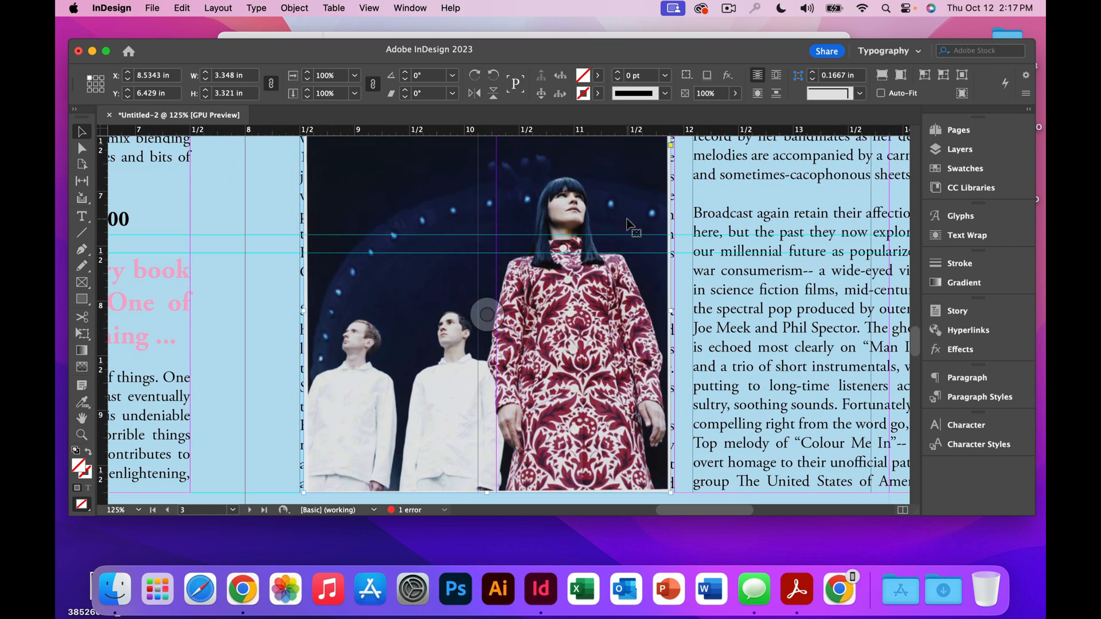
Start a Pen path on the band photo, tracing from the far-left shoulder around the two men's heads and shoulders.
{"action": "key", "text": "super+minus"}
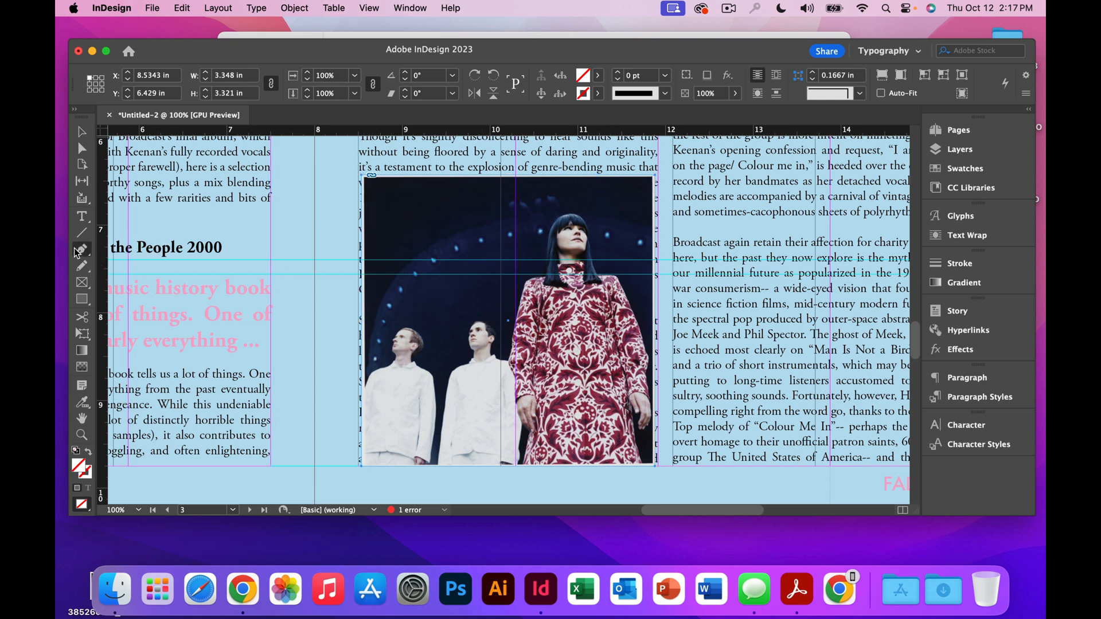
{"action": "left_click", "coordinate": [80, 250]}
{"action": "left_click", "coordinate": [380, 365]}
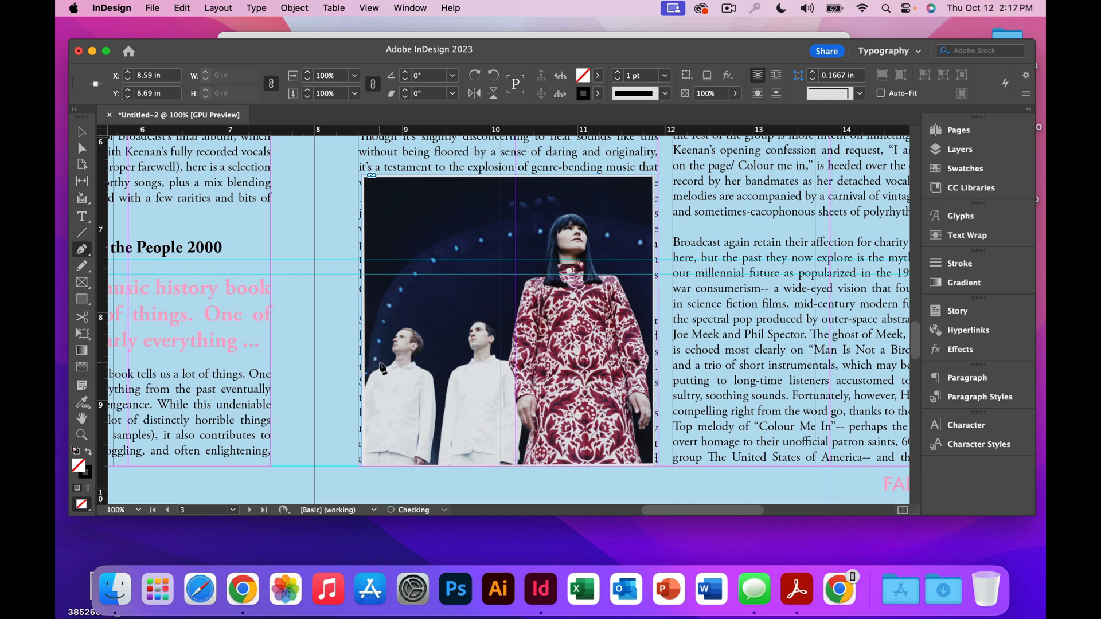
{"action": "left_click", "coordinate": [379, 363]}
{"action": "left_click", "coordinate": [387, 361]}
{"action": "left_click_drag", "start_coordinate": [389, 354], "coordinate": [494, 367]}
{"action": "left_click", "coordinate": [422, 367]}
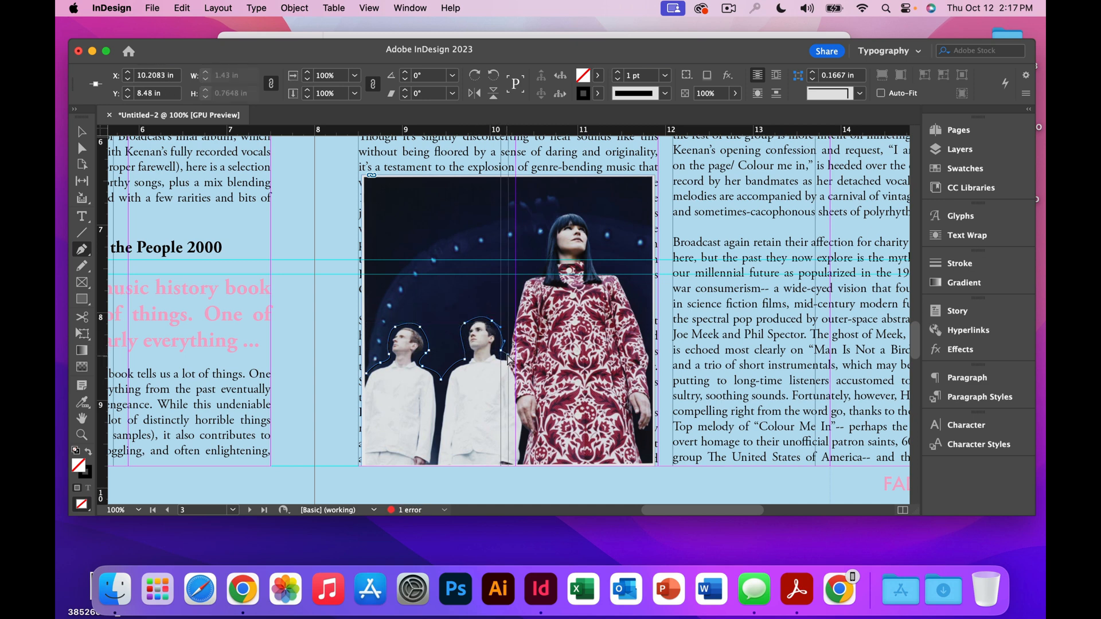
Continue the Pen path around the woman and close it along the photo's base, about 3.25 in wide and 2.85 in high.
{"action": "left_click_drag", "start_coordinate": [521, 276], "coordinate": [542, 267]}
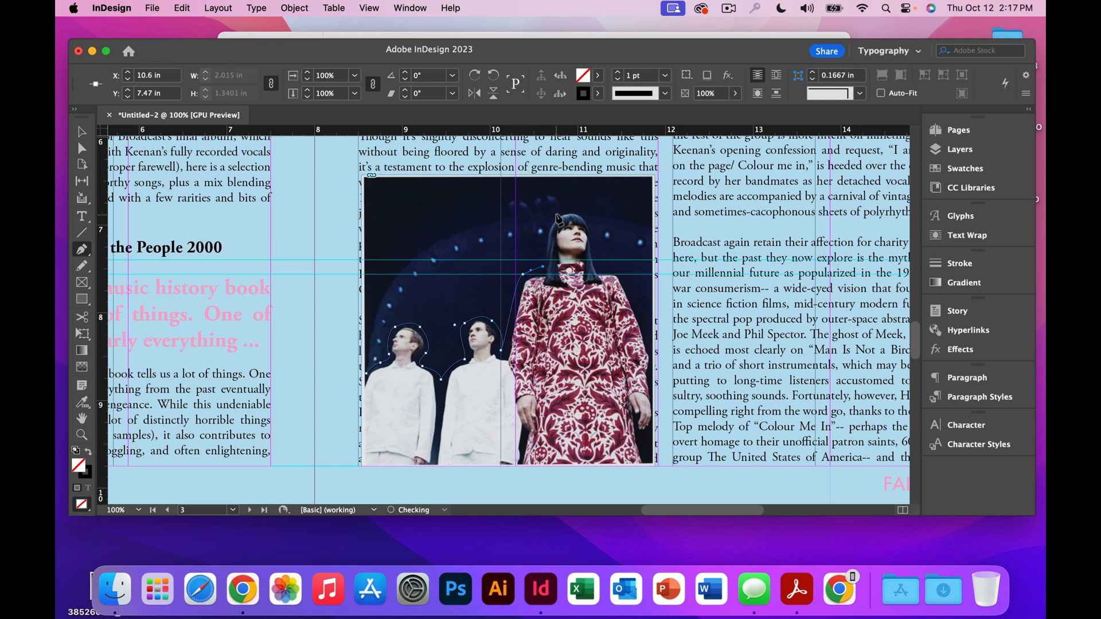
{"action": "left_click_drag", "start_coordinate": [556, 215], "coordinate": [629, 299]}
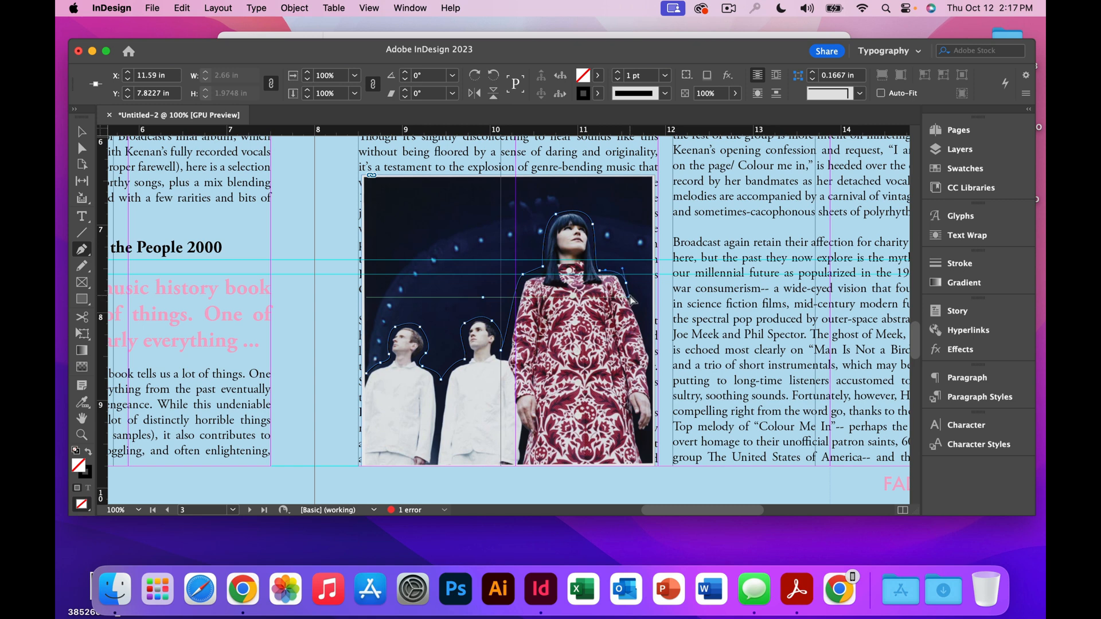
{"action": "left_click_drag", "start_coordinate": [651, 337], "coordinate": [652, 375]}
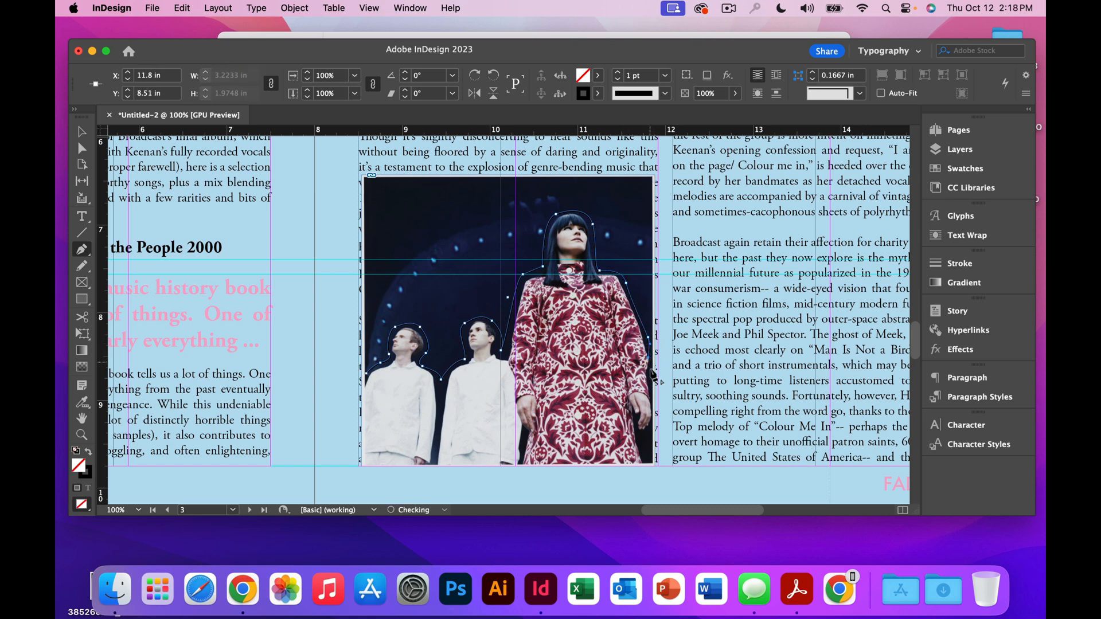
{"action": "key", "text": "super+z"}
{"action": "left_click", "coordinate": [653, 463]}
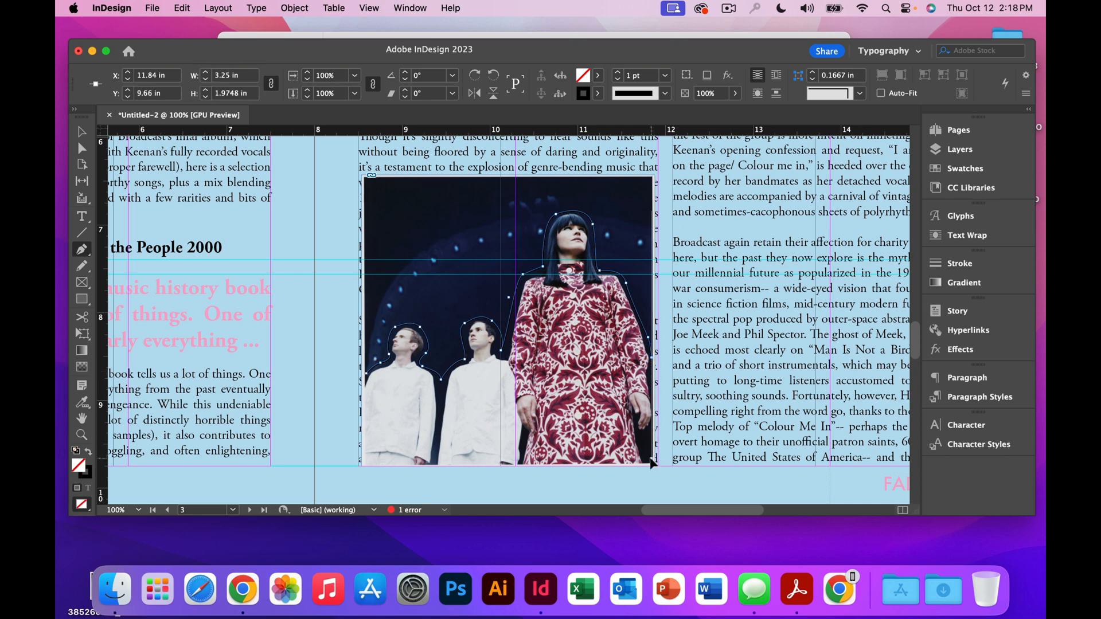
{"action": "left_click", "coordinate": [366, 461]}
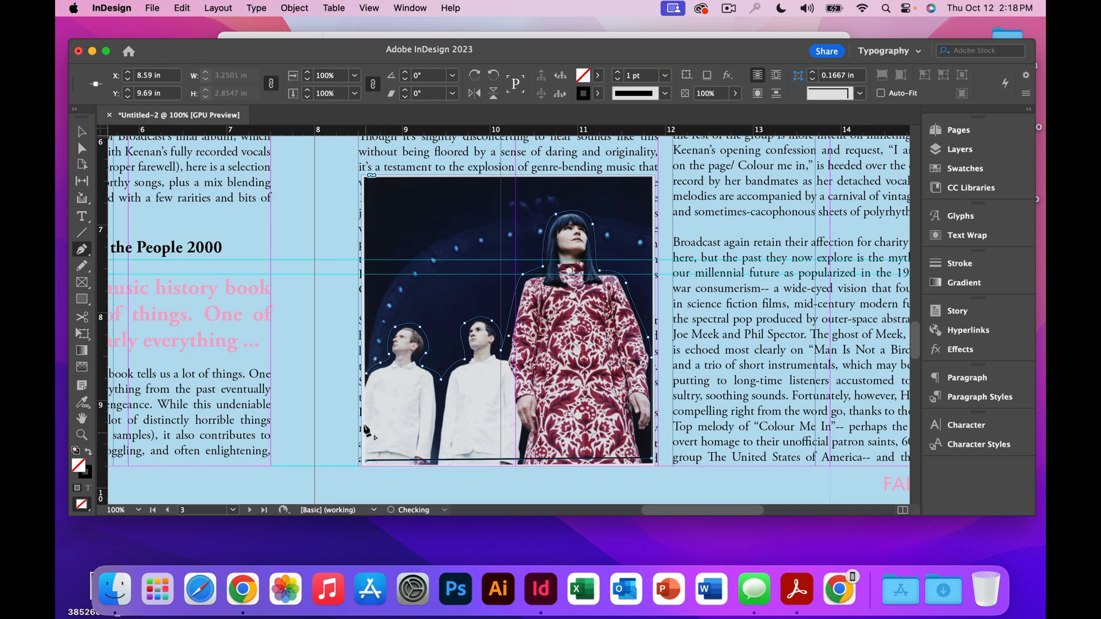
{"action": "left_click", "coordinate": [368, 378]}
{"action": "key", "text": "v"}
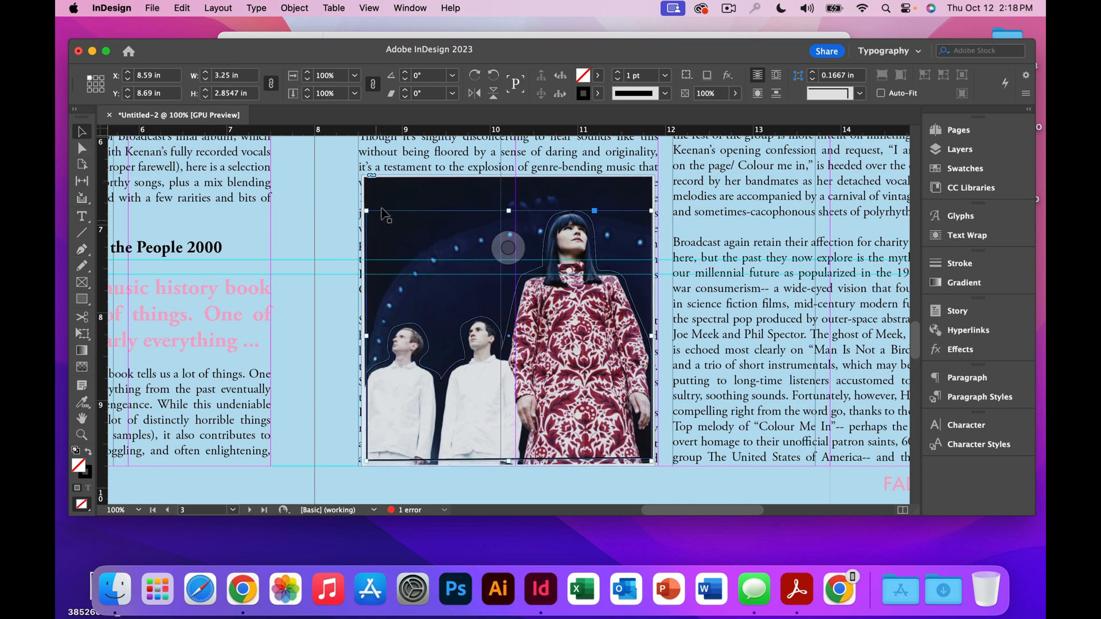
Cut the rectangular band photo and paste it into the traced outline on page 3.
{"action": "left_click", "coordinate": [395, 198]}
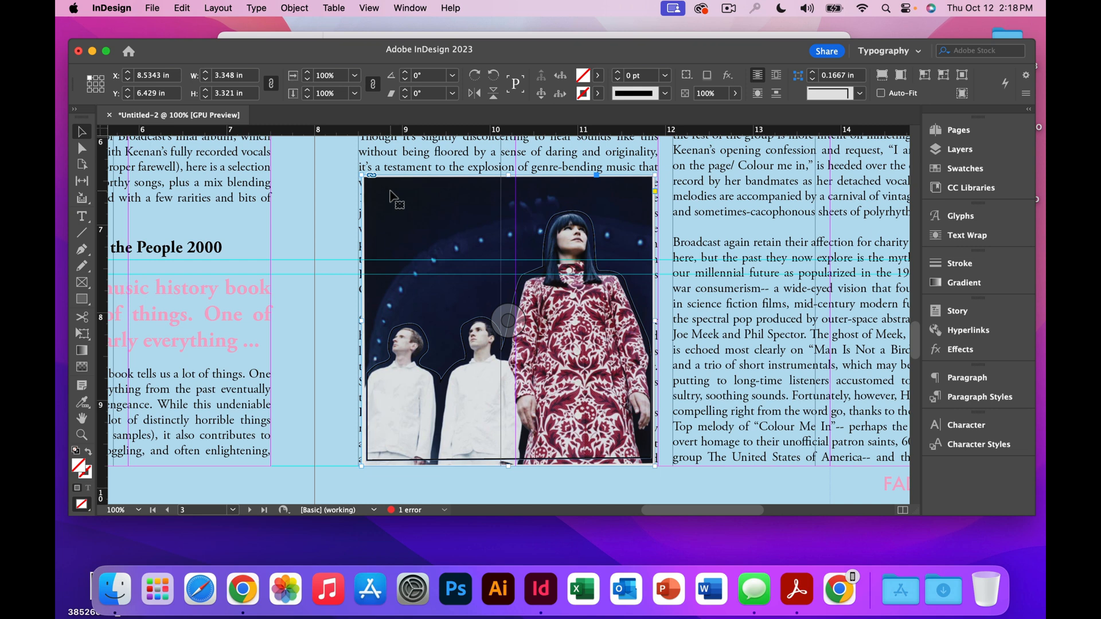
{"action": "key", "text": "Delete"}
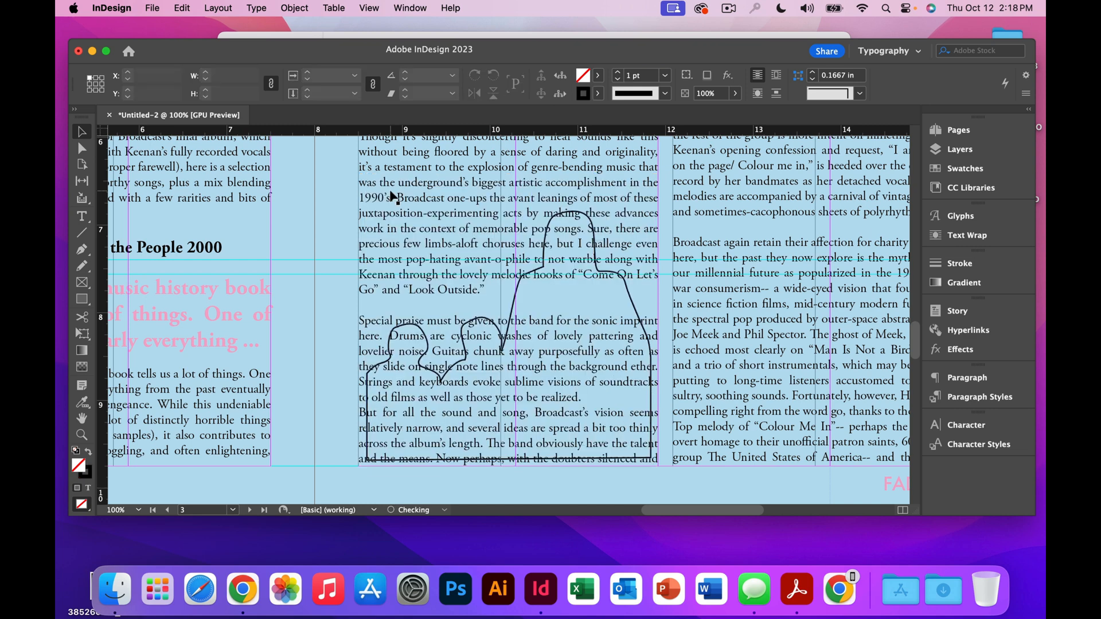
{"action": "left_click", "coordinate": [518, 282]}
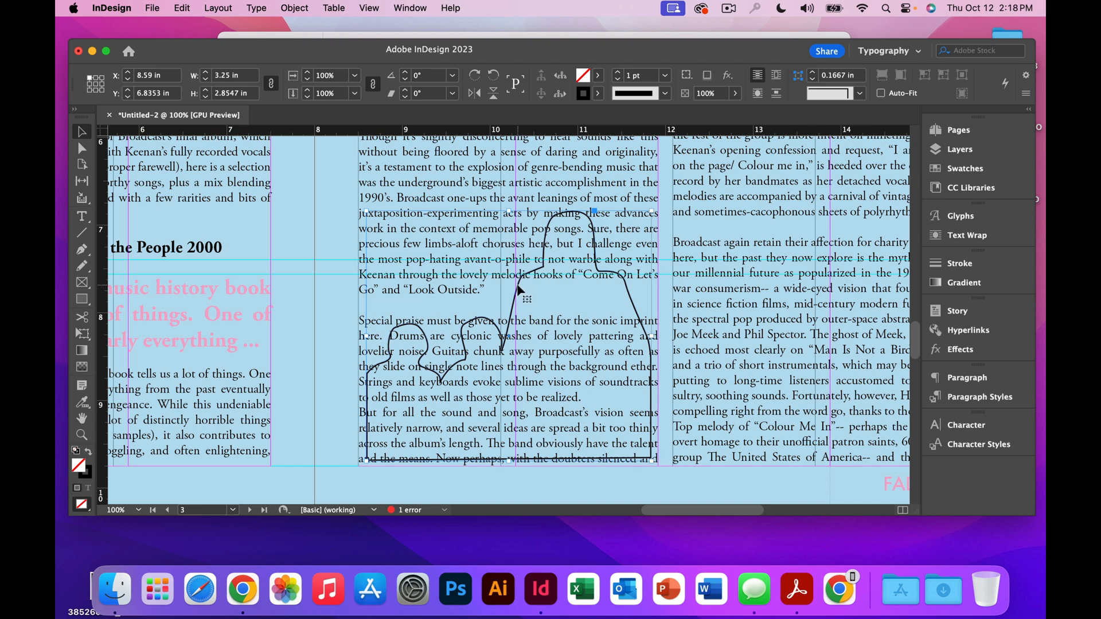
{"action": "left_click", "coordinate": [183, 8]}
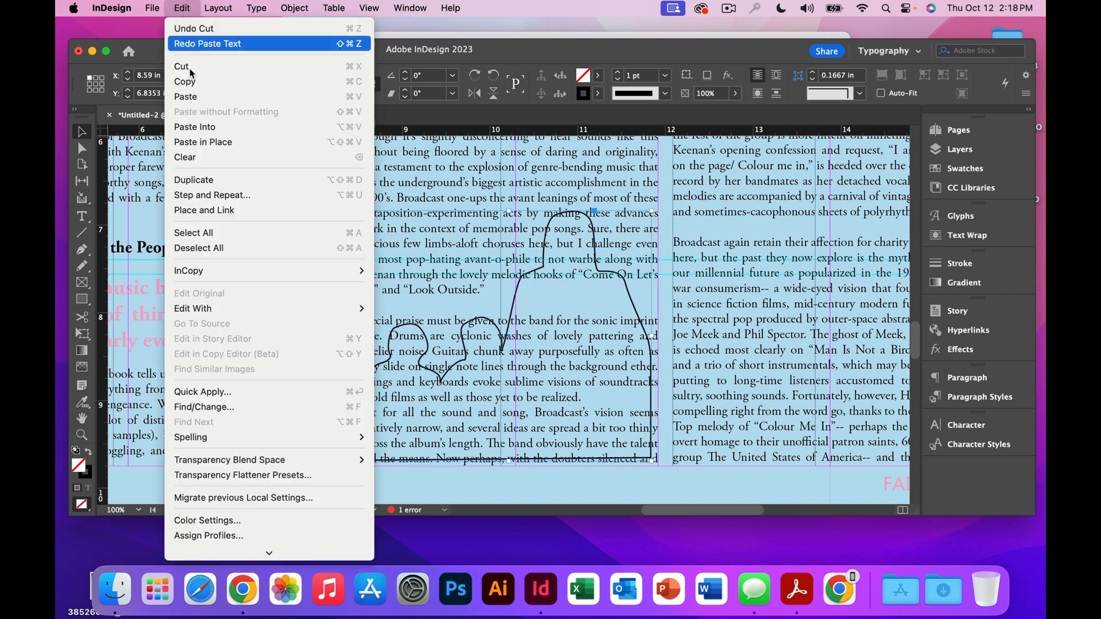
{"action": "left_click", "coordinate": [211, 127]}
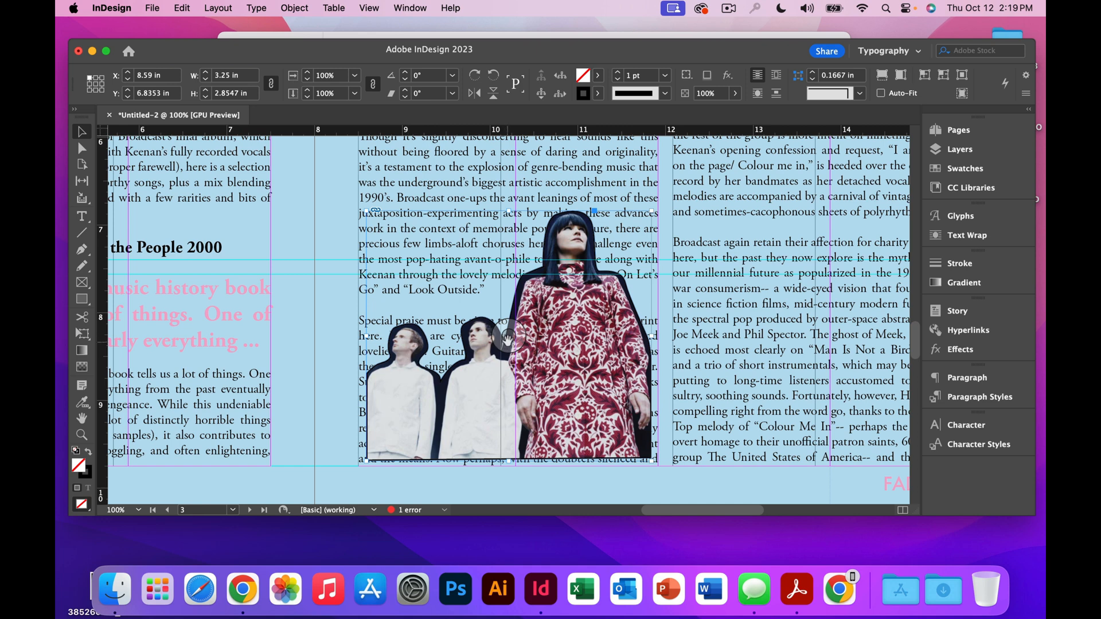
Adjust the cut-out's anchor points around the two men's heads with the Direct Selection tool.
{"action": "left_click", "coordinate": [85, 249]}
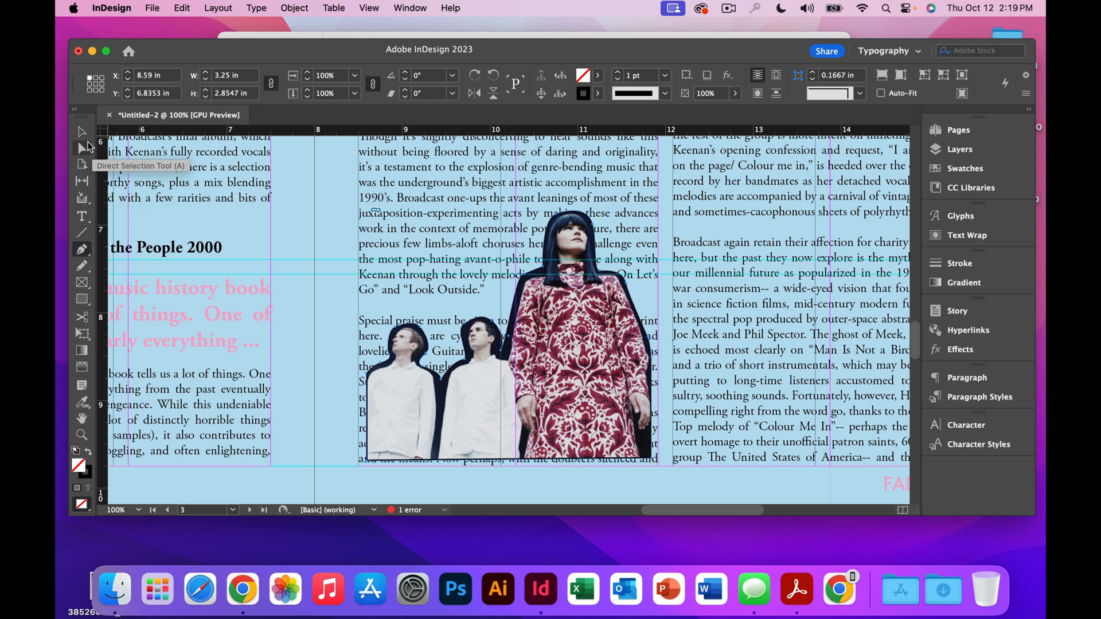
{"action": "left_click", "coordinate": [83, 147]}
{"action": "left_click", "coordinate": [401, 313]}
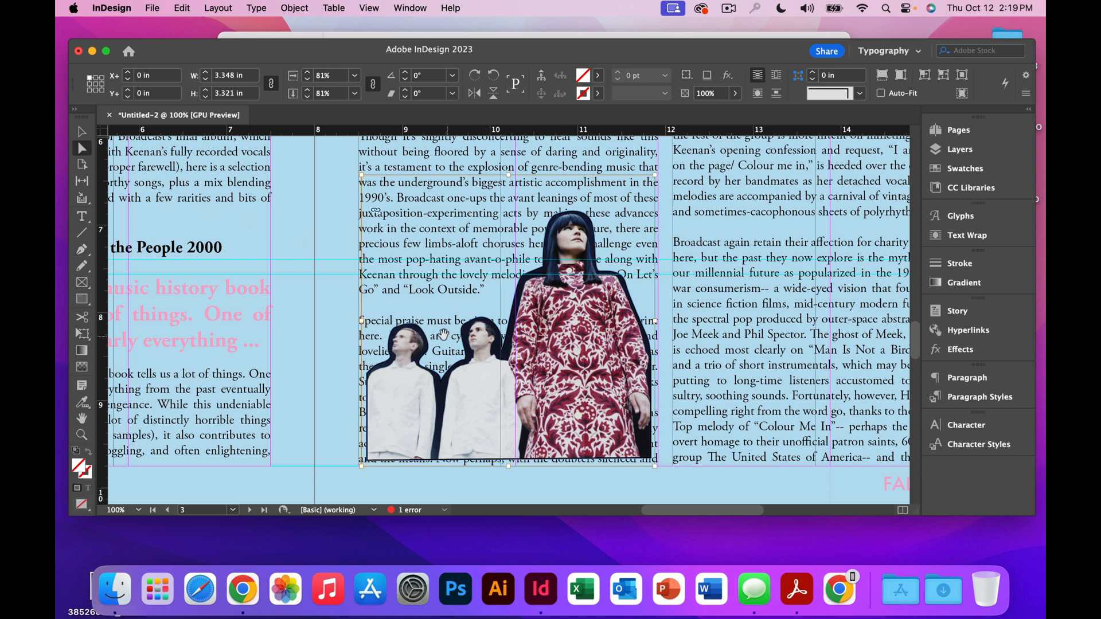
{"action": "left_click", "coordinate": [293, 275]}
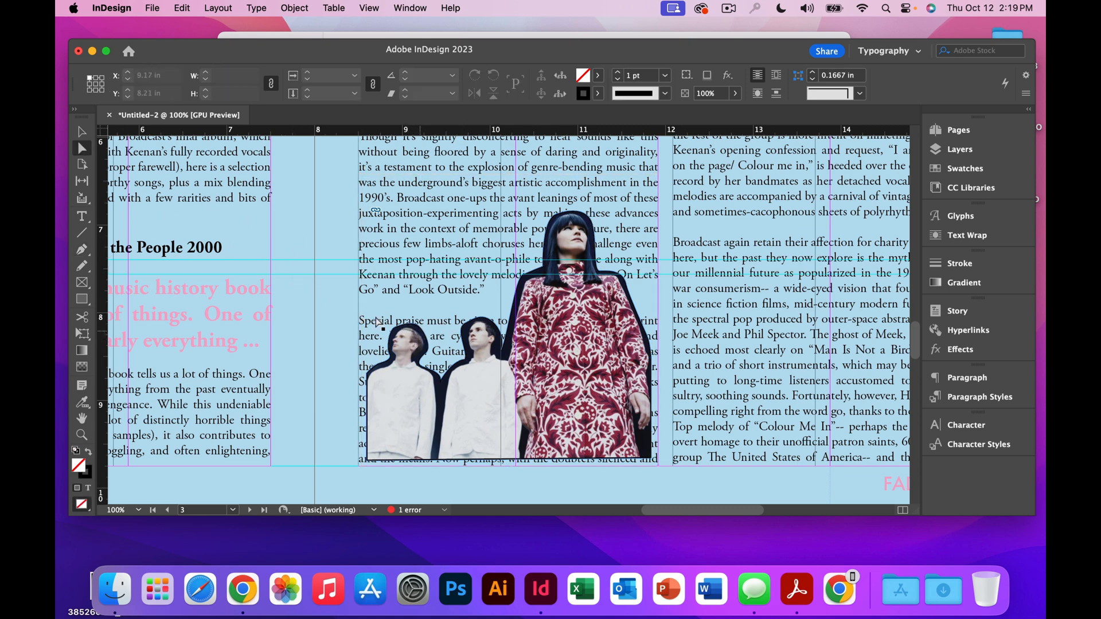
{"action": "left_click", "coordinate": [422, 332]}
{"action": "left_click_drag", "start_coordinate": [420, 325], "coordinate": [419, 326]}
{"action": "mouse_move", "coordinate": [466, 328]}
{"action": "left_mouse_down"}
{"action": "mouse_move", "coordinate": [478, 325]}
{"action": "mouse_move", "coordinate": [465, 330]}
{"action": "left_mouse_up"}
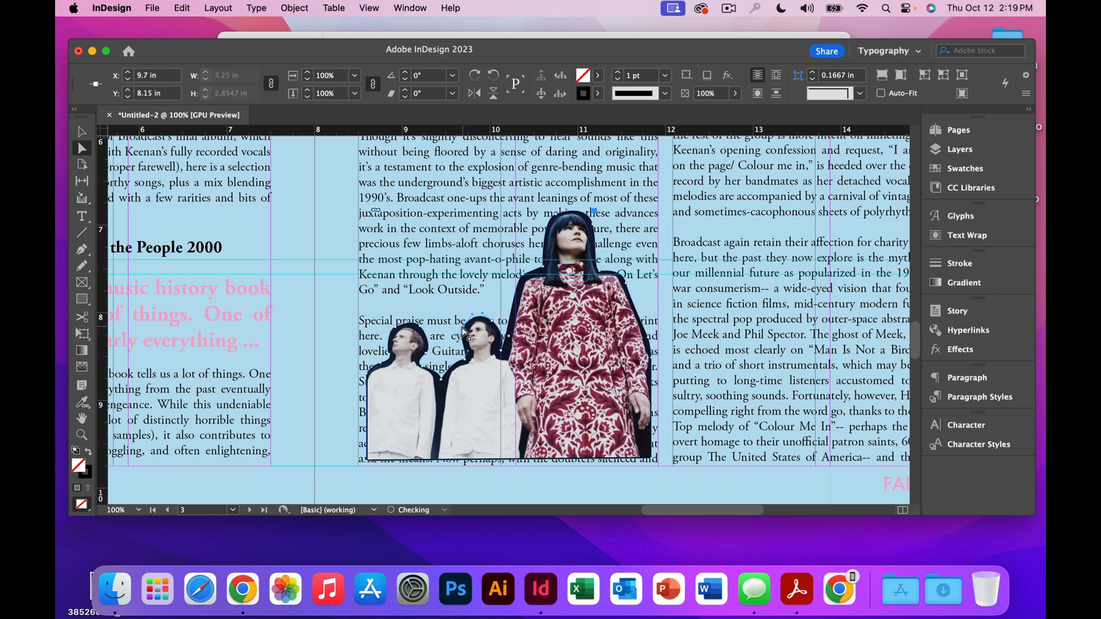
Refine the cut-out's path with the Pen tool around the woman's hair and shoulder and the far-left man's head.
{"action": "left_click", "coordinate": [81, 248]}
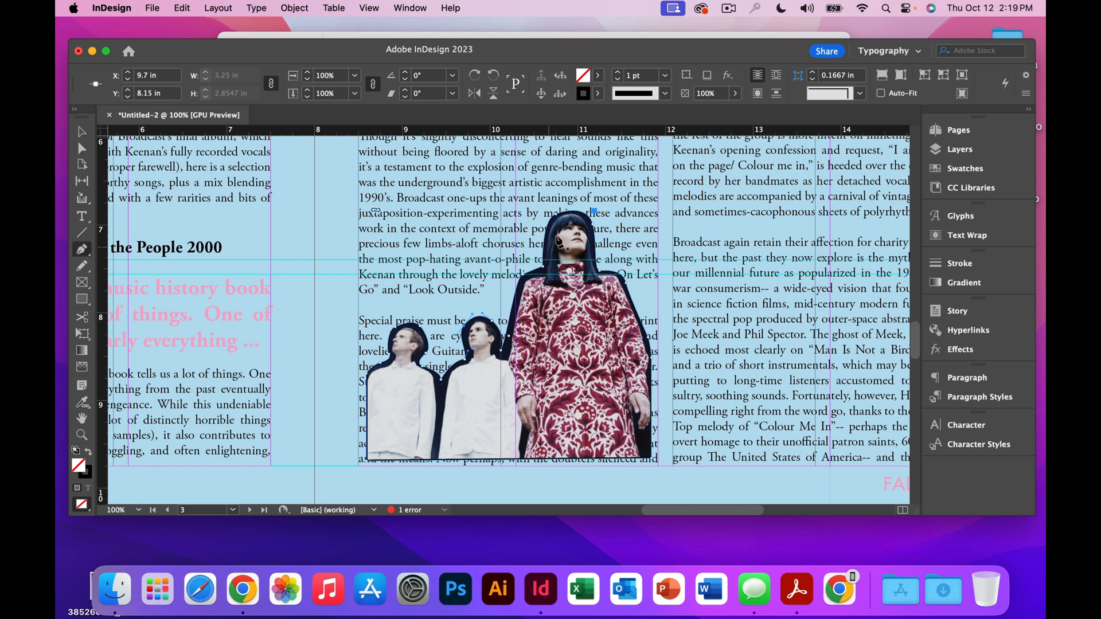
{"action": "left_click", "coordinate": [558, 220]}
{"action": "left_click_drag", "start_coordinate": [557, 216], "coordinate": [559, 213]}
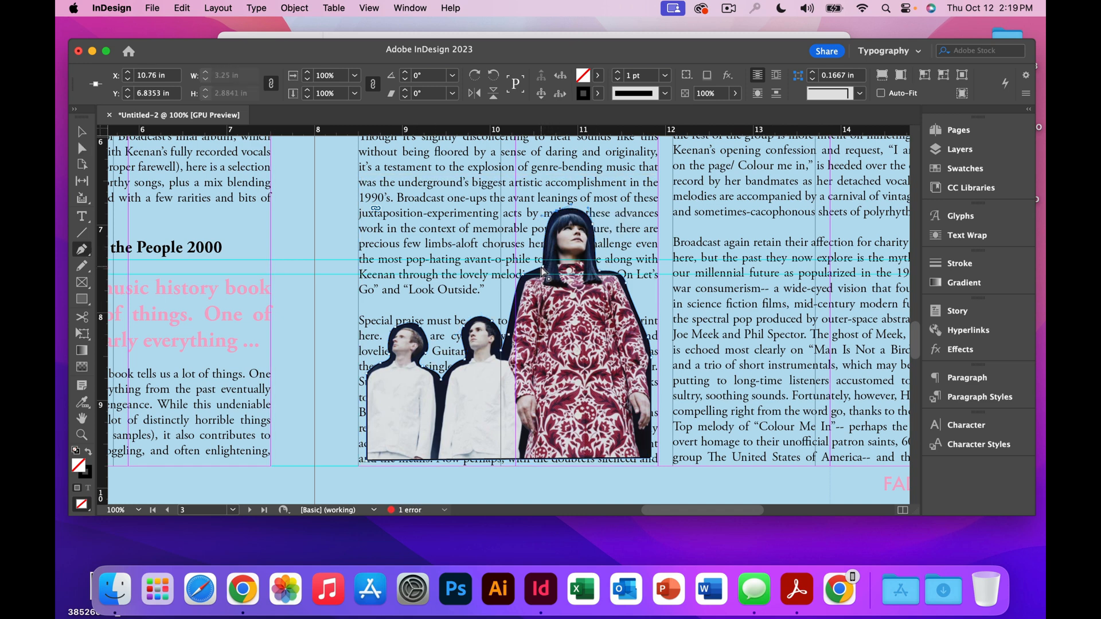
{"action": "left_click_drag", "start_coordinate": [542, 267], "coordinate": [542, 268]}
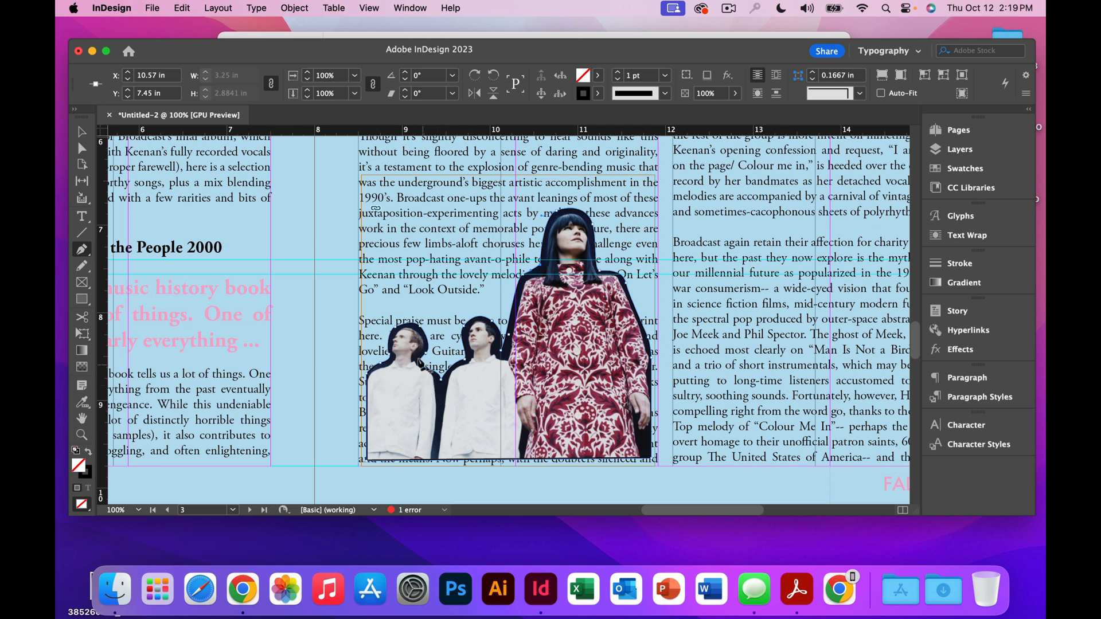
{"action": "left_click_drag", "start_coordinate": [396, 328], "coordinate": [395, 325]}
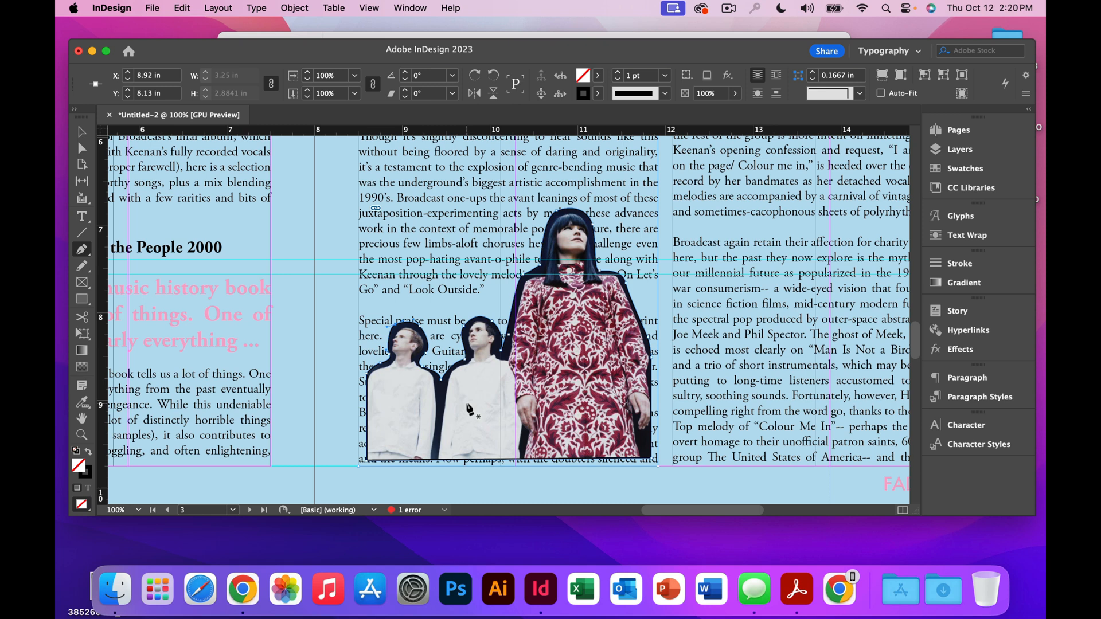
Wrap the text around the cut-out's object shape, on its left side only, with a 0.125 in offset.
{"action": "left_click", "coordinate": [82, 131]}
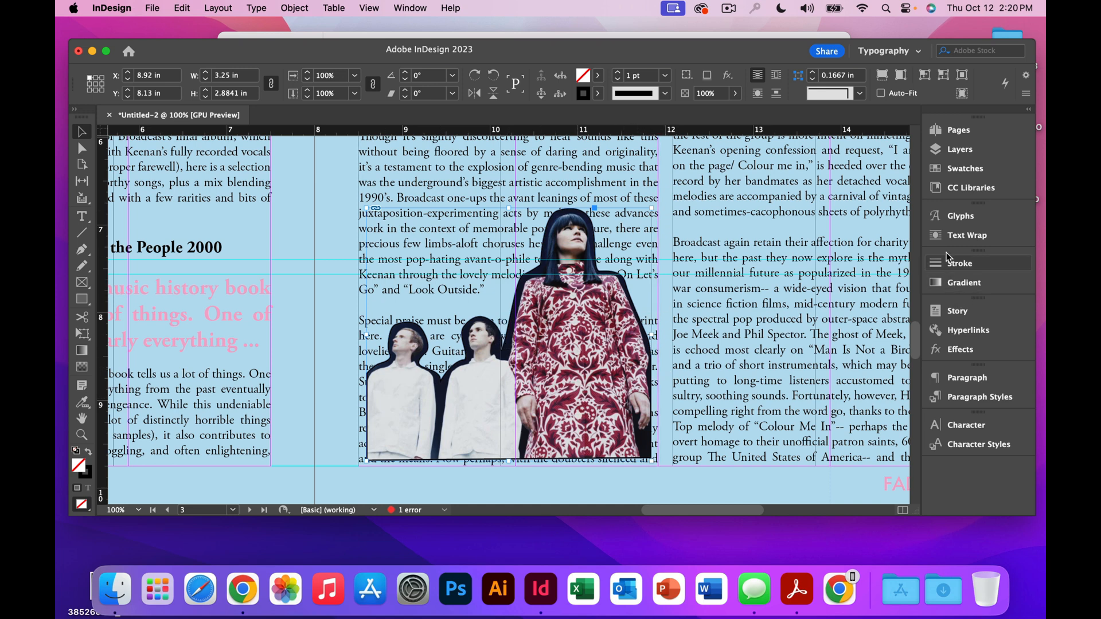
{"action": "left_click", "coordinate": [950, 237]}
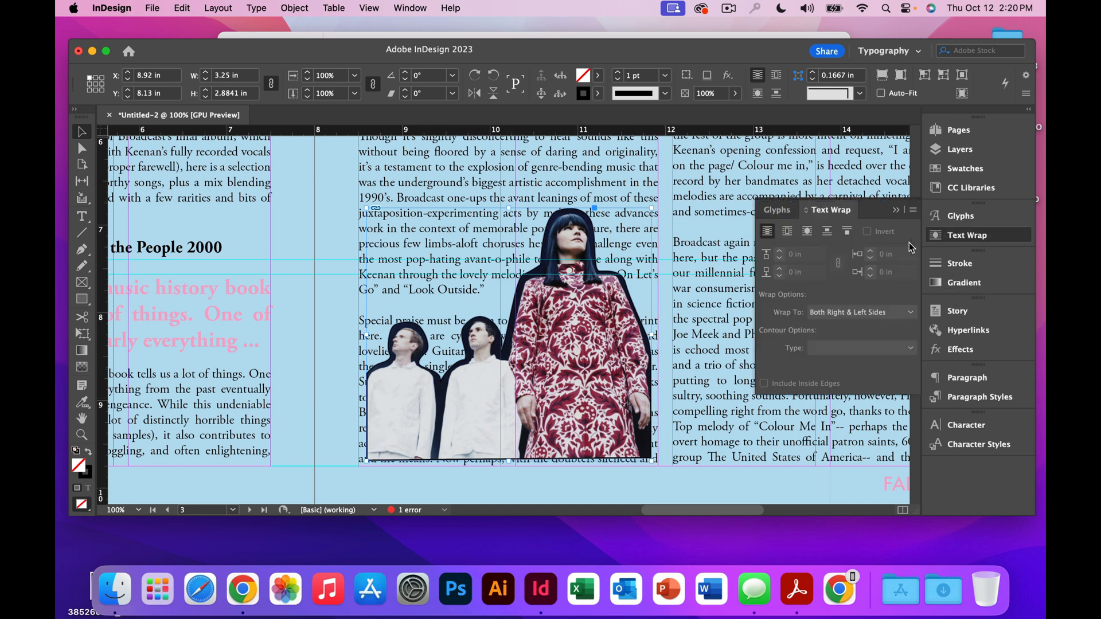
{"action": "left_click", "coordinate": [807, 232]}
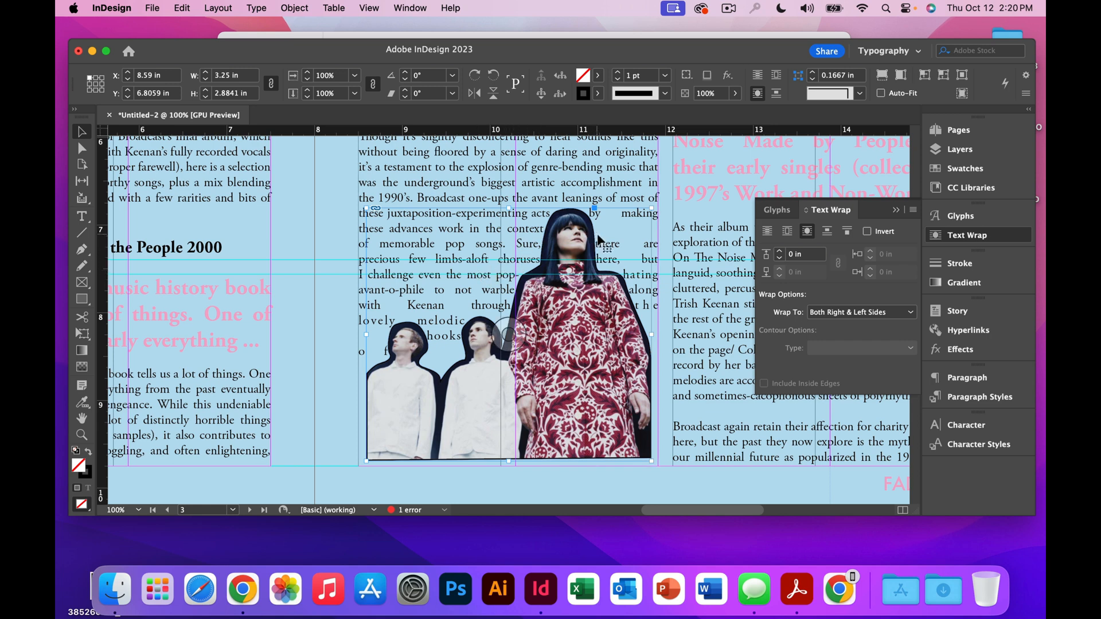
{"action": "left_click", "coordinate": [830, 312]}
{"action": "left_click", "coordinate": [832, 342]}
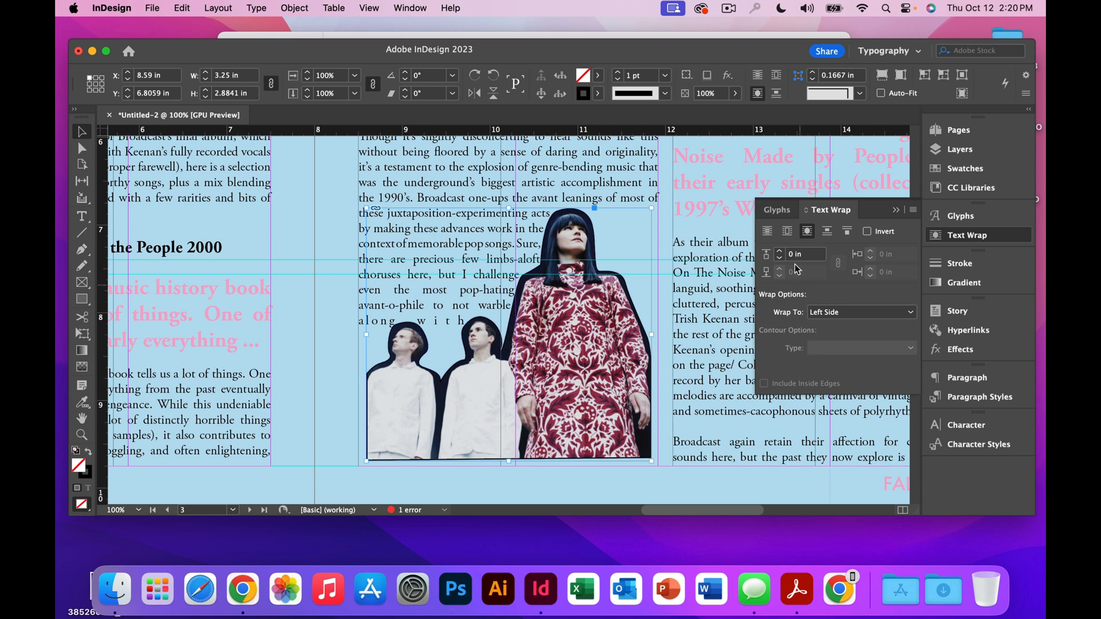
{"action": "left_click", "coordinate": [780, 250]}
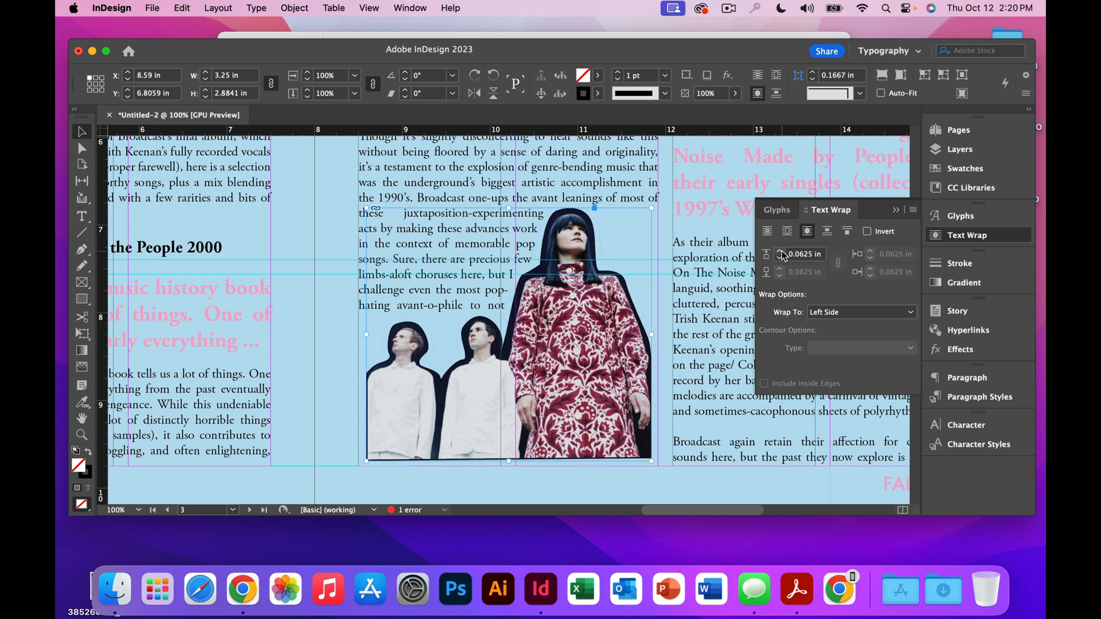
{"action": "left_click", "coordinate": [780, 252]}
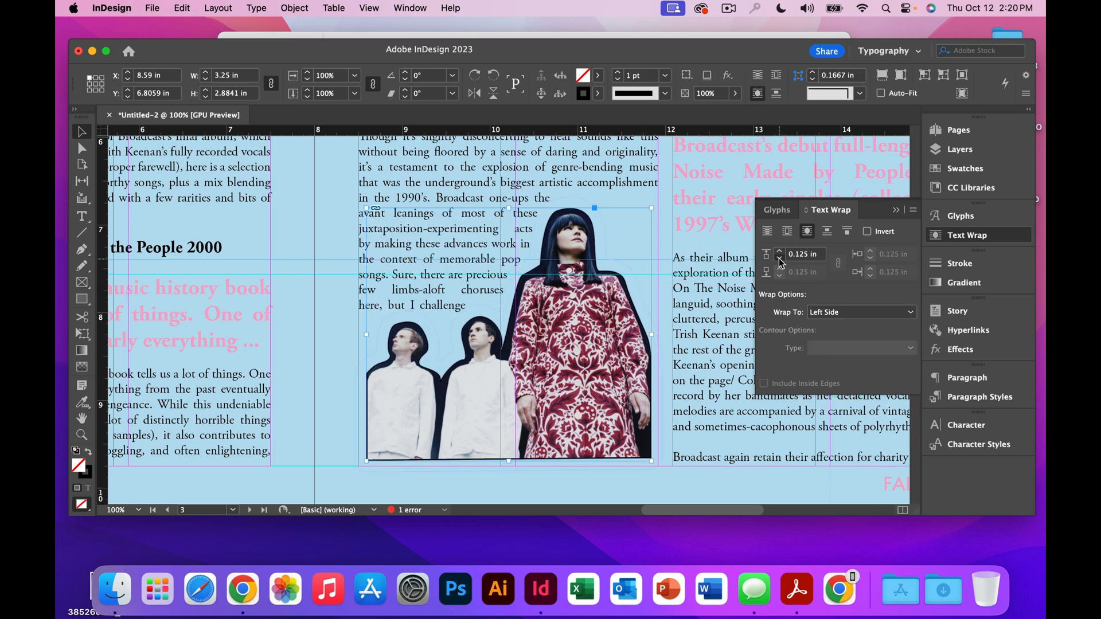
Try a 0.0625 in text wrap offset around the band cut-out and return it to 0.125 in.
{"action": "left_click", "coordinate": [779, 262]}
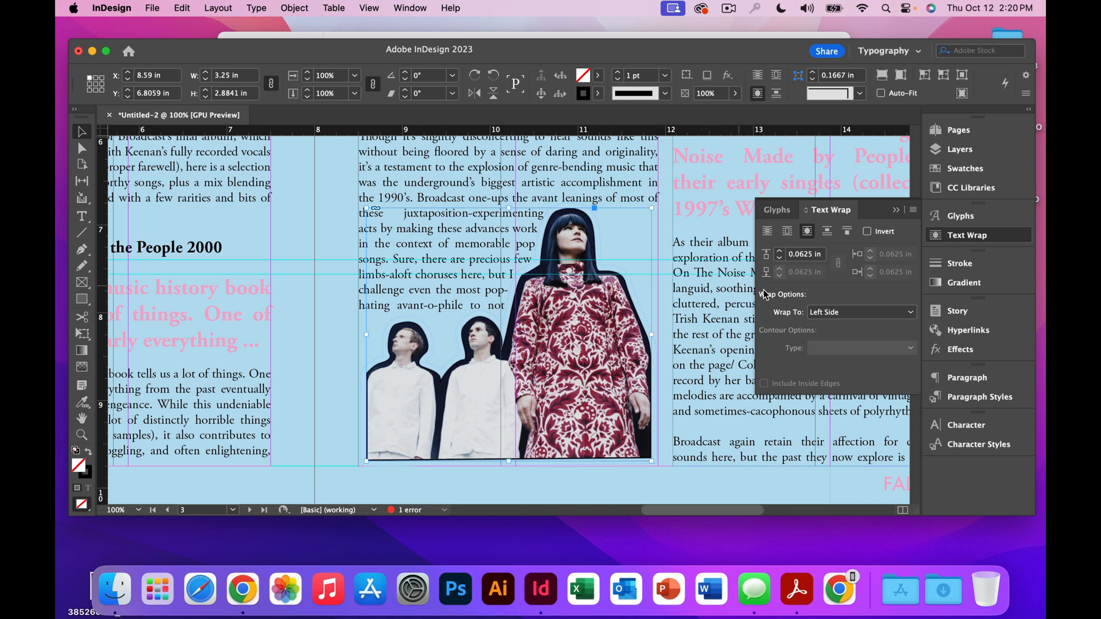
{"action": "left_click", "coordinate": [780, 252]}
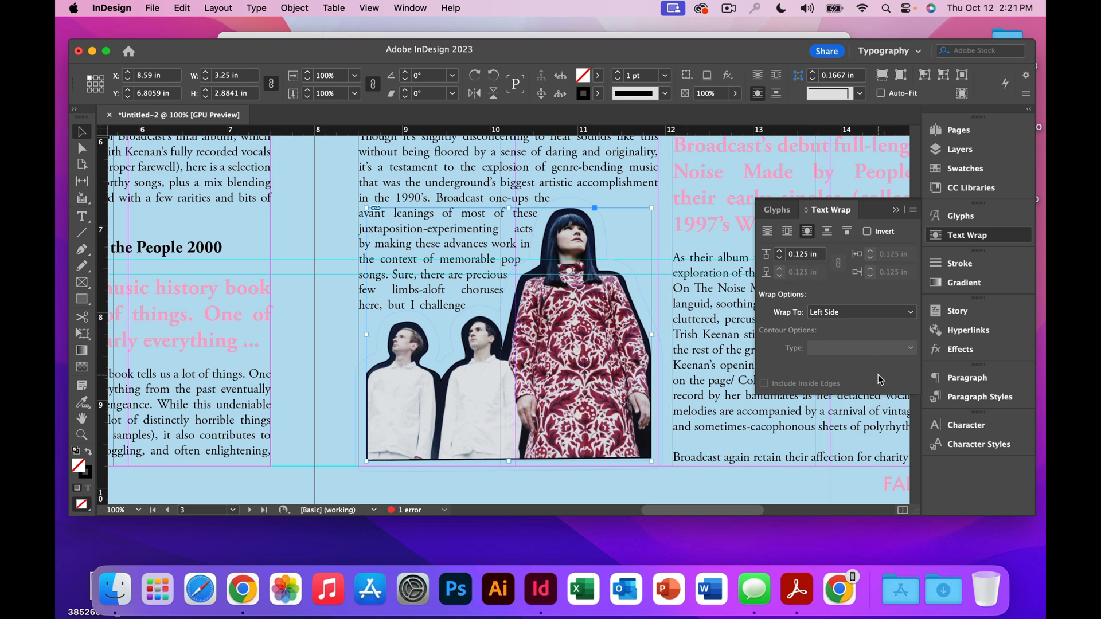
Preview the page 2-3 spread and page 1 in presentation mode.
{"action": "key", "text": "shift+w"}
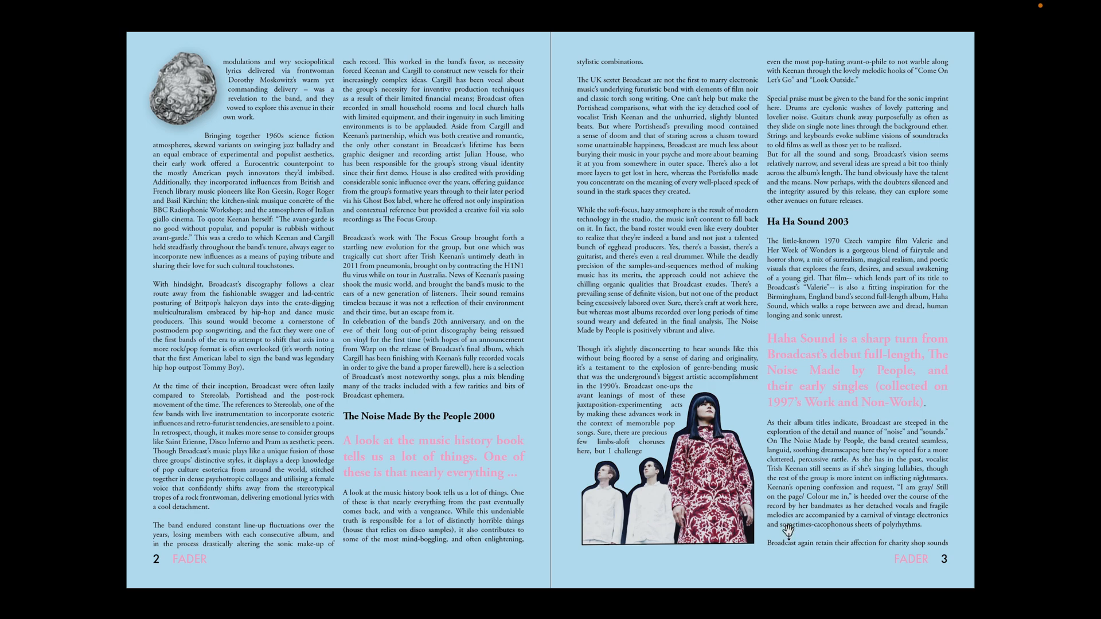
{"action": "key", "text": "Escape"}
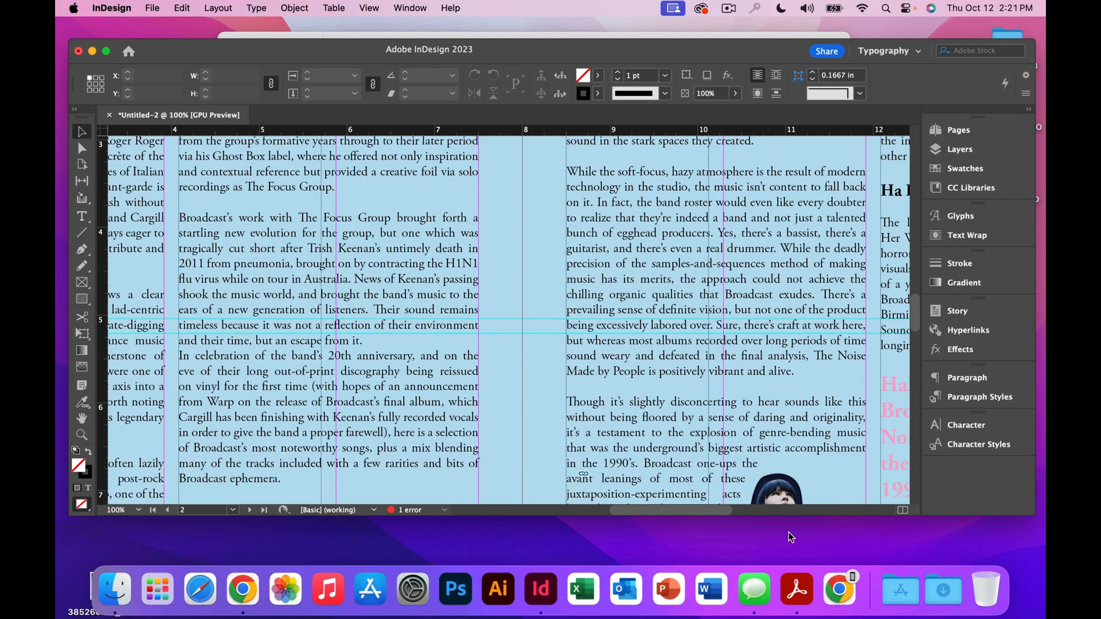
{"action": "key", "text": "shift+w"}
{"action": "key", "text": "Left"}
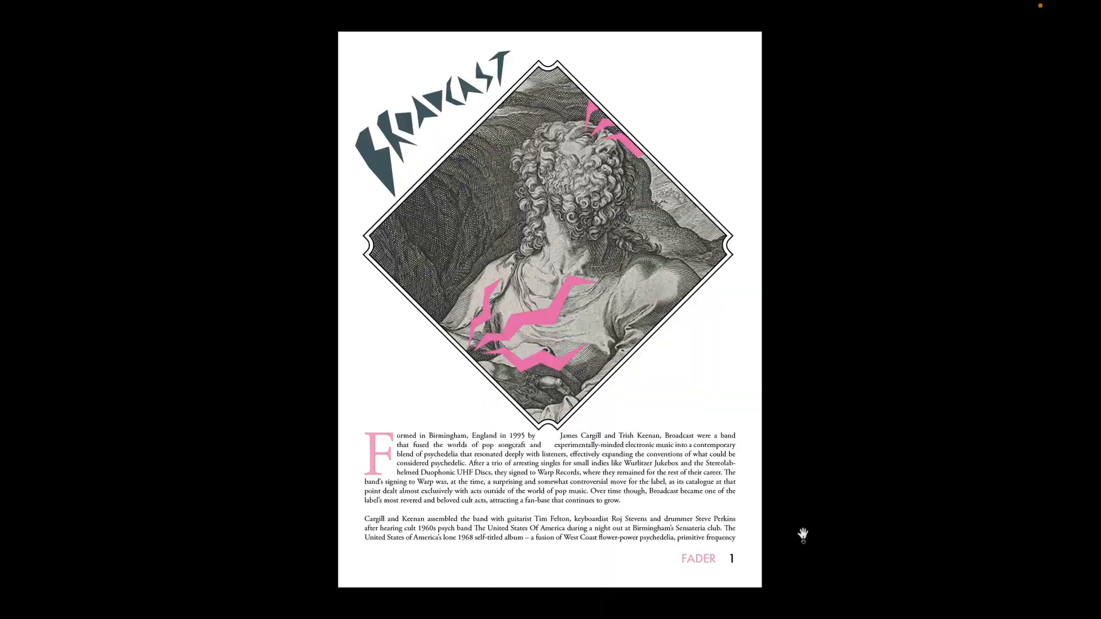
{"action": "key", "text": "Right"}
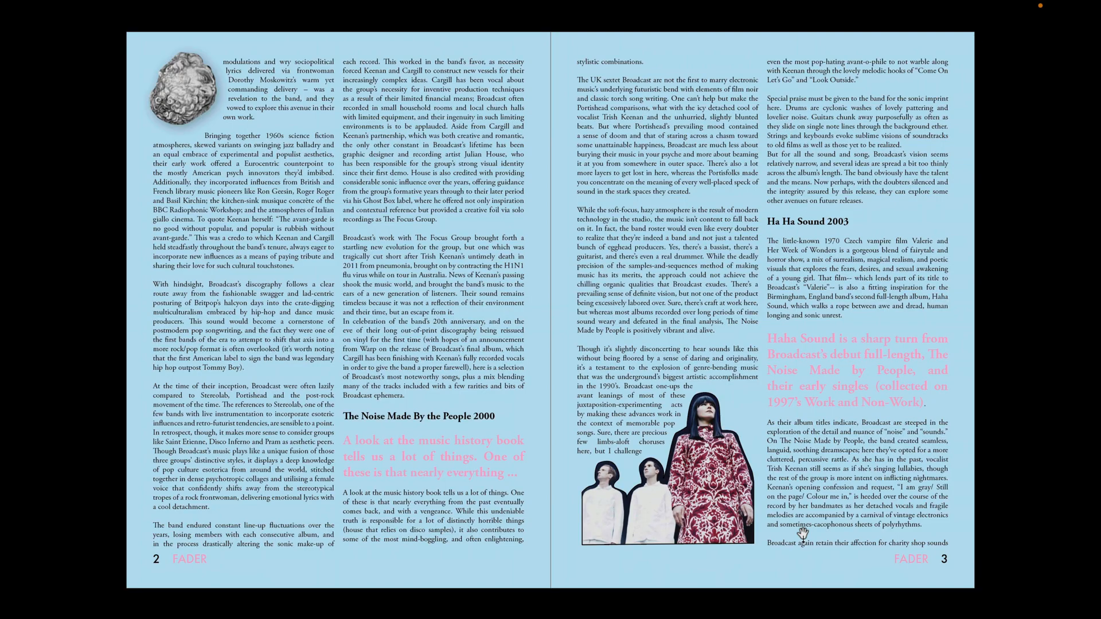
{"action": "key", "text": "Escape"}
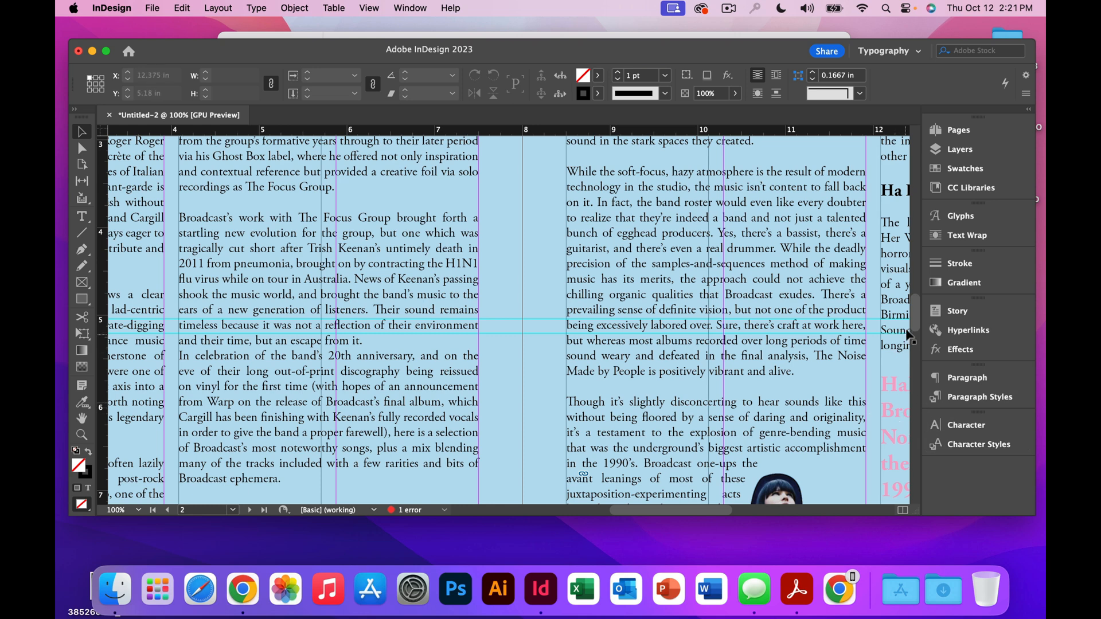
Draw a text frame about 7 by 4.5 in between the margins of page 4, below the article columns.
{"action": "left_click", "coordinate": [950, 131]}
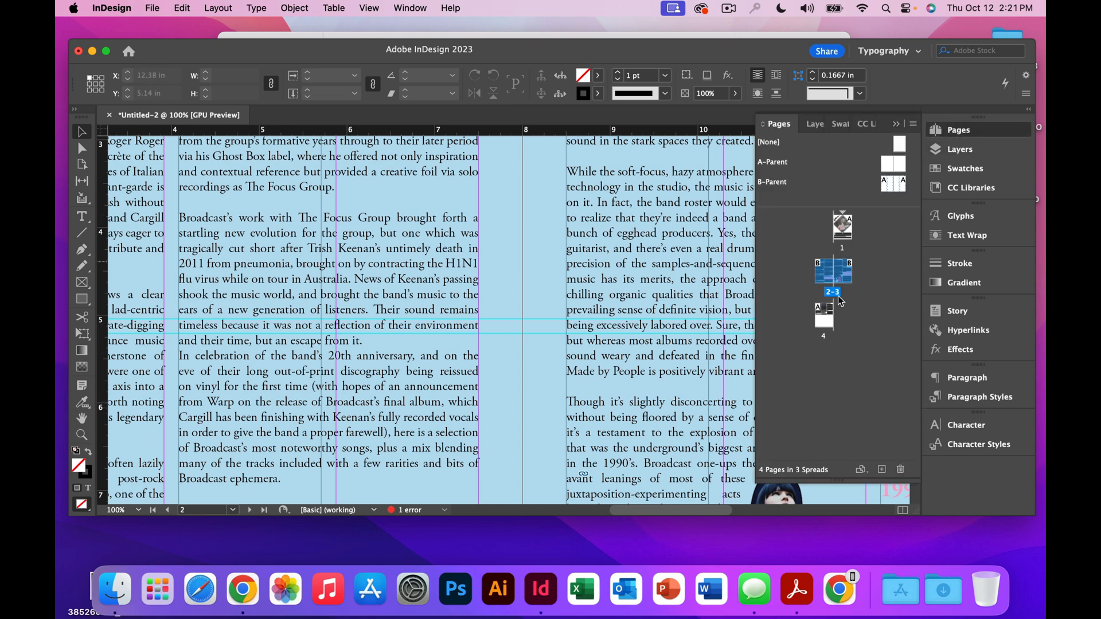
{"action": "double_click", "coordinate": [825, 321]}
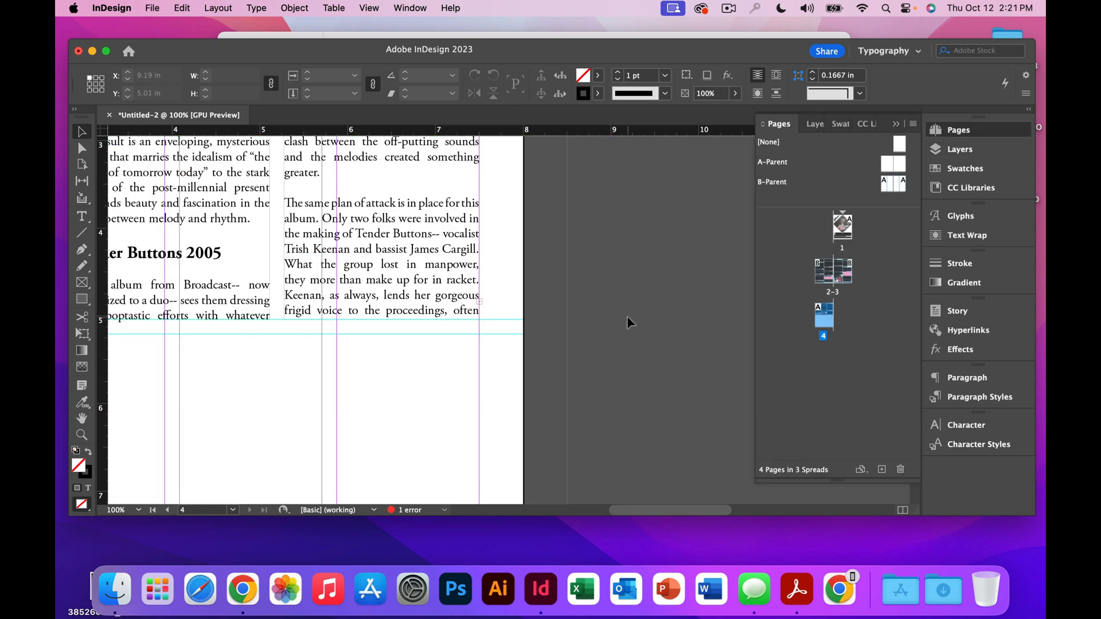
{"action": "key", "text": "super+0"}
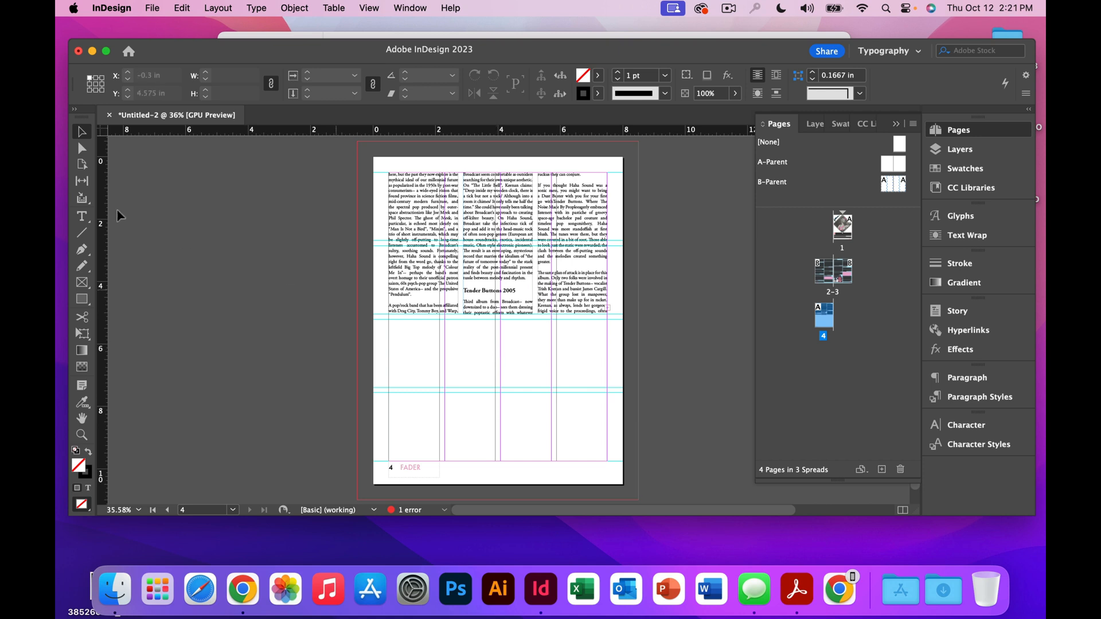
{"action": "left_click", "coordinate": [82, 216]}
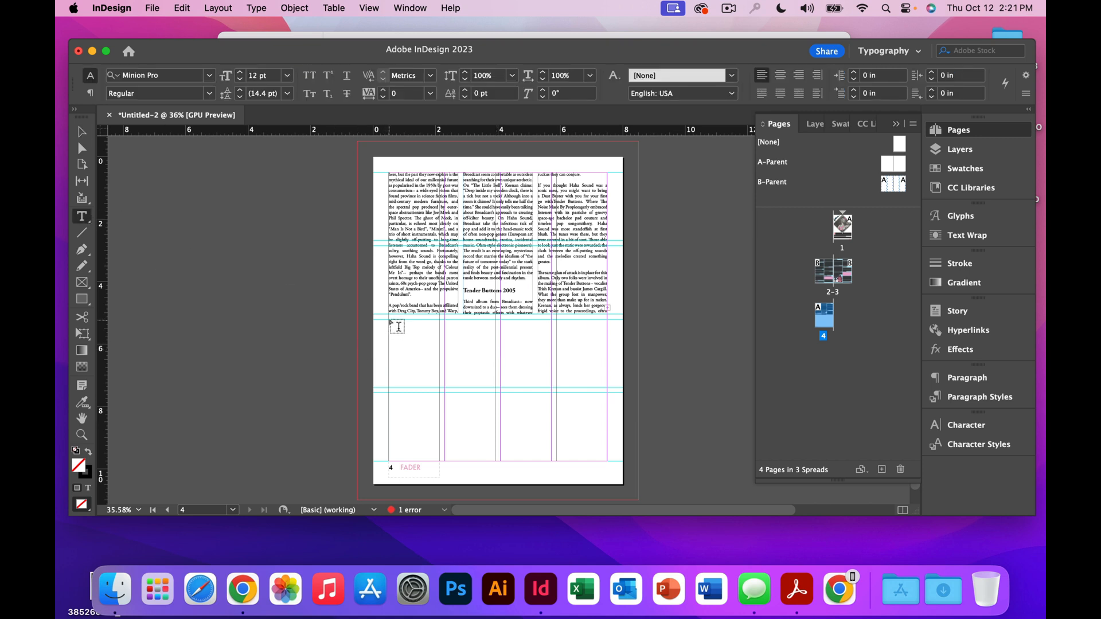
{"action": "left_click_drag", "start_coordinate": [389, 320], "coordinate": [604, 466]}
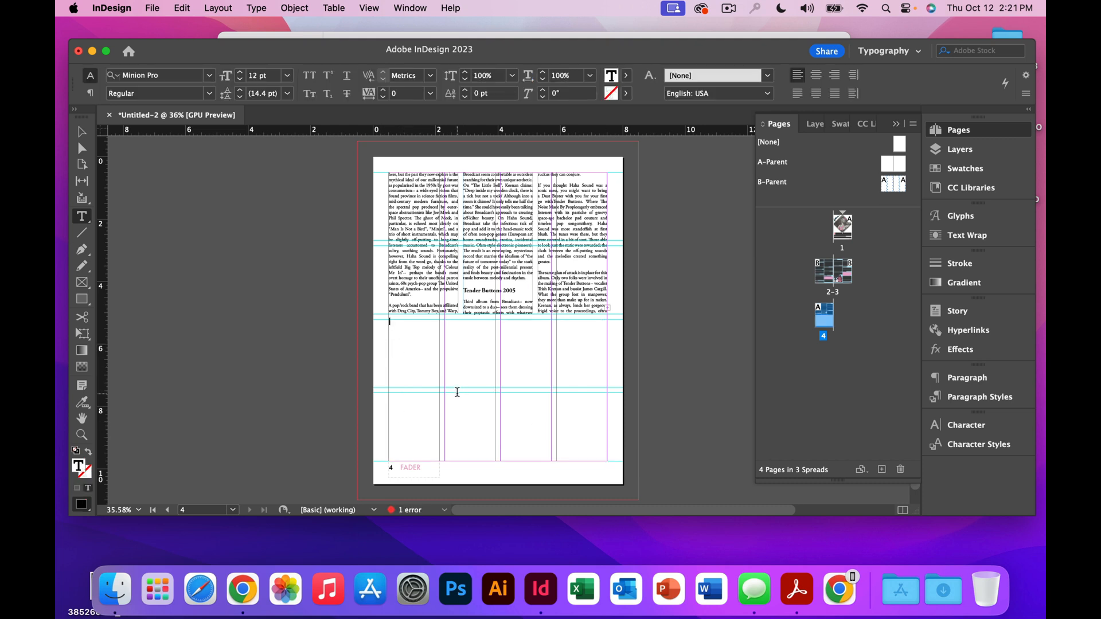
Insert a table with 2 body rows and 4 columns into the new text frame.
{"action": "left_click", "coordinate": [332, 8]}
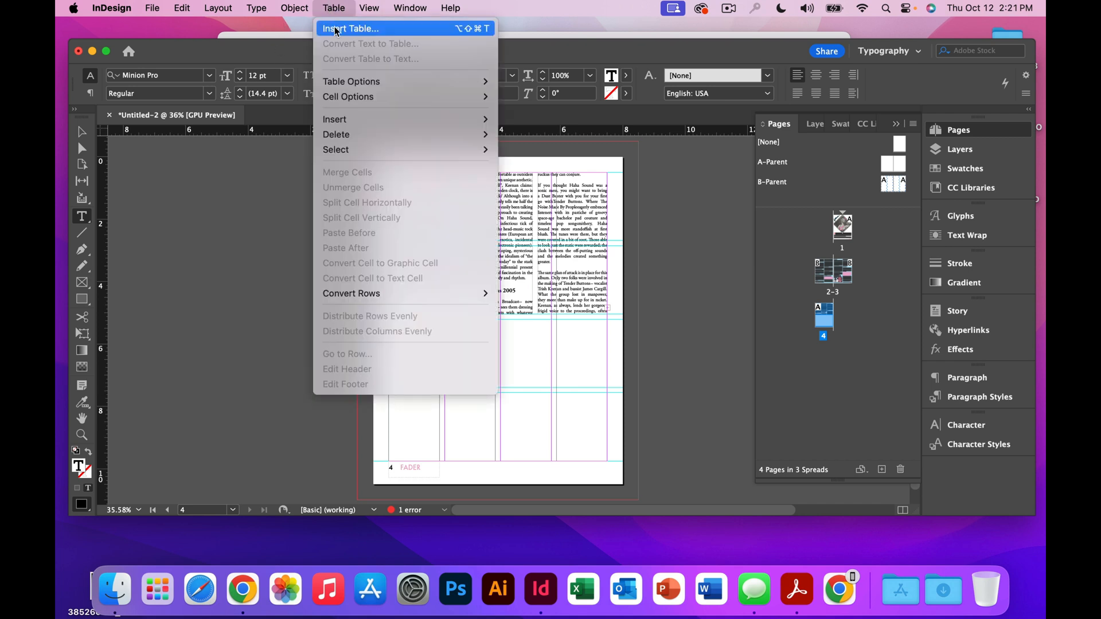
{"action": "left_click", "coordinate": [337, 29]}
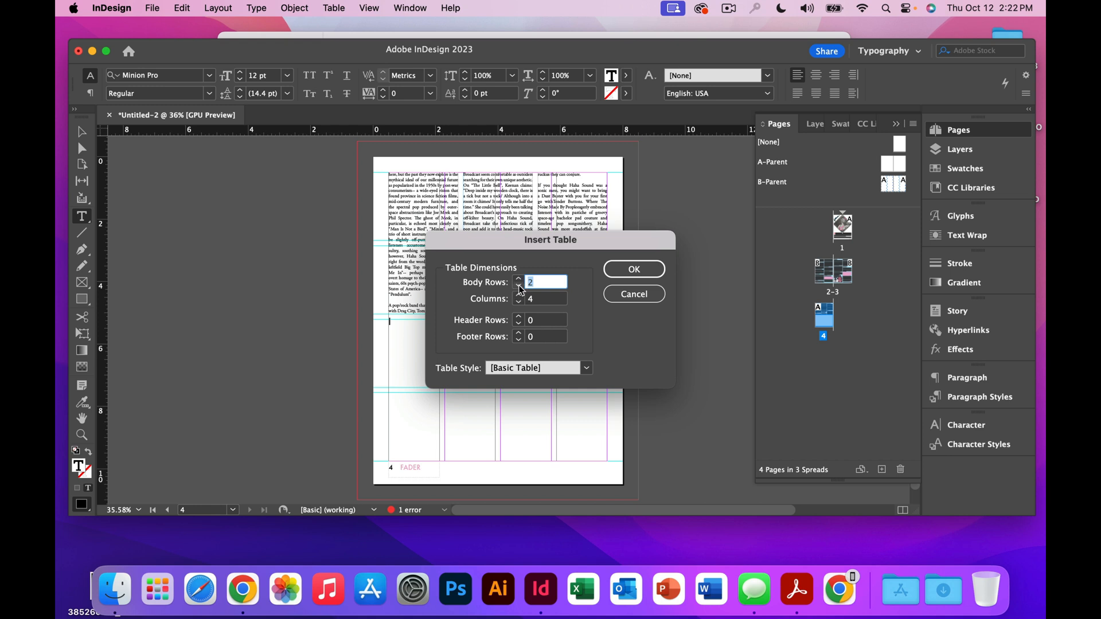
{"action": "left_click", "coordinate": [519, 279]}
{"action": "left_click", "coordinate": [625, 273]}
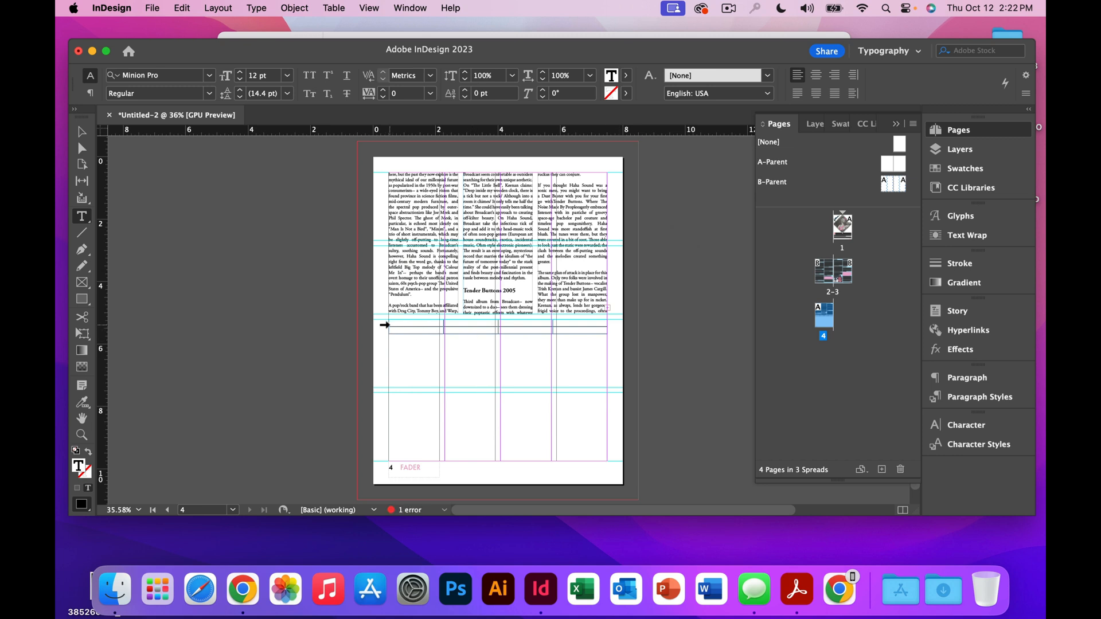
Select the table's first and second rows one at a time.
{"action": "left_click", "coordinate": [385, 322]}
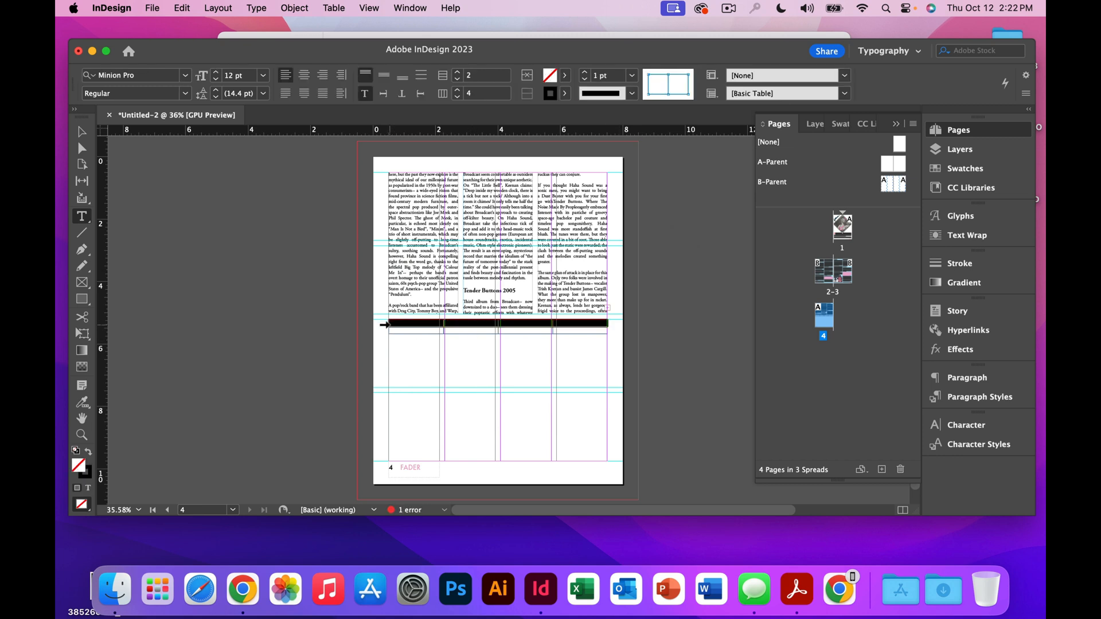
{"action": "left_click", "coordinate": [383, 330]}
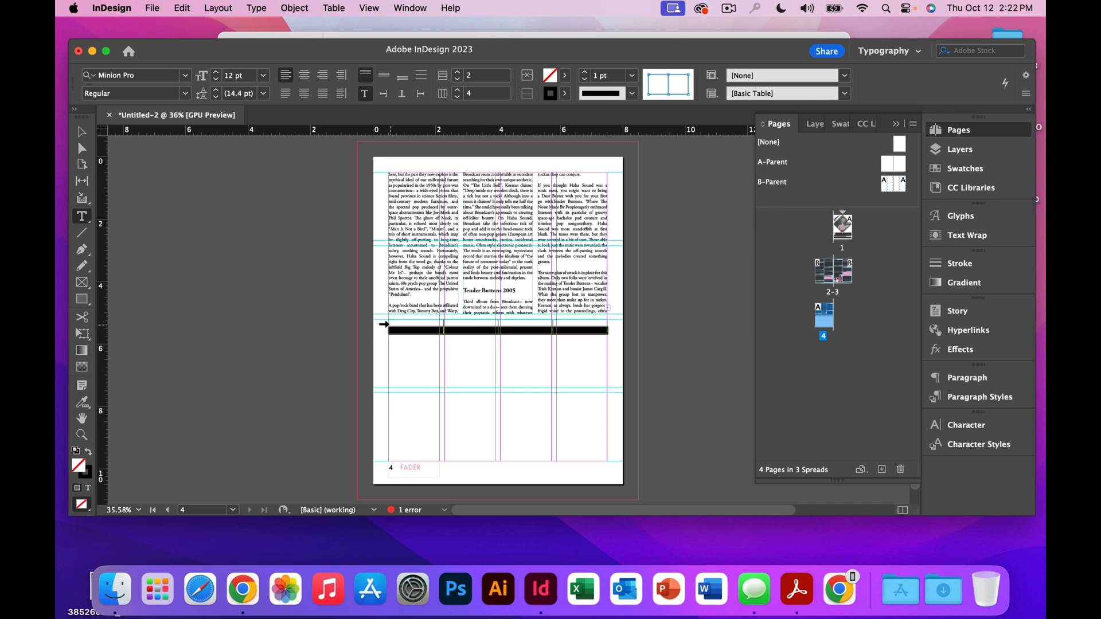
{"action": "left_click", "coordinate": [384, 323]}
{"action": "left_click", "coordinate": [386, 330]}
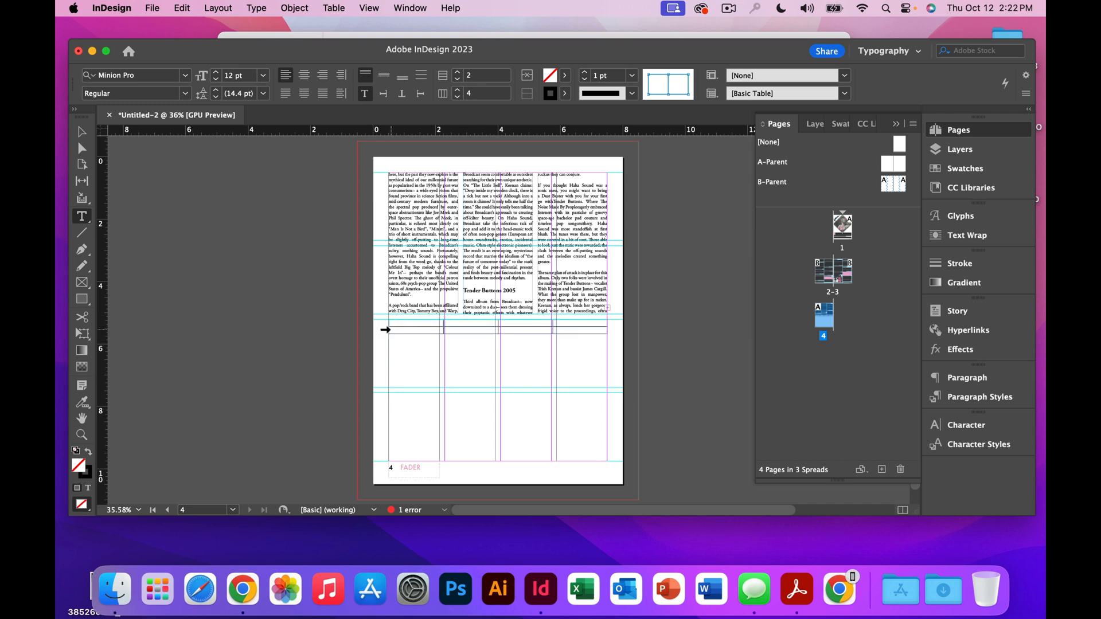
{"action": "left_click", "coordinate": [386, 330]}
{"action": "left_click", "coordinate": [383, 322]}
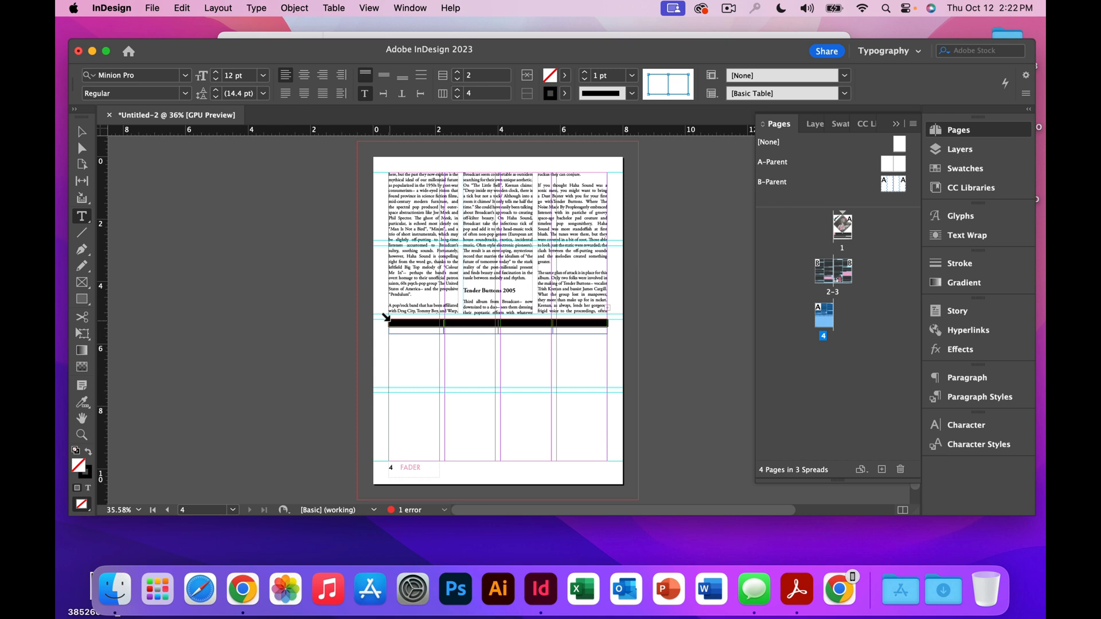
Select the whole table and set its row height to at least 1.75 in.
{"action": "left_click_drag", "start_coordinate": [386, 317], "coordinate": [387, 329]}
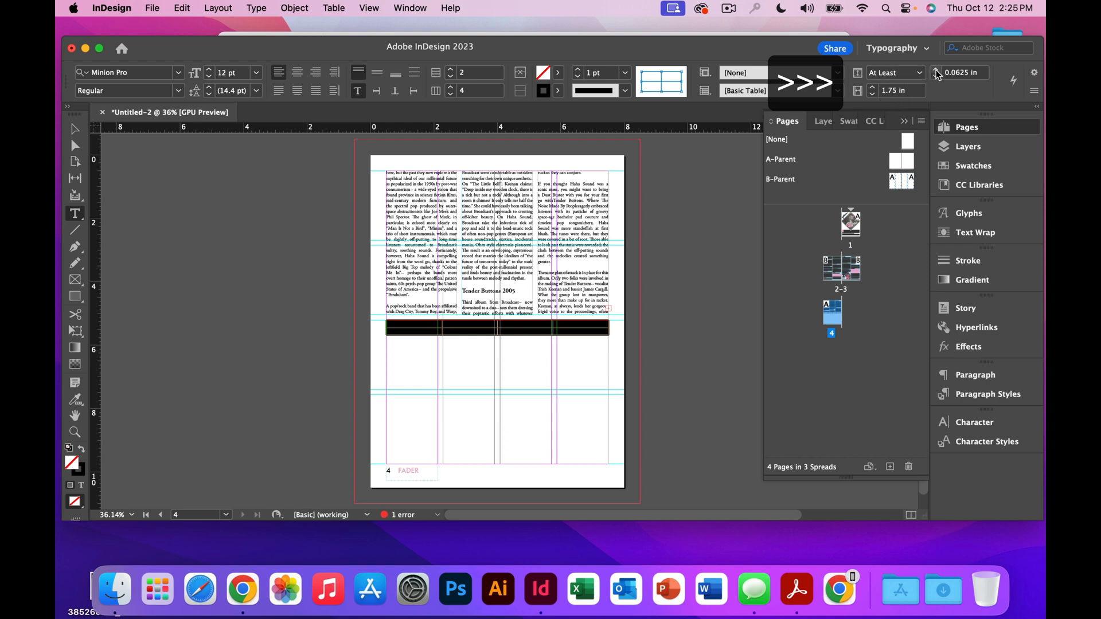
{"action": "left_click", "coordinate": [965, 75]}
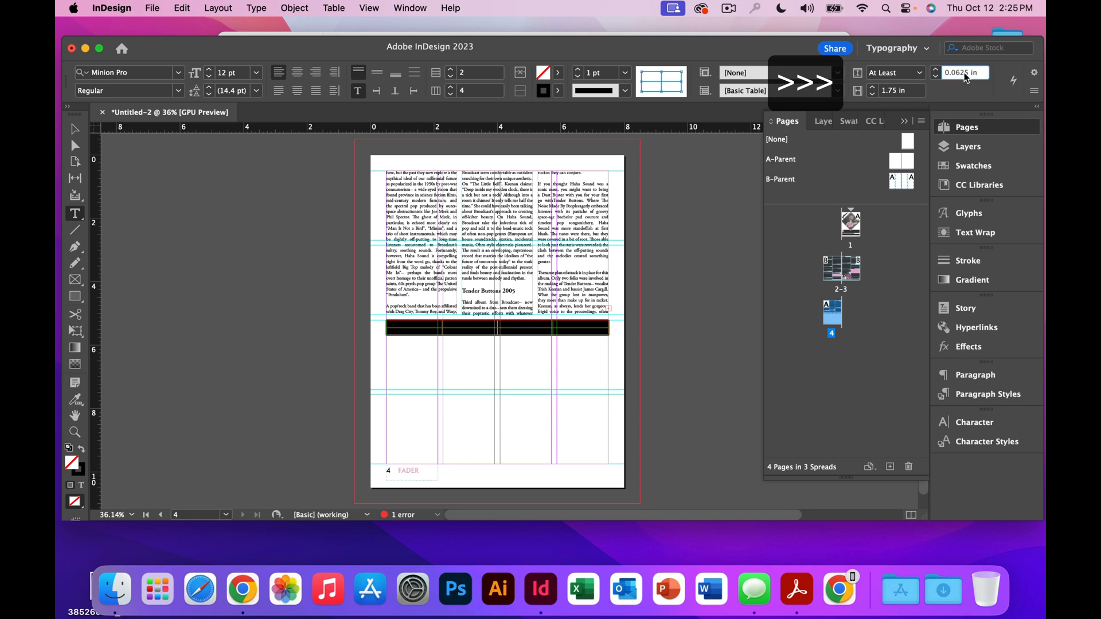
{"action": "left_click_drag", "start_coordinate": [969, 73], "coordinate": [944, 75]}
{"action": "type", "text": "1.75 in"}
{"action": "key", "text": "Return"}
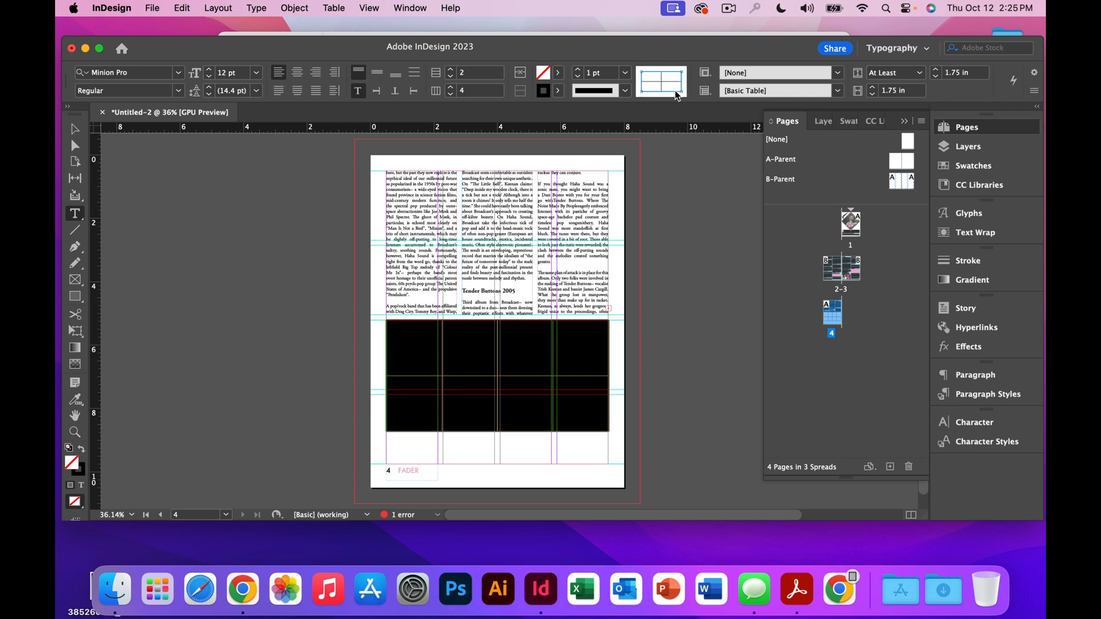
Try setting the stroke of the table's cell borders to None and toggle which border lines are affected.
{"action": "left_click", "coordinate": [558, 92]}
{"action": "left_click", "coordinate": [467, 133]}
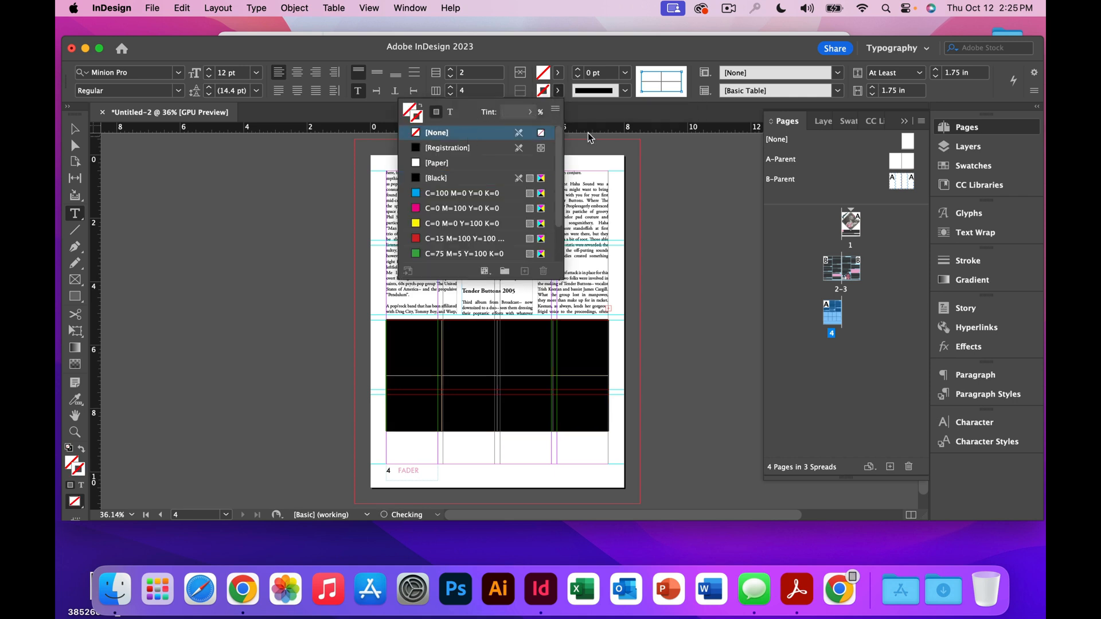
{"action": "left_click", "coordinate": [642, 92]}
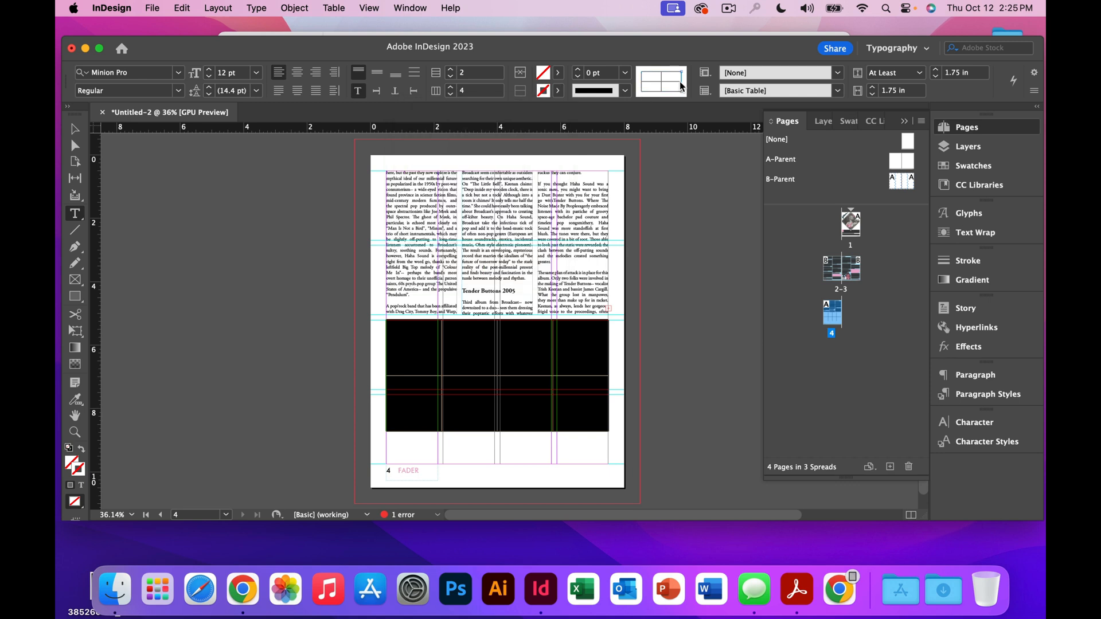
{"action": "left_click", "coordinate": [680, 82]}
{"action": "left_click", "coordinate": [660, 83]}
Give all of the table's cell borders a 10 pt stroke in the Paper colour.
{"action": "left_click", "coordinate": [559, 90]}
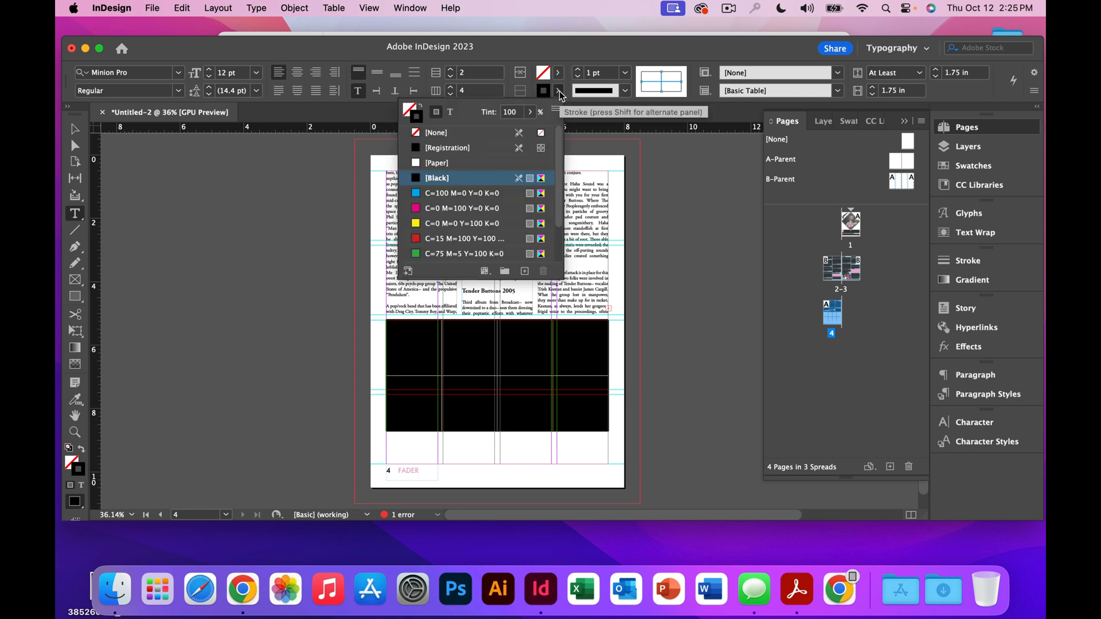
{"action": "left_click", "coordinate": [481, 162]}
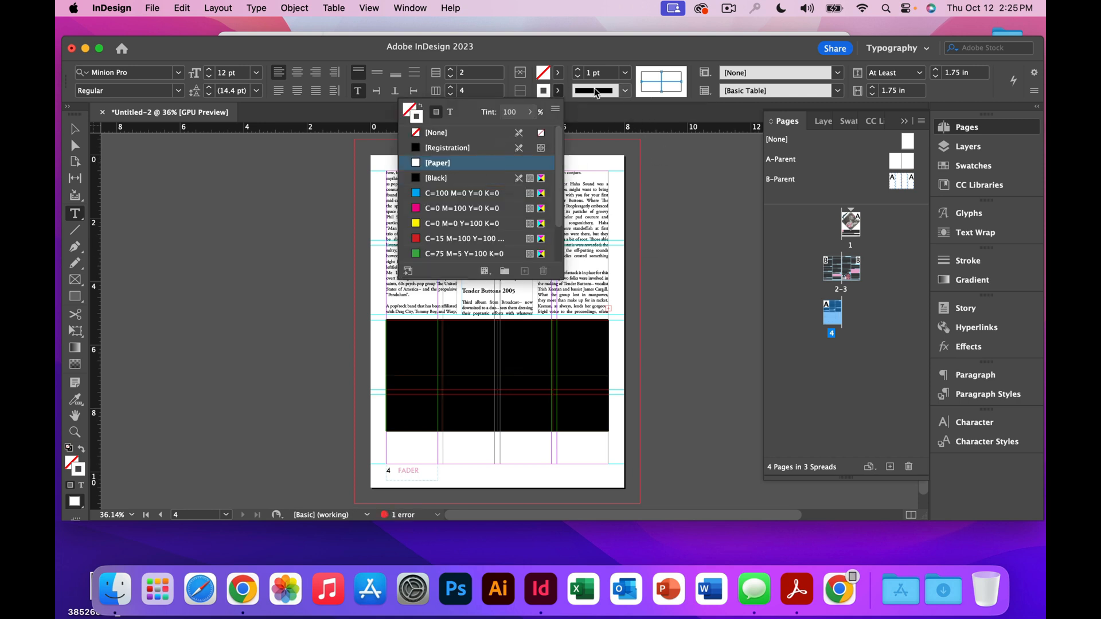
{"action": "left_click", "coordinate": [577, 70]}
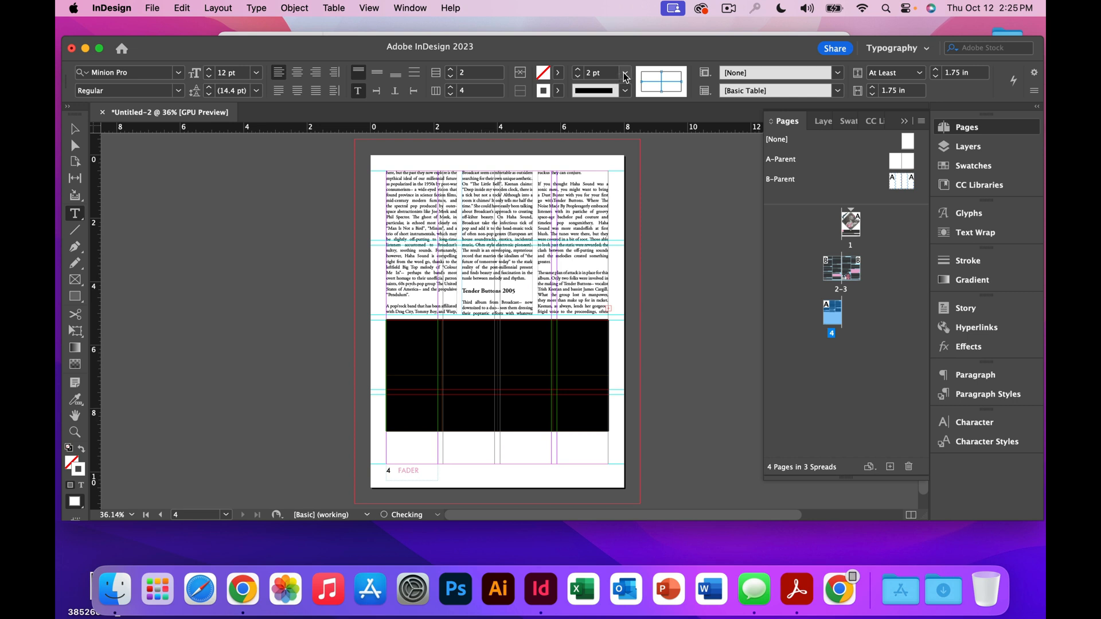
{"action": "left_click", "coordinate": [626, 76]}
{"action": "left_click", "coordinate": [611, 277]}
Fill the table cells with the pink swatch C=0 M=42 Y=0 K=0 at a 28% tint.
{"action": "left_click", "coordinate": [559, 73]}
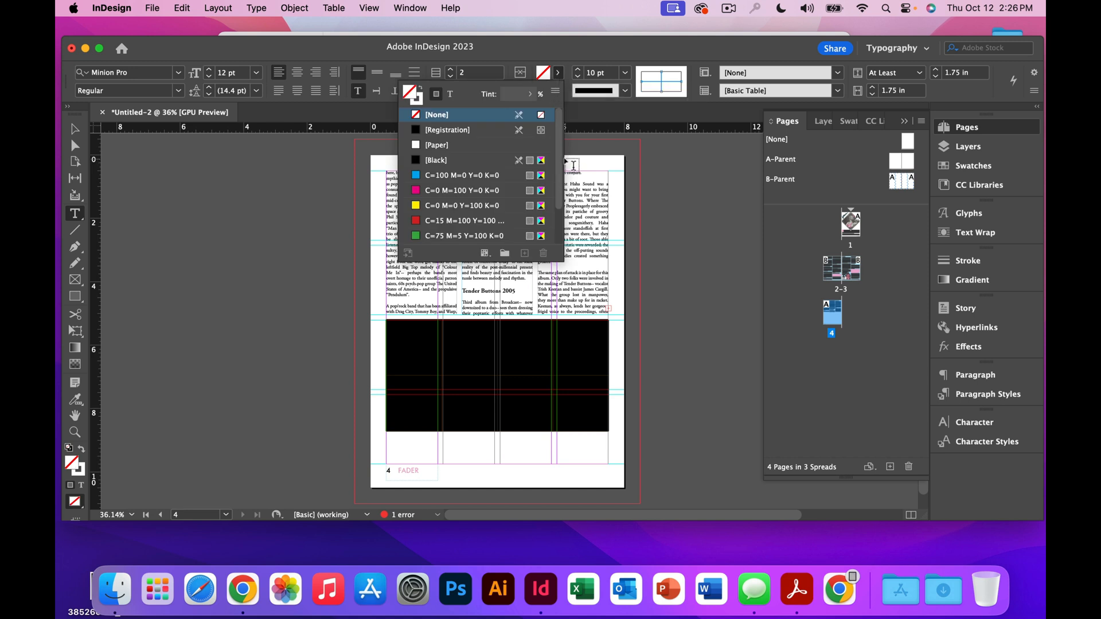
{"action": "scroll", "coordinate": [478, 217], "scroll_direction": "down", "scroll_amount": 3}
{"action": "left_click", "coordinate": [479, 222]}
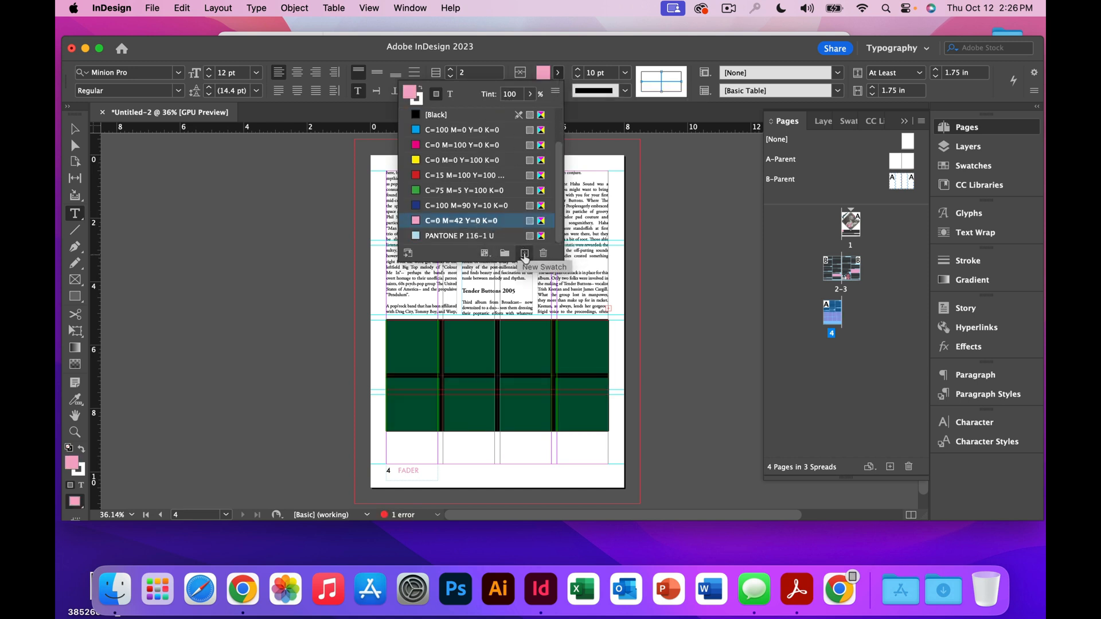
{"action": "left_click", "coordinate": [528, 95]}
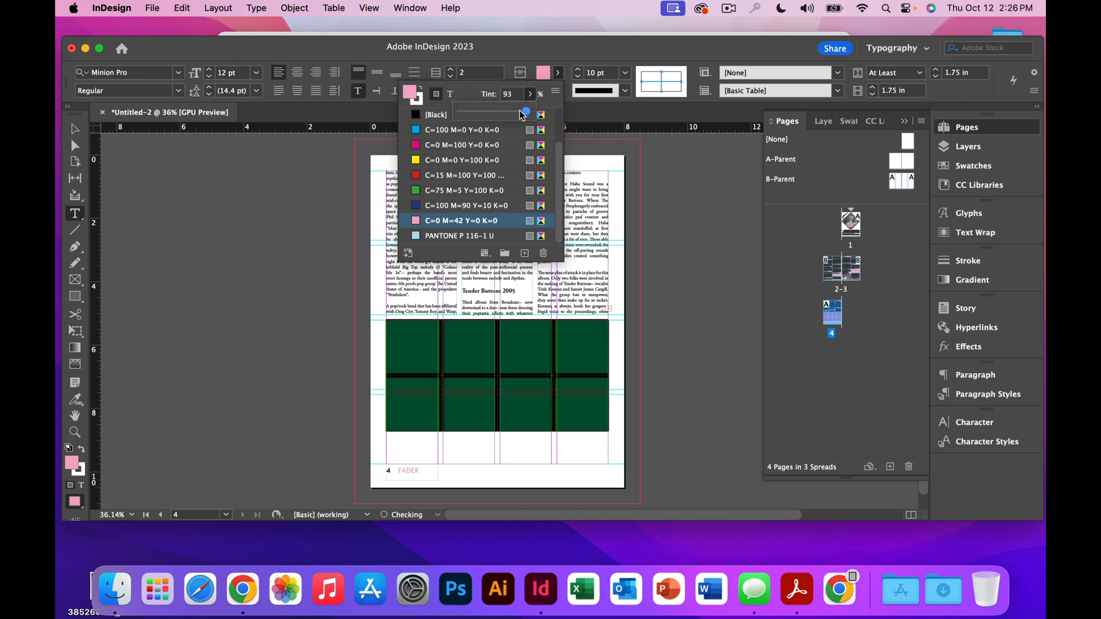
{"action": "left_click_drag", "start_coordinate": [530, 111], "coordinate": [479, 118]}
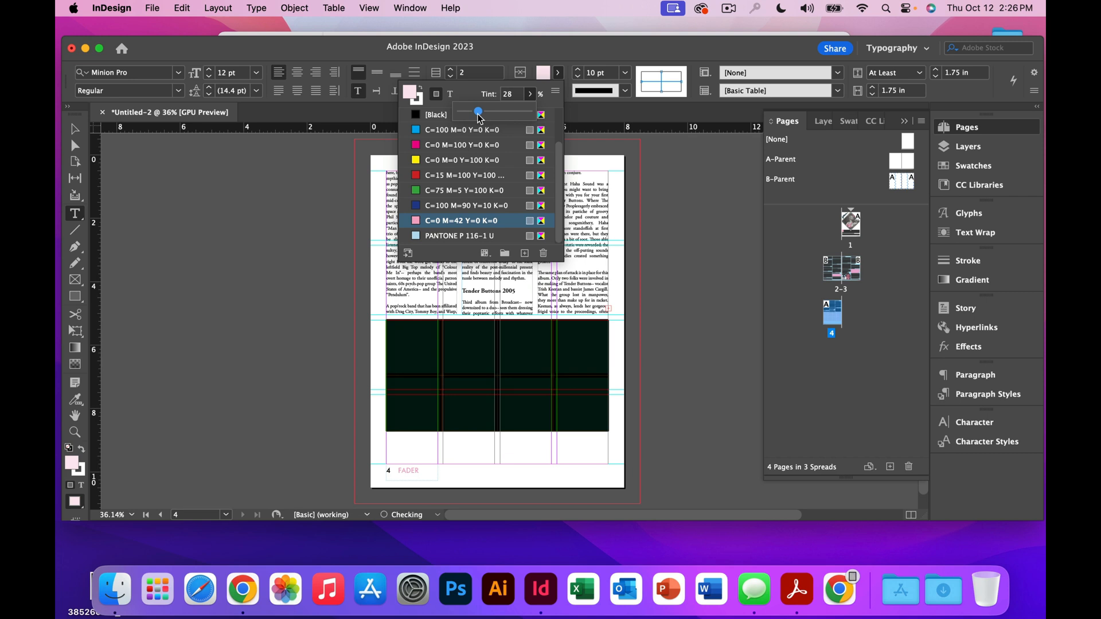
Deselect the table cells and preview page 4 in presentation mode.
{"action": "left_click", "coordinate": [83, 129]}
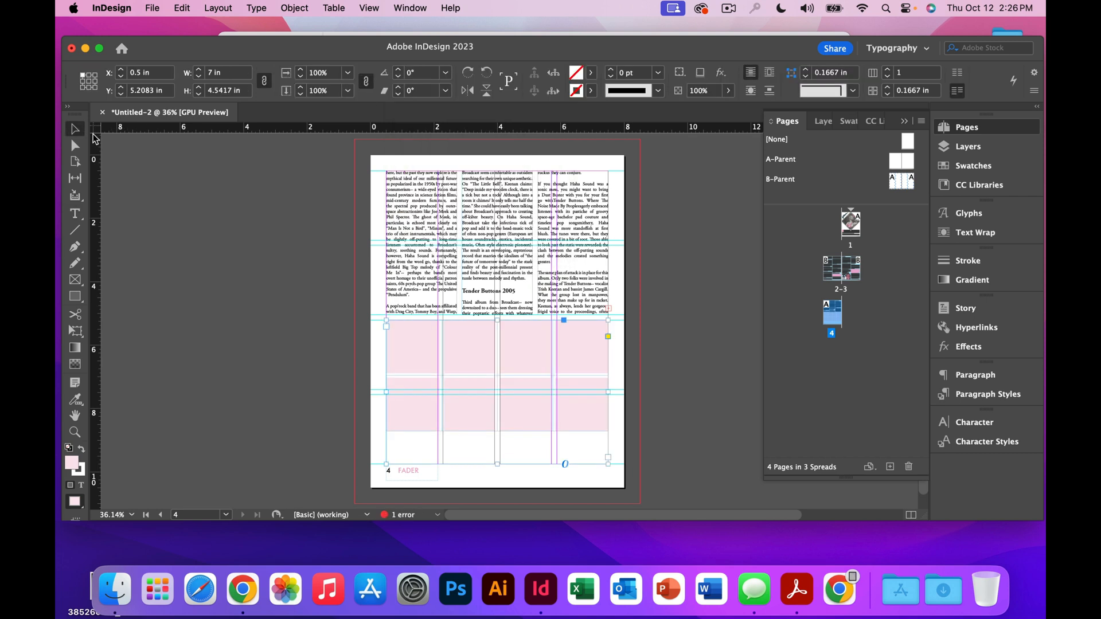
{"action": "key", "text": "shift+w"}
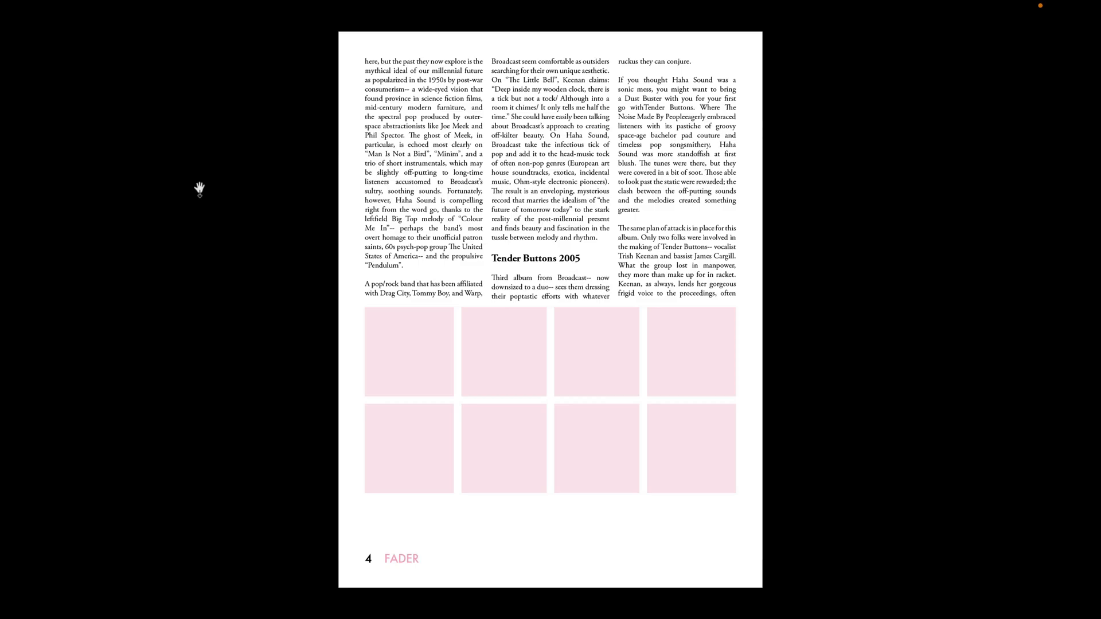
{"action": "key", "text": "shift+w"}
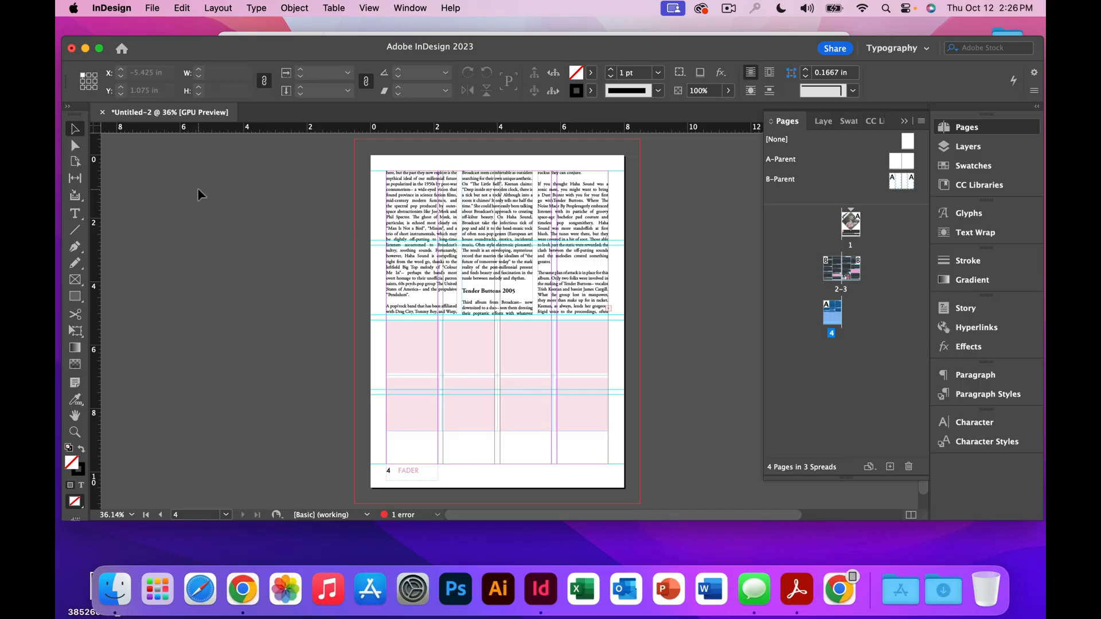
Place the image Buttons.jpg in the first cell of the table's top row on page 4.
{"action": "left_click", "coordinate": [74, 213]}
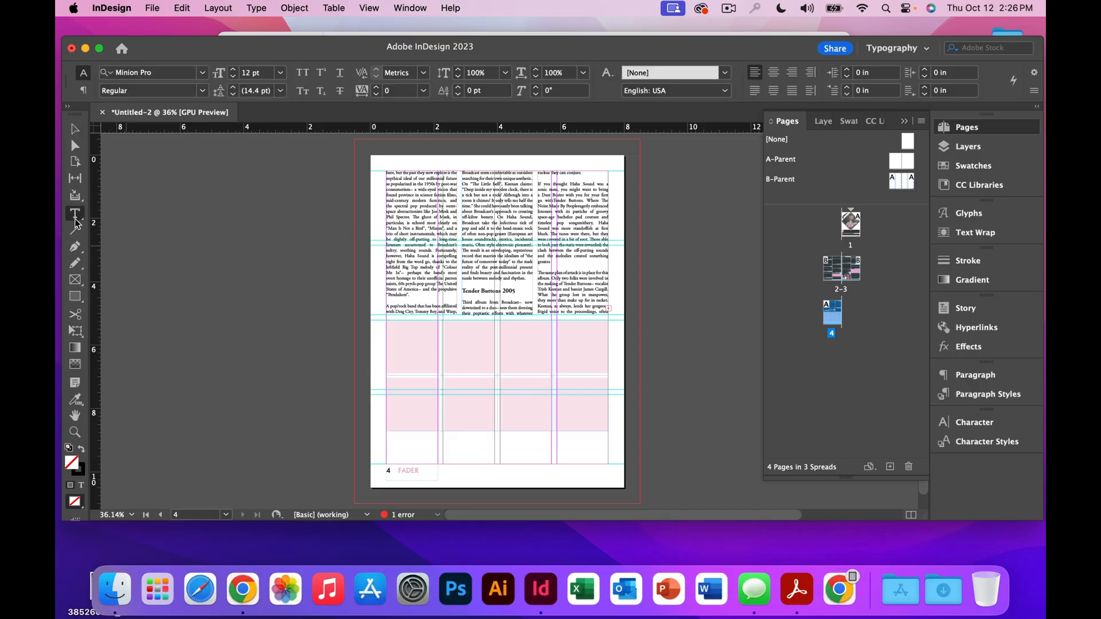
{"action": "left_click", "coordinate": [379, 338]}
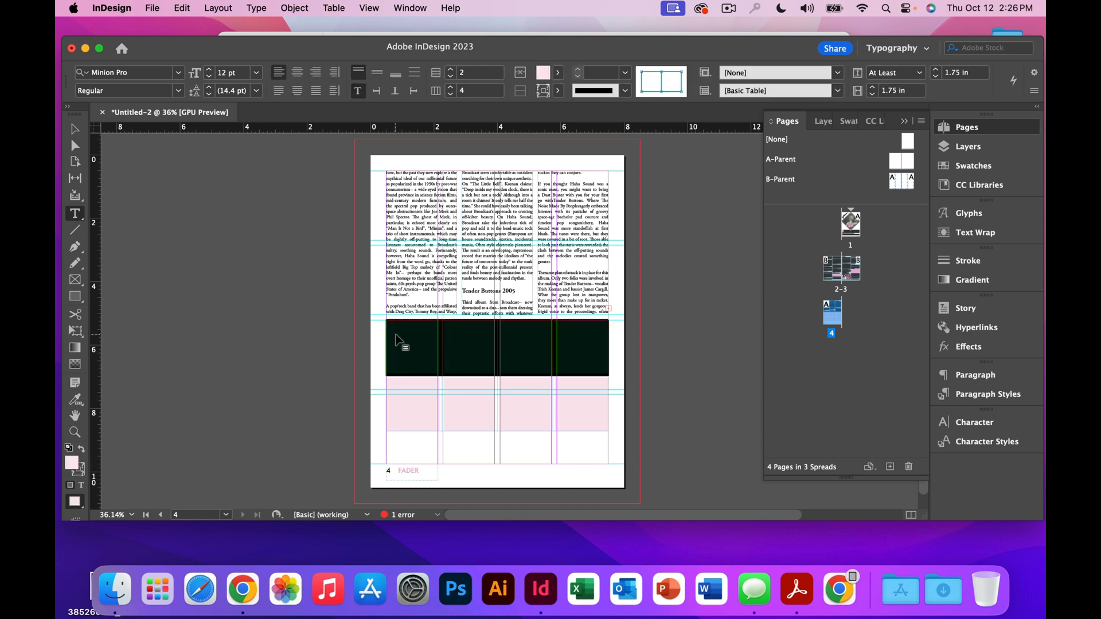
{"action": "left_click", "coordinate": [405, 353]}
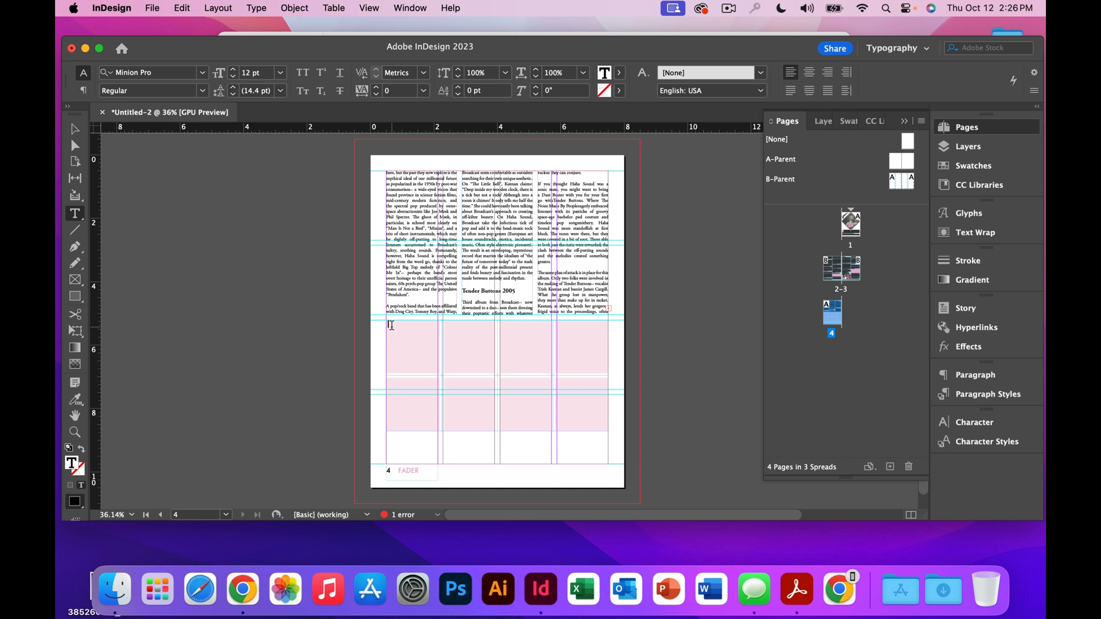
{"action": "key", "text": "super"}
{"action": "key", "text": "super+d"}
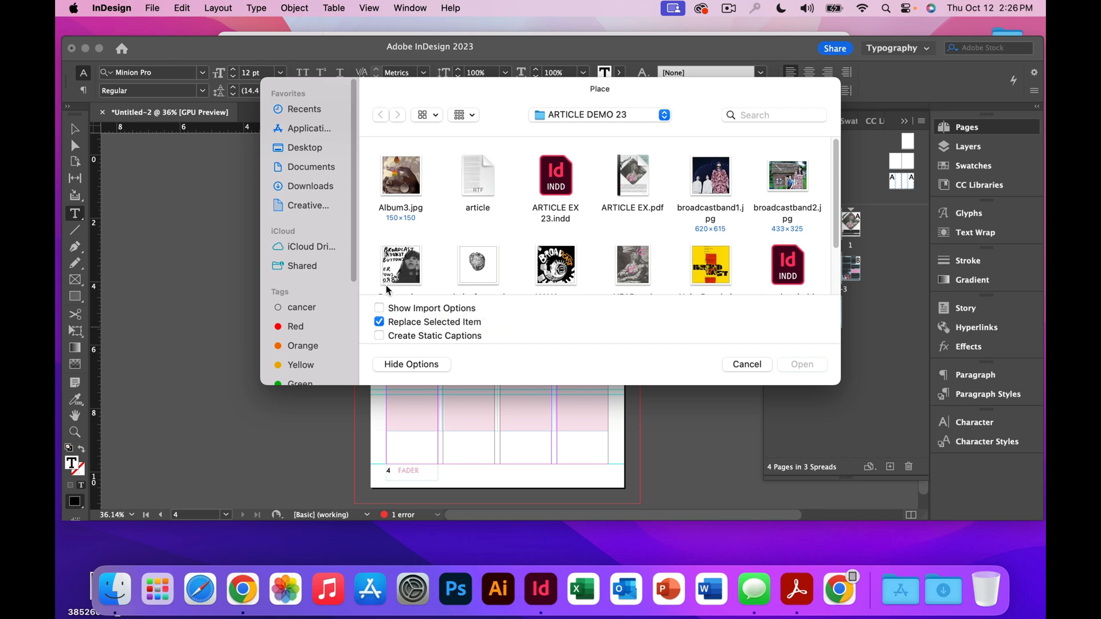
{"action": "left_click", "coordinate": [394, 259]}
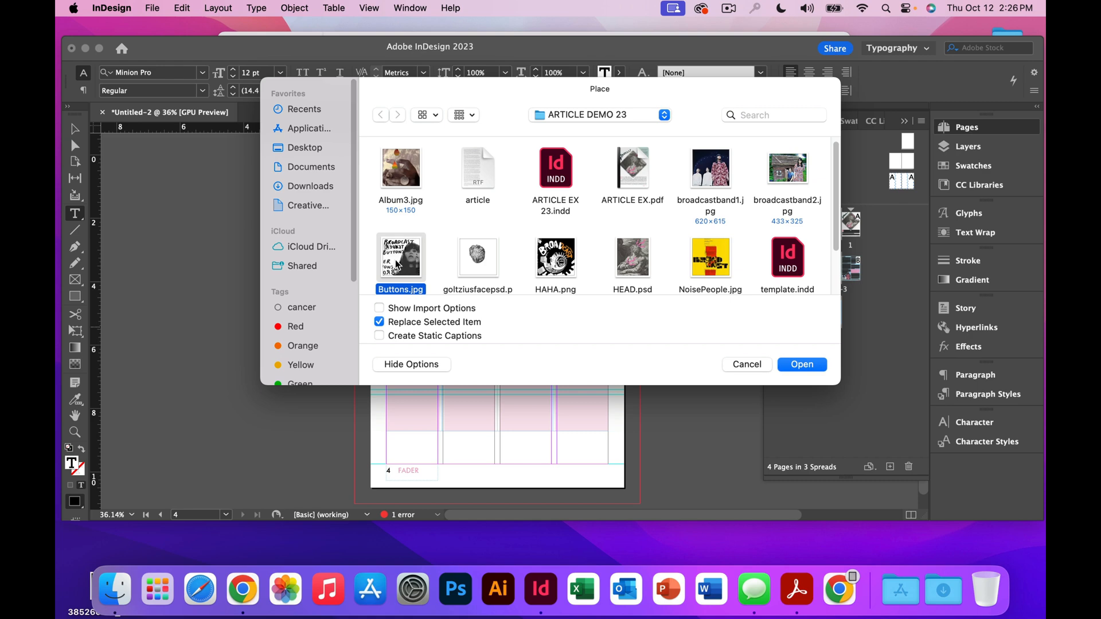
{"action": "left_click", "coordinate": [794, 370]}
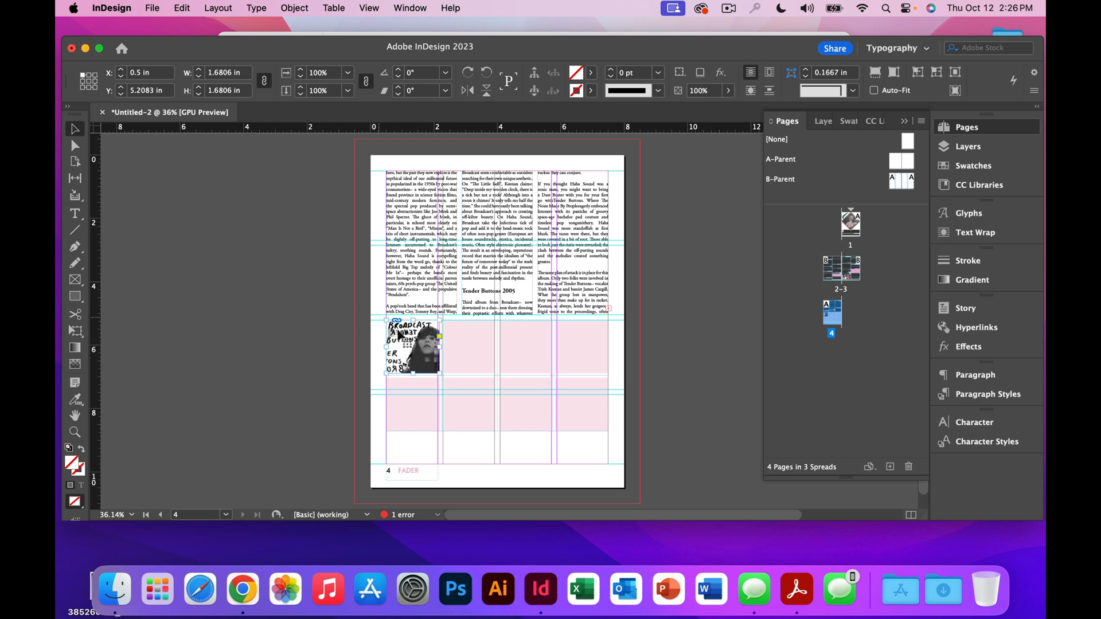
Set all insets of the first top-row cell to 0.1875 in and make its album image fill the frame proportionally.
{"action": "left_click", "coordinate": [75, 213]}
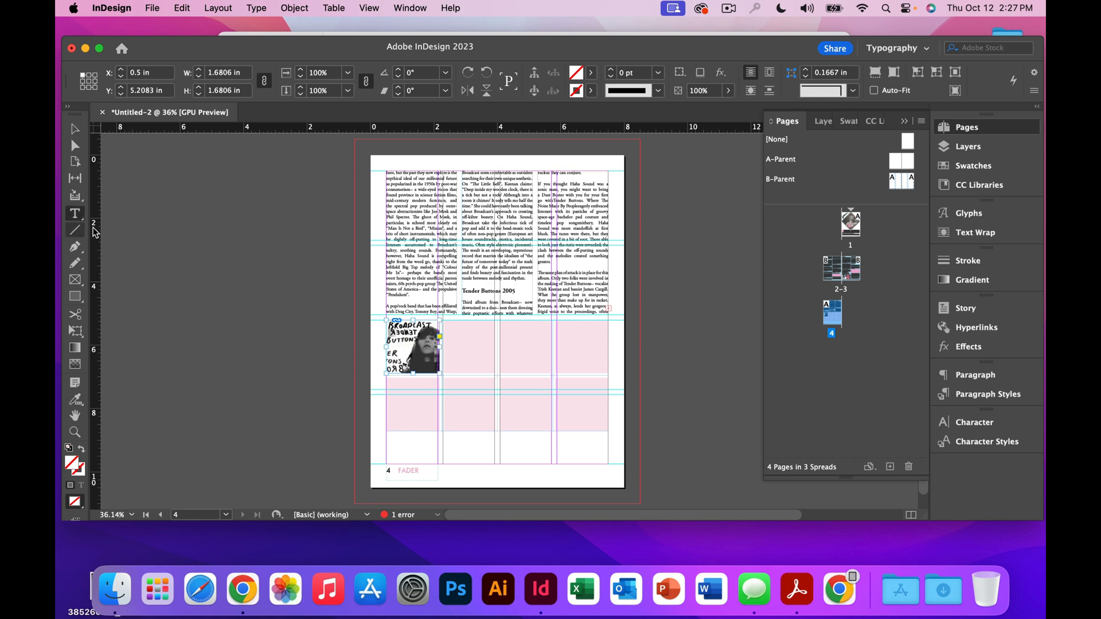
{"action": "left_click", "coordinate": [441, 368]}
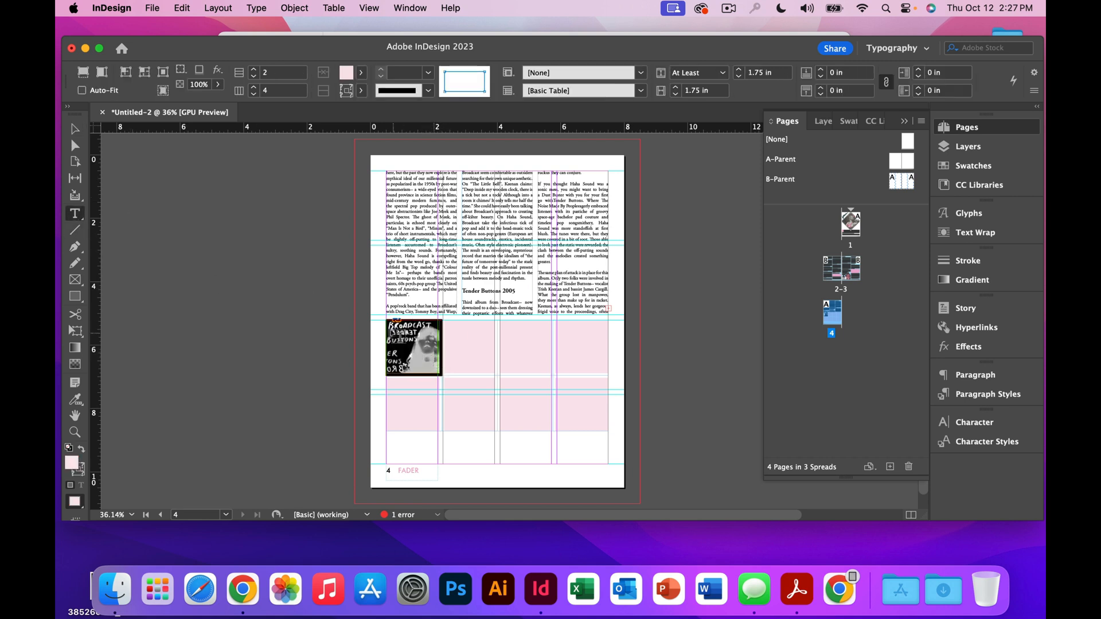
{"action": "left_click", "coordinate": [820, 70]}
{"action": "left_click", "coordinate": [821, 70]}
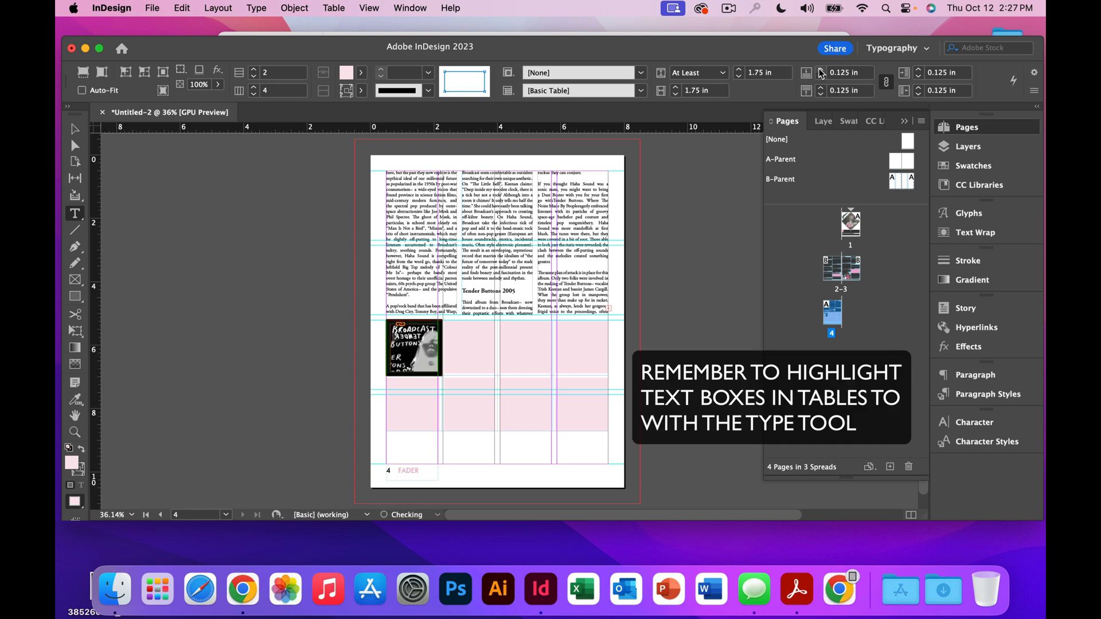
{"action": "left_click", "coordinate": [820, 70]}
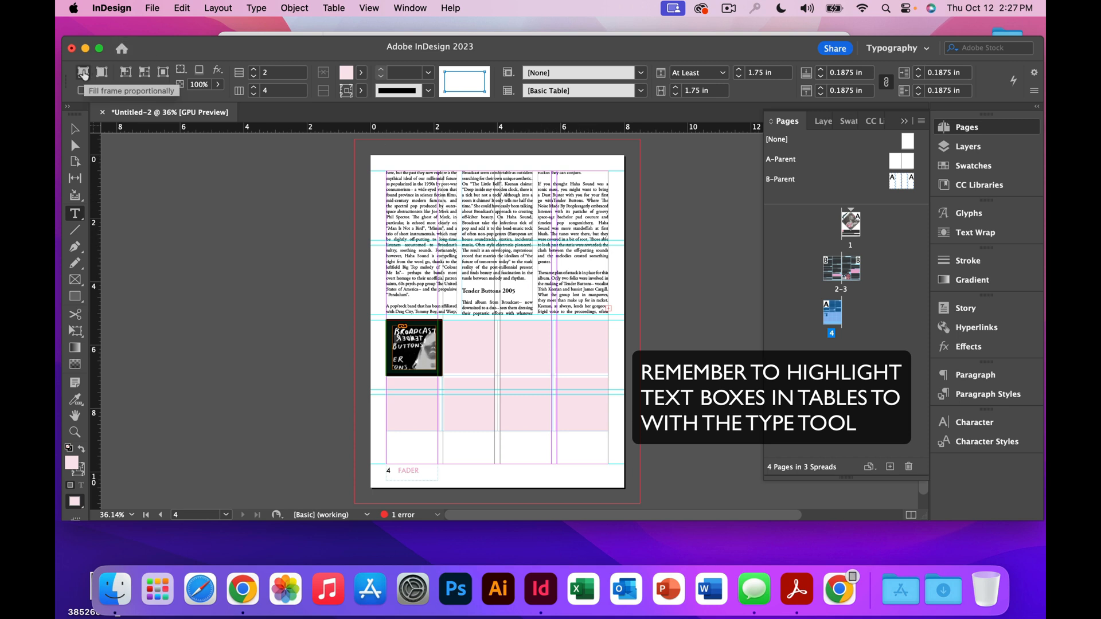
{"action": "left_click", "coordinate": [84, 74]}
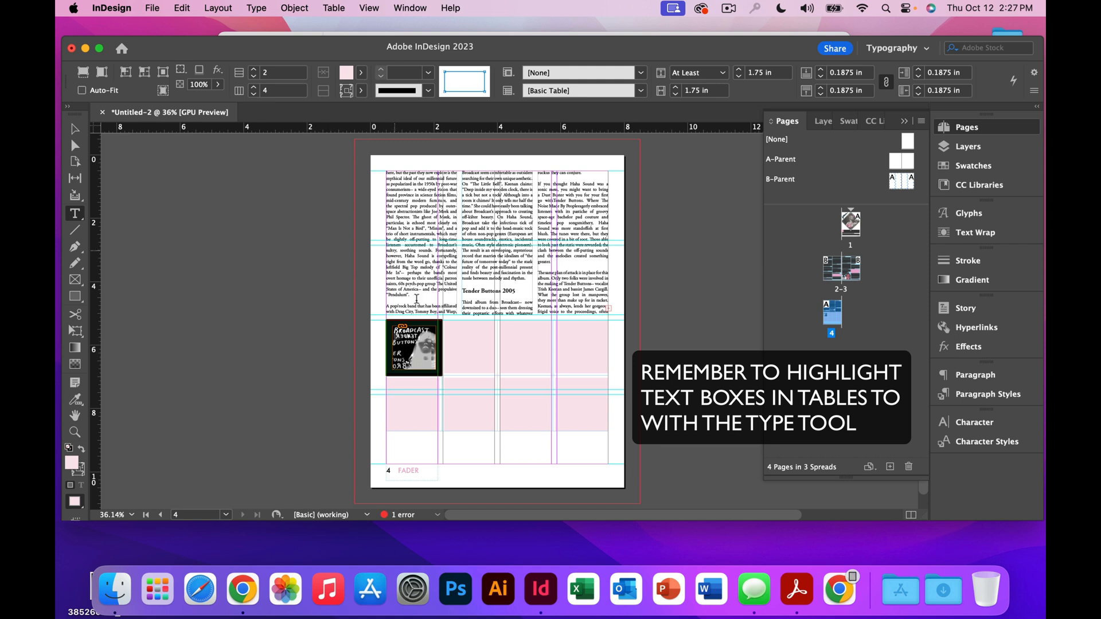
Place the image HAHA.png in the second cell of the table's top row.
{"action": "left_click", "coordinate": [461, 347]}
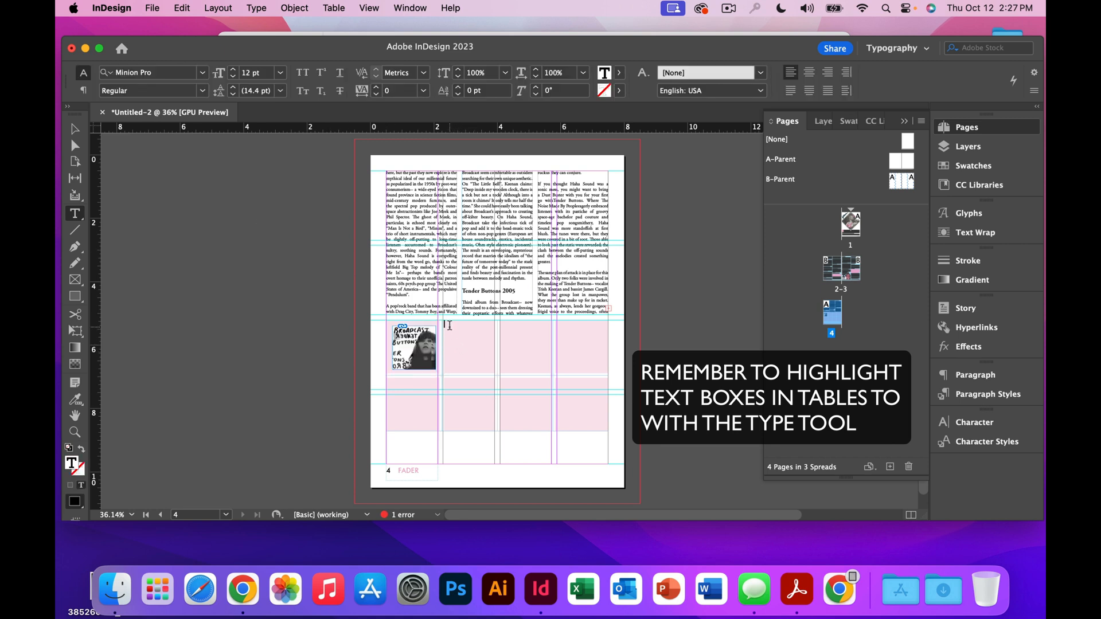
{"action": "key", "text": "super+d"}
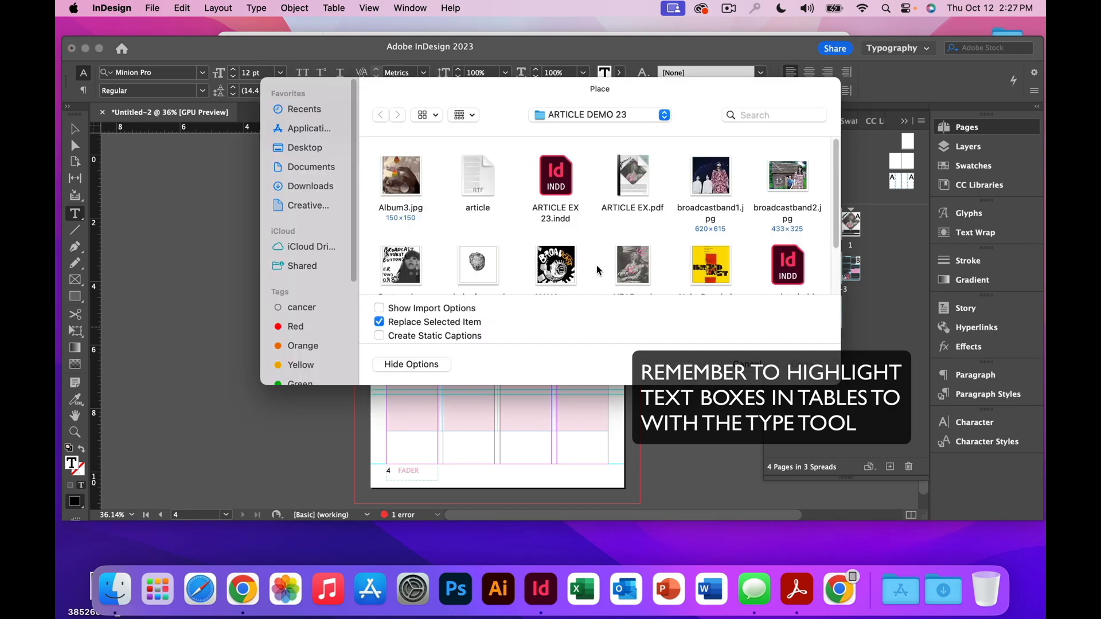
{"action": "left_click", "coordinate": [557, 267]}
{"action": "key", "text": "Return"}
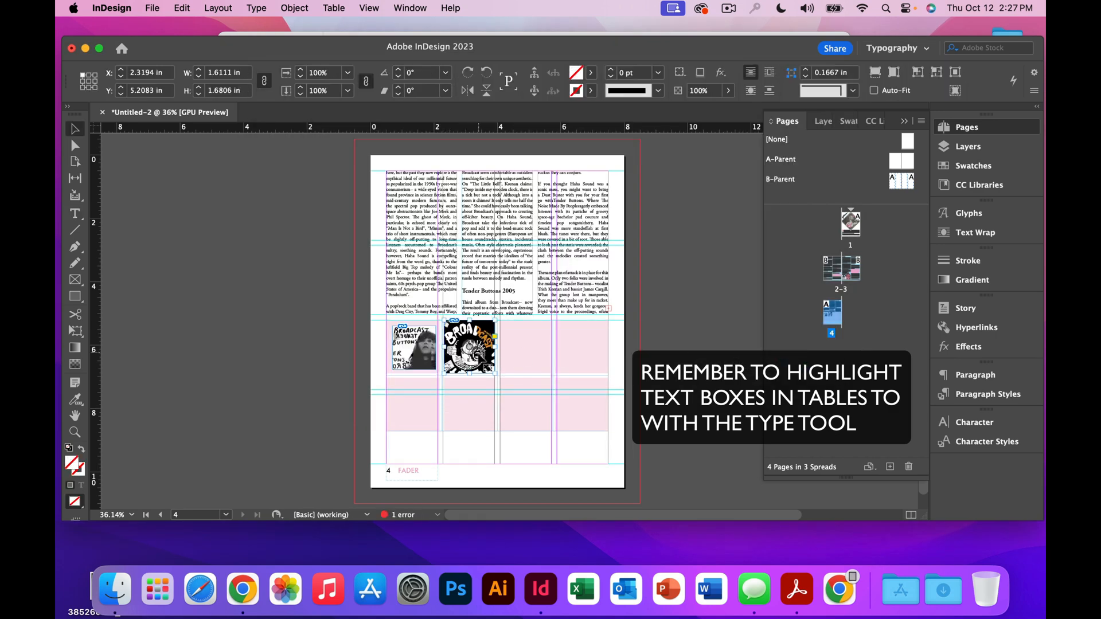
Give the second top-row cell 0.1875 in insets on all sides and fill its frame proportionally with the HAHA.png image.
{"action": "key", "text": "t"}
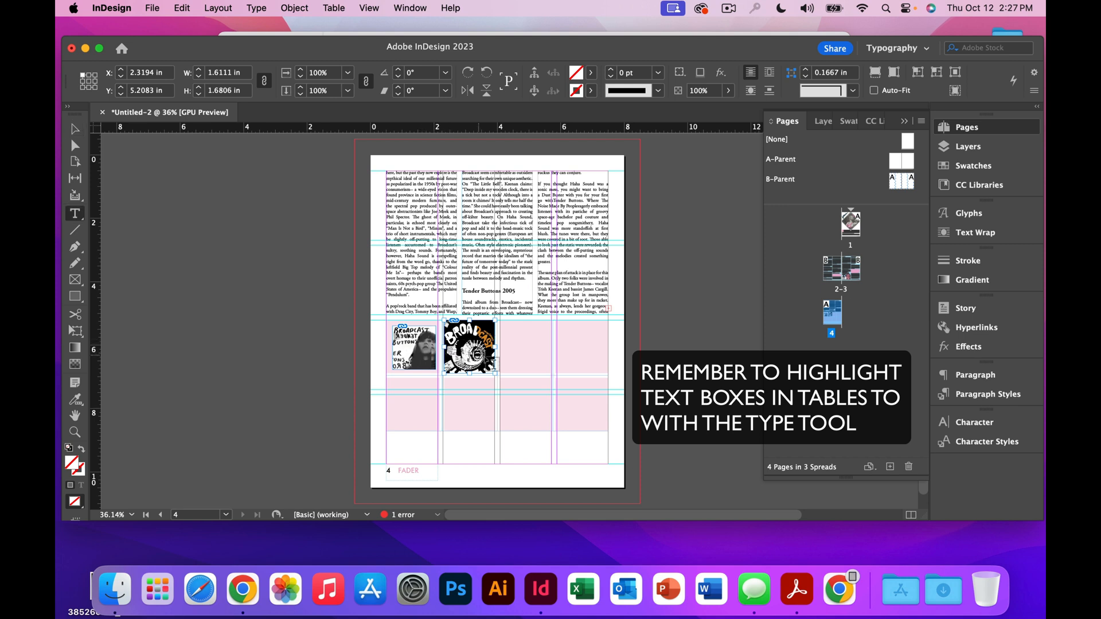
{"action": "left_click_drag", "start_coordinate": [504, 370], "coordinate": [485, 358]}
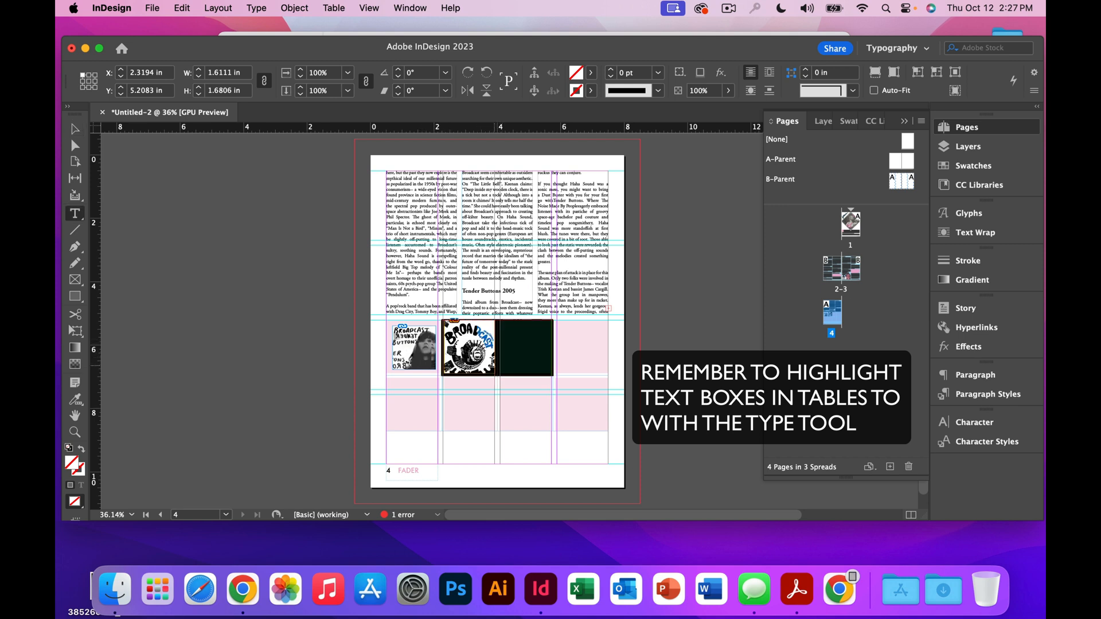
{"action": "left_click", "coordinate": [487, 360]}
{"action": "left_click", "coordinate": [491, 365]}
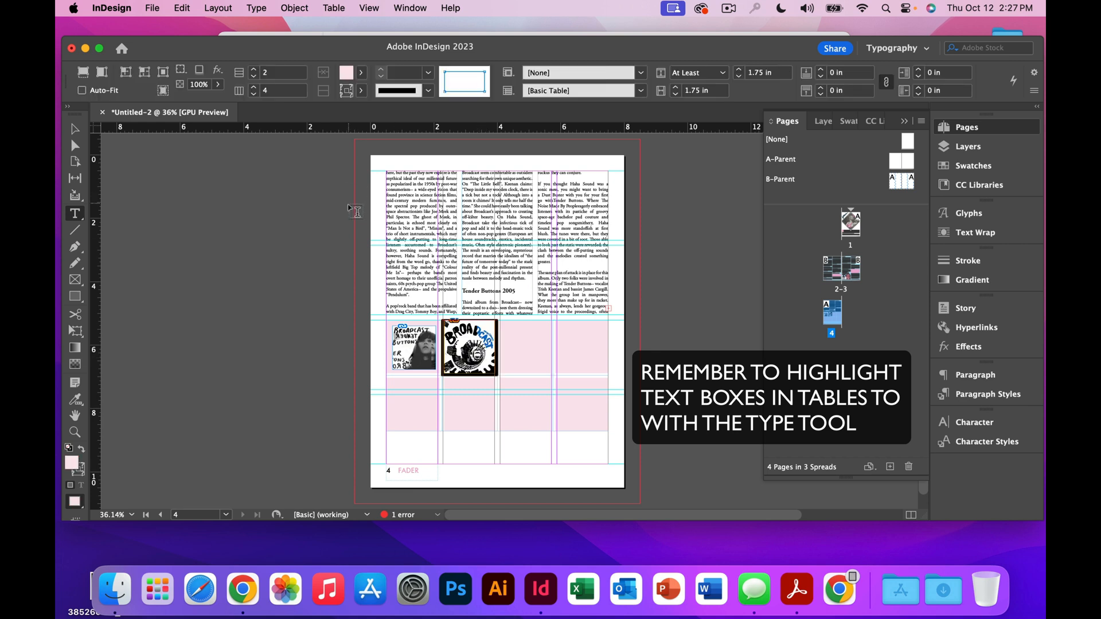
{"action": "left_click", "coordinate": [822, 69]}
{"action": "left_click", "coordinate": [822, 69]}
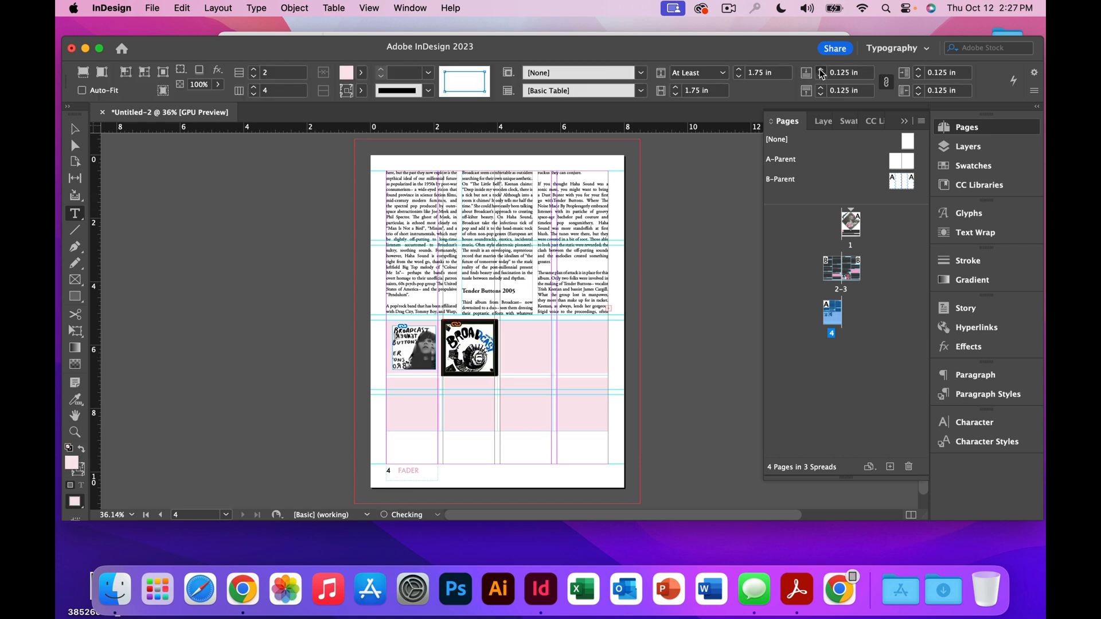
{"action": "left_click", "coordinate": [822, 70]}
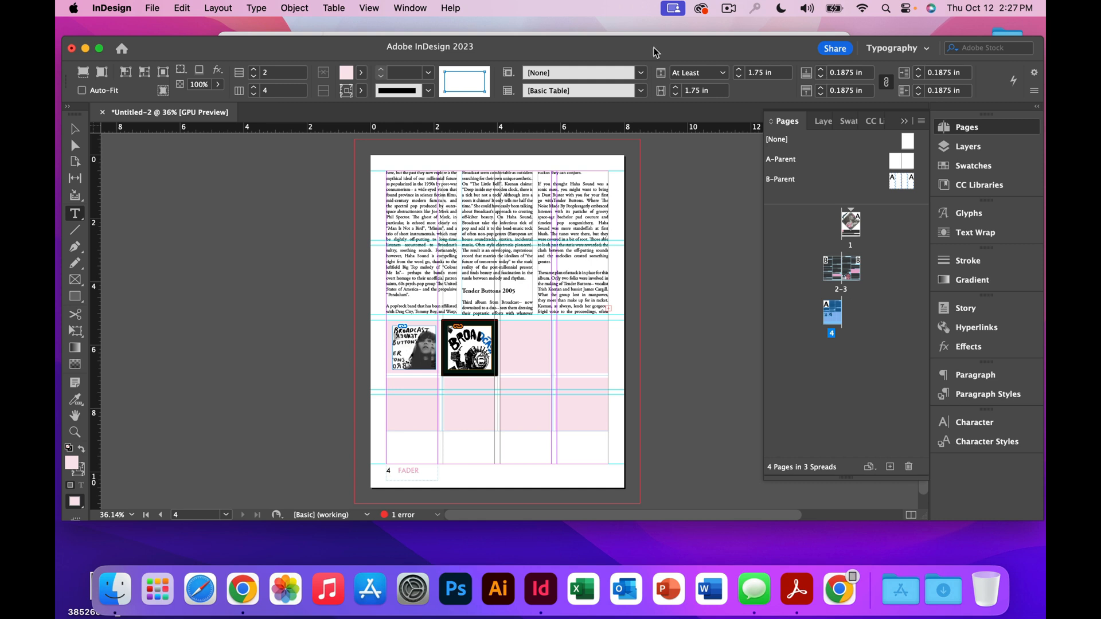
{"action": "left_click", "coordinate": [84, 74]}
Place the image NoisePeople.jpg in the third cell of the table's top row.
{"action": "left_click", "coordinate": [507, 347]}
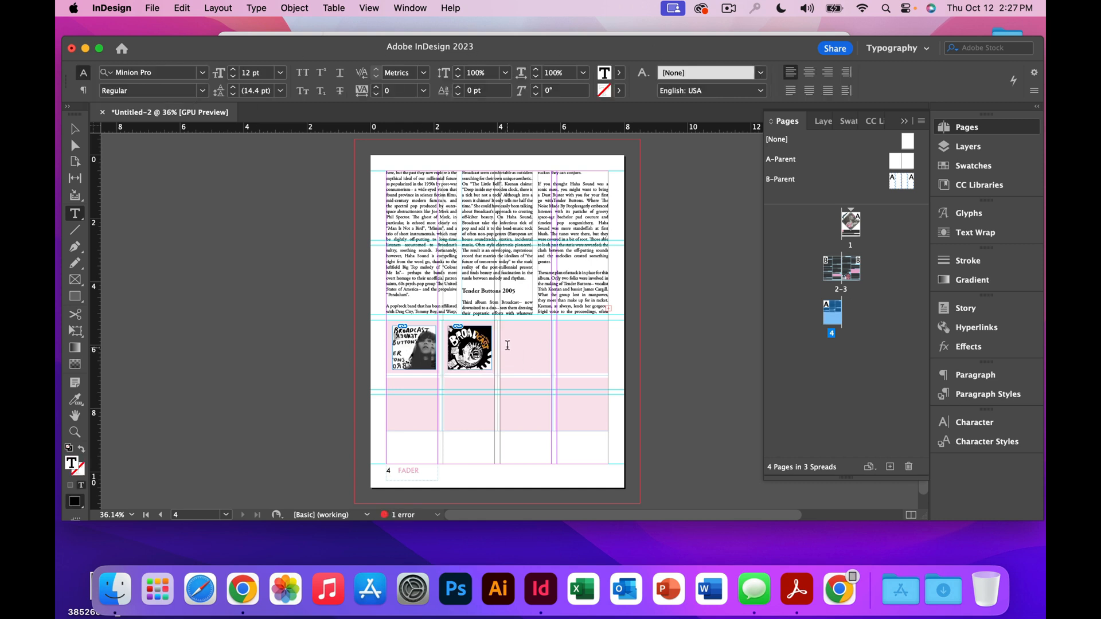
{"action": "key", "text": "super+d"}
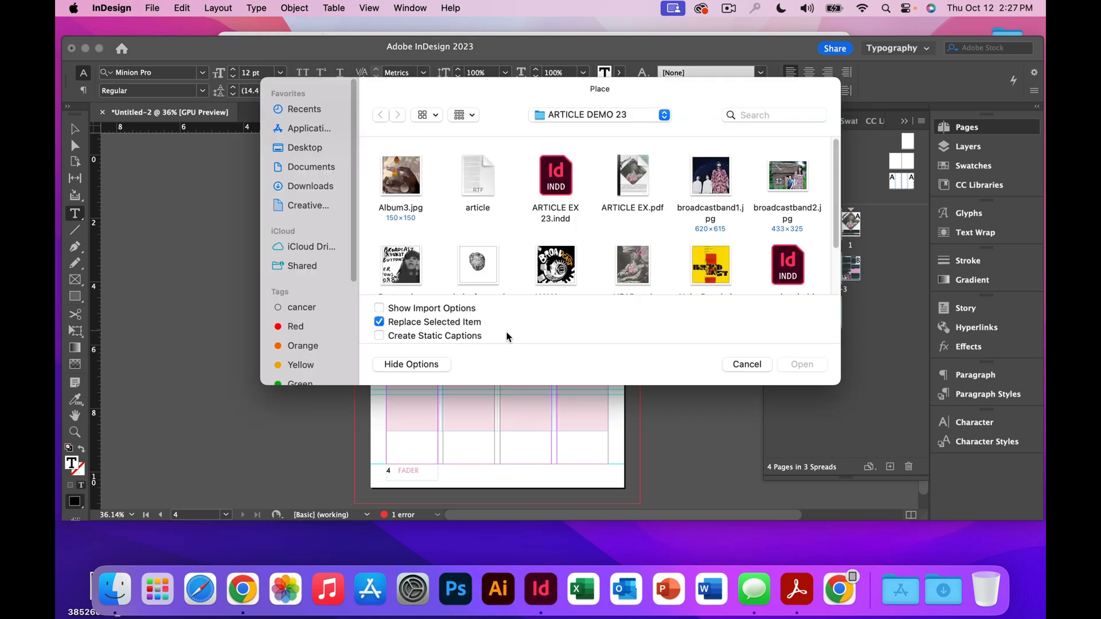
{"action": "left_click", "coordinate": [709, 267]}
{"action": "left_click", "coordinate": [800, 365]}
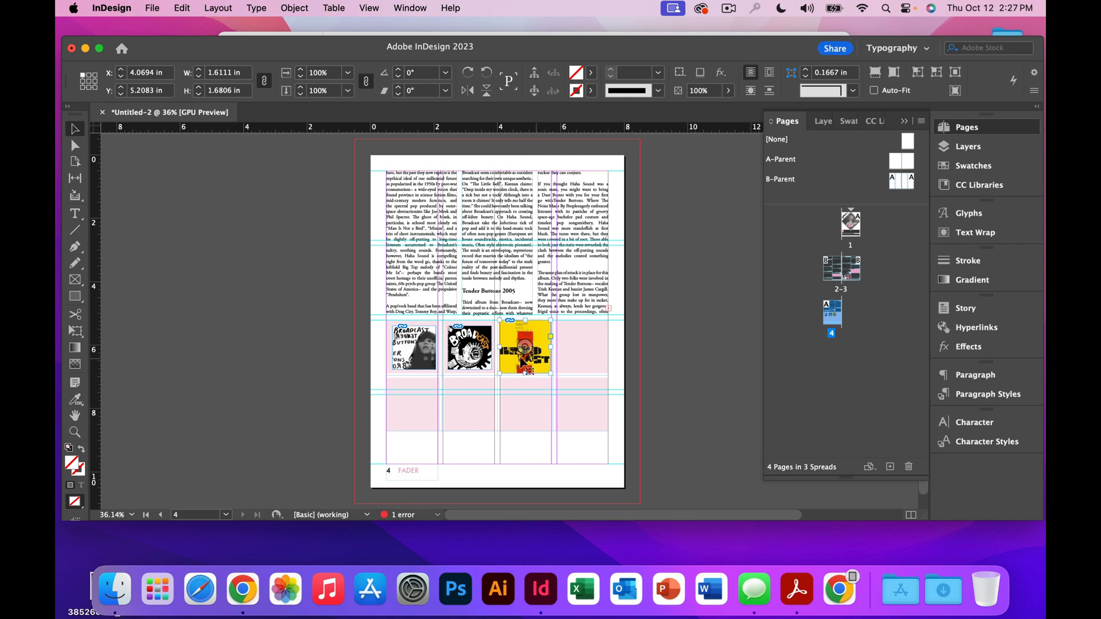
Give the third top-row cell 0.1875 in insets on all sides and fill its frame proportionally with the NoisePeople.jpg image.
{"action": "key", "text": "t"}
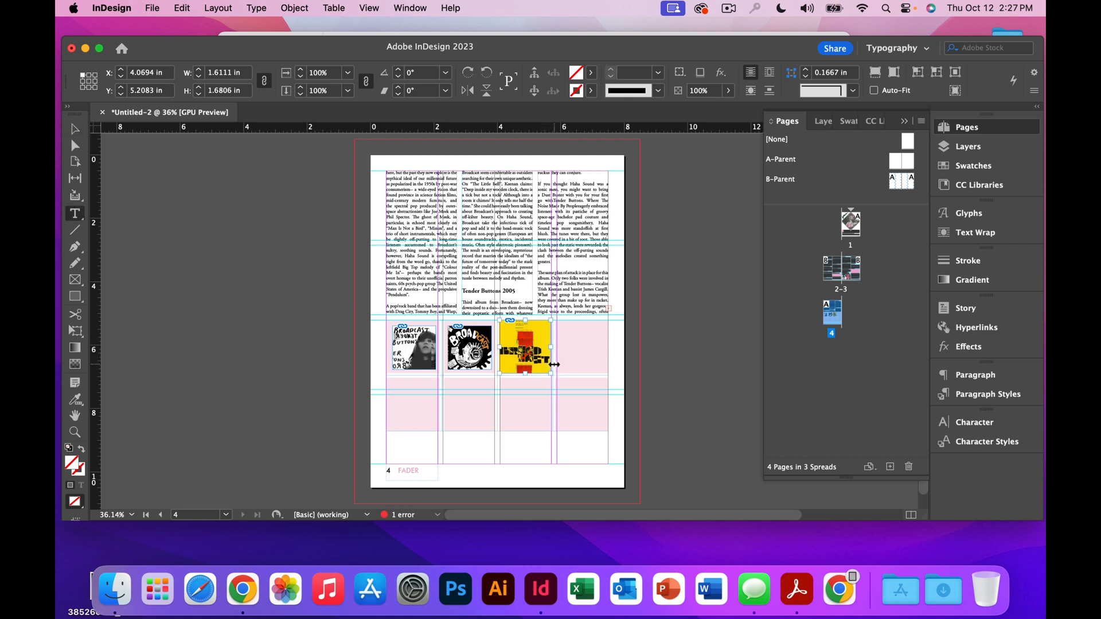
{"action": "left_click_drag", "start_coordinate": [556, 370], "coordinate": [540, 363]}
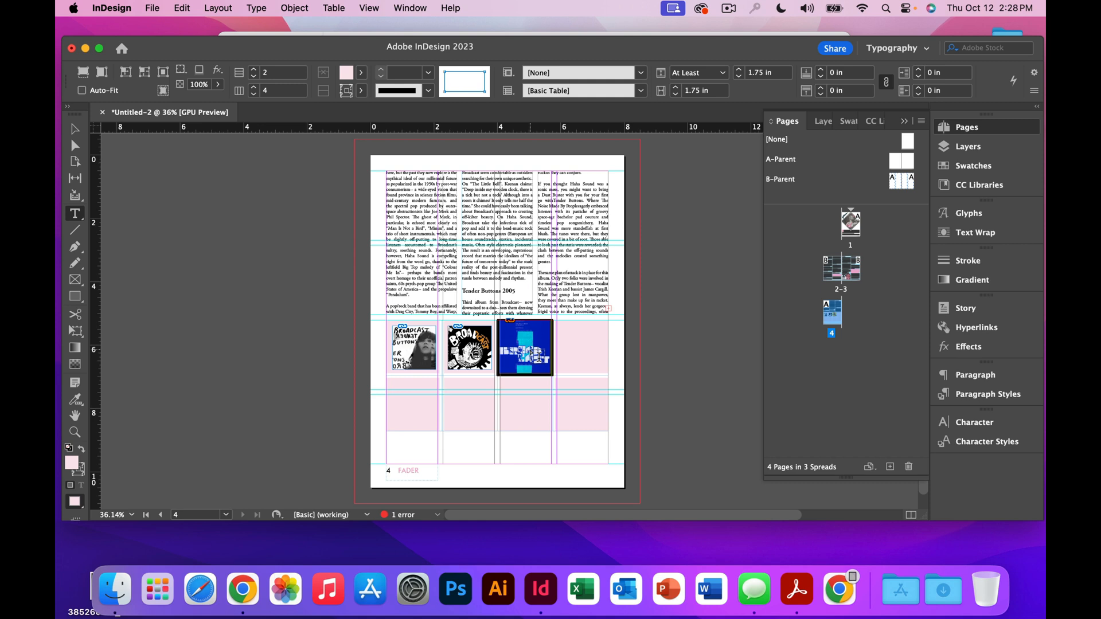
{"action": "left_click", "coordinate": [822, 69]}
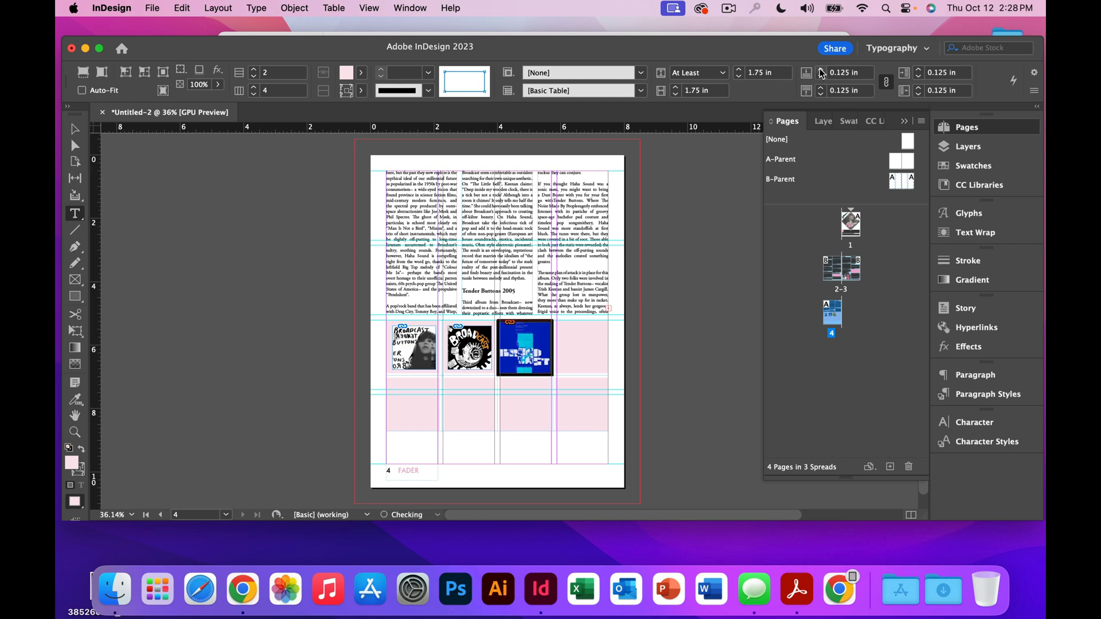
{"action": "left_click", "coordinate": [822, 69]}
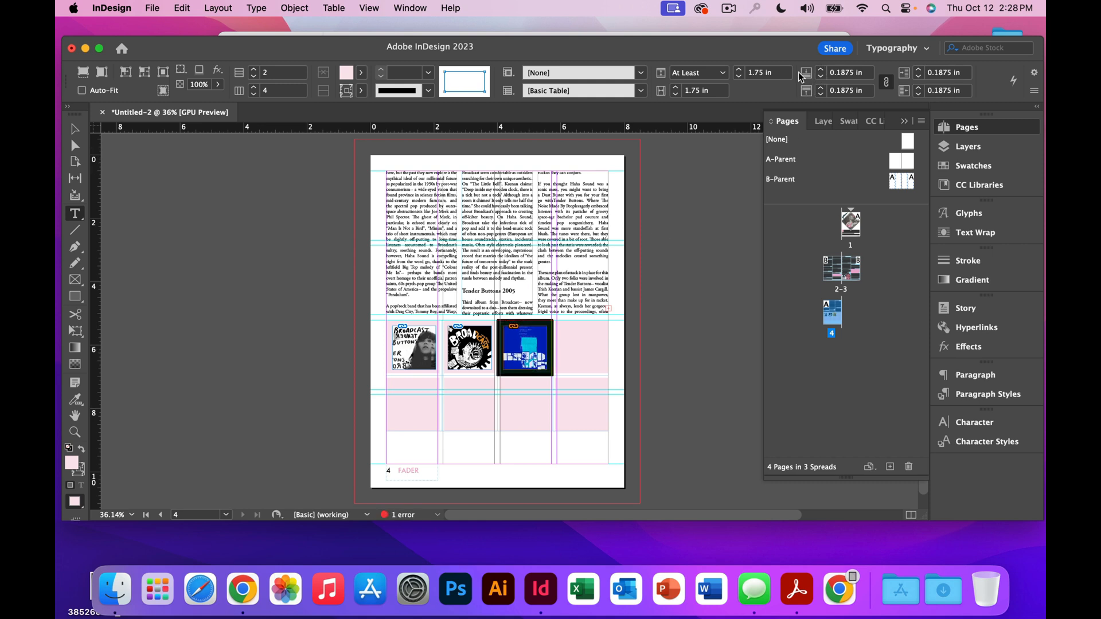
{"action": "left_click", "coordinate": [82, 72]}
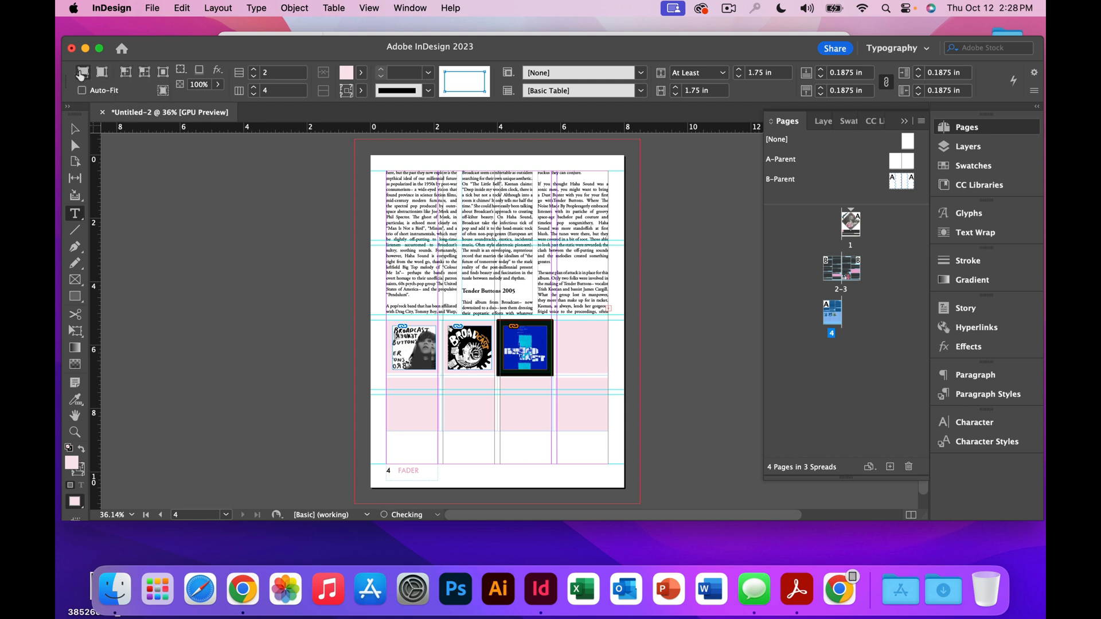
Place the image Album3.jpg in the fourth cell of the table's top row.
{"action": "left_click", "coordinate": [563, 334]}
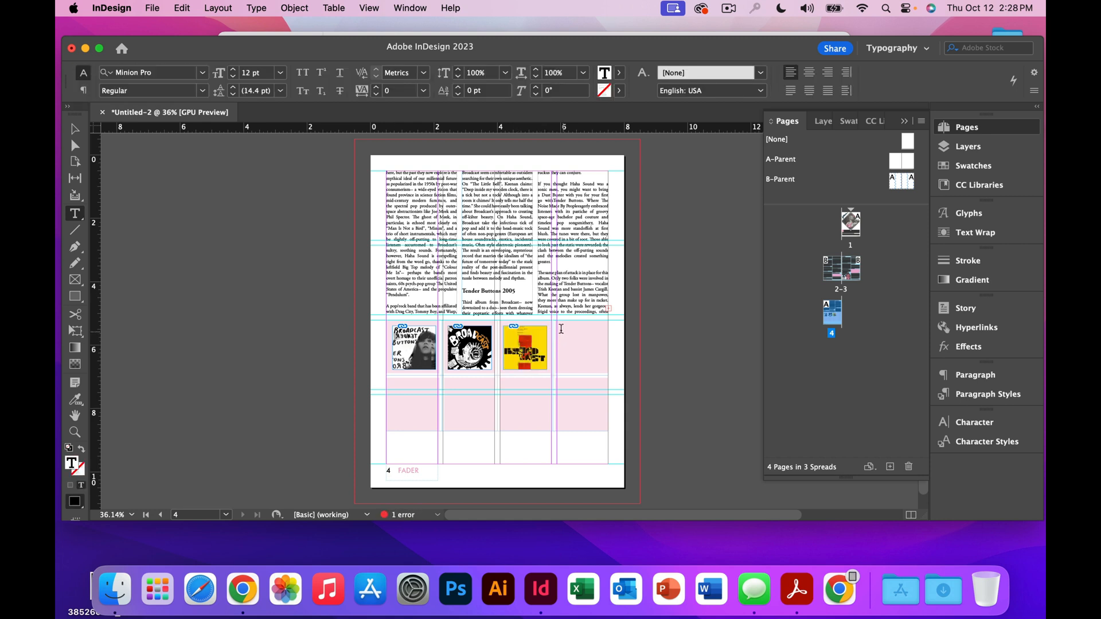
{"action": "key", "text": "super+d"}
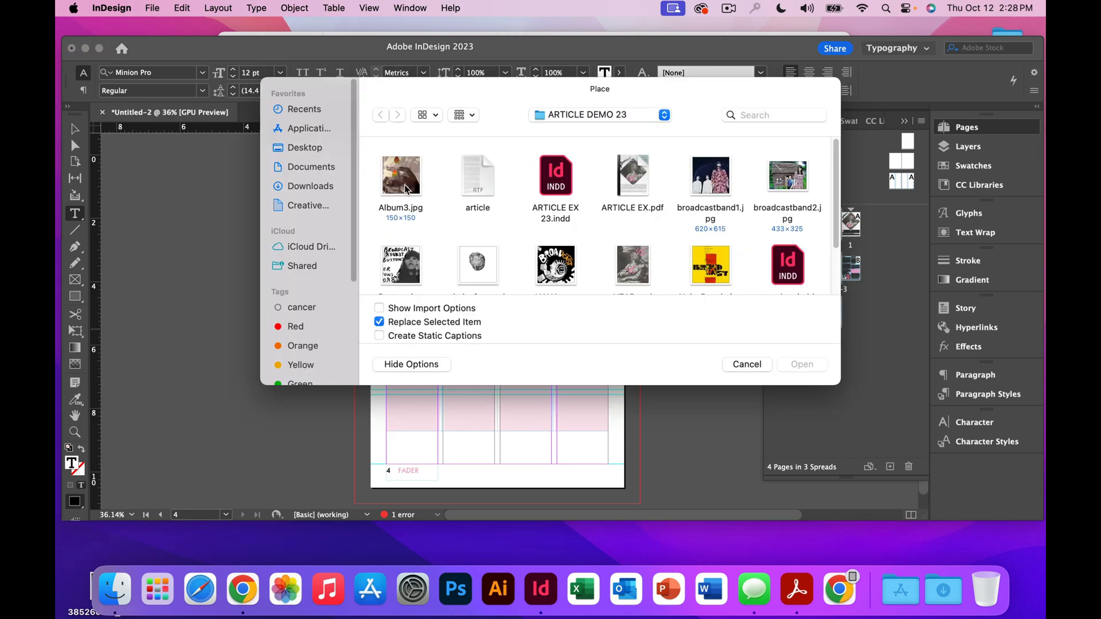
{"action": "left_click", "coordinate": [404, 189]}
{"action": "left_click", "coordinate": [809, 367]}
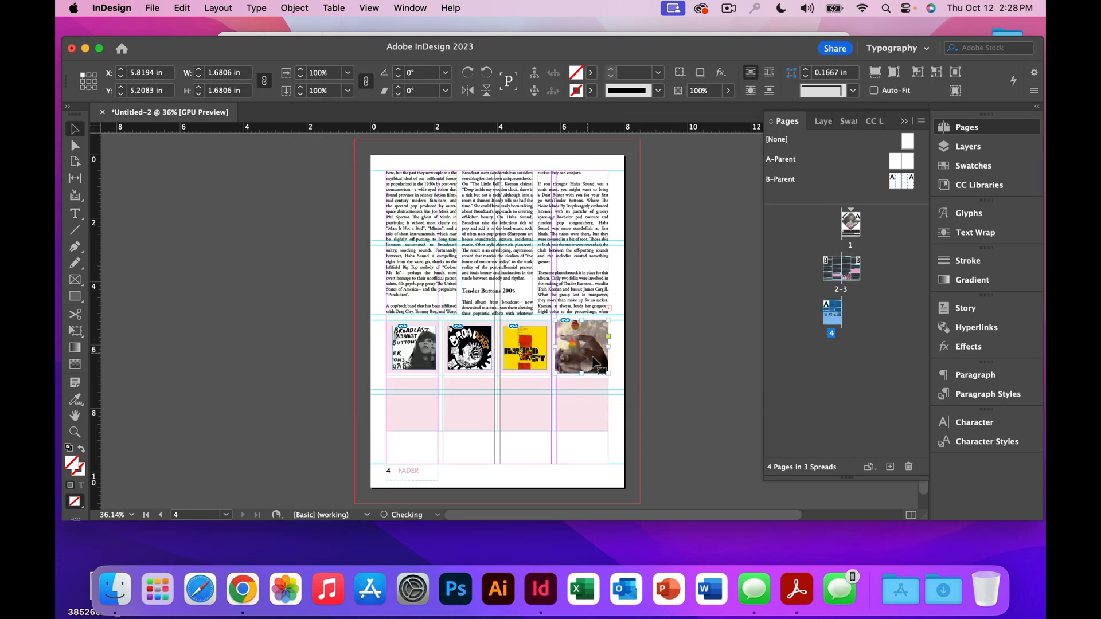
Give the fourth top-row cell 0.1875 in insets on all sides and fill its frame proportionally with the Album3.jpg image.
{"action": "key", "text": "t"}
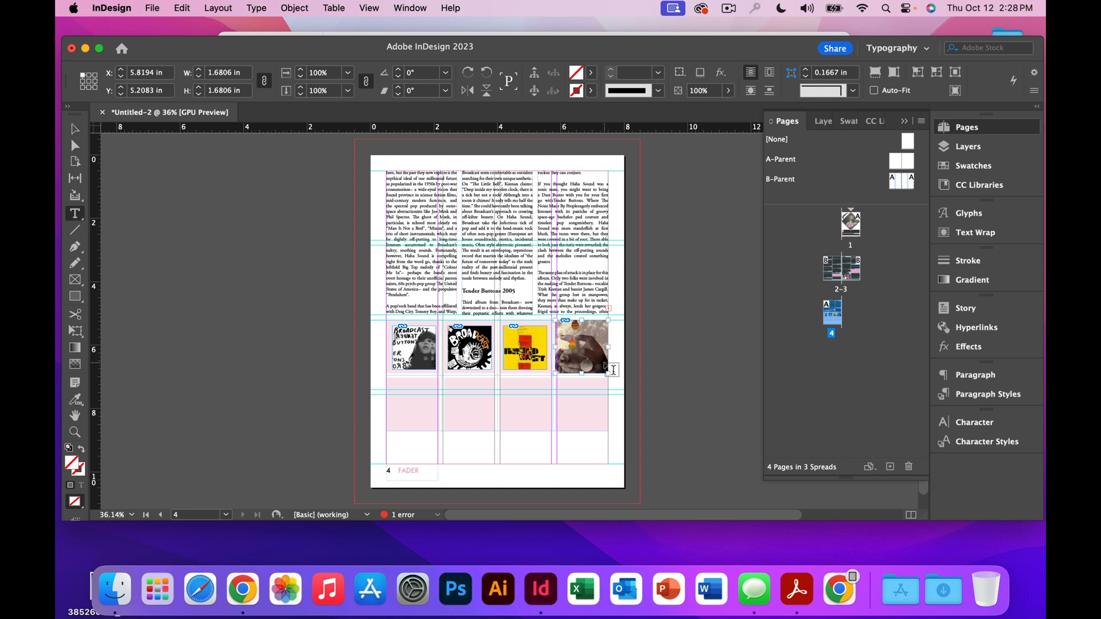
{"action": "left_click", "coordinate": [610, 368]}
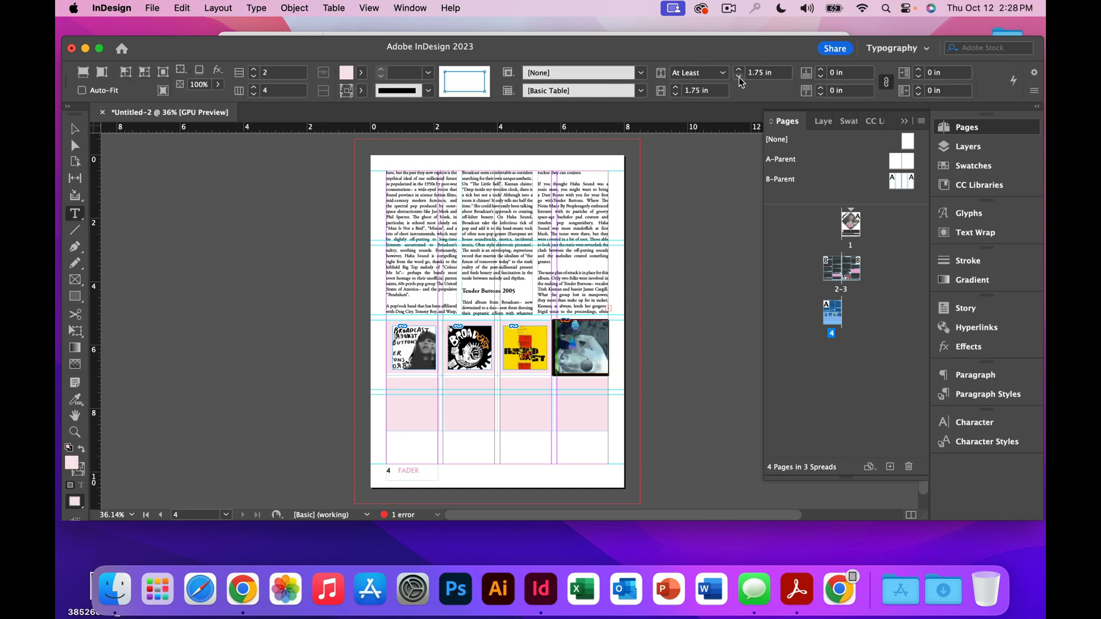
{"action": "left_click", "coordinate": [820, 69]}
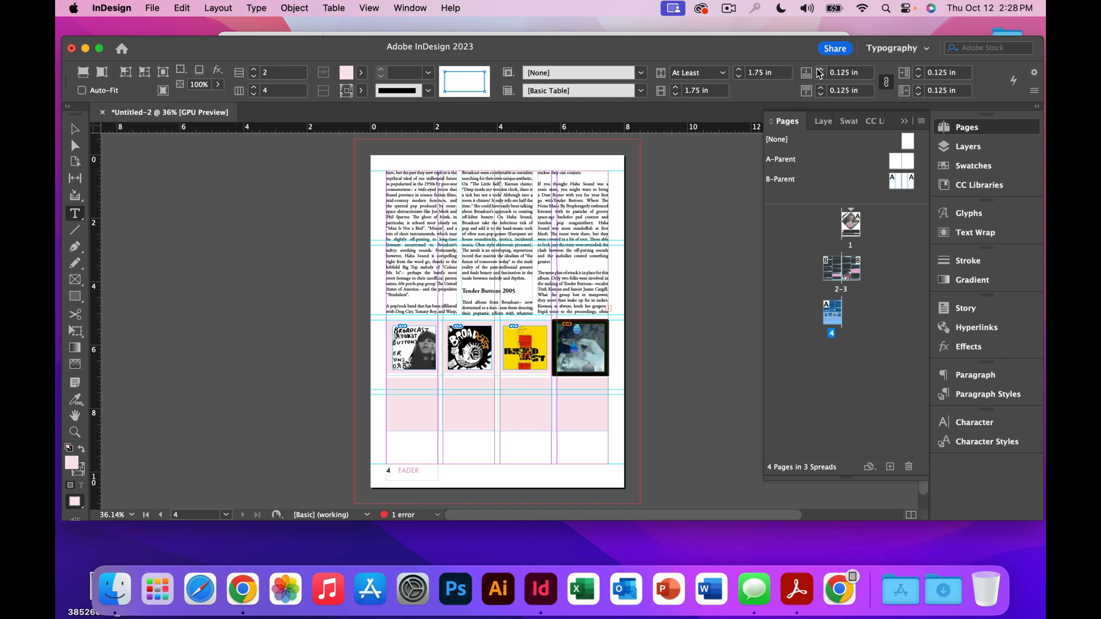
{"action": "left_click", "coordinate": [820, 69]}
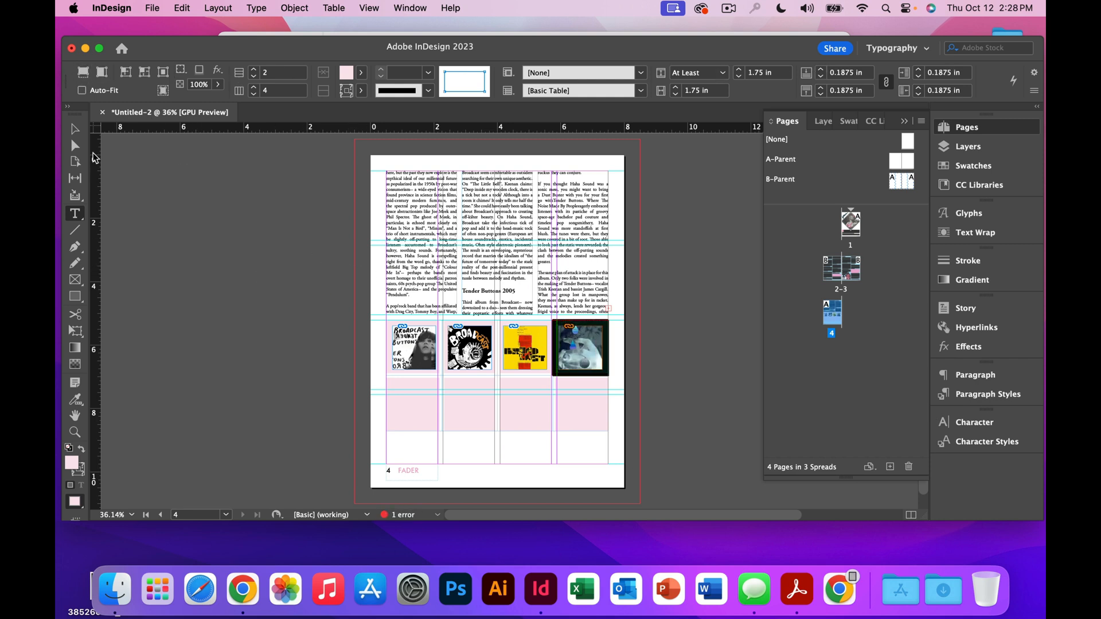
Leave the table cell selection and view page 4 with the album covers in presentation mode.
{"action": "key", "text": "Escape"}
{"action": "key", "text": "shift+w"}
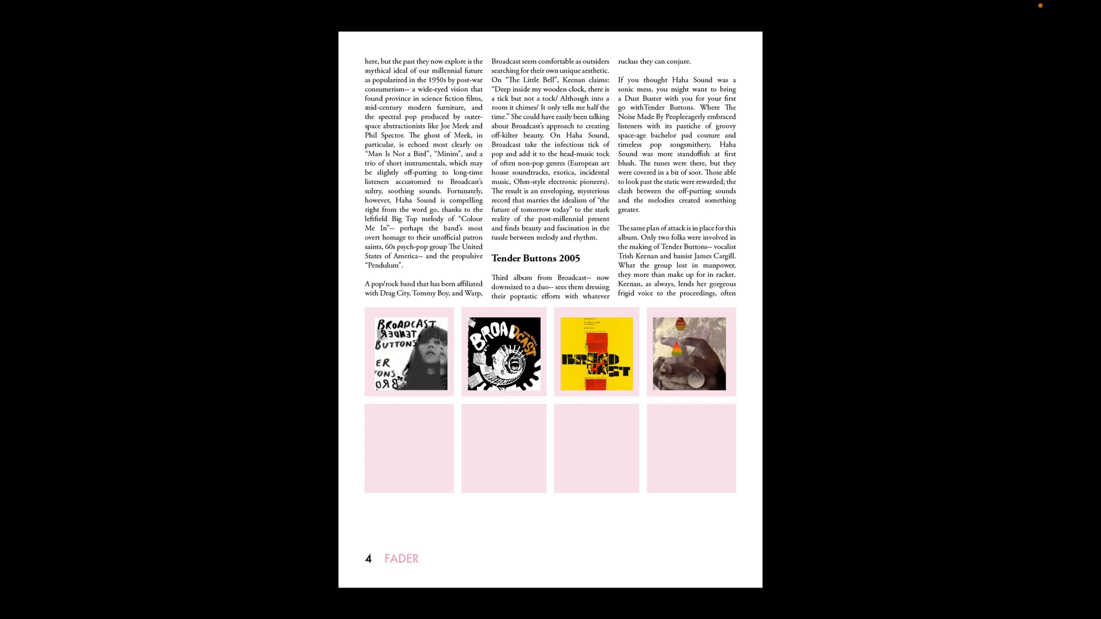
Copy the phrase "The result is an enveloping, mysterious record that marries the idealism" from the article into the first bottom-row table cell.
{"action": "key", "text": "Escape"}
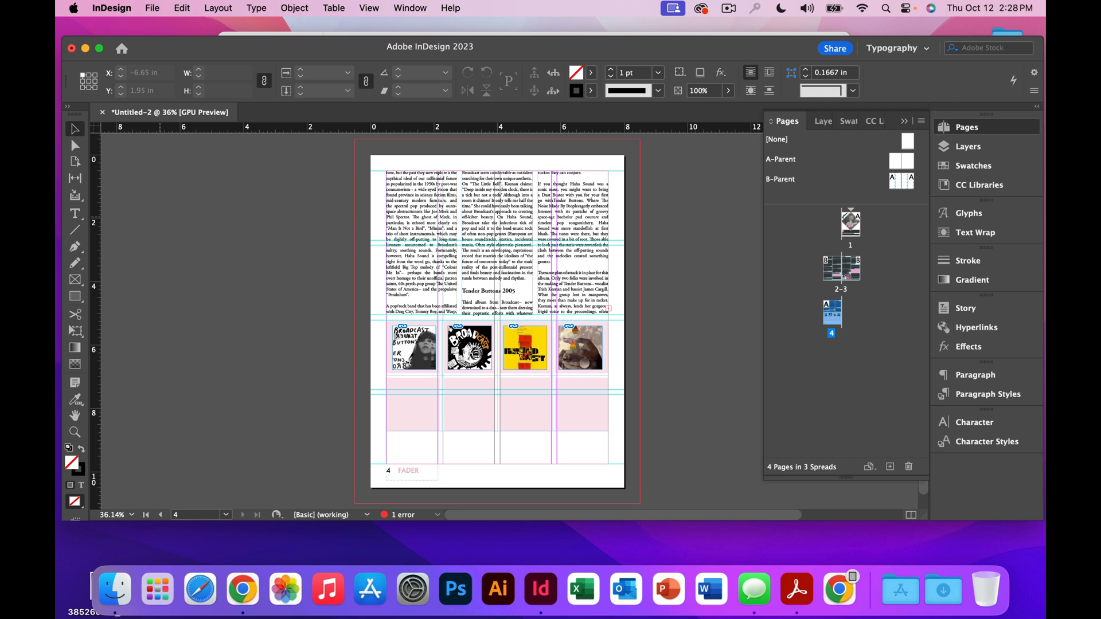
{"action": "left_click", "coordinate": [403, 412]}
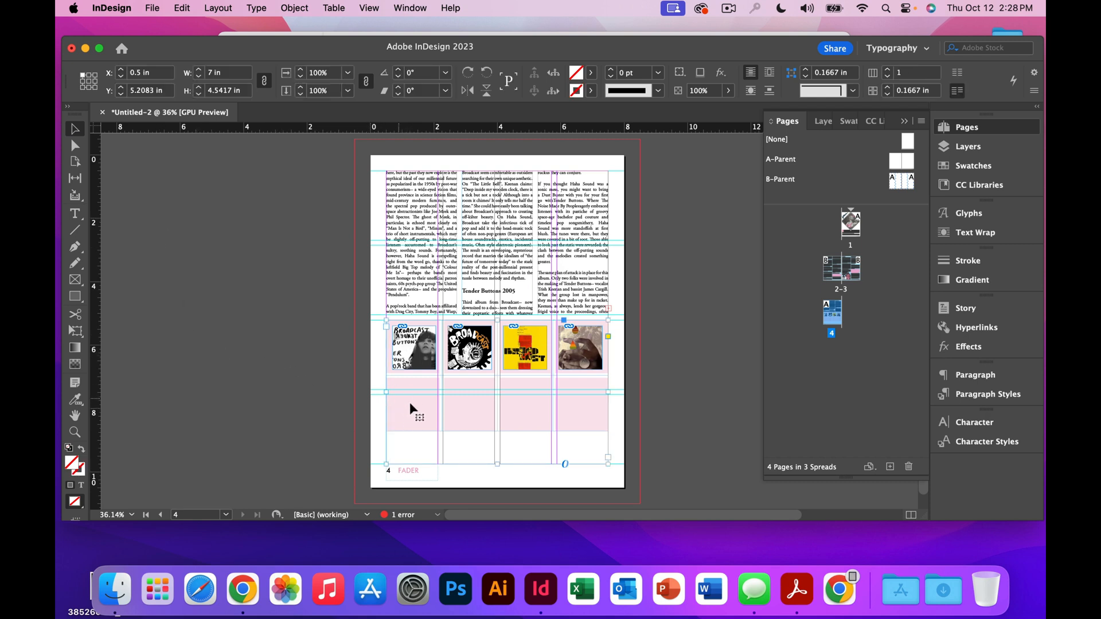
{"action": "left_click", "coordinate": [75, 213]}
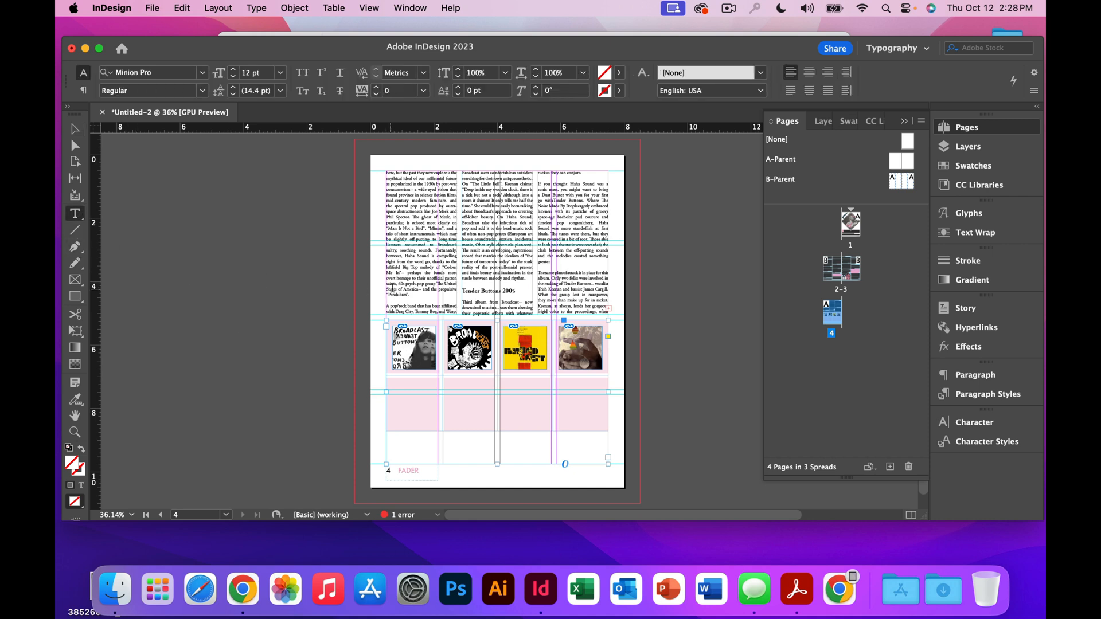
{"action": "left_click_drag", "start_coordinate": [462, 251], "coordinate": [519, 256]}
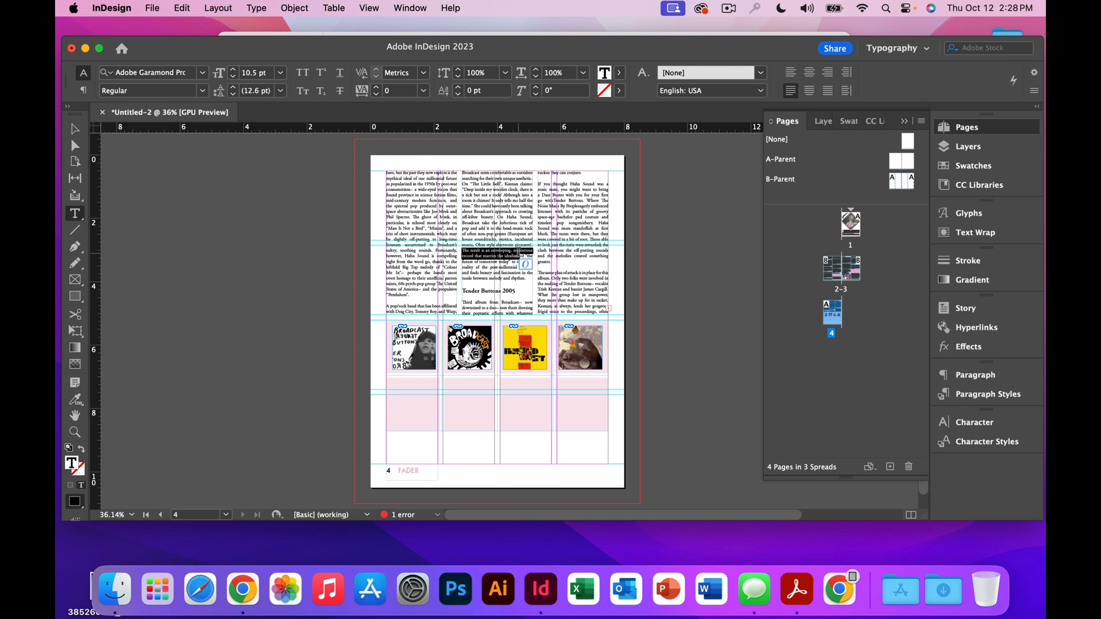
{"action": "key", "text": "super+c"}
{"action": "left_click", "coordinate": [392, 389]}
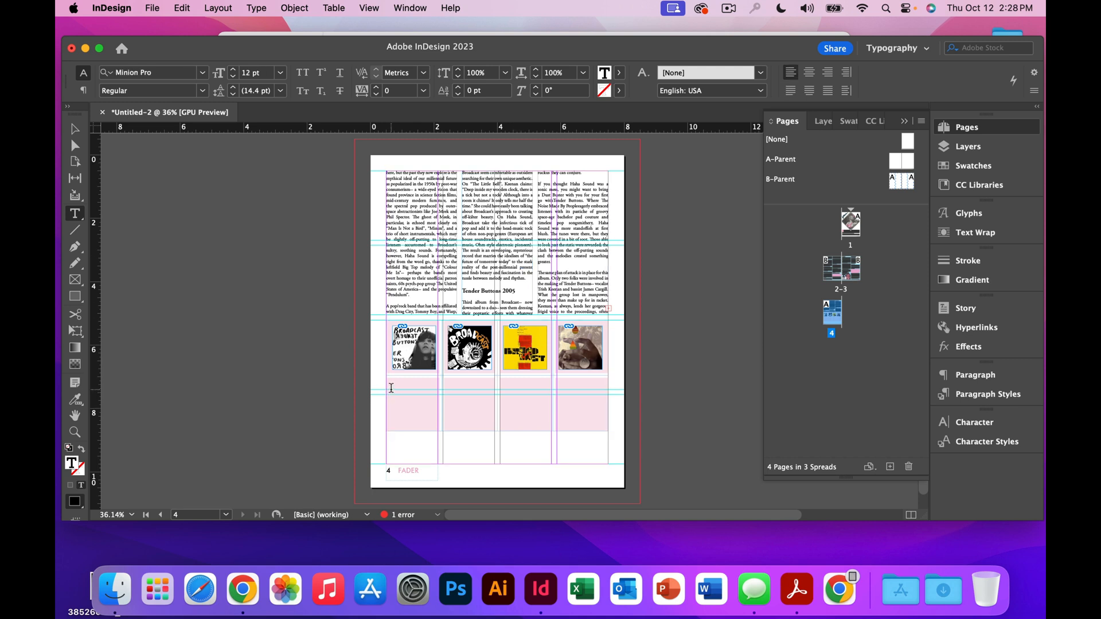
{"action": "key", "text": "super+v"}
Deselect the pasted caption text and preview page 4 in presentation mode.
{"action": "left_click_drag", "start_coordinate": [429, 392], "coordinate": [394, 390]}
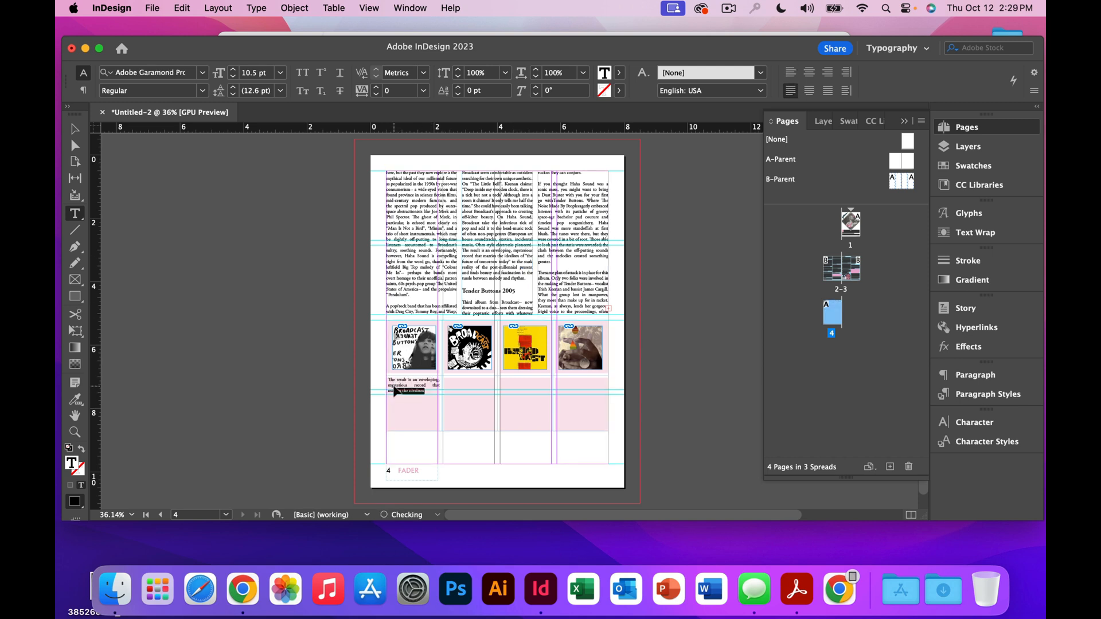
{"action": "key", "text": "shift+super+a"}
{"action": "key", "text": "shift+w"}
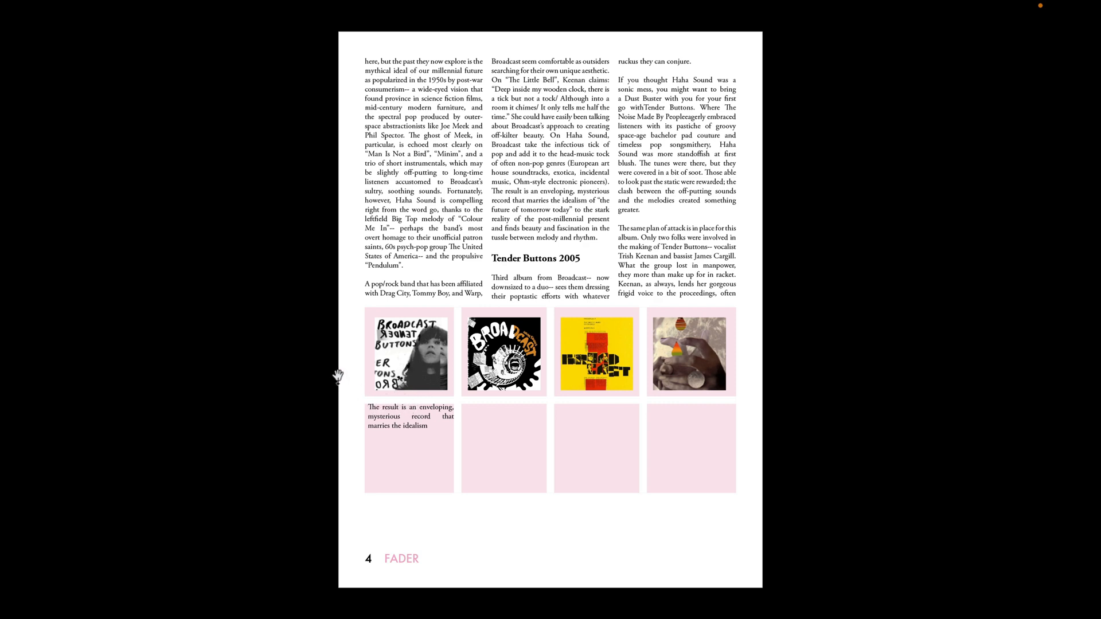
{"action": "key", "text": "Escape"}
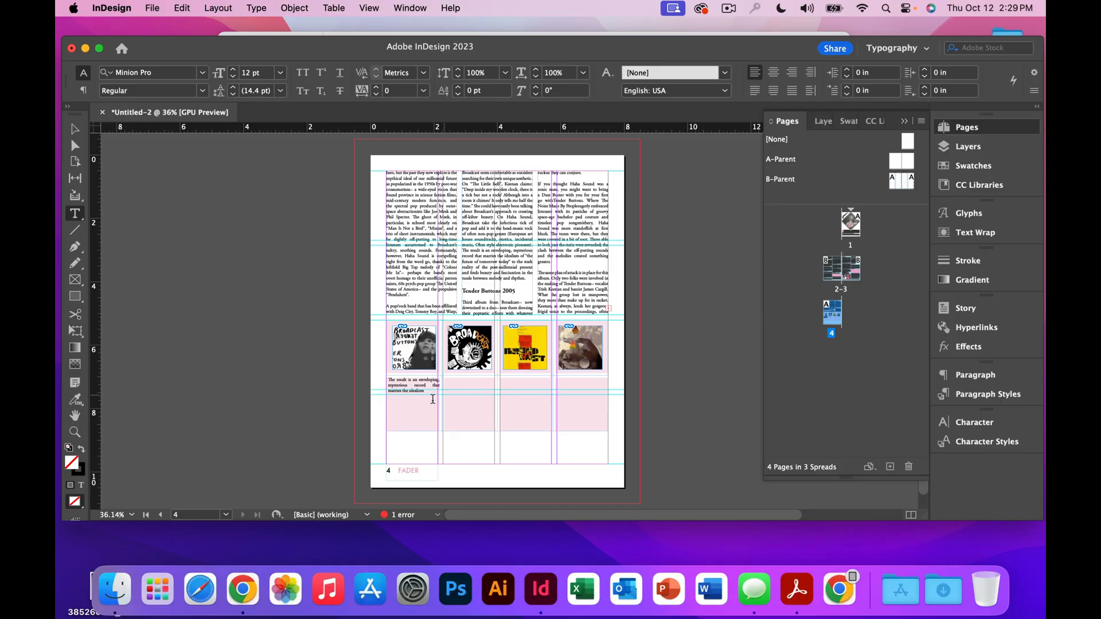
Set the font of the first bottom-row cell's text to Gill Sans Nova Book.
{"action": "left_click", "coordinate": [418, 391]}
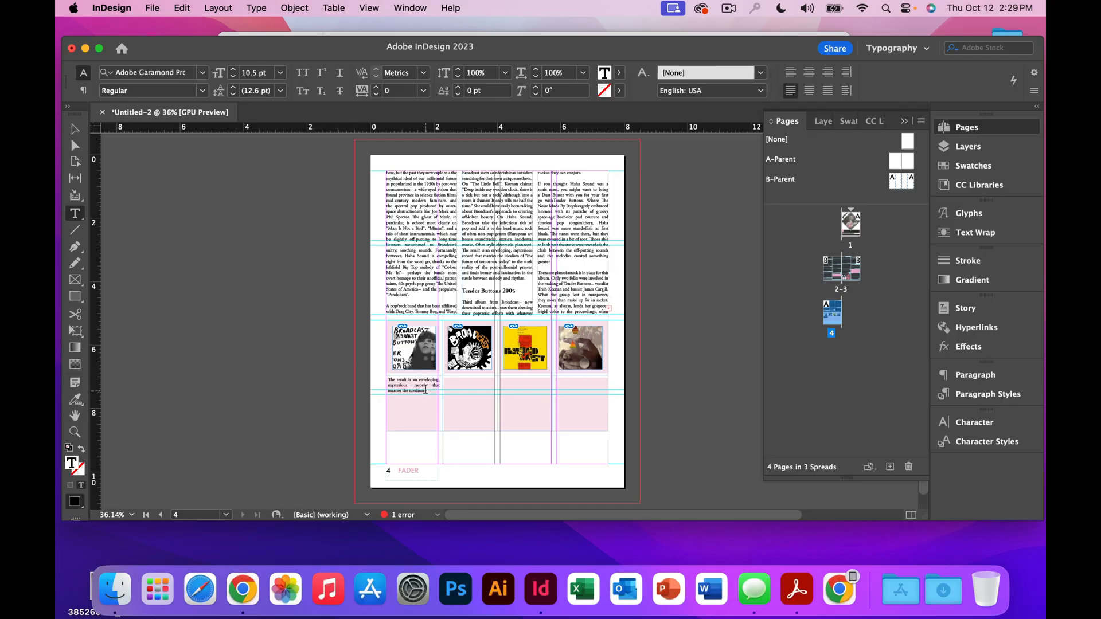
{"action": "left_click_drag", "start_coordinate": [401, 383], "coordinate": [388, 379]}
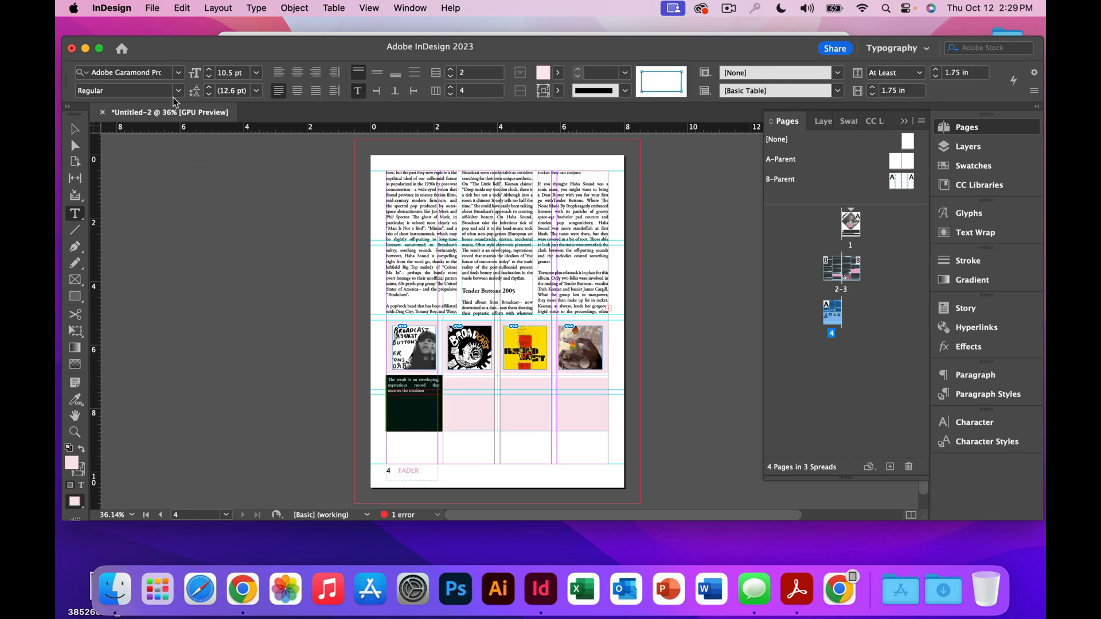
{"action": "left_click", "coordinate": [147, 73]}
{"action": "type", "text": "Gil"}
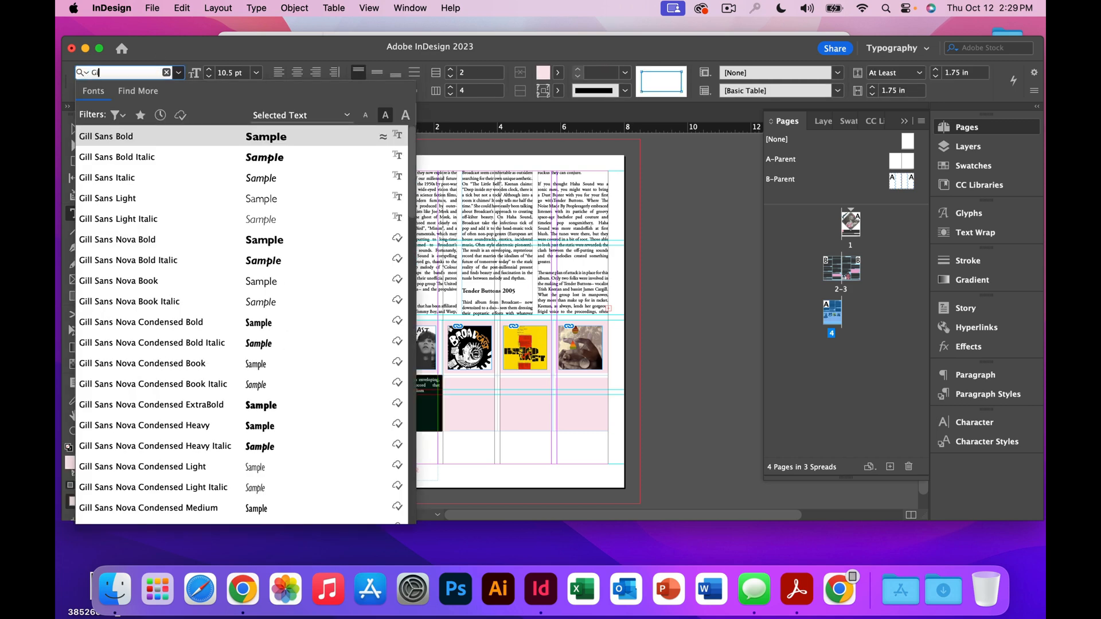
{"action": "left_click", "coordinate": [180, 275]}
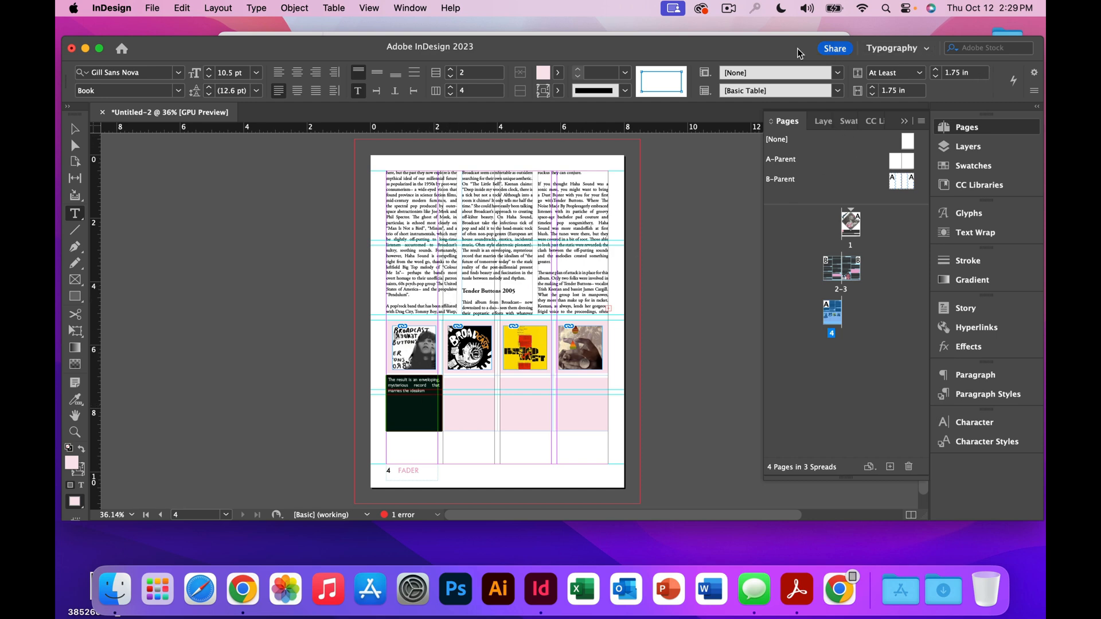
Try 0.1875 in insets on all sides of the first bottom-row cell, shifting the window to reach the inset values.
{"action": "left_click_drag", "start_coordinate": [777, 48], "coordinate": [612, 51]}
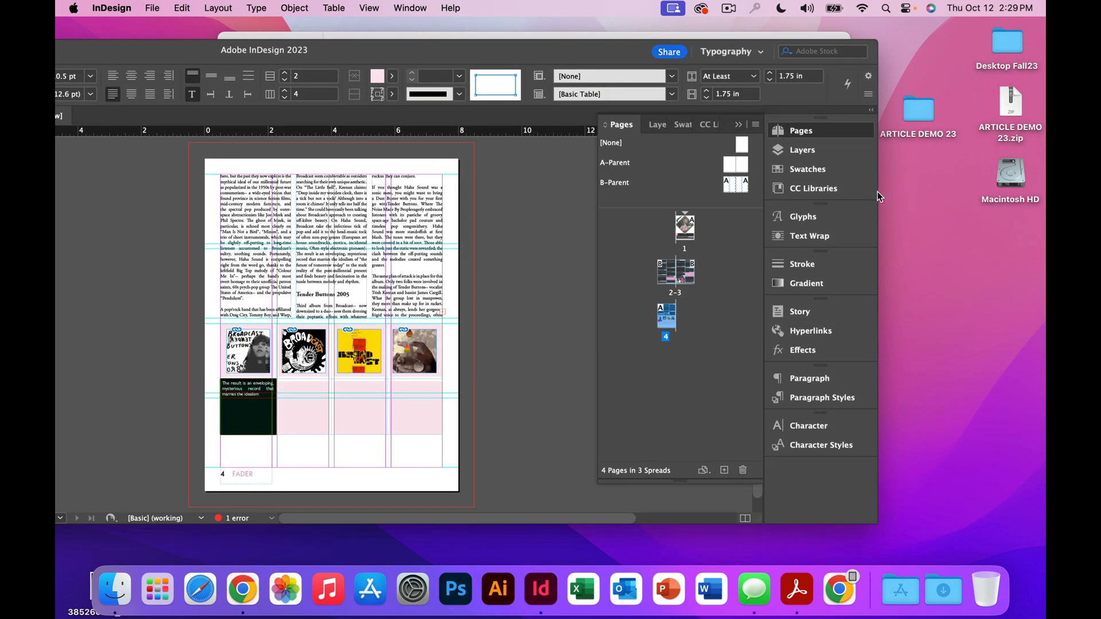
{"action": "left_click_drag", "start_coordinate": [877, 133], "coordinate": [1042, 149]}
{"action": "left_click_drag", "start_coordinate": [771, 58], "coordinate": [663, 54]}
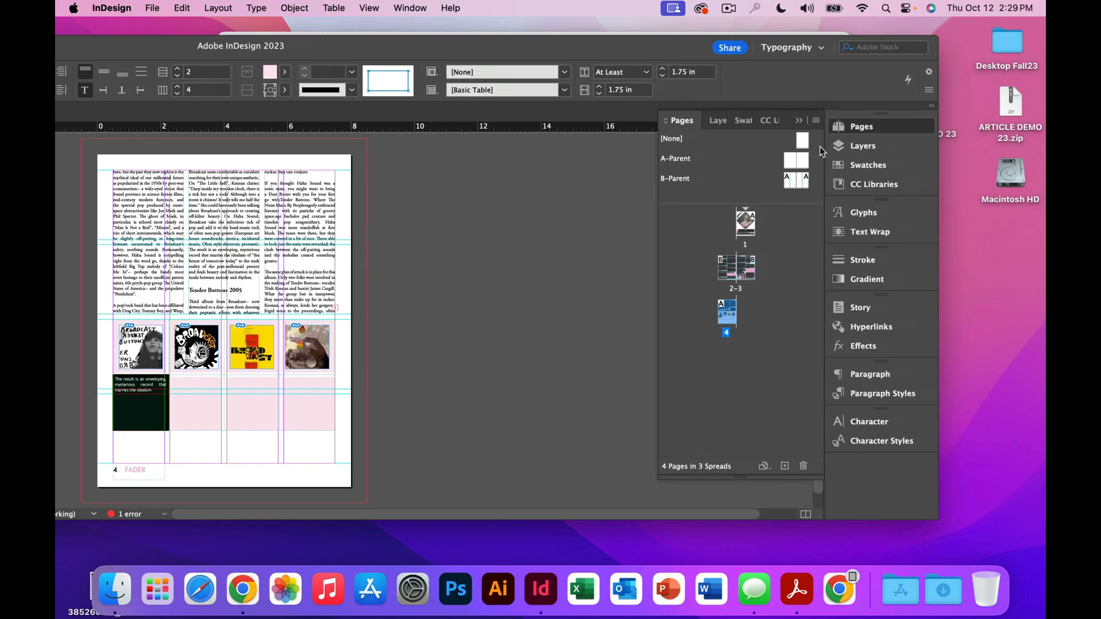
{"action": "left_click_drag", "start_coordinate": [978, 190], "coordinate": [1032, 192]}
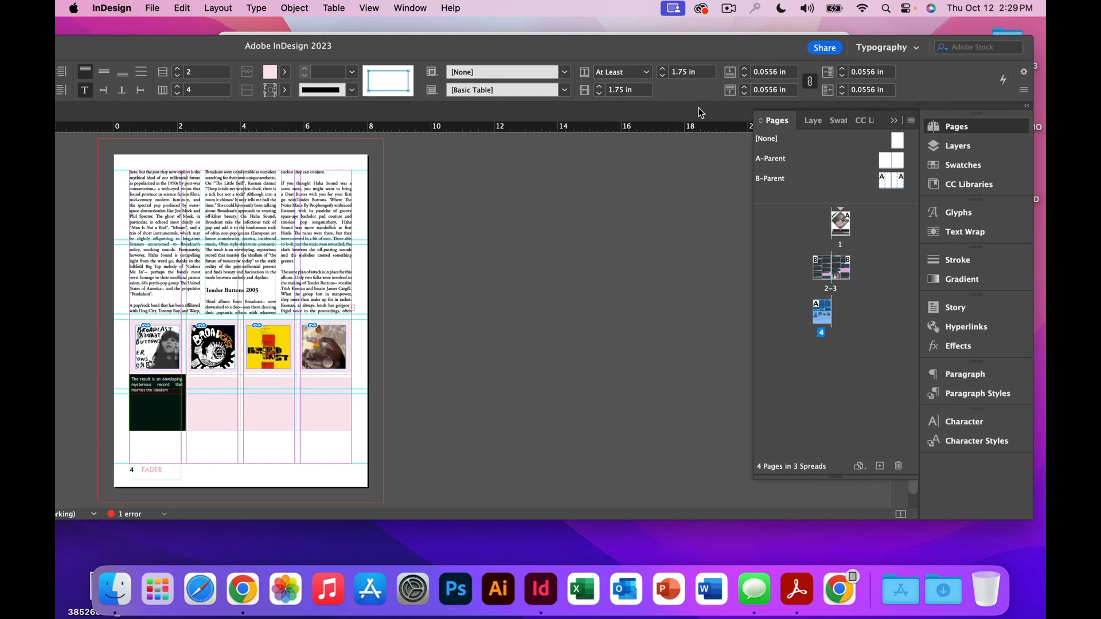
{"action": "left_click", "coordinate": [746, 69]}
{"action": "left_click", "coordinate": [745, 70]}
{"action": "left_click", "coordinate": [746, 70]}
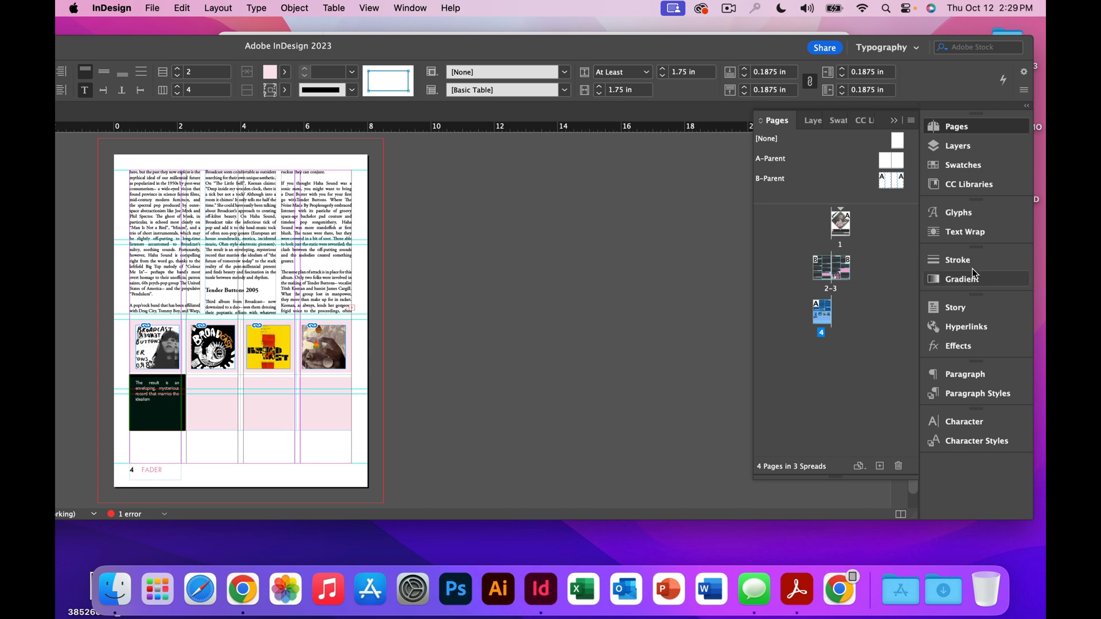
{"action": "left_click_drag", "start_coordinate": [1026, 238], "coordinate": [804, 236]}
{"action": "left_click_drag", "start_coordinate": [316, 51], "coordinate": [555, 67]}
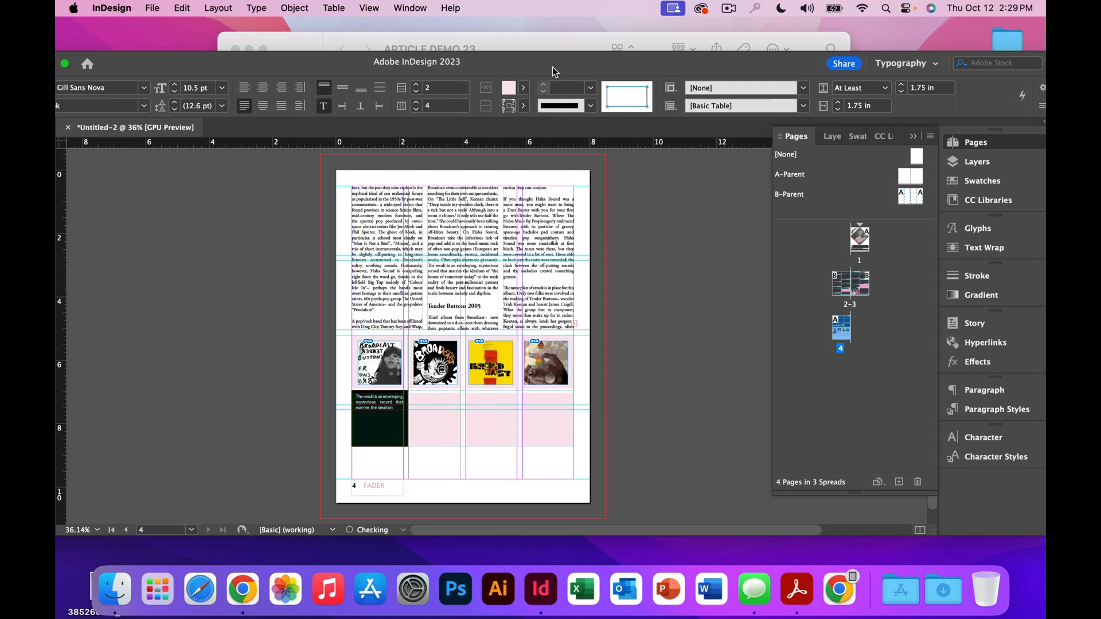
Give the first bottom-row cell text insets of 0.1875 in on all sides through its cell options.
{"action": "left_click", "coordinate": [341, 9]}
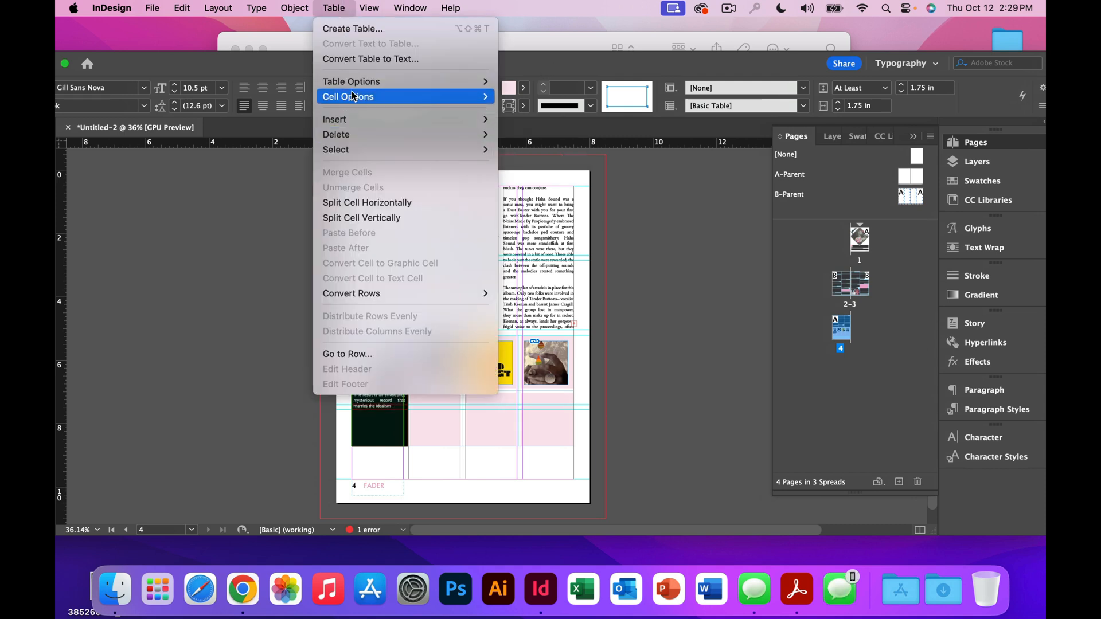
{"action": "mouse_move", "coordinate": [353, 95]}
{"action": "left_click", "coordinate": [553, 96]}
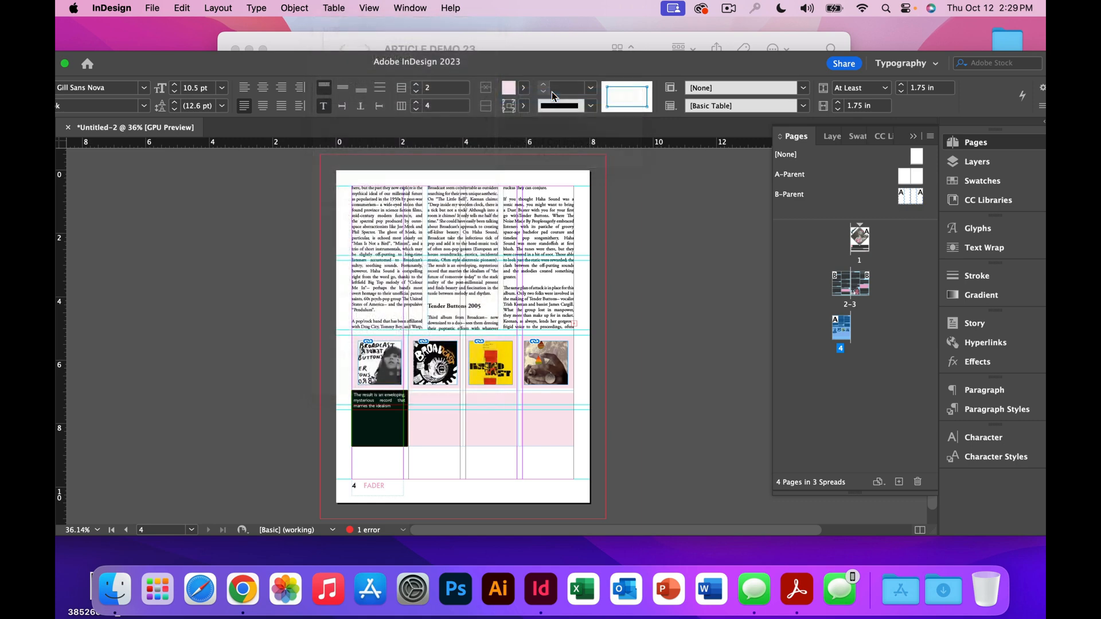
{"action": "left_click", "coordinate": [668, 219]}
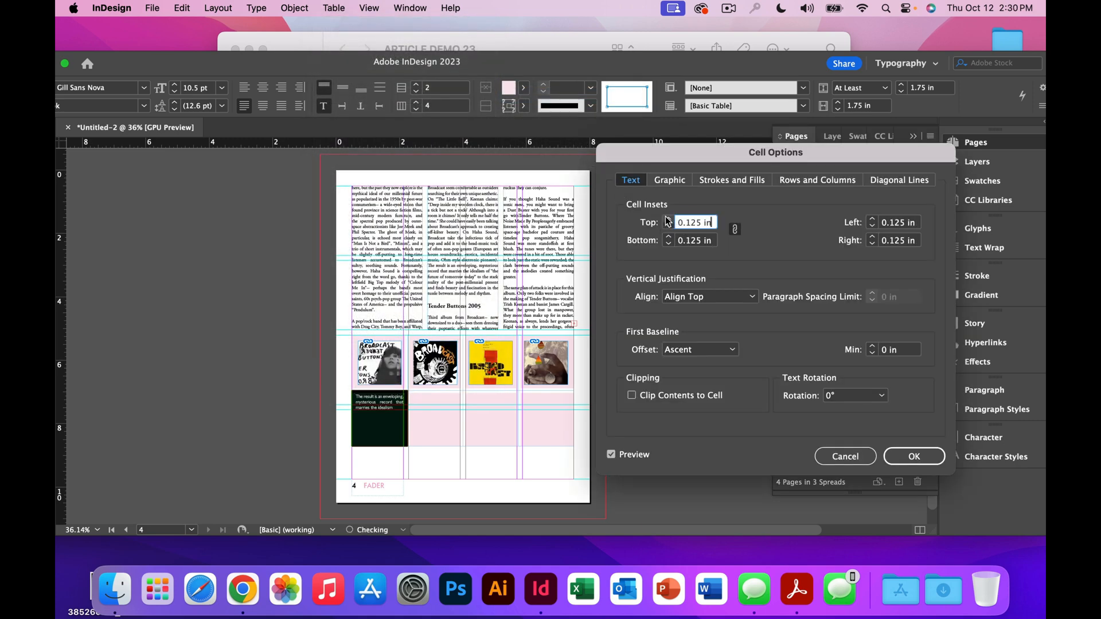
{"action": "left_click", "coordinate": [668, 219]}
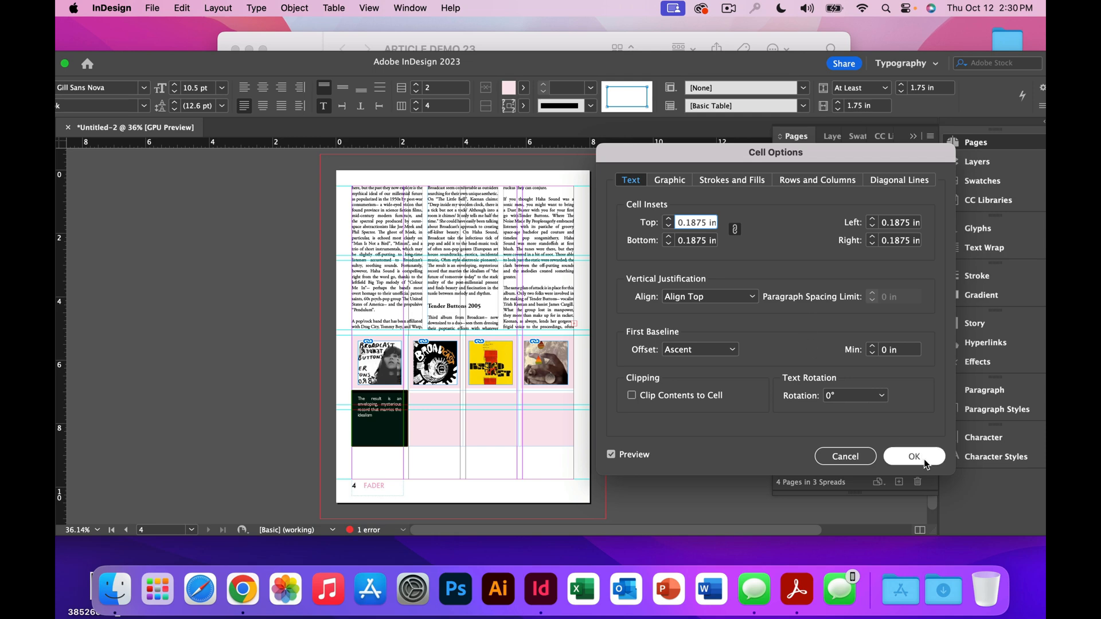
{"action": "left_click", "coordinate": [911, 456]}
Reposition and shrink the document window so that it fits fully on the screen.
{"action": "left_click_drag", "start_coordinate": [484, 70], "coordinate": [549, 64]}
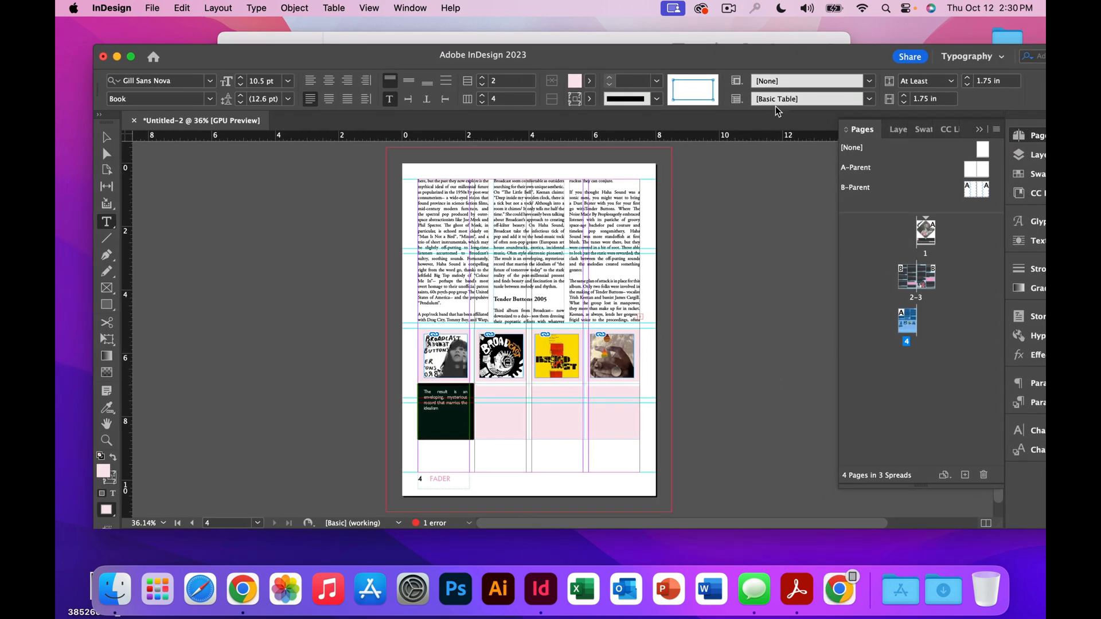
{"action": "left_click_drag", "start_coordinate": [755, 65], "coordinate": [642, 61]}
{"action": "left_click_drag", "start_coordinate": [1006, 528], "coordinate": [934, 500]}
{"action": "left_click_drag", "start_coordinate": [659, 61], "coordinate": [745, 59]}
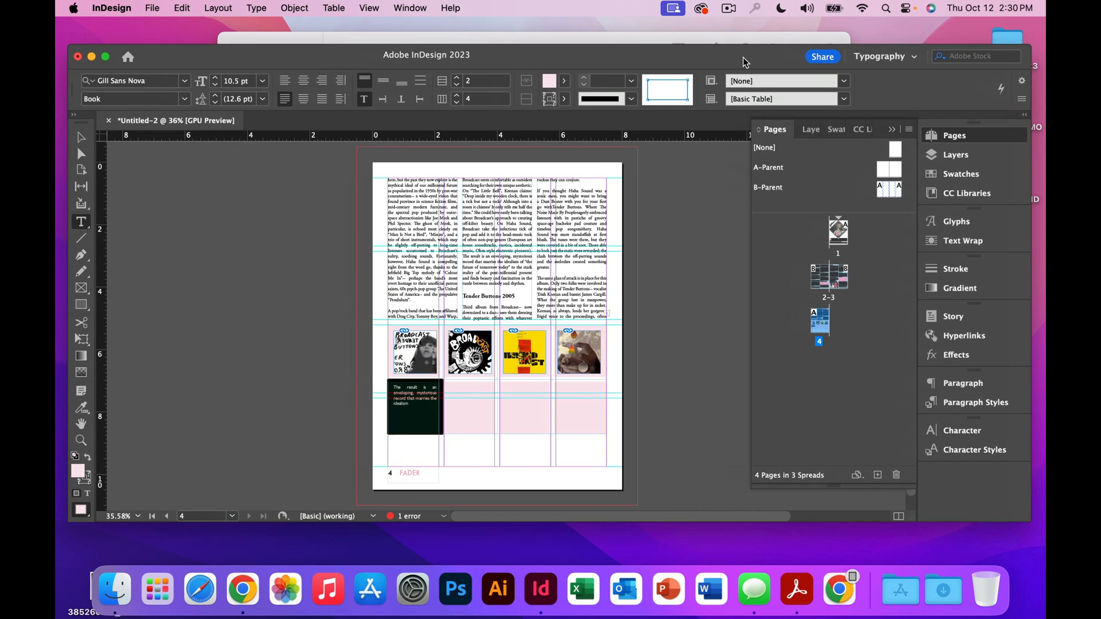
Create a paragraph style named GIL SANS TABLE, based on BODY, from the selected cell's Gill Sans Nova Book text.
{"action": "left_click", "coordinate": [962, 404]}
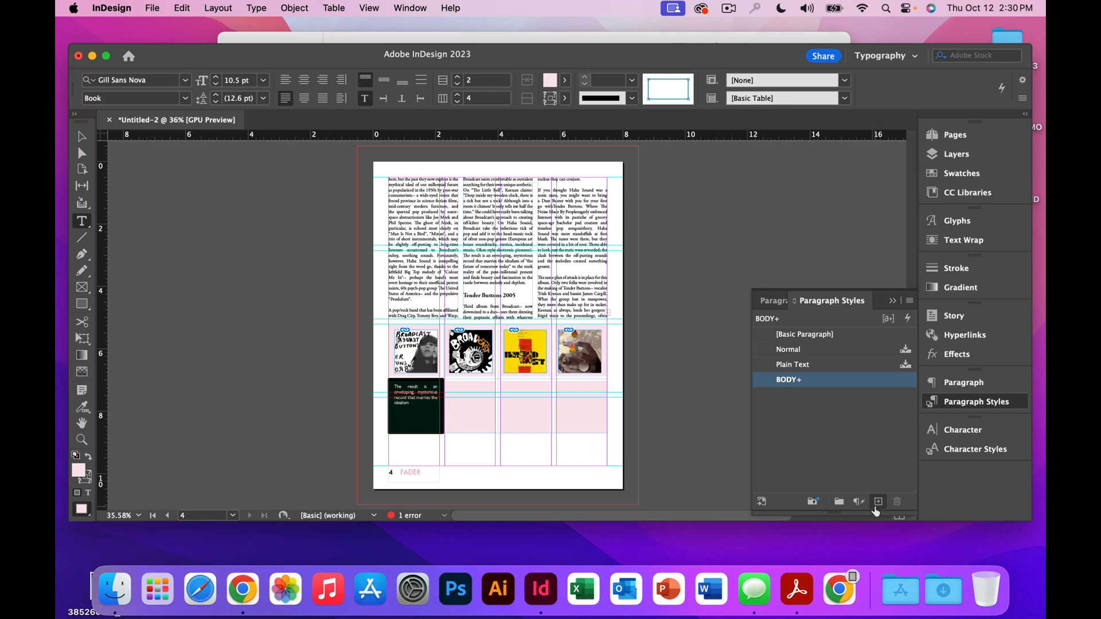
{"action": "double_click", "coordinate": [803, 395]}
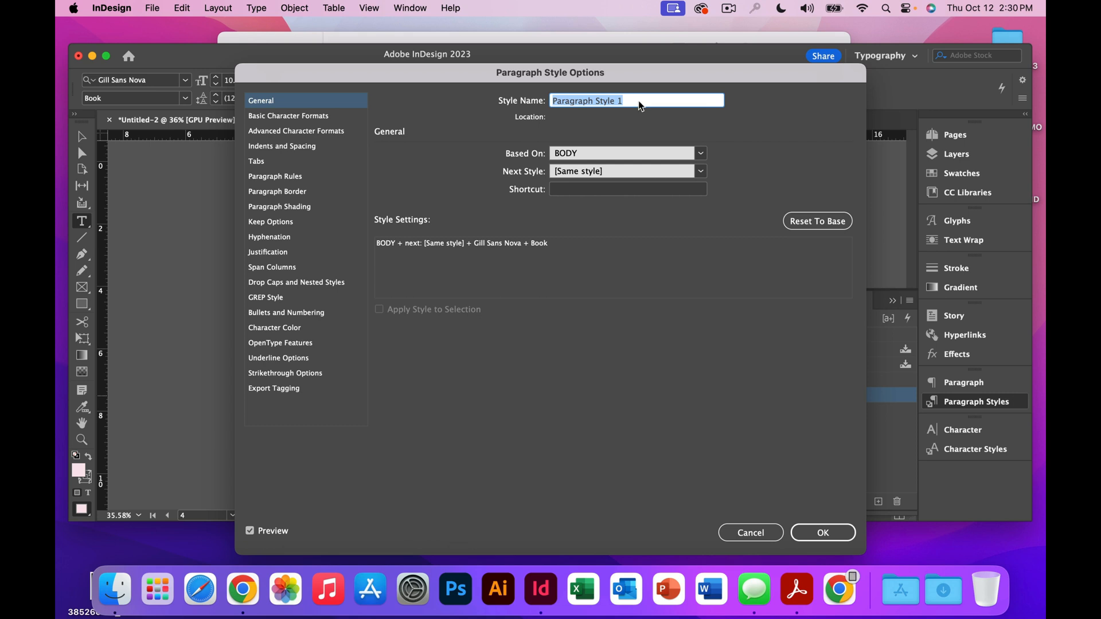
{"action": "type", "text": "Gl"}
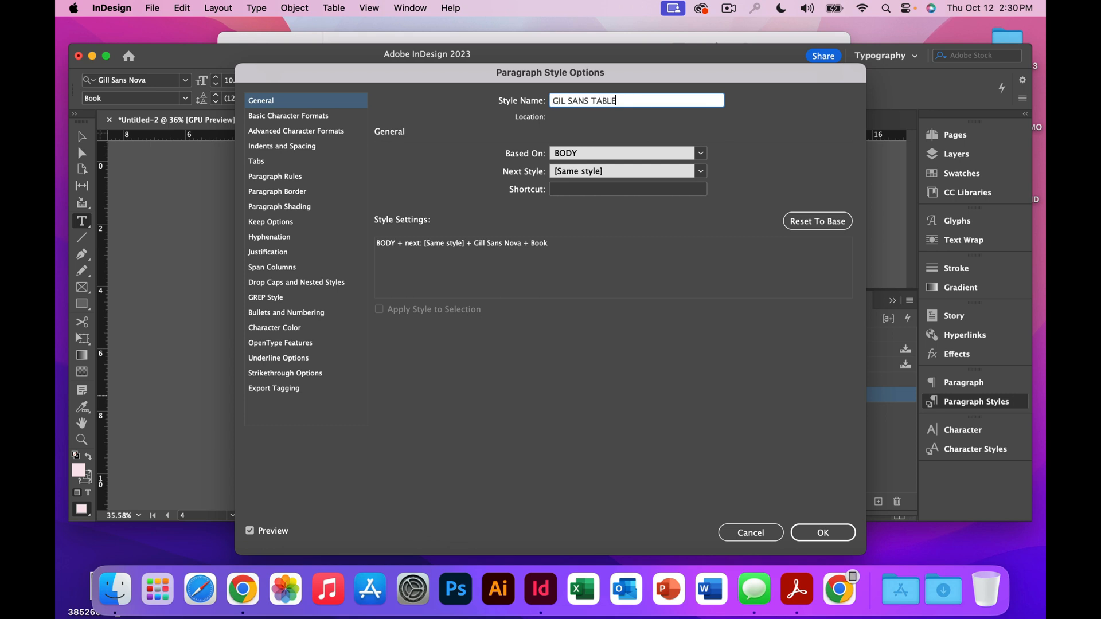
{"action": "left_click", "coordinate": [835, 535]}
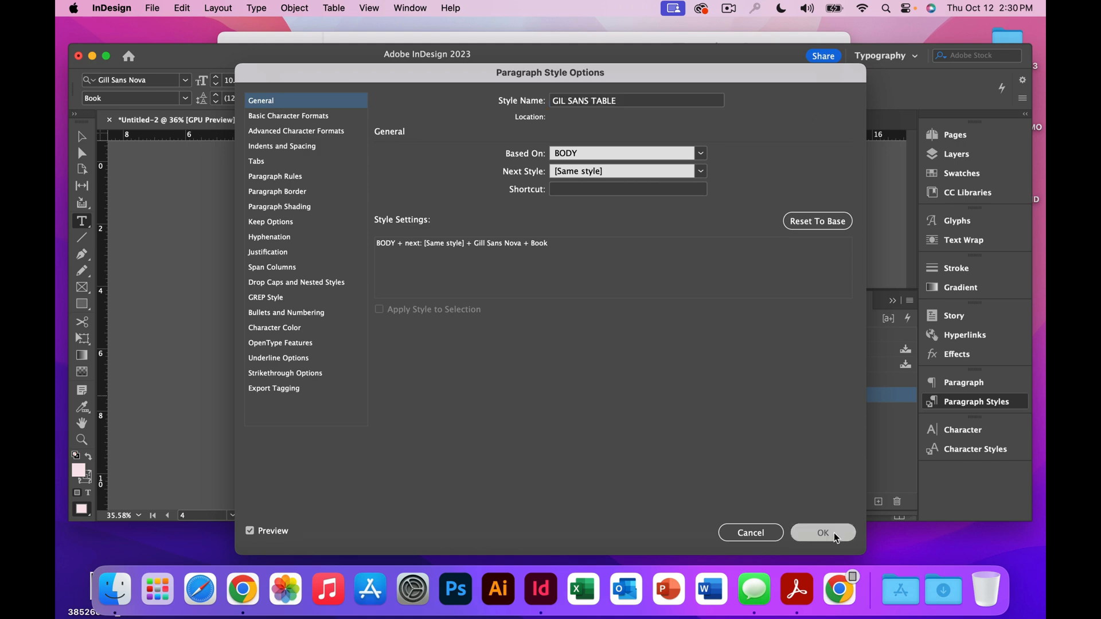
Copy a short article passage starting "of often non-pop genres" into the second bottom-row cell and apply the GIL SANS TABLE style.
{"action": "left_click", "coordinate": [474, 258]}
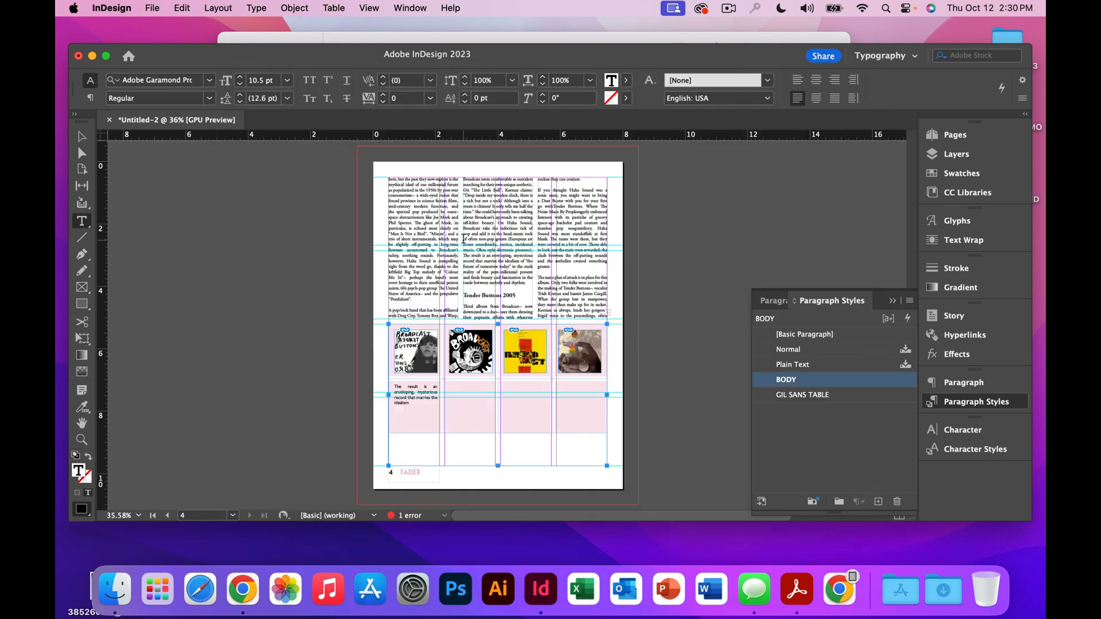
{"action": "left_click_drag", "start_coordinate": [463, 239], "coordinate": [480, 244]}
{"action": "key", "text": "super+c"}
{"action": "left_click", "coordinate": [464, 390]}
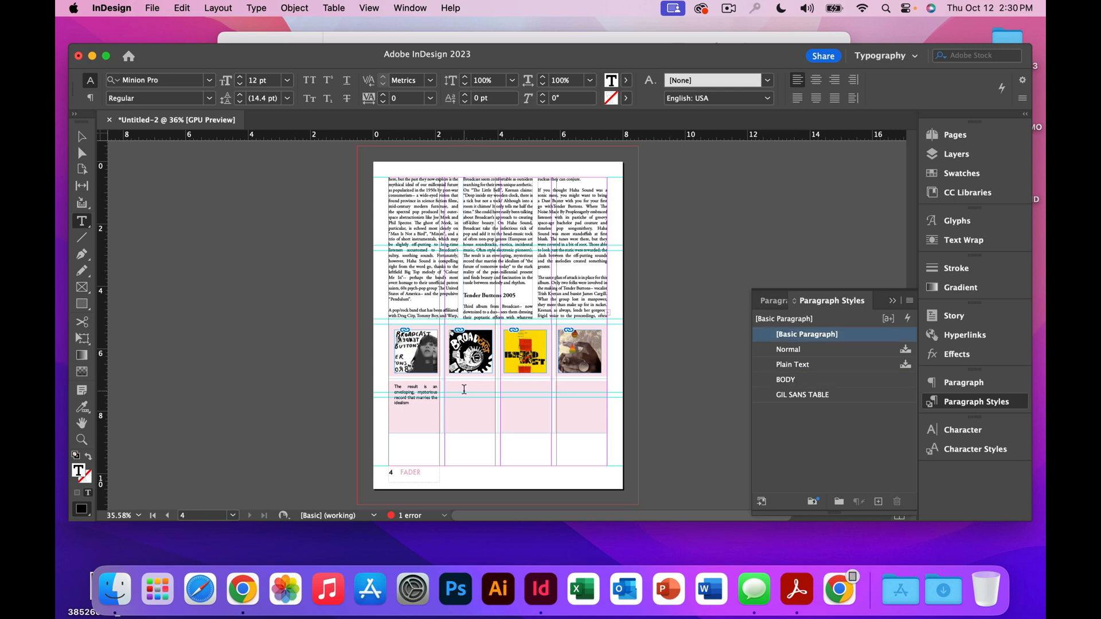
{"action": "key", "text": "super+v"}
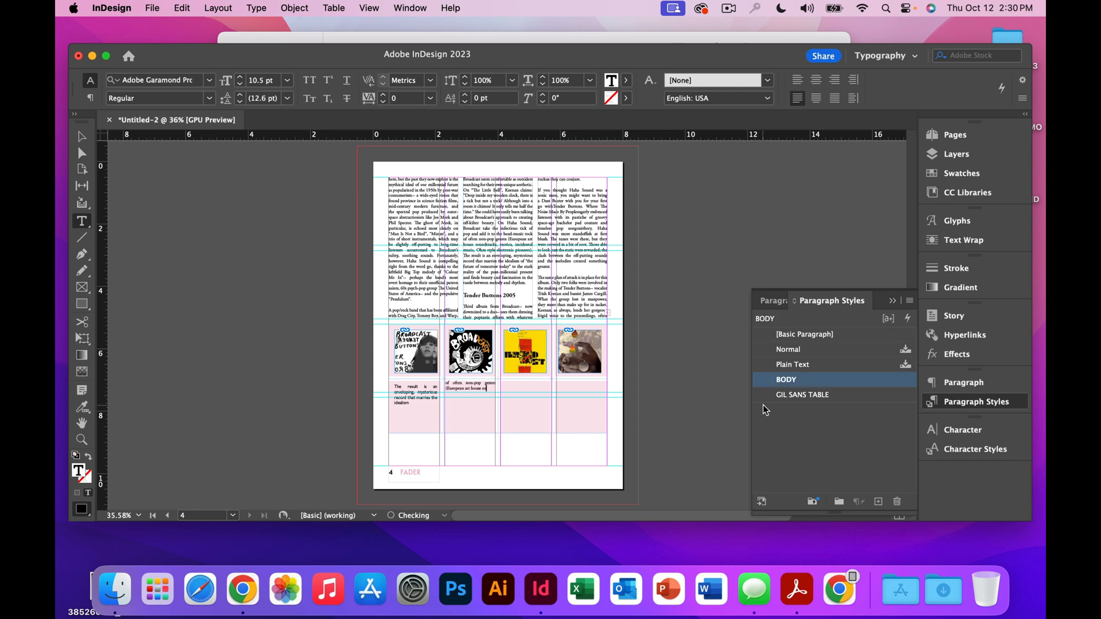
{"action": "left_click", "coordinate": [797, 394]}
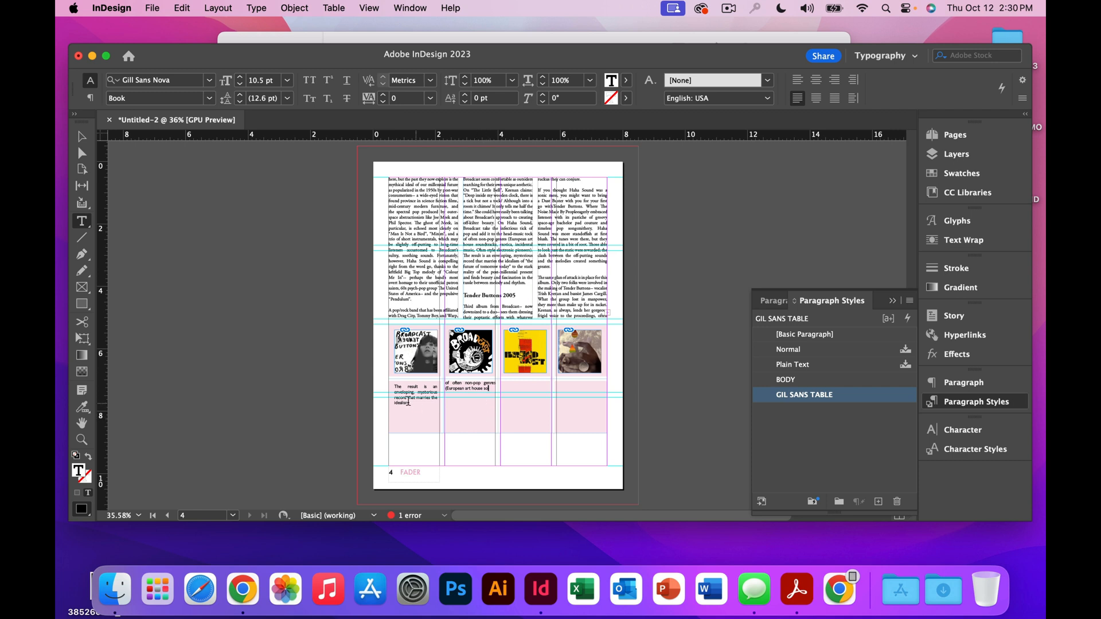
Set uniform text insets for every cell in the table's bottom row through the cell text options.
{"action": "left_click", "coordinate": [383, 398]}
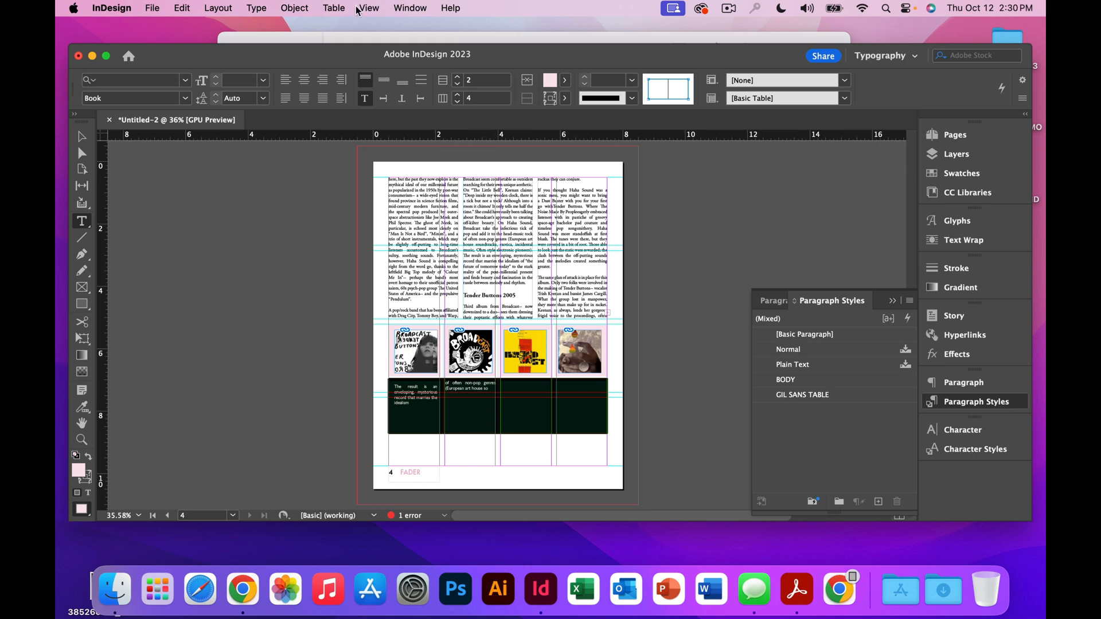
{"action": "left_click", "coordinate": [336, 8]}
{"action": "mouse_move", "coordinate": [354, 123]}
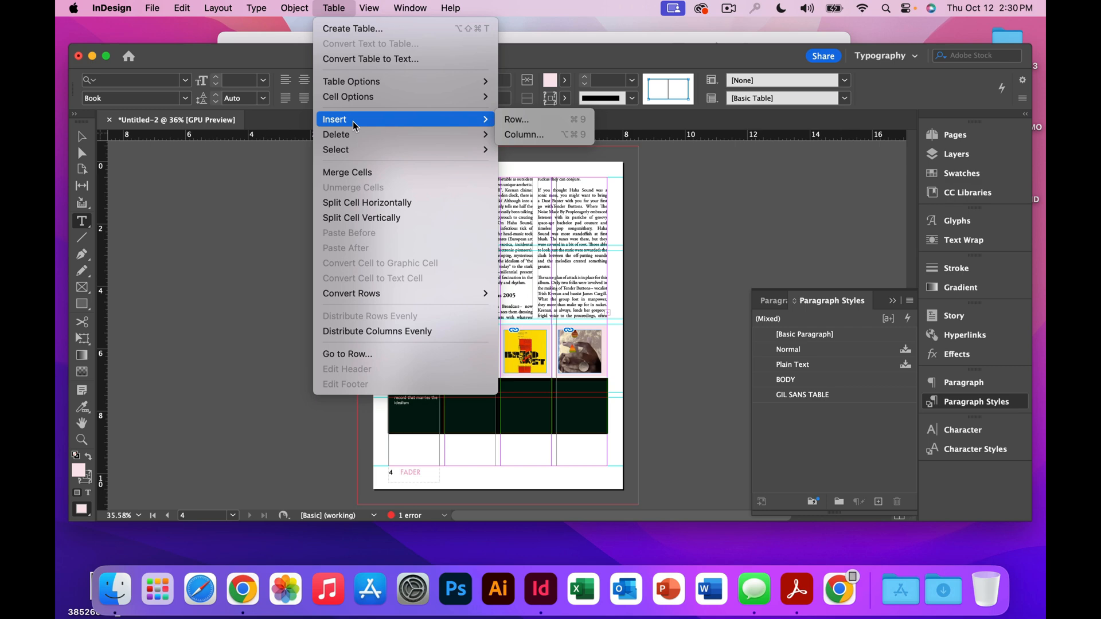
{"action": "mouse_move", "coordinate": [354, 99]}
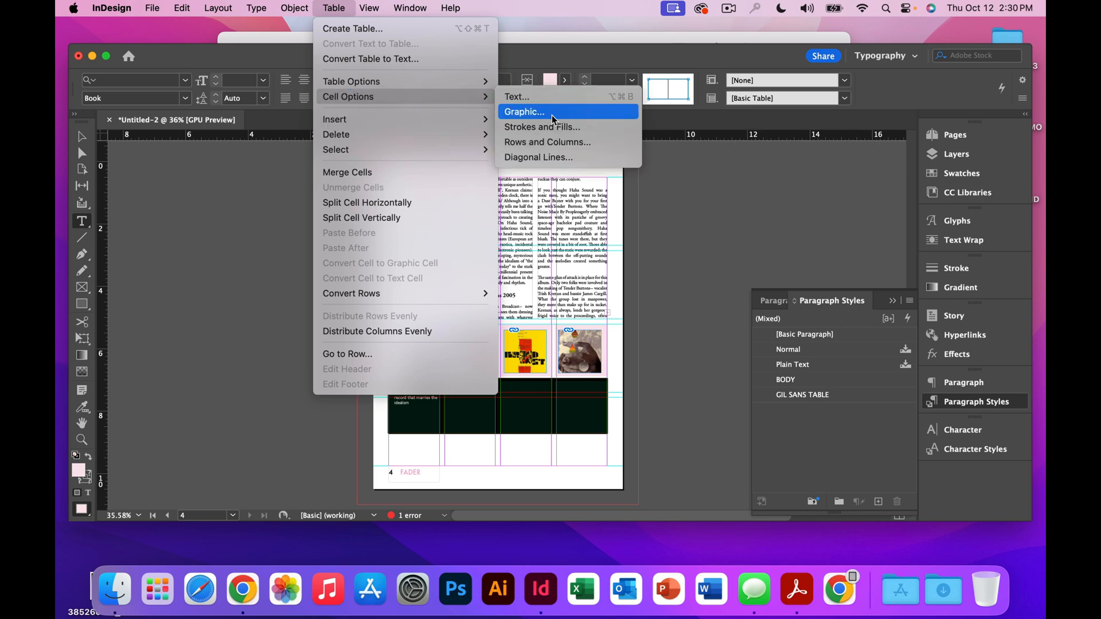
{"action": "left_click", "coordinate": [550, 96]}
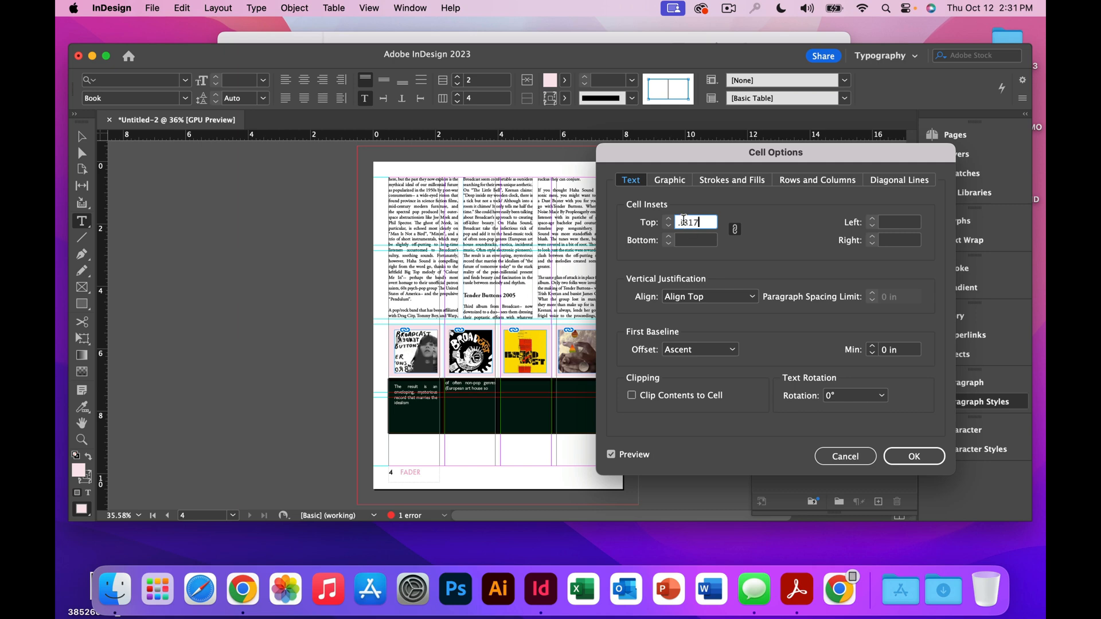
{"action": "left_click", "coordinate": [684, 222]}
{"action": "type", "text": "1"}
{"action": "left_click", "coordinate": [911, 456]}
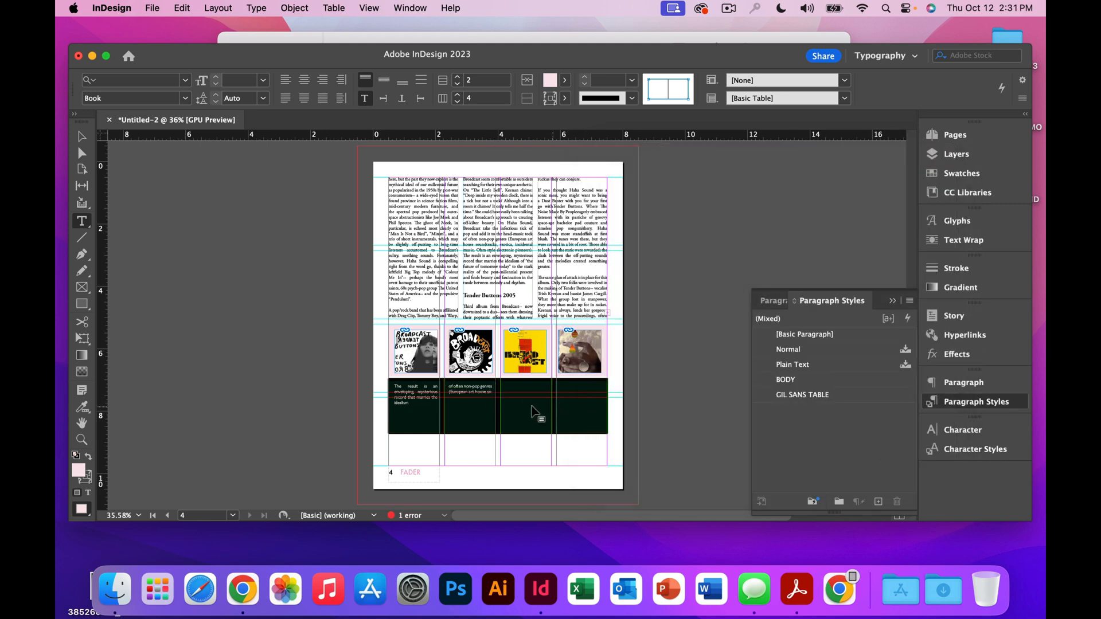
Paste the passage starting "of often non-pop genres" into the third and fourth cells of the bottom row.
{"action": "left_click", "coordinate": [524, 402]}
{"action": "type", "text": "of often non-pop genres (European art house so"}
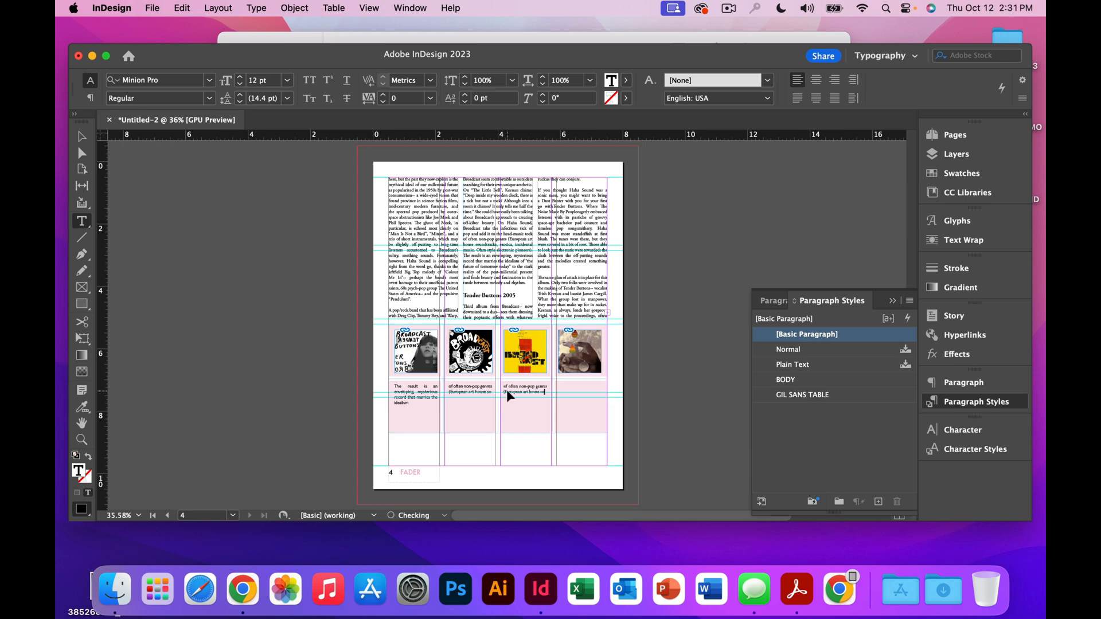
{"action": "key", "text": "Tab"}
{"action": "type", "text": "of often non-pop genres (European art house so"}
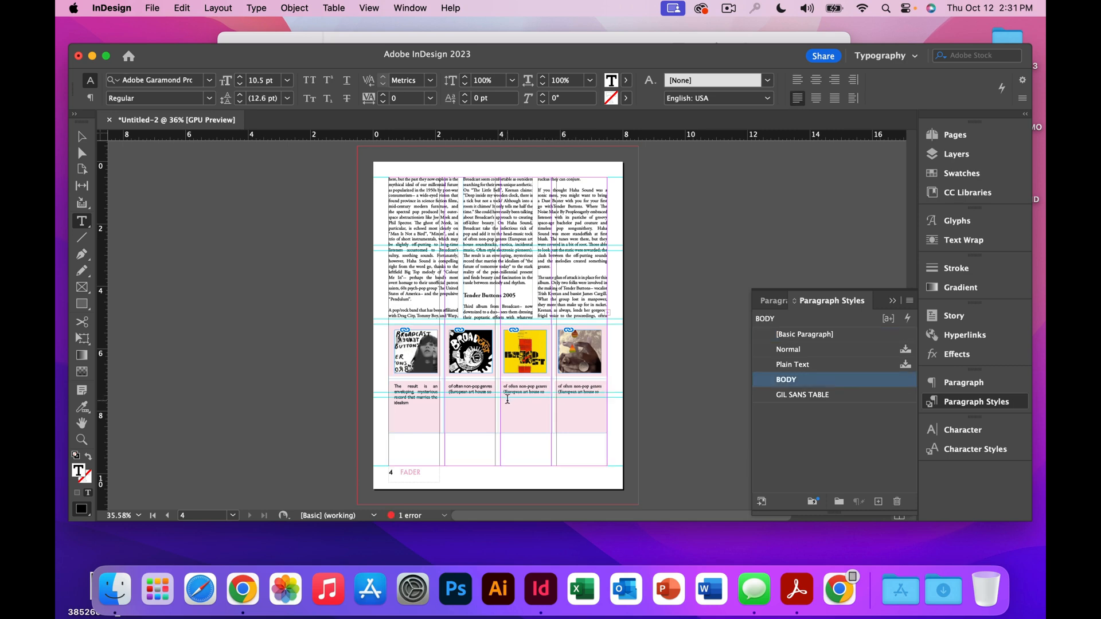
Paste the passage a second time into the fourth, third and second bottom-row cells, and preview the page without guides.
{"action": "type", "text": "of often non-pop genres (European art house so"}
{"action": "left_click", "coordinate": [545, 391]}
{"action": "type", "text": "of often non-pop genres (European art house so"}
{"action": "left_click", "coordinate": [486, 389]}
{"action": "type", "text": "of often non-pop genres (European art house so"}
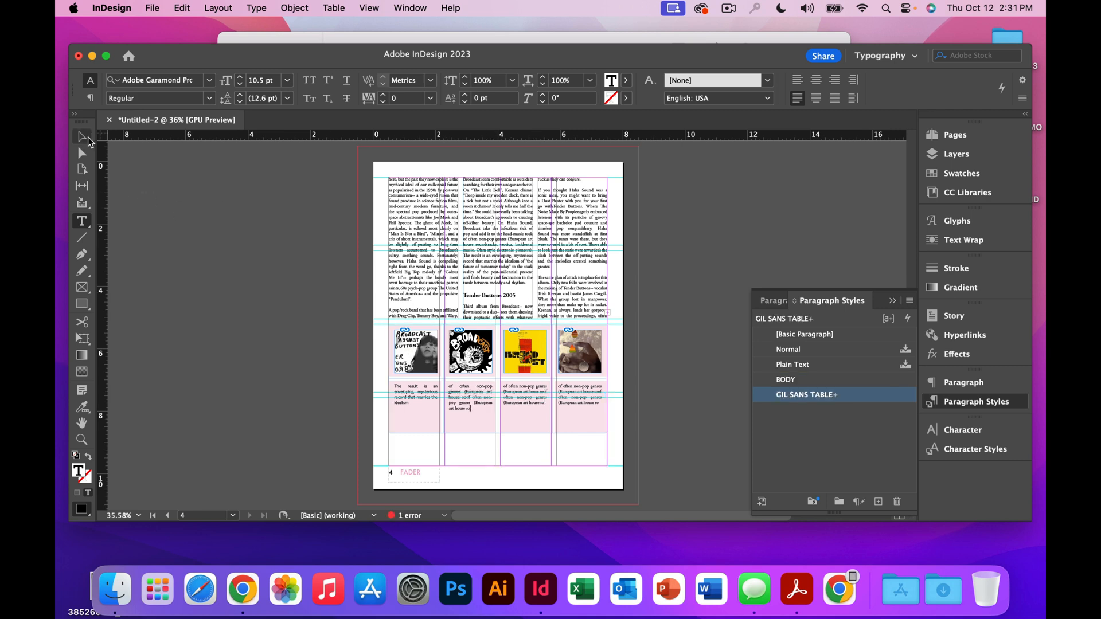
{"action": "key", "text": "Escape"}
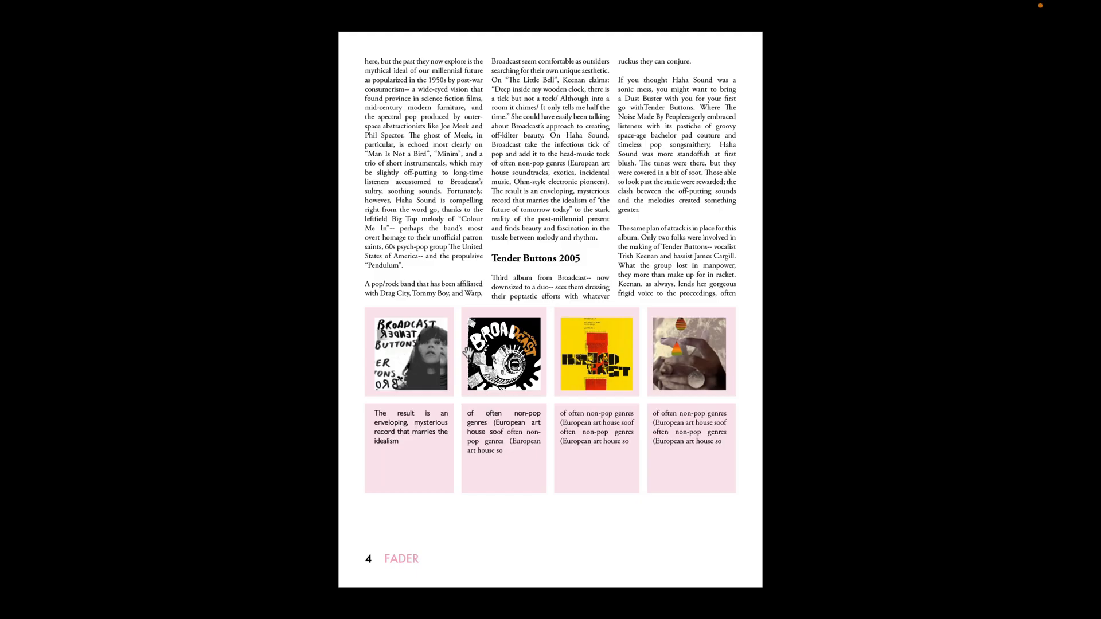
{"action": "key", "text": "shift+w"}
{"action": "key", "text": "Escape"}
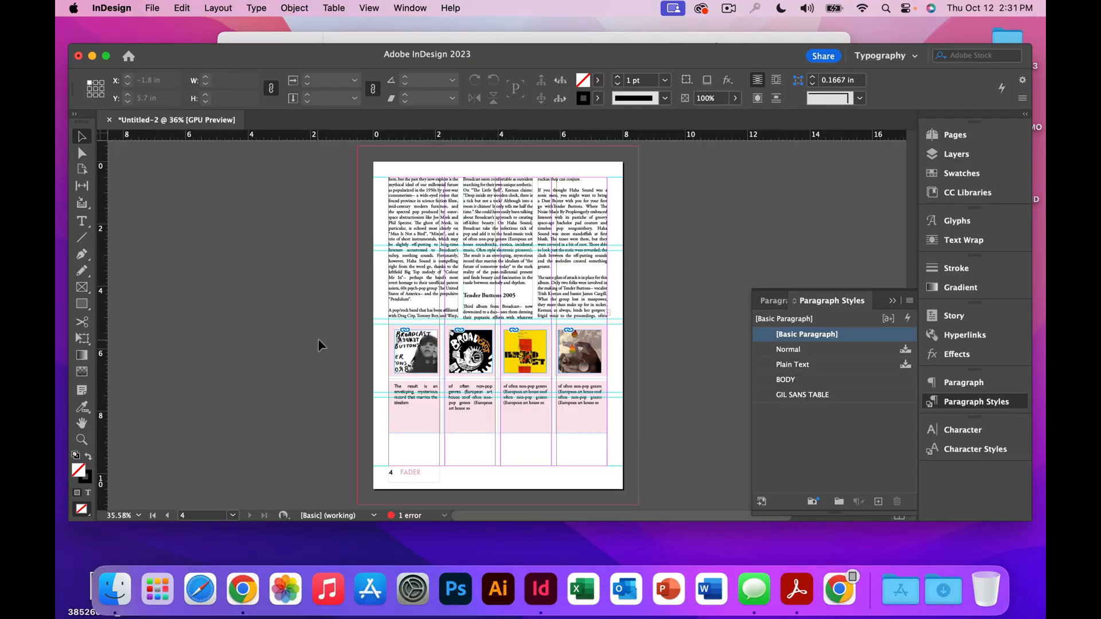
Unlink the table text frame's inset spacing, set only its top inset to 0.5 in, and preview the page.
{"action": "left_click", "coordinate": [411, 396]}
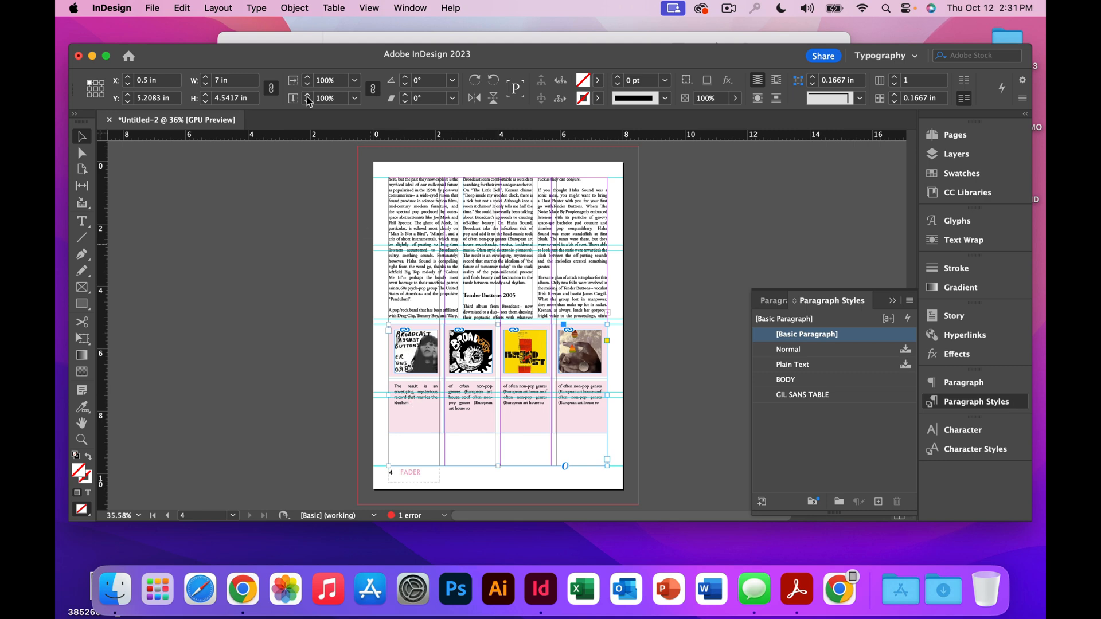
{"action": "left_click", "coordinate": [304, 8]}
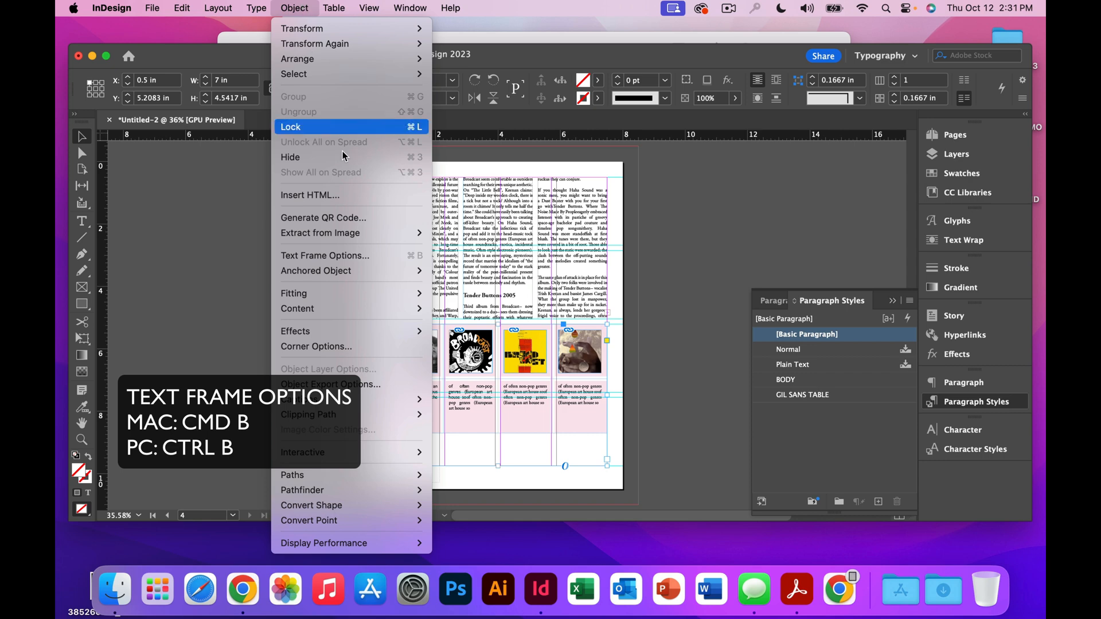
{"action": "left_click", "coordinate": [381, 256]}
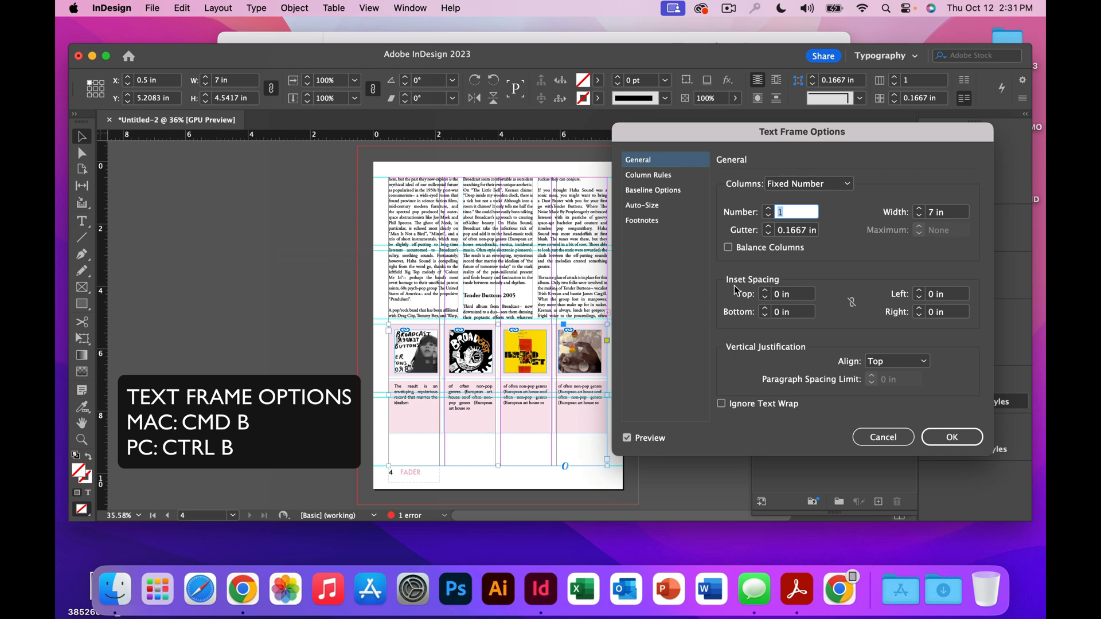
{"action": "left_click", "coordinate": [852, 304]}
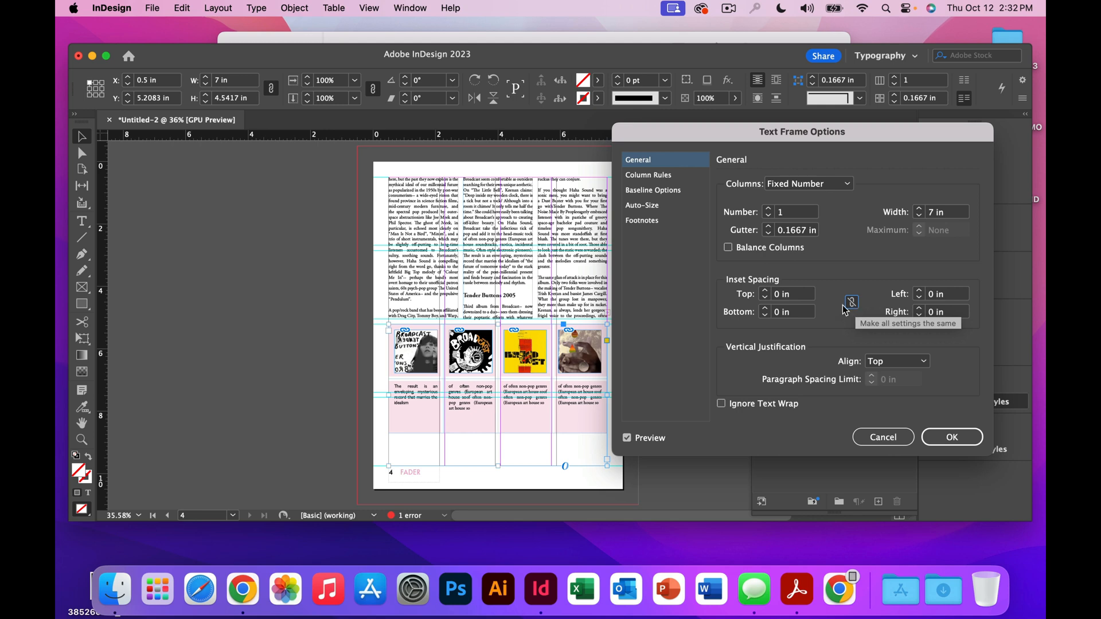
{"action": "left_click", "coordinate": [766, 290]}
{"action": "left_click", "coordinate": [766, 291]}
{"action": "left_click", "coordinate": [766, 291]}
{"action": "left_click", "coordinate": [765, 291]}
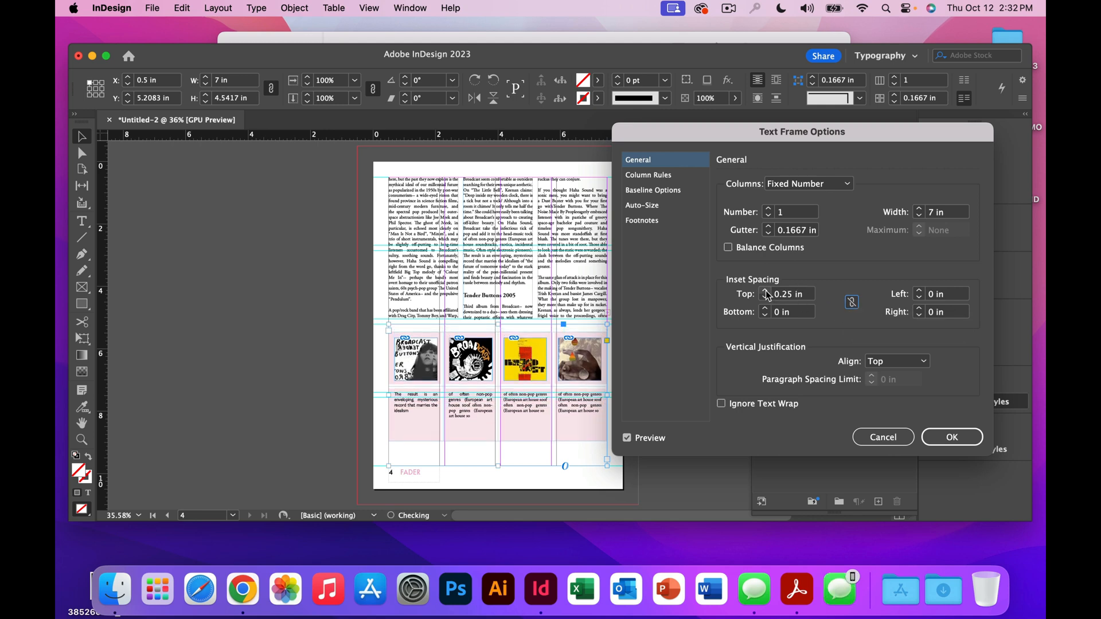
{"action": "left_click", "coordinate": [765, 291]}
{"action": "left_click", "coordinate": [765, 290]}
{"action": "left_click", "coordinate": [765, 291]}
{"action": "left_click", "coordinate": [765, 291]}
{"action": "left_click", "coordinate": [765, 291]}
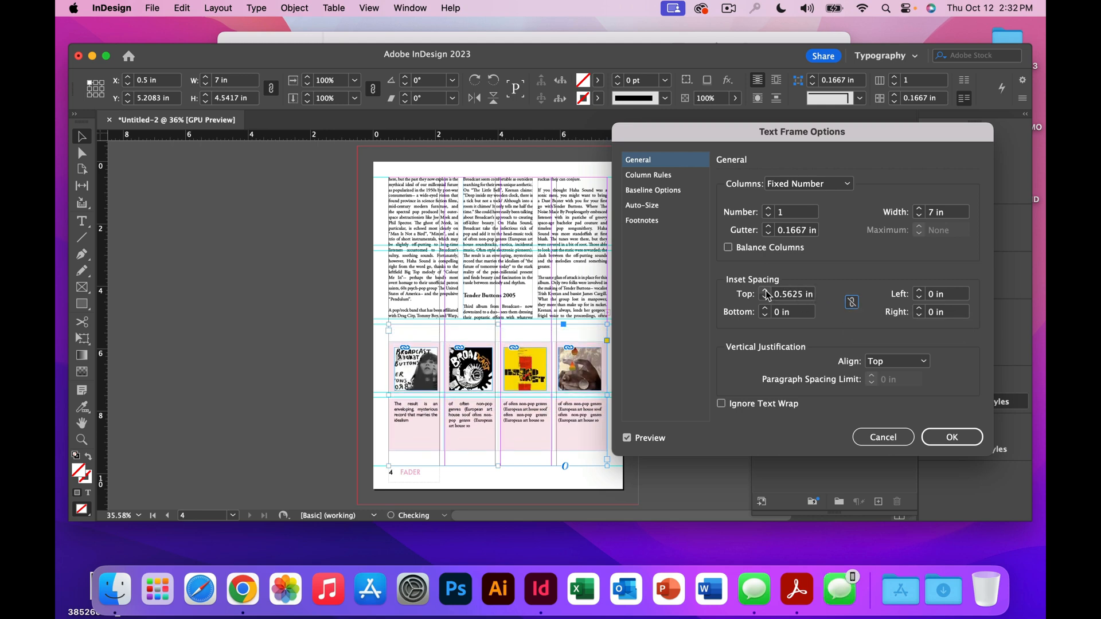
{"action": "left_click", "coordinate": [765, 290]}
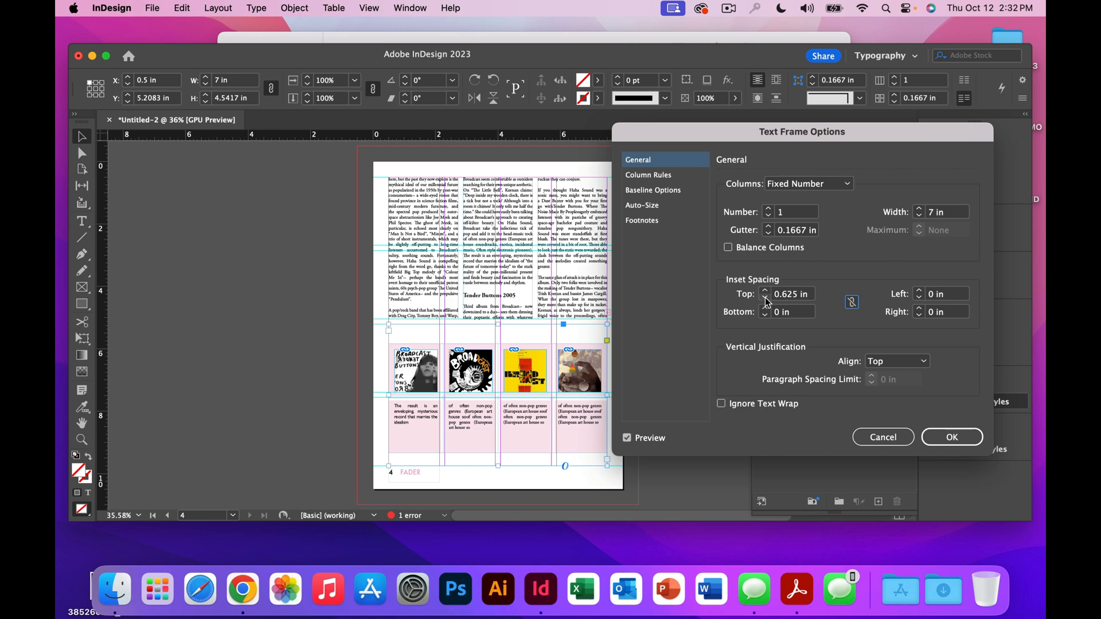
{"action": "left_click", "coordinate": [765, 303]}
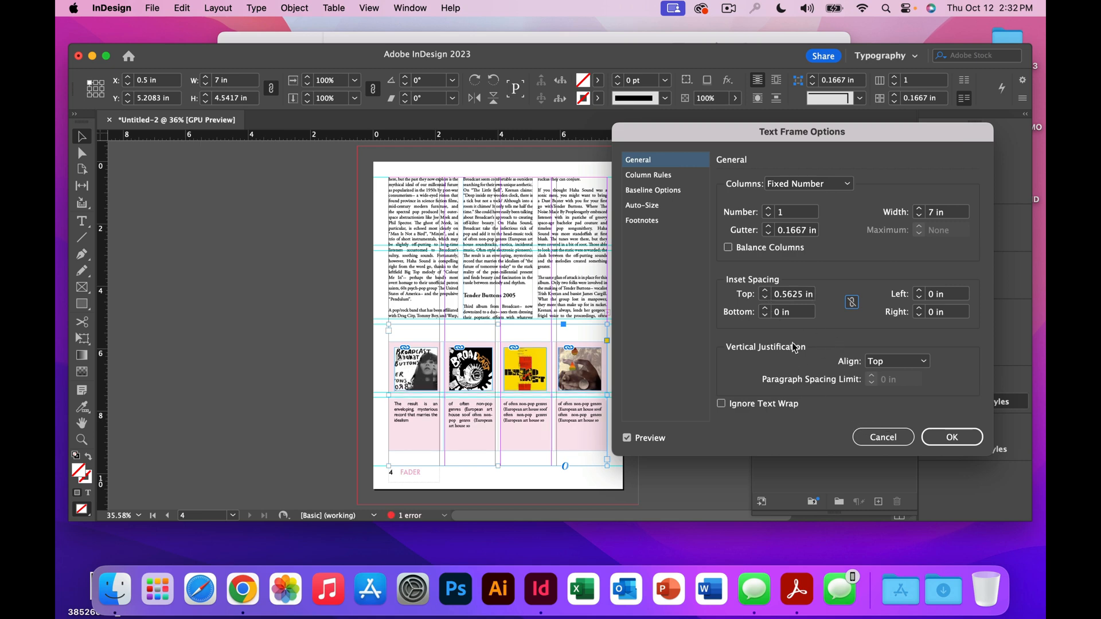
{"action": "left_click", "coordinate": [765, 296]}
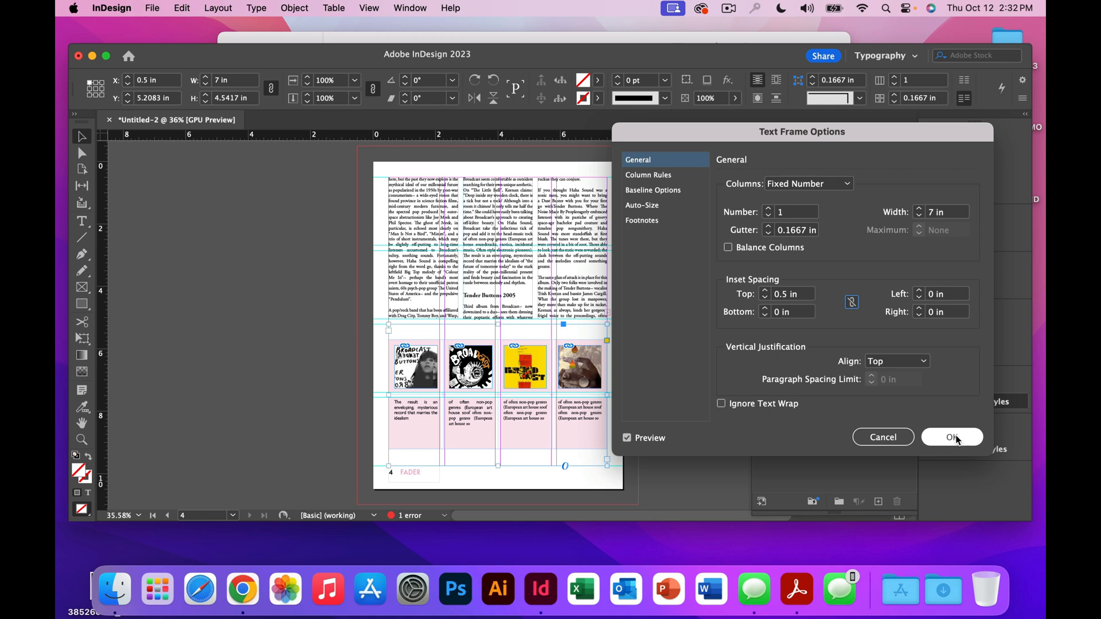
{"action": "left_click", "coordinate": [951, 438]}
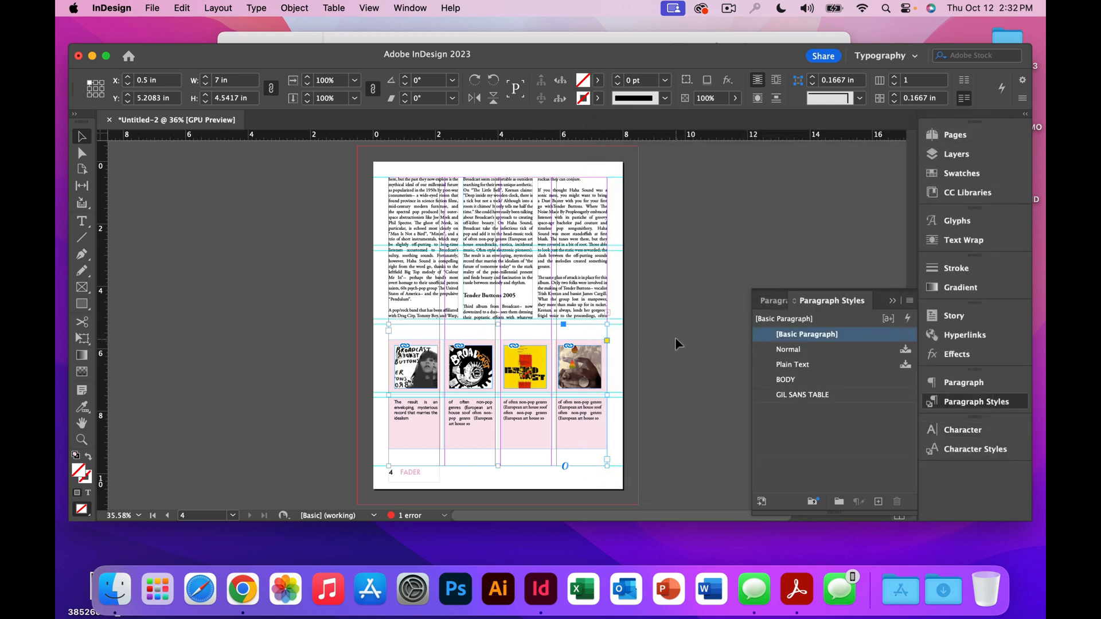
{"action": "key", "text": "shift+w"}
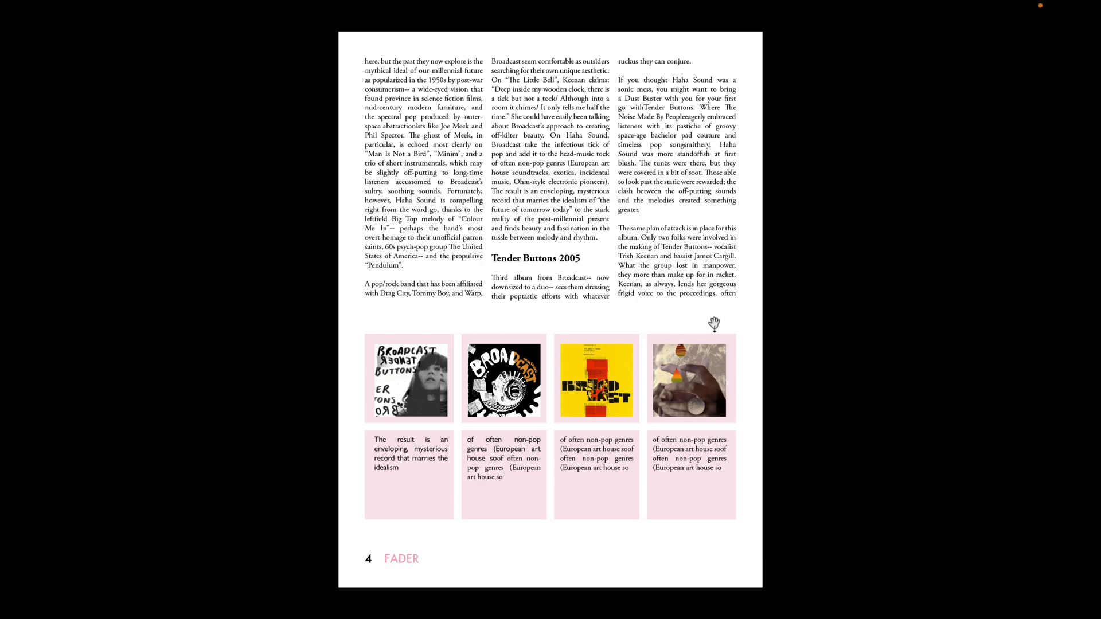
{"action": "key", "text": "shift+w"}
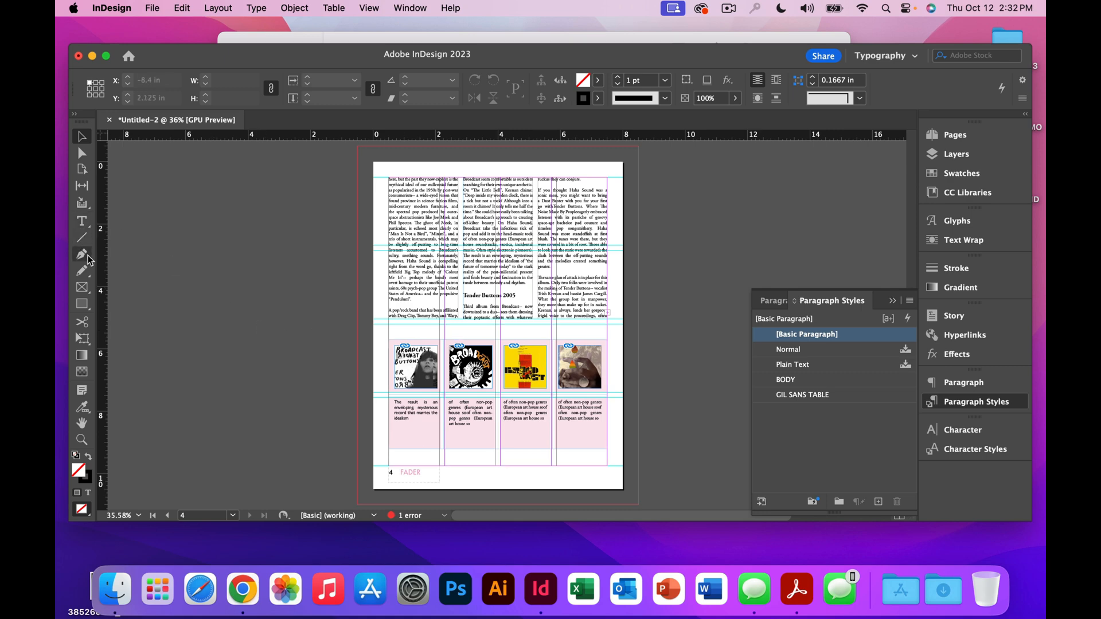
Draw a straight horizontal line 7 in long with the Pen tool between the margins, just above the album table.
{"action": "key", "text": "p"}
{"action": "left_click", "coordinate": [388, 324]}
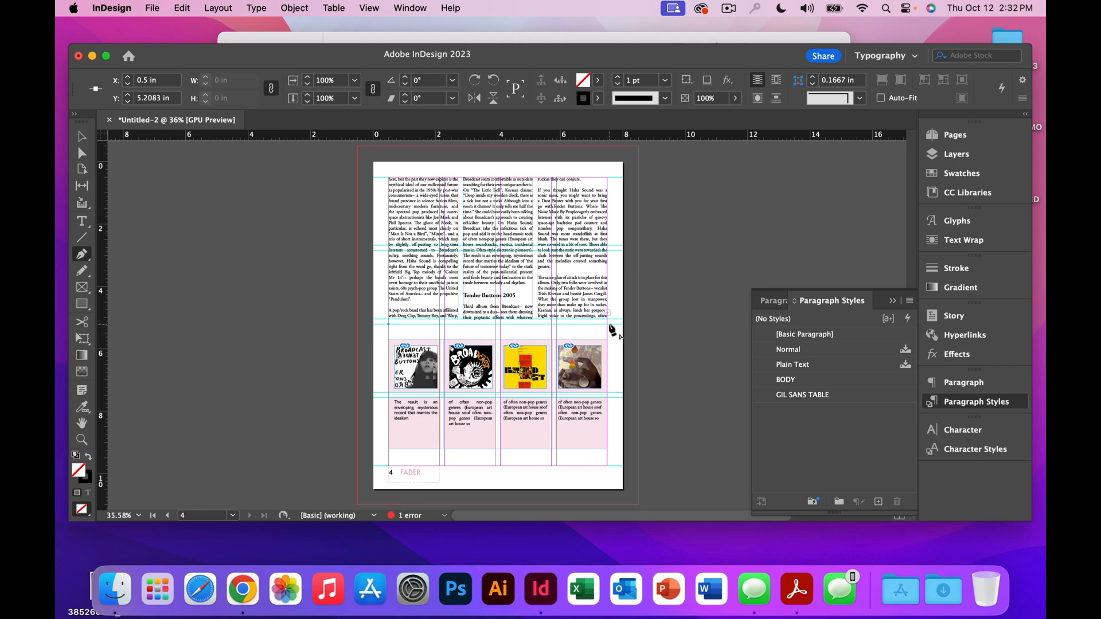
{"action": "left_click", "coordinate": [606, 324]}
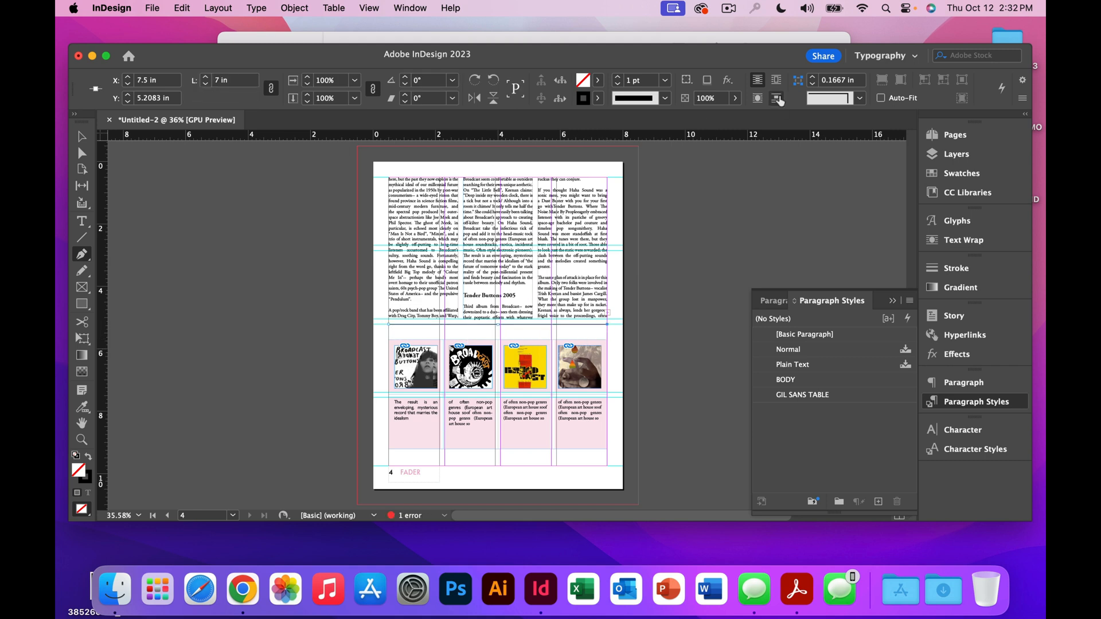
Give the line a Thin - Thin stroke of 5 pt coloured PANTONE P 116-1 U.
{"action": "left_click", "coordinate": [665, 100]}
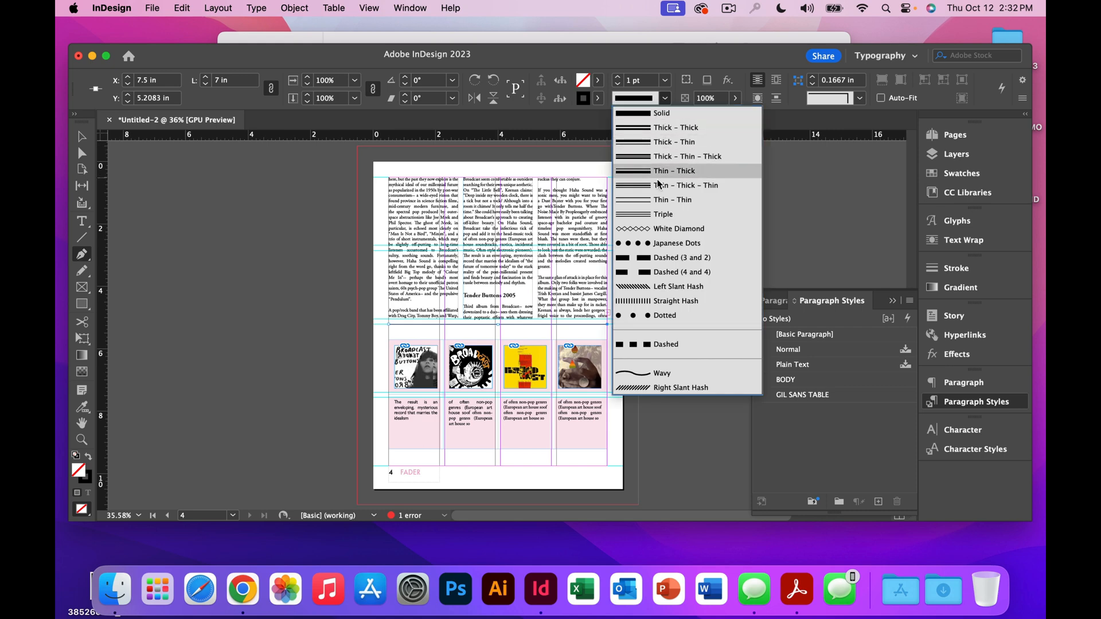
{"action": "left_click", "coordinate": [659, 201]}
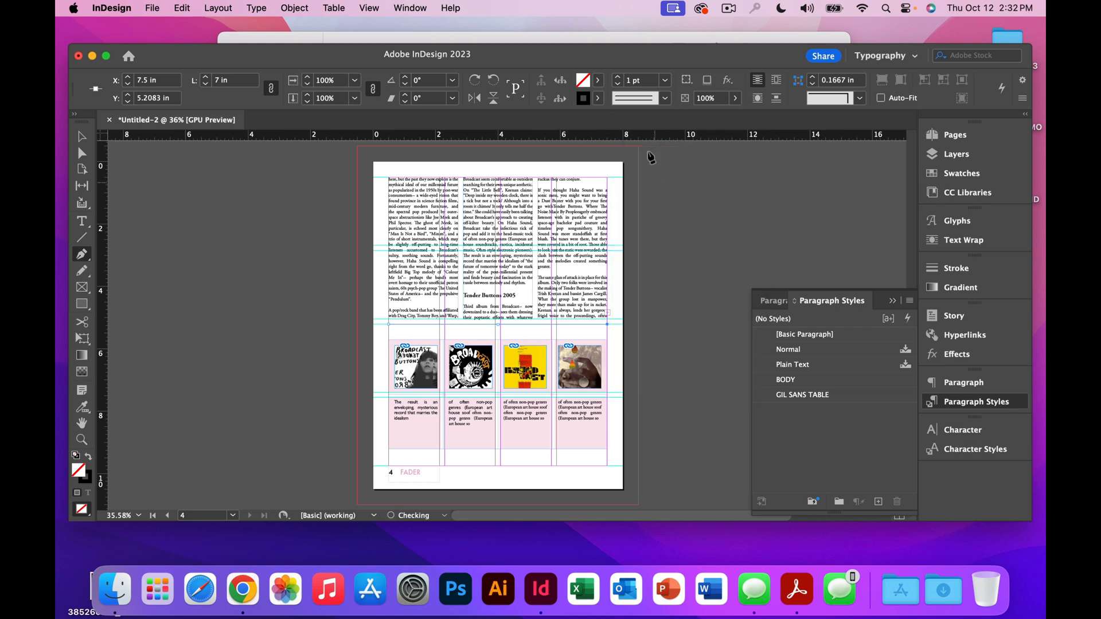
{"action": "left_click", "coordinate": [666, 83]}
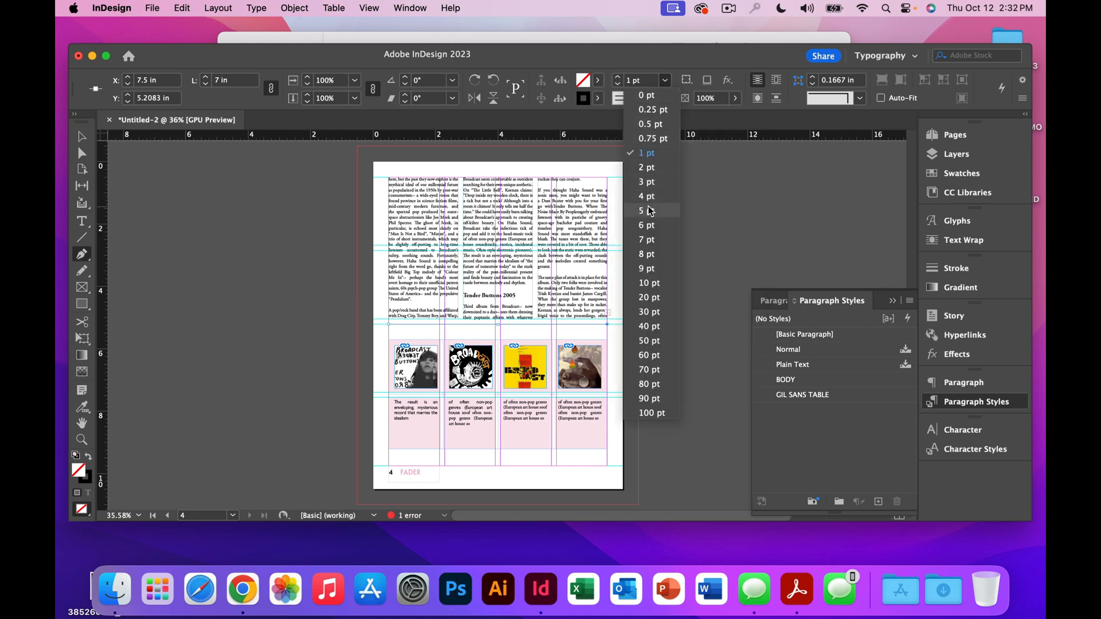
{"action": "left_click", "coordinate": [651, 211]}
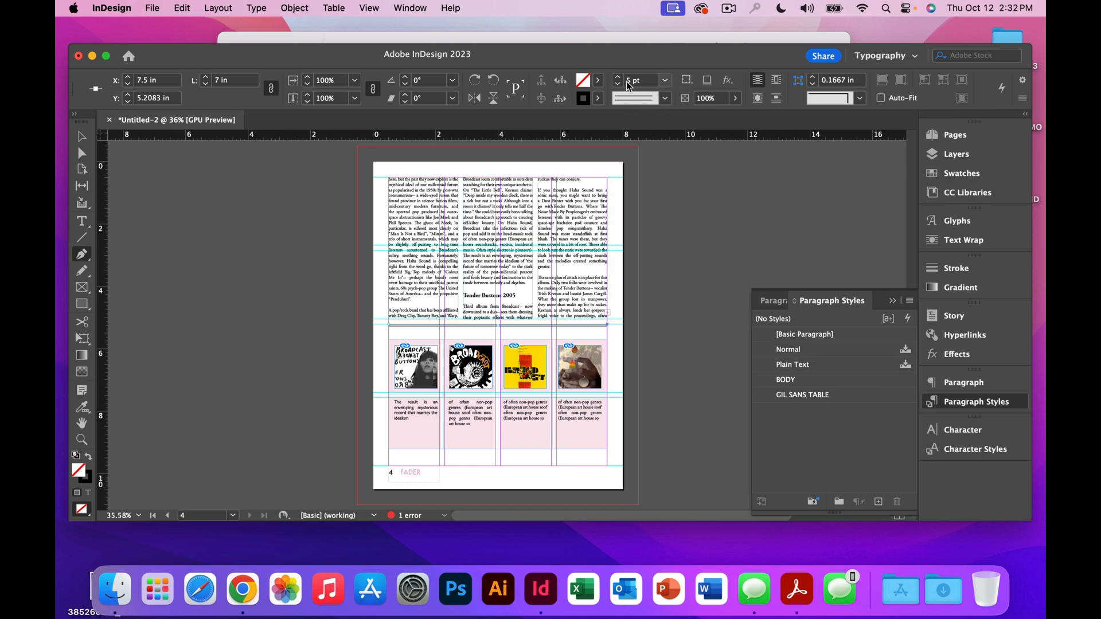
{"action": "left_click", "coordinate": [599, 99]}
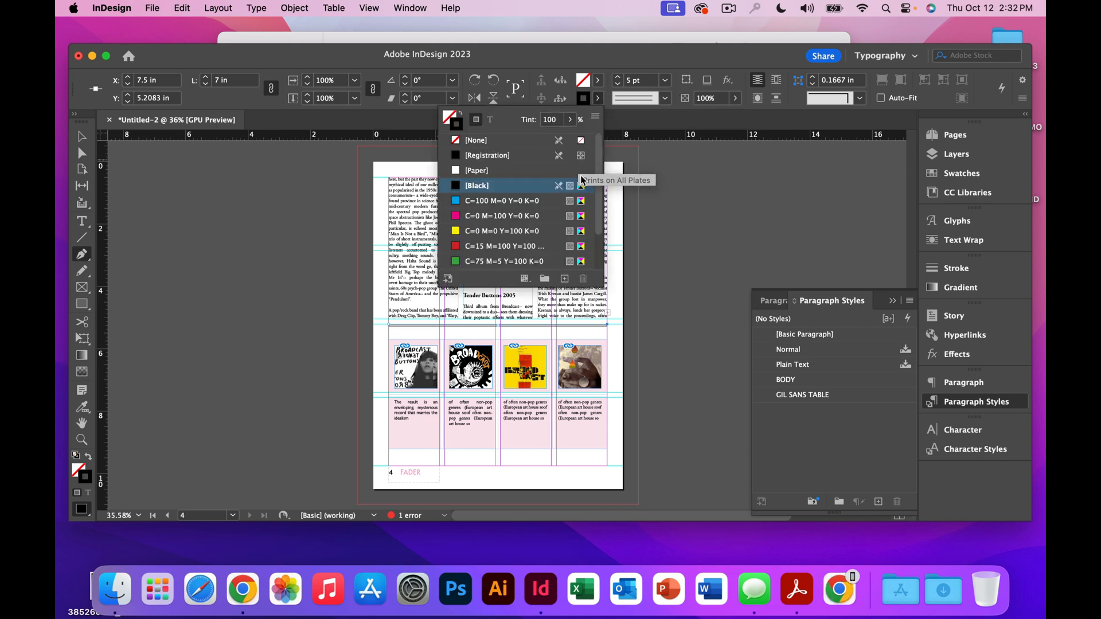
{"action": "scroll", "coordinate": [599, 183], "scroll_direction": "down", "scroll_amount": 3}
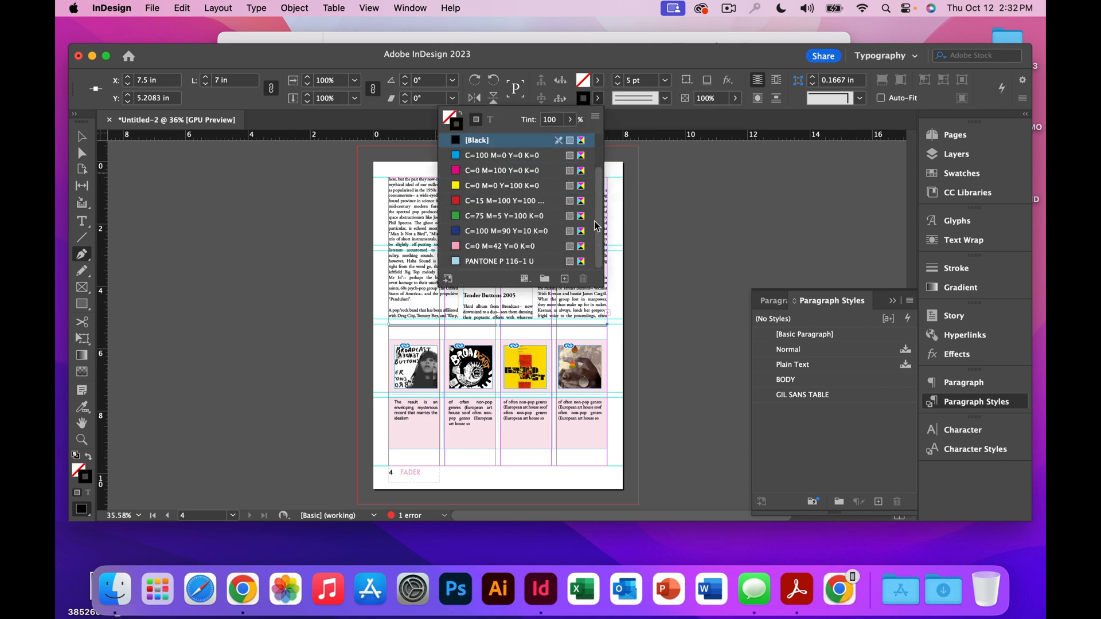
{"action": "left_click", "coordinate": [525, 261]}
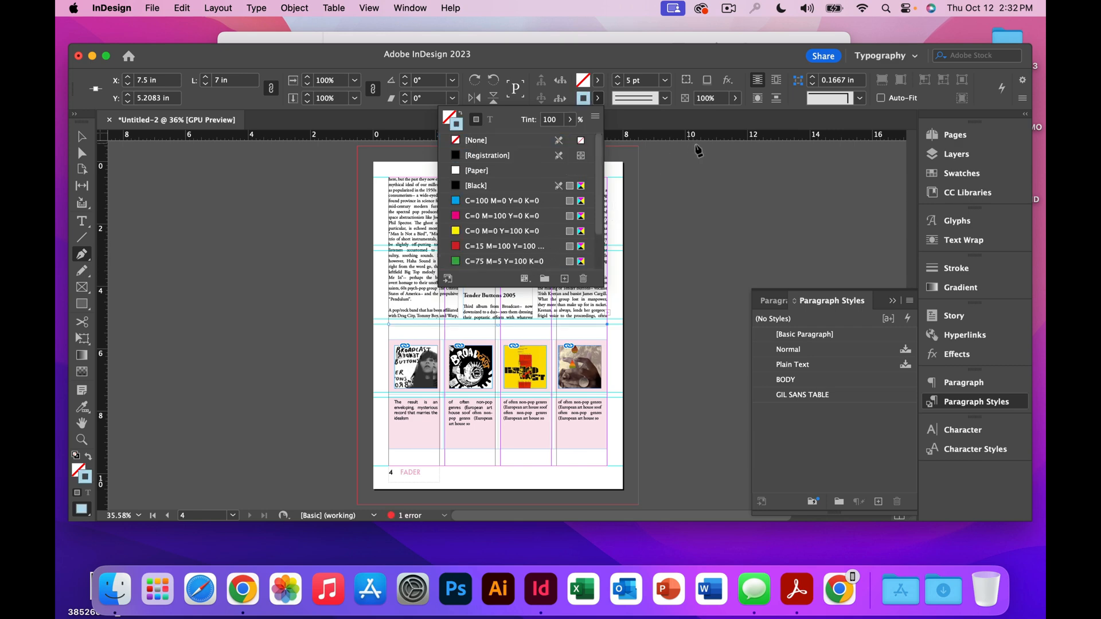
Try outside and center stroke alignment on the line, return it to inside alignment, and deselect it.
{"action": "left_click", "coordinate": [959, 269]}
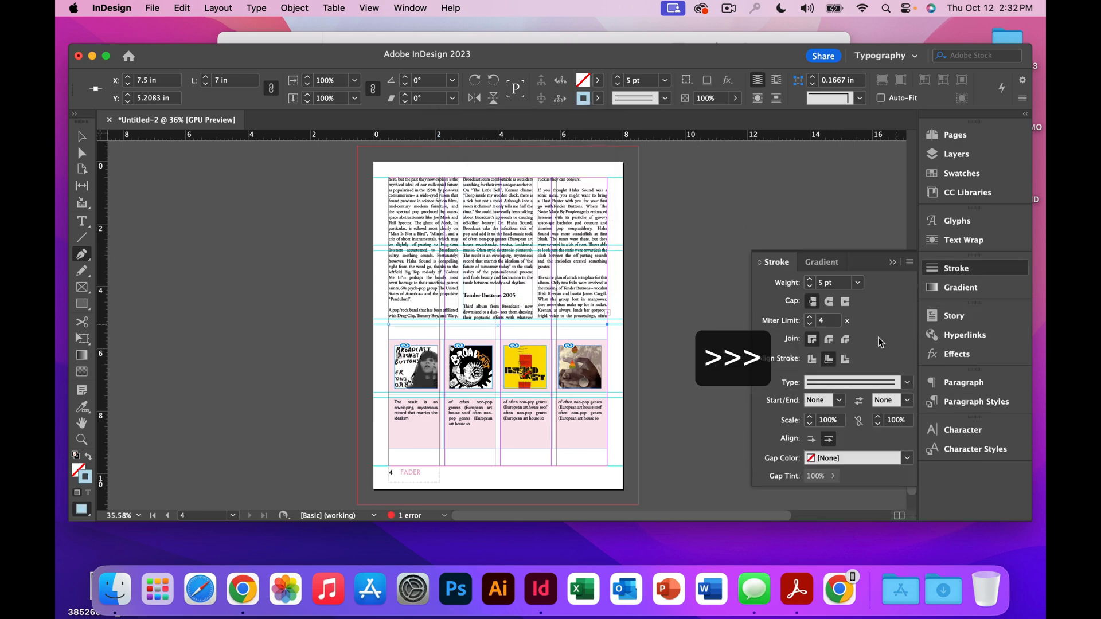
{"action": "left_click", "coordinate": [843, 359]}
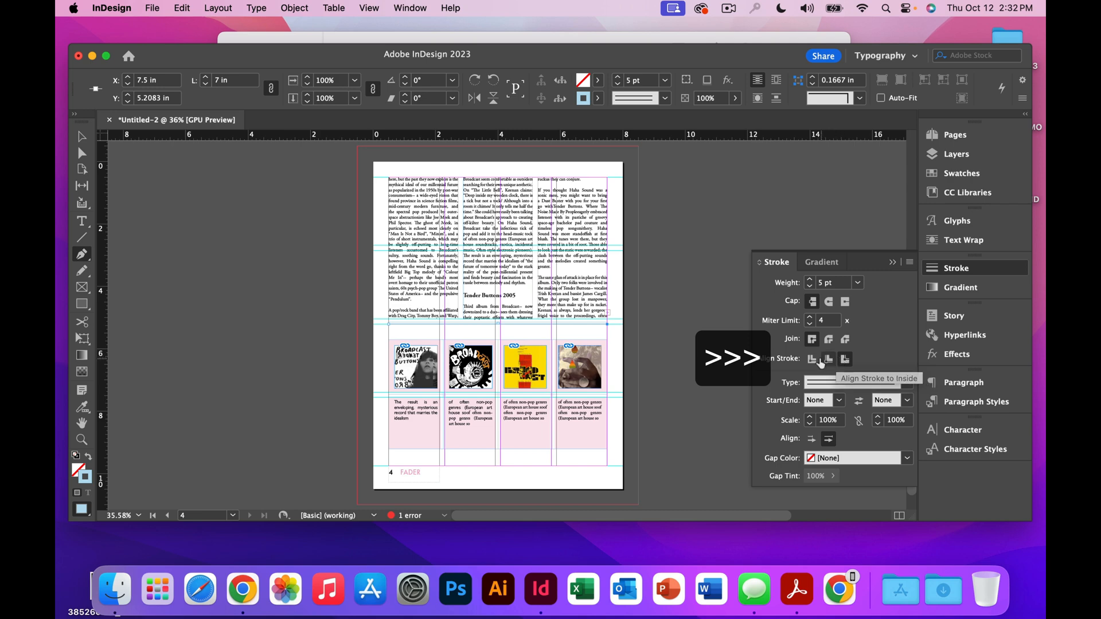
{"action": "left_click", "coordinate": [812, 360]}
{"action": "left_click", "coordinate": [825, 363]}
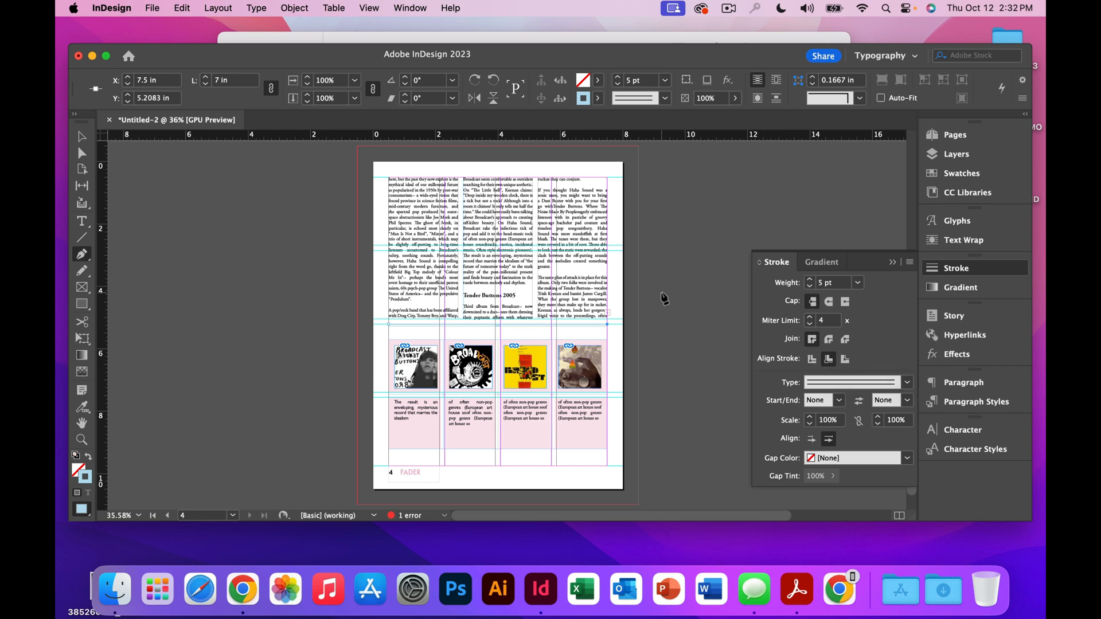
{"action": "left_click", "coordinate": [77, 138]}
{"action": "left_click", "coordinate": [164, 209]}
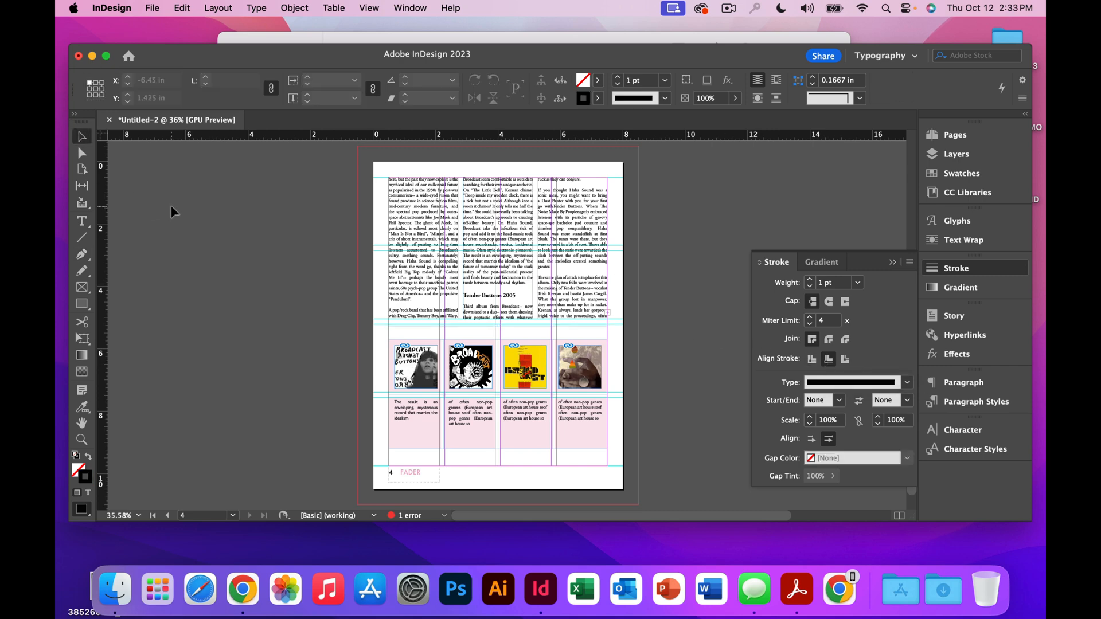
Review the article's spreads in full-screen presentation mode, paging back from page 4 and returning to it, and exit the presentation.
{"action": "key", "text": "shift+w"}
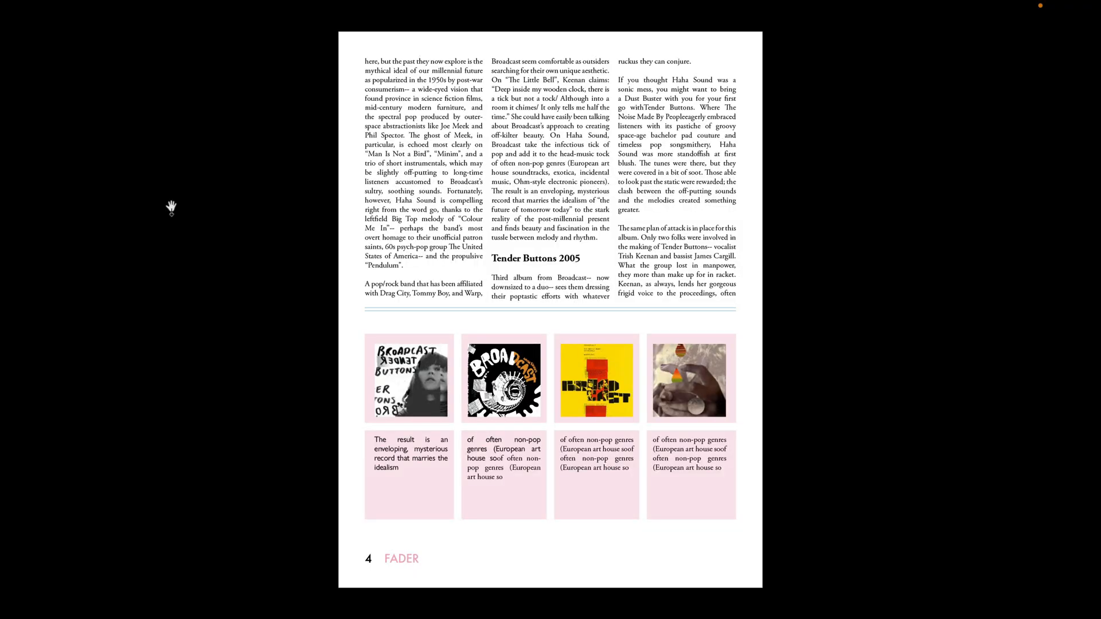
{"action": "key", "text": "Left"}
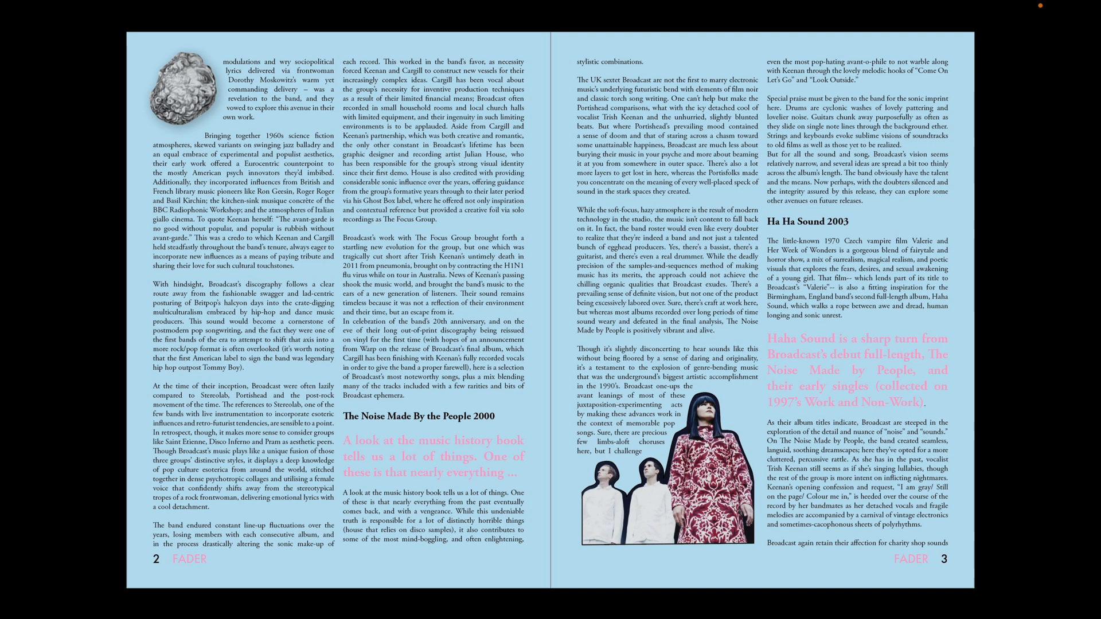
{"action": "key", "text": "Left"}
{"action": "key", "text": "Right"}
{"action": "key", "text": "Right"}
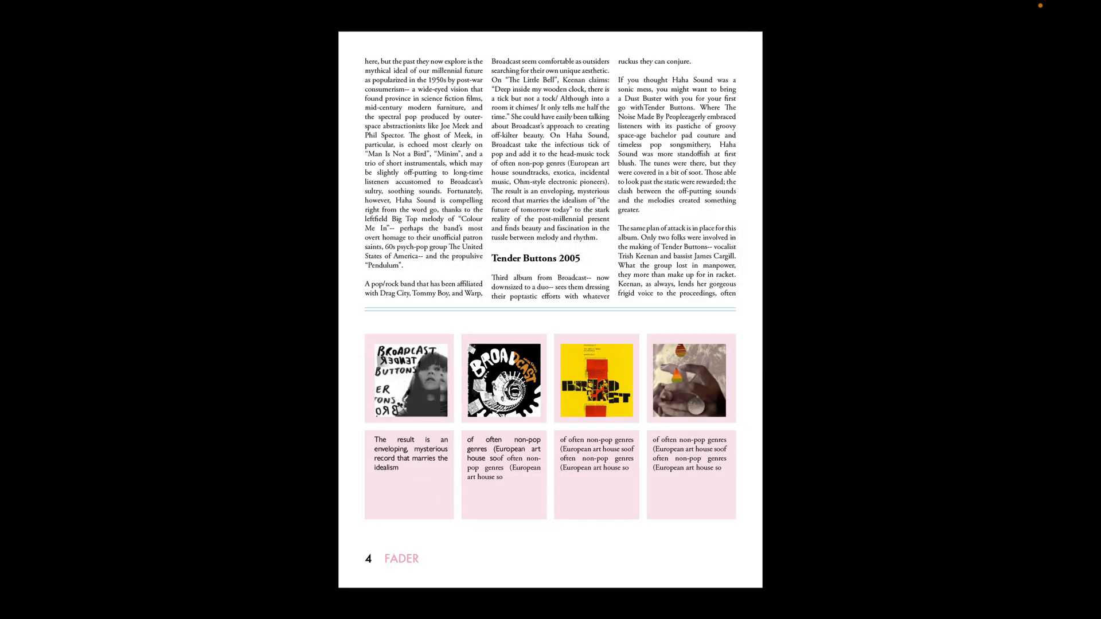
{"action": "key", "text": "Escape"}
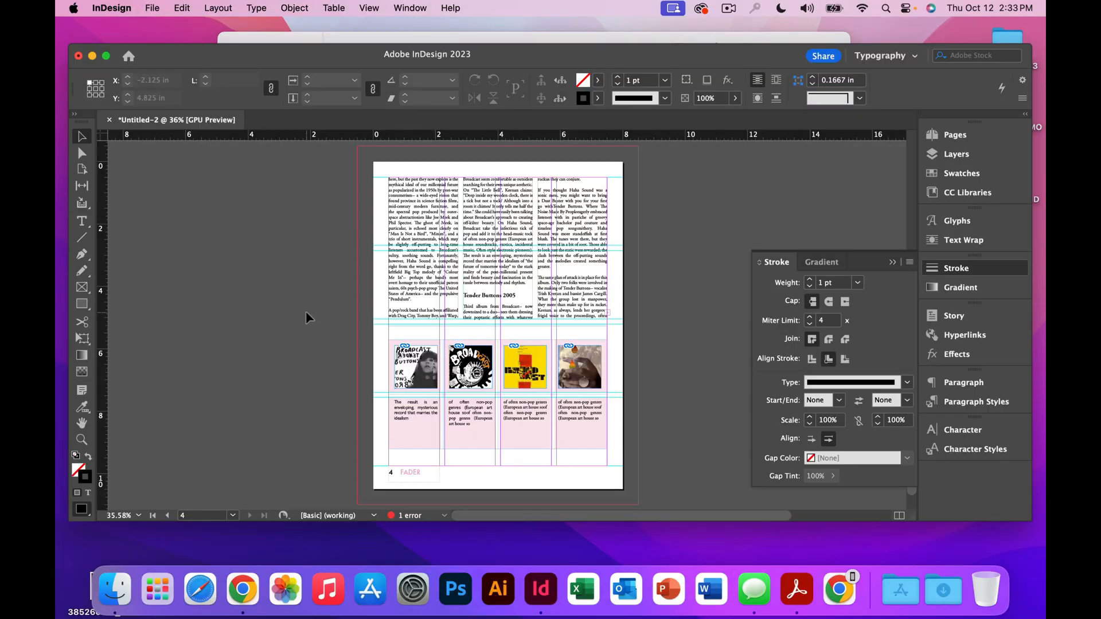
Save the document as ARTICLE JT in the ARTICLE DEMO 23 folder in InDesign 2023 document format.
{"action": "left_click", "coordinate": [152, 8]}
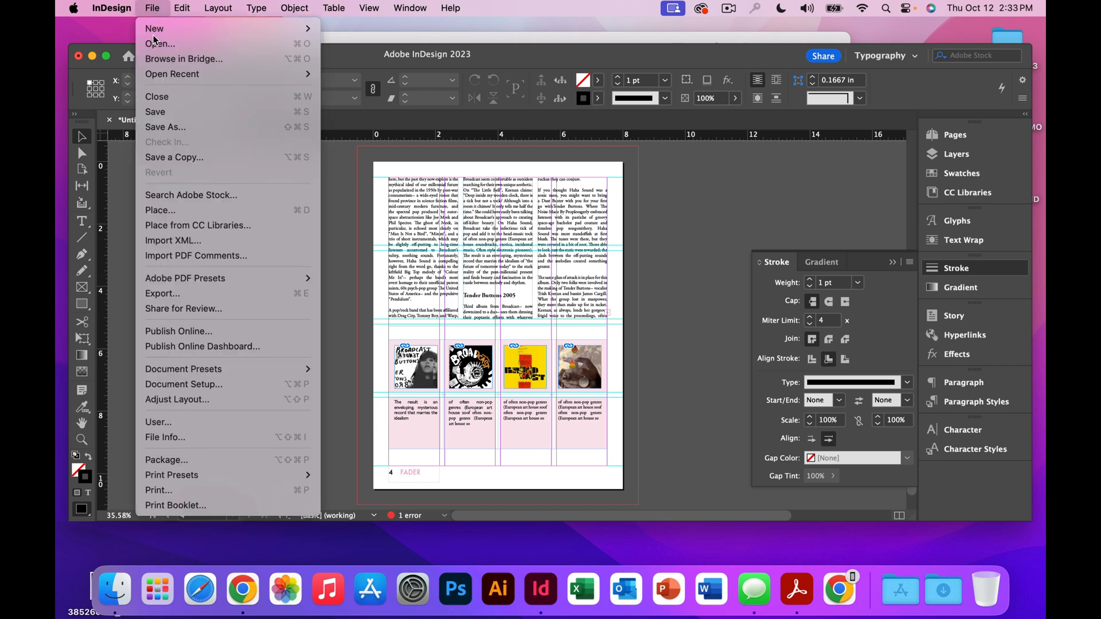
{"action": "left_click", "coordinate": [155, 112]}
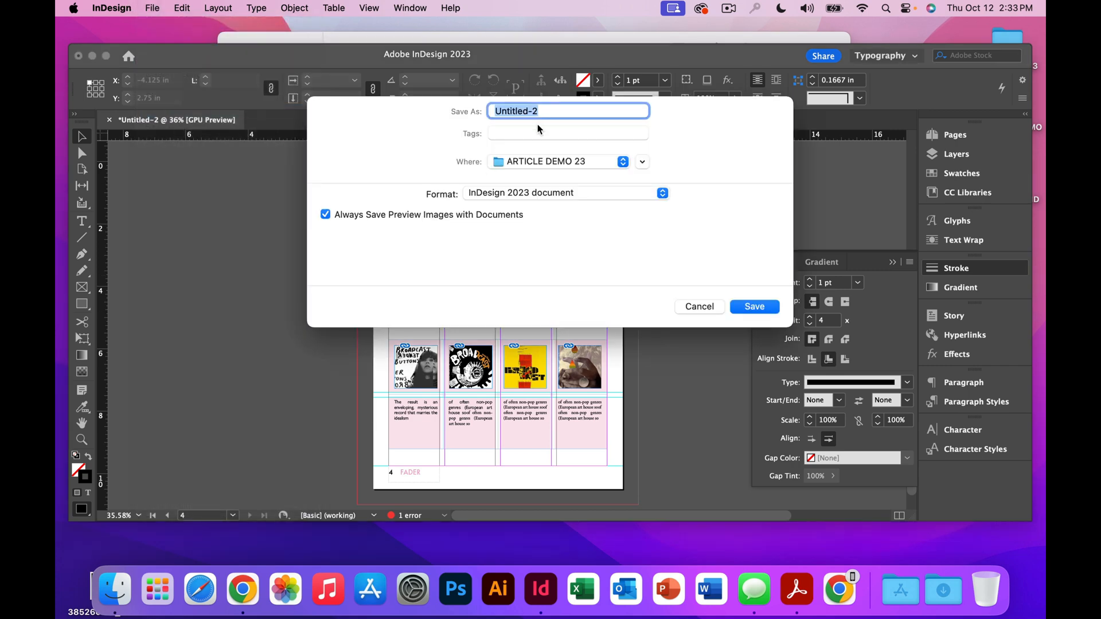
{"action": "type", "text": "ARTICLE JT"}
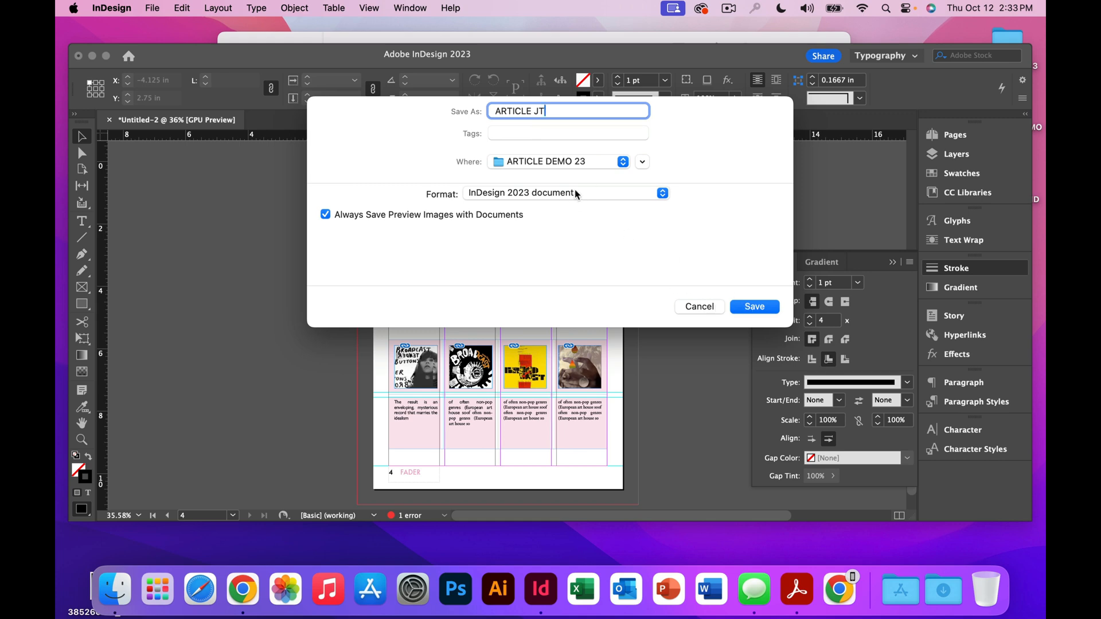
{"action": "left_click", "coordinate": [754, 308]}
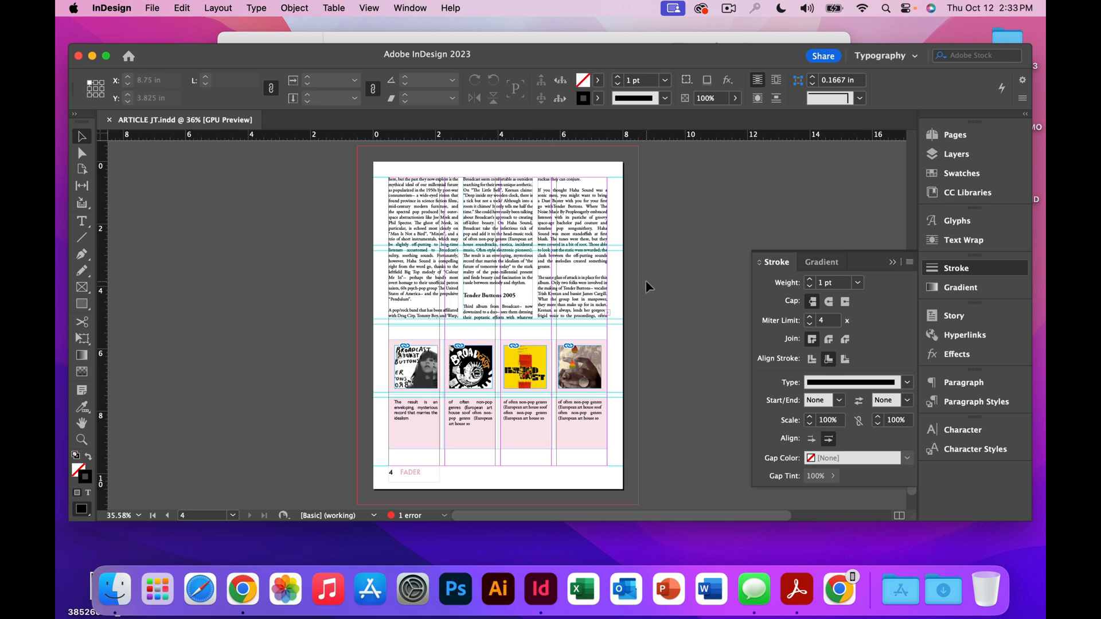
Export all pages as spreads to an Adobe PDF (Print) file named ARTICLE JT in the ARTICLE DEMO 23 folder, accepting the overset text.
{"action": "left_click", "coordinate": [153, 8]}
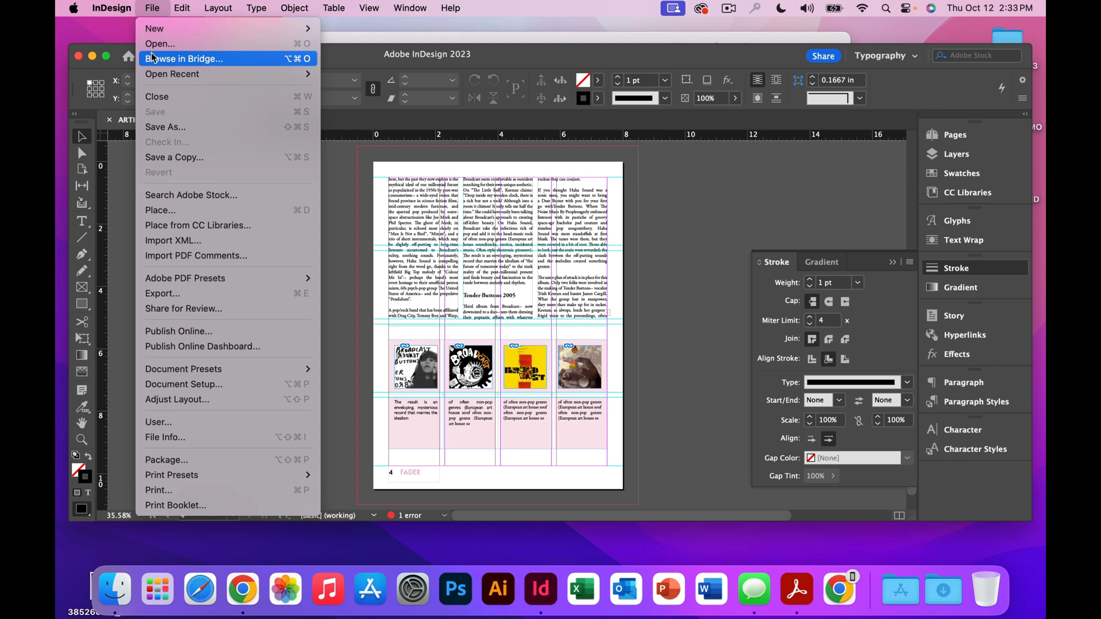
{"action": "left_click", "coordinate": [184, 293]}
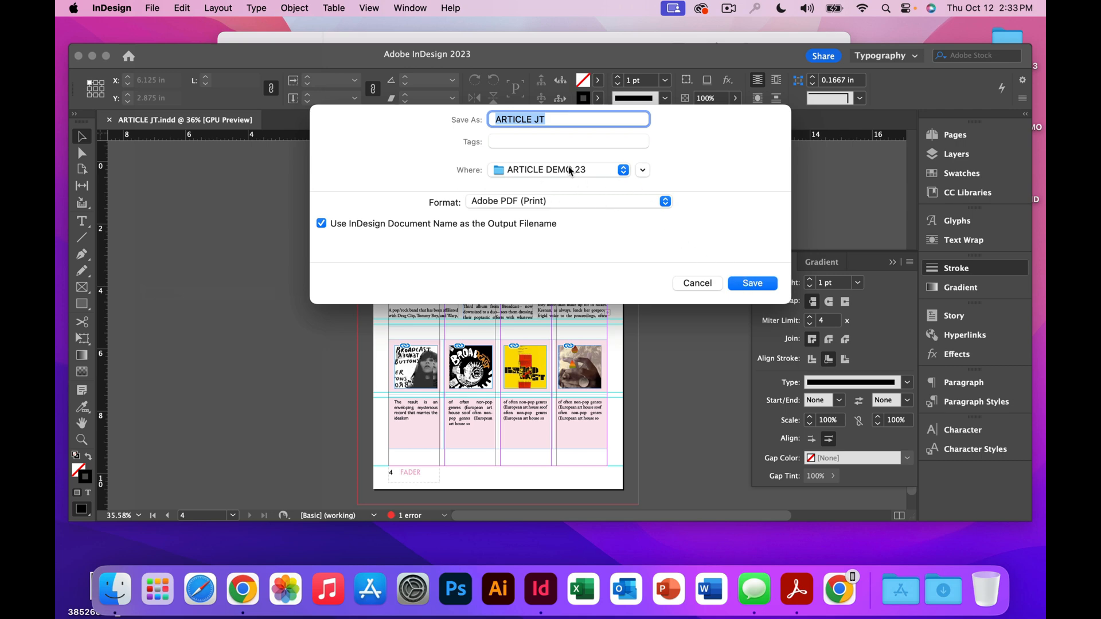
{"action": "left_click", "coordinate": [752, 283]}
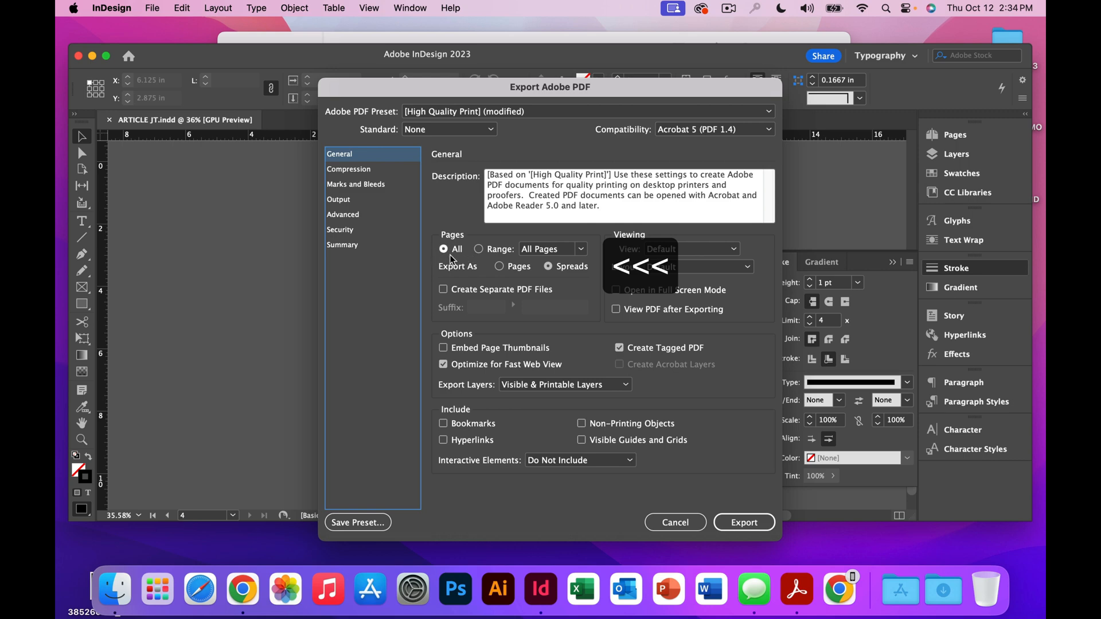
{"action": "left_click", "coordinate": [745, 530]}
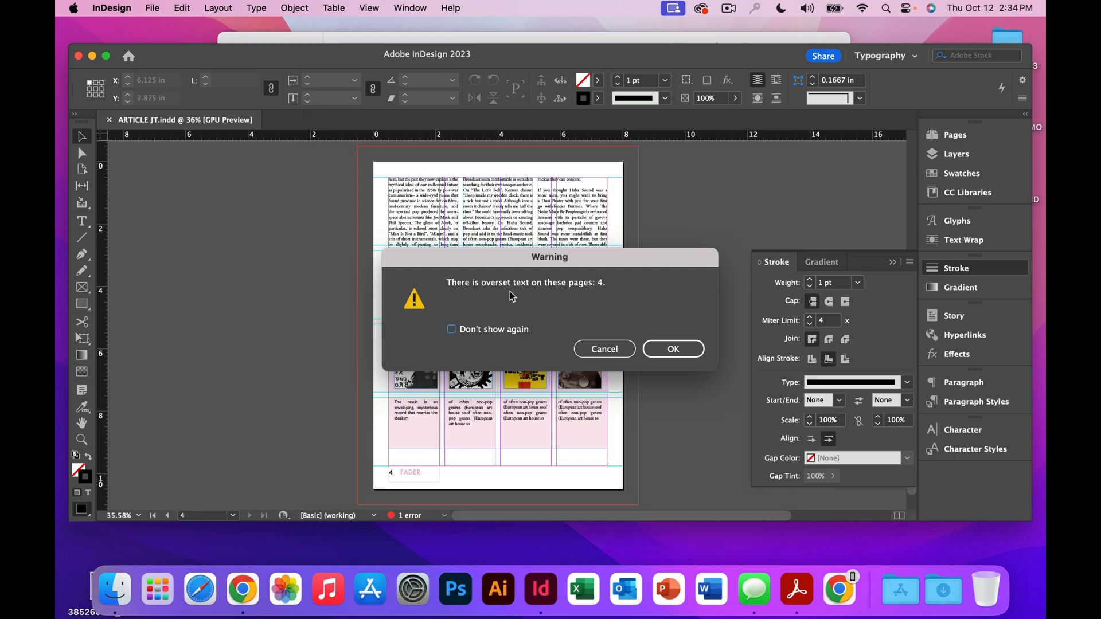
{"action": "left_click", "coordinate": [665, 351]}
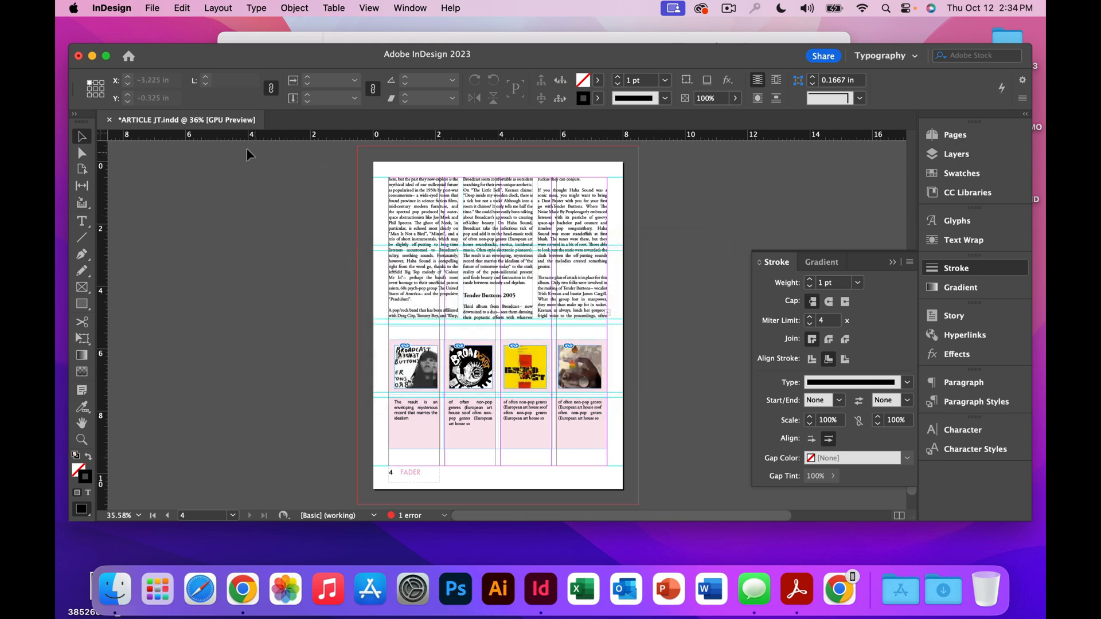
Close the ARTICLE JT document with its changes saved and minimize the InDesign window.
{"action": "left_click", "coordinate": [109, 120]}
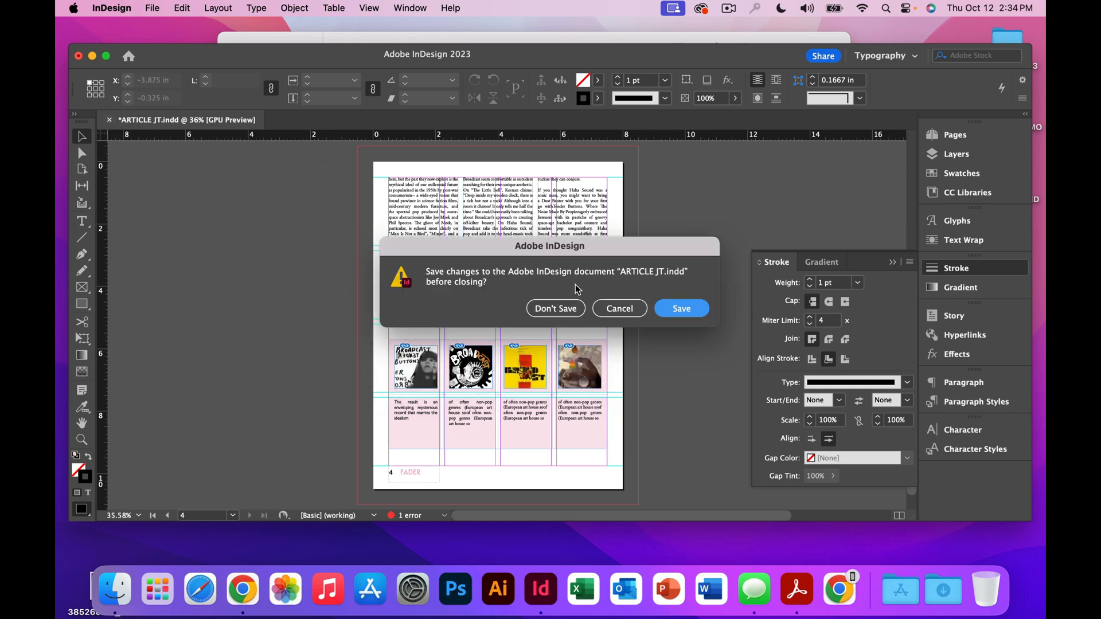
{"action": "left_click", "coordinate": [674, 309]}
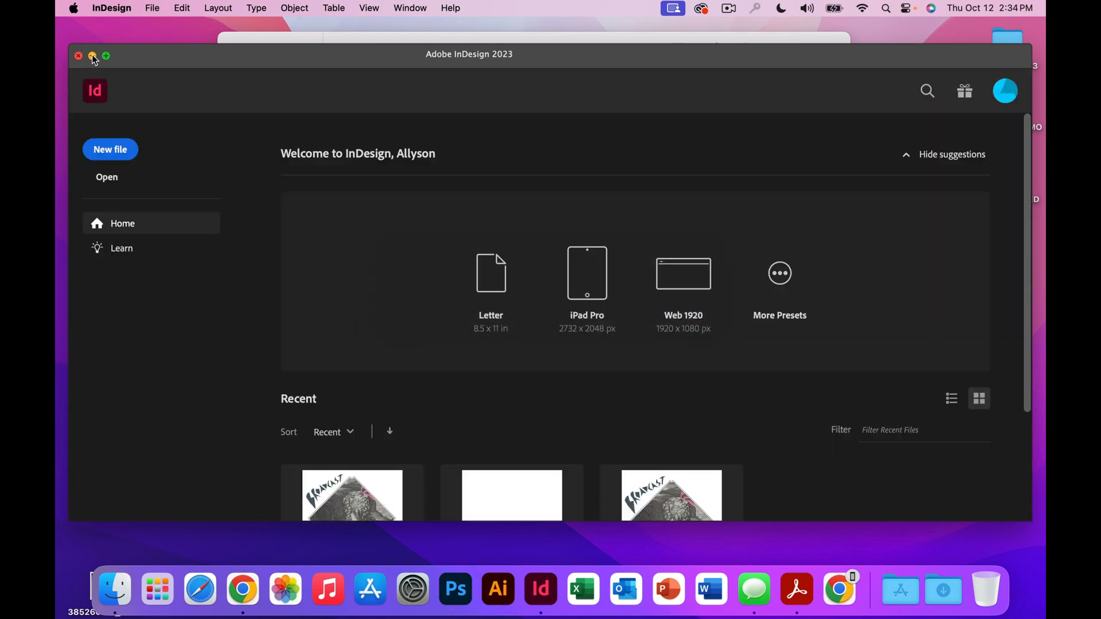
{"action": "left_click", "coordinate": [91, 56]}
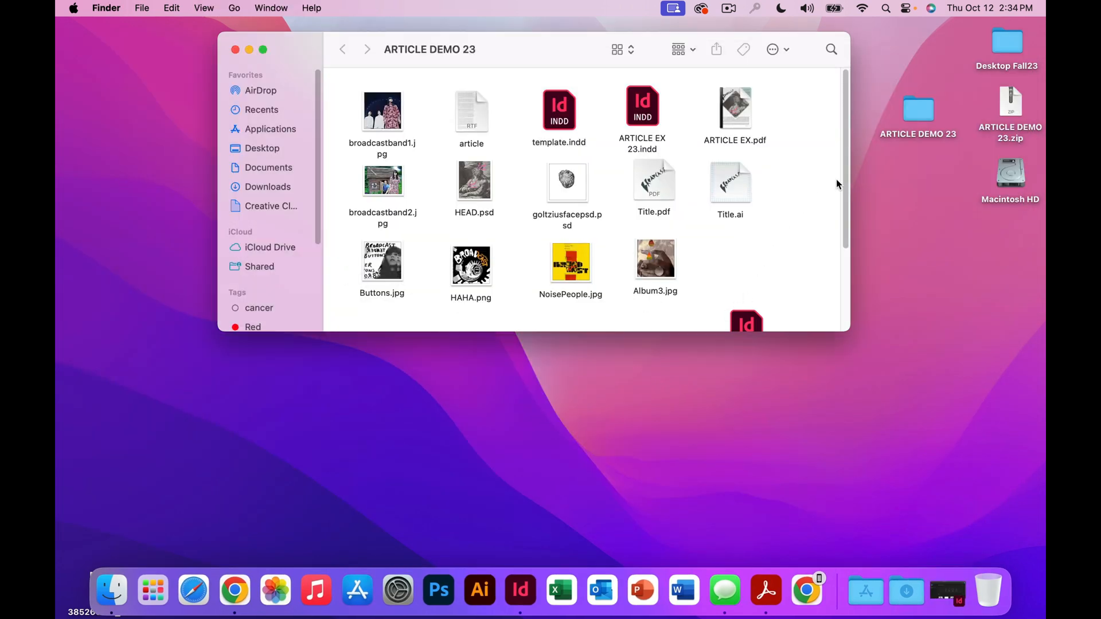
In the ARTICLE DEMO 23 Finder folder, arrange ARTICLE JT.indd and ARTICLE JT.pdf side by side beneath the album images.
{"action": "scroll", "coordinate": [843, 178], "scroll_direction": "down", "scroll_amount": 5}
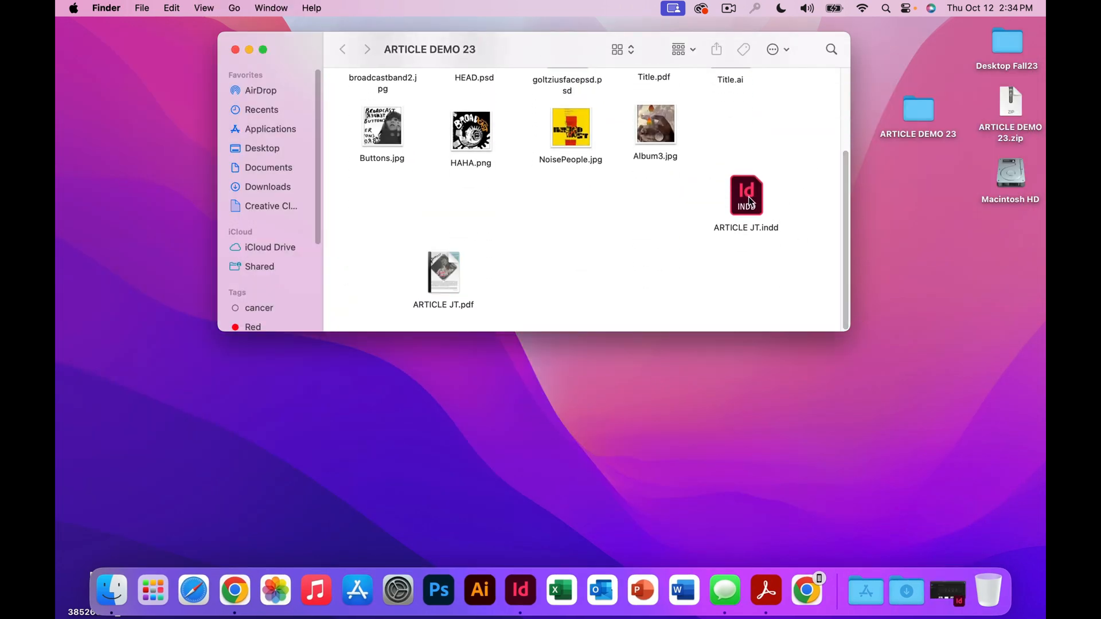
{"action": "left_click_drag", "start_coordinate": [748, 197], "coordinate": [561, 210]}
{"action": "left_click_drag", "start_coordinate": [436, 265], "coordinate": [465, 203]}
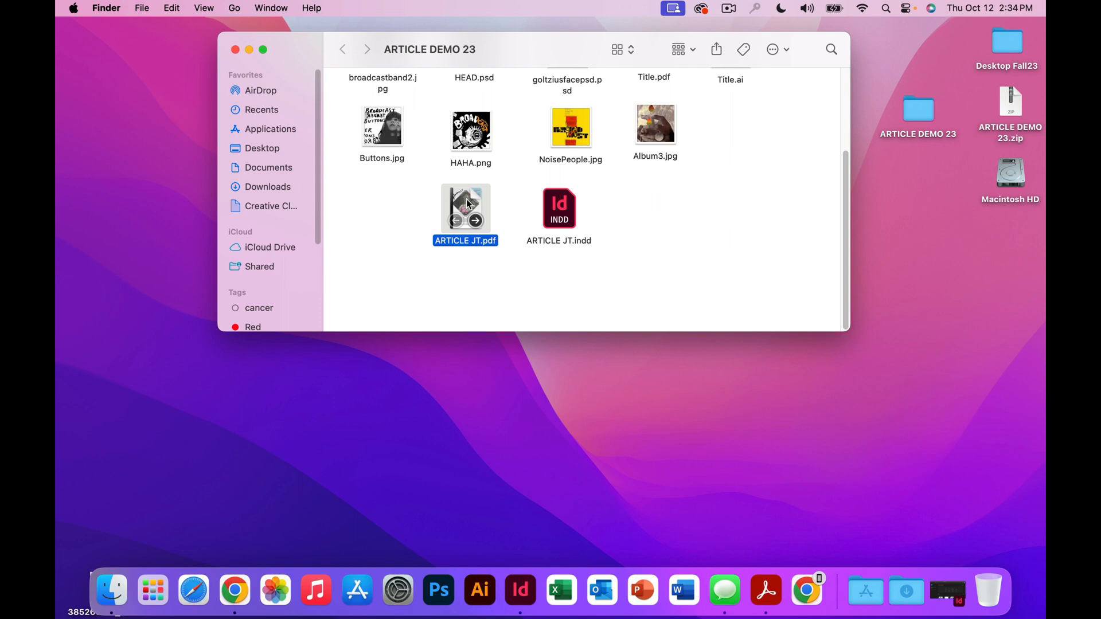
Open ARTICLE JT.pdf in Acrobat and review its spreads in full-screen view through page 4.
{"action": "double_click", "coordinate": [467, 204]}
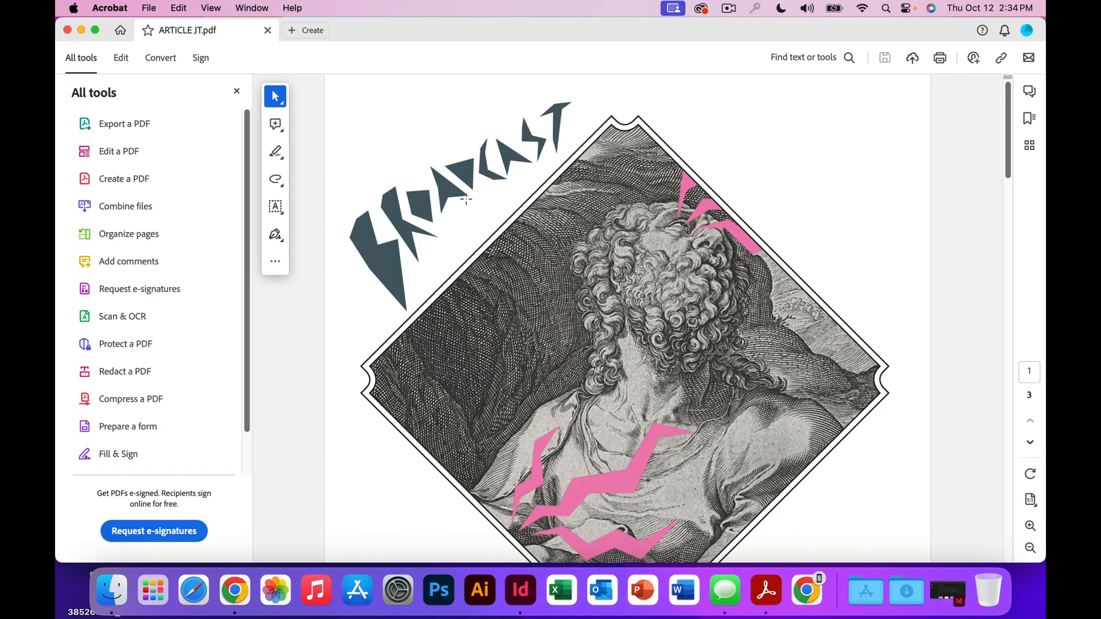
{"action": "key", "text": "super+l"}
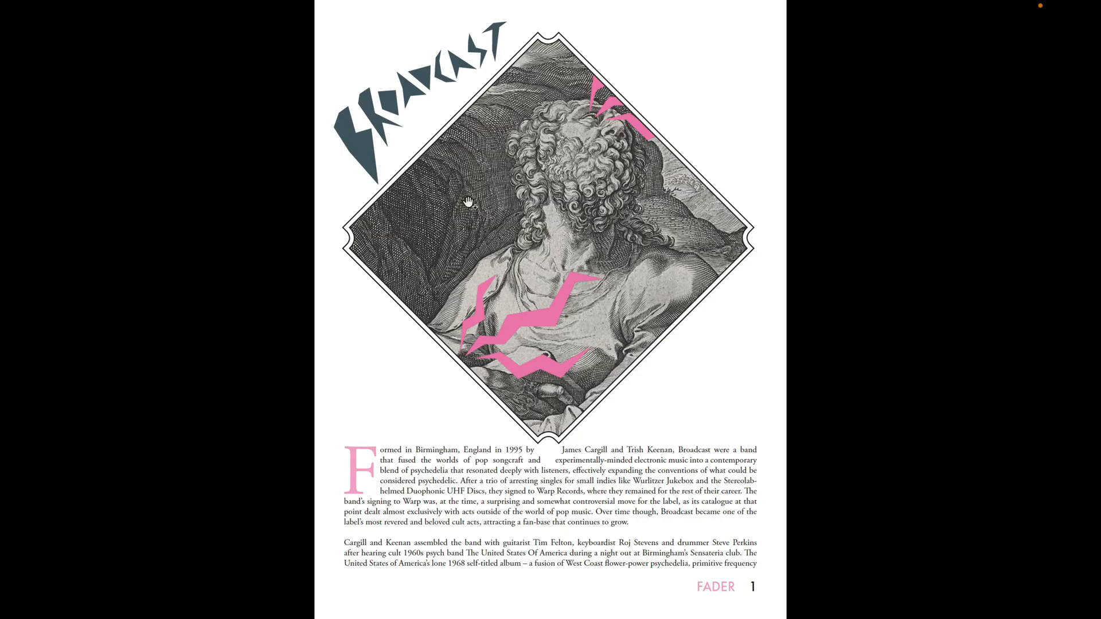
{"action": "key", "text": "Right"}
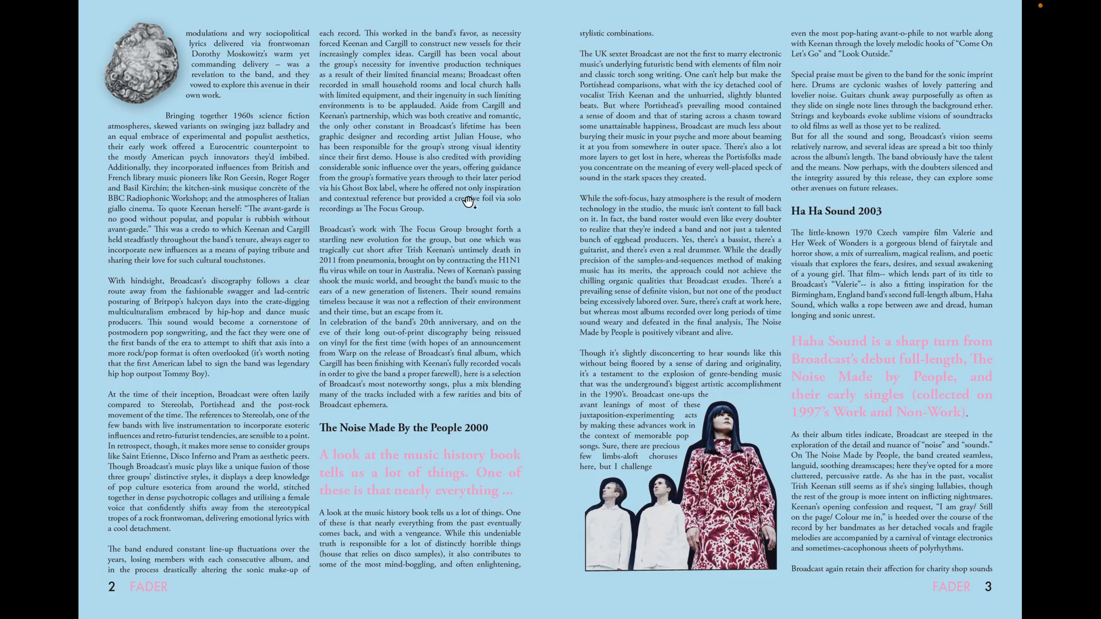
{"action": "key", "text": "Right"}
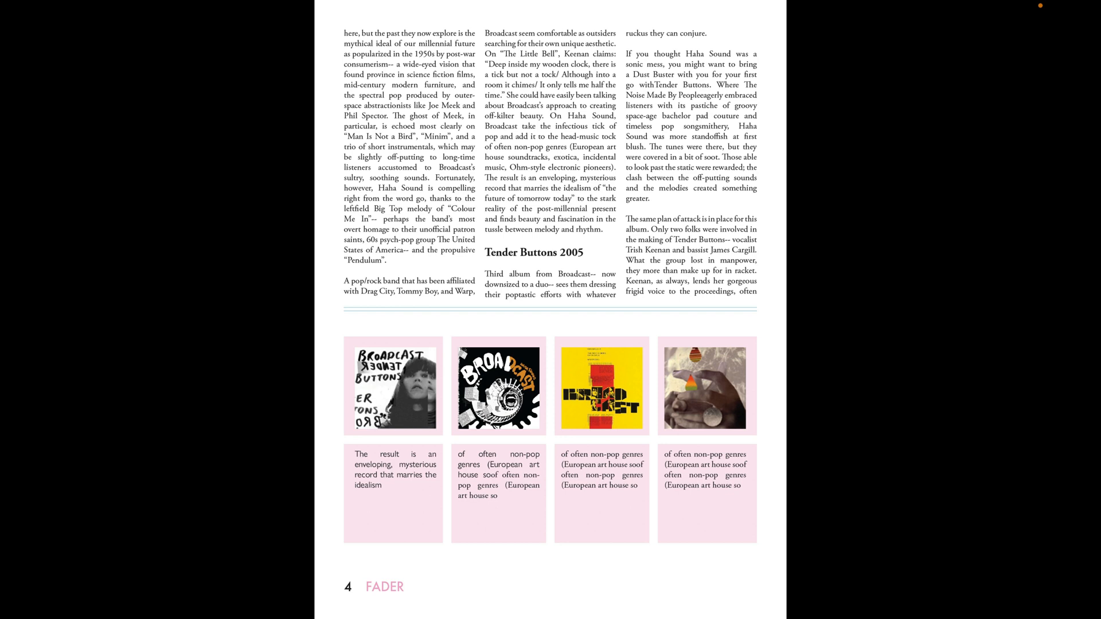